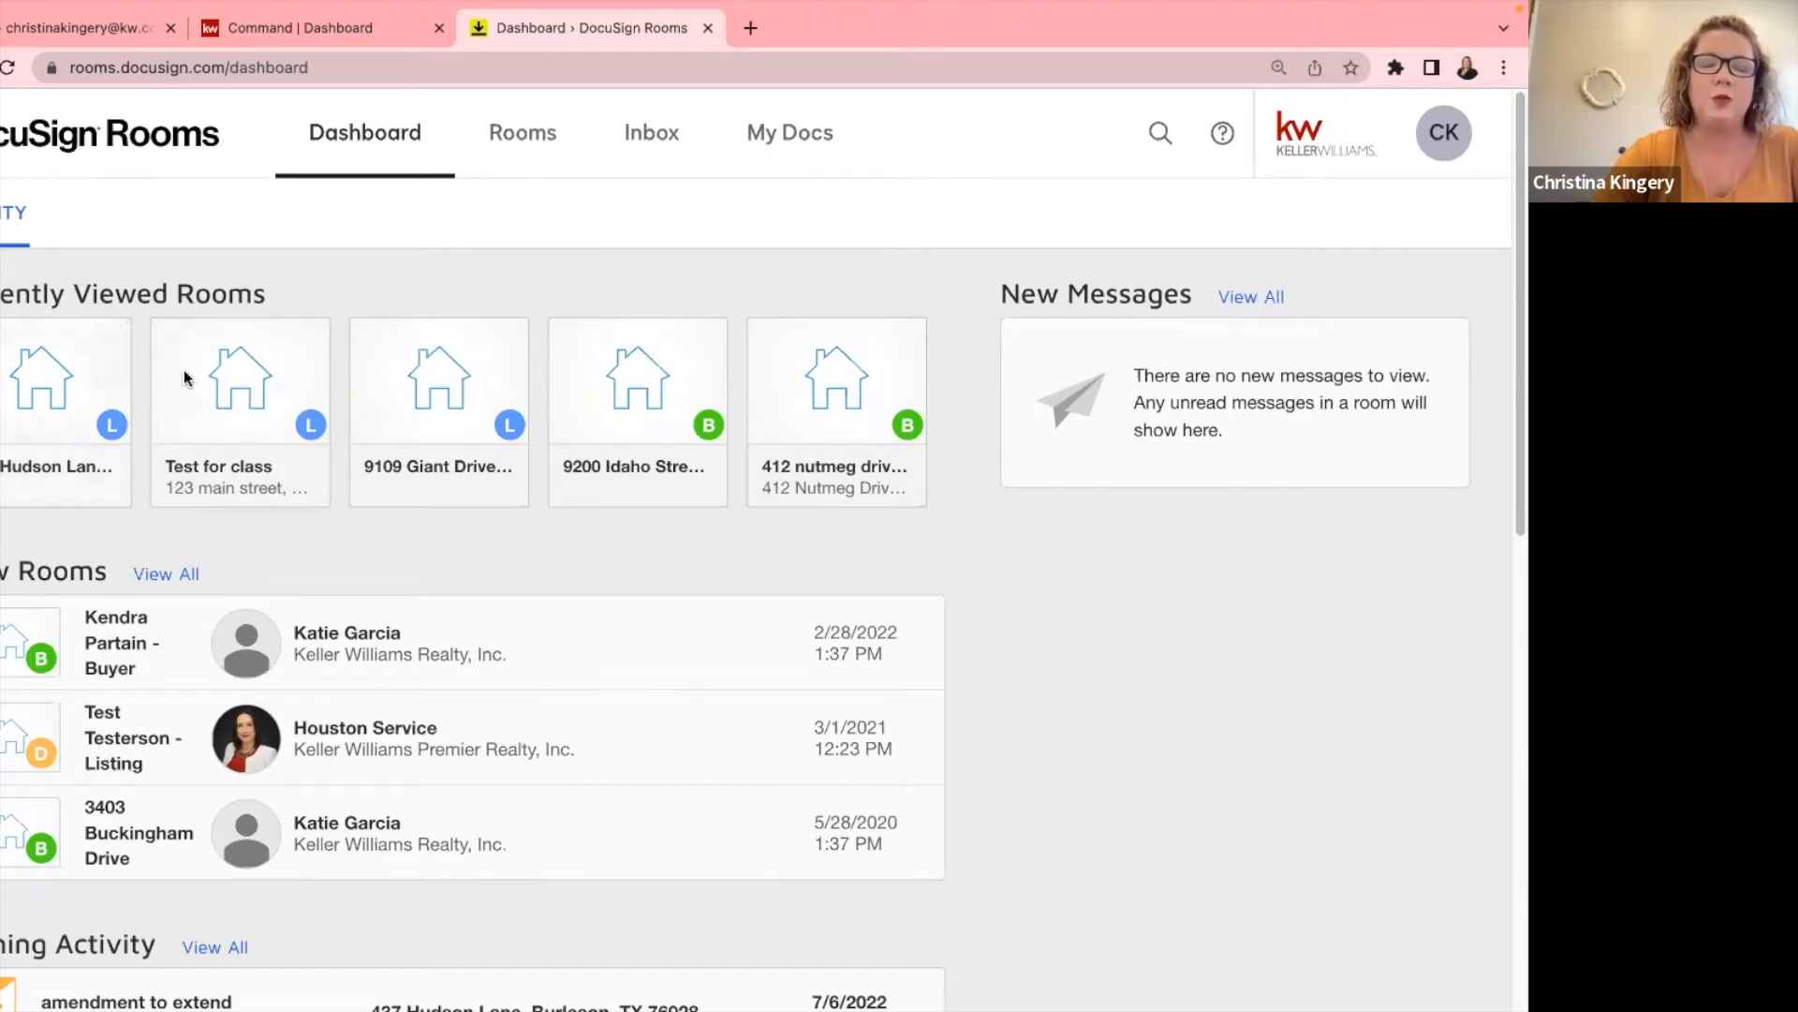
Open the Active rooms grid from the Rooms tab, sorted newest first.
{"action": "left_click", "coordinate": [511, 140]}
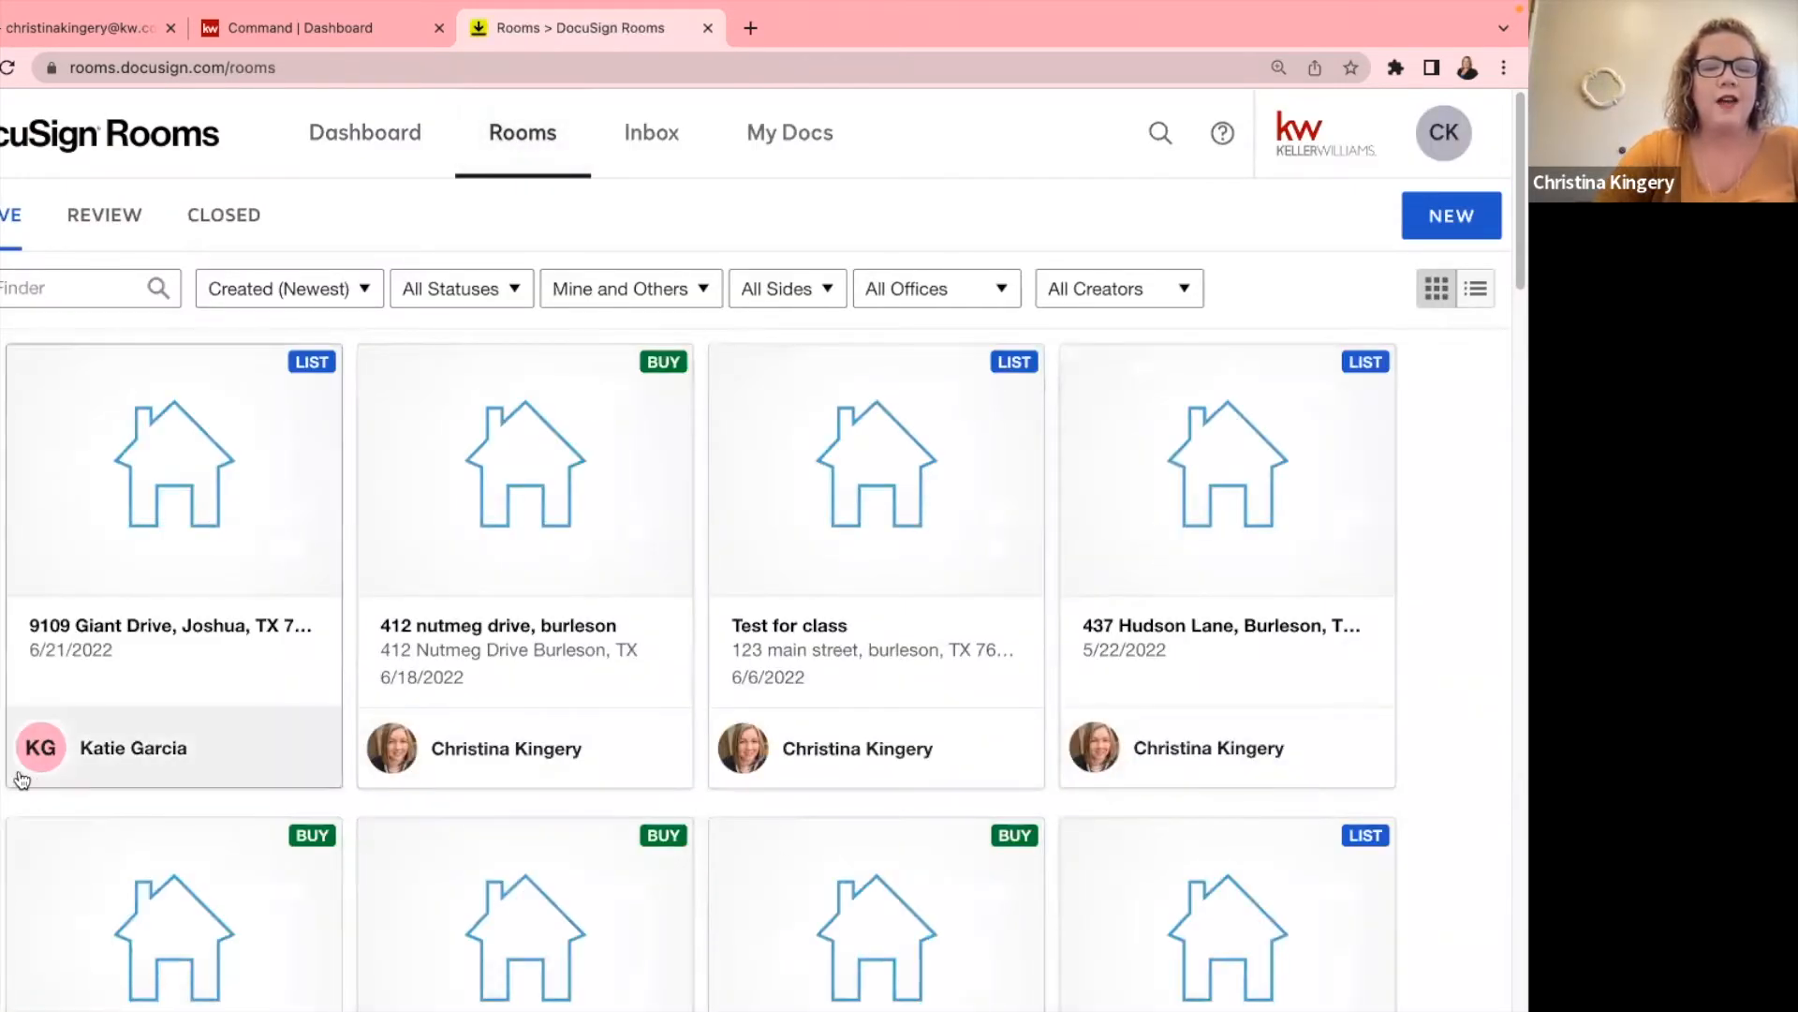
{"action": "left_click_drag", "start_coordinate": [3, 758], "coordinate": [202, 748]}
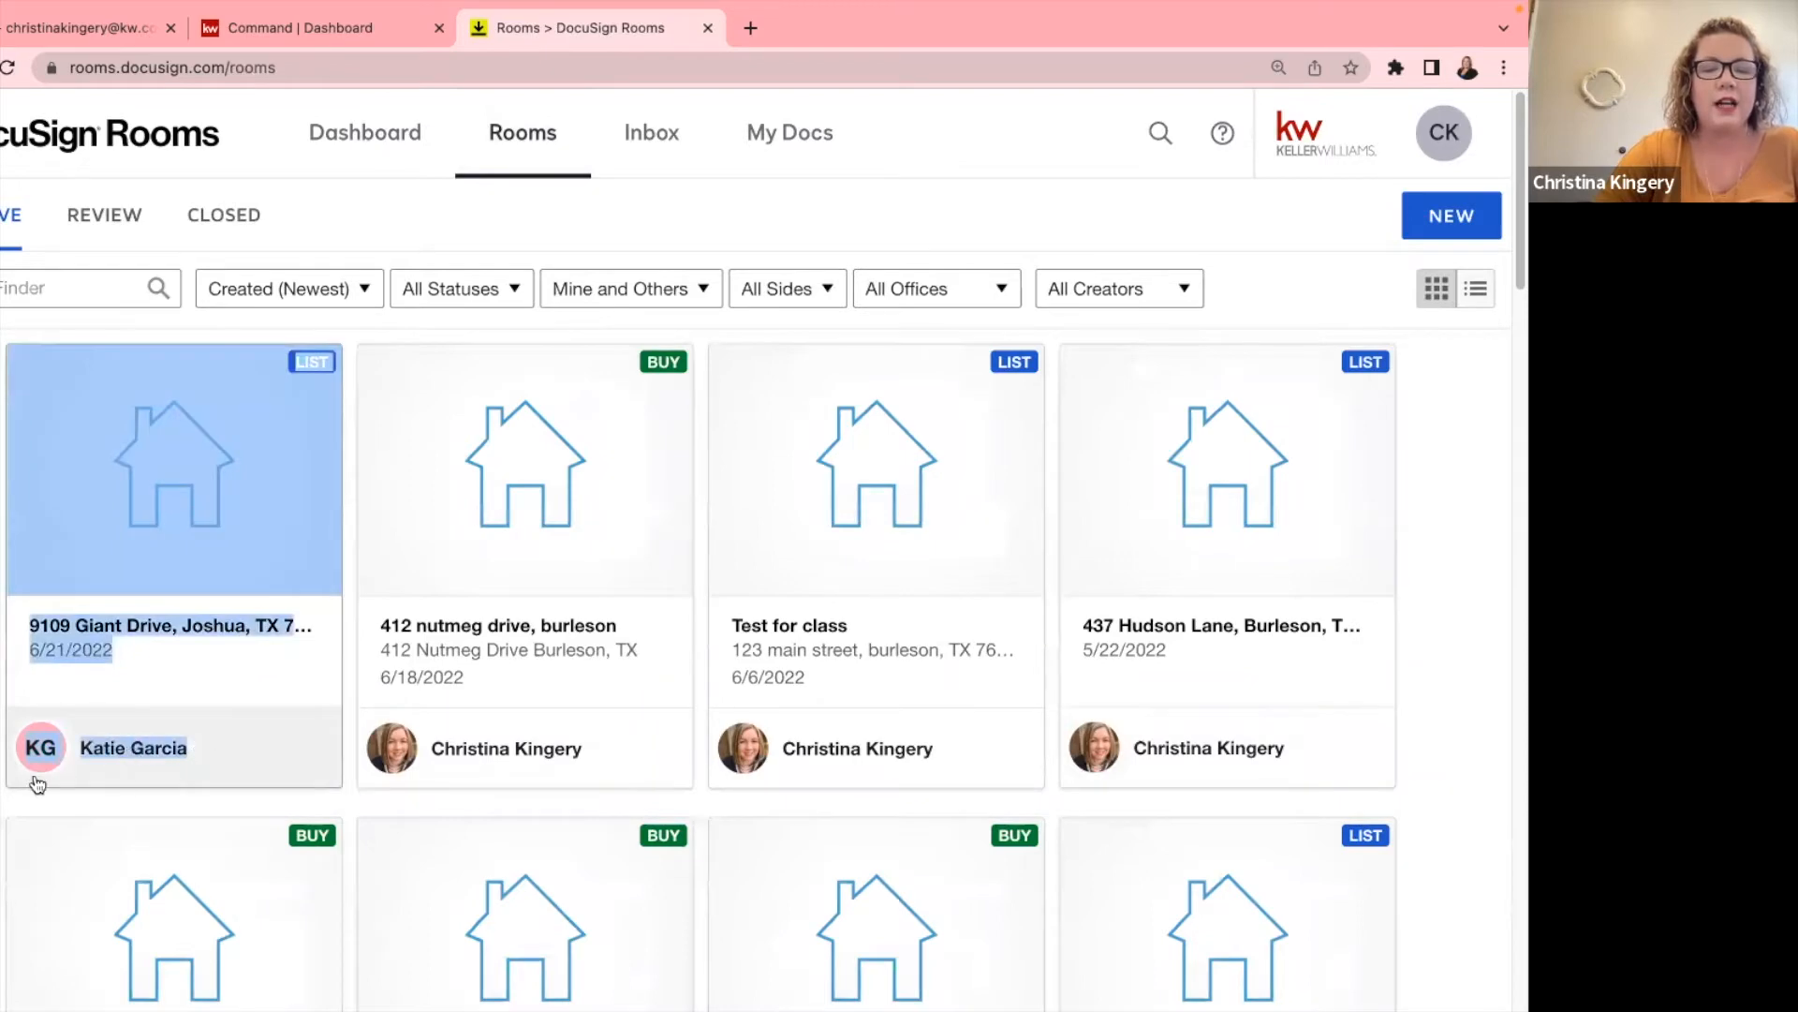
{"action": "left_click", "coordinate": [3, 757]}
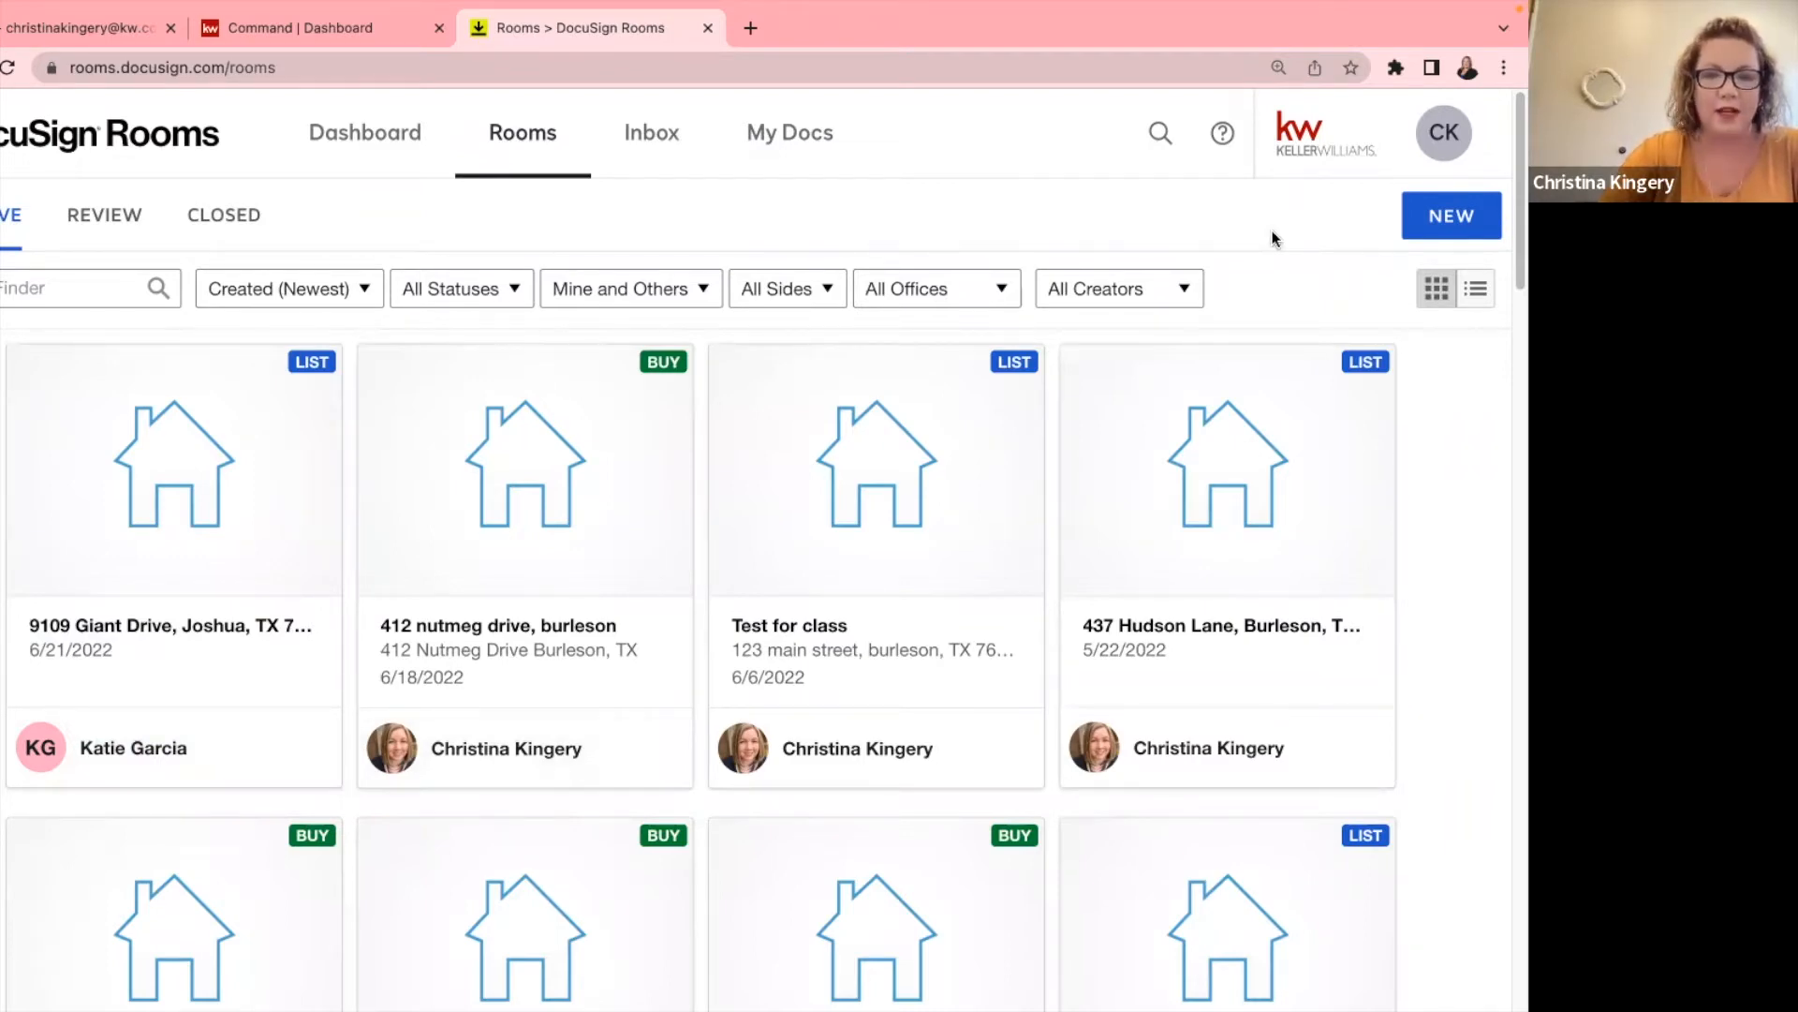
Scroll through the listing and buying rooms, then reload the rooms list.
{"action": "scroll", "coordinate": [1268, 297], "scroll_direction": "down", "scroll_amount": 6}
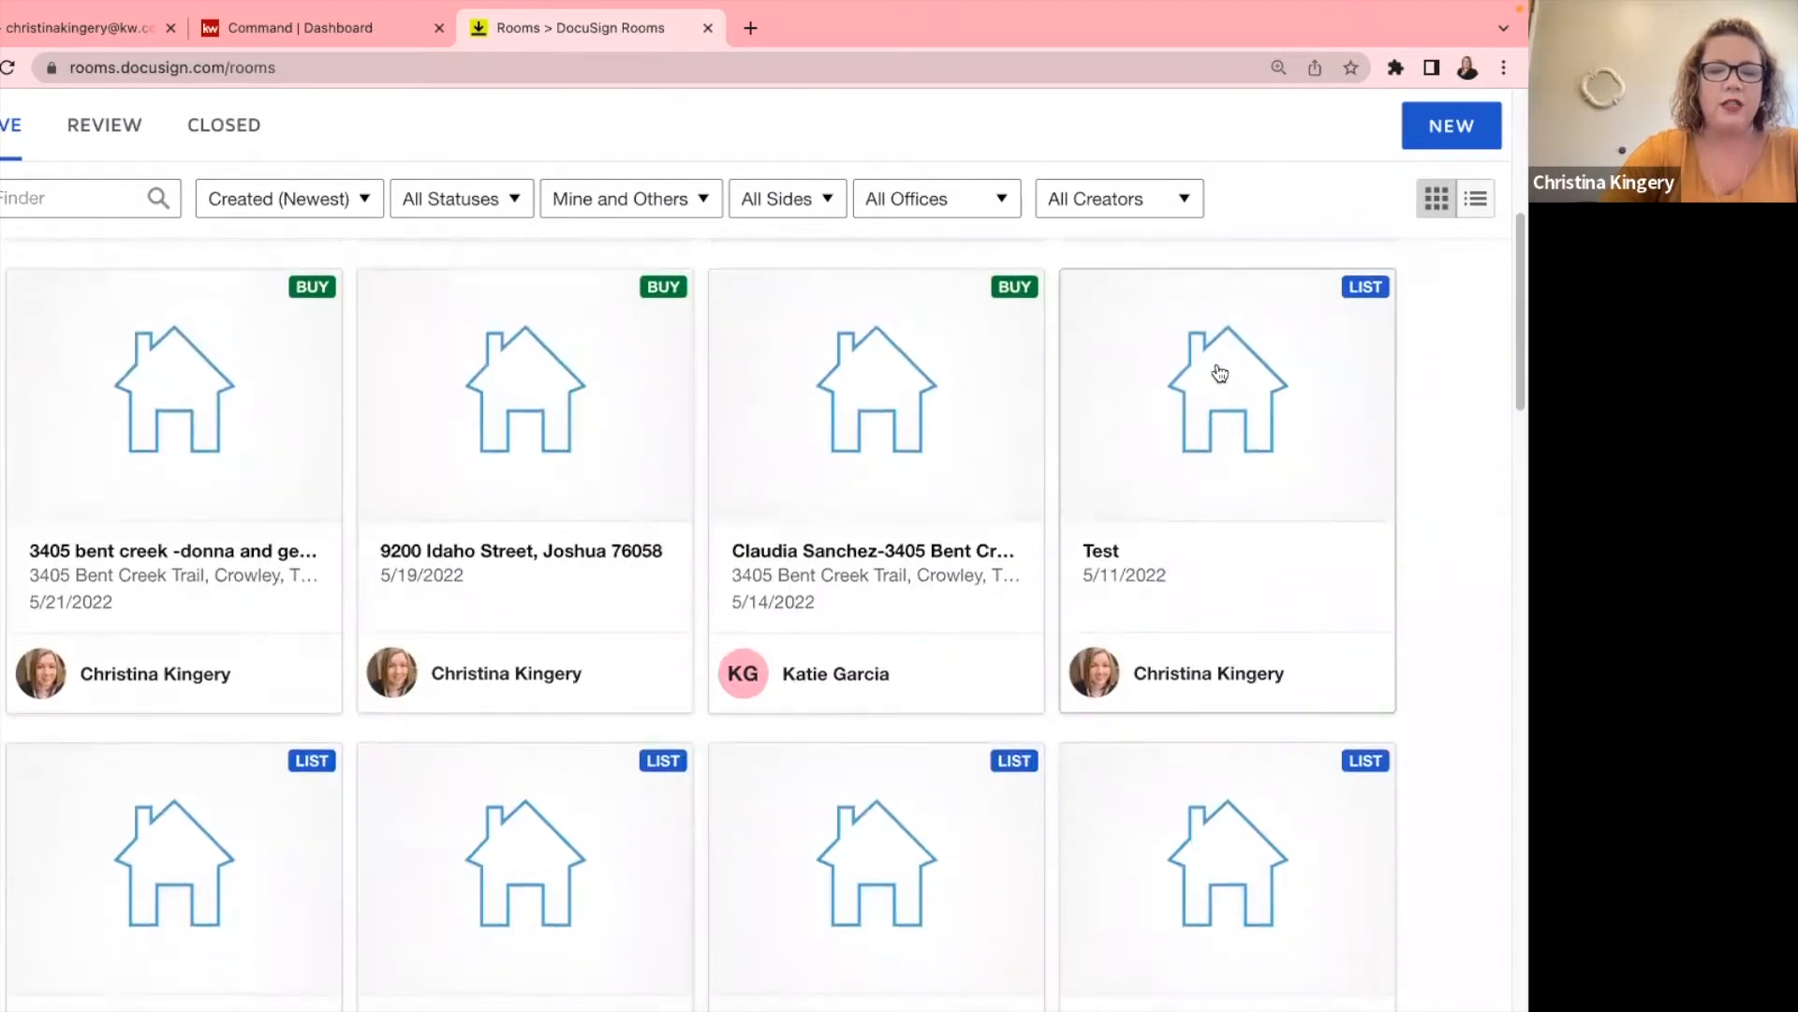
{"action": "scroll", "coordinate": [1012, 502], "scroll_direction": "down", "scroll_amount": 3}
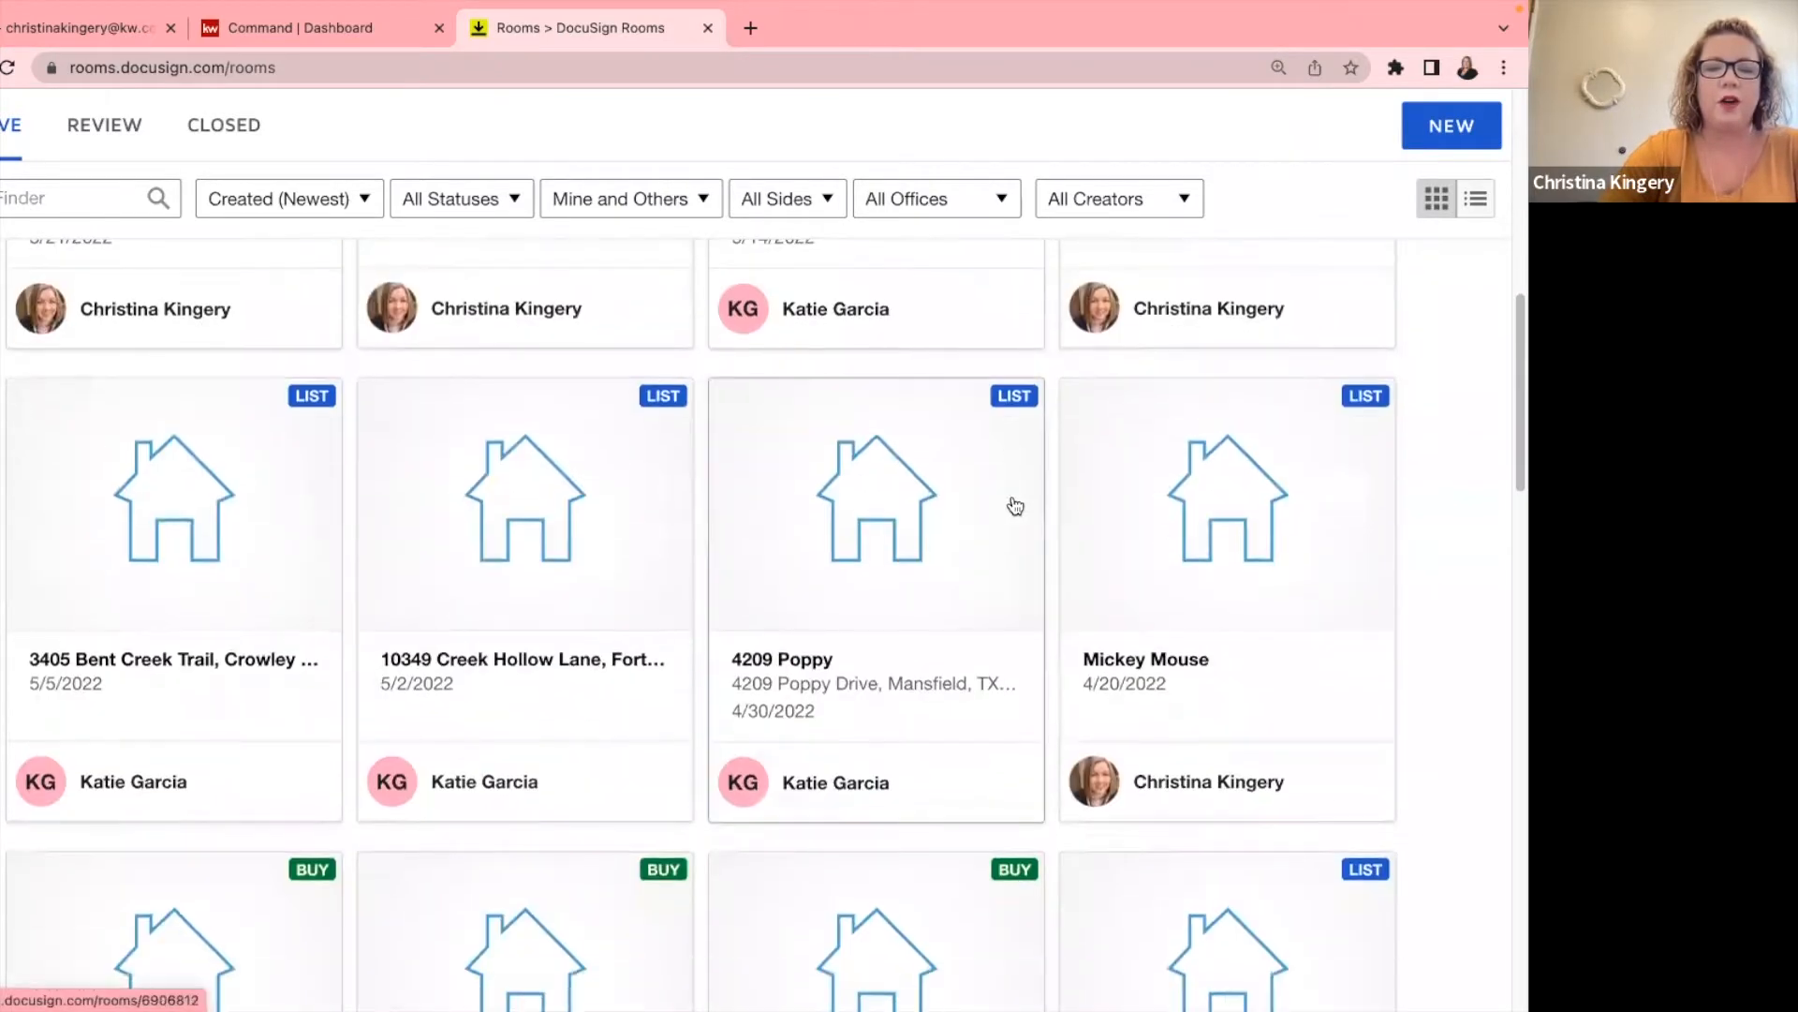
{"action": "scroll", "coordinate": [1015, 505], "scroll_direction": "down", "scroll_amount": 3}
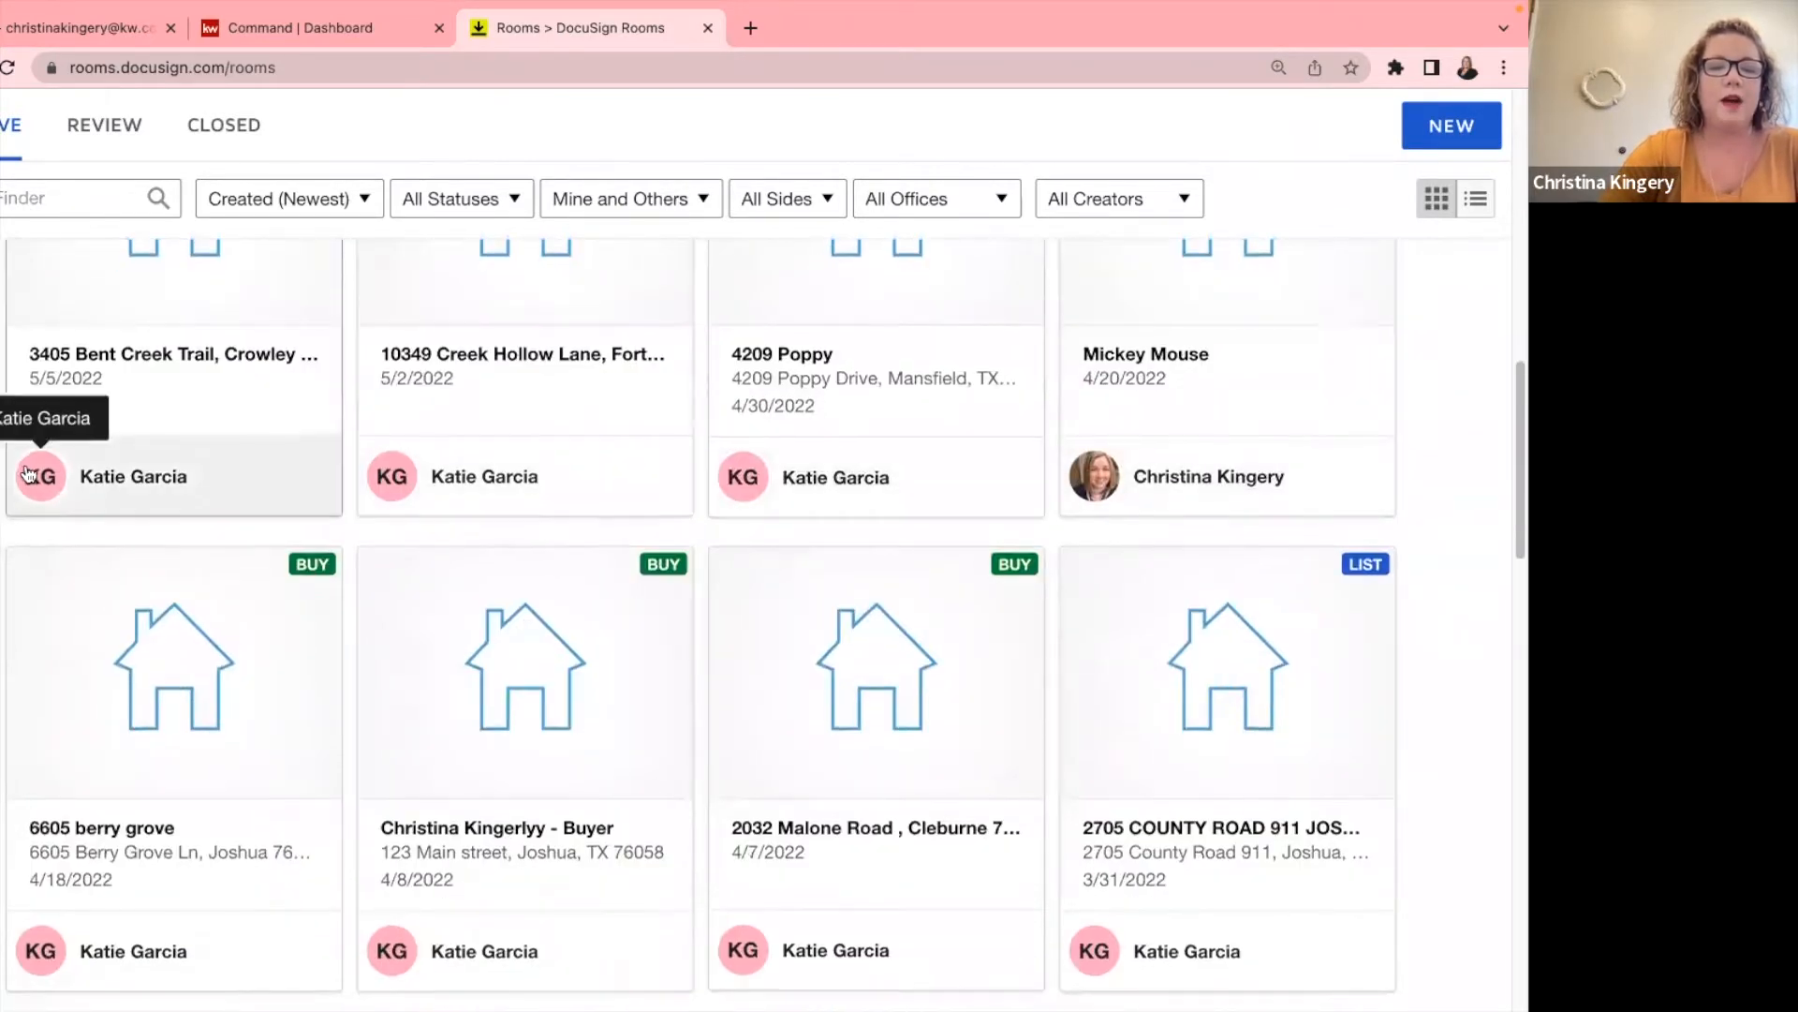
{"action": "scroll", "coordinate": [30, 477], "scroll_direction": "down", "scroll_amount": 4}
{"action": "scroll", "coordinate": [32, 481], "scroll_direction": "down", "scroll_amount": 5}
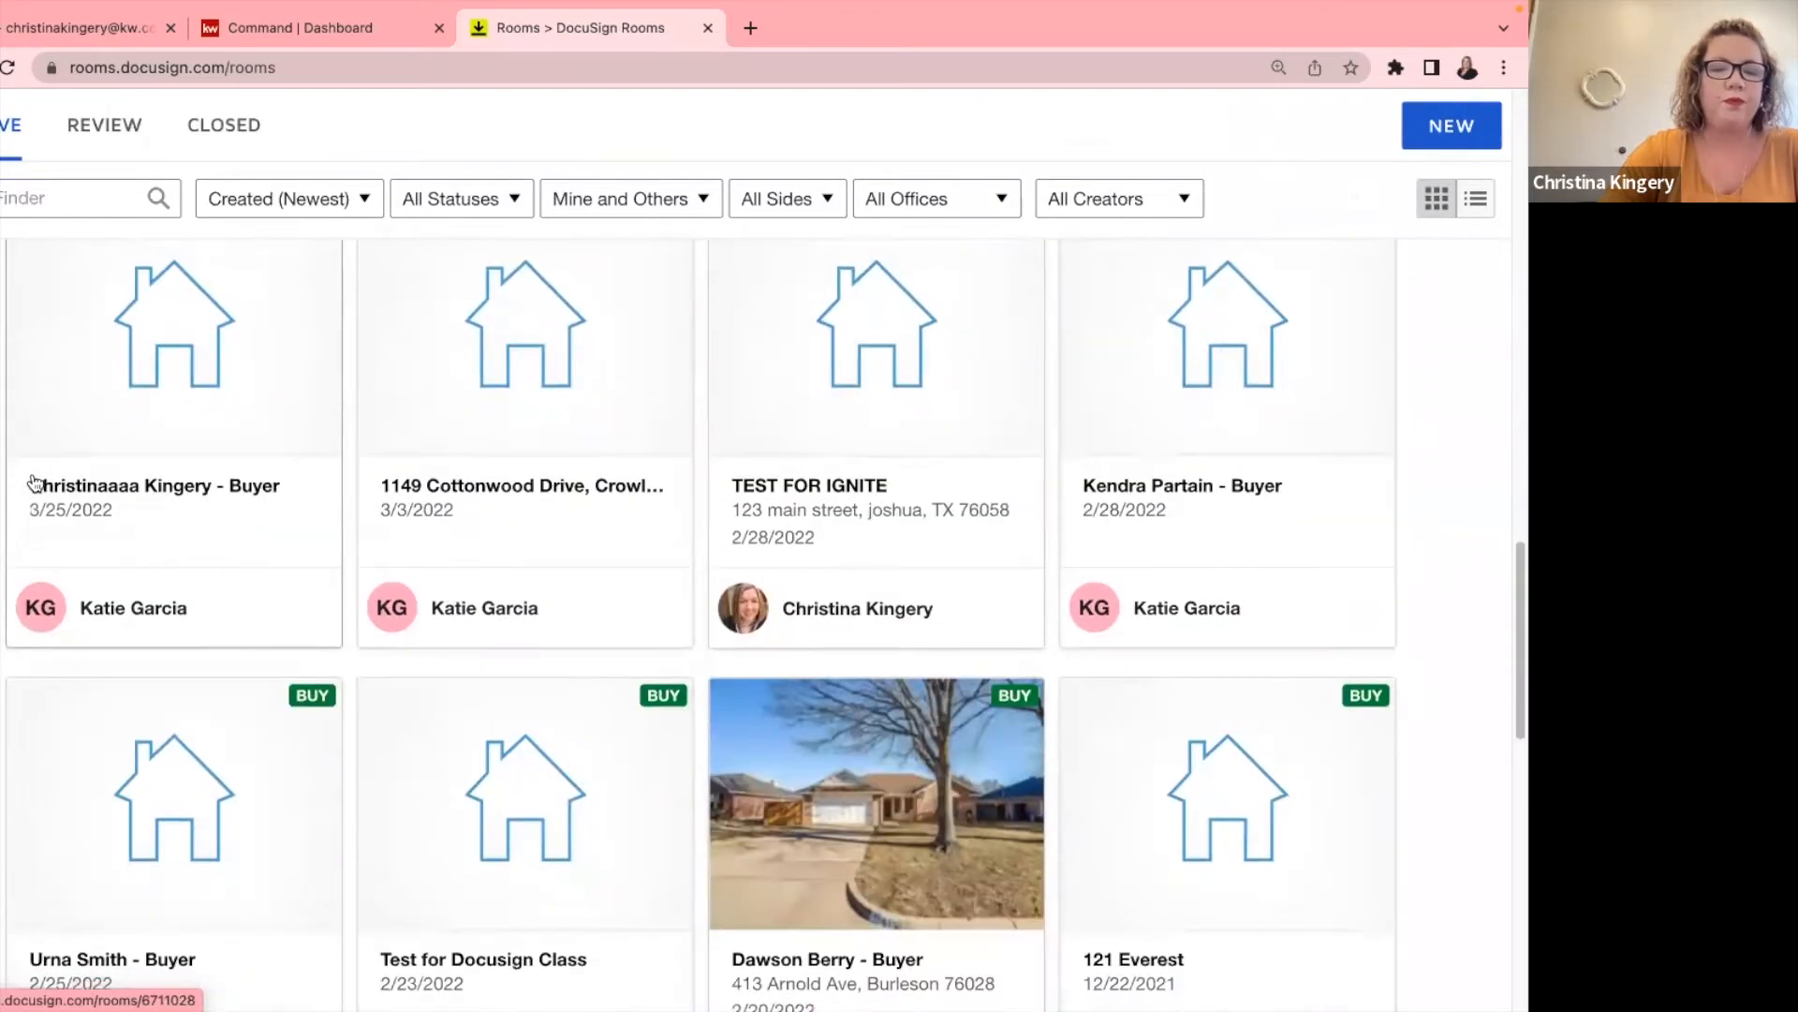
{"action": "scroll", "coordinate": [33, 482], "scroll_direction": "up", "scroll_amount": 15}
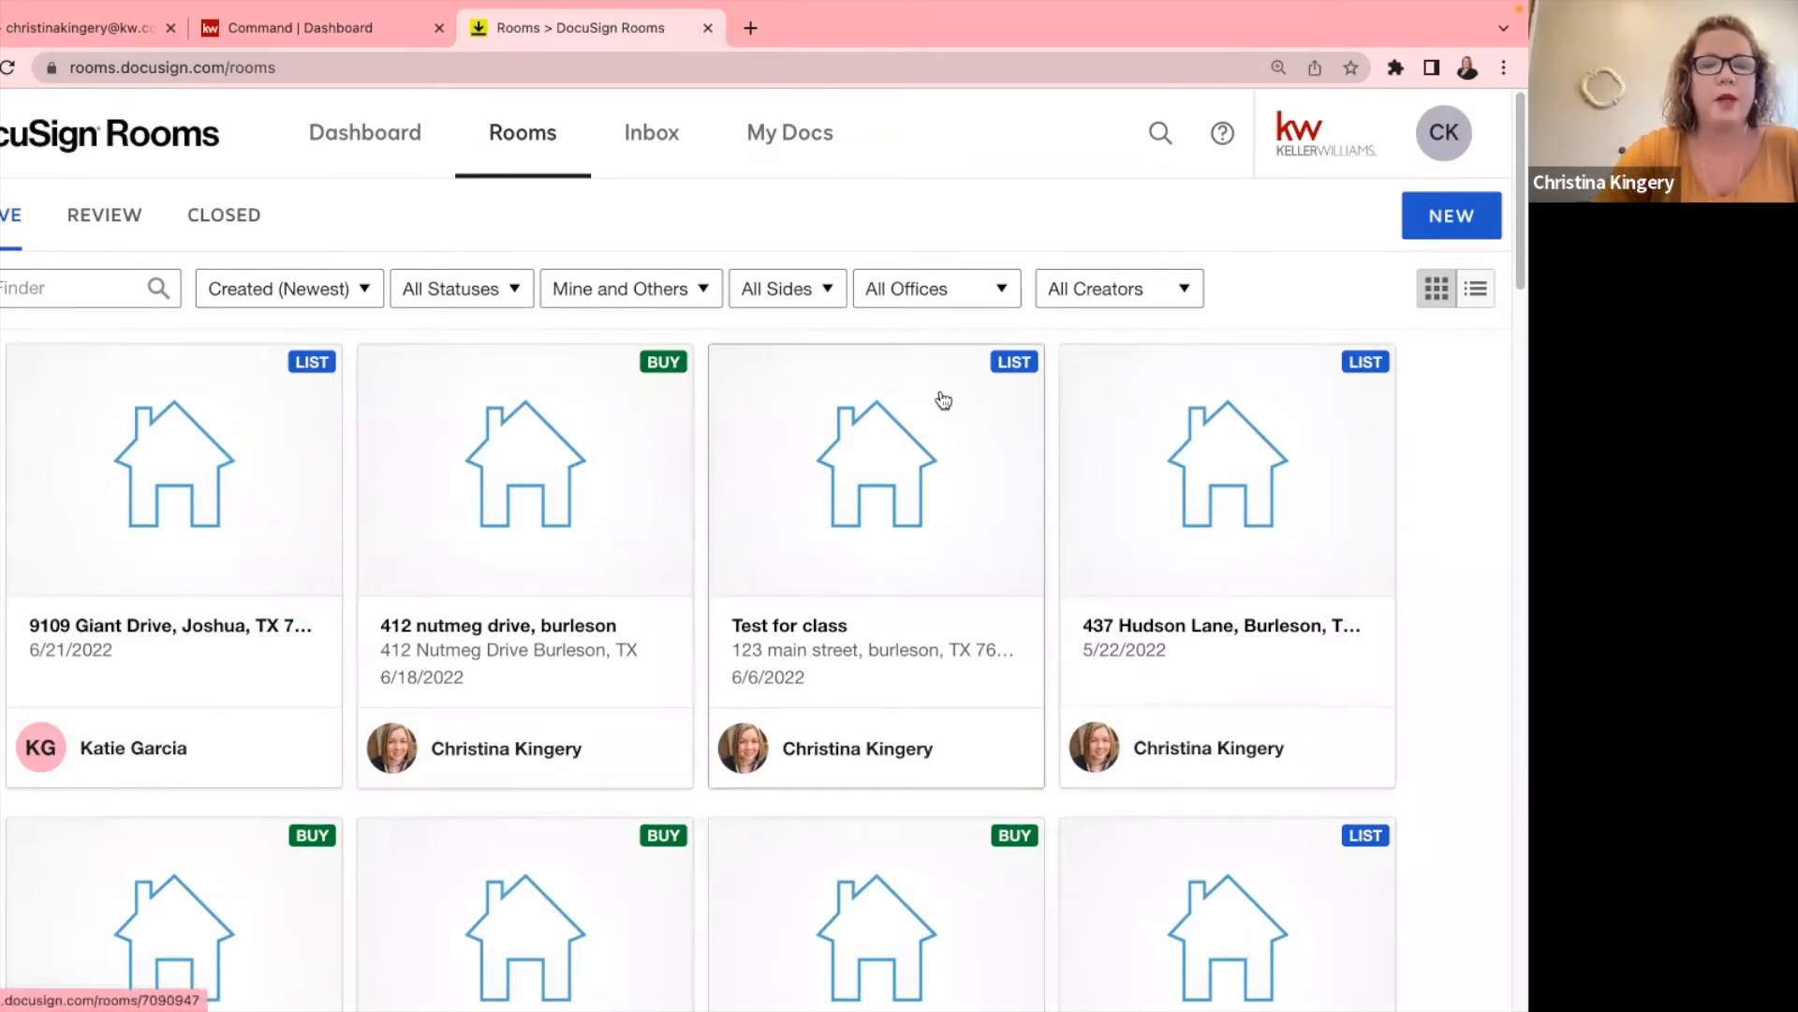
{"action": "left_click", "coordinate": [811, 535]}
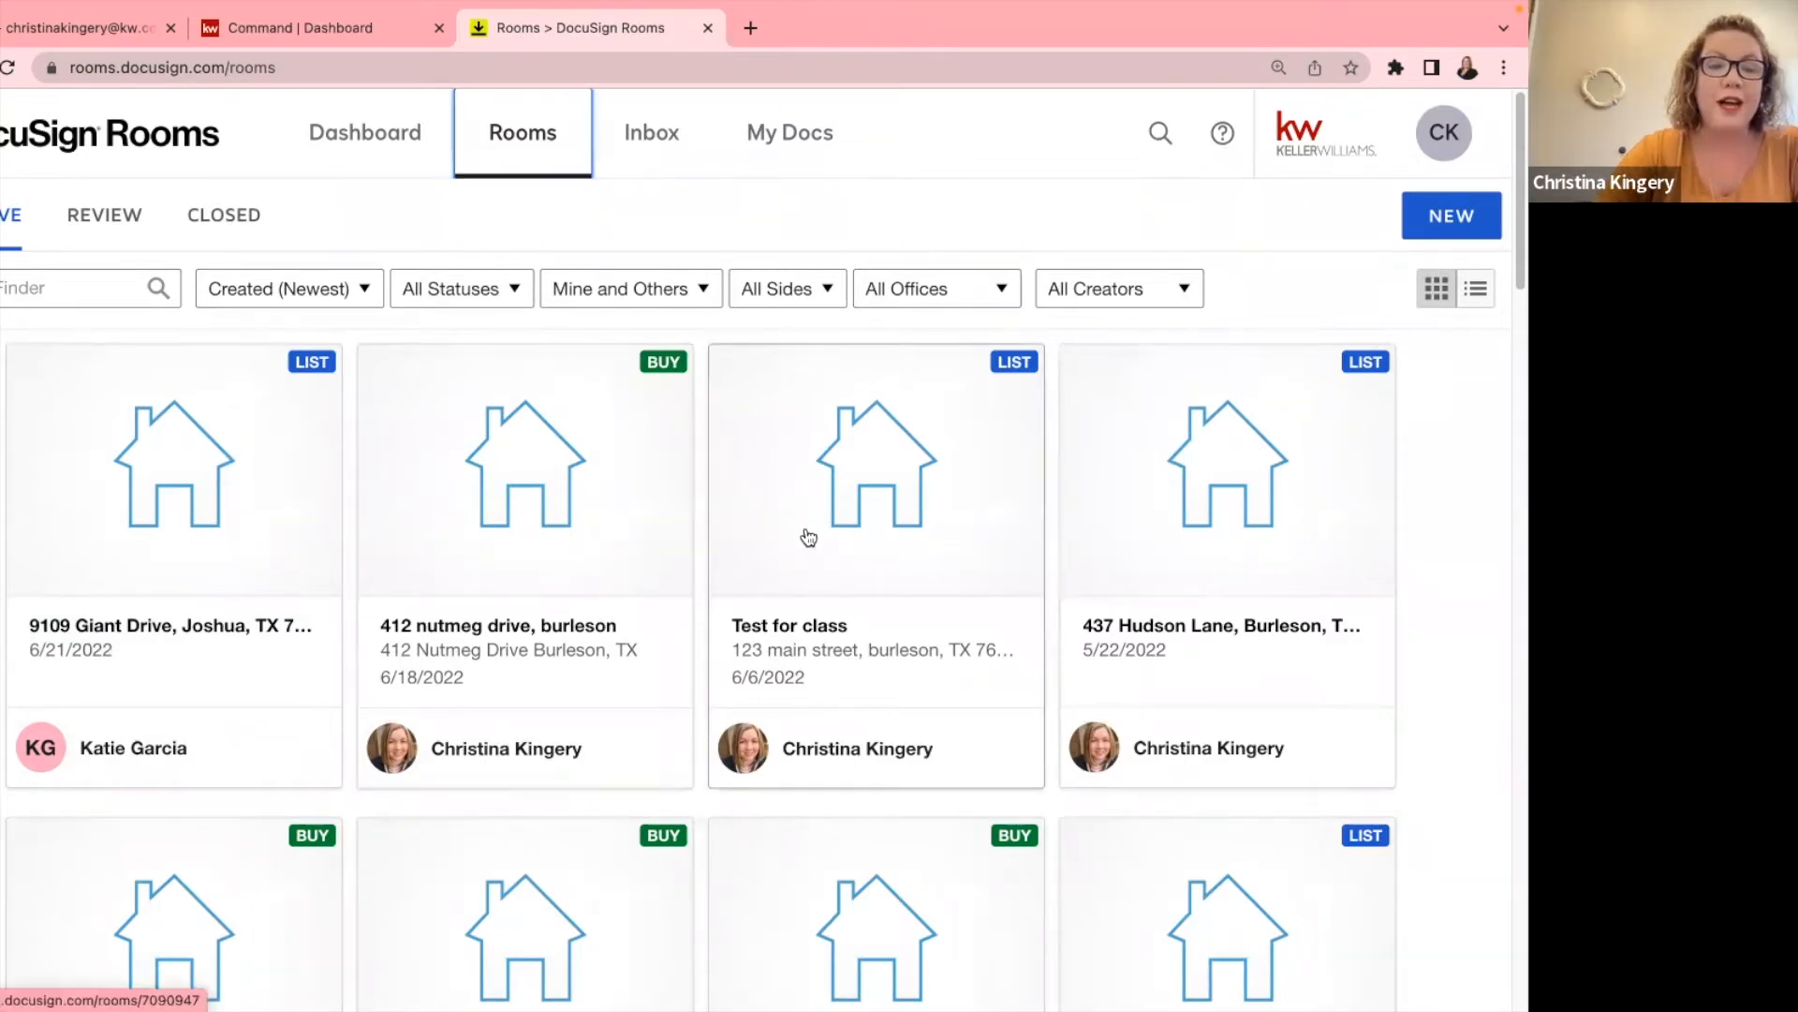
Open the 'Test for class' room's details for editing and remove the extra name from the first seller.
{"action": "left_click", "coordinate": [887, 476]}
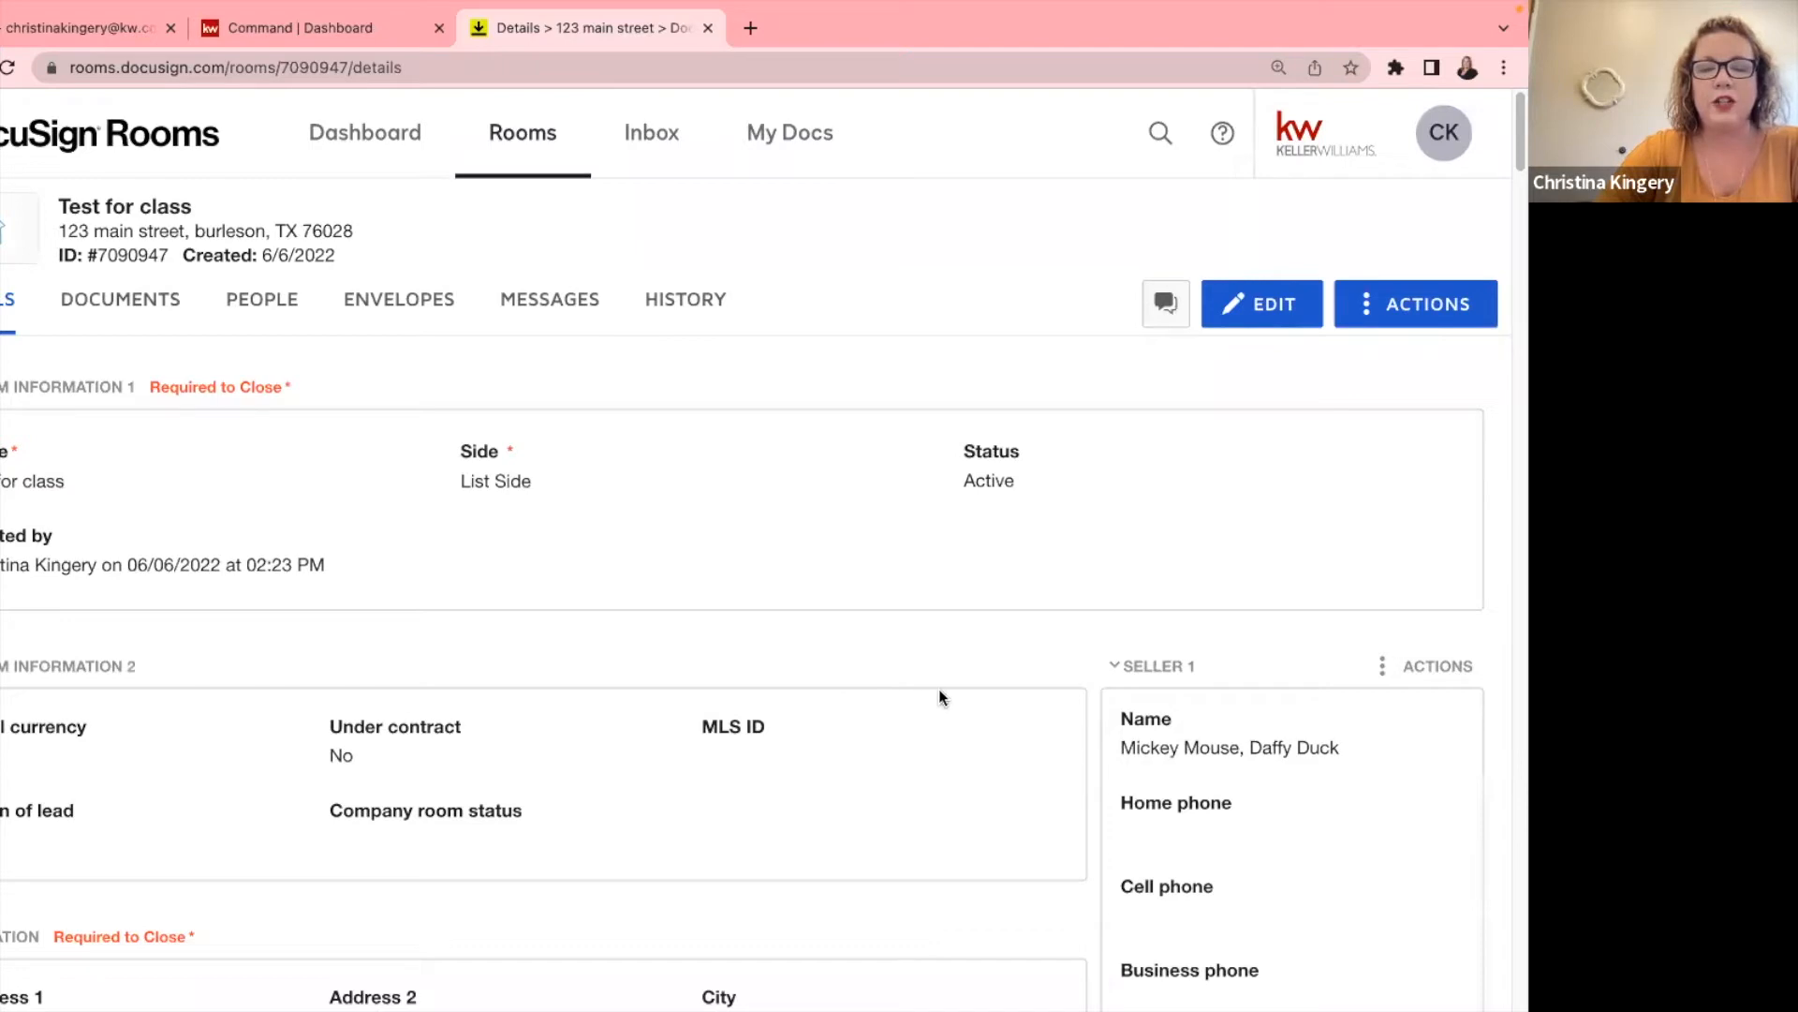
{"action": "scroll", "coordinate": [937, 687], "scroll_direction": "down", "scroll_amount": 1}
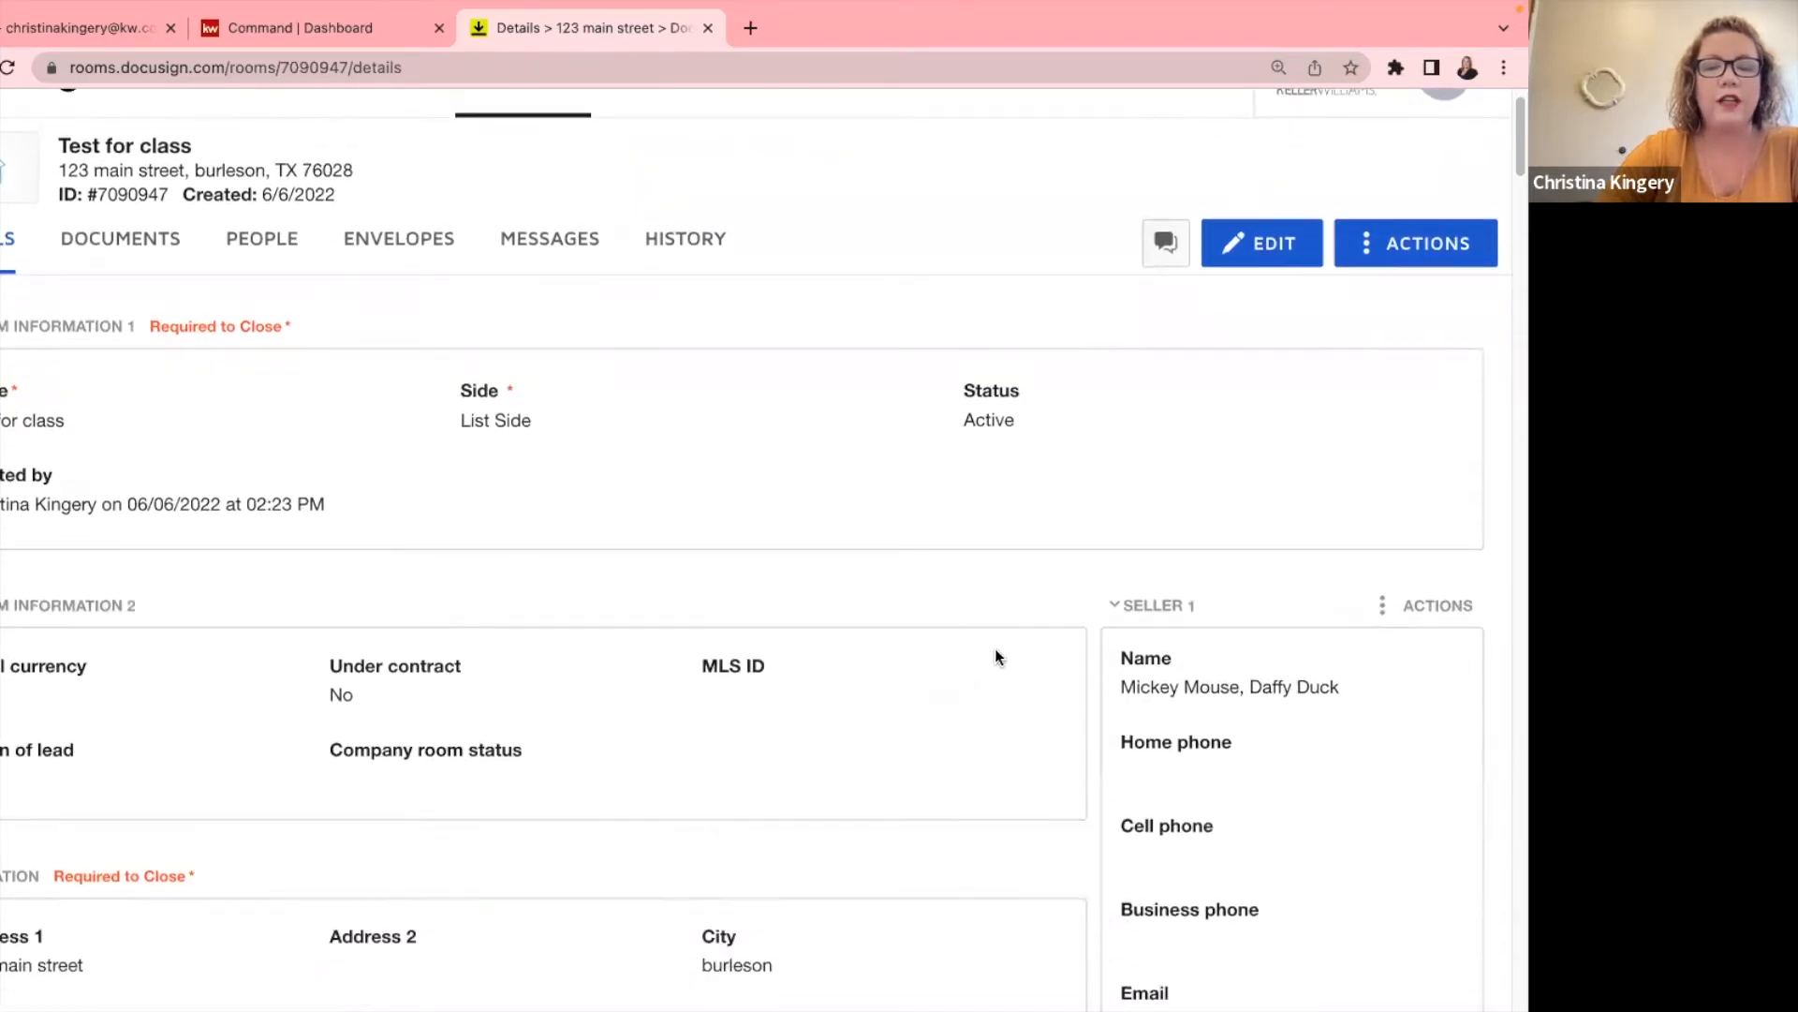
{"action": "left_click", "coordinate": [1276, 253]}
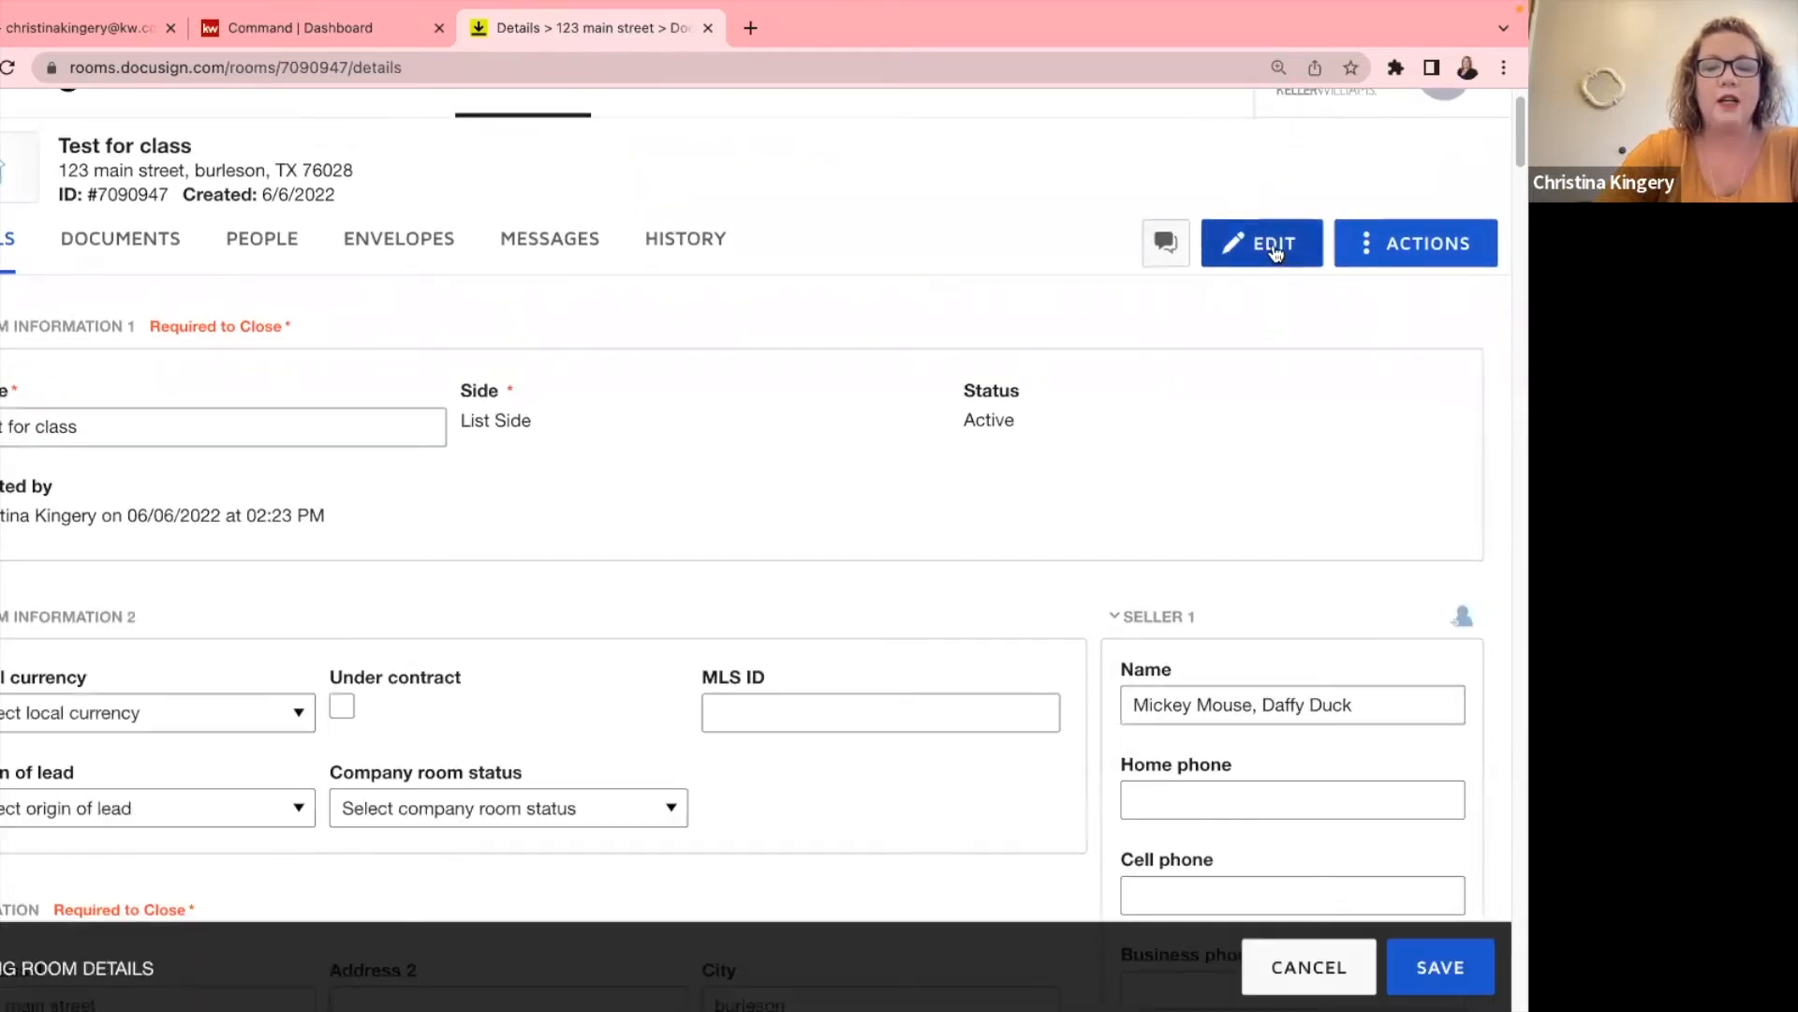
{"action": "scroll", "coordinate": [1313, 524], "scroll_direction": "down", "scroll_amount": 3}
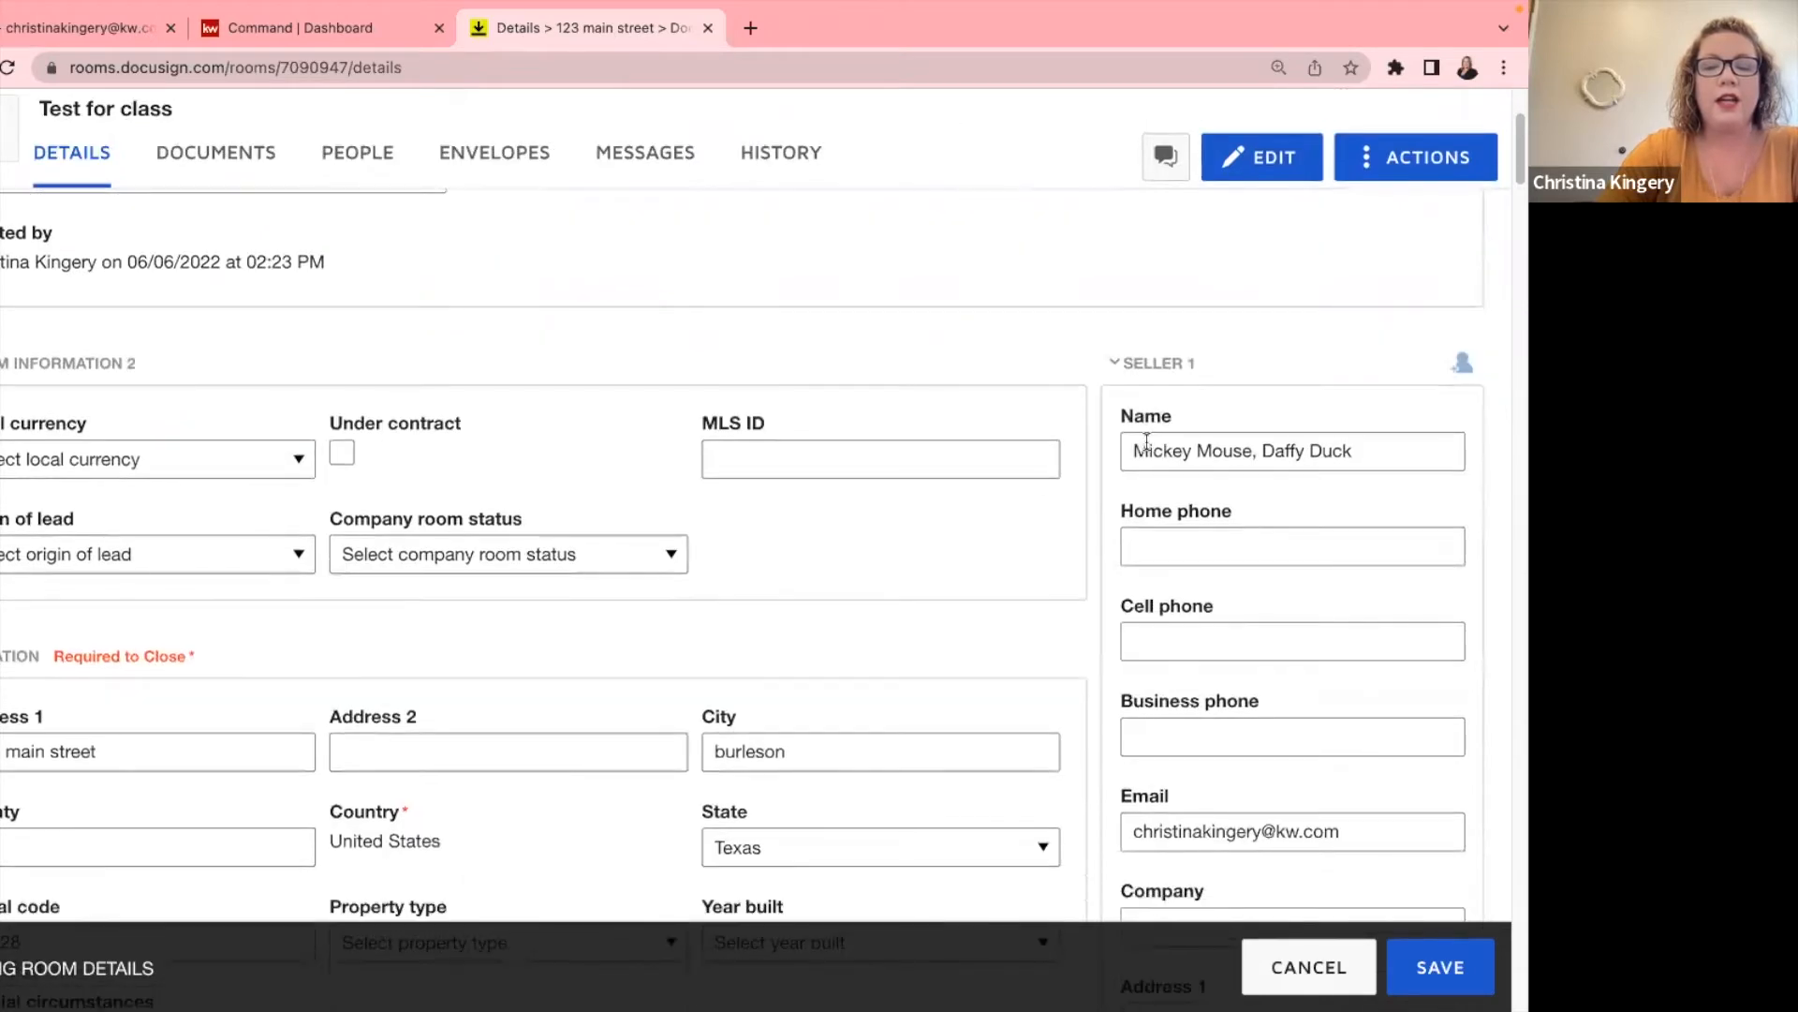
{"action": "left_click_drag", "start_coordinate": [1374, 452], "coordinate": [1258, 452]}
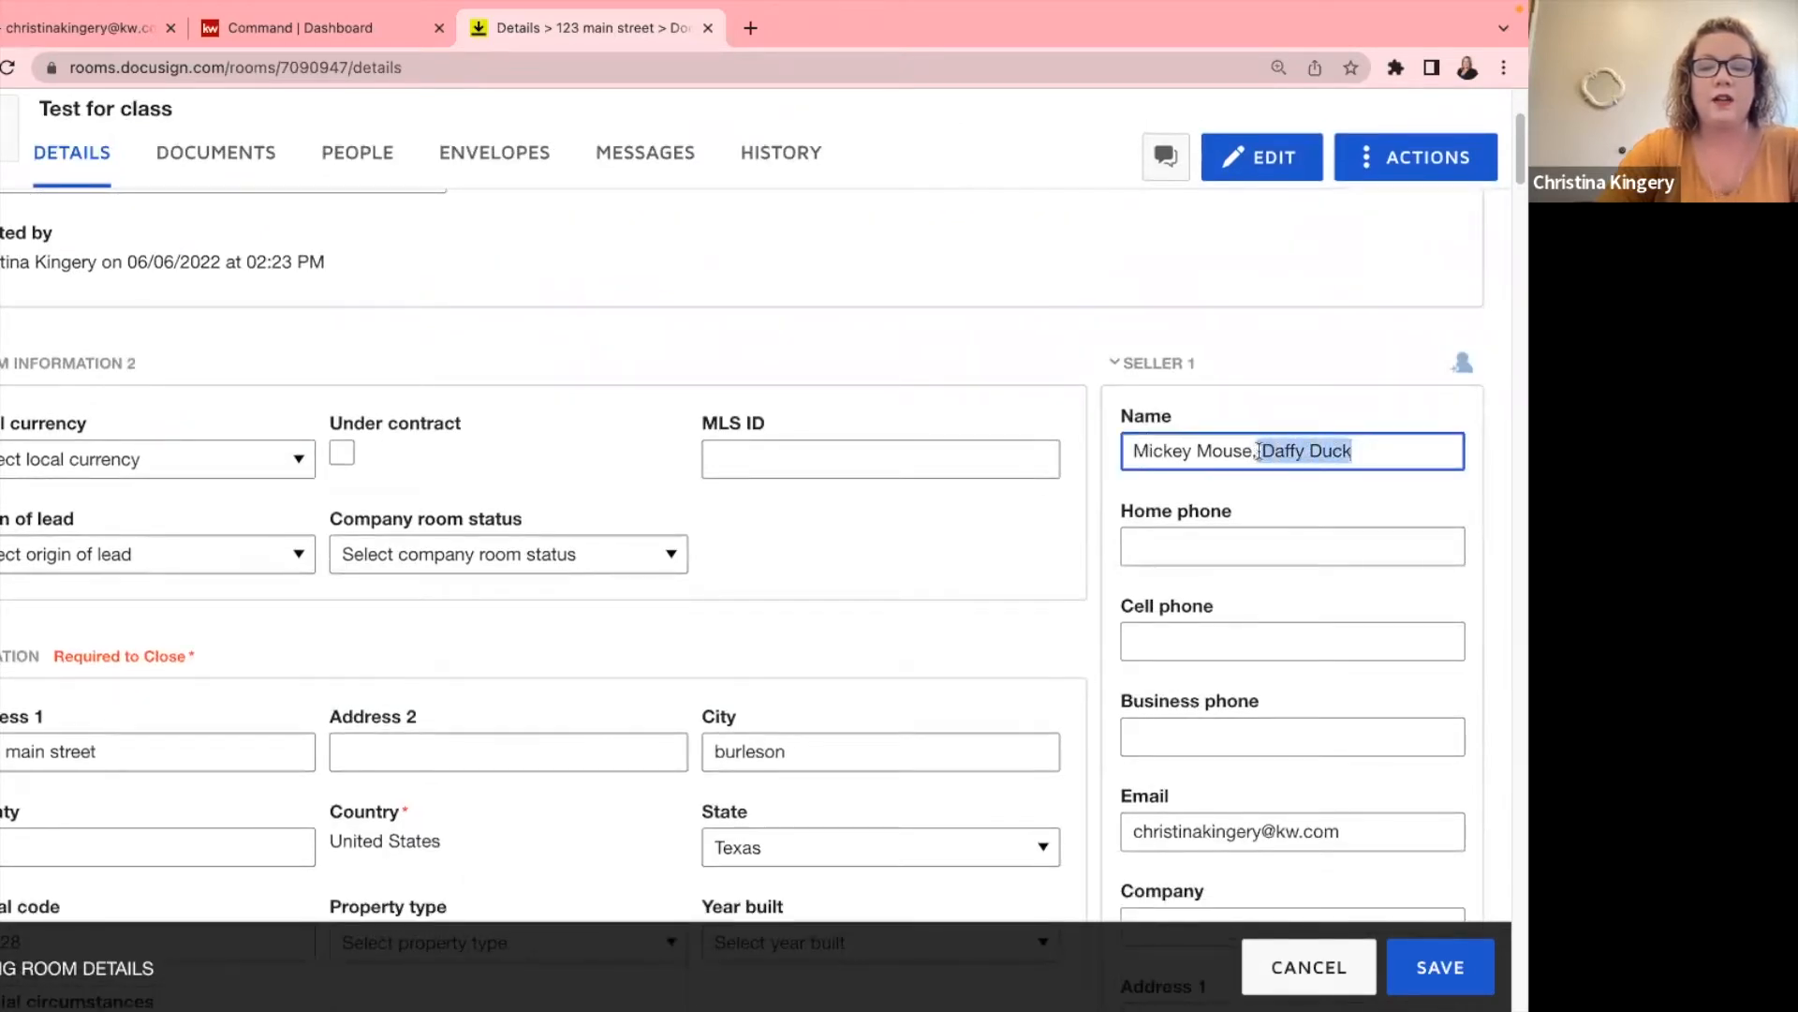
{"action": "key", "text": "BackSpace"}
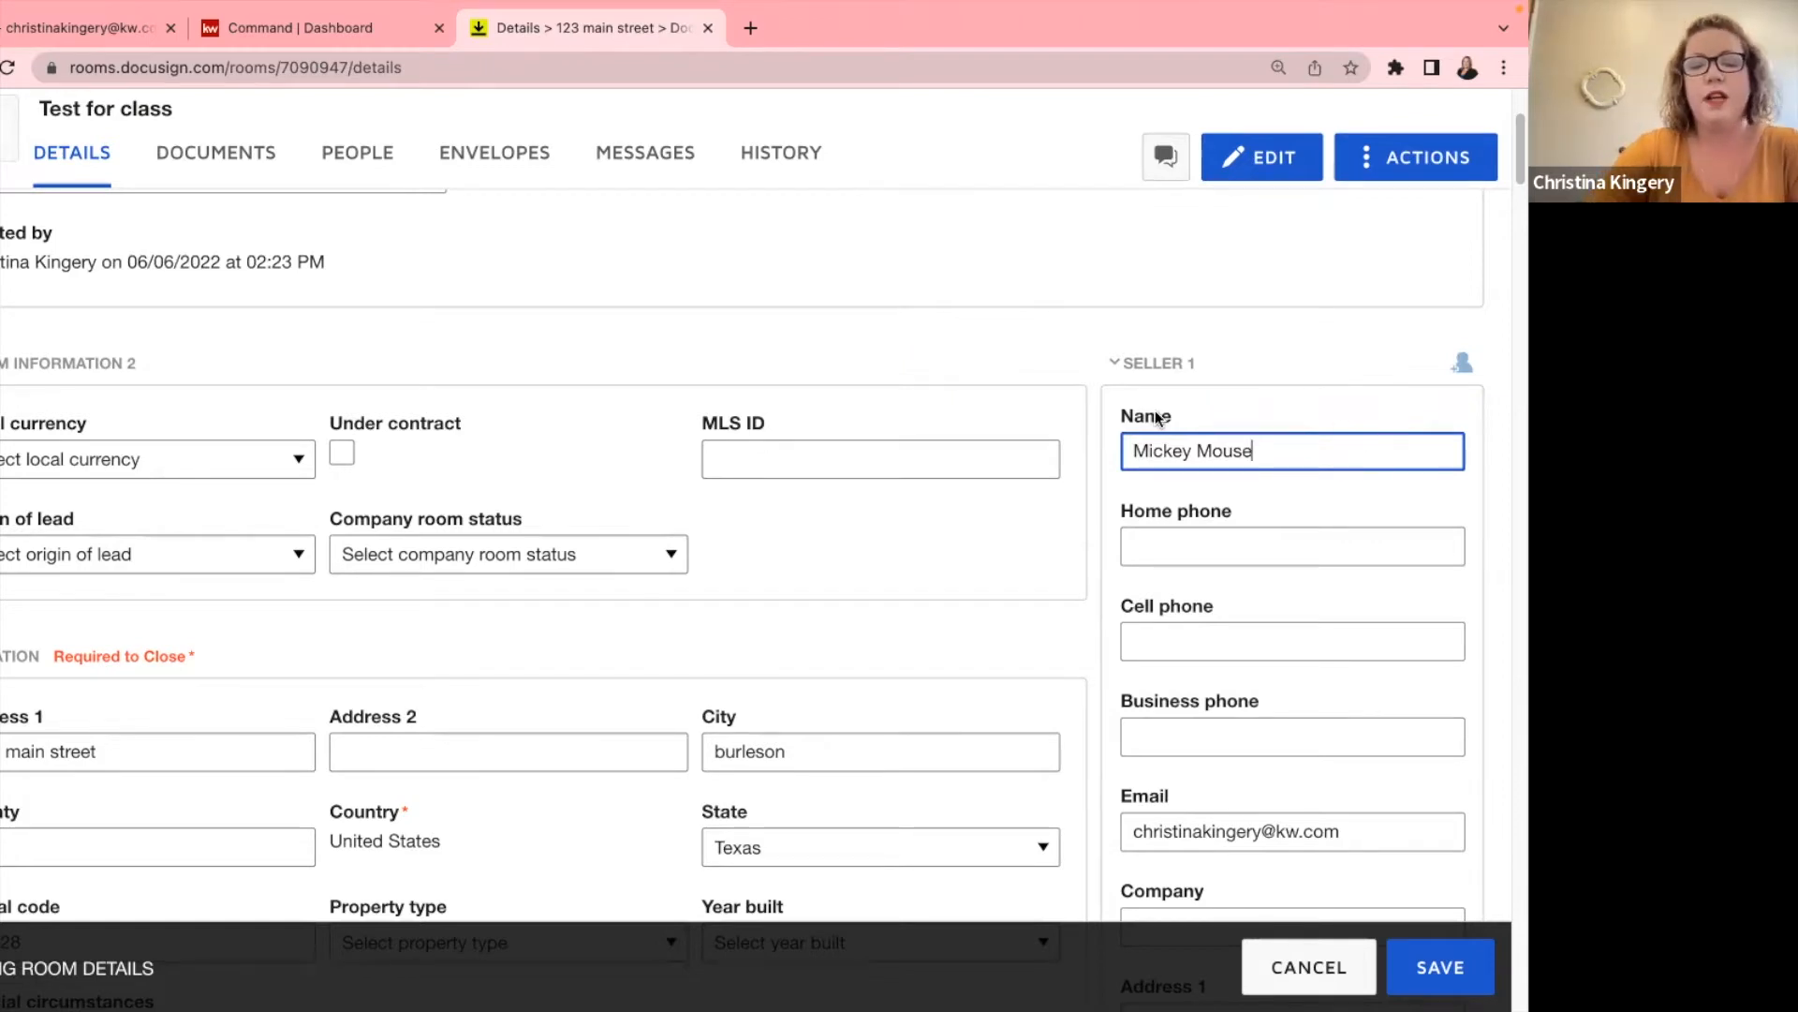
Remove the extra name from the second seller's name field.
{"action": "scroll", "coordinate": [1229, 438], "scroll_direction": "down", "scroll_amount": 3}
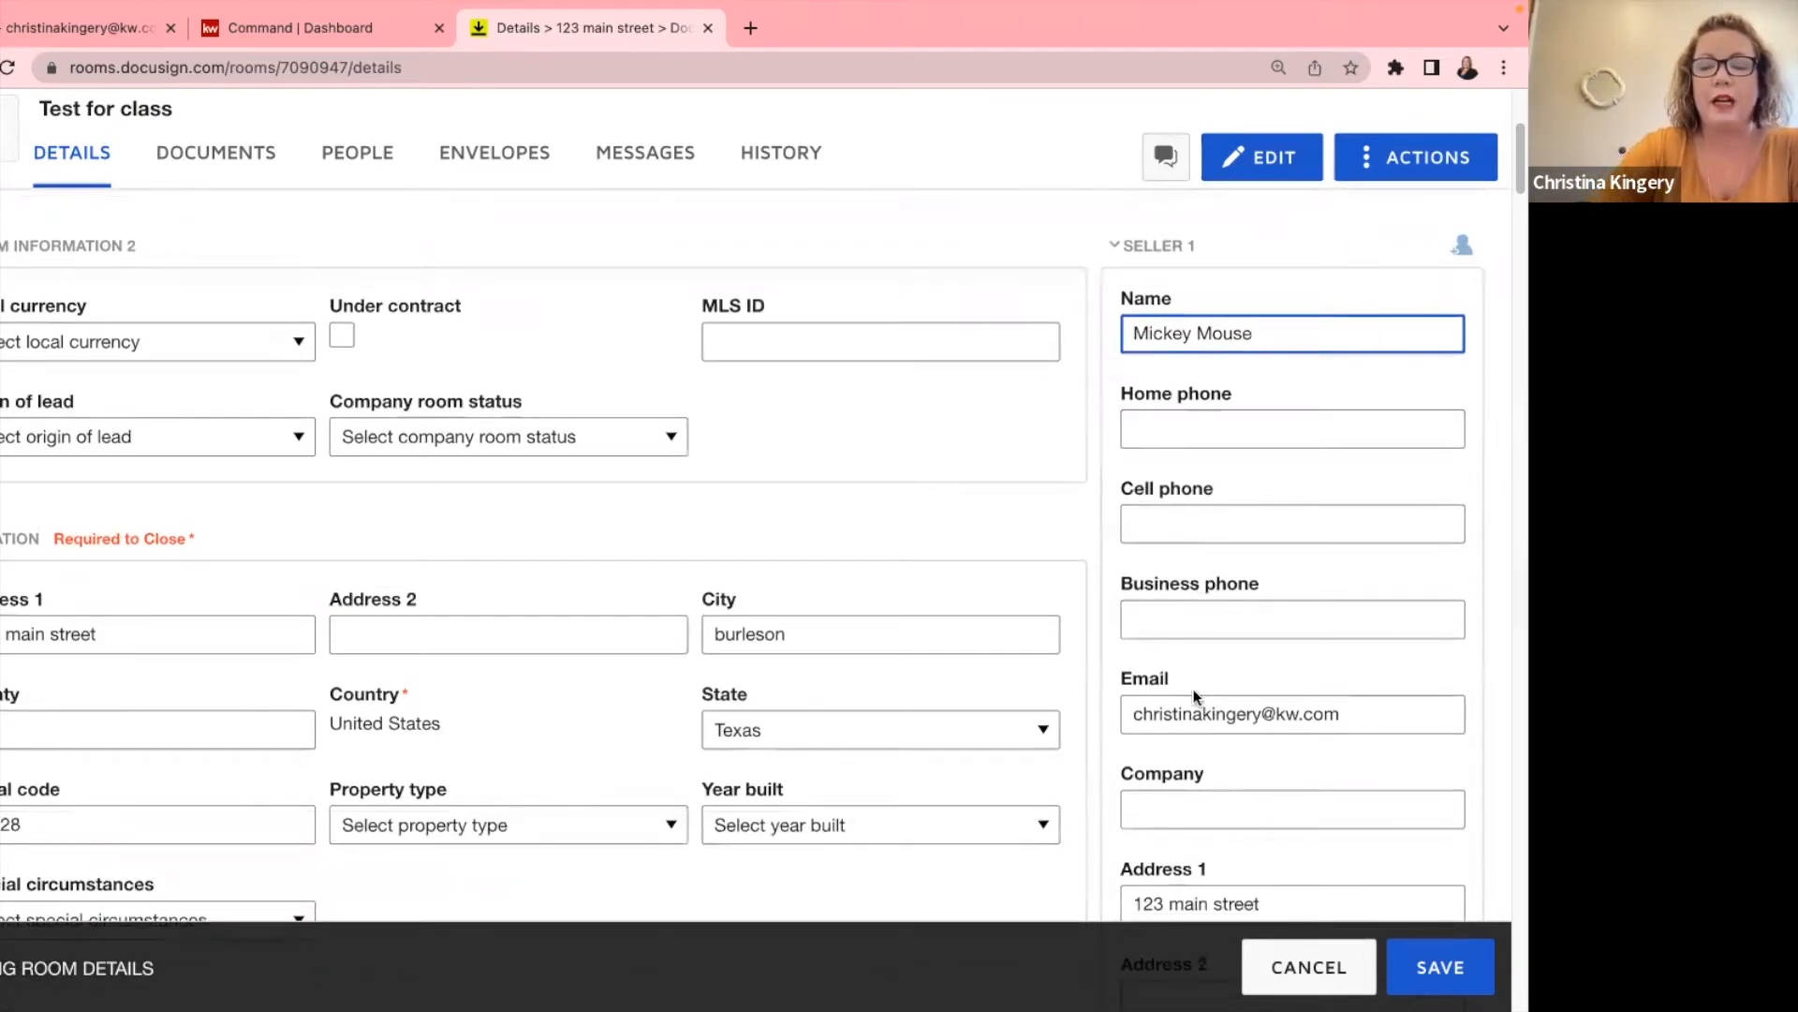
{"action": "scroll", "coordinate": [1194, 694], "scroll_direction": "down", "scroll_amount": 3}
{"action": "scroll", "coordinate": [1157, 349], "scroll_direction": "down", "scroll_amount": 2}
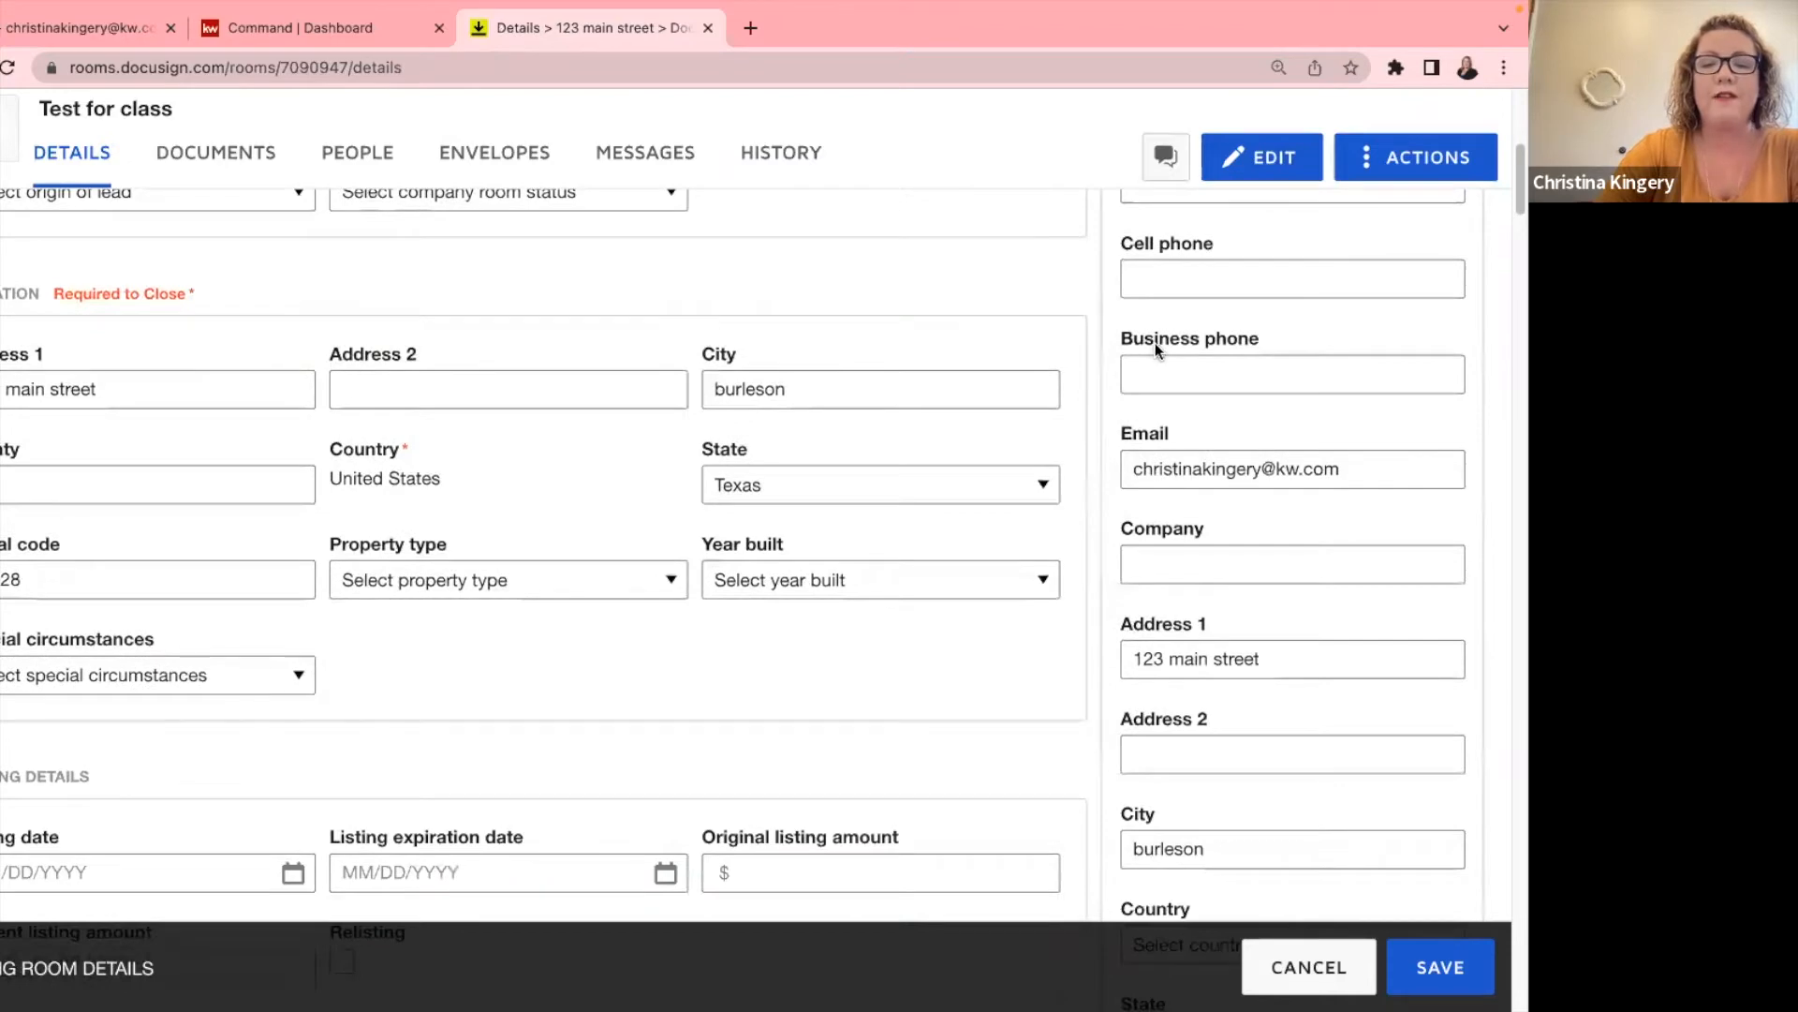
{"action": "scroll", "coordinate": [1155, 346], "scroll_direction": "up", "scroll_amount": 3}
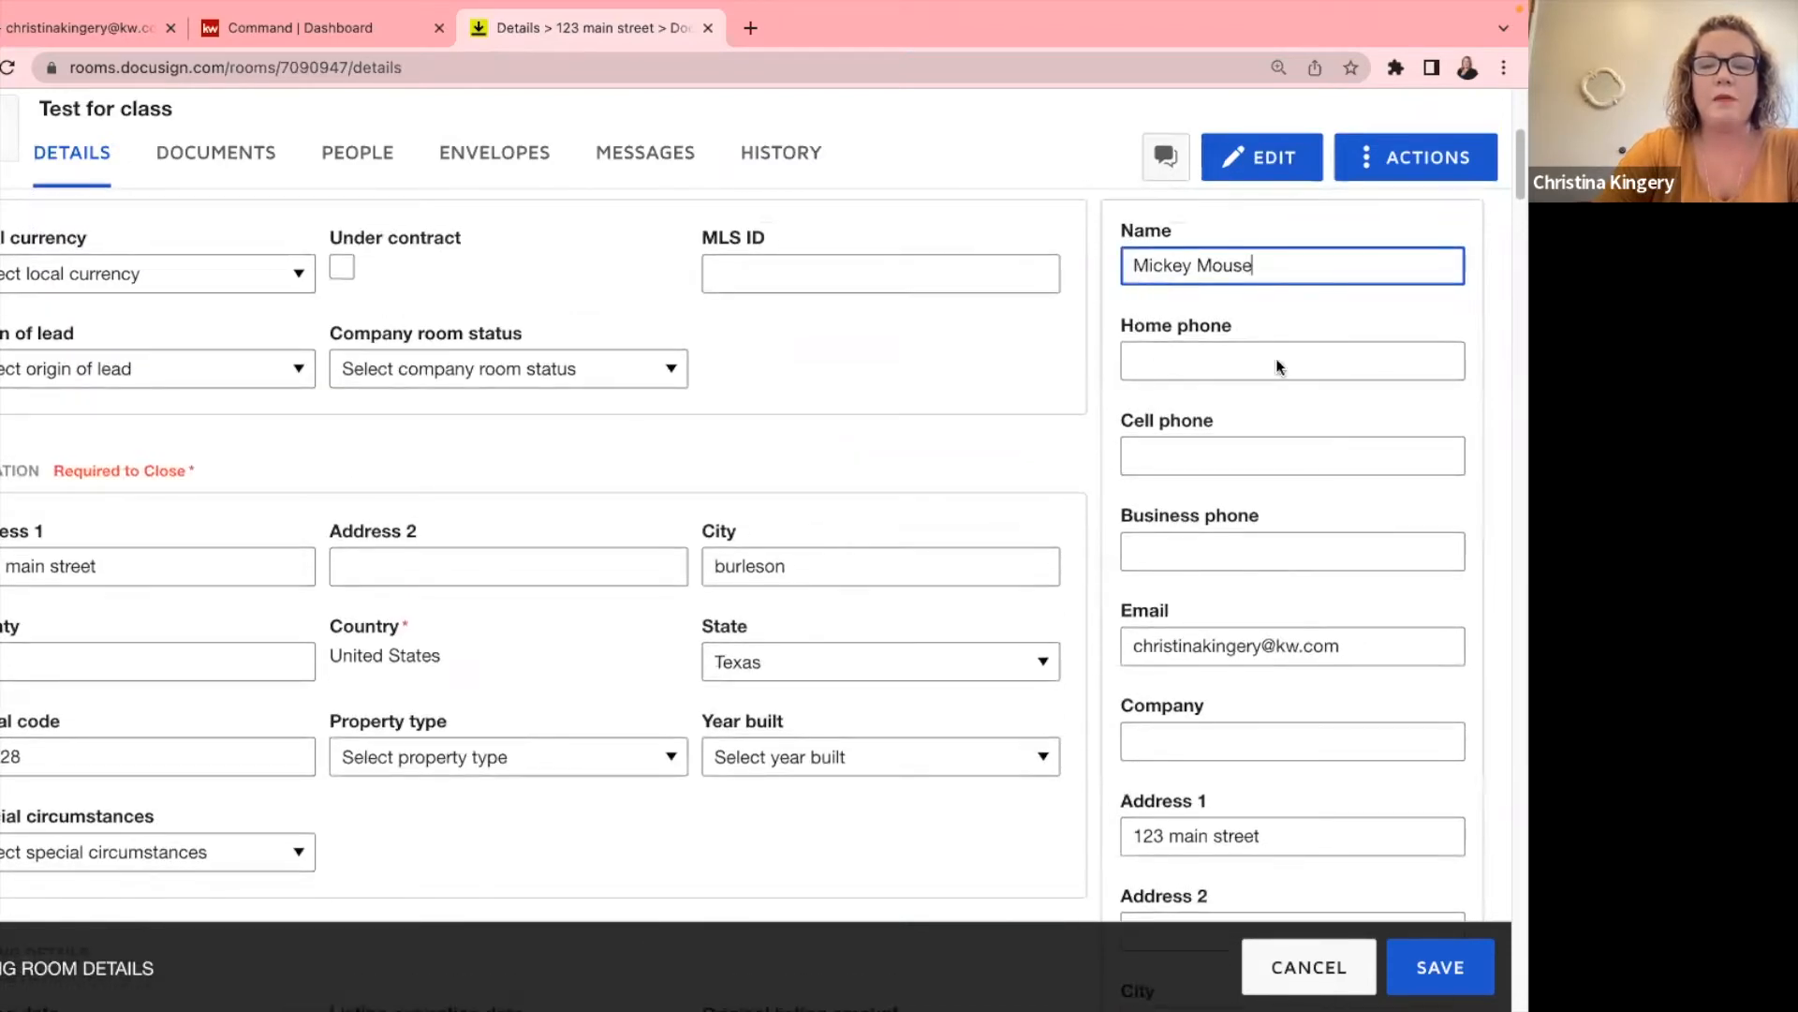
{"action": "scroll", "coordinate": [1266, 483], "scroll_direction": "down", "scroll_amount": 2}
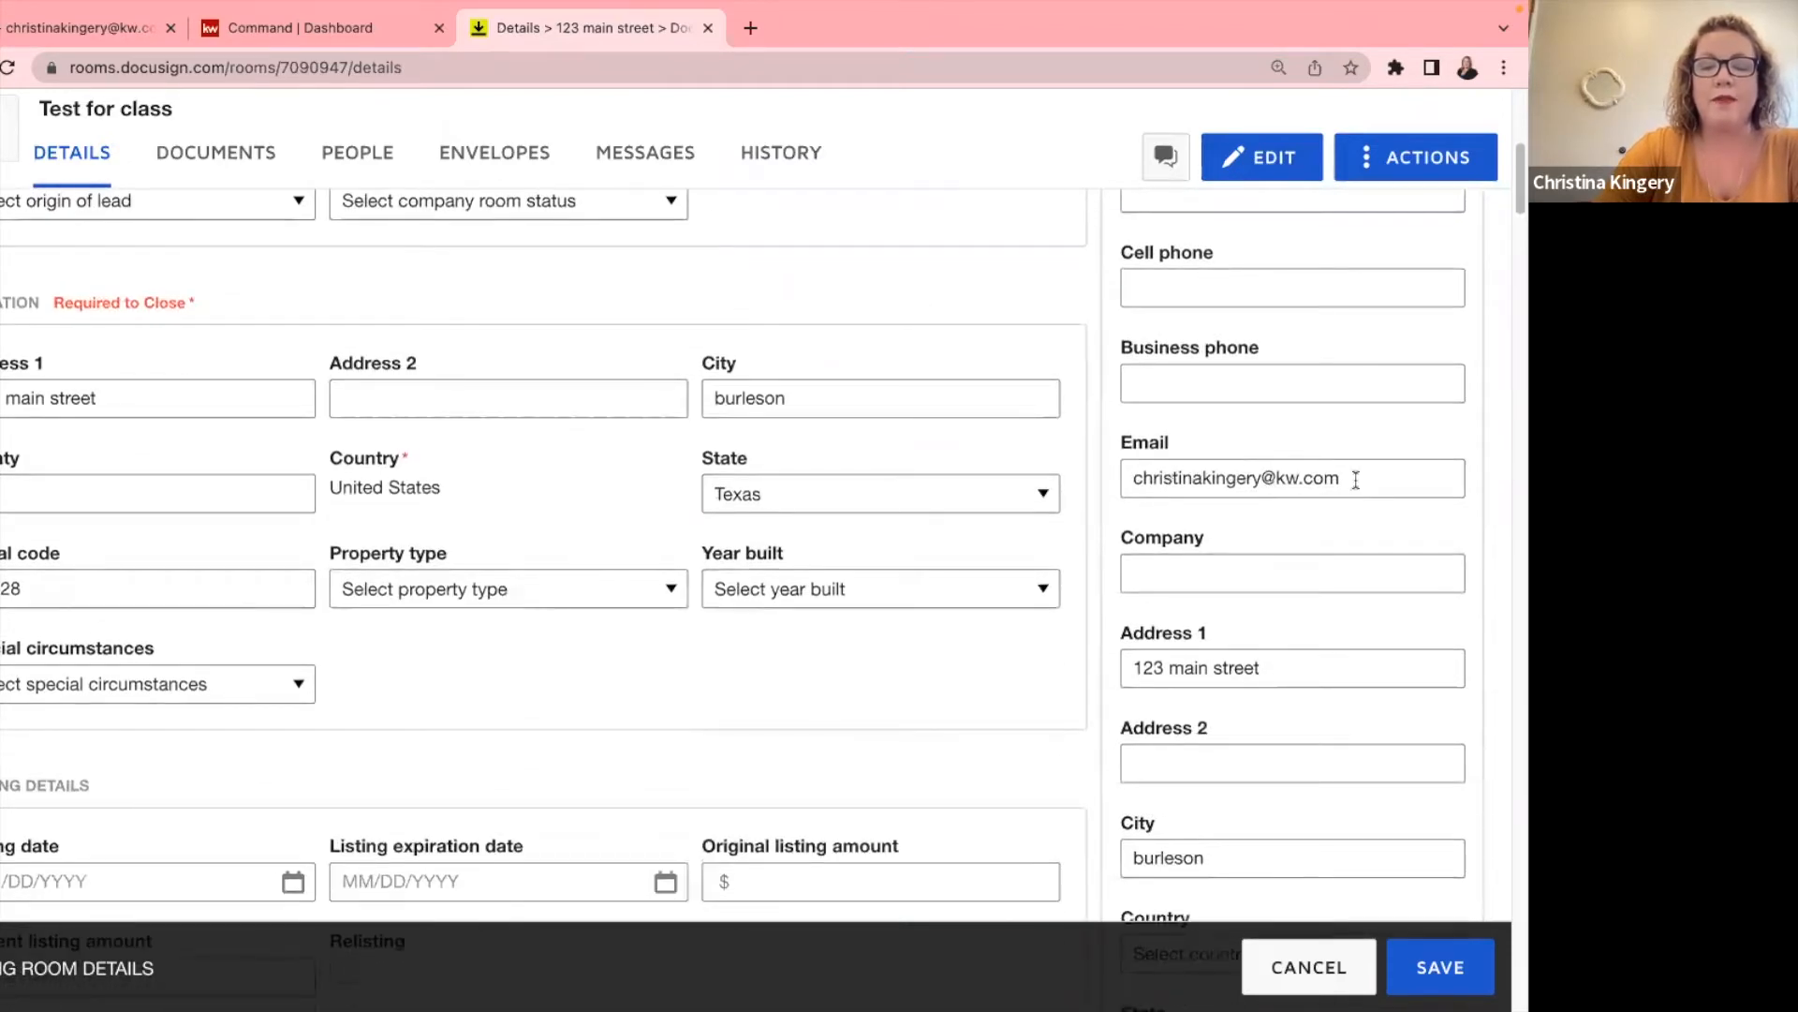
{"action": "scroll", "coordinate": [1349, 491], "scroll_direction": "down", "scroll_amount": 1}
{"action": "scroll", "coordinate": [1347, 496], "scroll_direction": "down", "scroll_amount": 1}
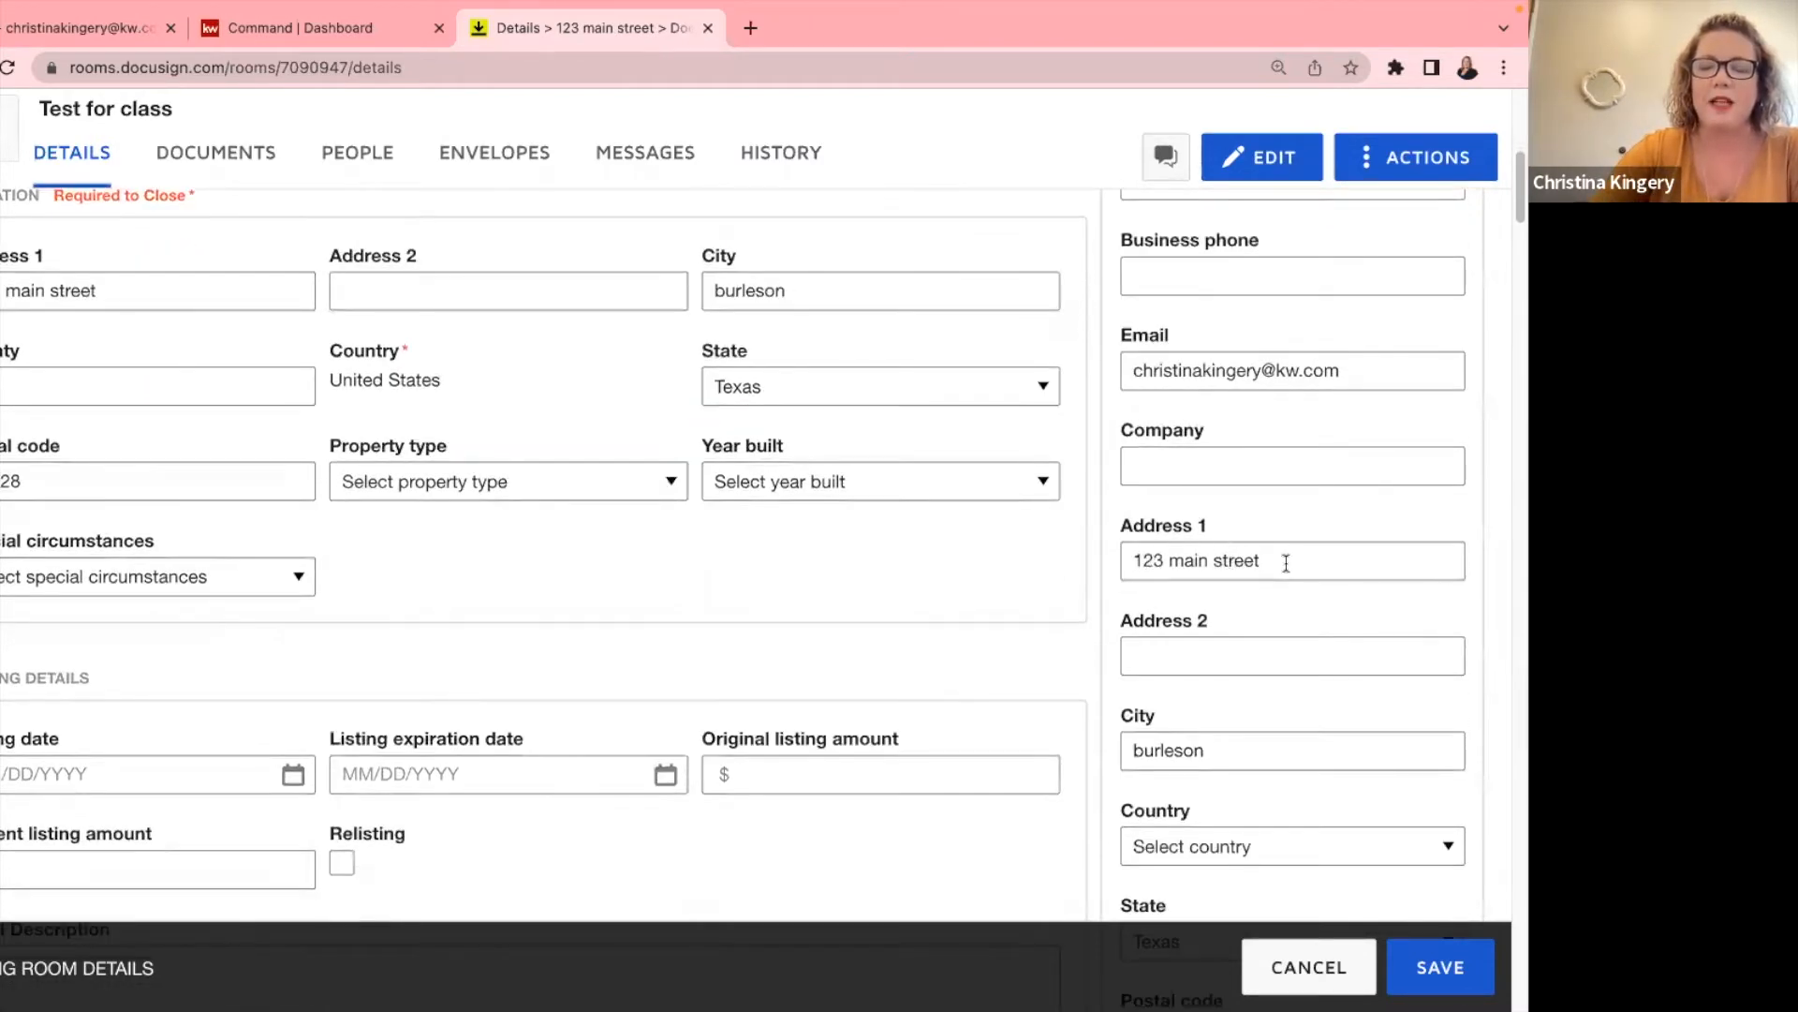
{"action": "scroll", "coordinate": [1286, 563], "scroll_direction": "down", "scroll_amount": 3}
{"action": "scroll", "coordinate": [1285, 560], "scroll_direction": "down", "scroll_amount": 1}
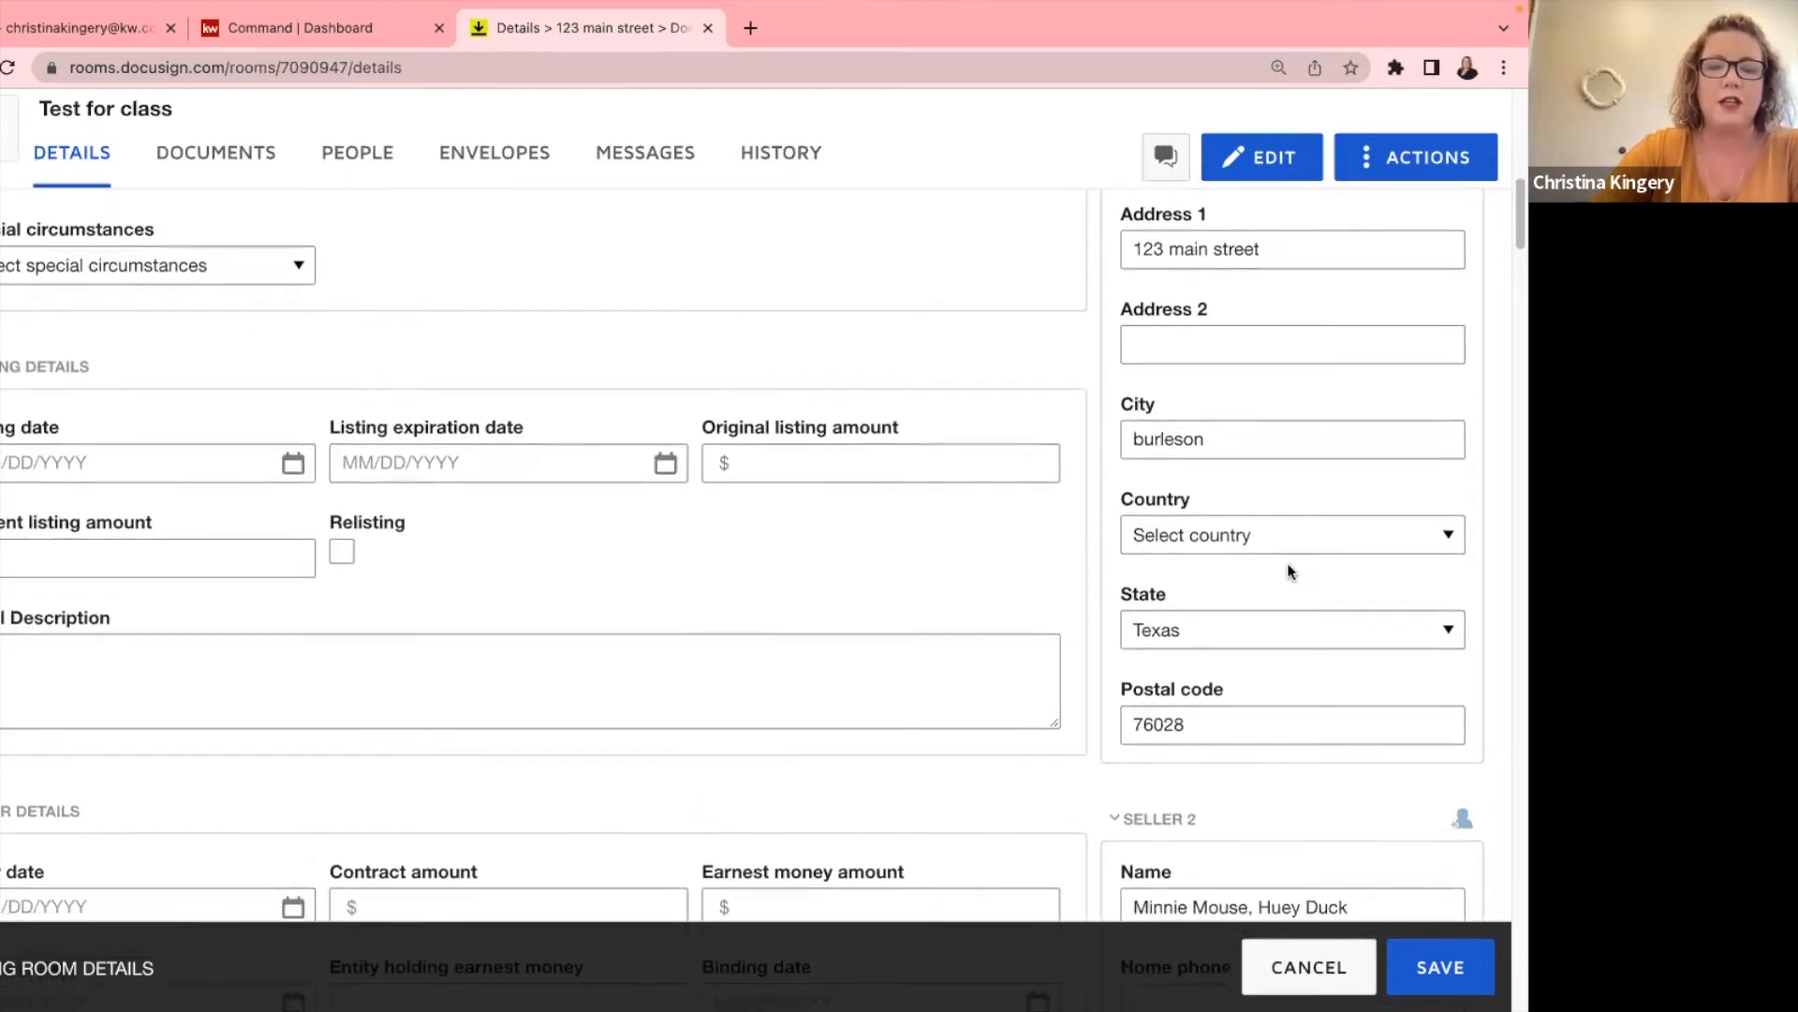
{"action": "scroll", "coordinate": [1364, 504], "scroll_direction": "down", "scroll_amount": 3}
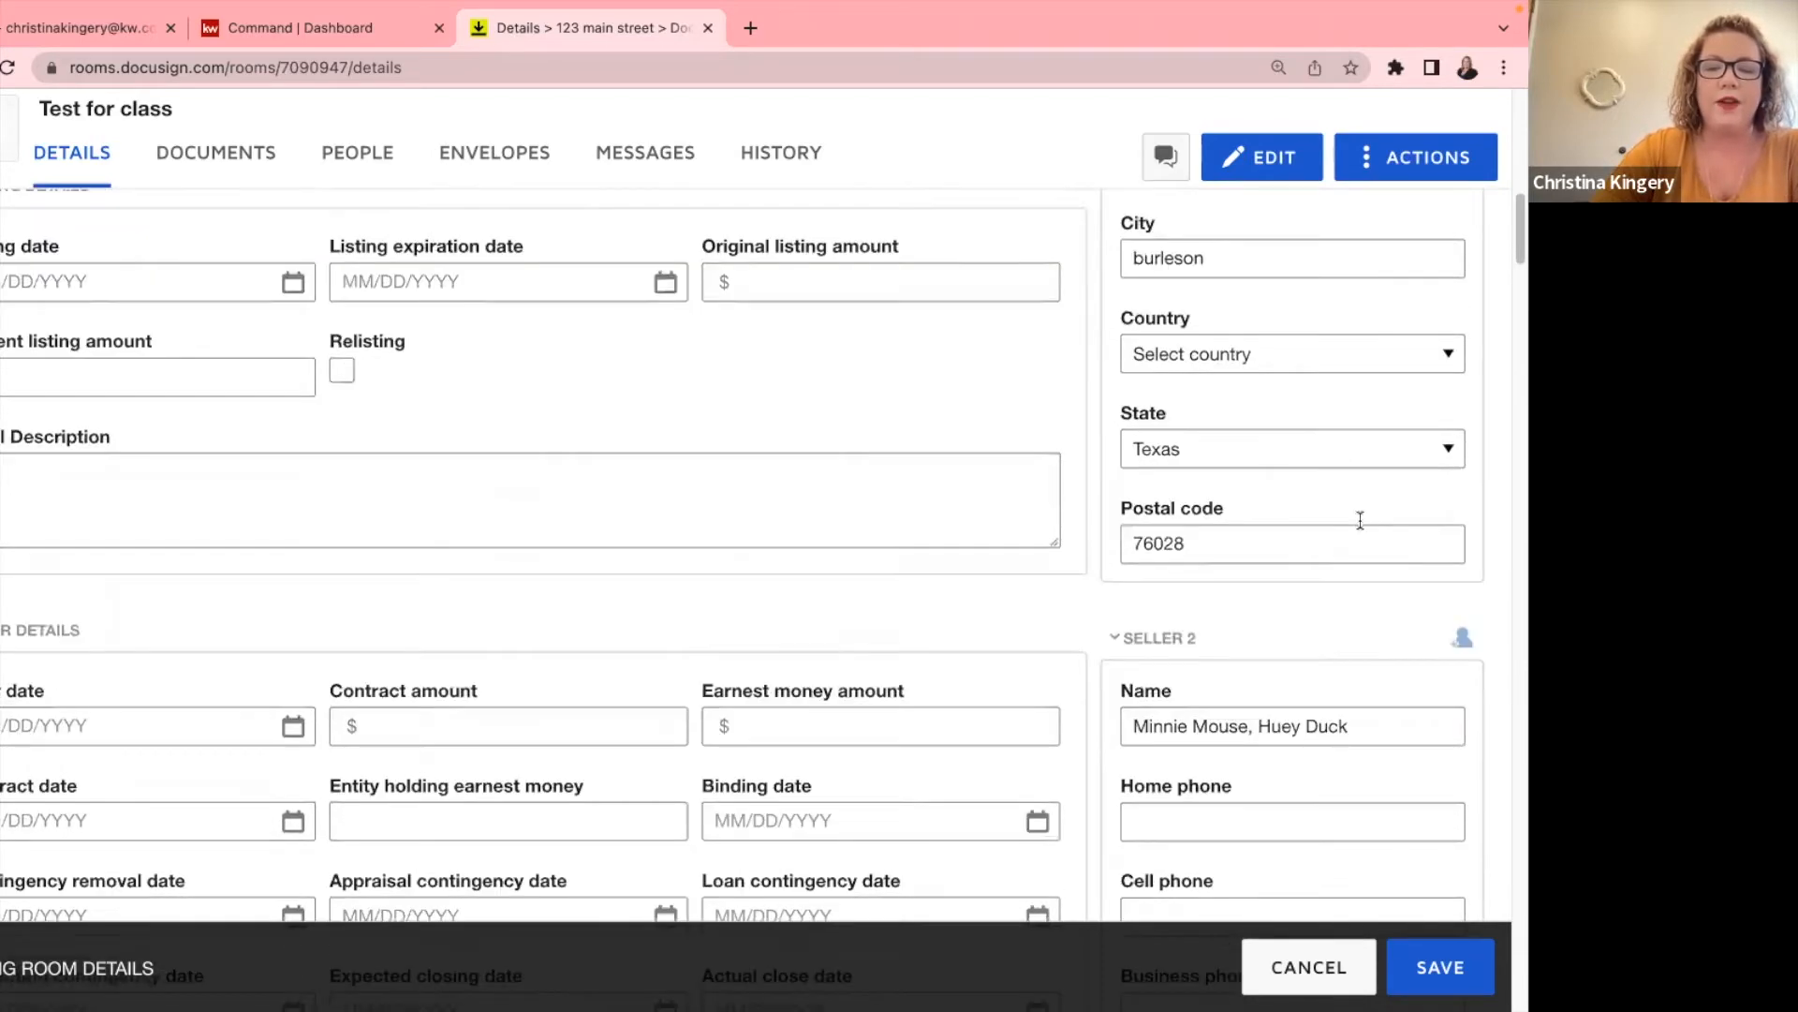
{"action": "left_click", "coordinate": [1368, 512]}
{"action": "left_click_drag", "start_coordinate": [1250, 511], "coordinate": [1391, 514]}
{"action": "key", "text": "BackSpace"}
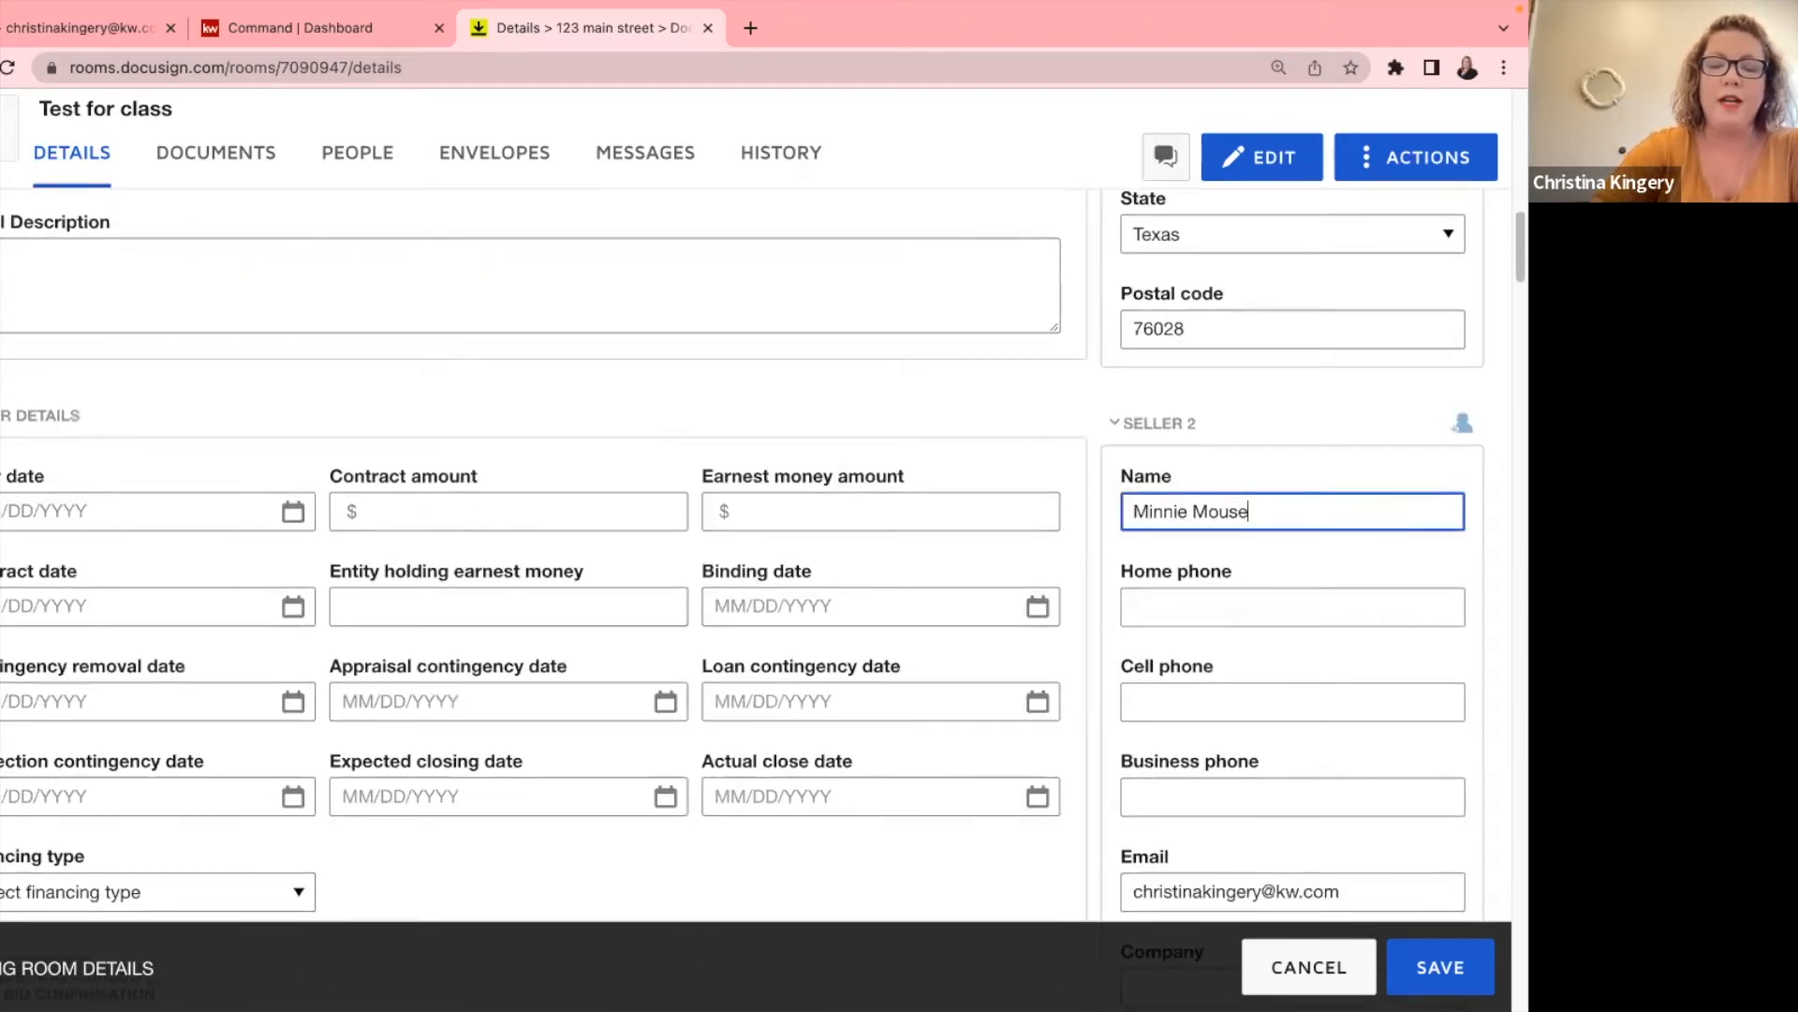
Review the Burleson, Texas address and seller fields, then save the room details.
{"action": "scroll", "coordinate": [1390, 517], "scroll_direction": "down", "scroll_amount": 5}
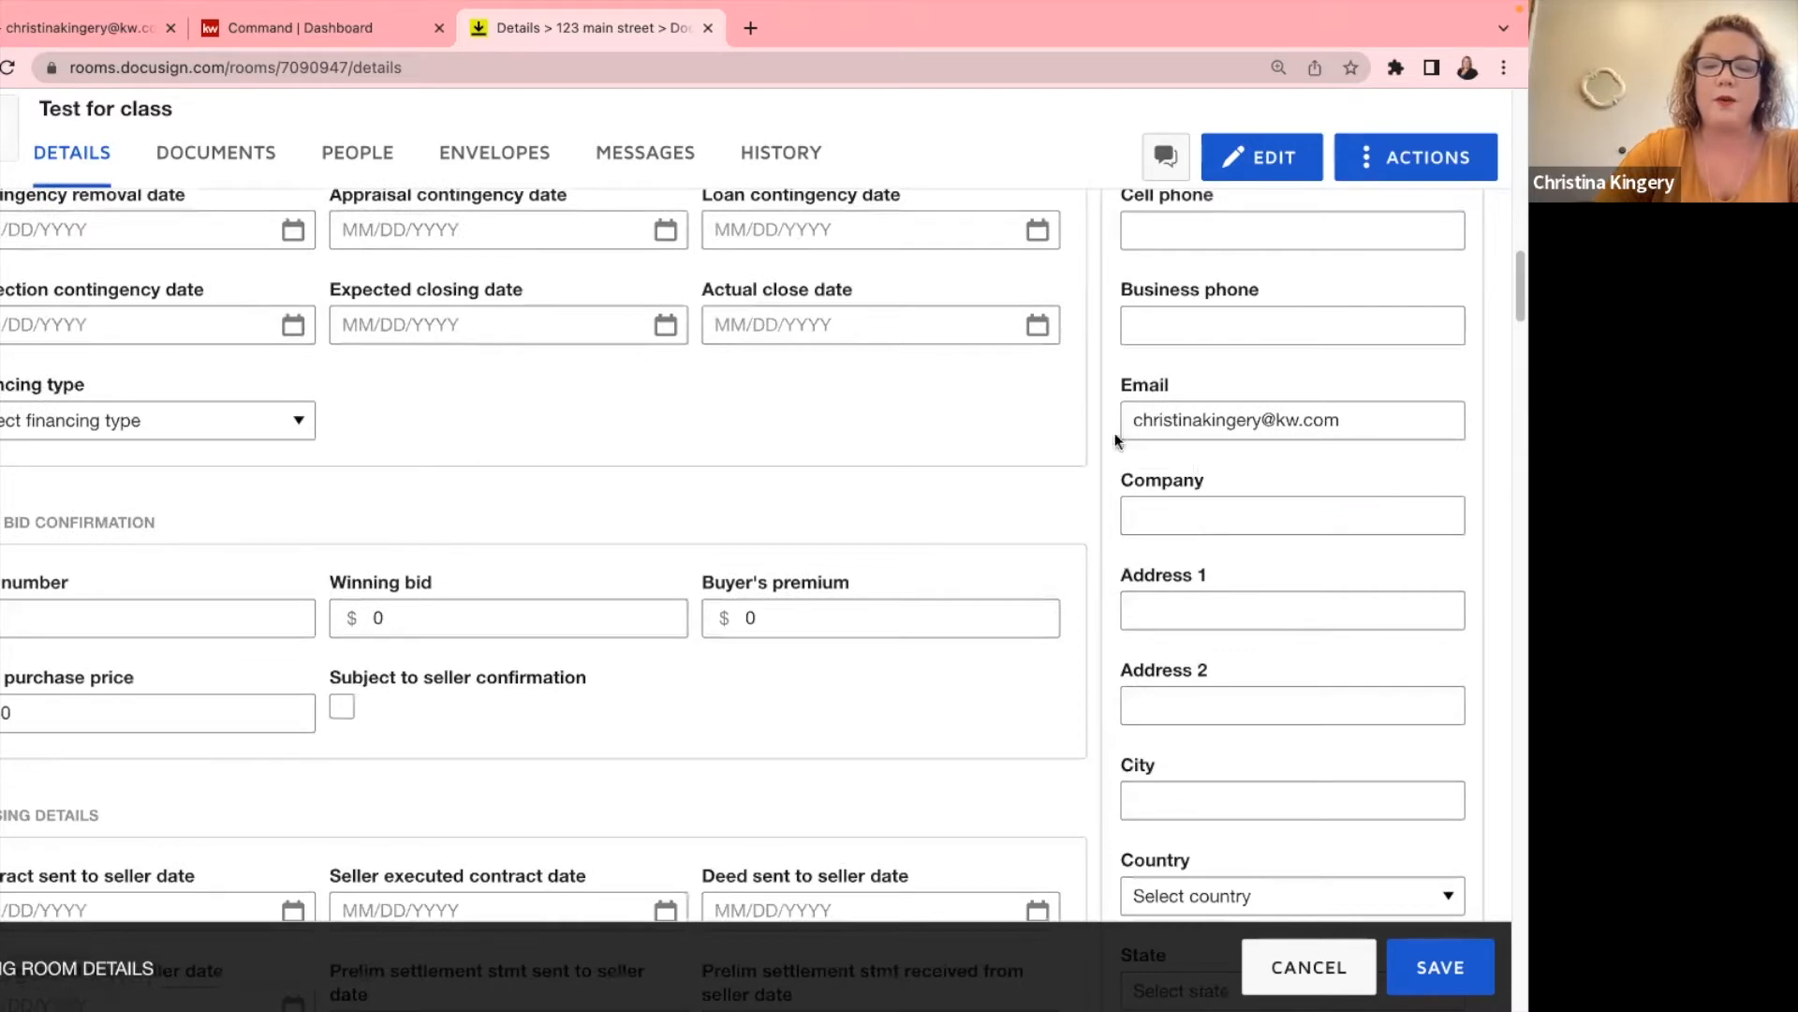
{"action": "scroll", "coordinate": [1345, 436], "scroll_direction": "down", "scroll_amount": 5}
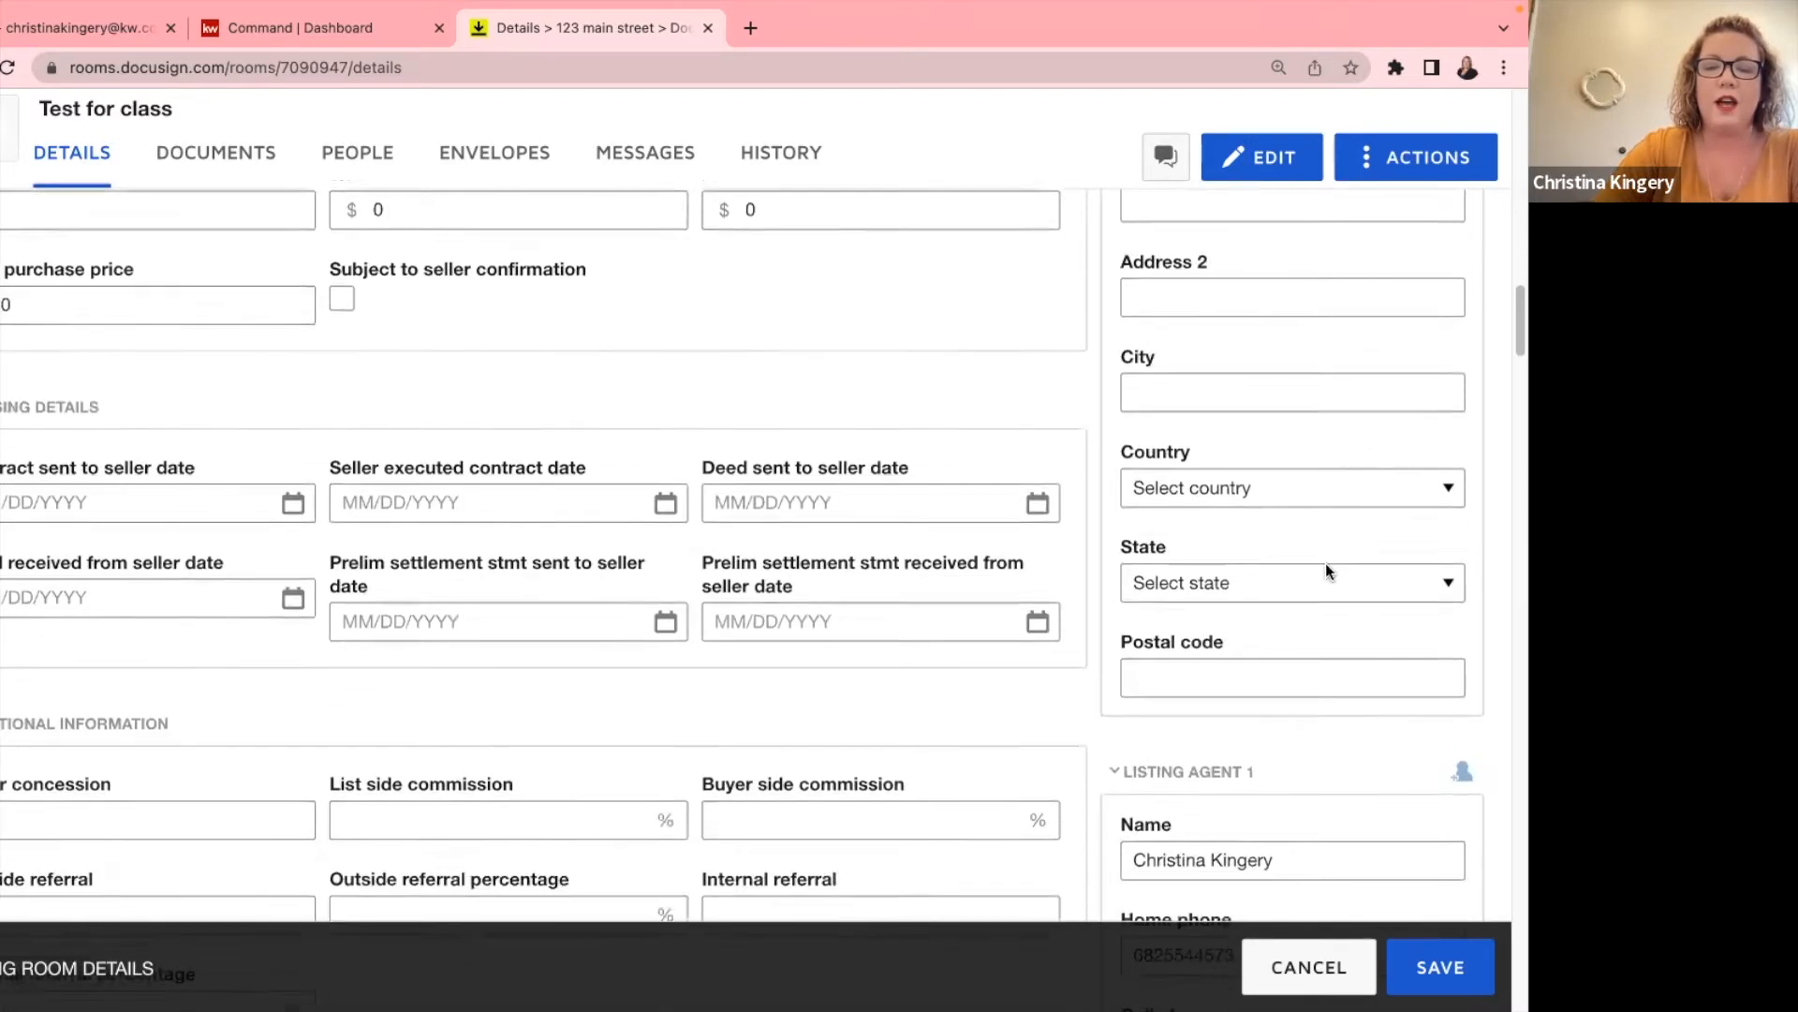
{"action": "scroll", "coordinate": [1205, 611], "scroll_direction": "down", "scroll_amount": 7}
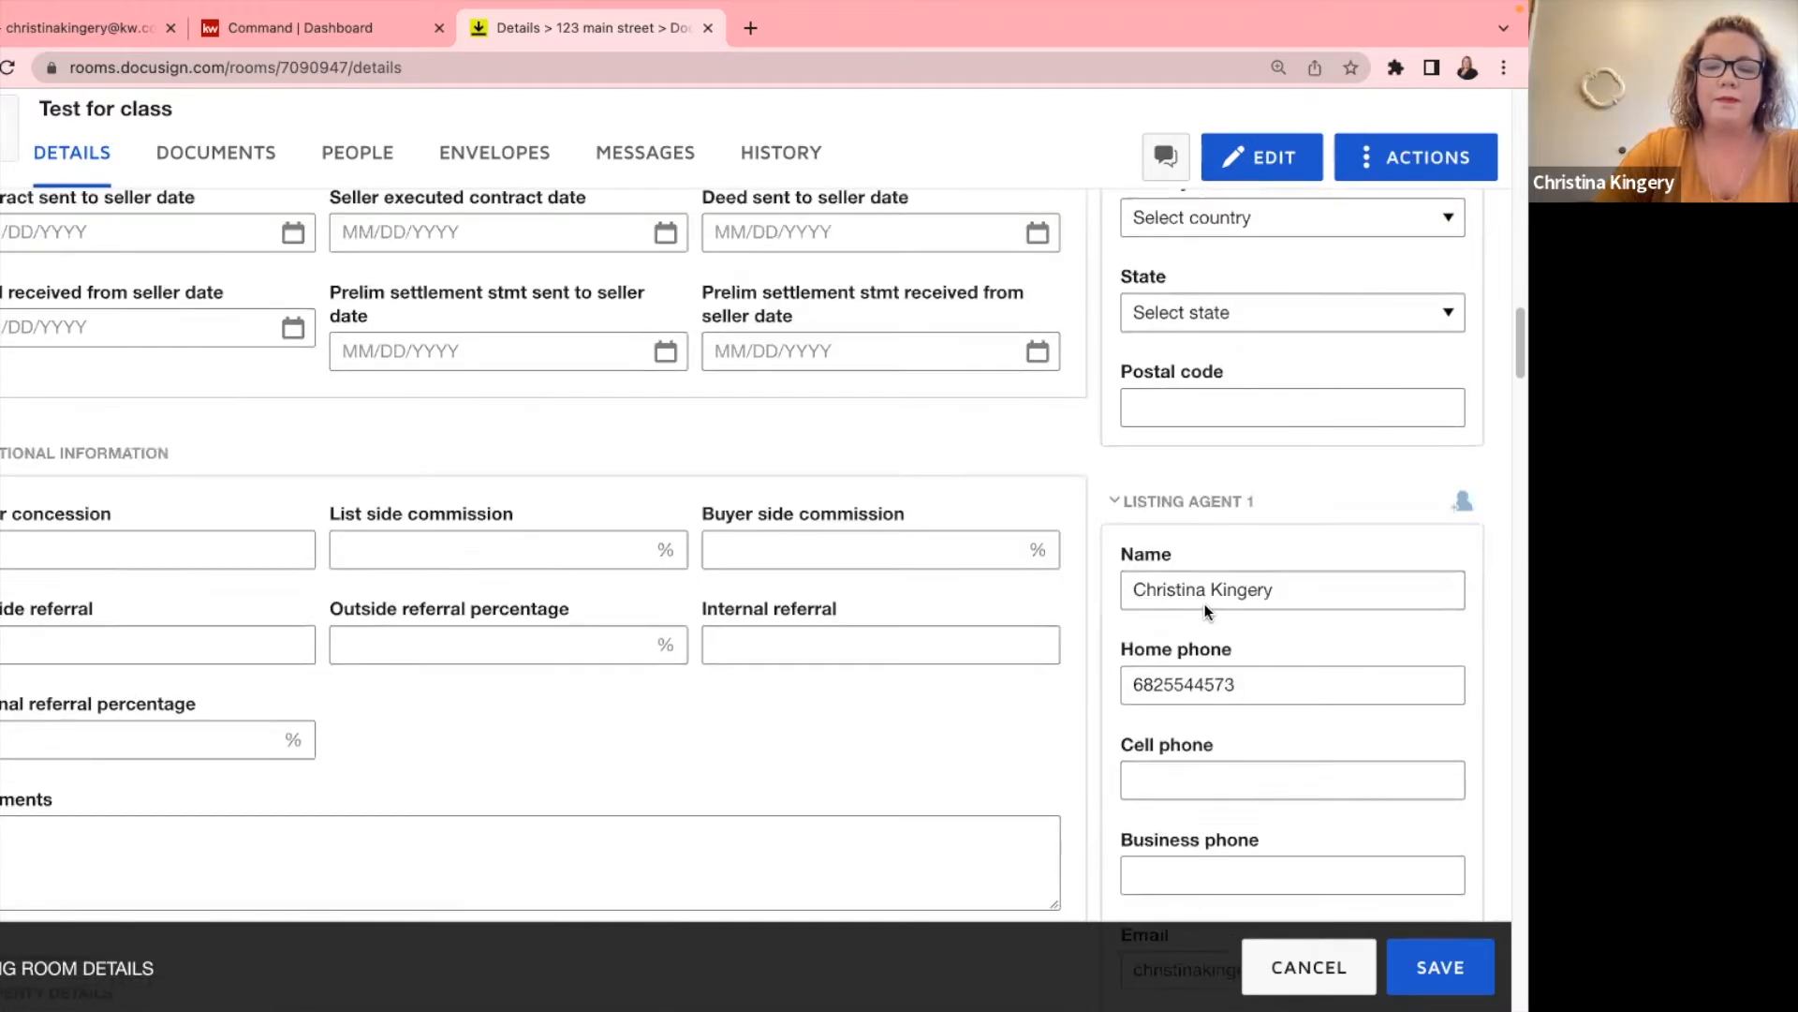
{"action": "scroll", "coordinate": [1141, 392], "scroll_direction": "up", "scroll_amount": 3}
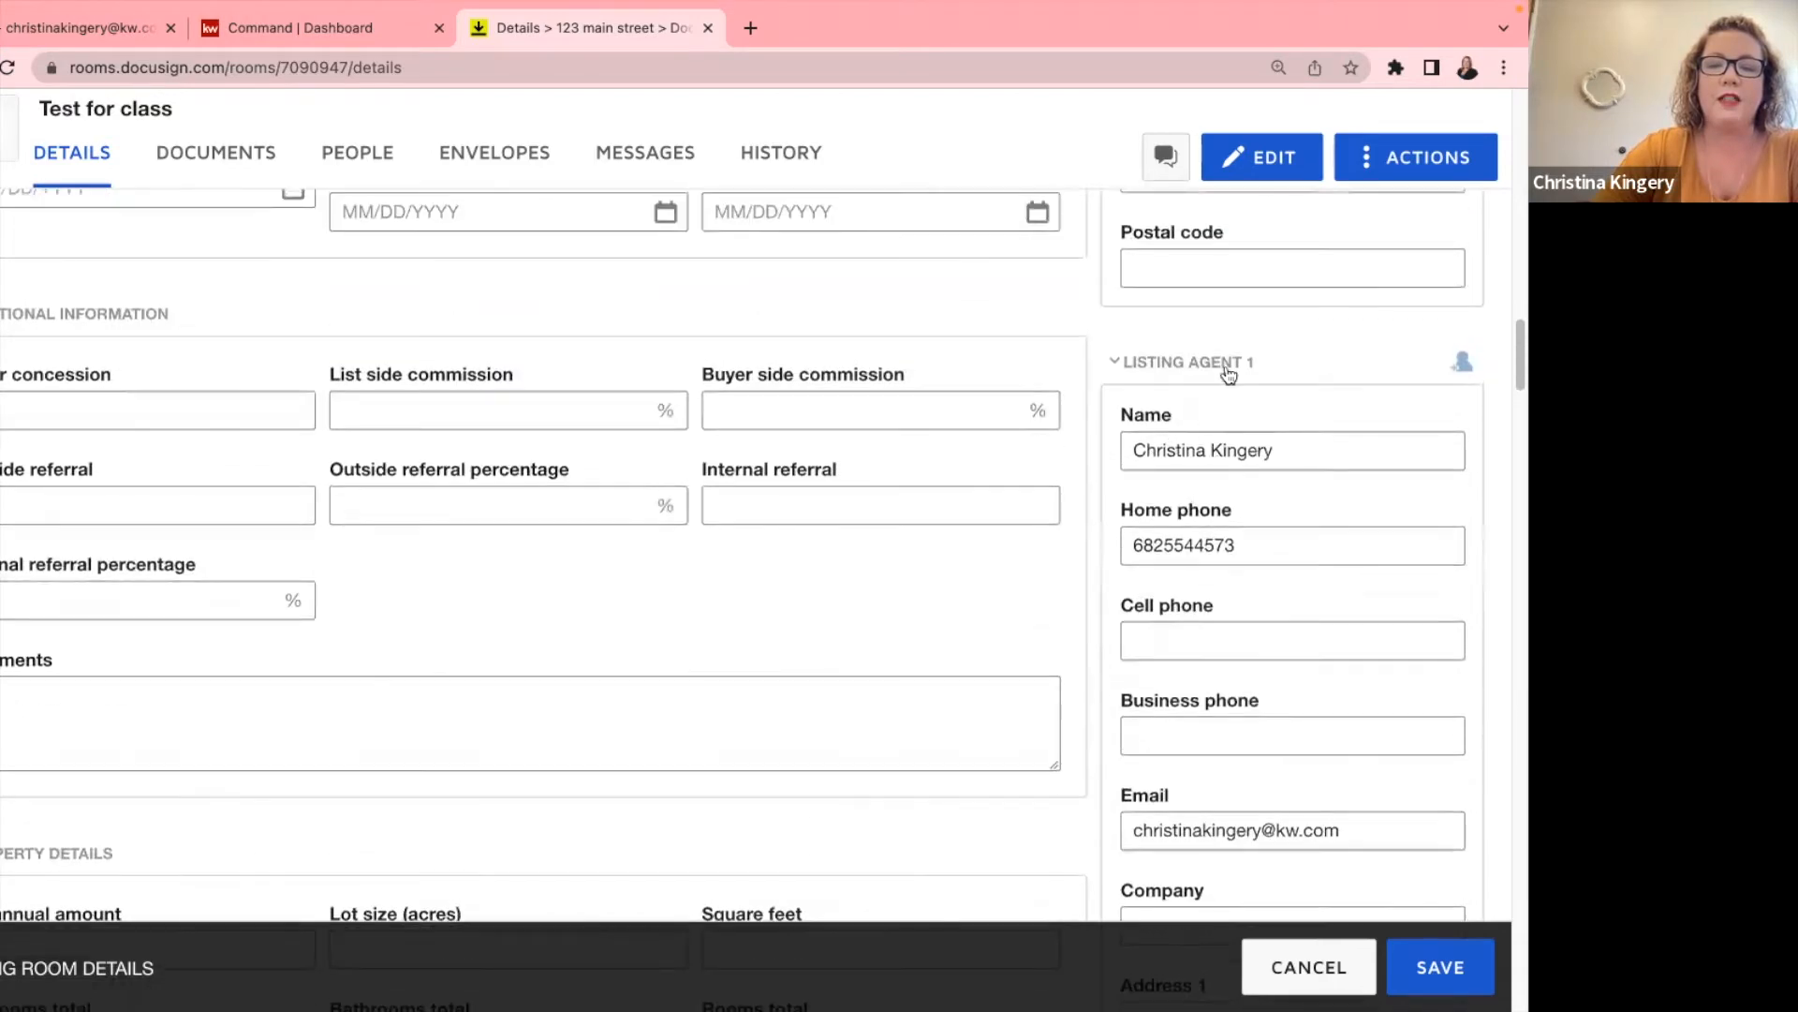
{"action": "scroll", "coordinate": [1256, 474], "scroll_direction": "down", "scroll_amount": 1}
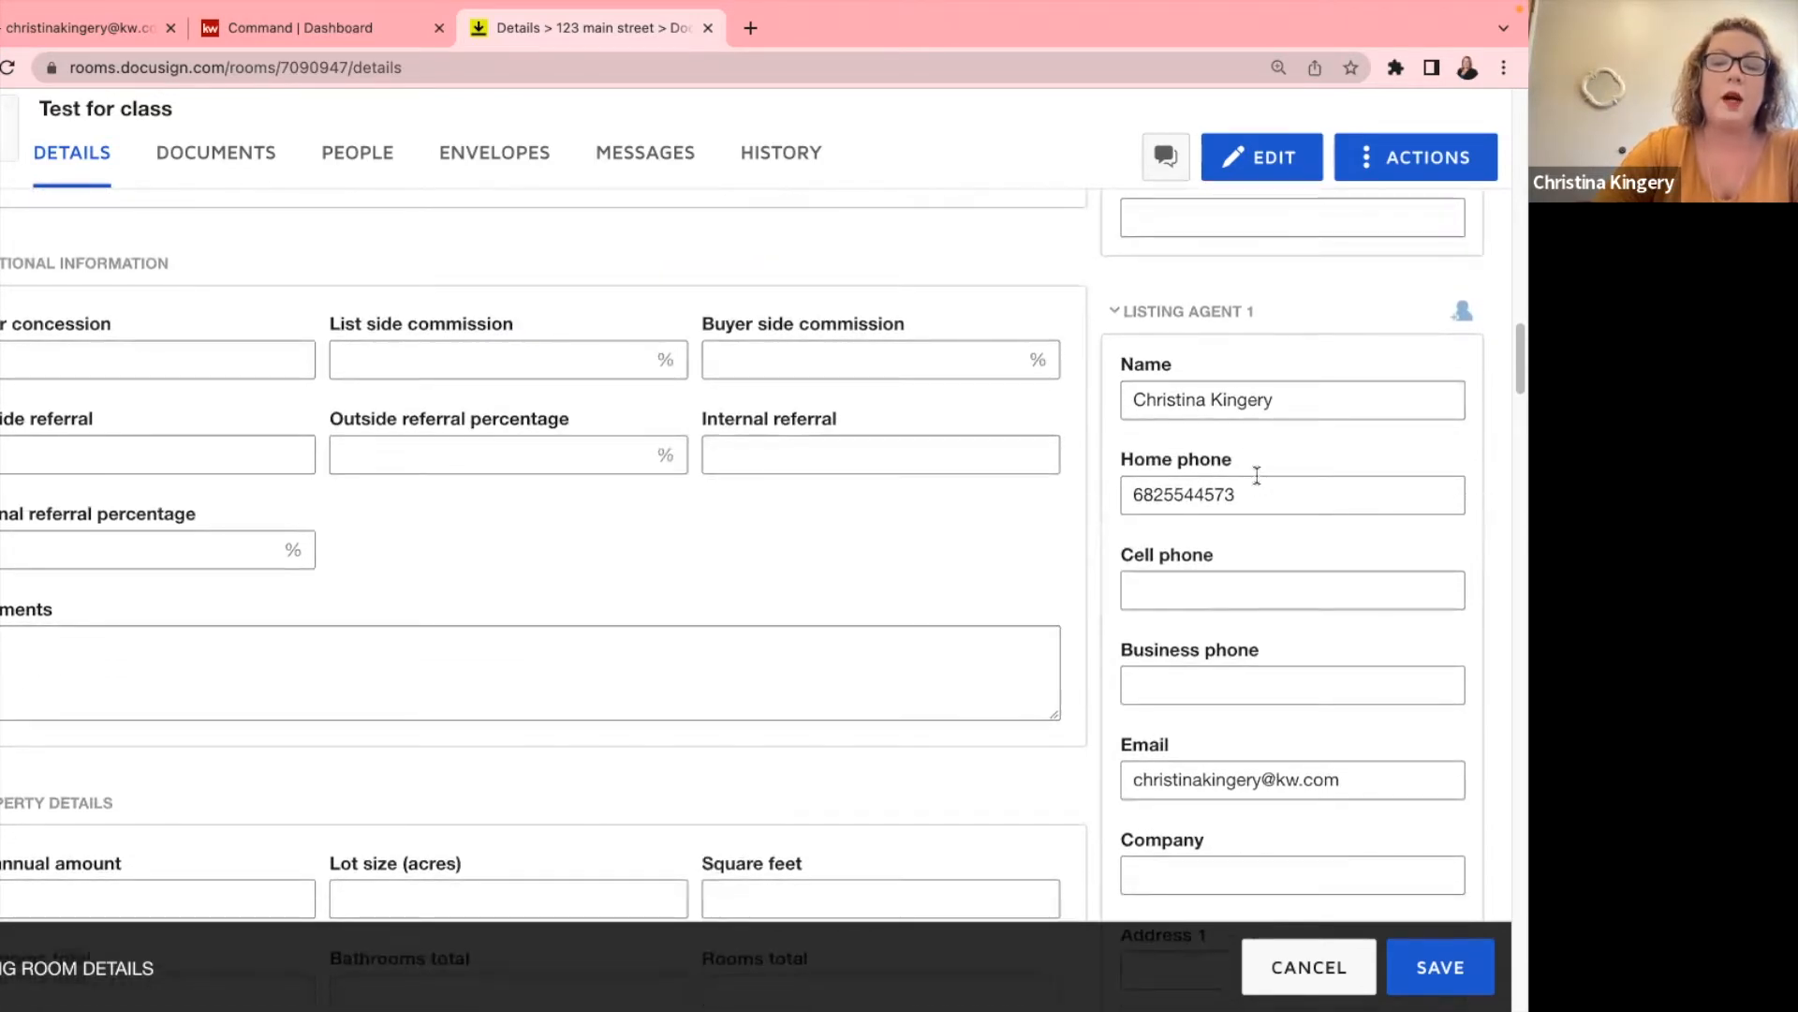
{"action": "scroll", "coordinate": [1258, 477], "scroll_direction": "down", "scroll_amount": 7}
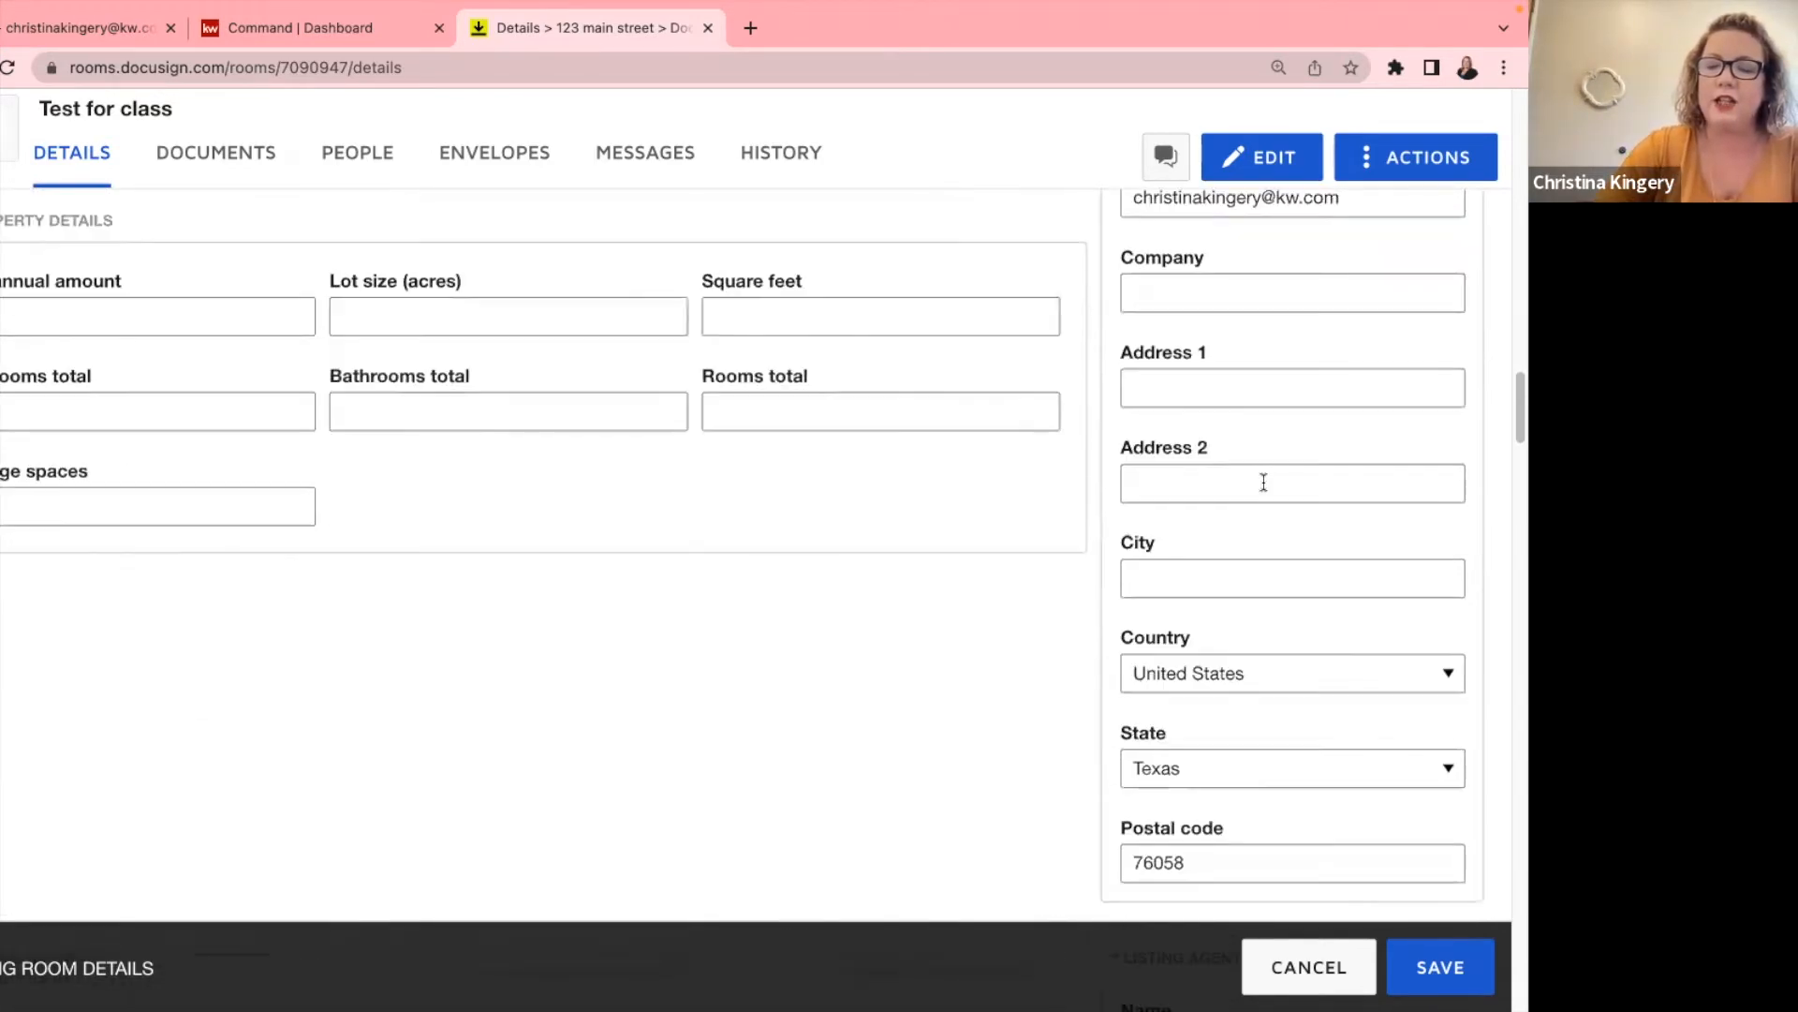
{"action": "scroll", "coordinate": [1264, 482], "scroll_direction": "down", "scroll_amount": 15}
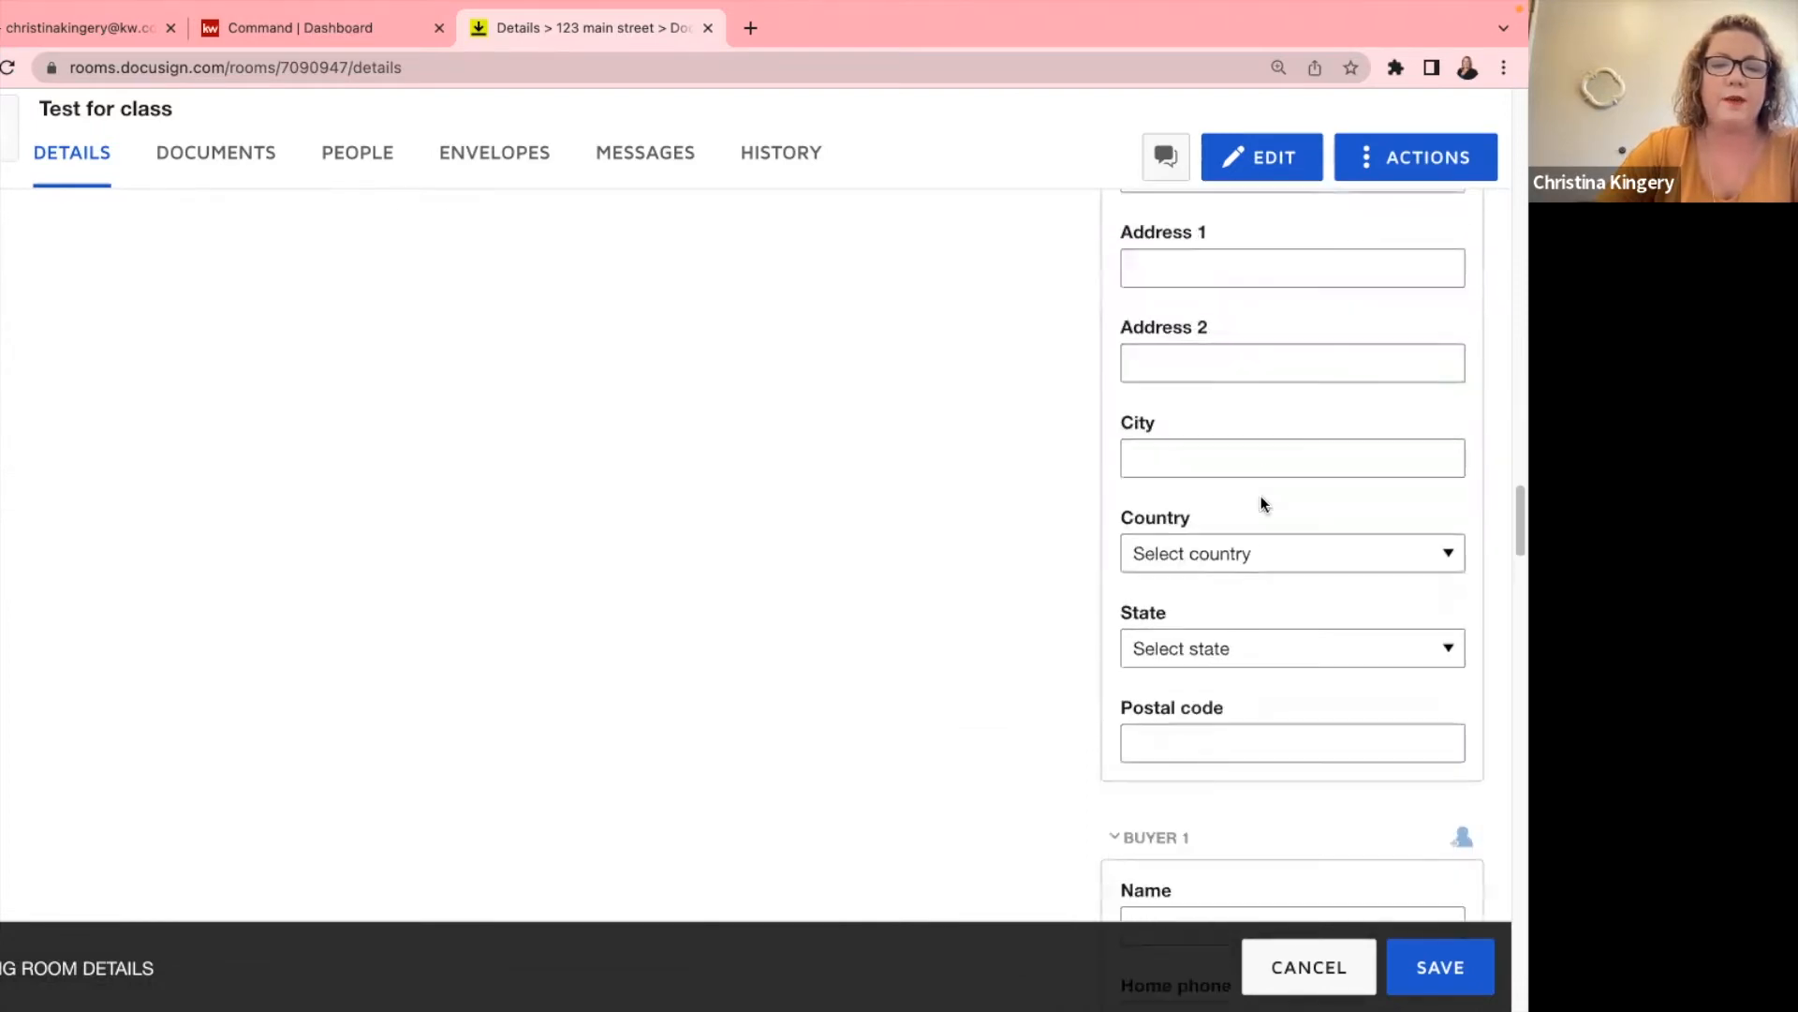
{"action": "scroll", "coordinate": [1259, 497], "scroll_direction": "up", "scroll_amount": 20}
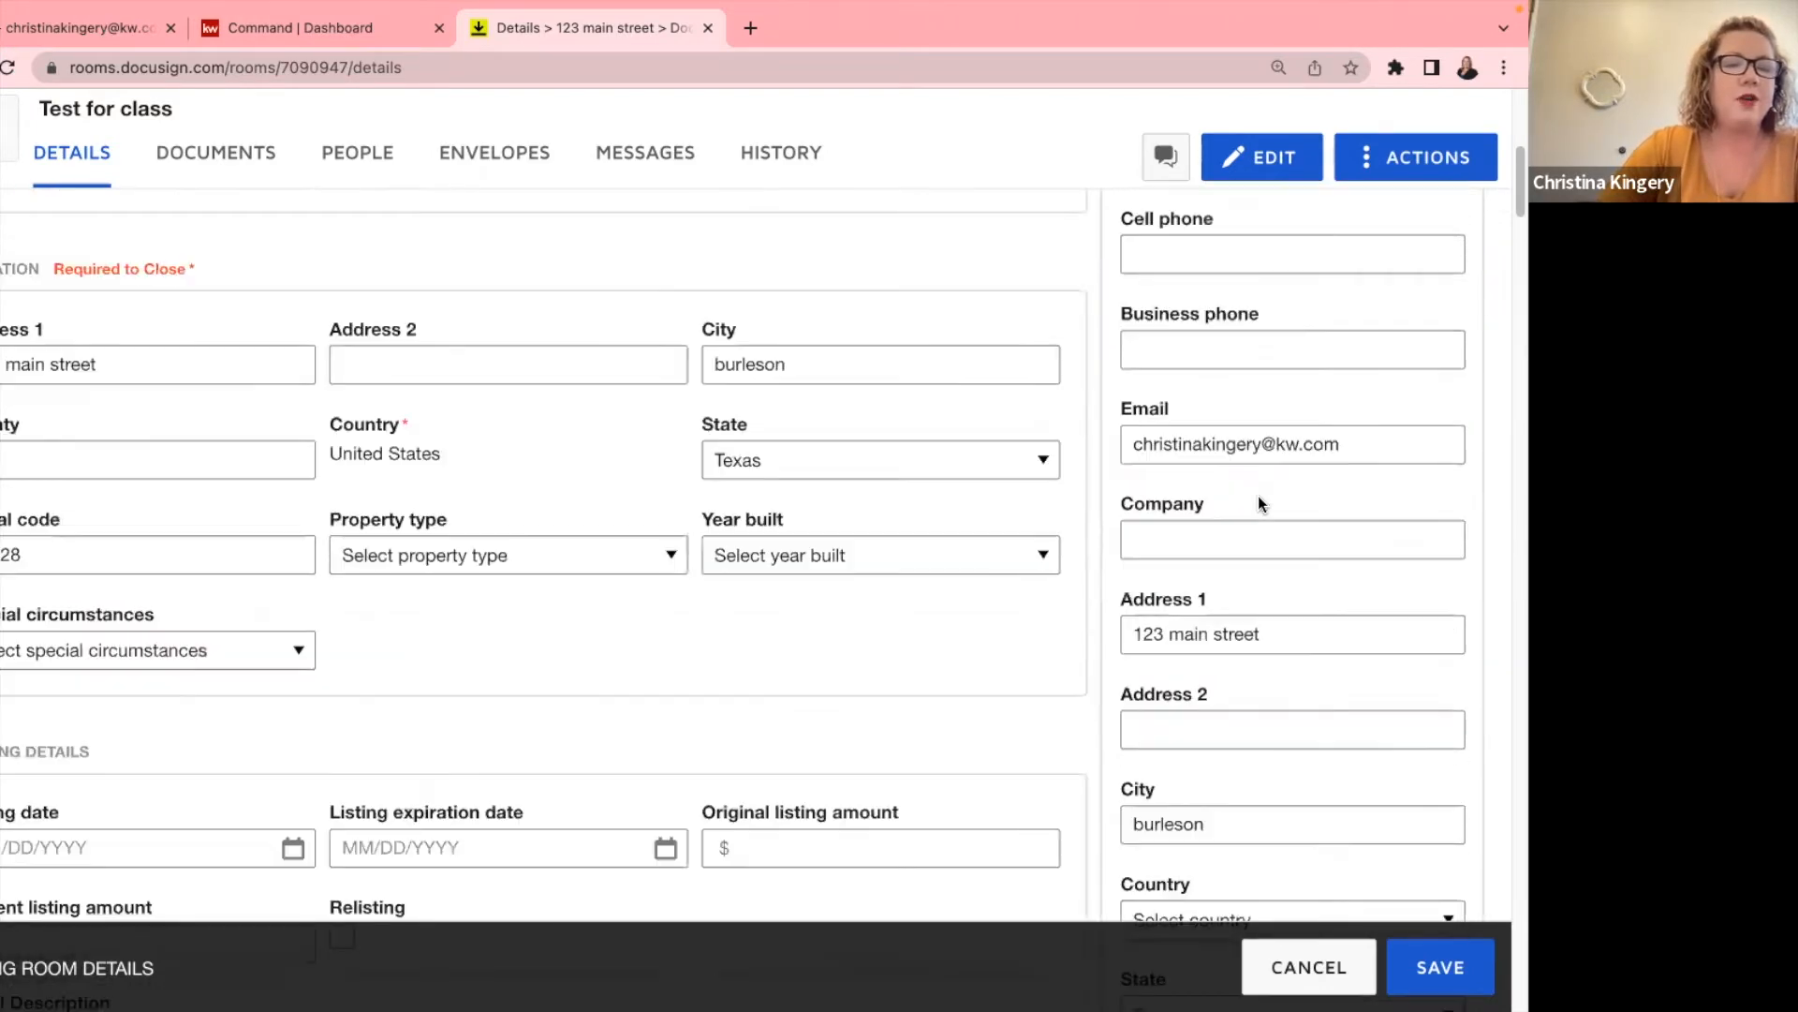
{"action": "scroll", "coordinate": [1257, 496], "scroll_direction": "up", "scroll_amount": 2}
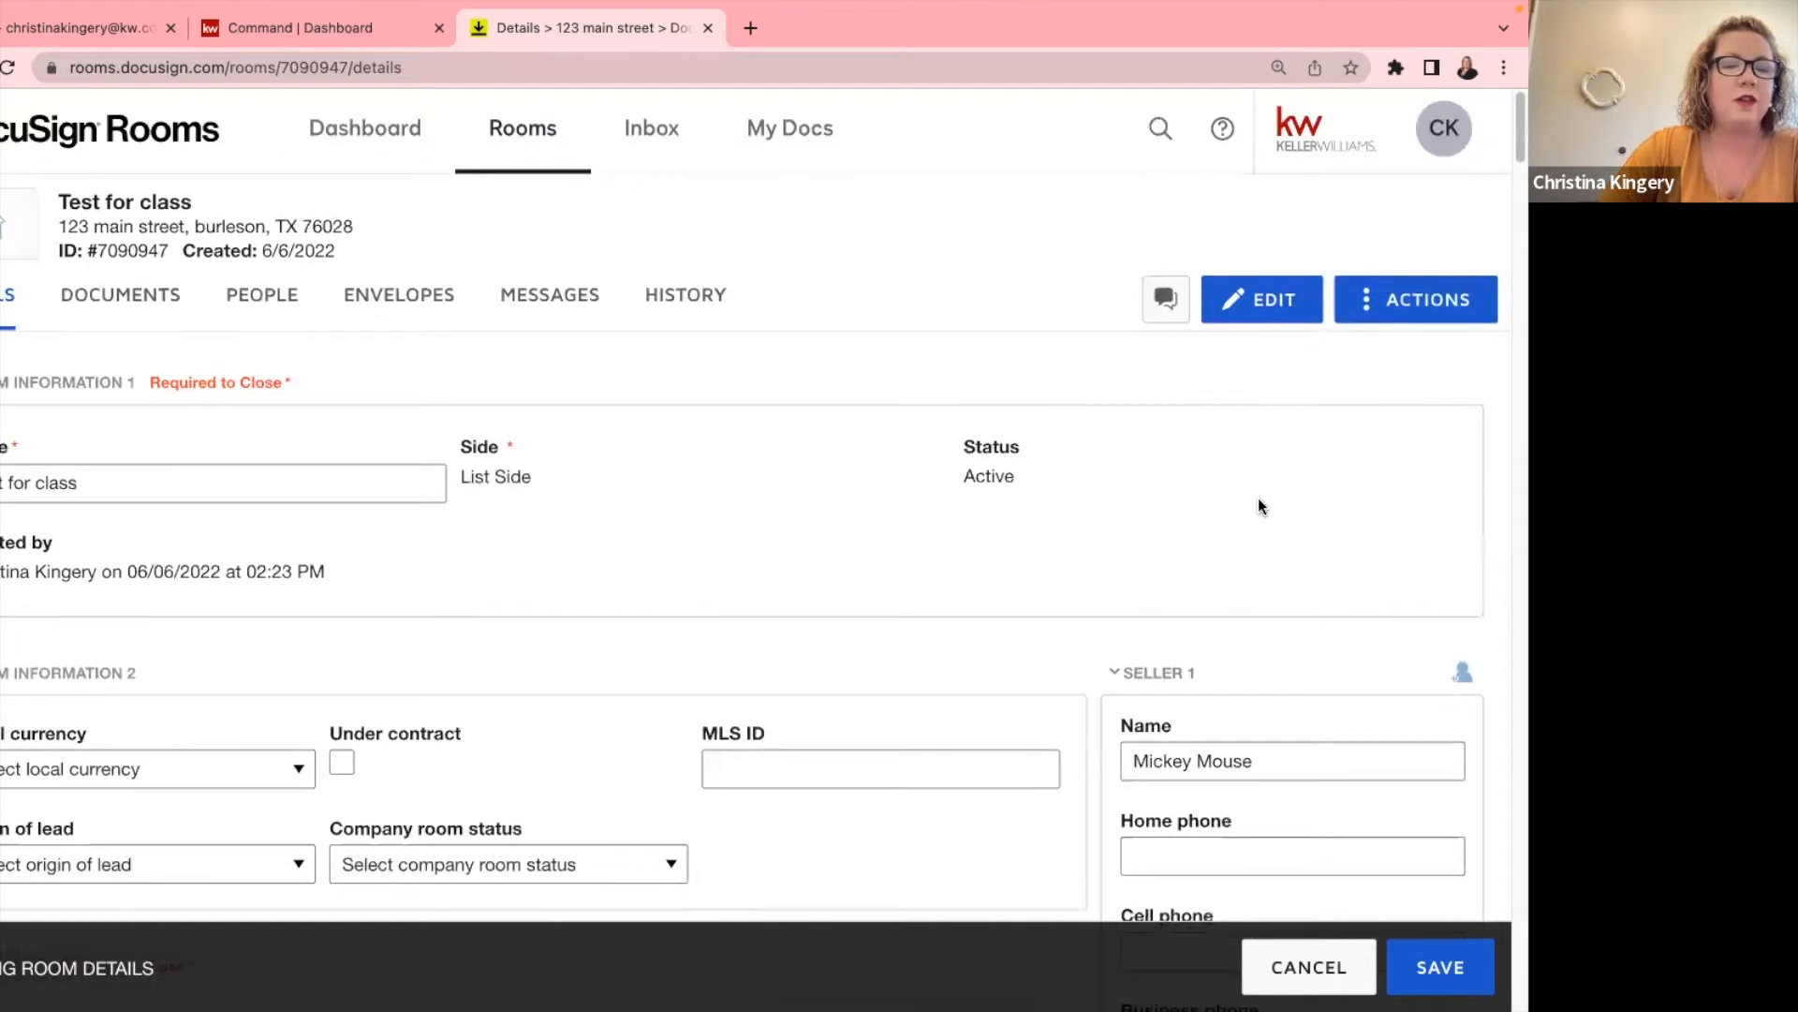
{"action": "scroll", "coordinate": [1257, 497], "scroll_direction": "down", "scroll_amount": 1}
{"action": "scroll", "coordinate": [1257, 497], "scroll_direction": "down", "scroll_amount": 4}
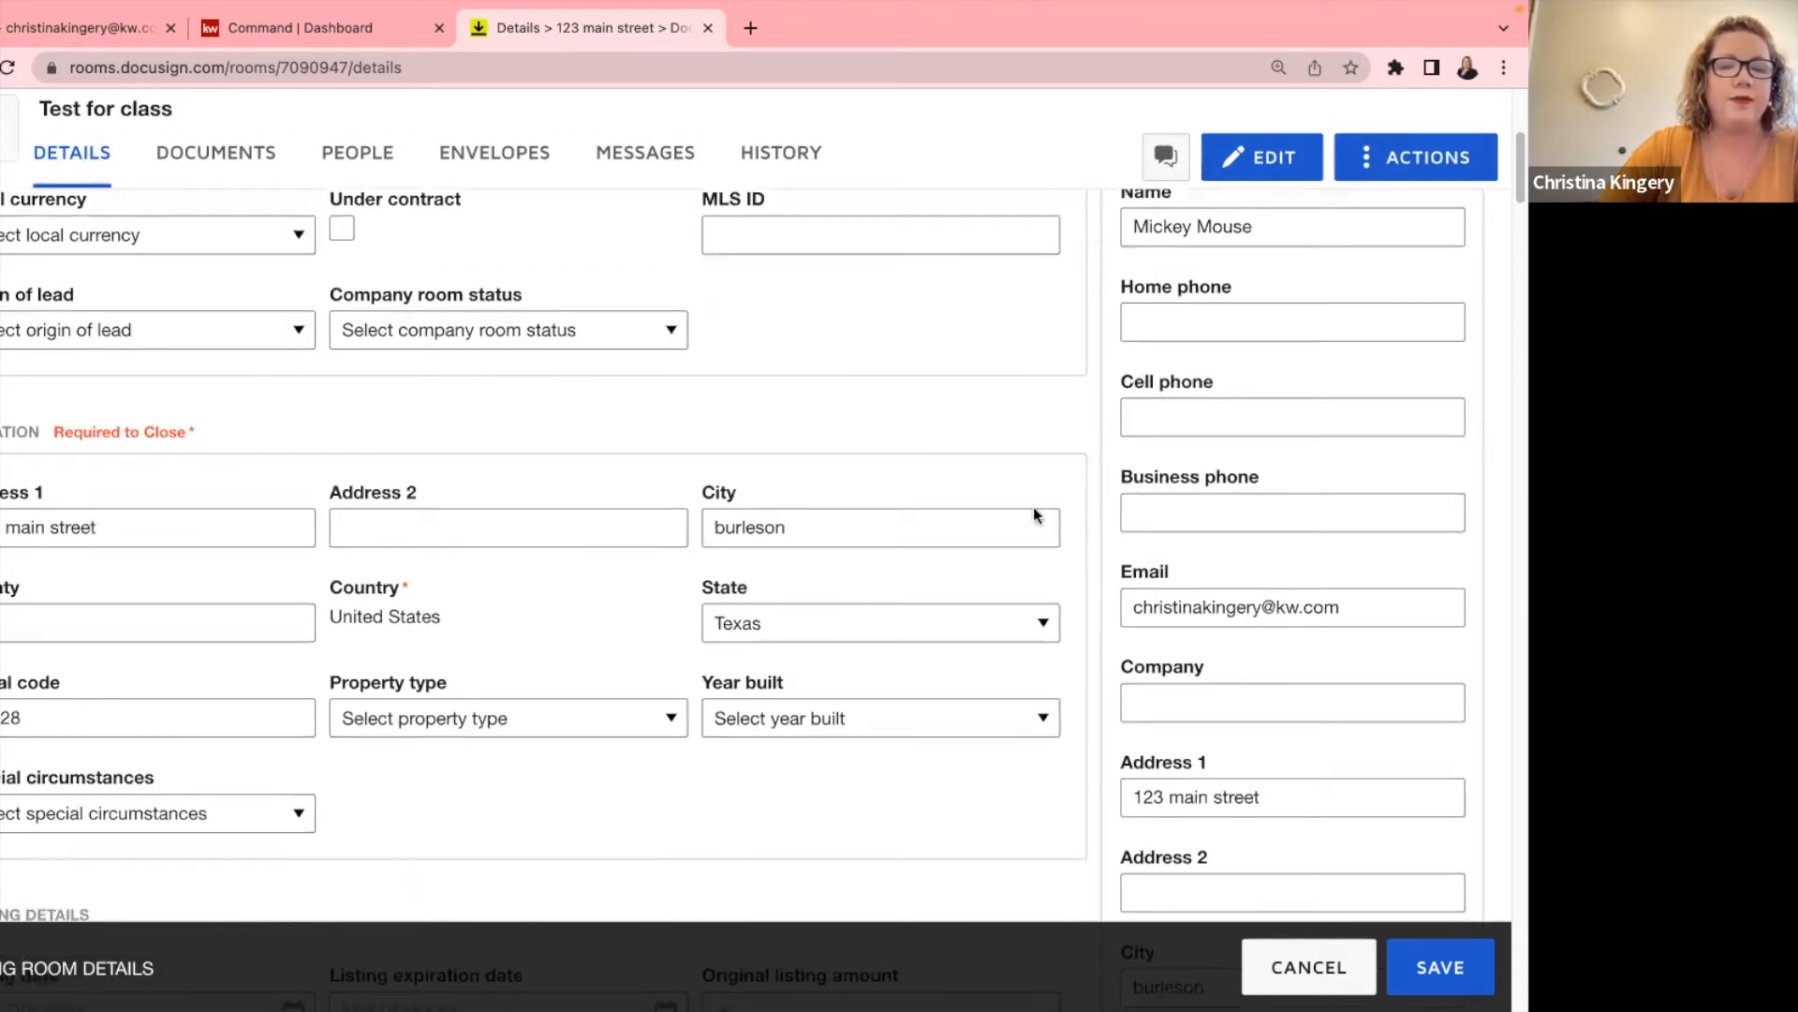
{"action": "left_click", "coordinate": [1461, 969]}
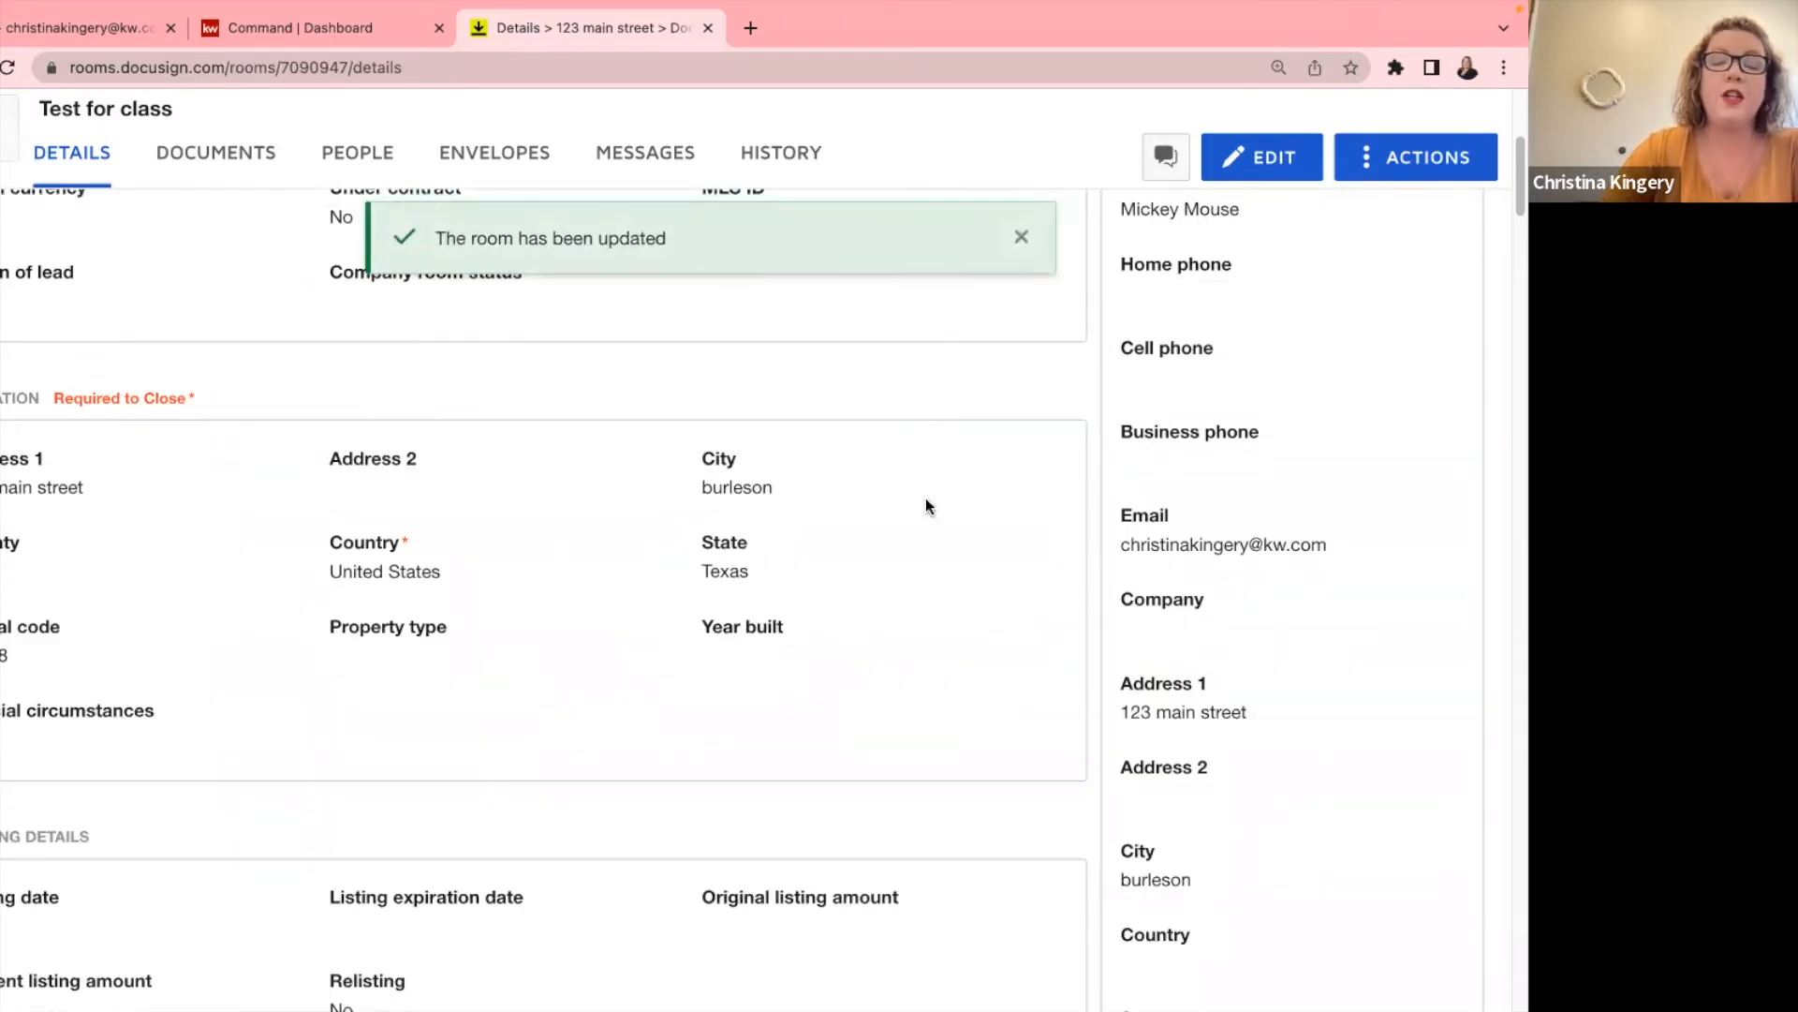
Show the room's Documents tab with the Room Docs (15) folder collapsed.
{"action": "scroll", "coordinate": [662, 530], "scroll_direction": "up", "scroll_amount": 5}
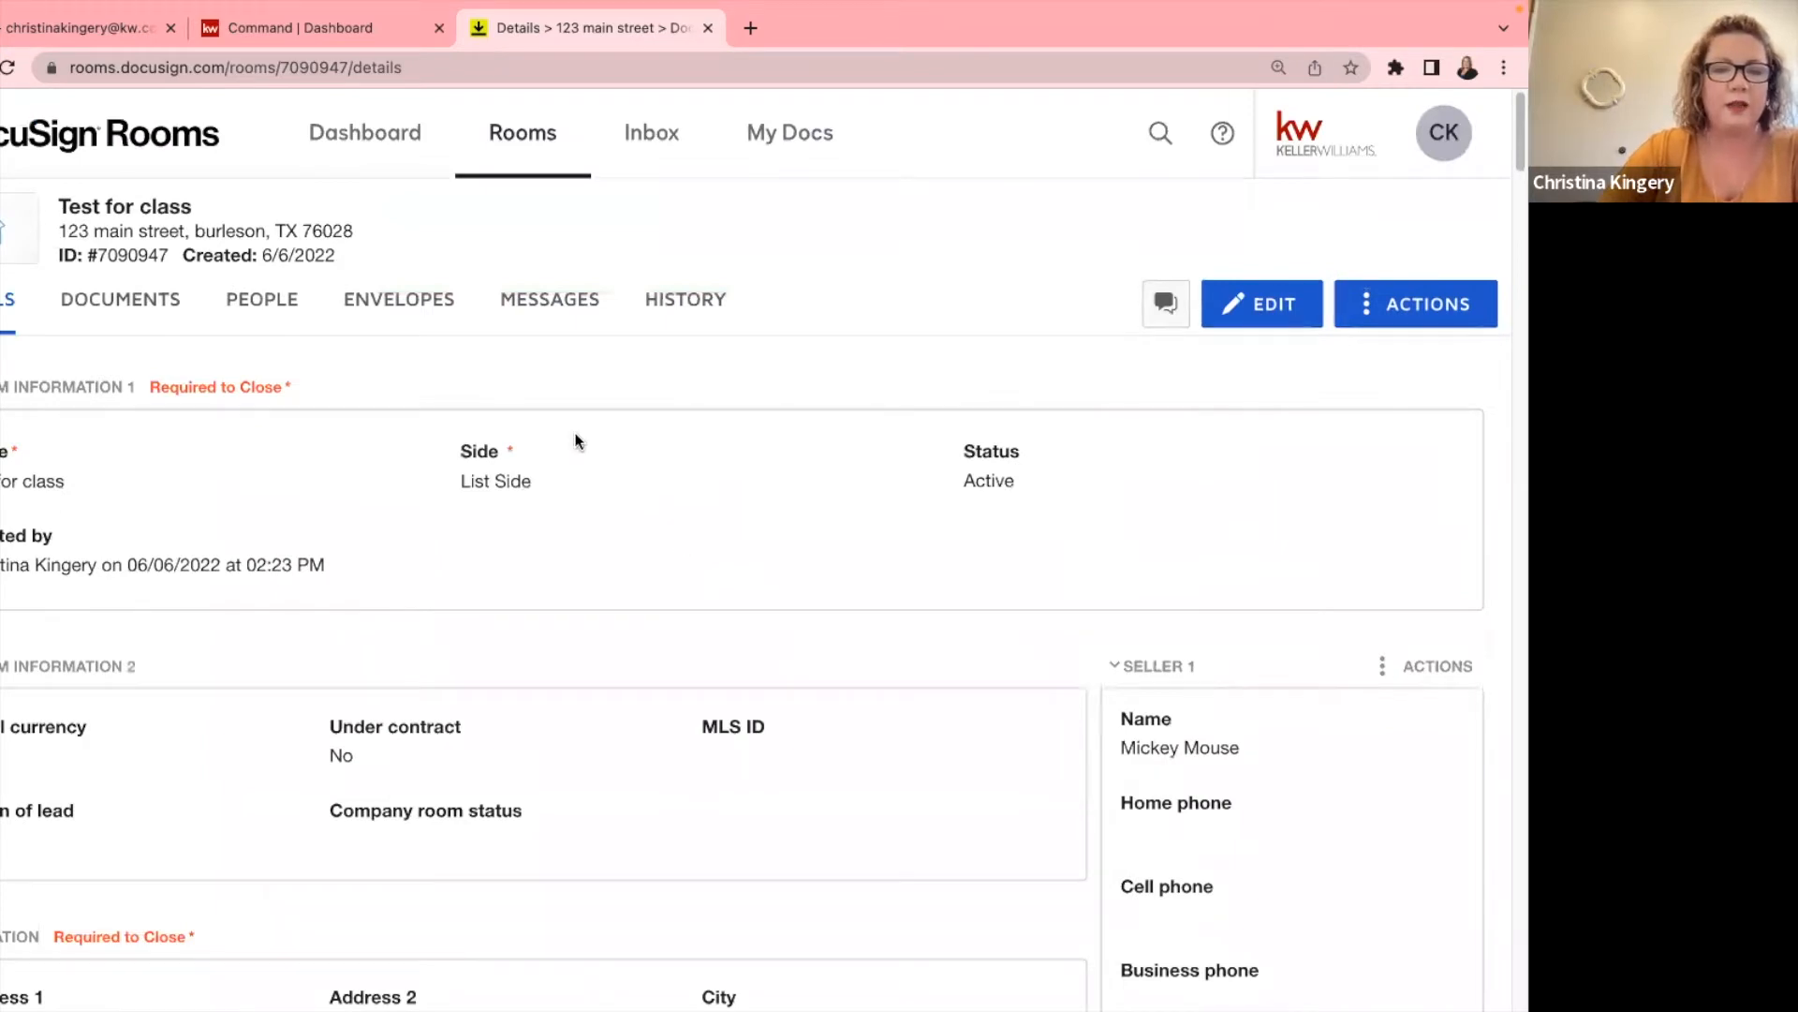
{"action": "left_click", "coordinate": [114, 301]}
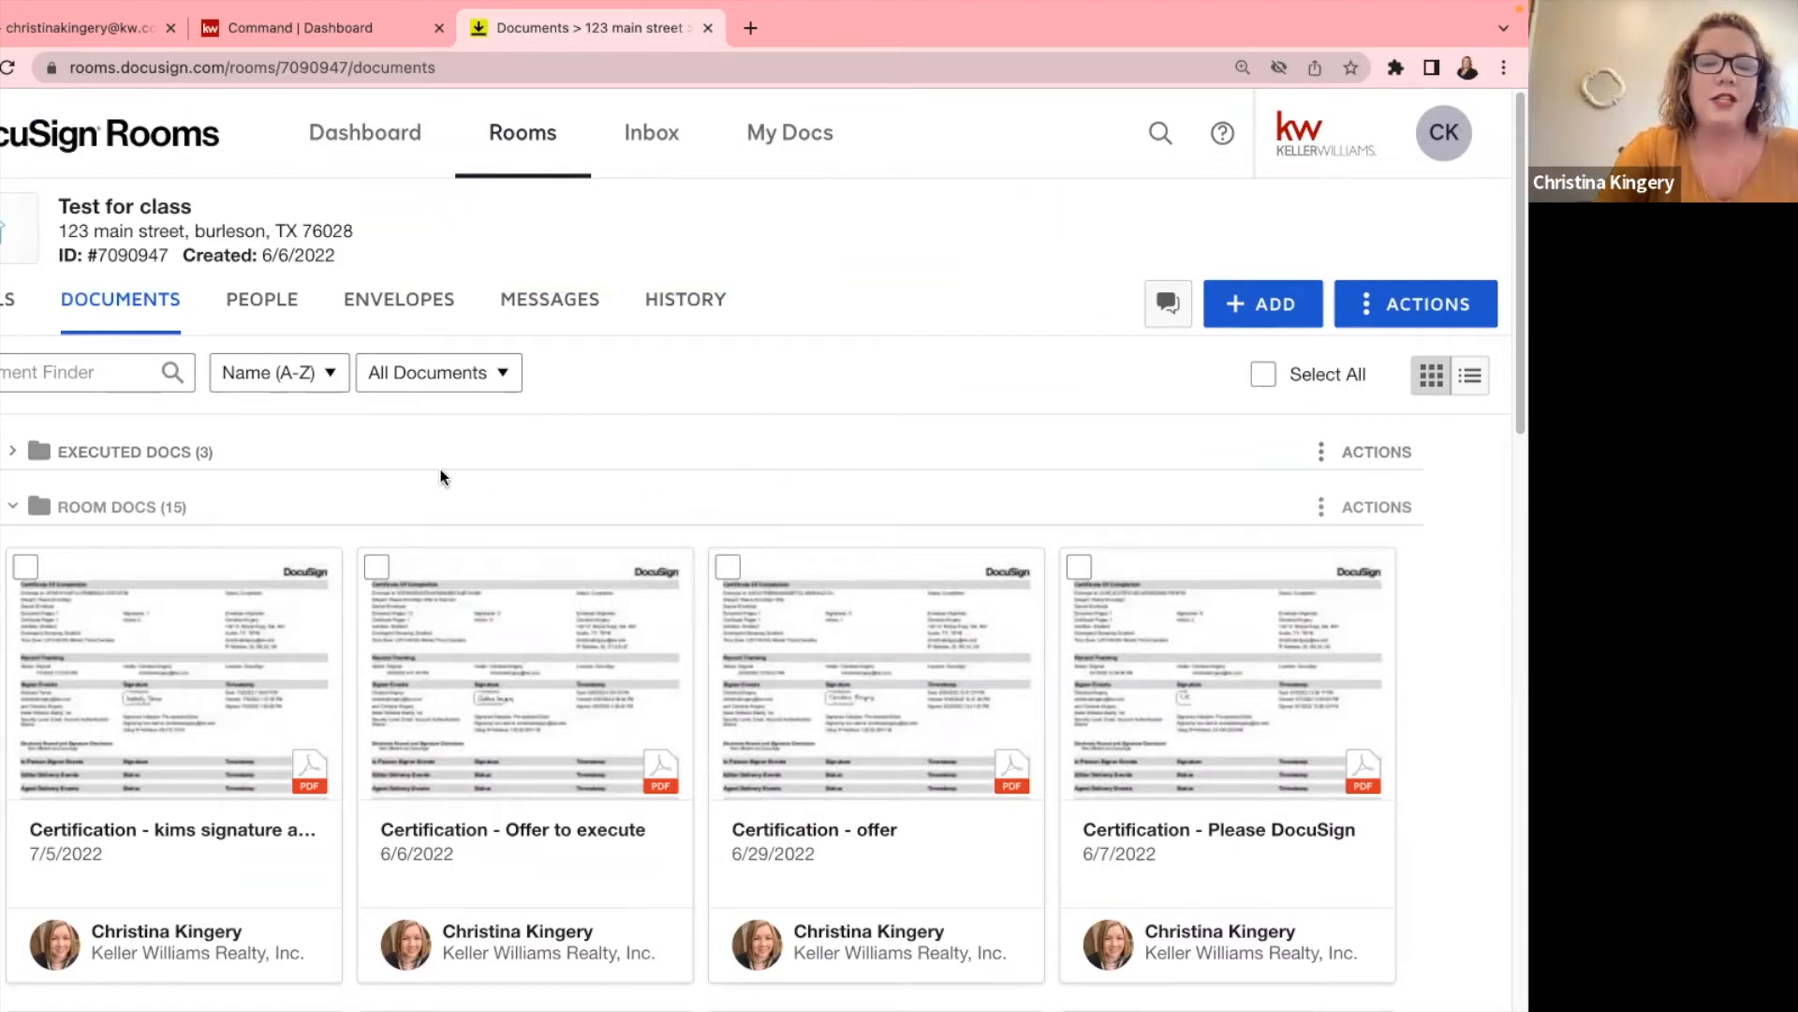
{"action": "left_click", "coordinate": [89, 511]}
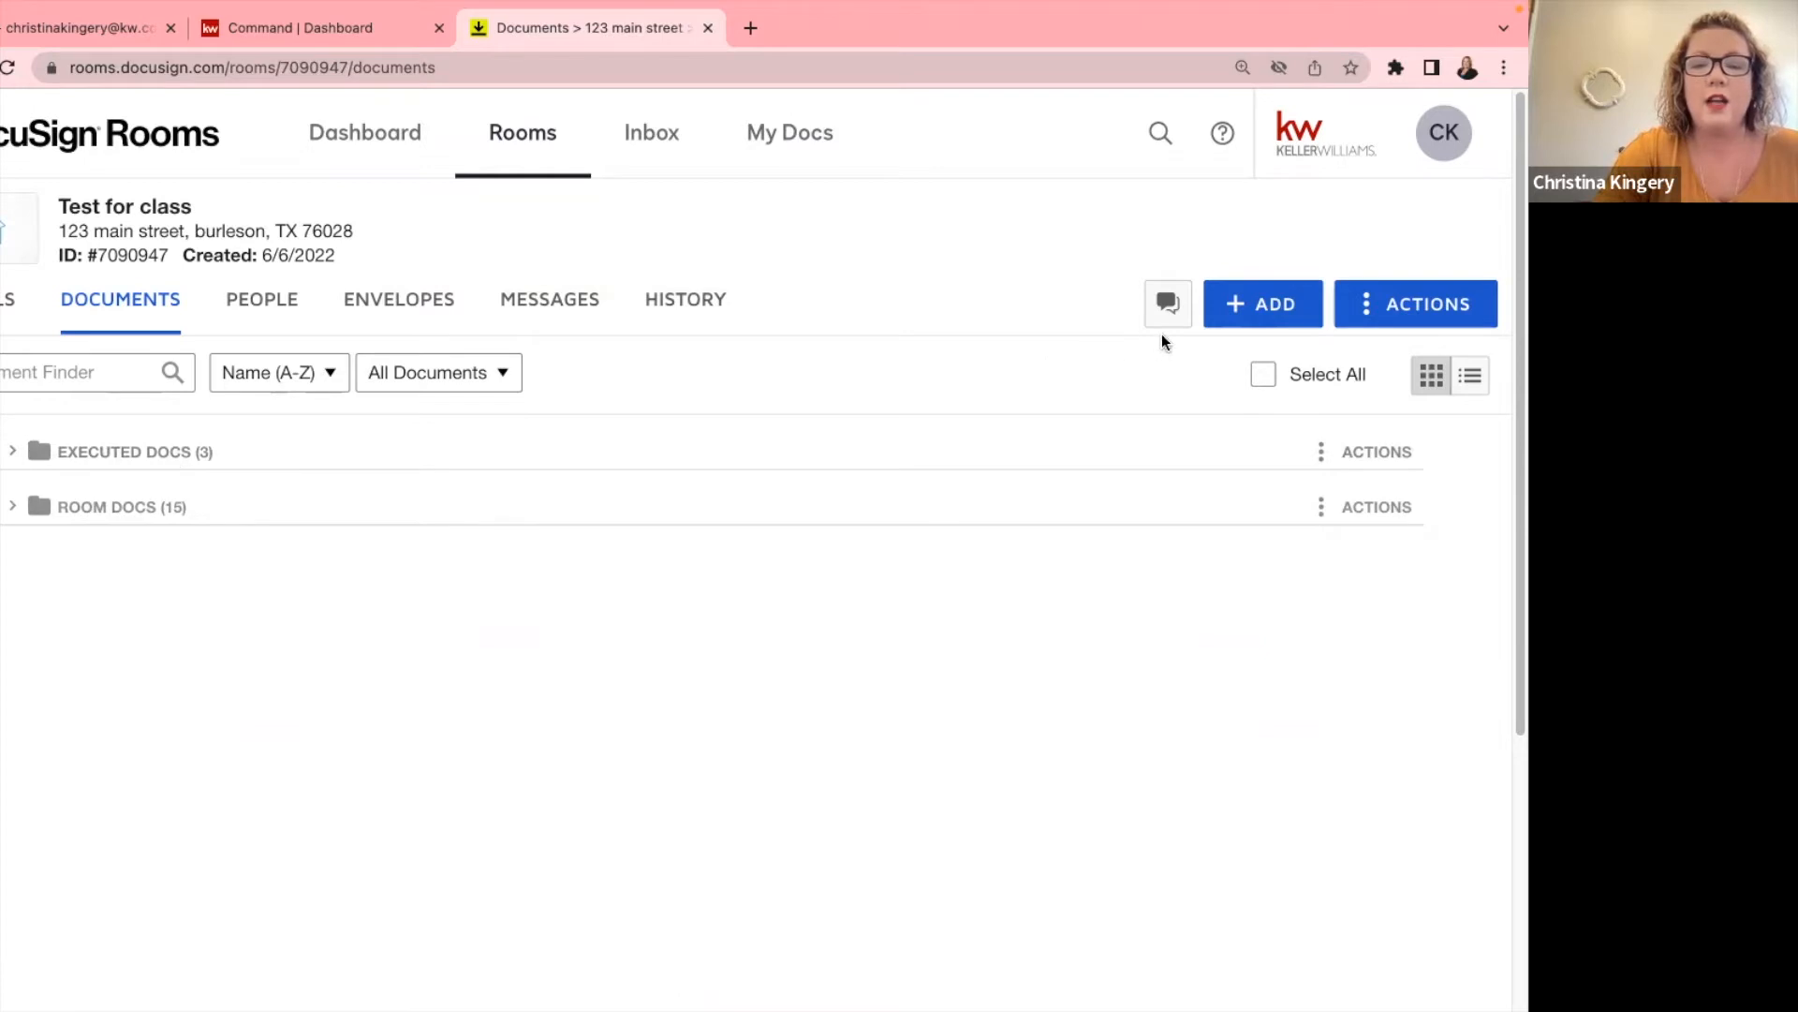
Create a new empty folder named 'Listing Docs' in the room's documents.
{"action": "left_click", "coordinate": [1433, 311]}
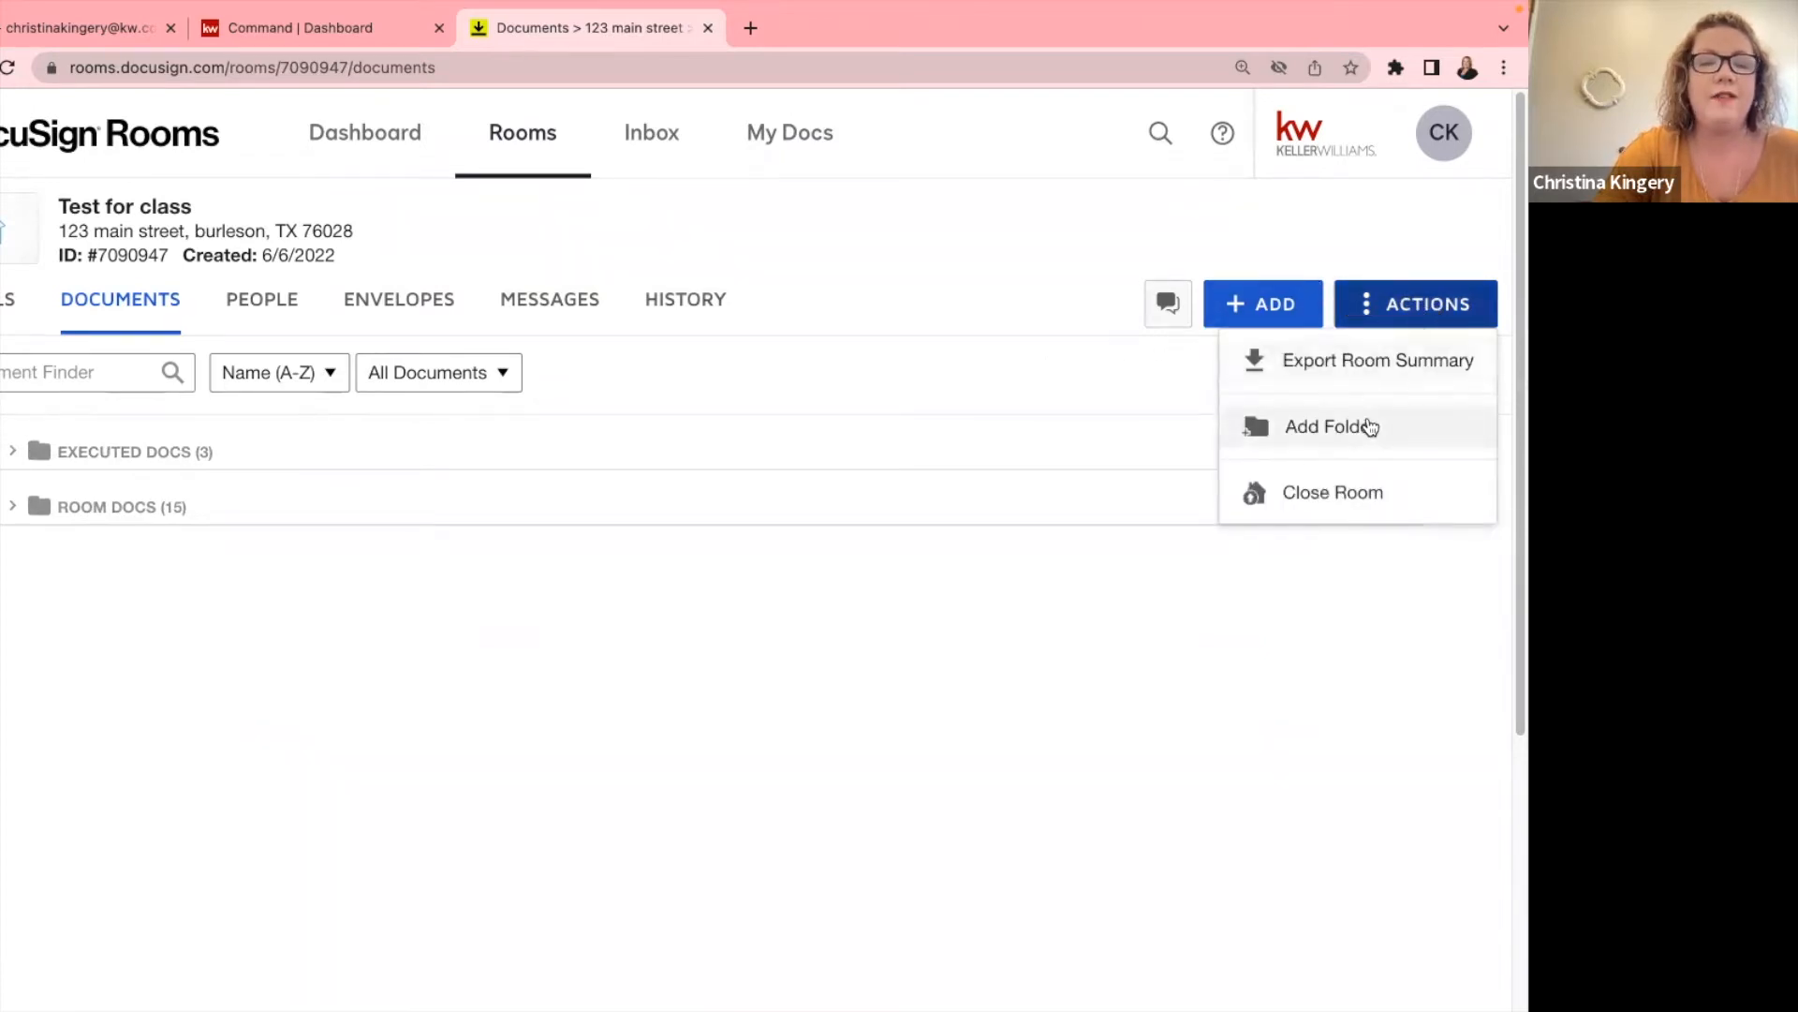
{"action": "left_click", "coordinate": [1369, 428]}
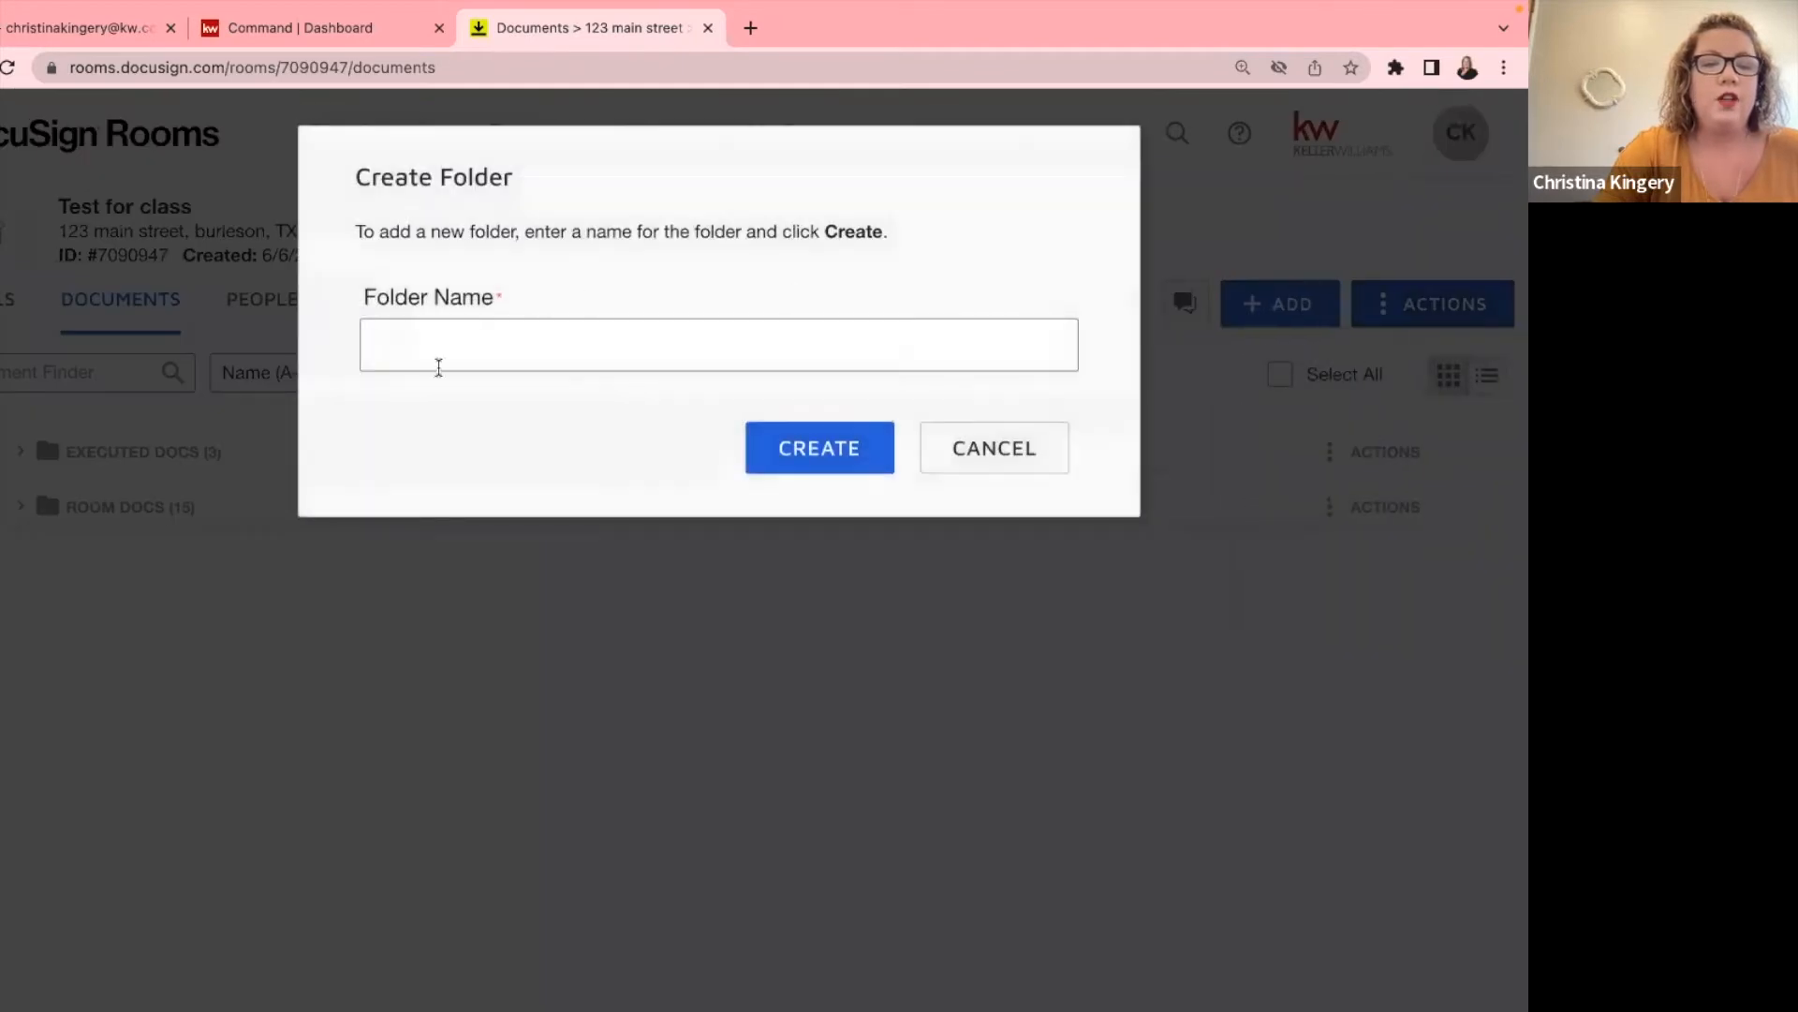
{"action": "left_click", "coordinate": [438, 365]}
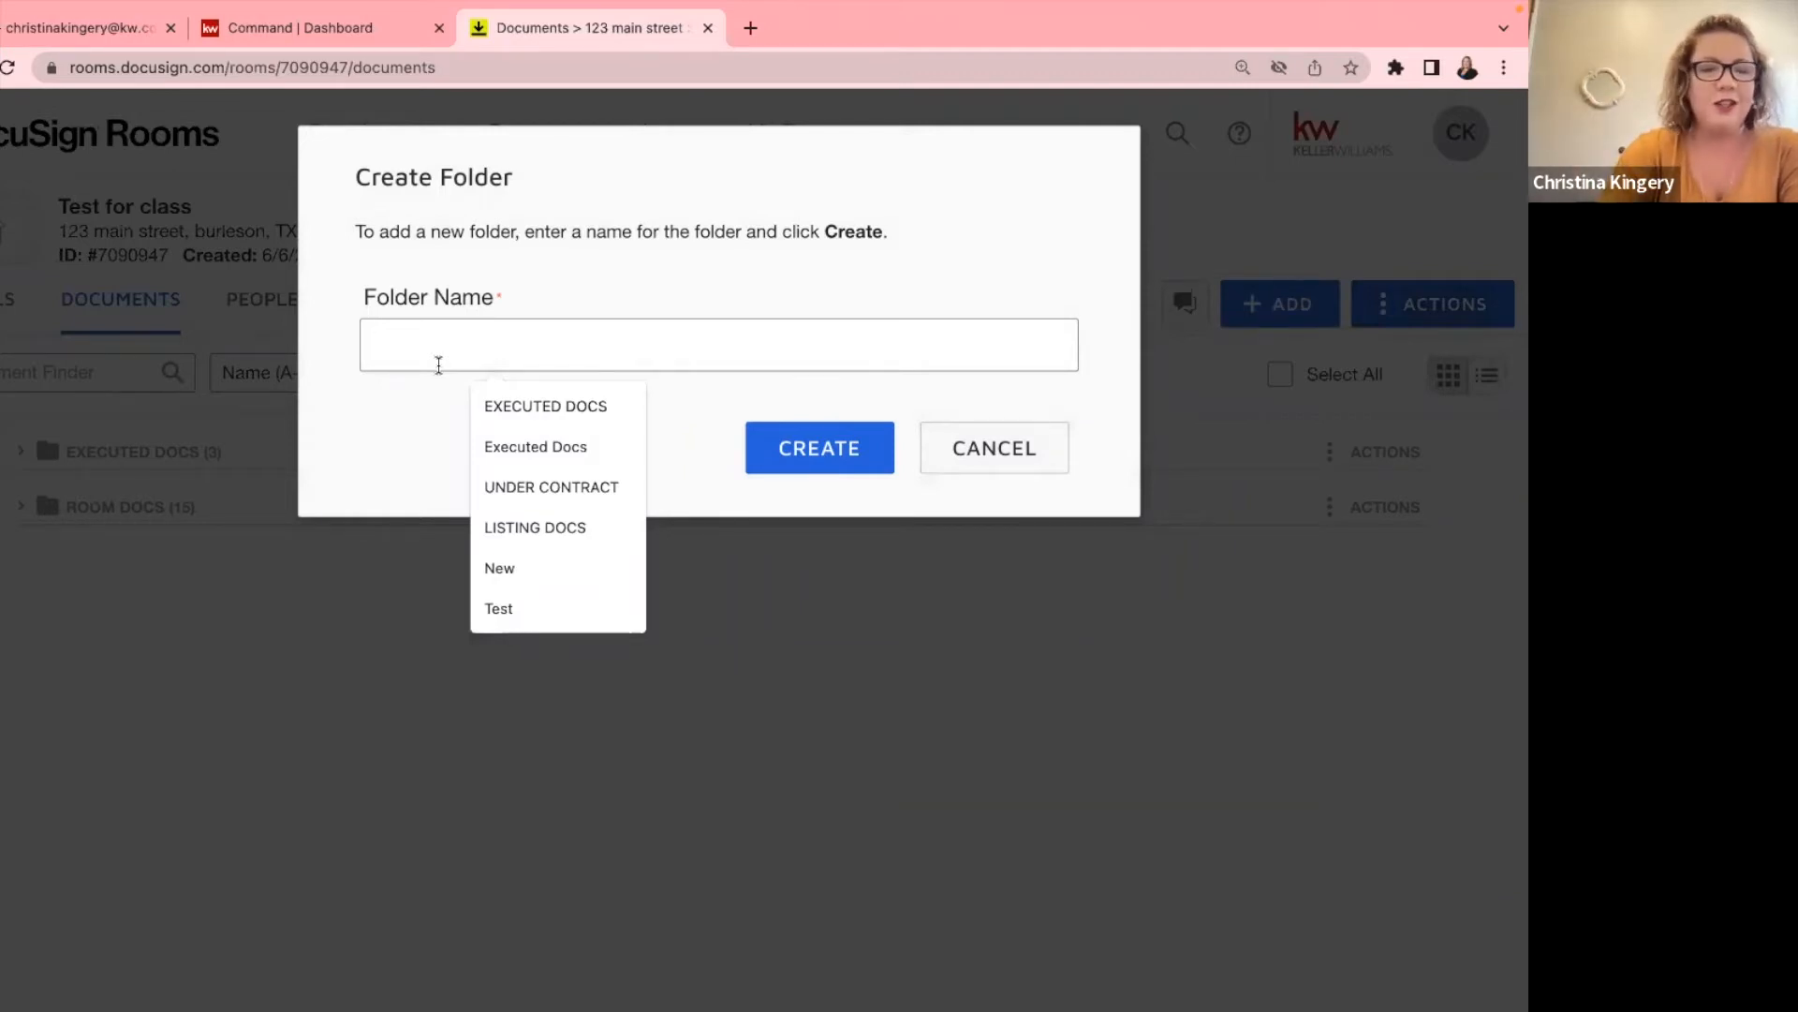
{"action": "type", "text": "Listing Docs"}
{"action": "left_click", "coordinate": [802, 459]}
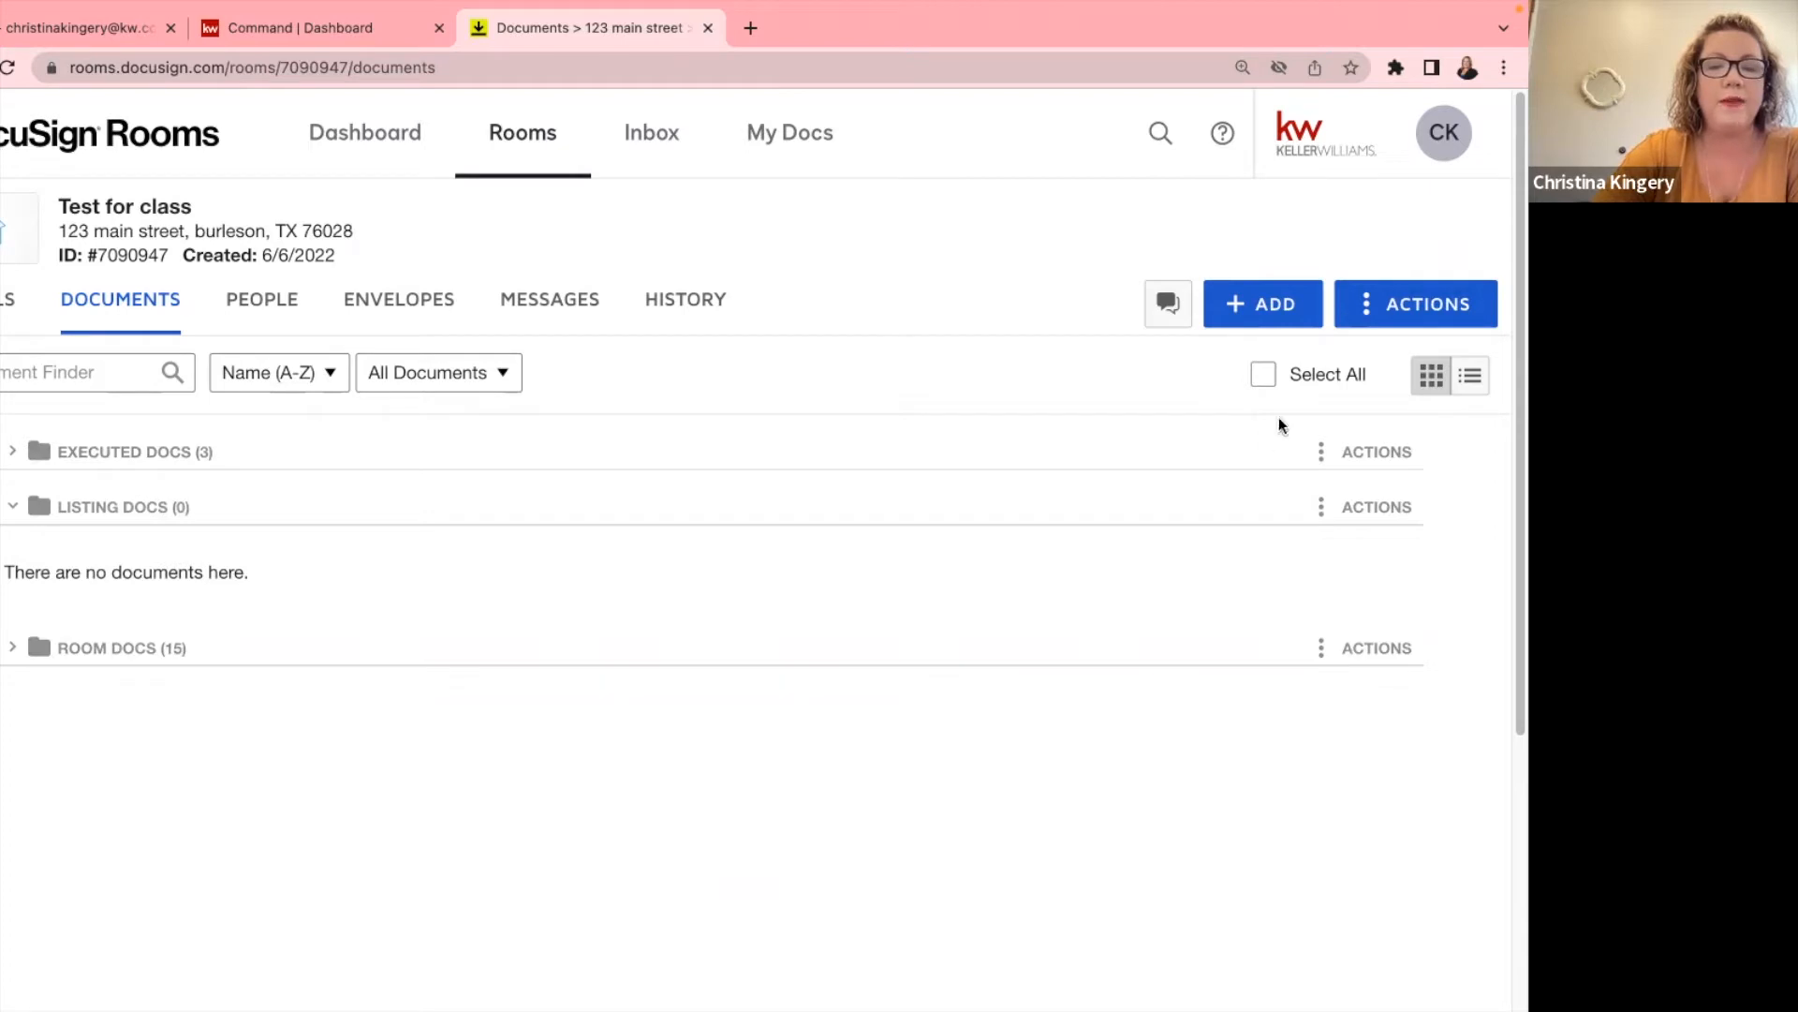
{"action": "left_click", "coordinate": [1257, 309]}
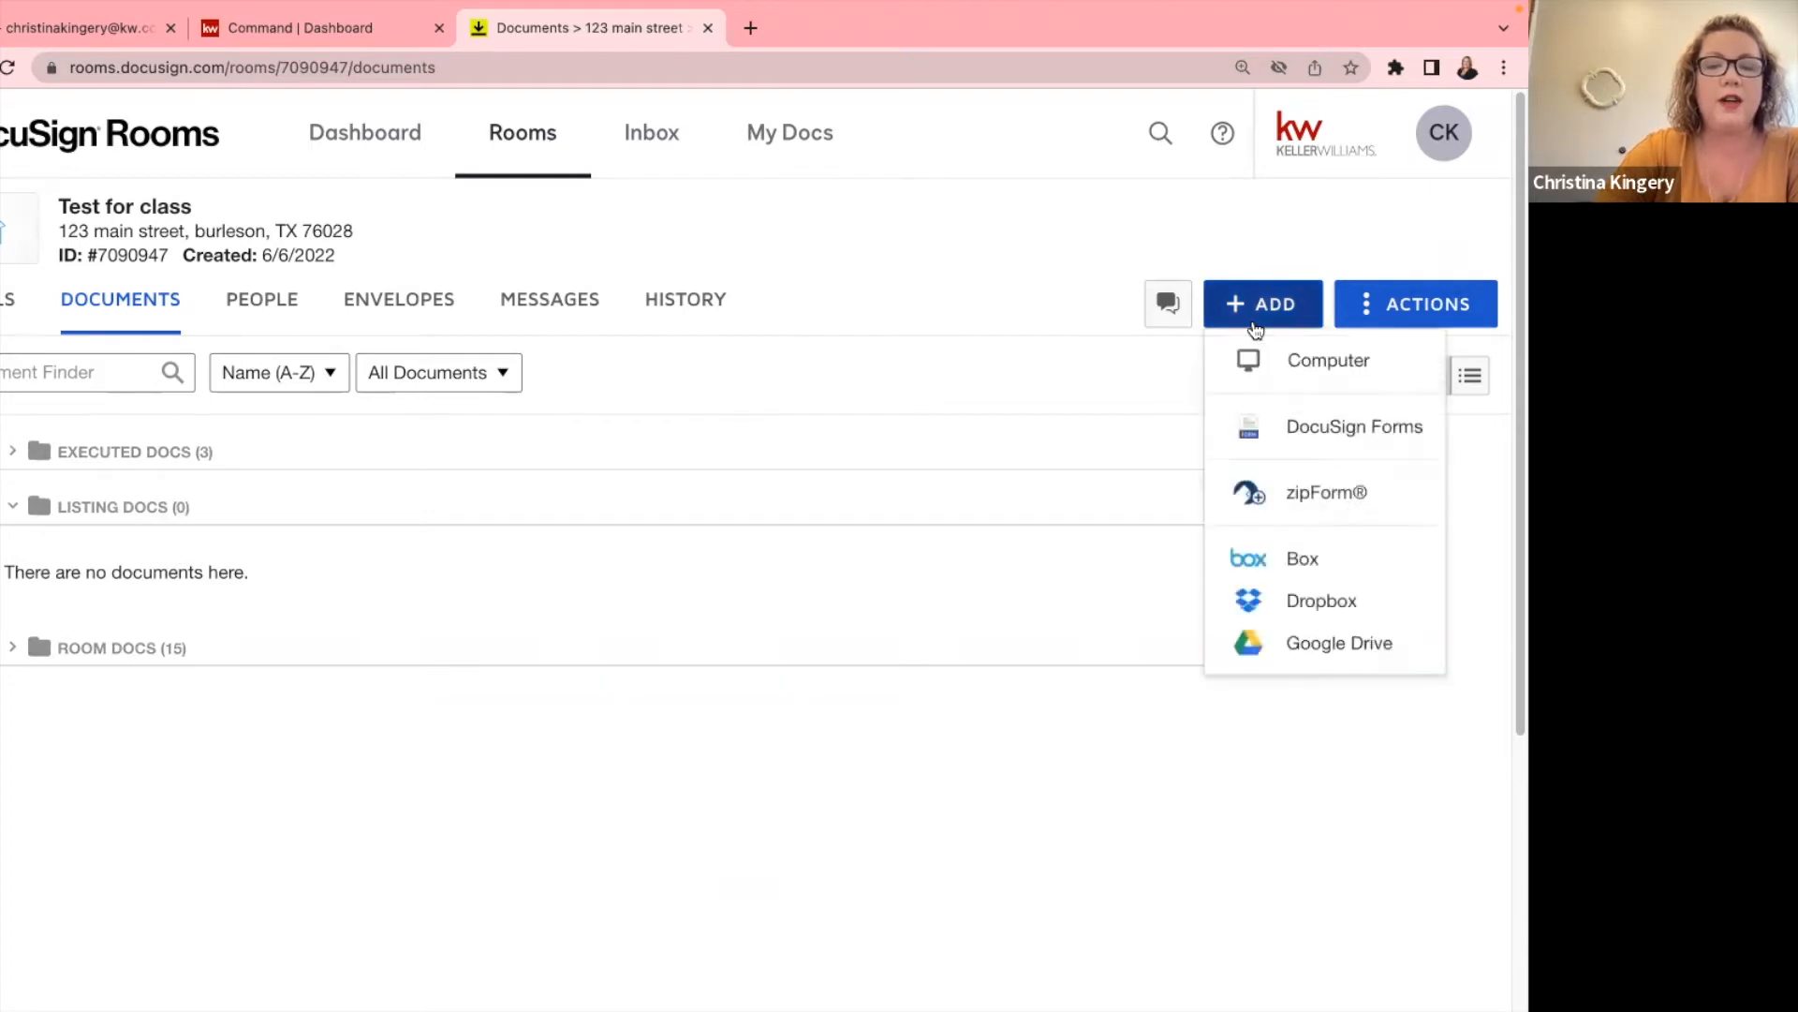
Add the TXR Improvement District Assessment addendum from the DocuSign Forms library.
{"action": "left_click", "coordinate": [1315, 448]}
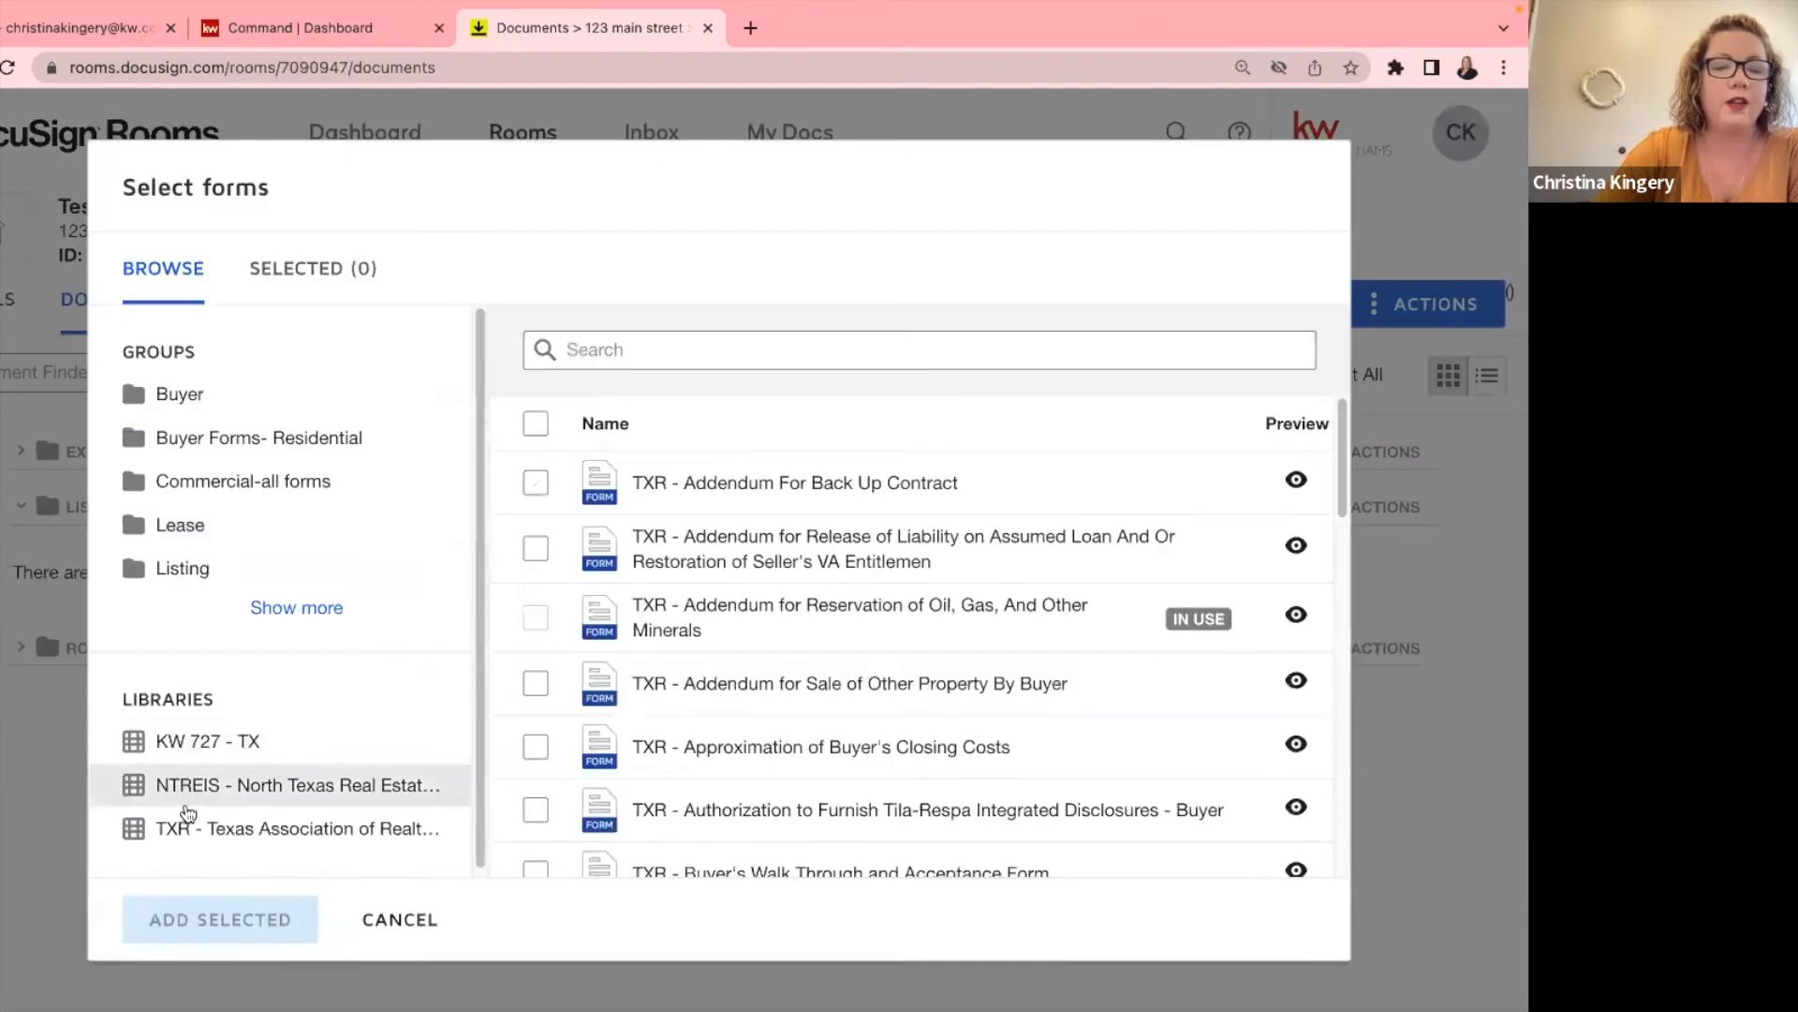
{"action": "left_click", "coordinate": [186, 828]}
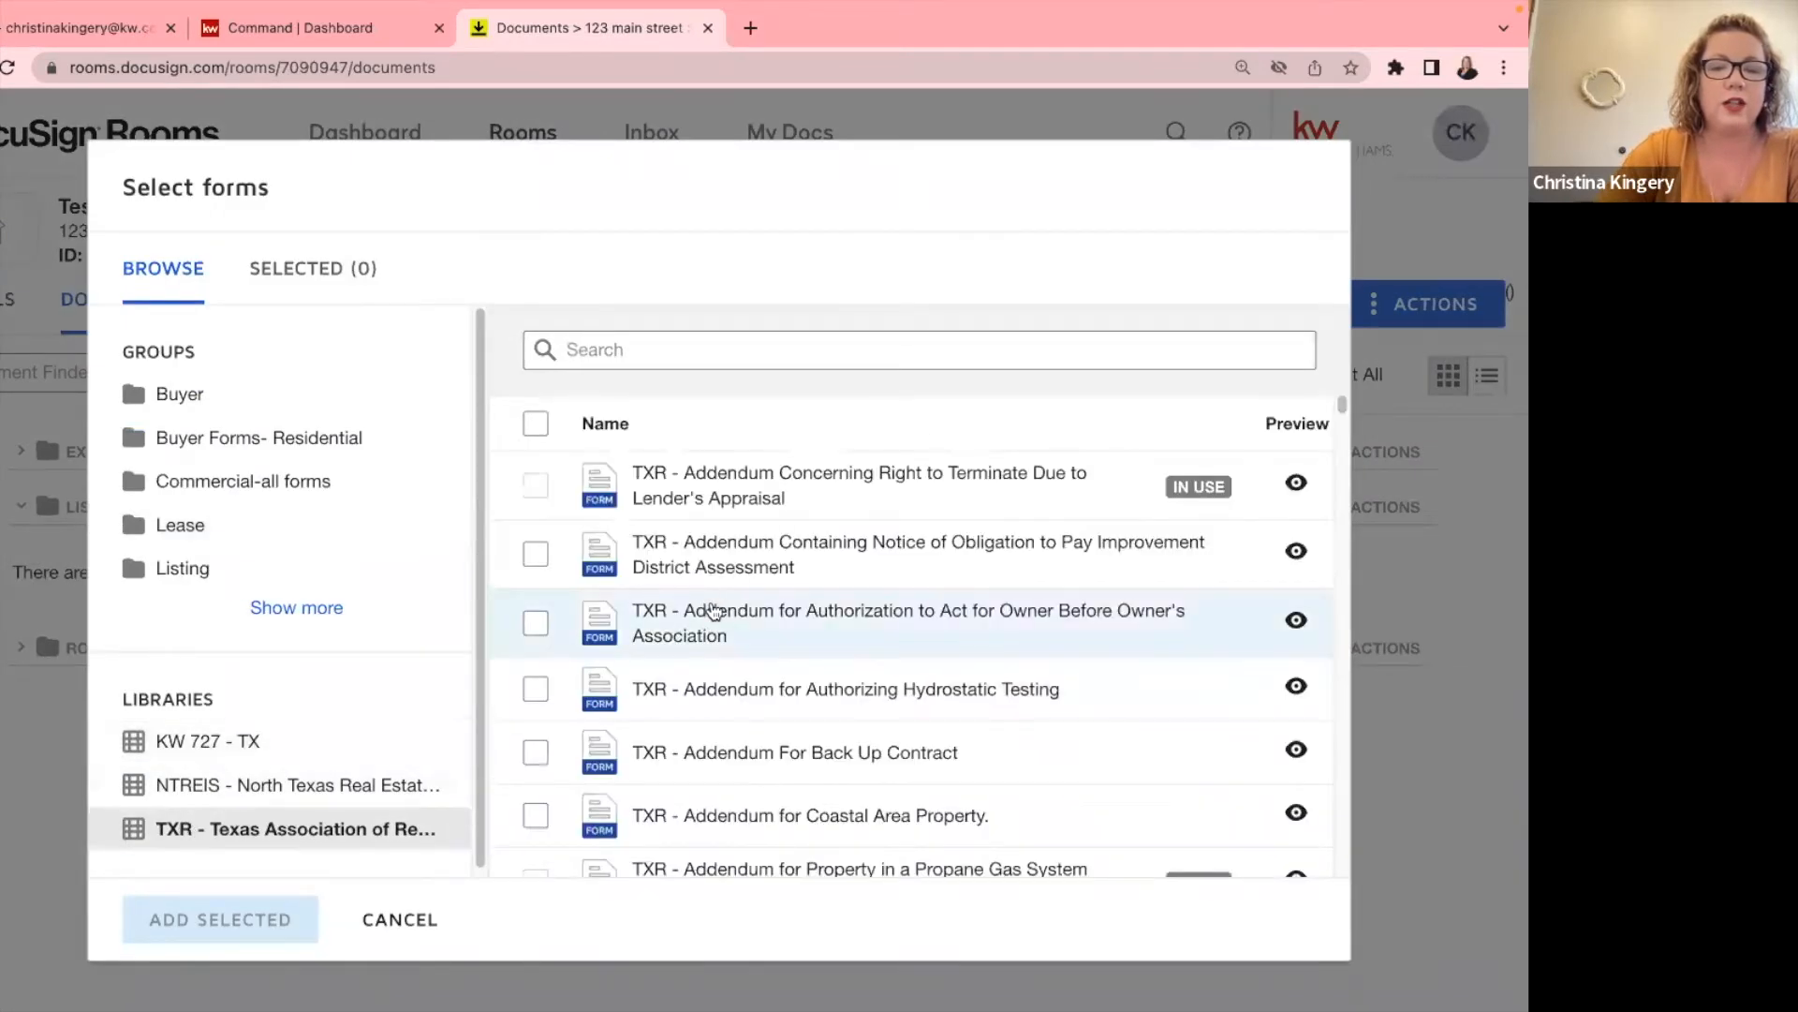
{"action": "left_click", "coordinate": [536, 553]}
{"action": "left_click", "coordinate": [251, 916]}
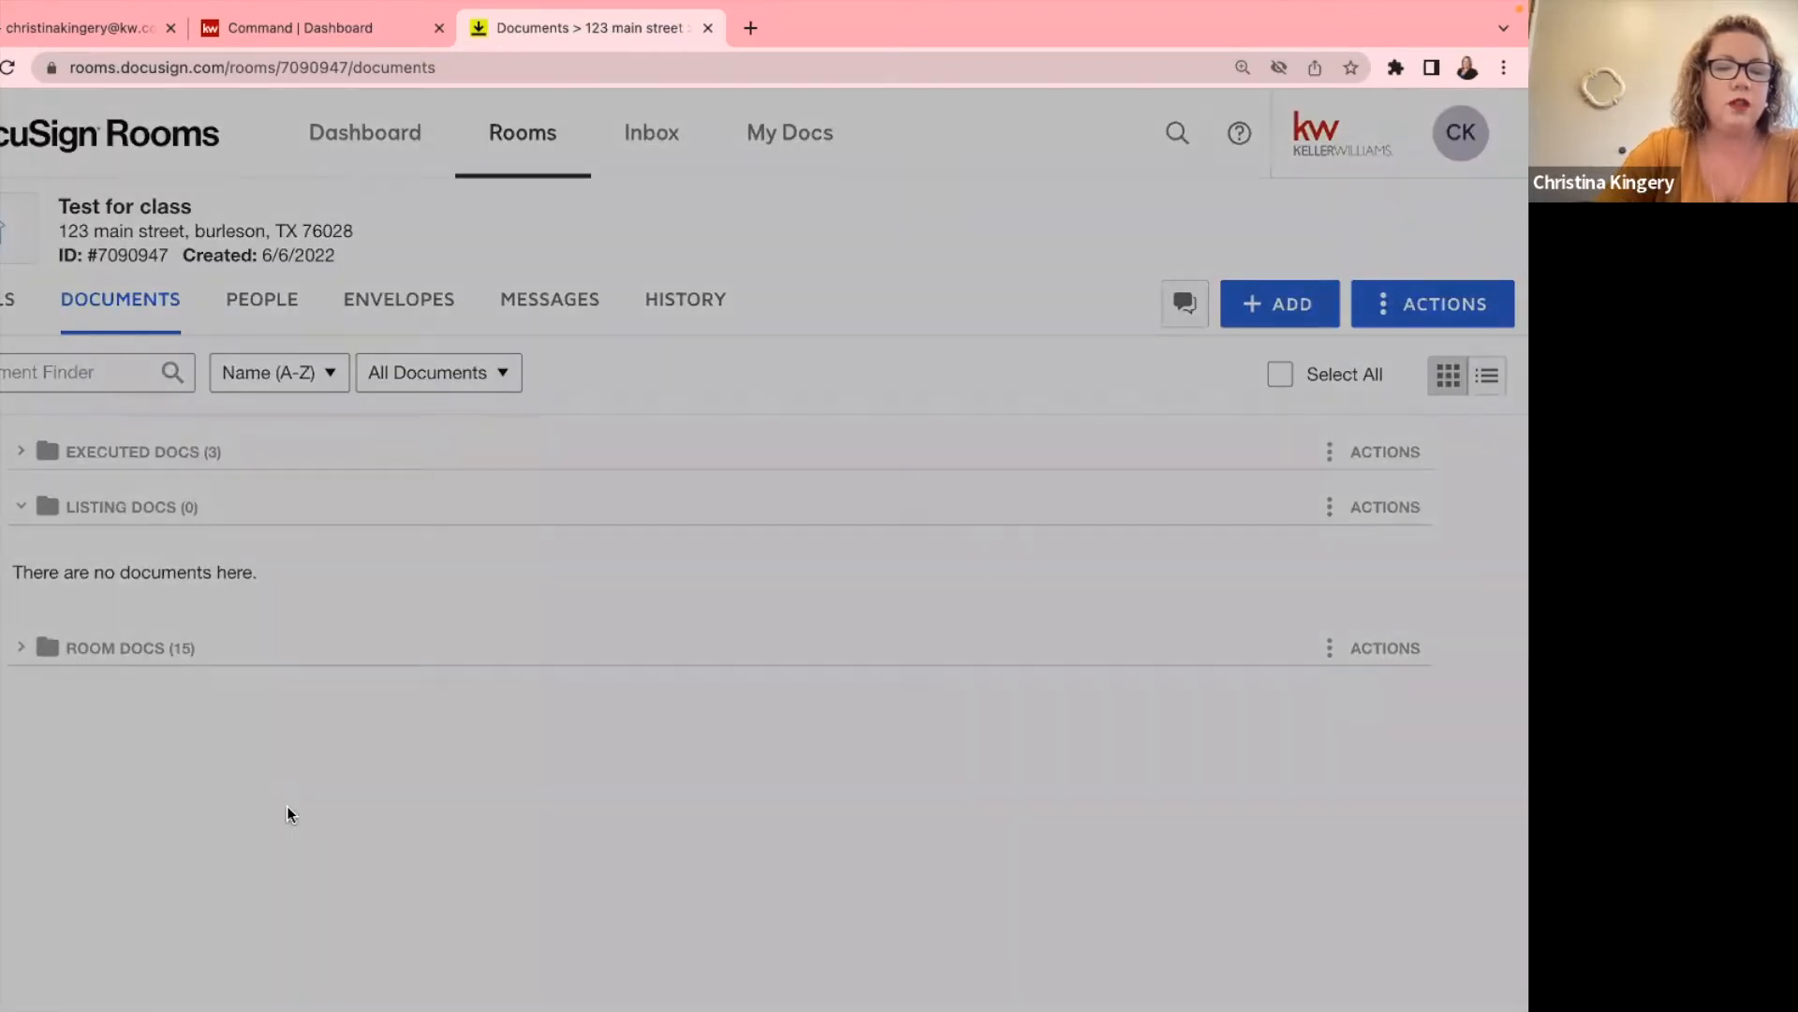
Expand Room Docs and scroll through its 16 documents to find the new TXR addendum.
{"action": "left_click", "coordinate": [130, 652]}
{"action": "scroll", "coordinate": [131, 656], "scroll_direction": "down", "scroll_amount": 10}
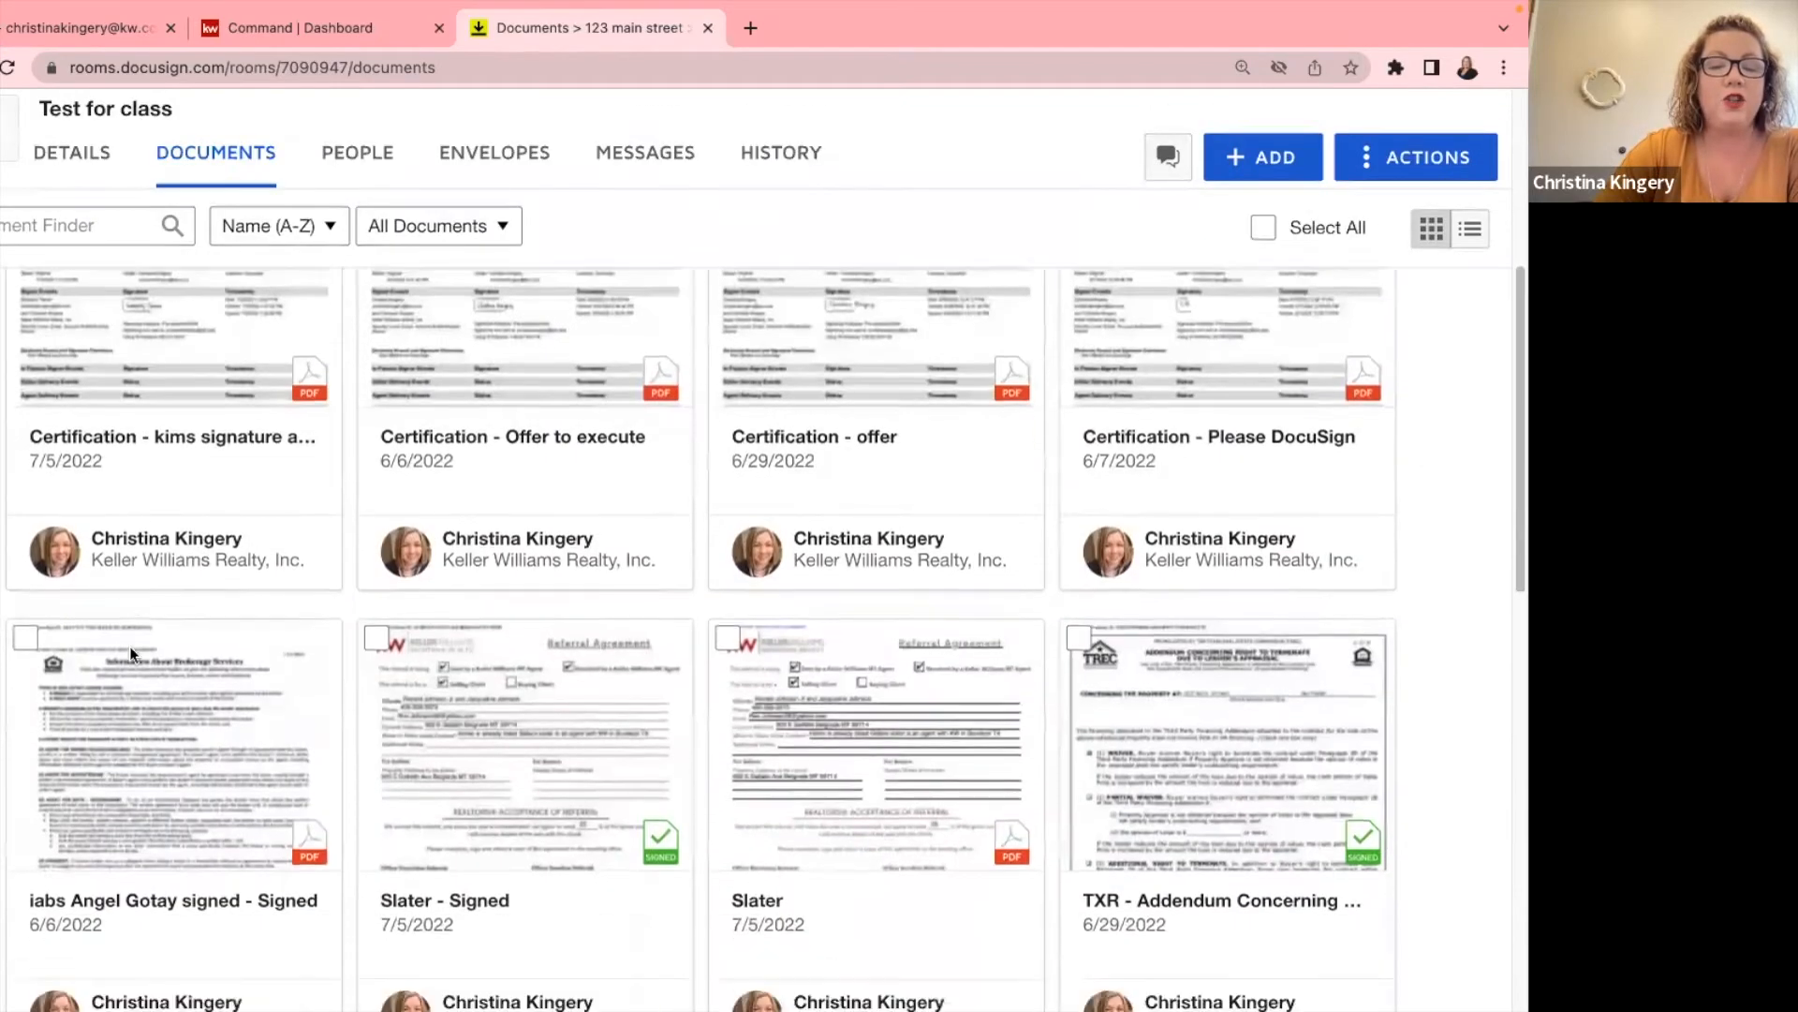
{"action": "scroll", "coordinate": [134, 656], "scroll_direction": "down", "scroll_amount": 1}
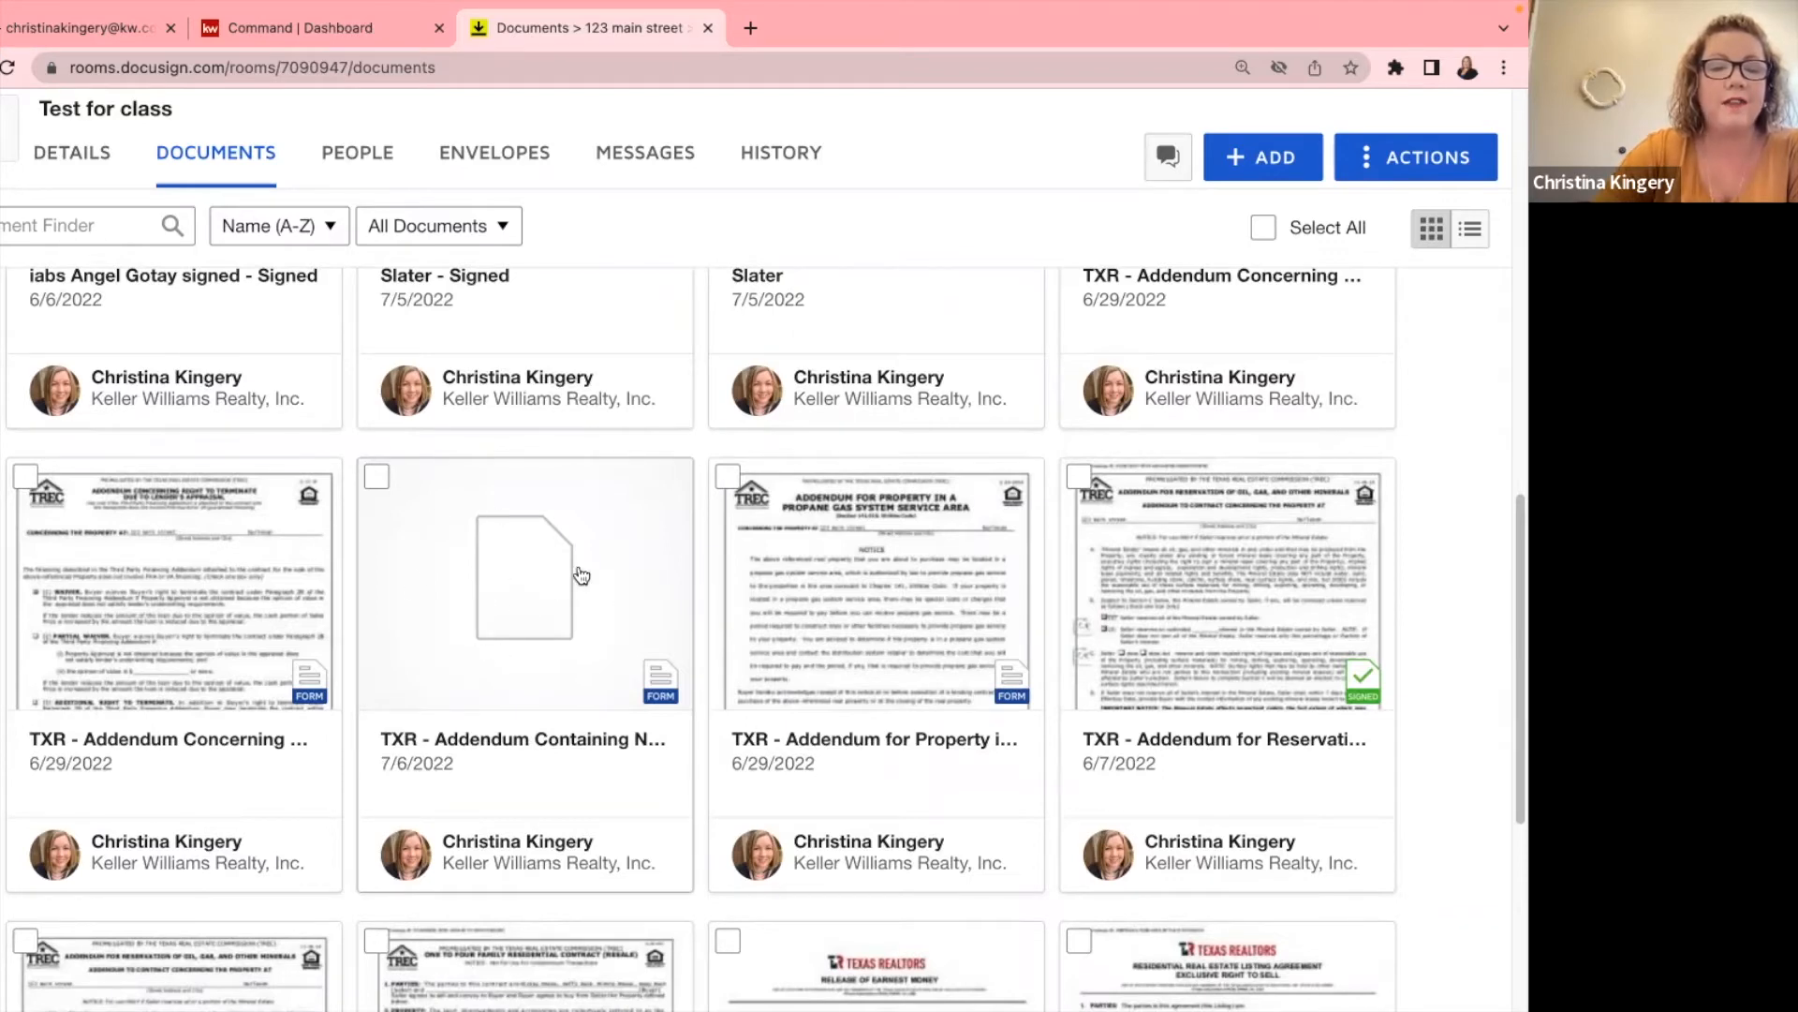
{"action": "scroll", "coordinate": [607, 597], "scroll_direction": "up", "scroll_amount": 10}
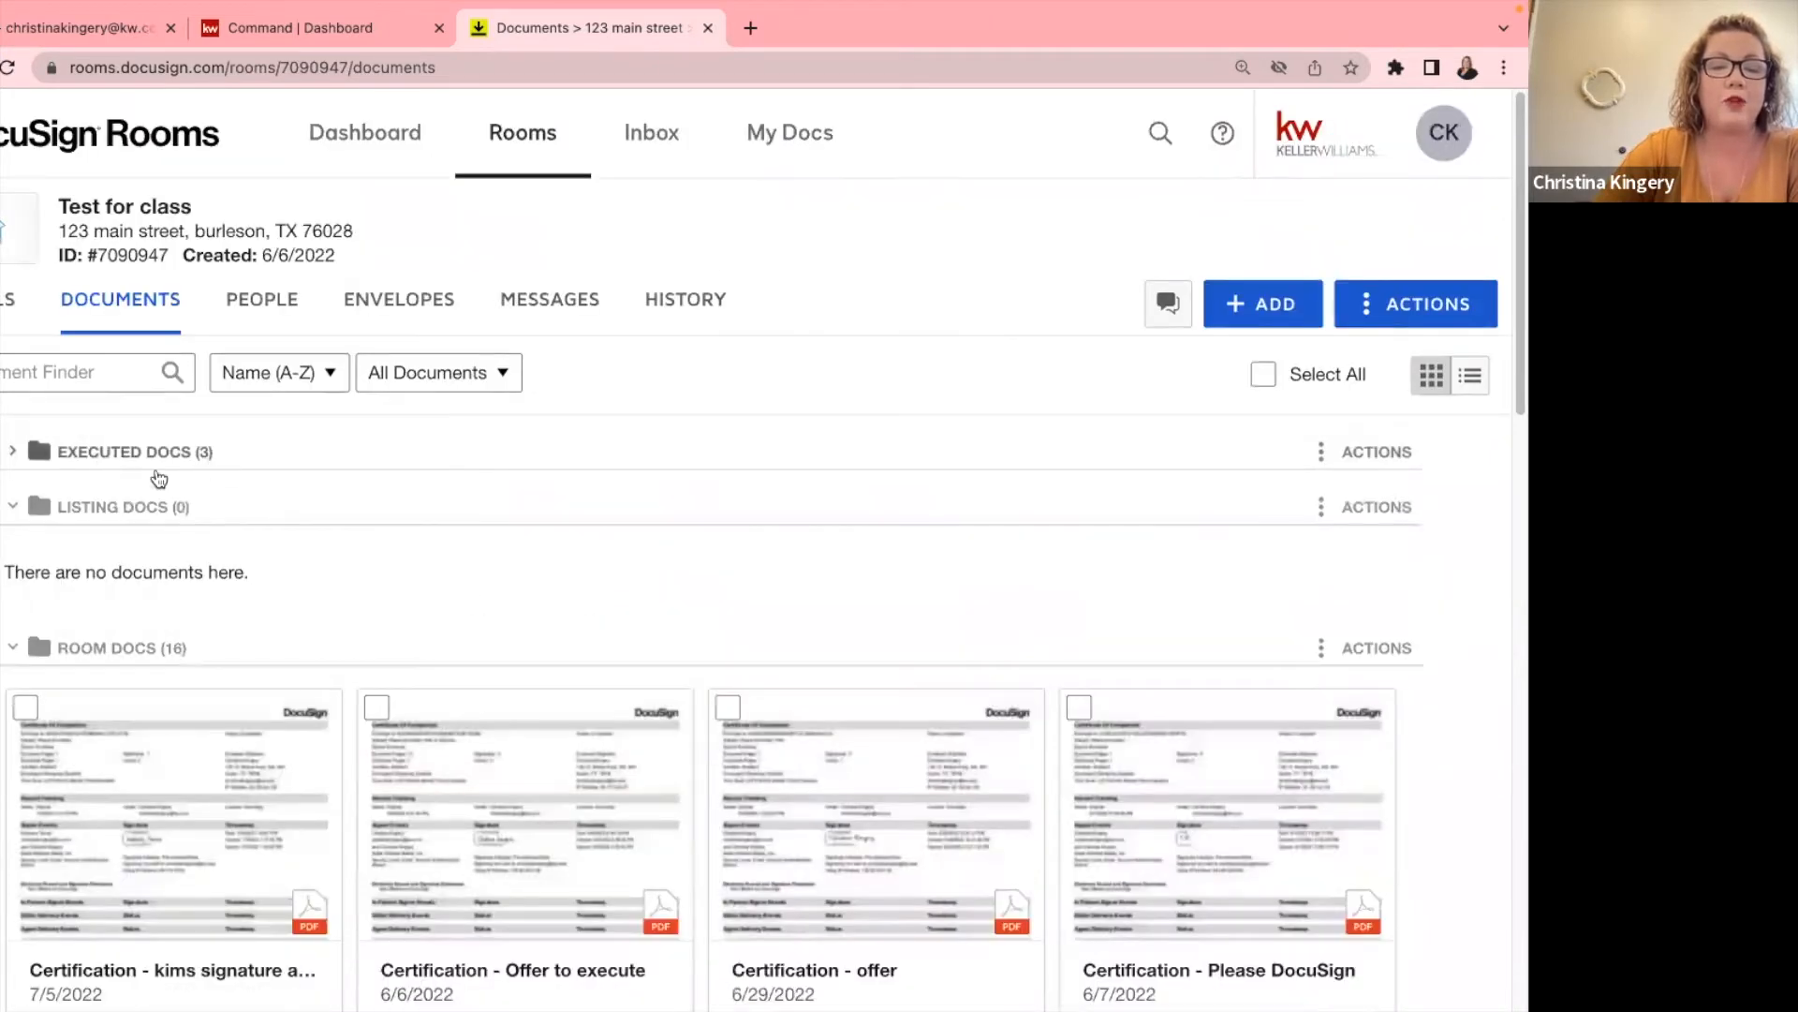
{"action": "scroll", "coordinate": [156, 472], "scroll_direction": "down", "scroll_amount": 8}
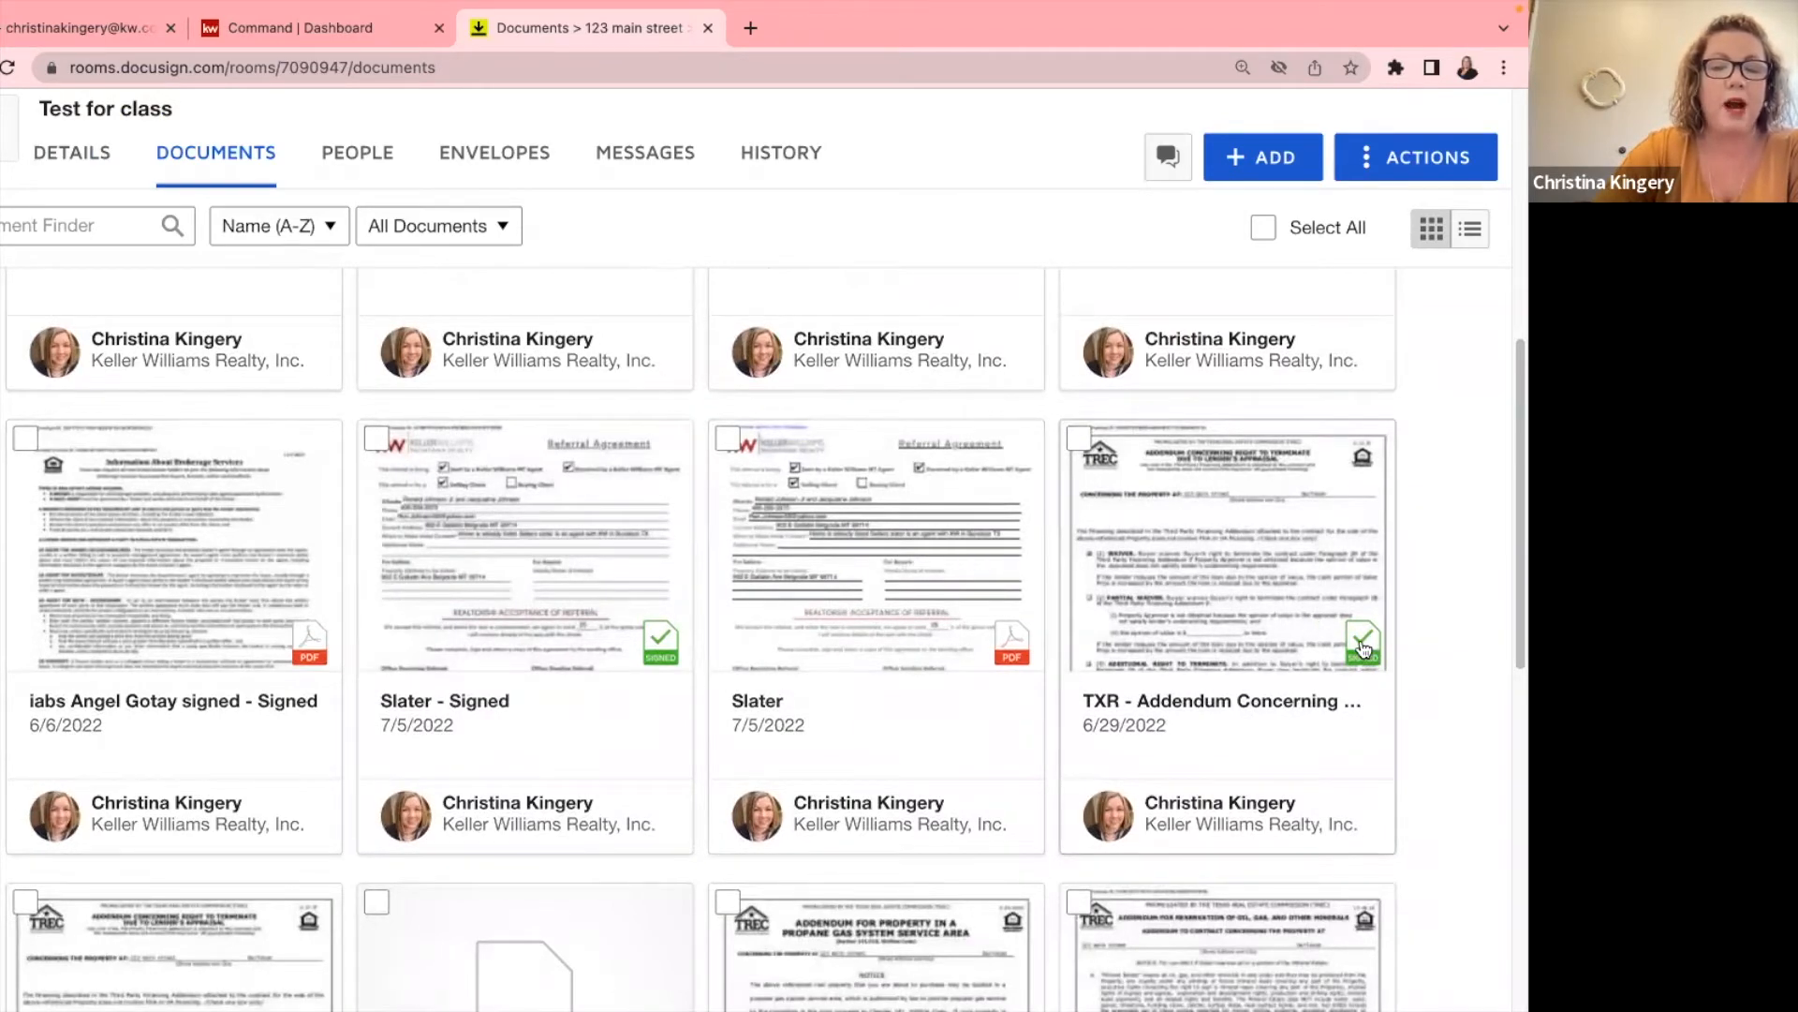
Move the signed TXR lender's appraisal termination addendum from Room Docs into Listing Docs.
{"action": "left_click", "coordinate": [1081, 440]}
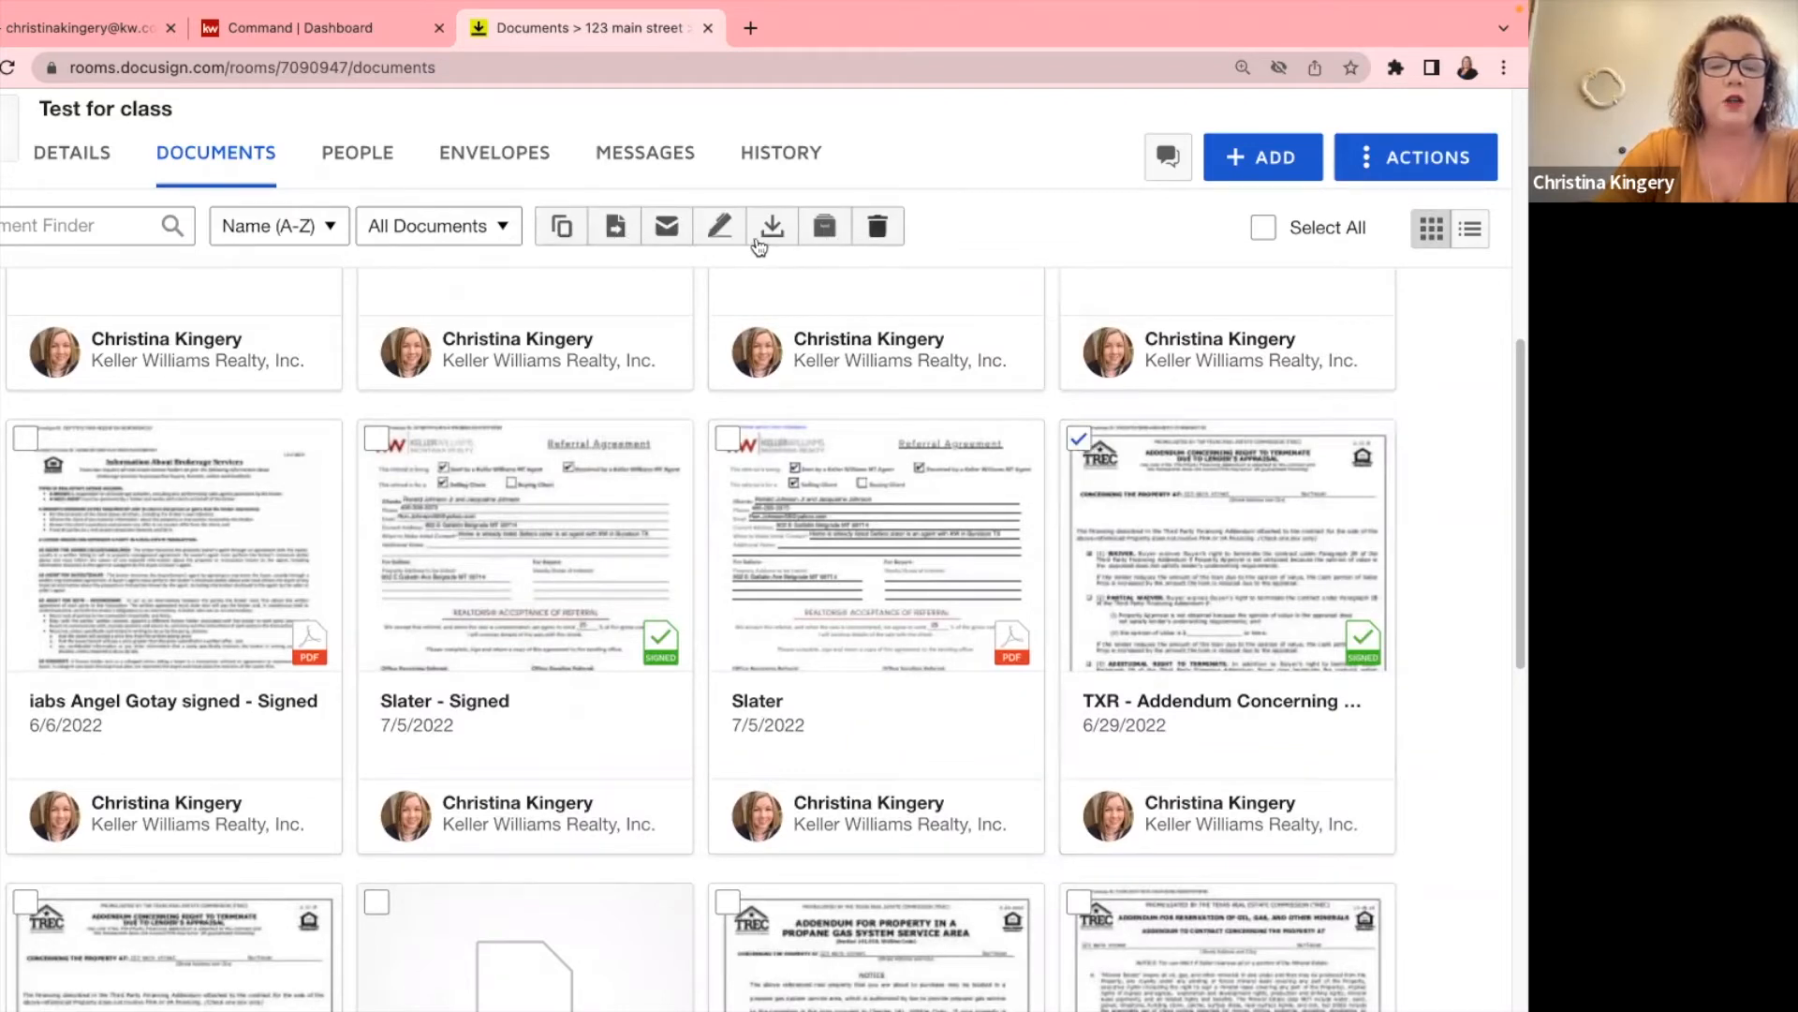
{"action": "left_click", "coordinate": [615, 228]}
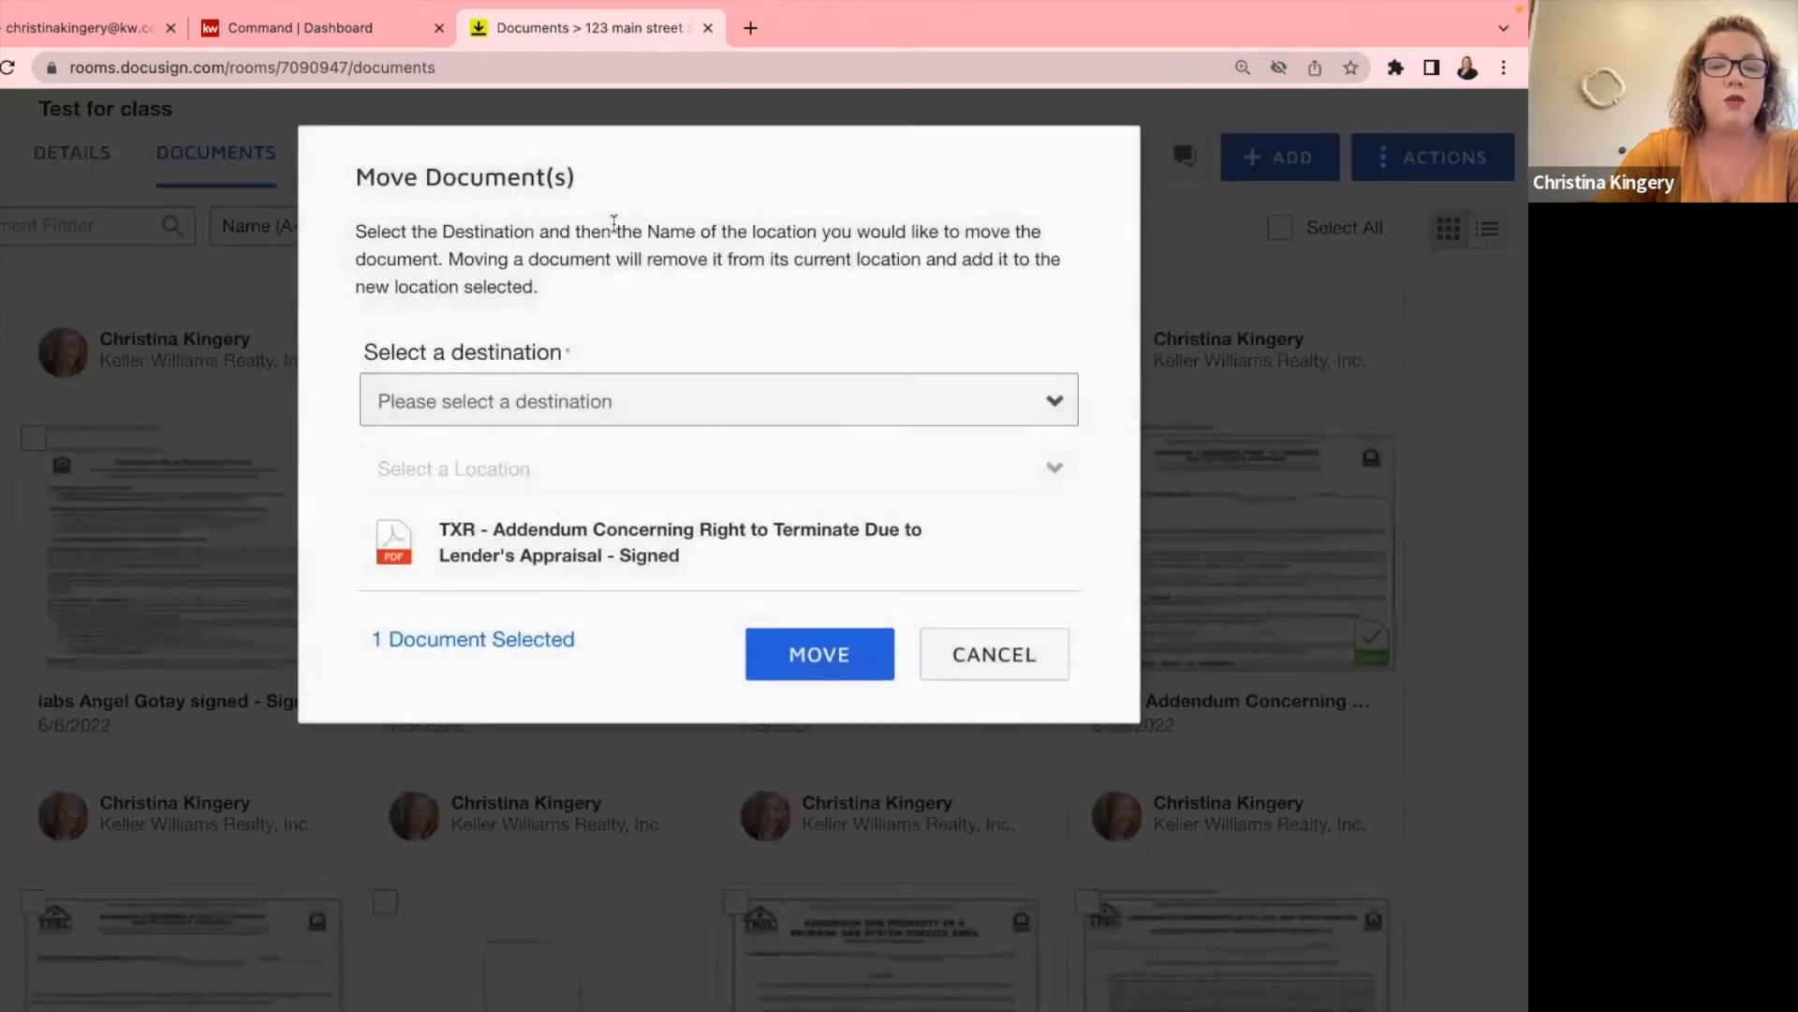
{"action": "left_click", "coordinate": [464, 405]}
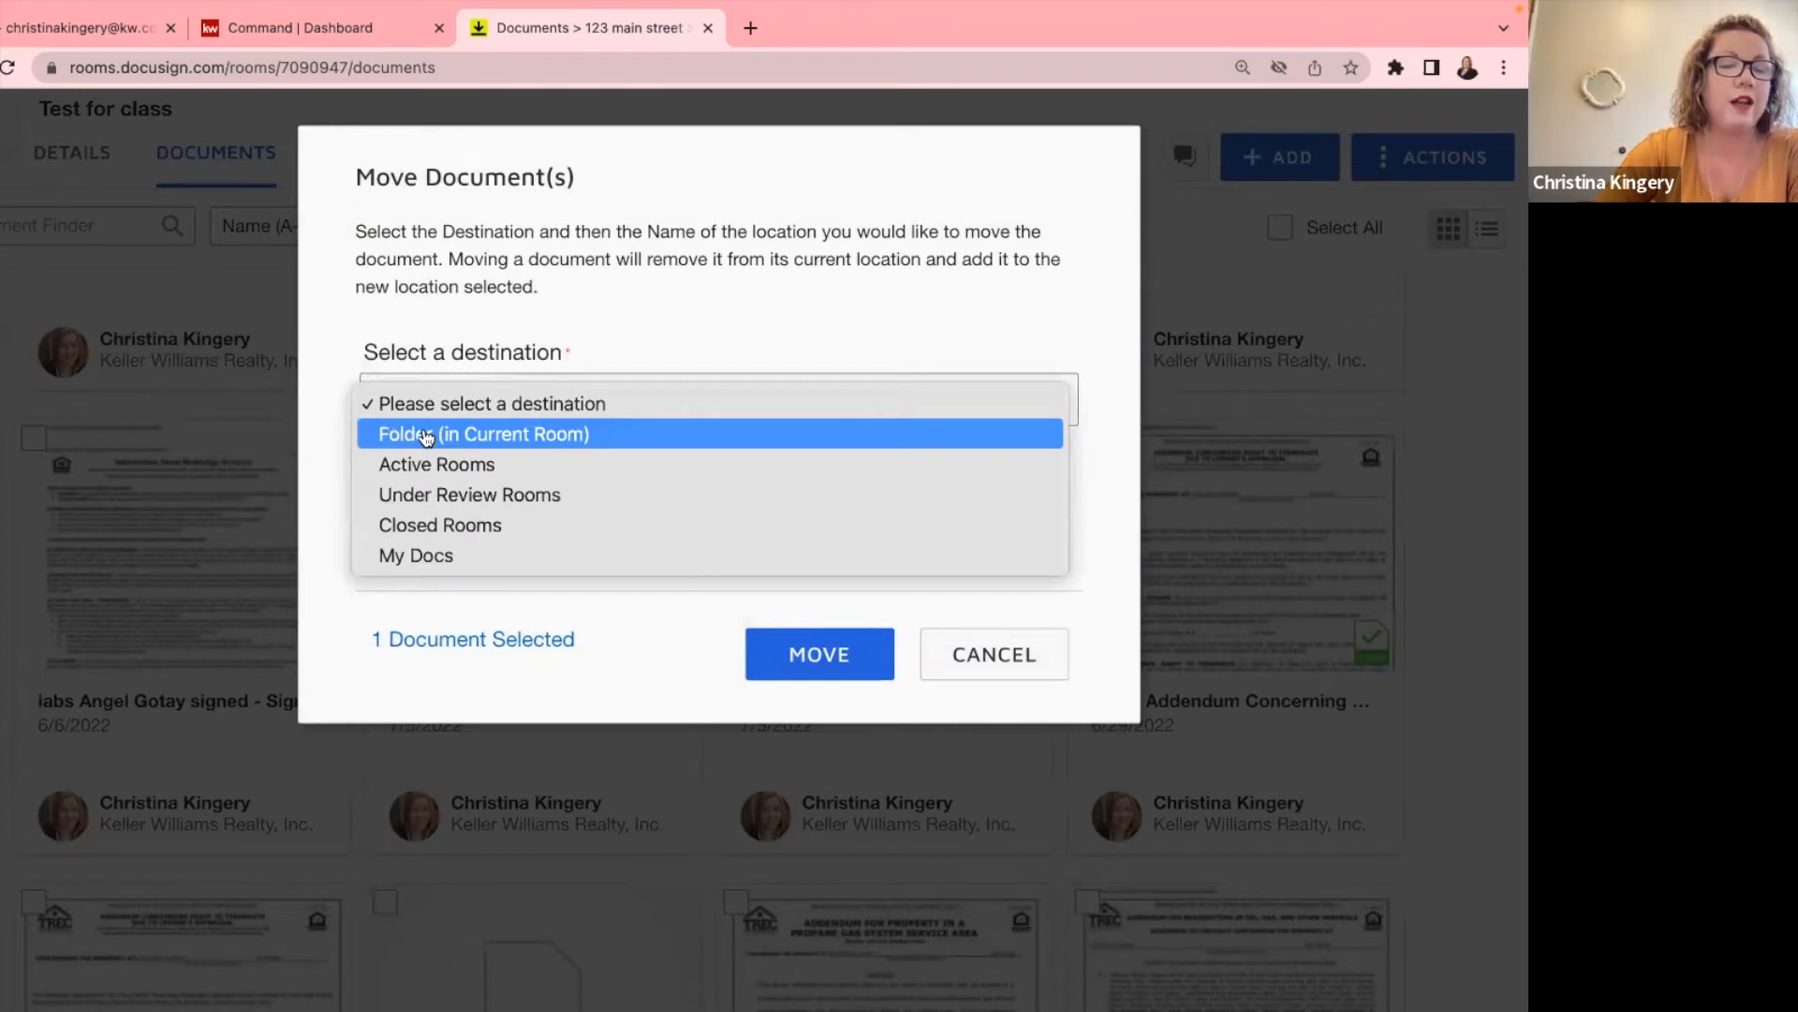
{"action": "left_click", "coordinate": [426, 436]}
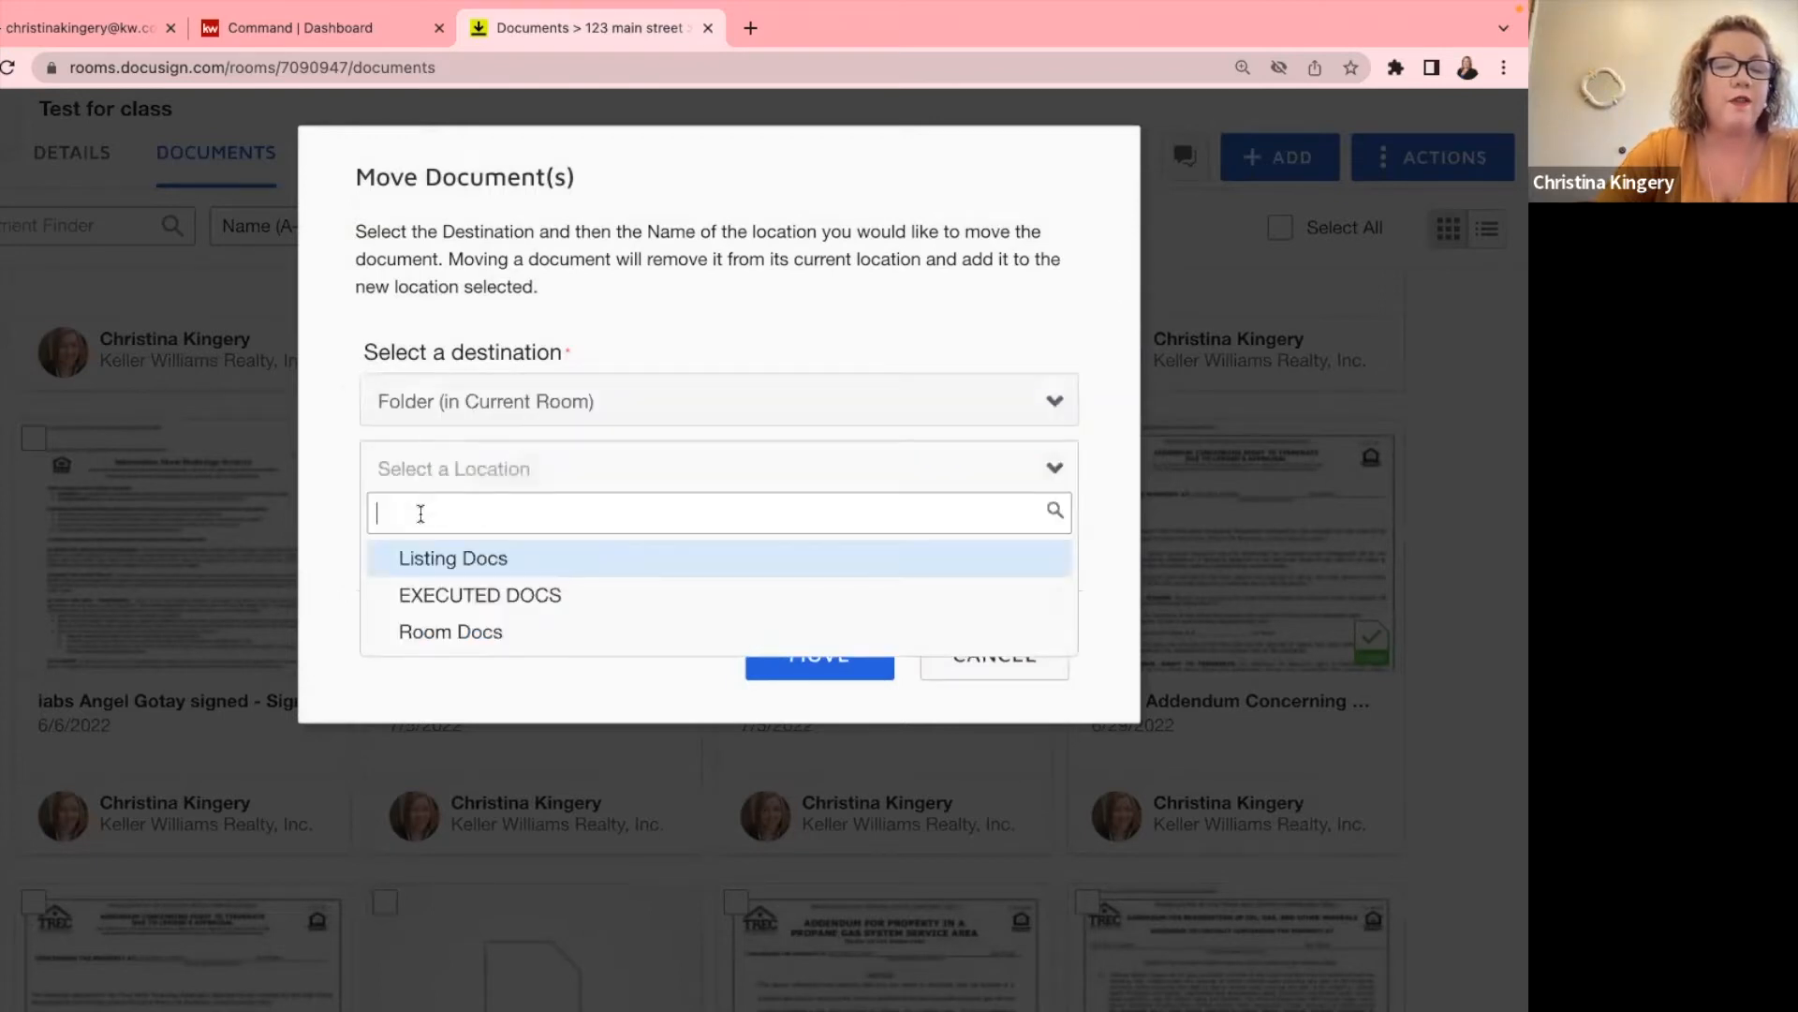
{"action": "left_click", "coordinate": [439, 556]}
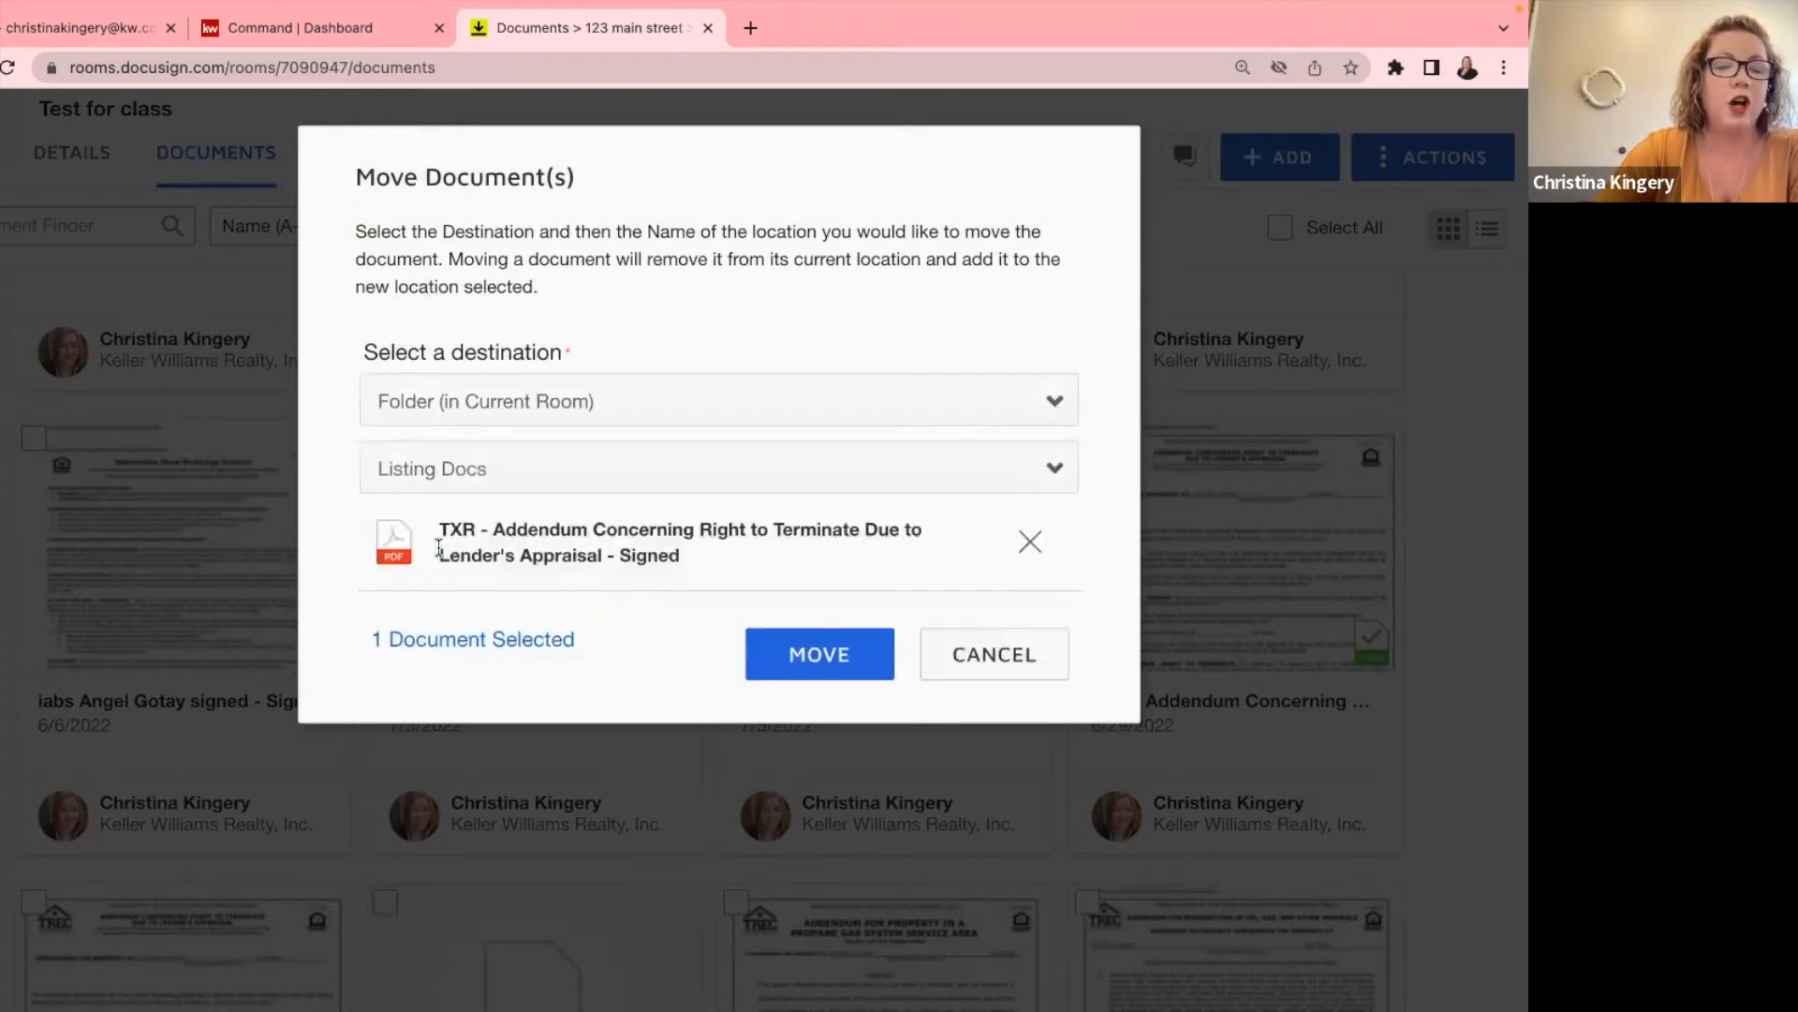
{"action": "left_click", "coordinate": [808, 651]}
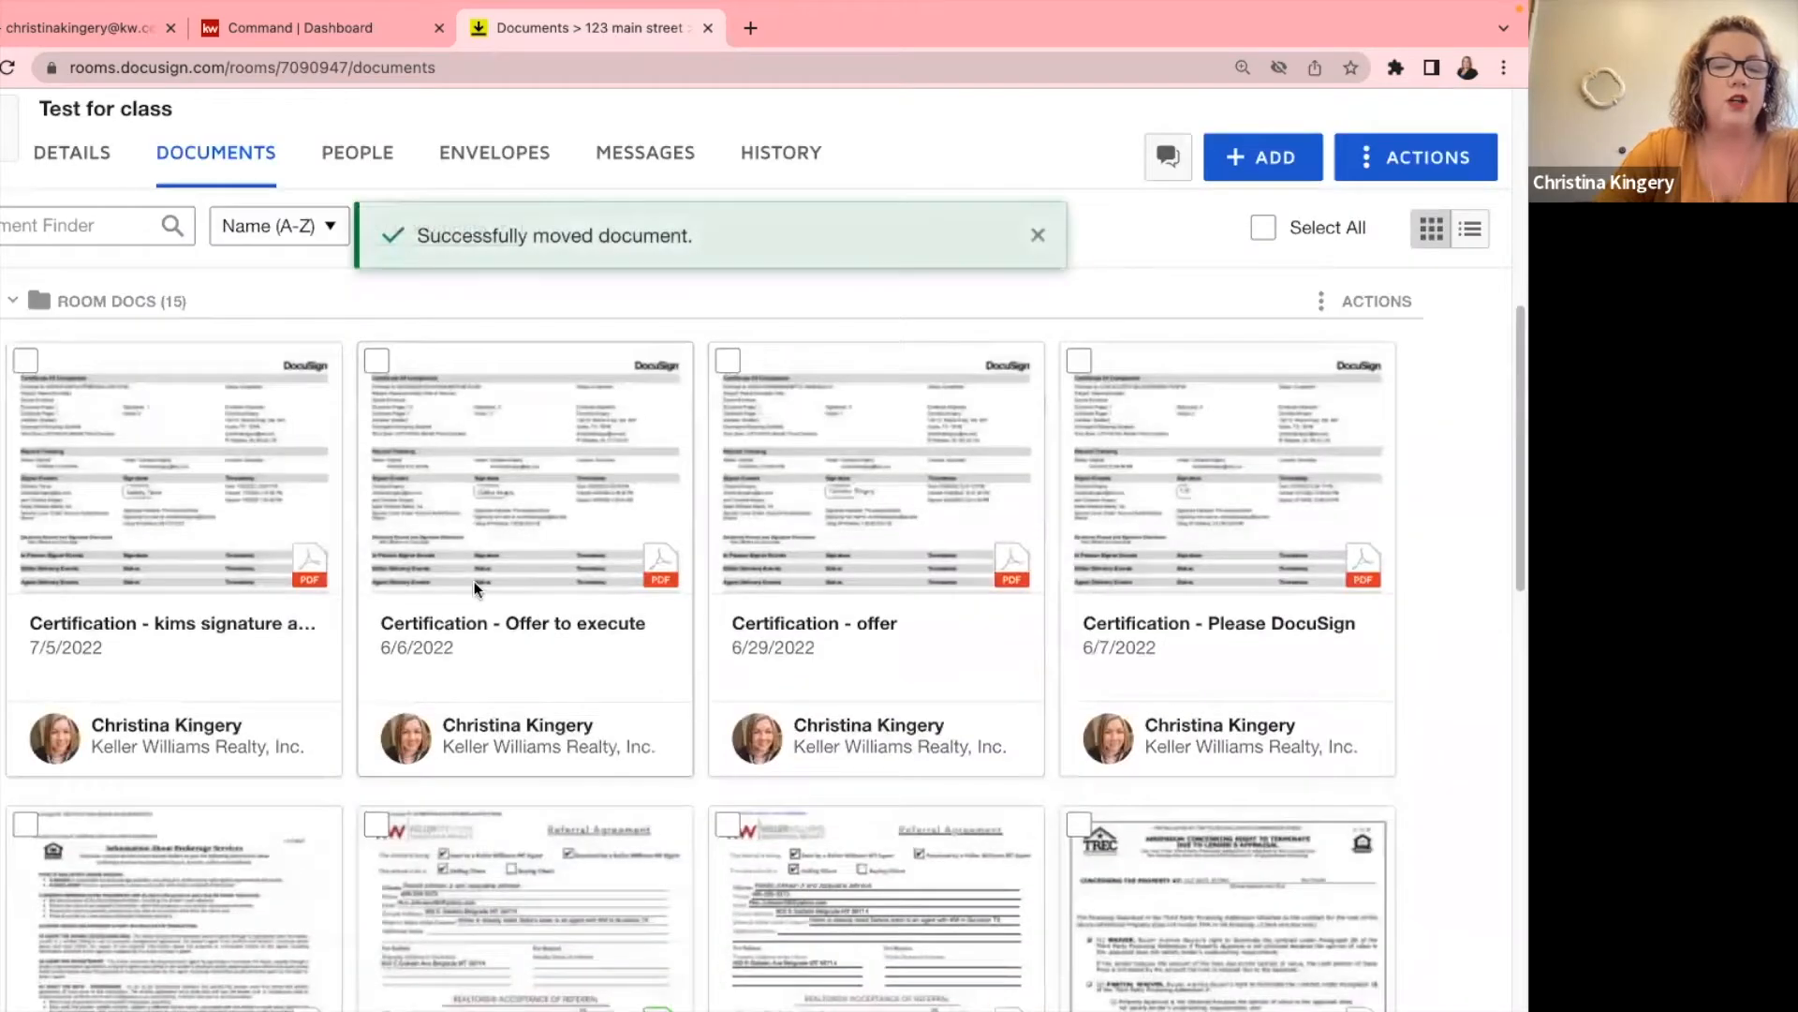
{"action": "left_click", "coordinate": [138, 510]}
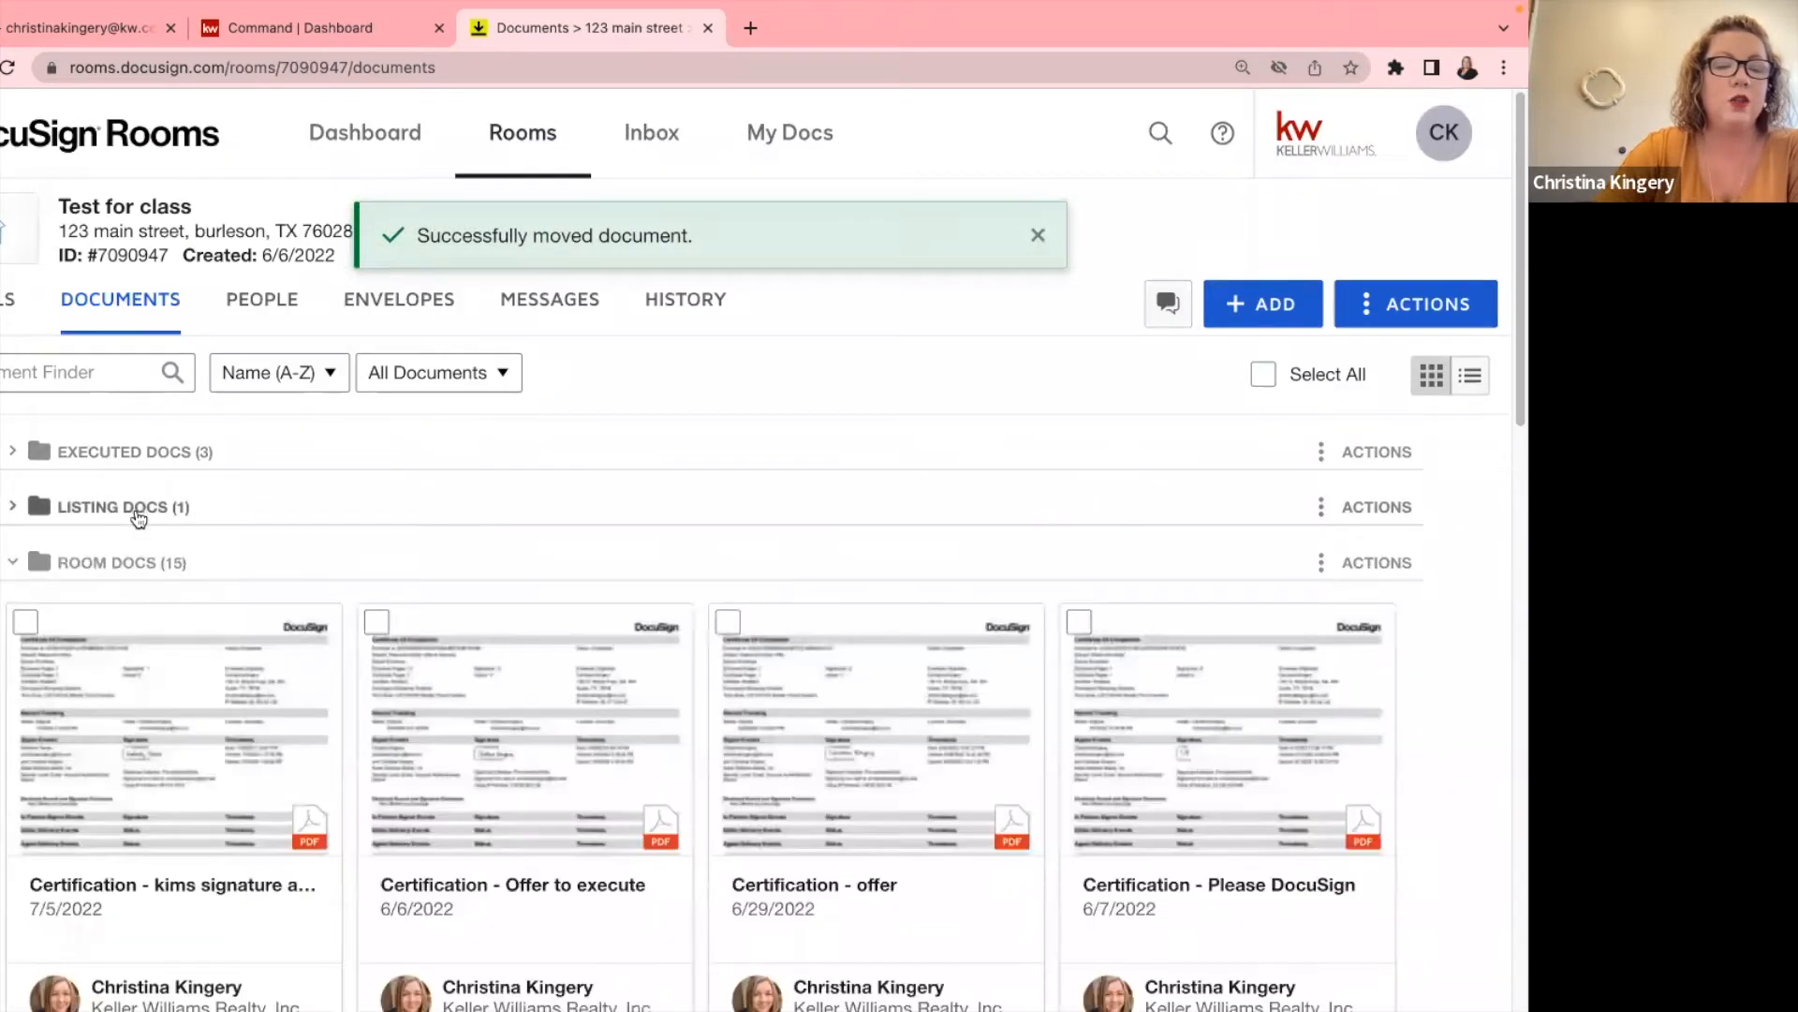
Expand Listing Docs so it holds the signed oil, gas and minerals reservation addendum.
{"action": "left_click", "coordinate": [120, 510]}
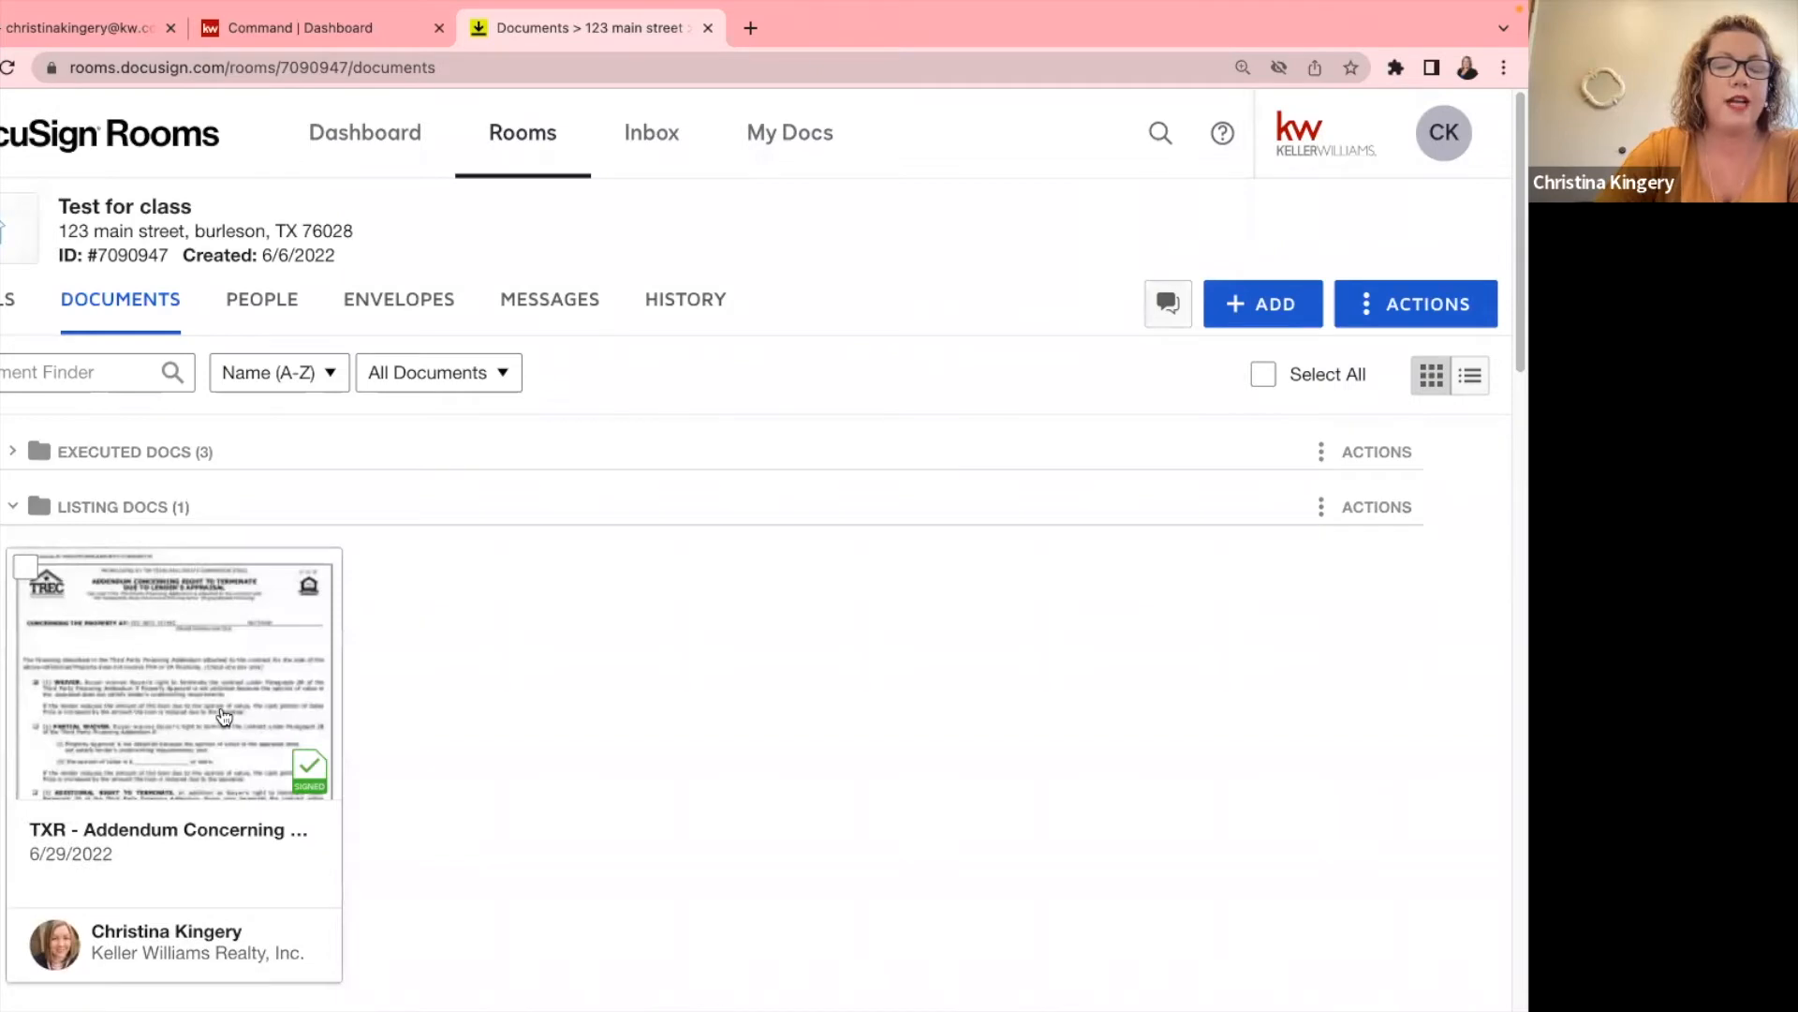
{"action": "scroll", "coordinate": [498, 608], "scroll_direction": "down", "scroll_amount": 1}
{"action": "scroll", "coordinate": [499, 610], "scroll_direction": "down", "scroll_amount": 20}
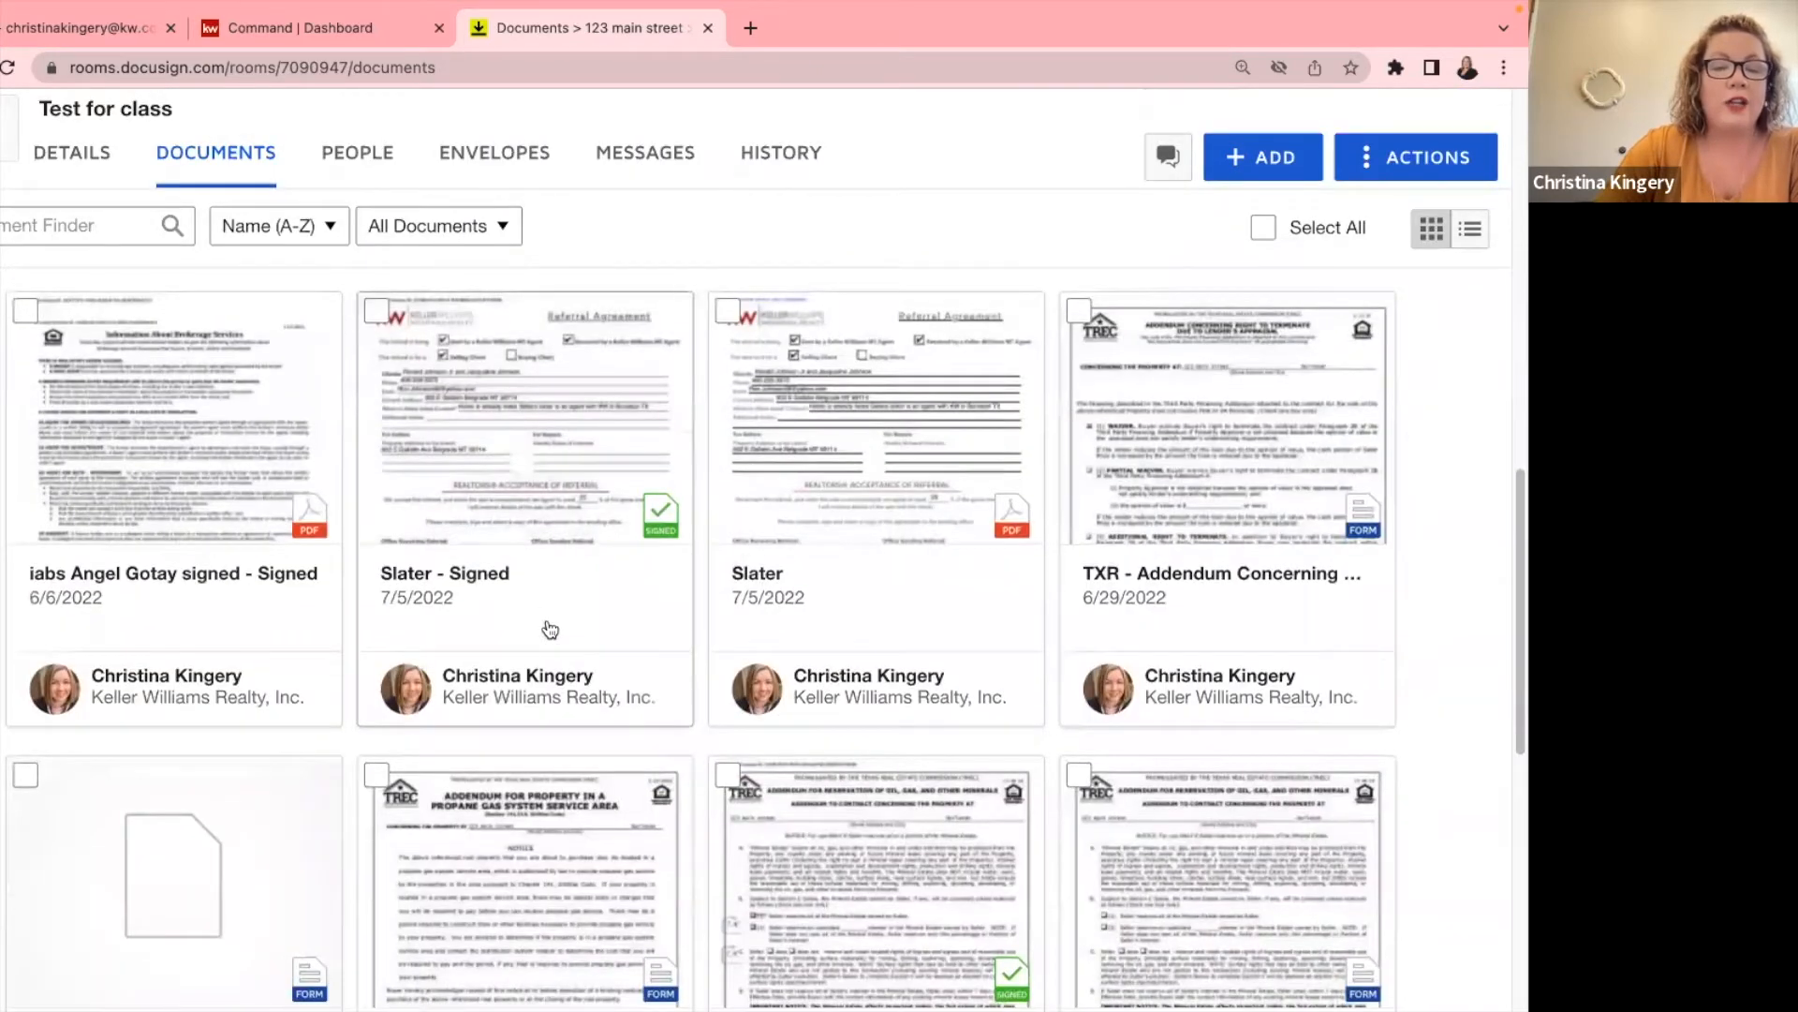
{"action": "left_click_drag", "start_coordinate": [498, 415], "coordinate": [127, 425]}
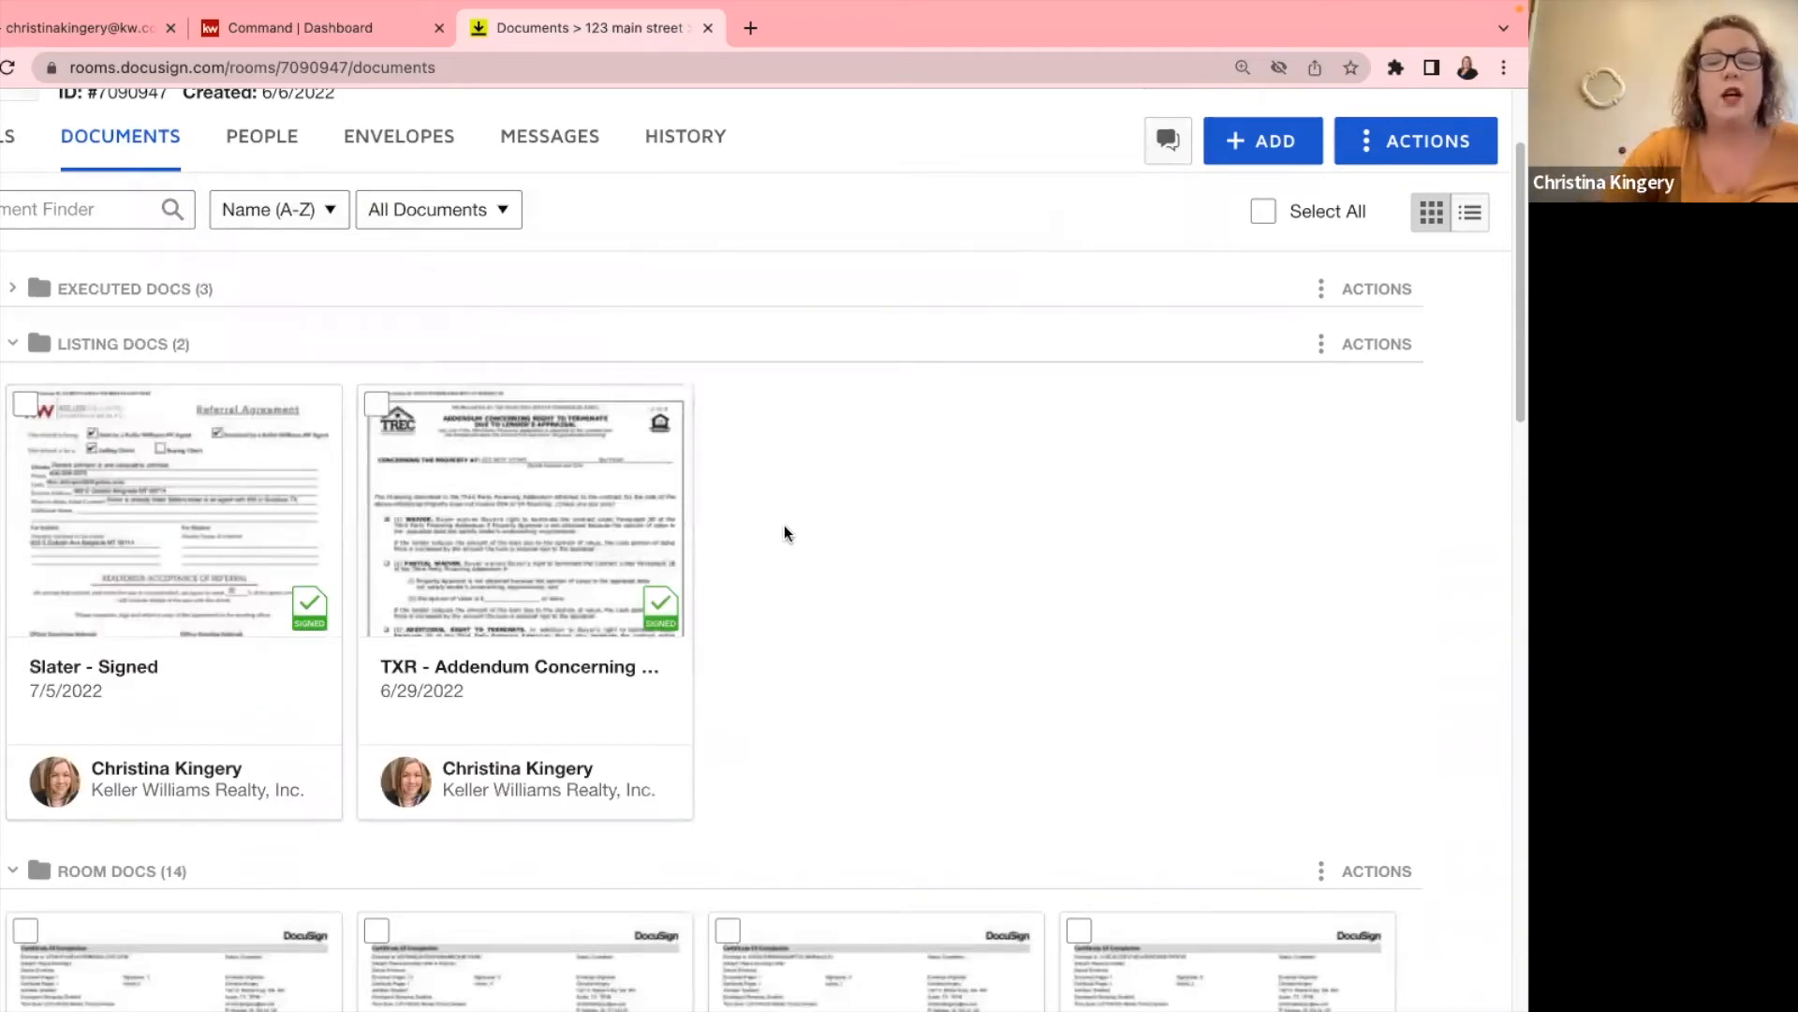
{"action": "scroll", "coordinate": [785, 529], "scroll_direction": "down", "scroll_amount": 10}
{"action": "scroll", "coordinate": [792, 538], "scroll_direction": "down", "scroll_amount": 10}
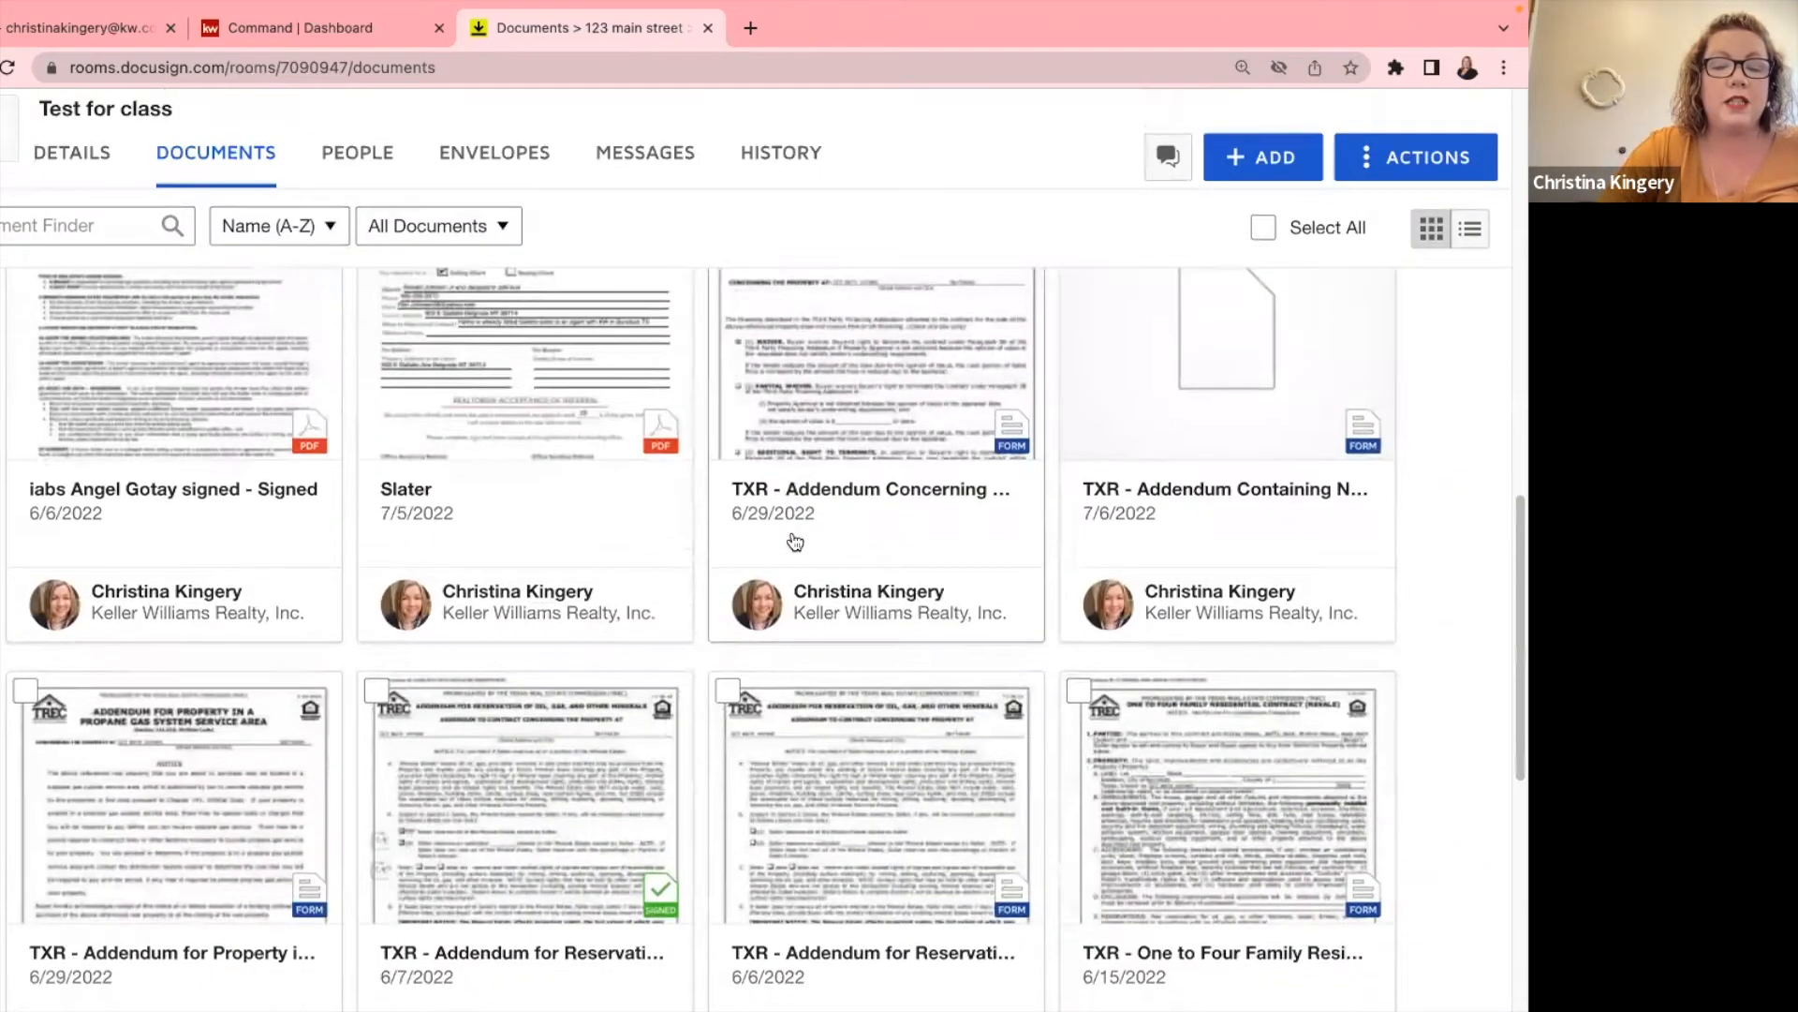
{"action": "scroll", "coordinate": [792, 539], "scroll_direction": "up", "scroll_amount": 3}
{"action": "scroll", "coordinate": [757, 527], "scroll_direction": "up", "scroll_amount": 1}
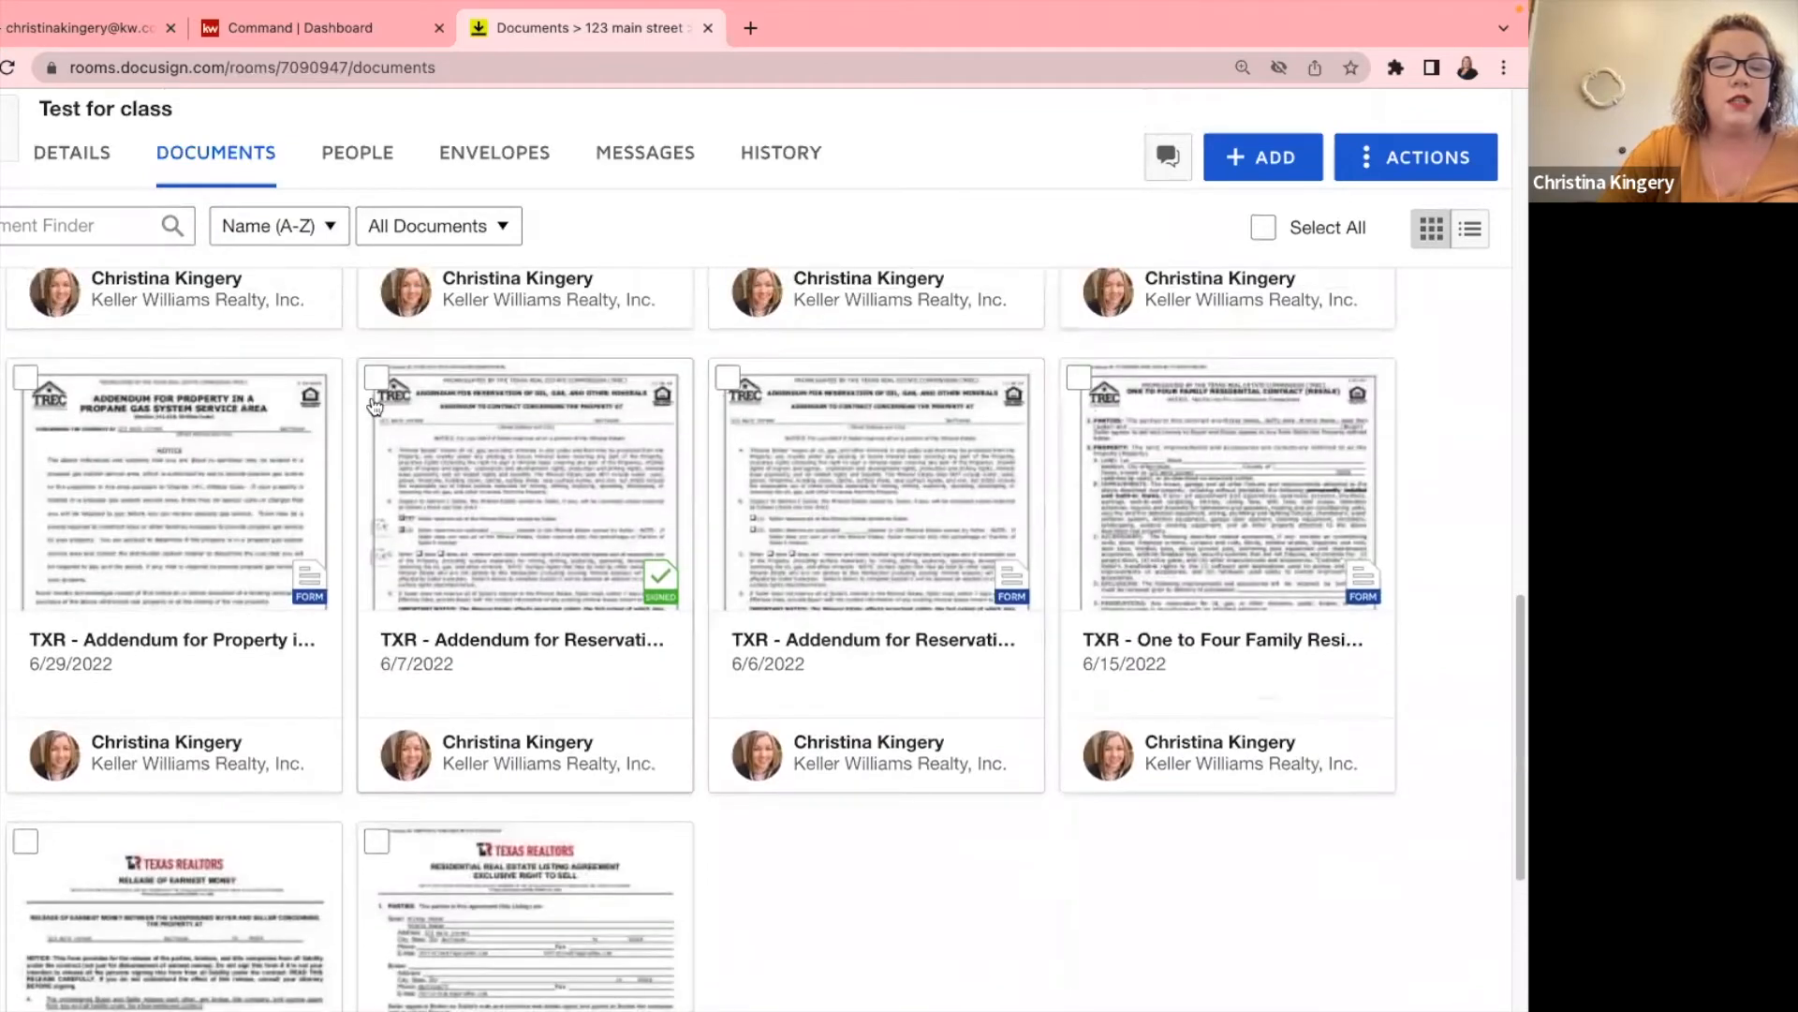
Select the 6/7/2022 reservation and Right to Terminate addenda, then cancel the Move dialog.
{"action": "left_click", "coordinate": [375, 380]}
{"action": "scroll", "coordinate": [437, 469], "scroll_direction": "down", "scroll_amount": 5}
{"action": "scroll", "coordinate": [469, 496], "scroll_direction": "up", "scroll_amount": 14}
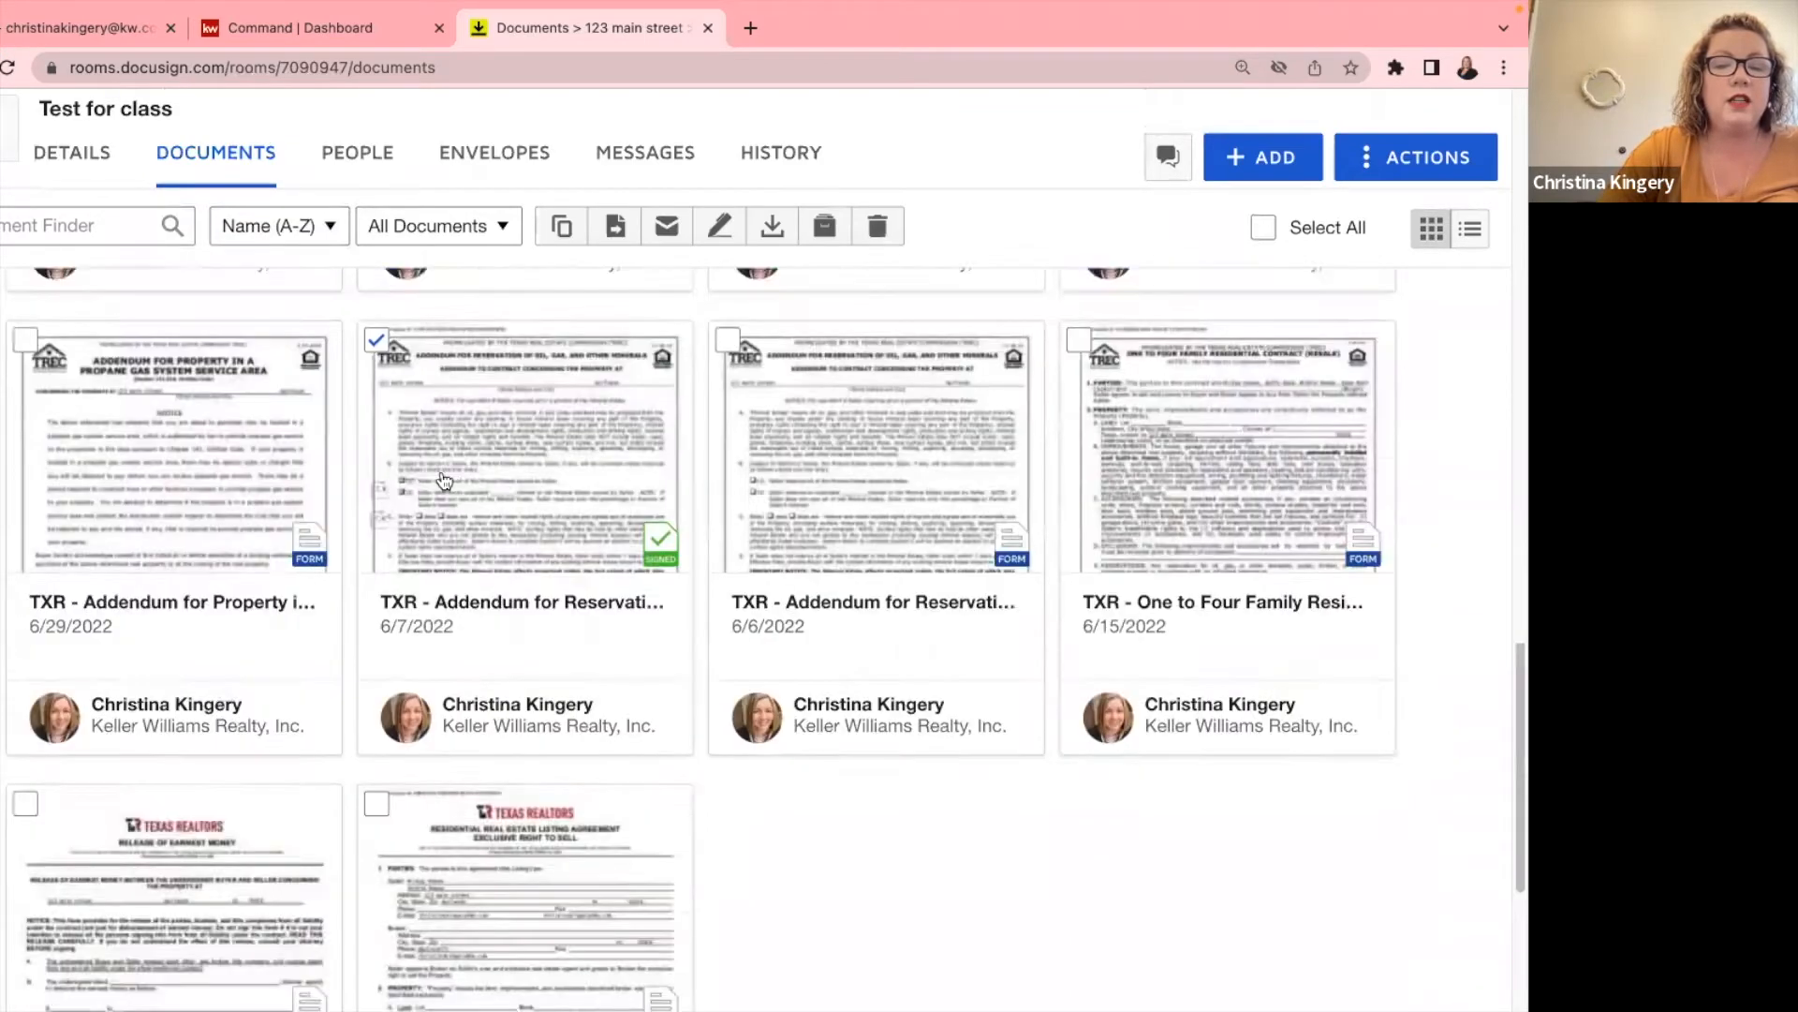
{"action": "scroll", "coordinate": [731, 562], "scroll_direction": "up", "scroll_amount": 1}
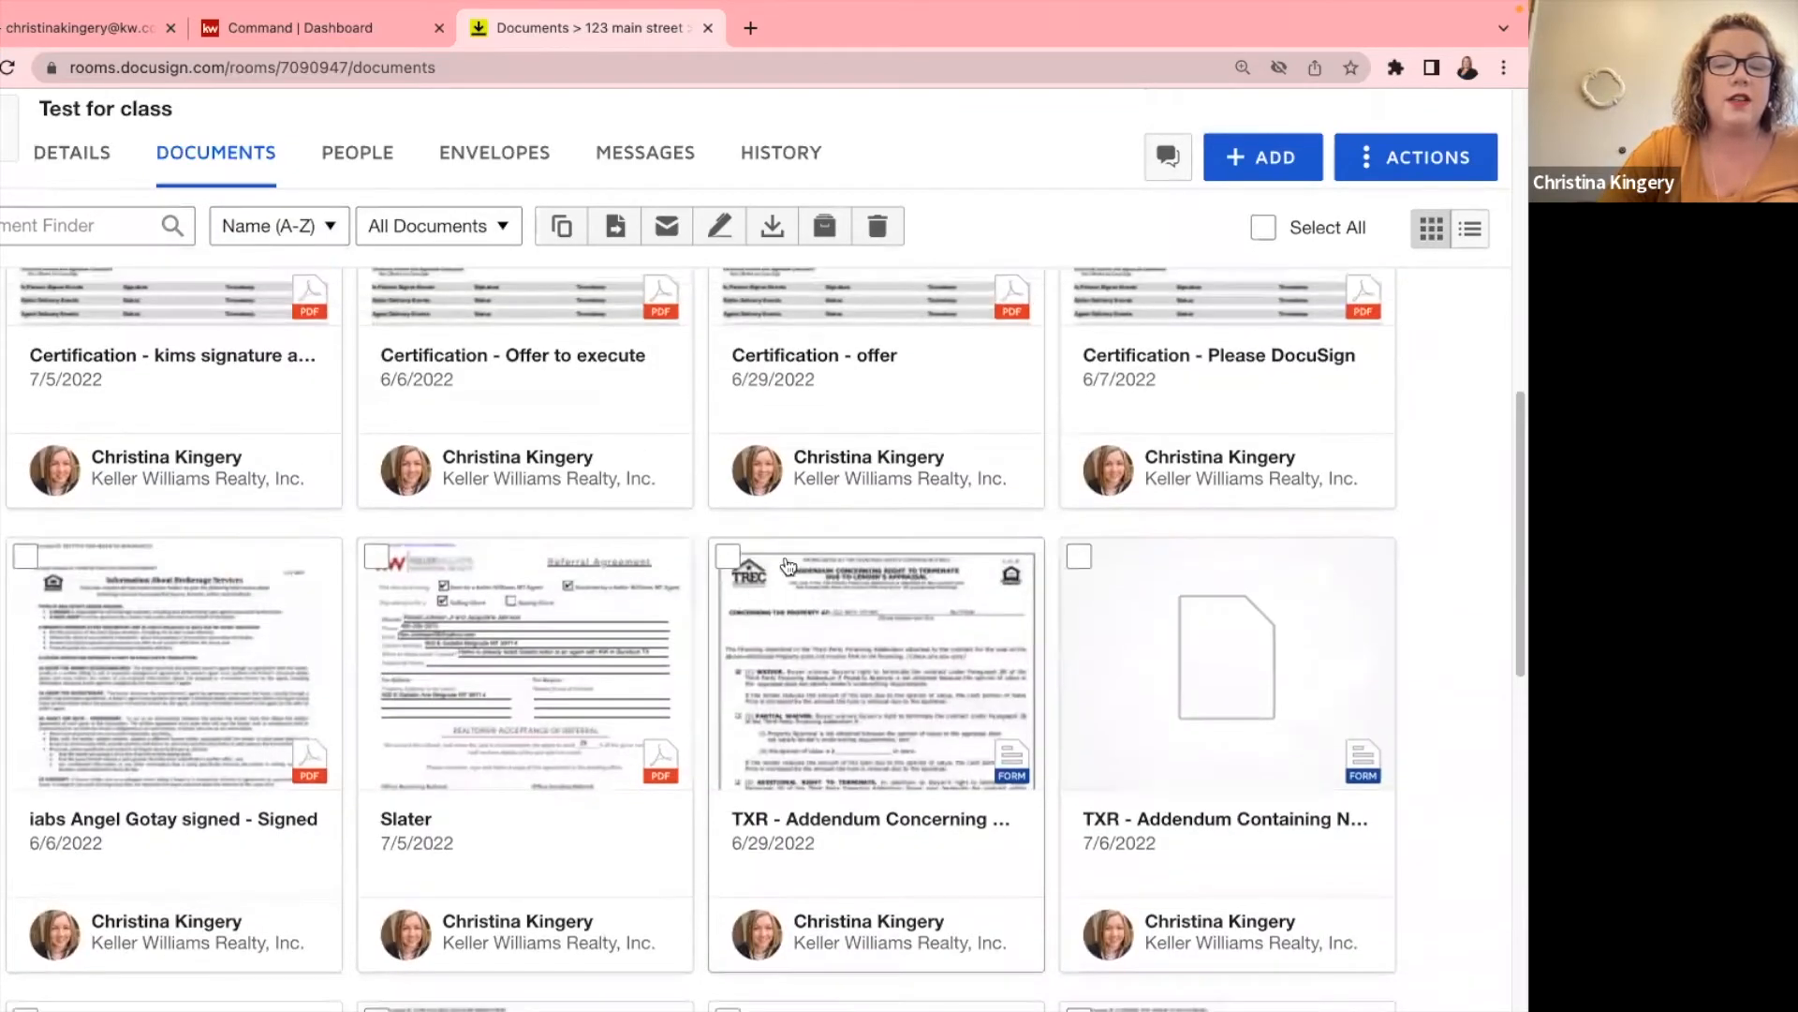
{"action": "left_click", "coordinate": [729, 558]}
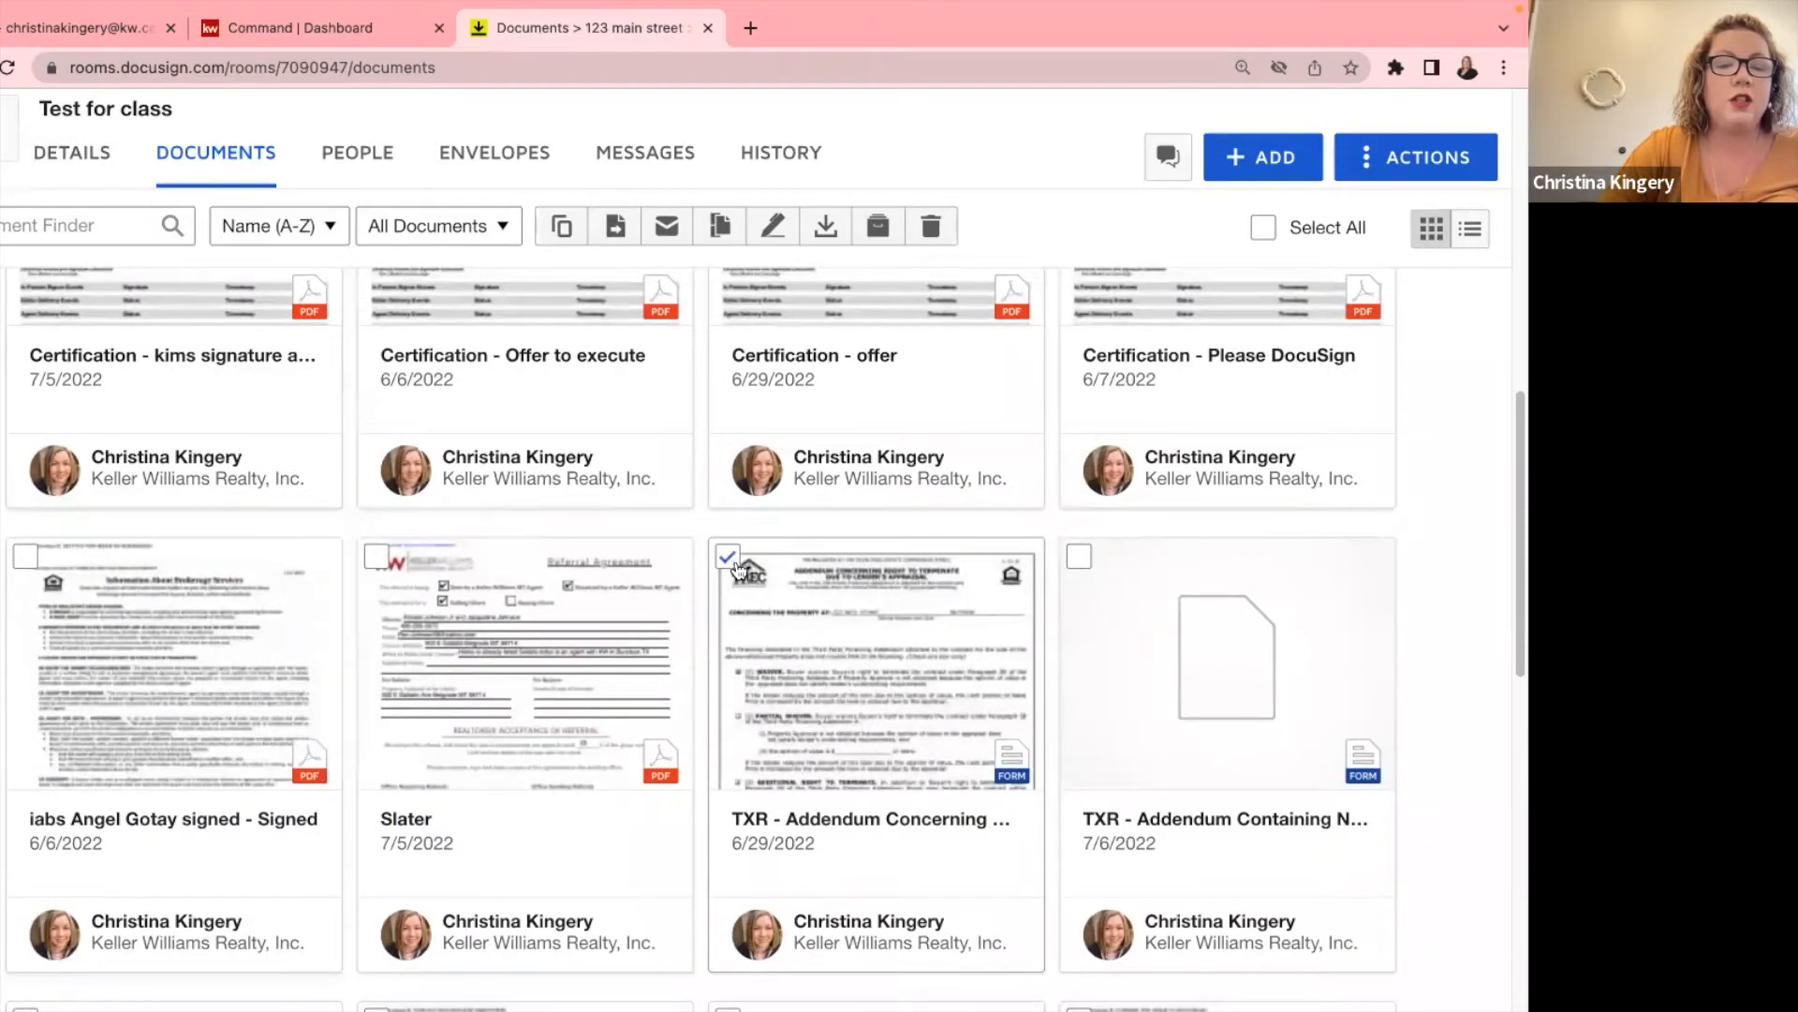
{"action": "left_click", "coordinate": [614, 226]}
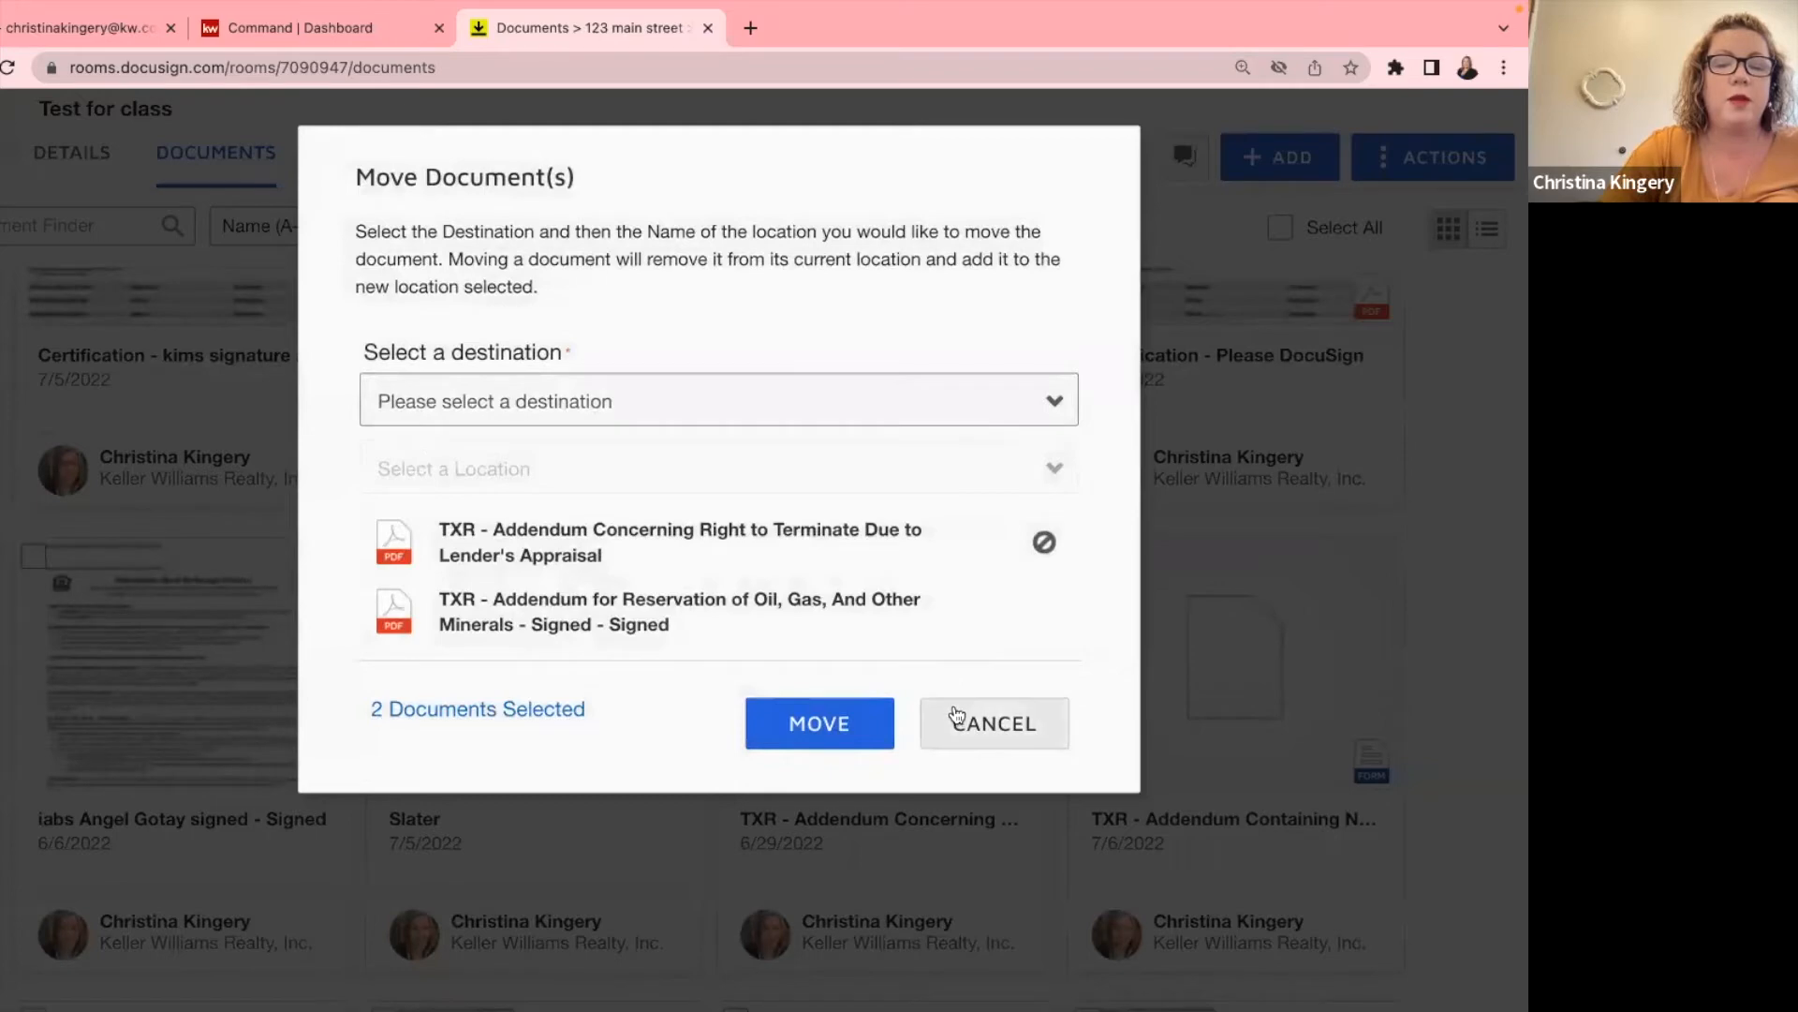
{"action": "left_click", "coordinate": [847, 712]}
{"action": "scroll", "coordinate": [191, 559], "scroll_direction": "up", "scroll_amount": 1}
{"action": "scroll", "coordinate": [191, 559], "scroll_direction": "up", "scroll_amount": 3}
{"action": "left_click", "coordinate": [1263, 304]}
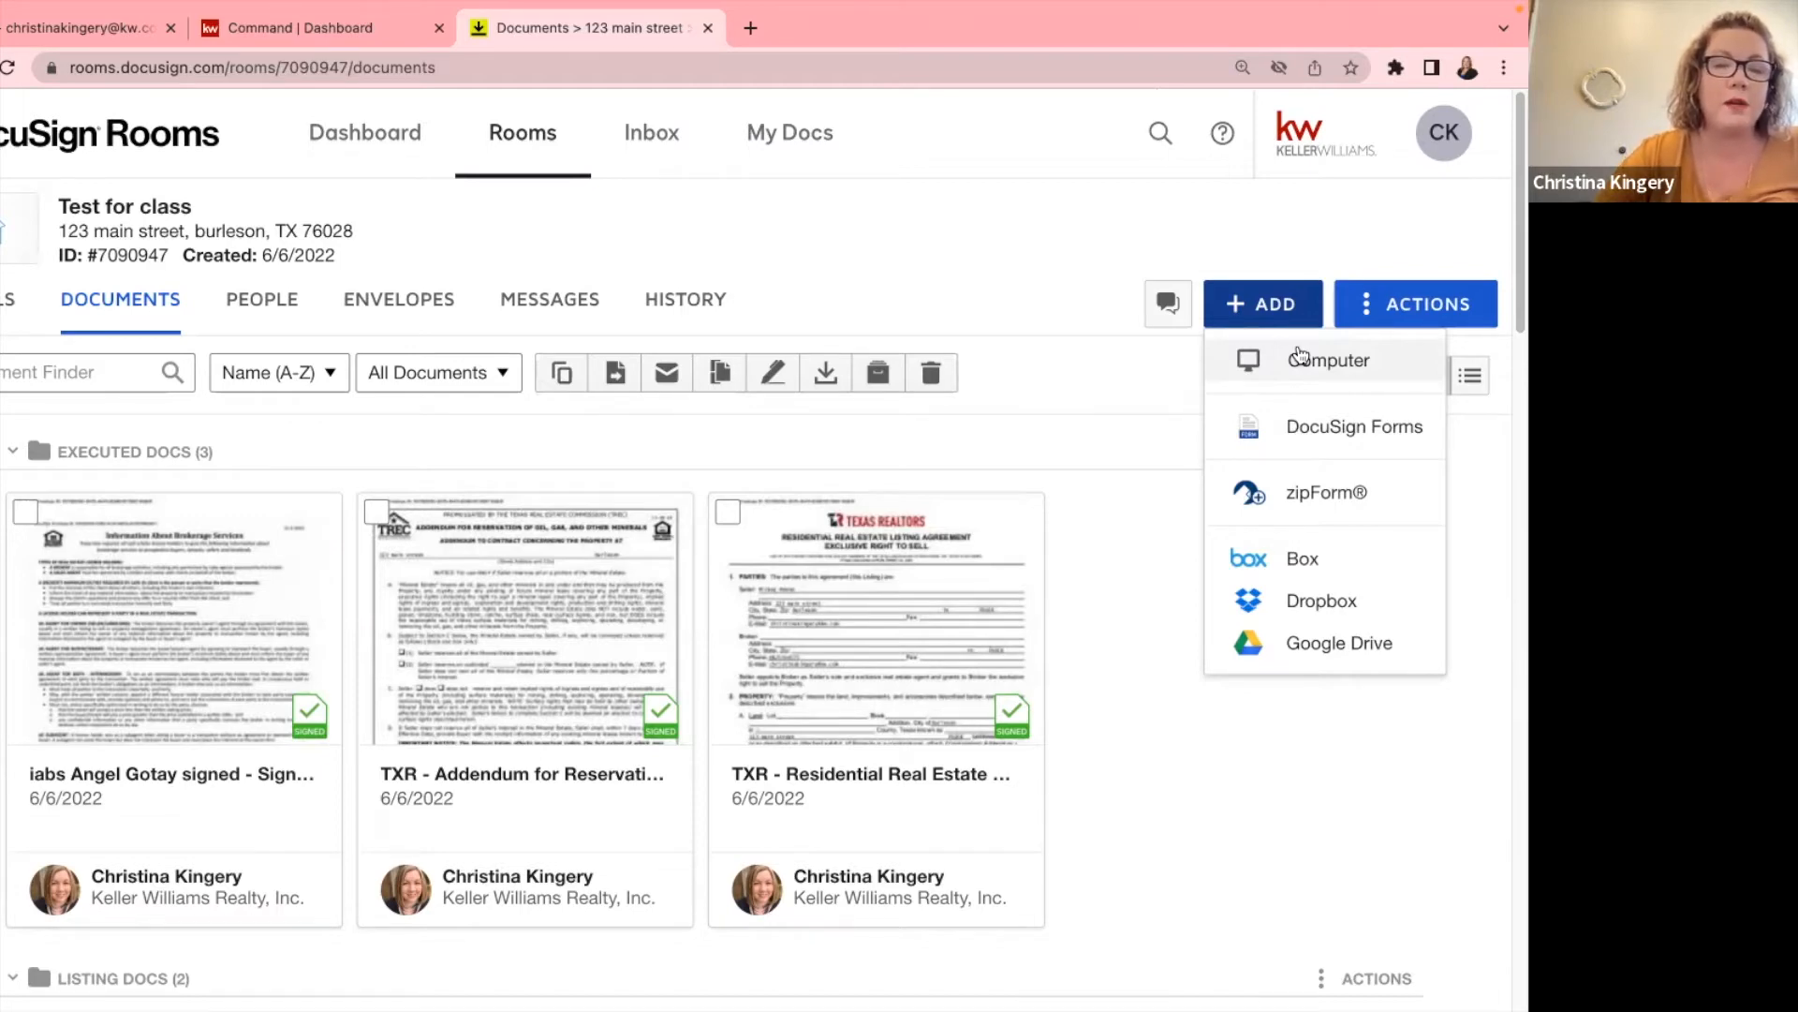
{"action": "left_click", "coordinate": [83, 28]}
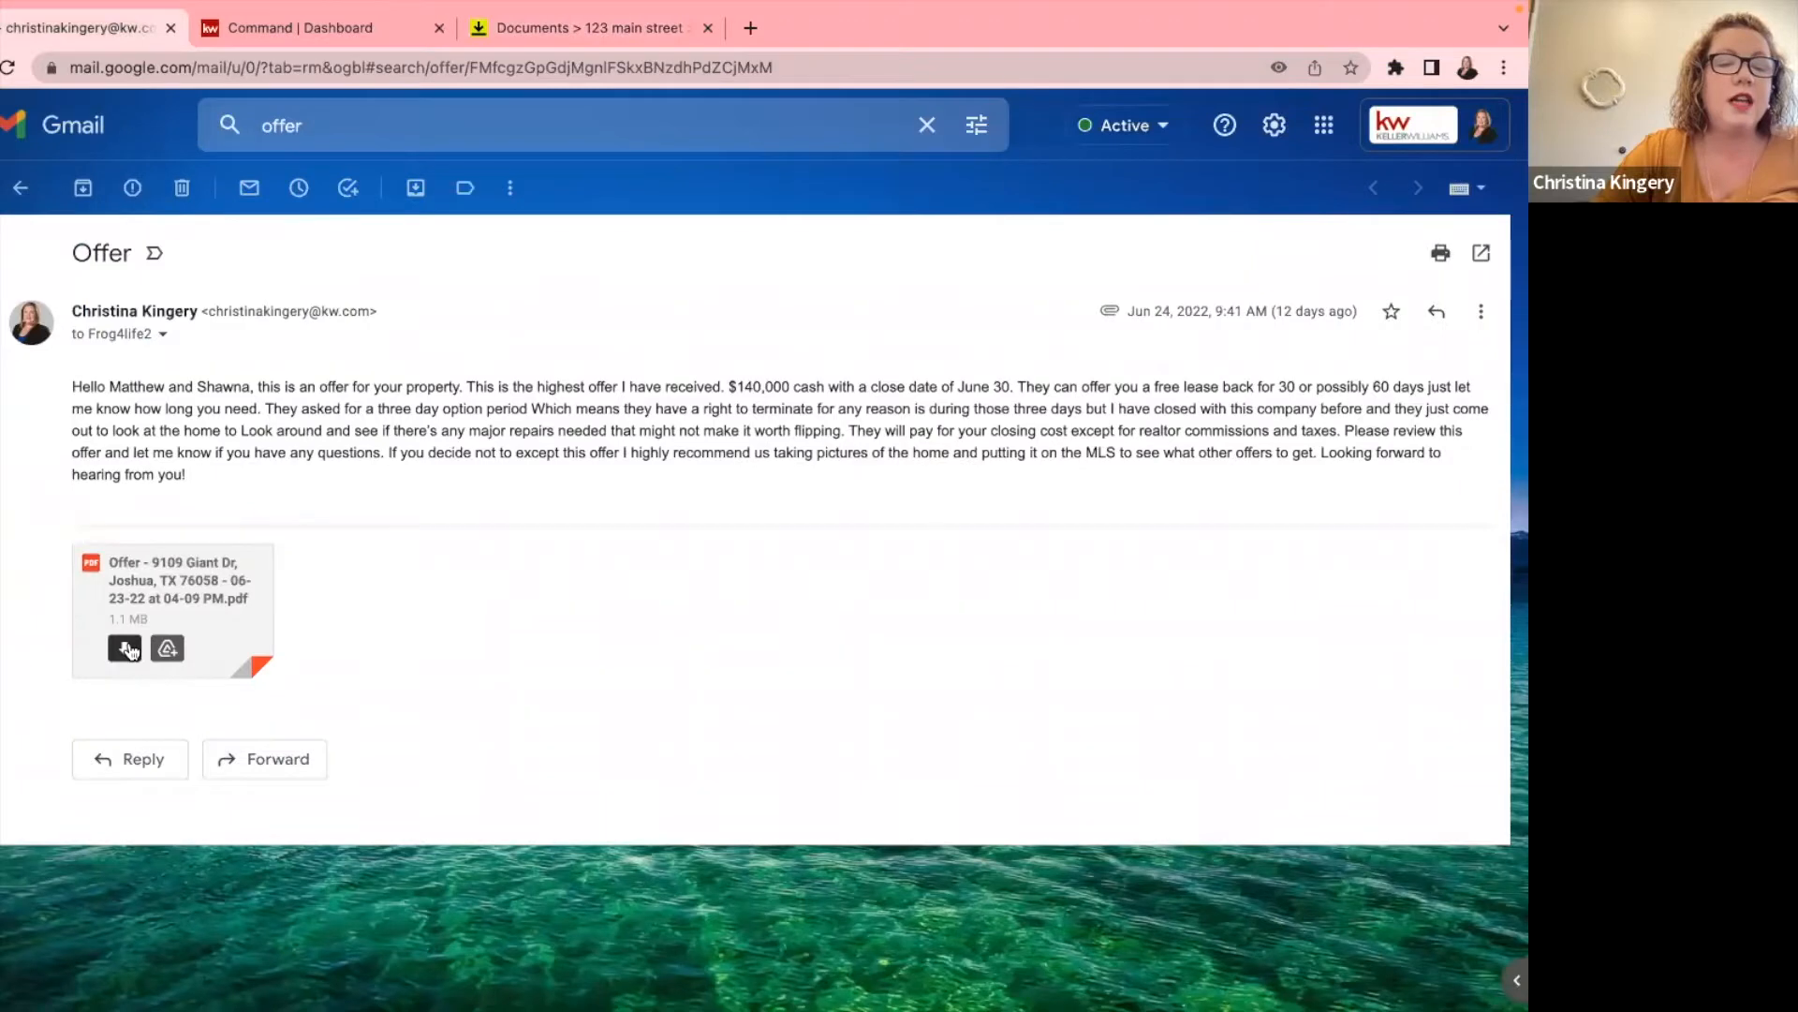
{"action": "left_click", "coordinate": [124, 648]}
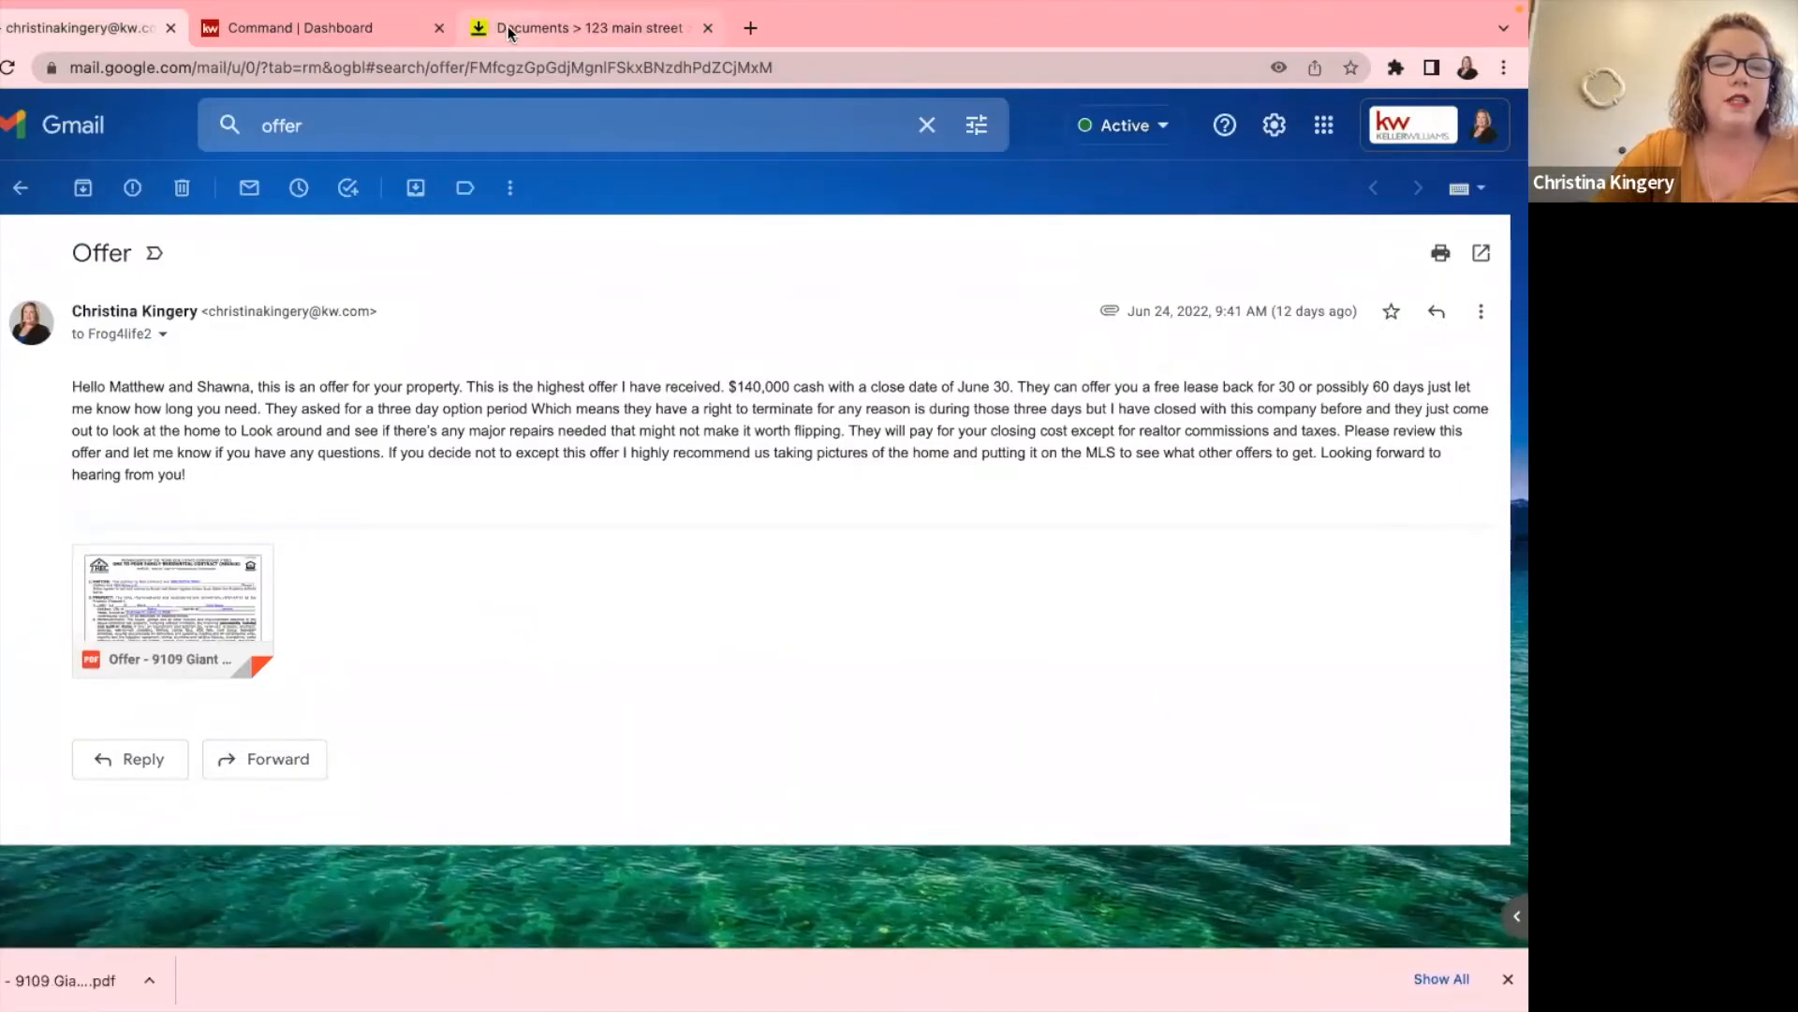
{"action": "left_click", "coordinate": [508, 27]}
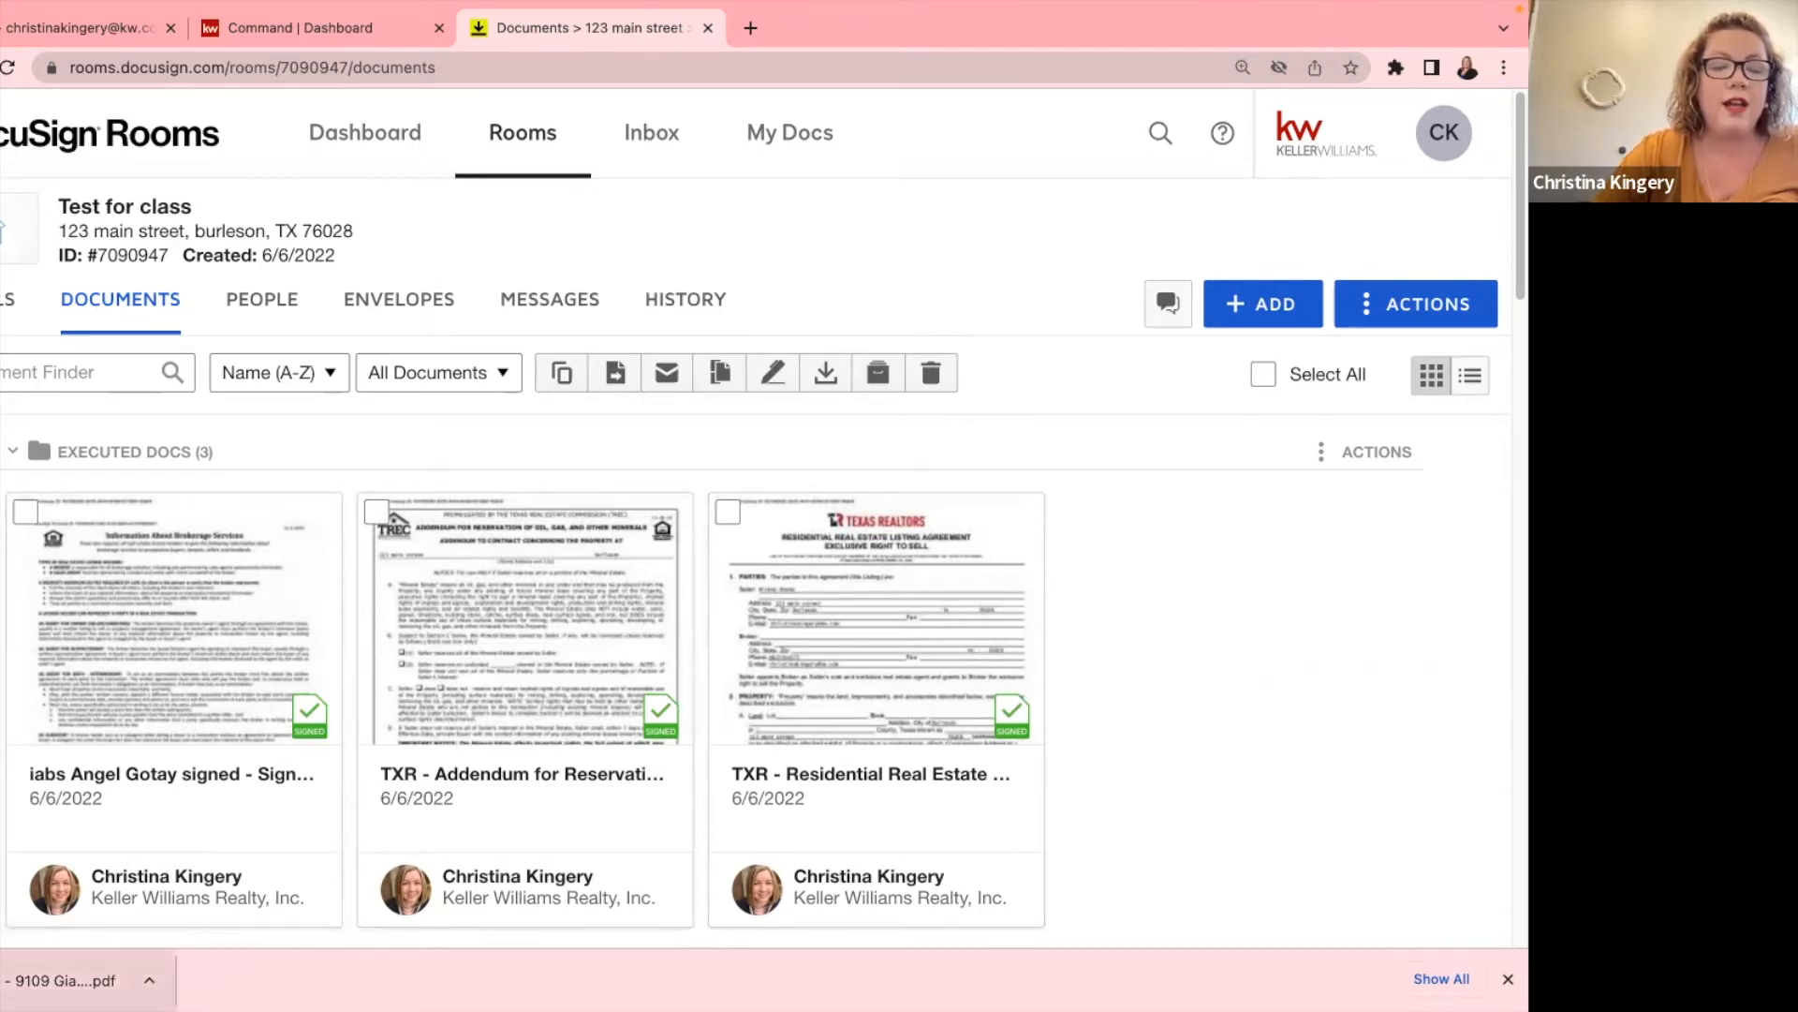
{"action": "left_click_drag", "start_coordinate": [66, 979], "coordinate": [481, 678]}
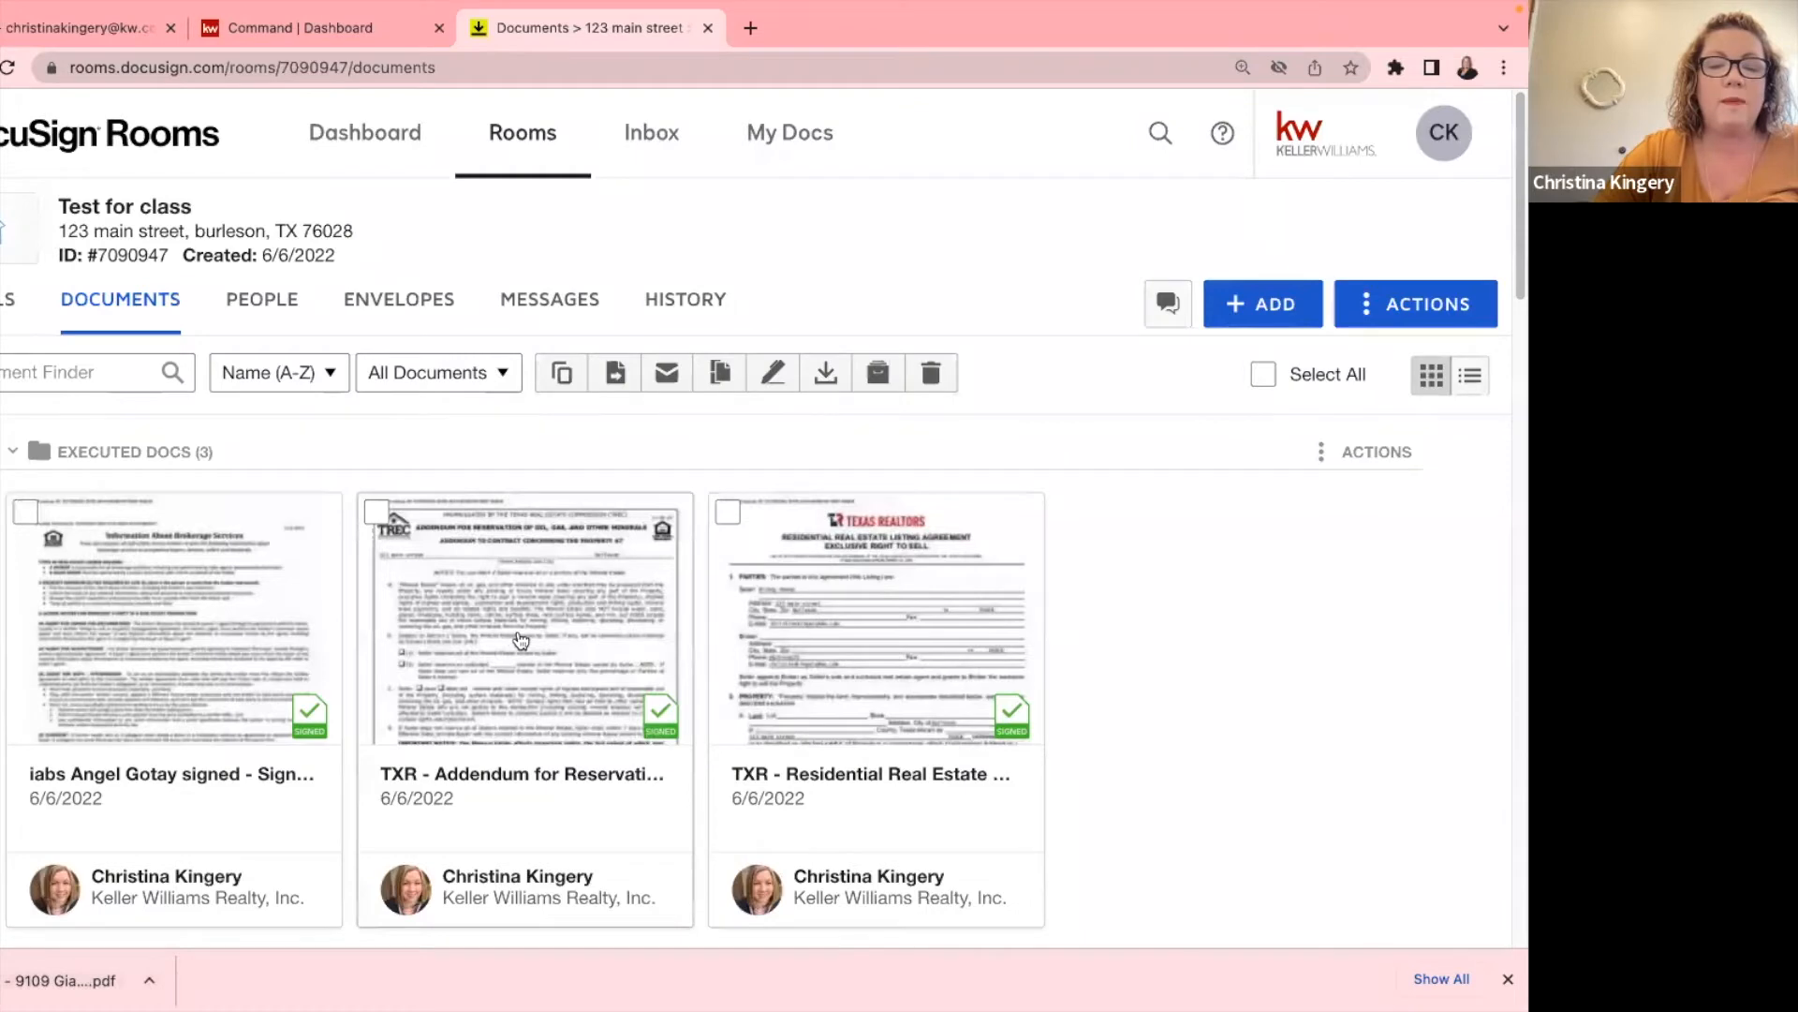
{"action": "scroll", "coordinate": [521, 640], "scroll_direction": "down", "scroll_amount": 10}
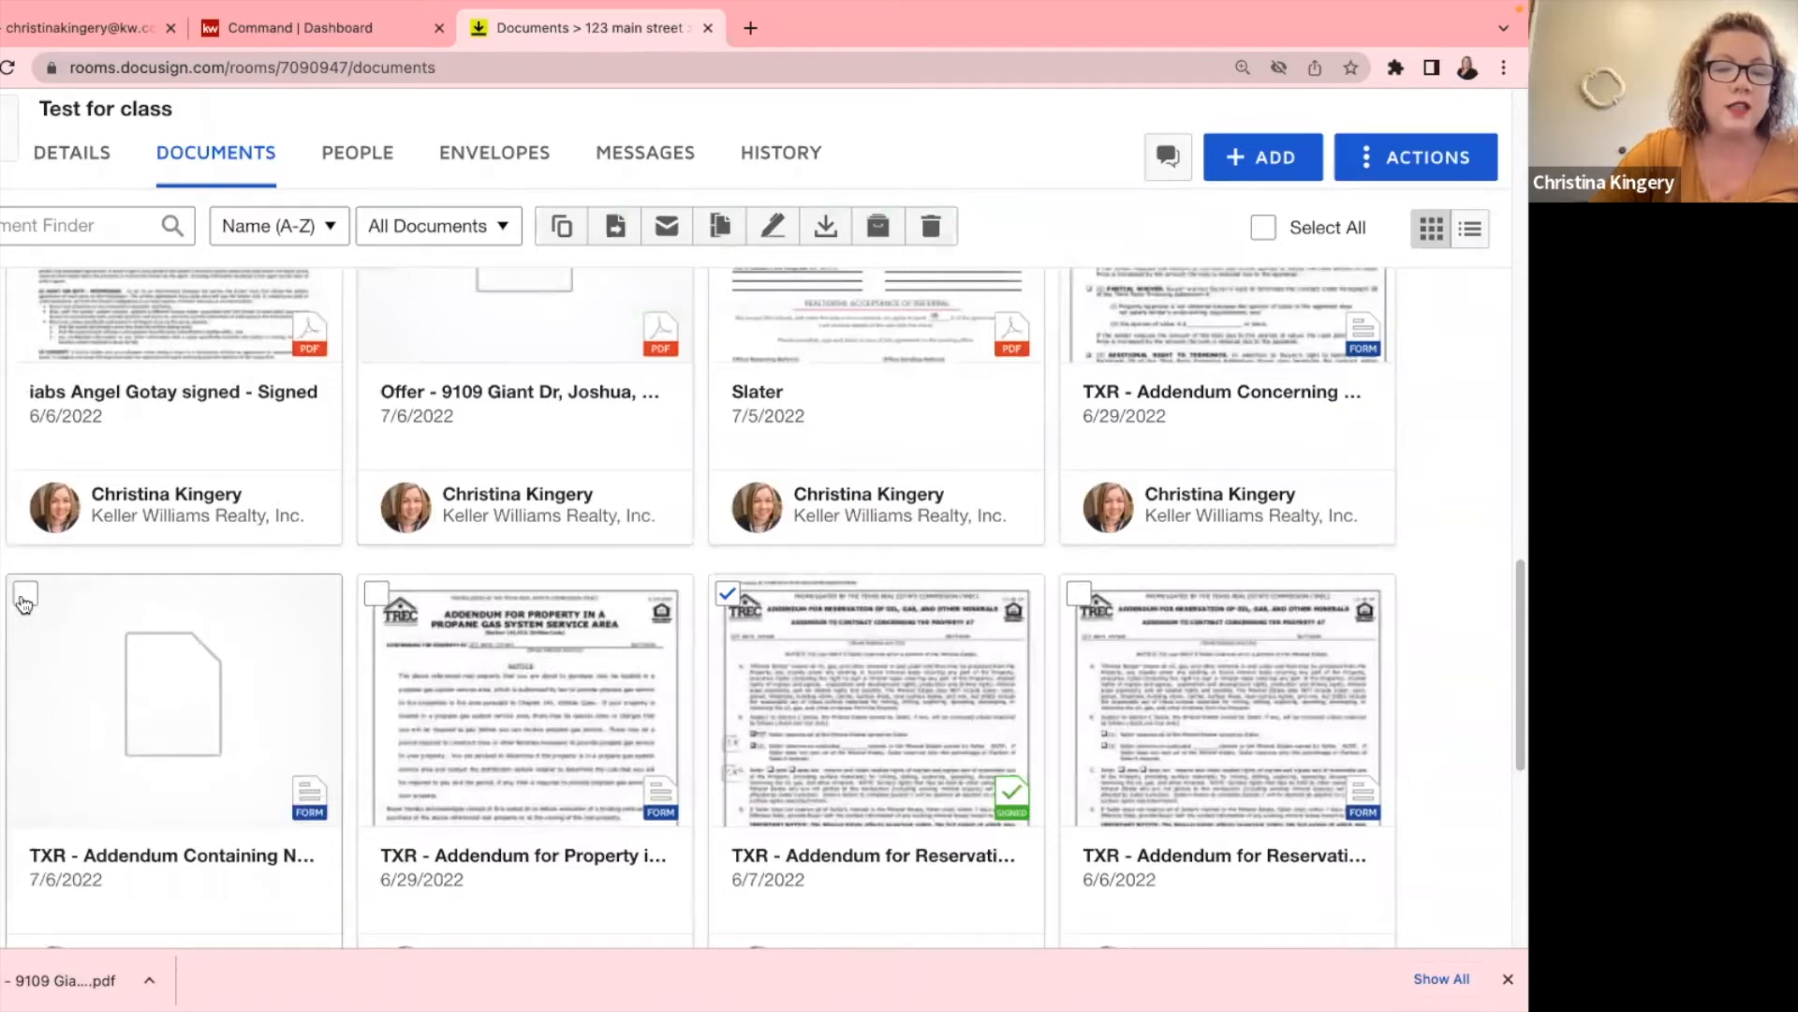
{"action": "scroll", "coordinate": [25, 599], "scroll_direction": "down", "scroll_amount": 5}
{"action": "scroll", "coordinate": [37, 613], "scroll_direction": "up", "scroll_amount": 6}
{"action": "scroll", "coordinate": [40, 615], "scroll_direction": "up", "scroll_amount": 3}
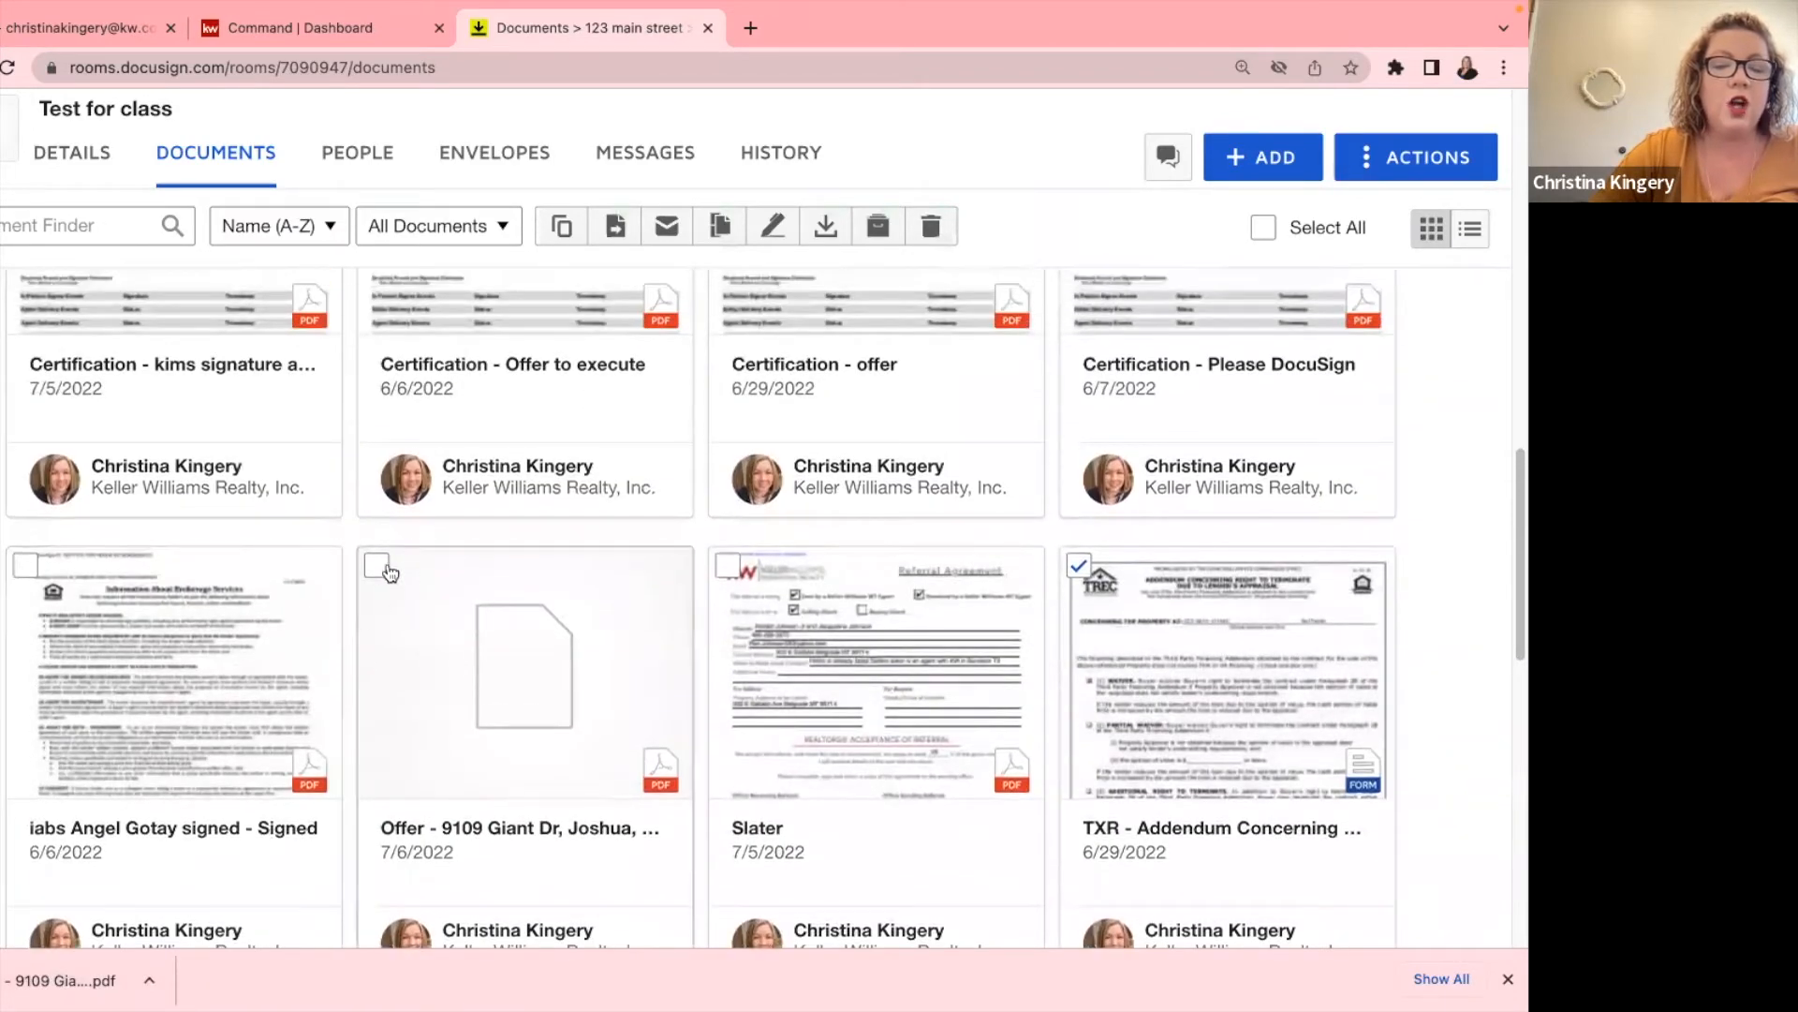
{"action": "left_click", "coordinate": [377, 569]}
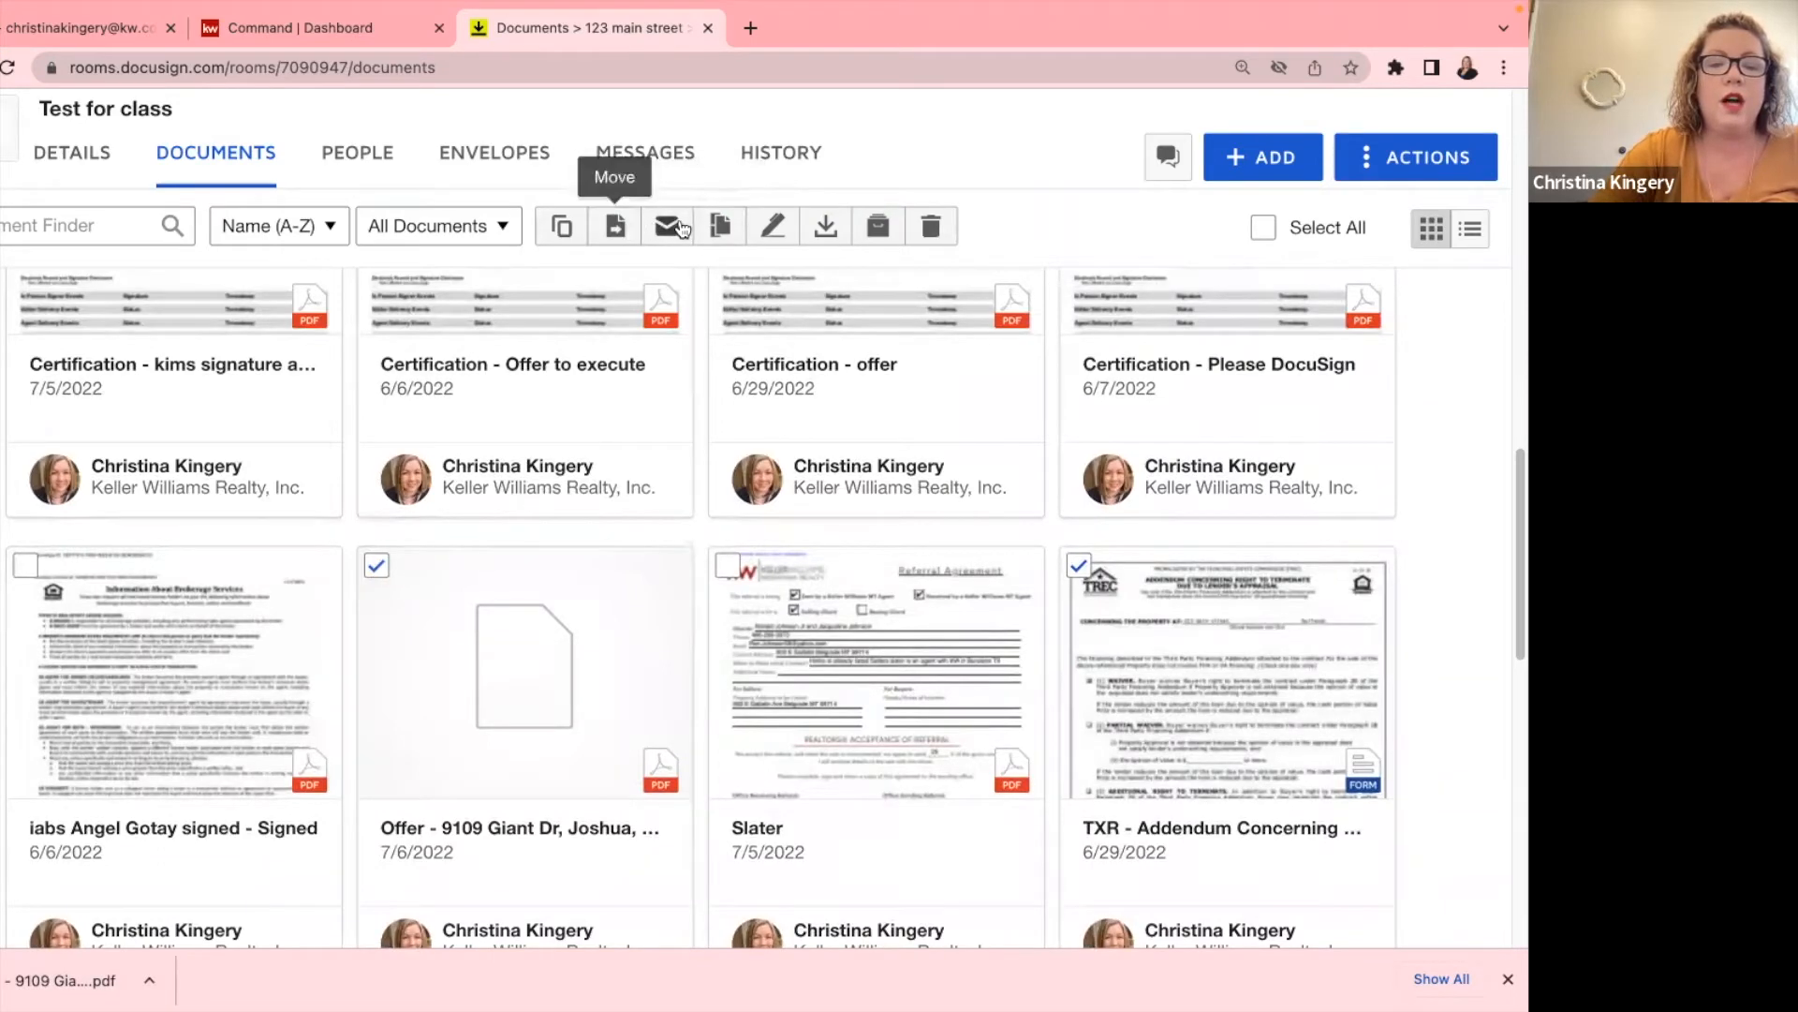
Create a new envelope from the chosen documents and begin replacing its envelope name.
{"action": "left_click", "coordinate": [774, 228]}
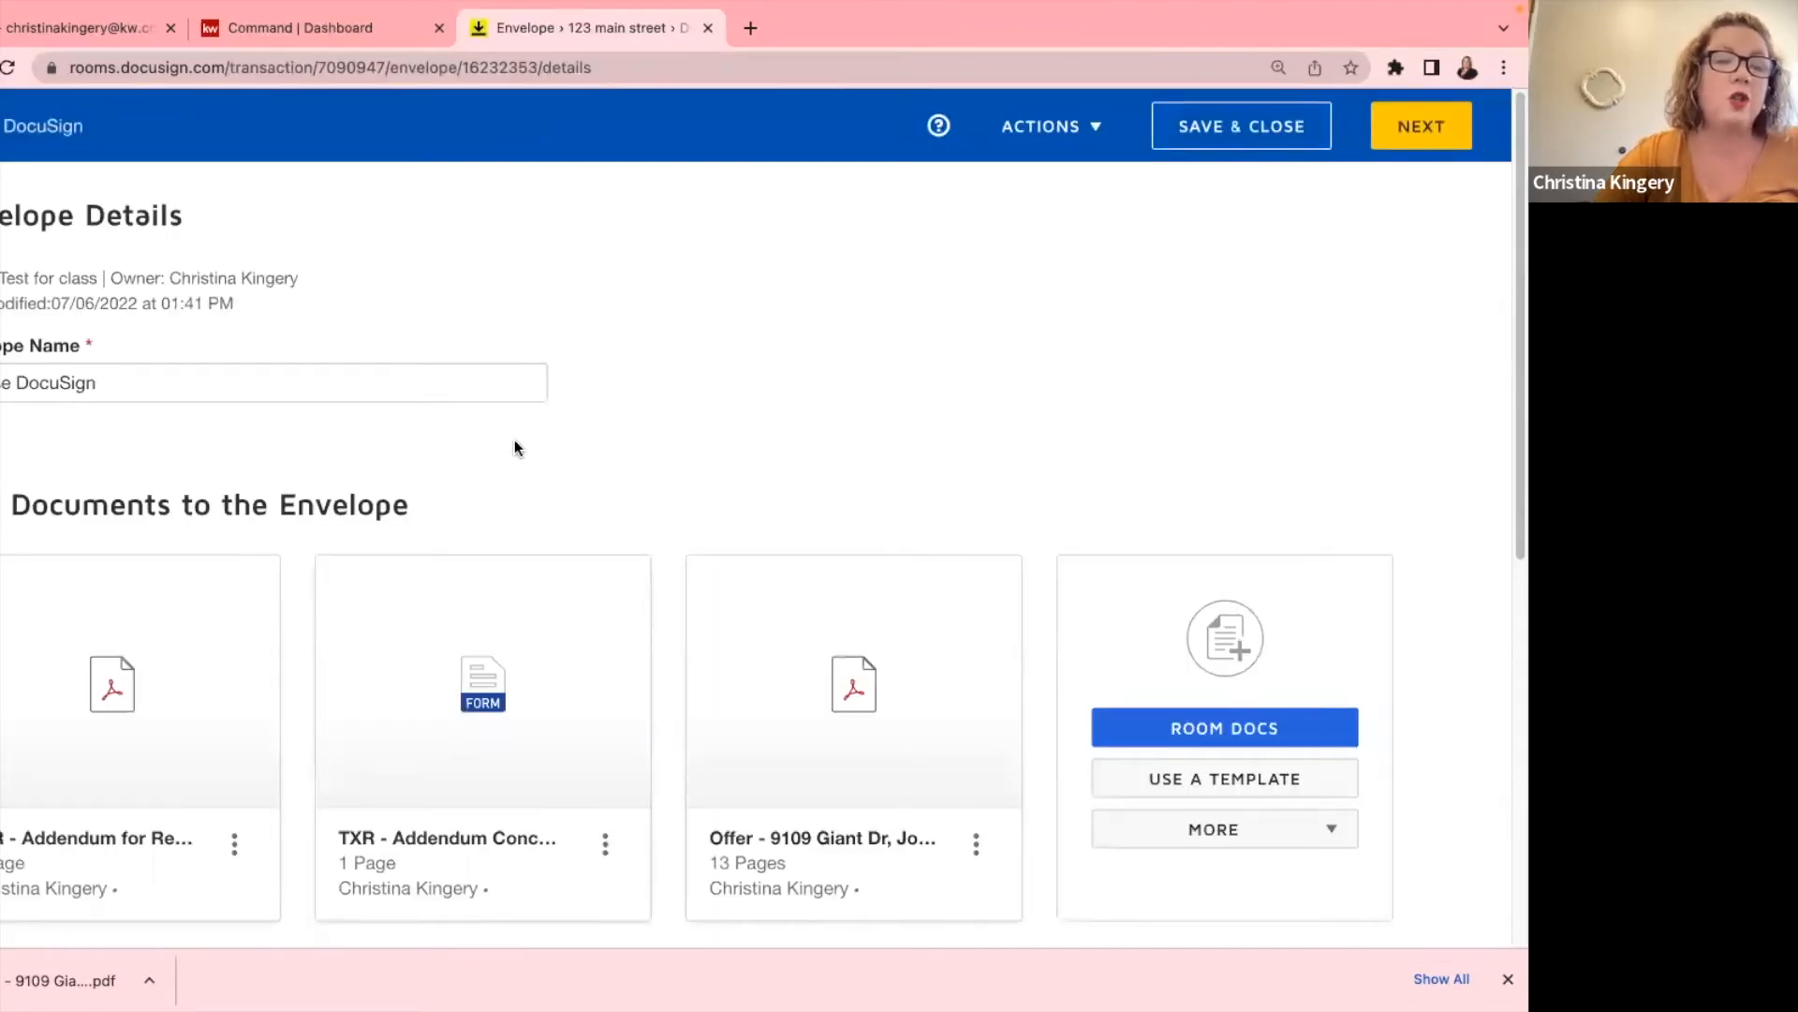
{"action": "triple_click", "coordinate": [167, 384]}
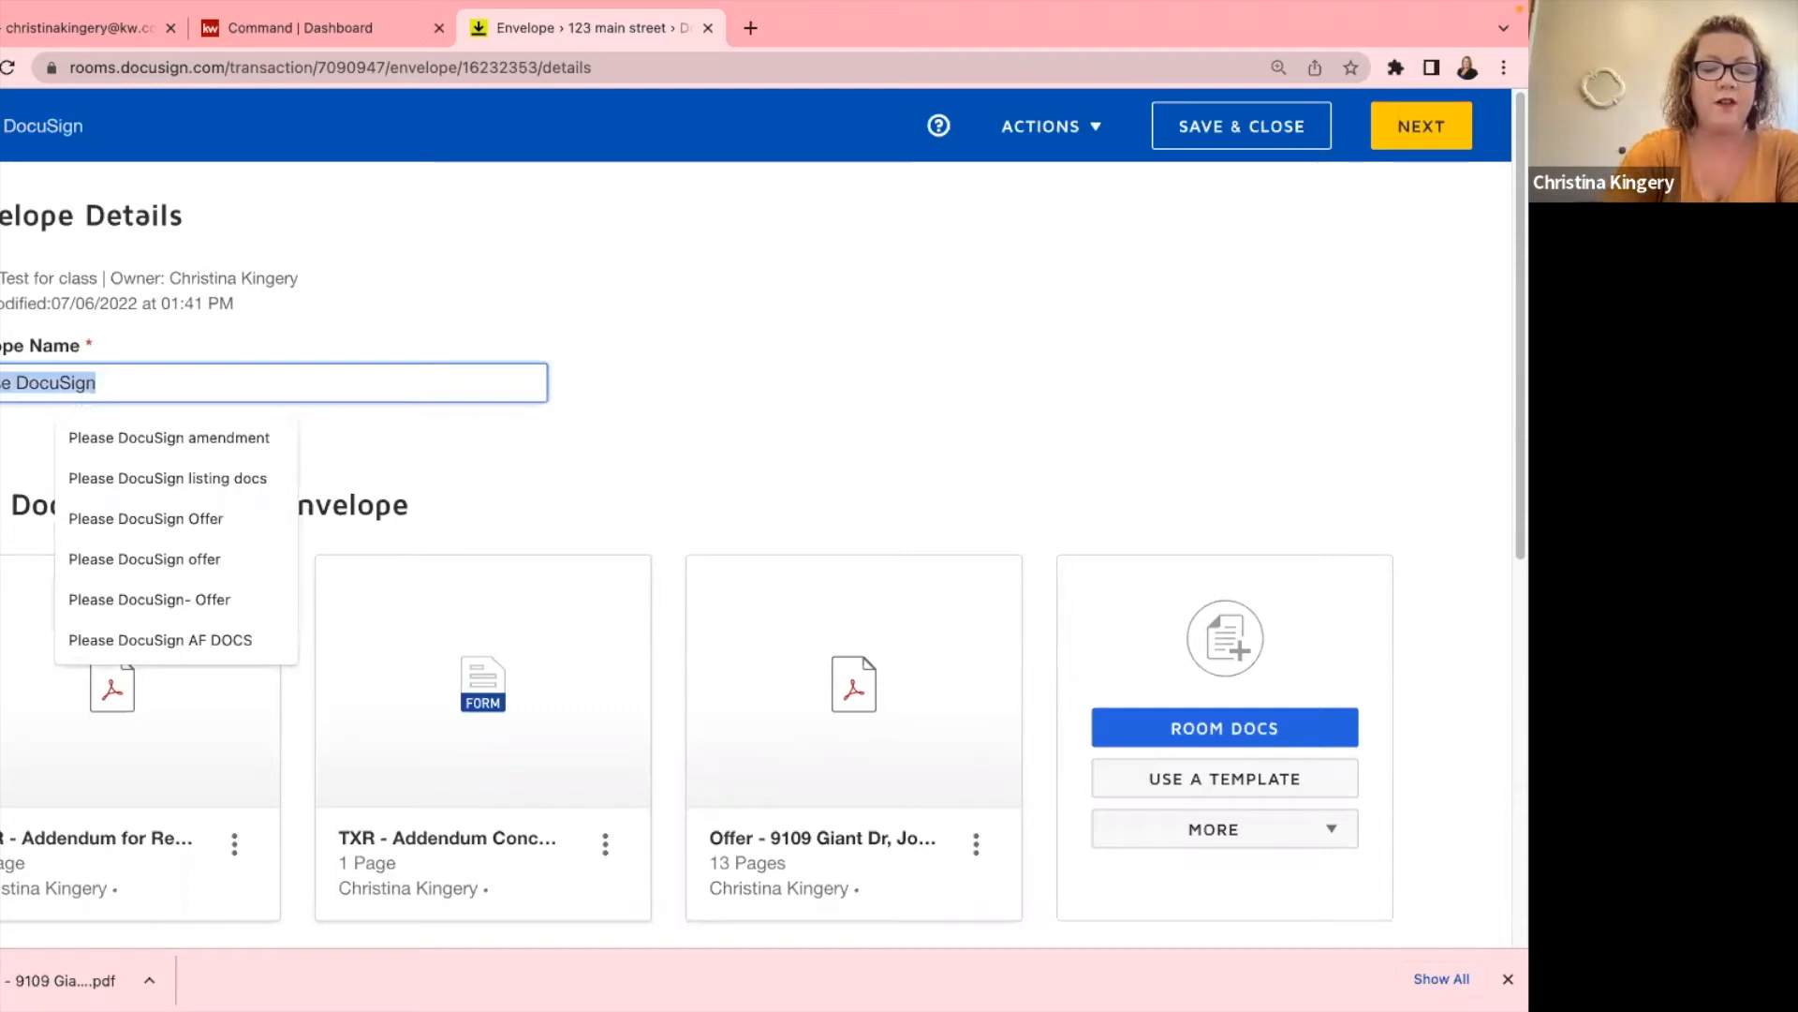
{"action": "type", "text": "O"}
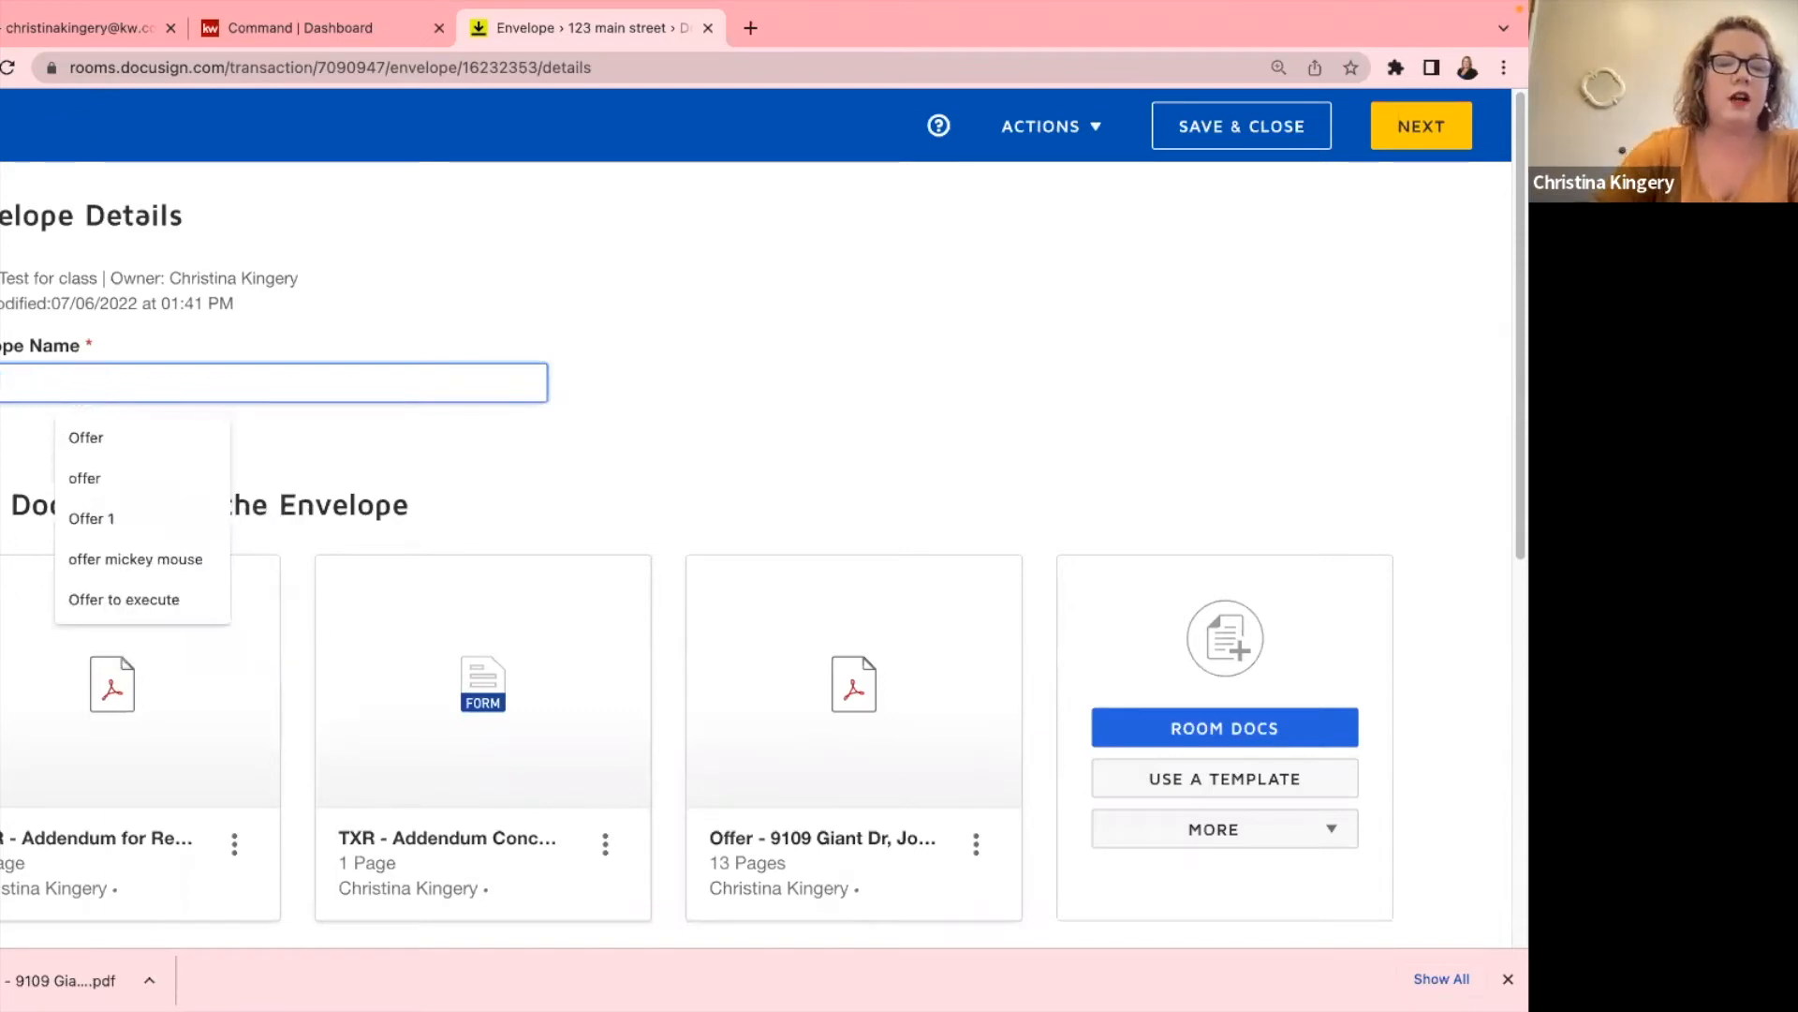
{"action": "scroll", "coordinate": [101, 553], "scroll_direction": "down", "scroll_amount": 5}
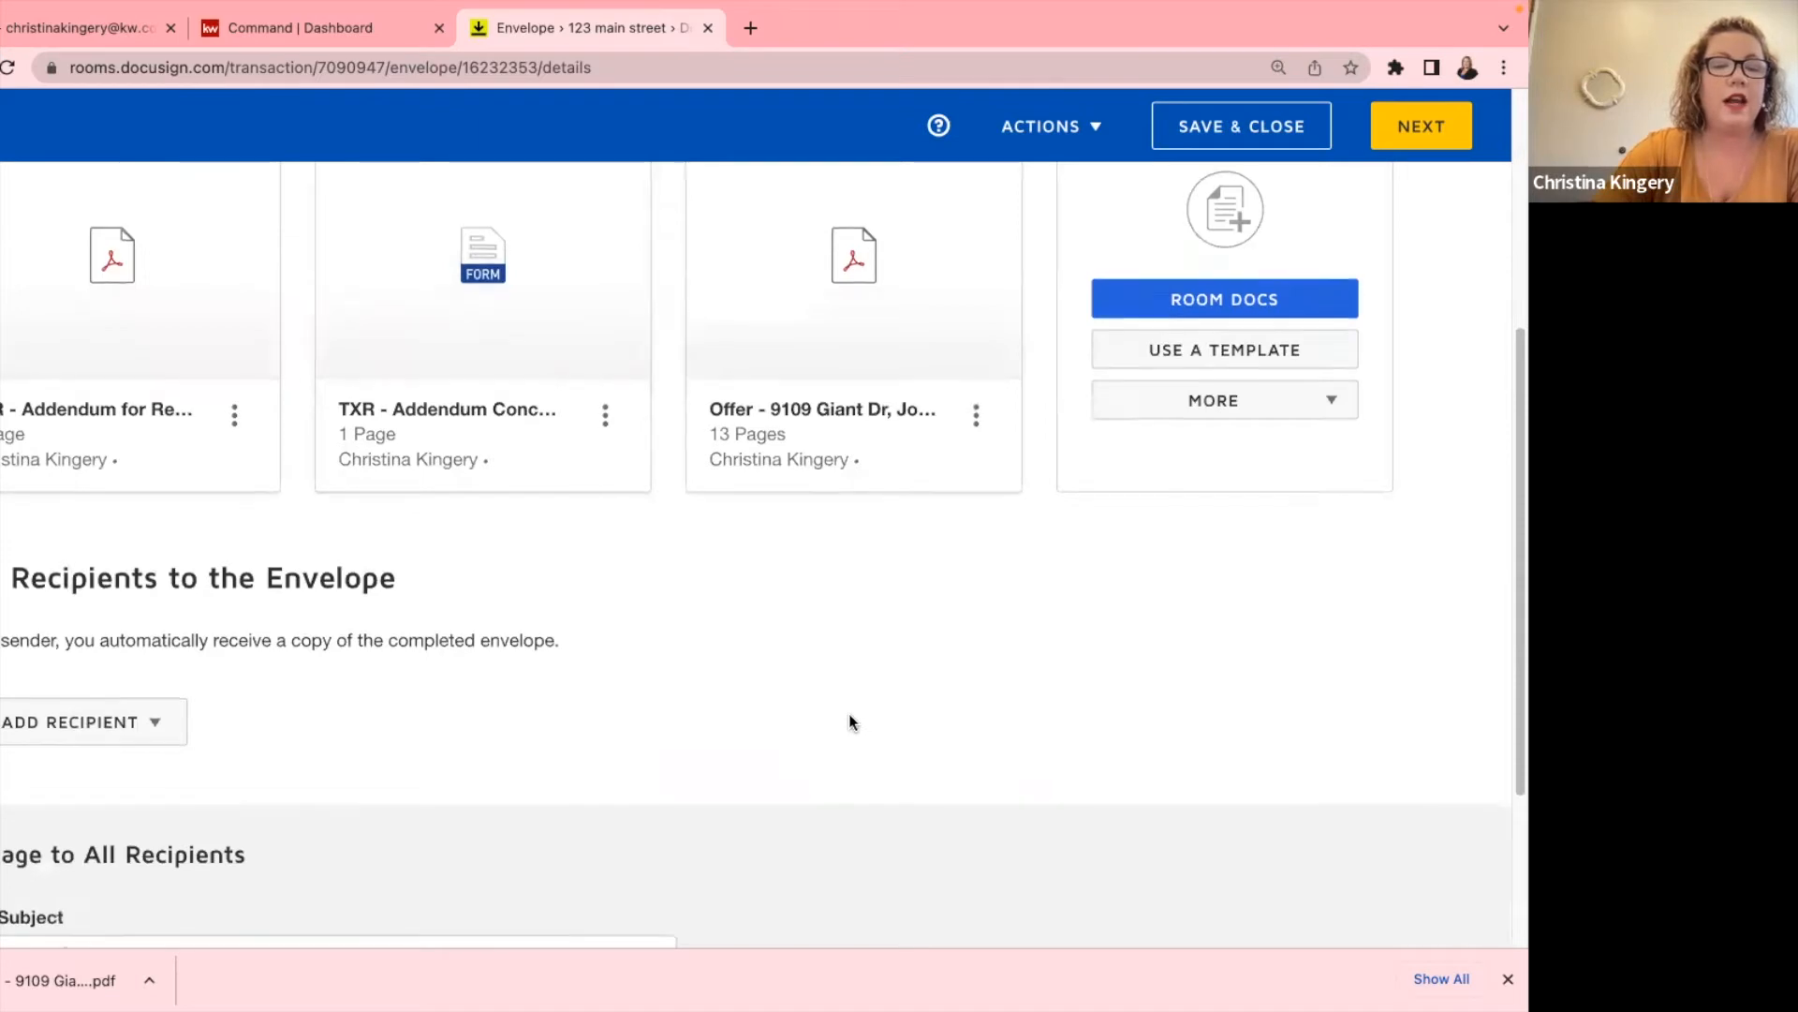
{"action": "scroll", "coordinate": [852, 721], "scroll_direction": "down", "scroll_amount": 1}
{"action": "scroll", "coordinate": [853, 722], "scroll_direction": "up", "scroll_amount": 3}
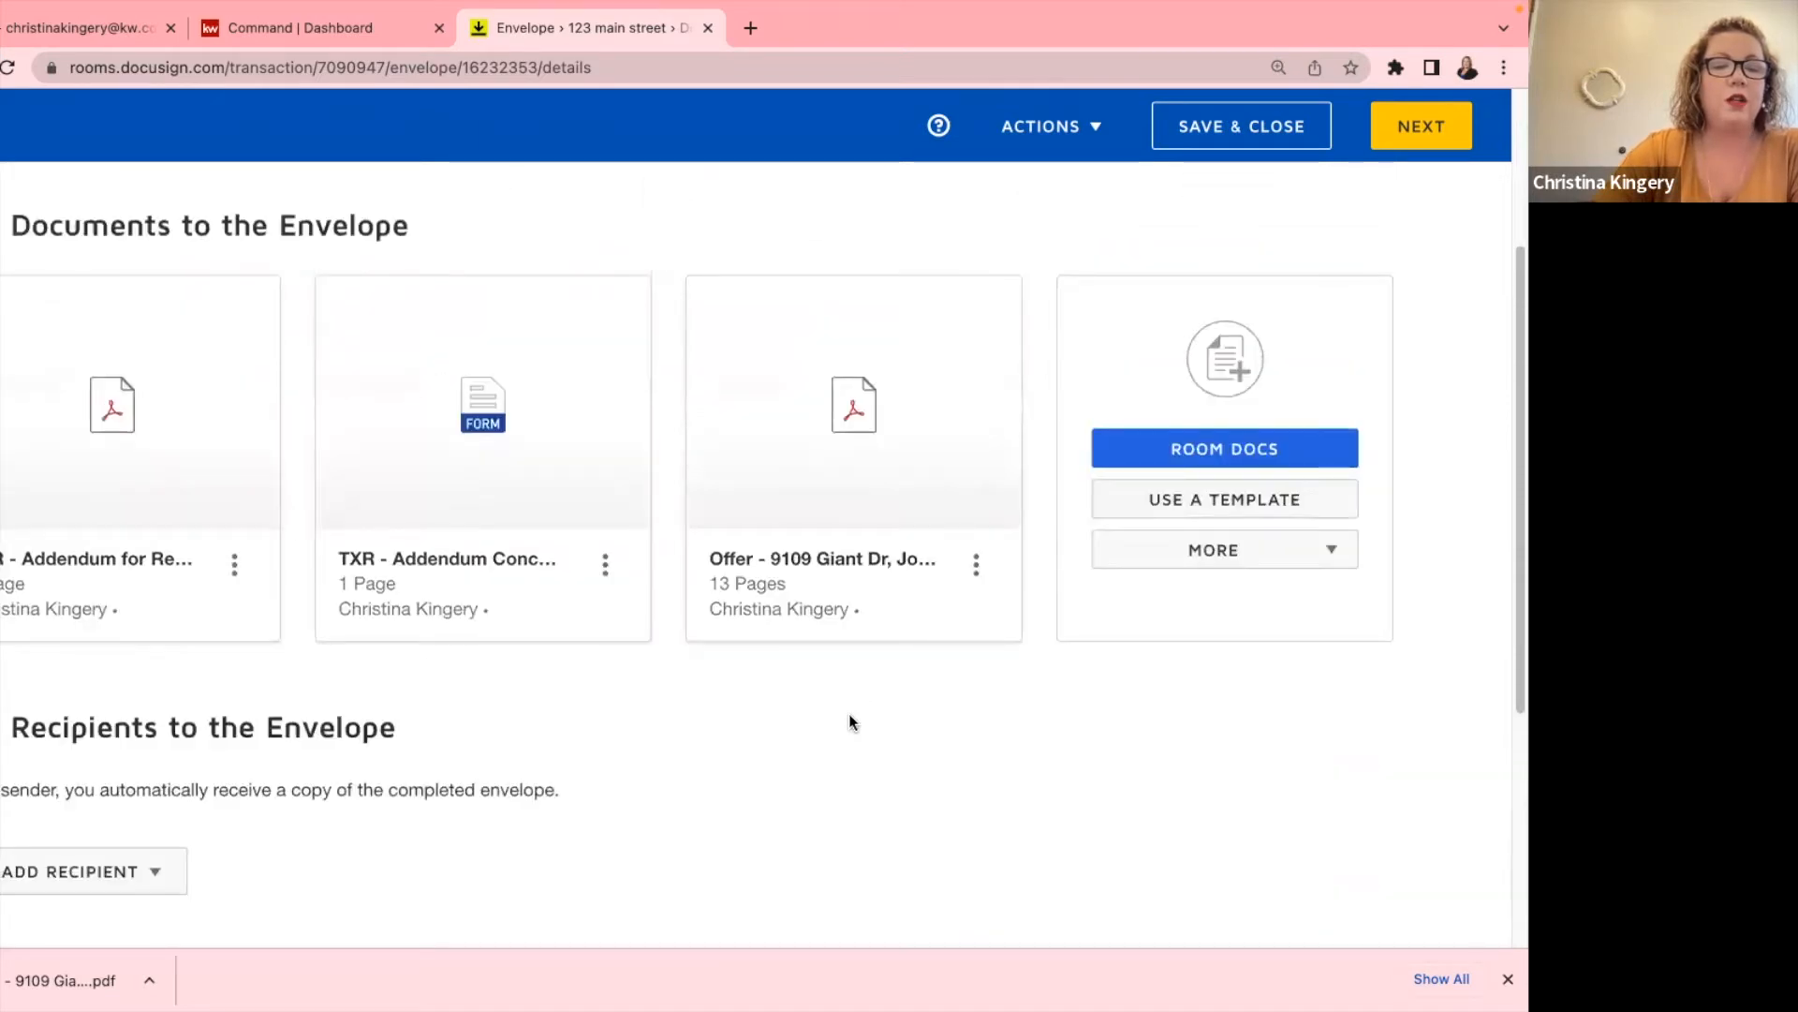
{"action": "scroll", "coordinate": [570, 732], "scroll_direction": "down", "scroll_amount": 2}
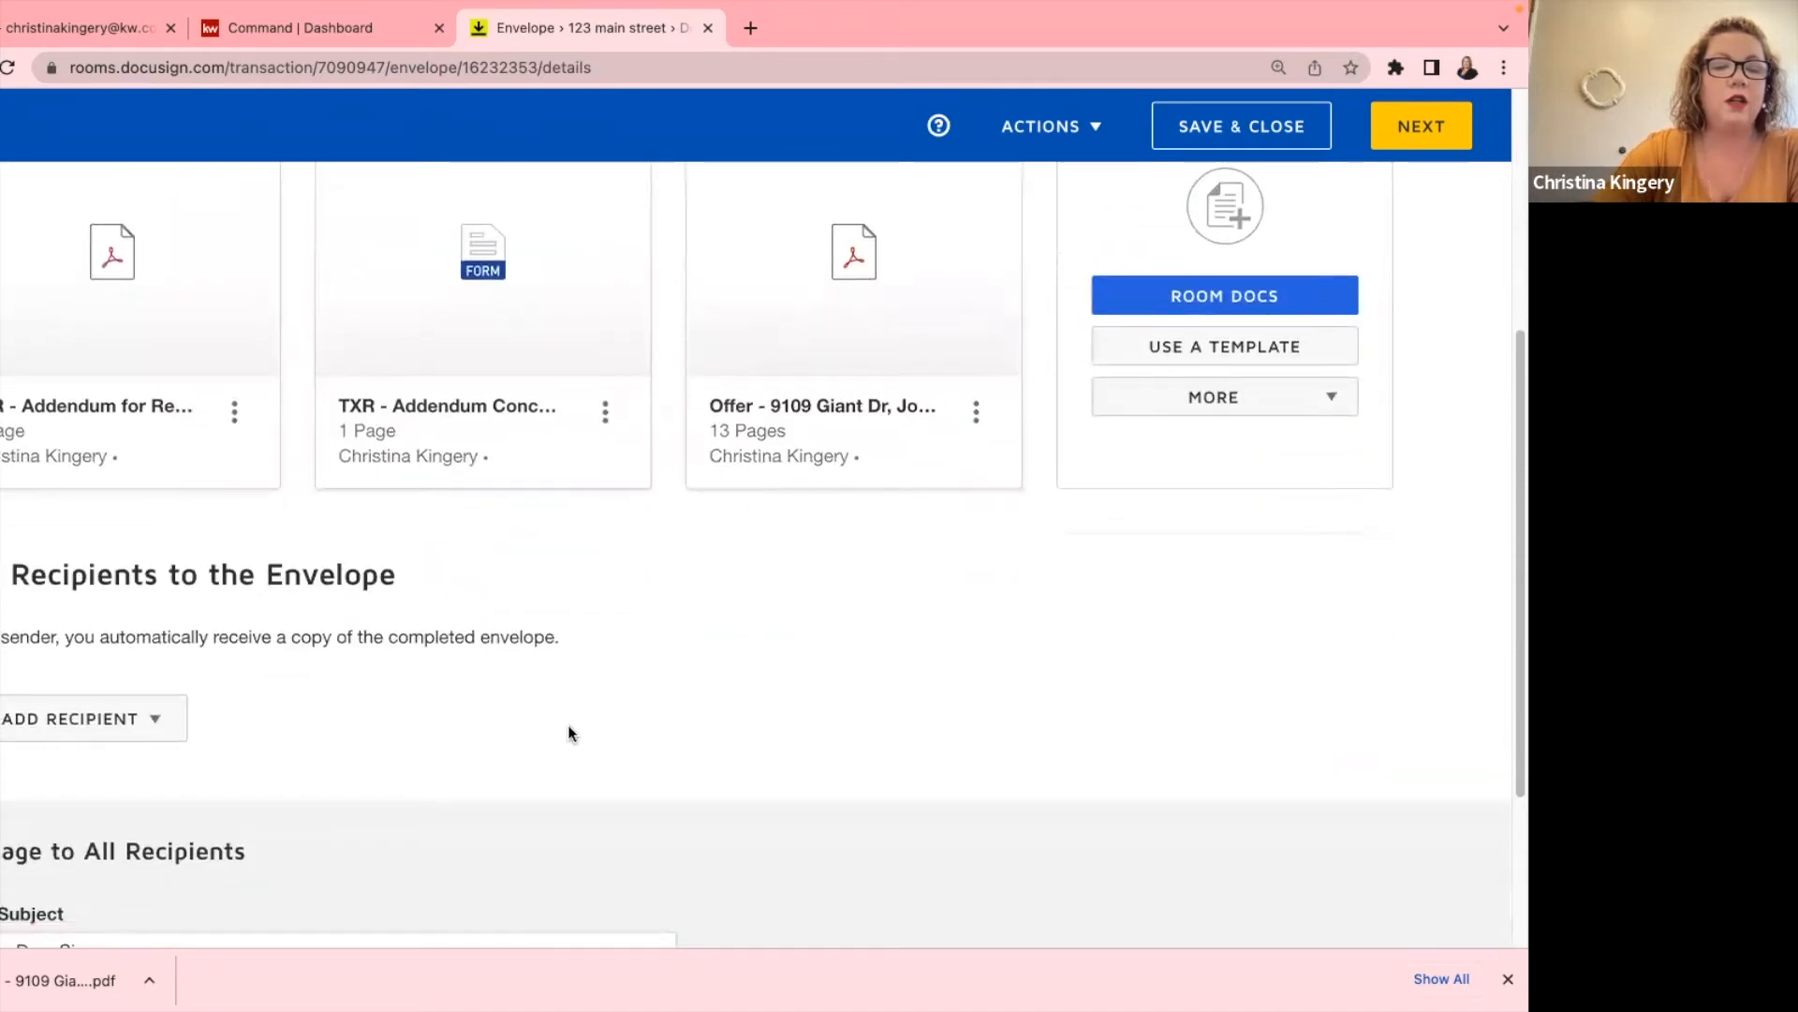
{"action": "scroll", "coordinate": [128, 659], "scroll_direction": "up", "scroll_amount": 5}
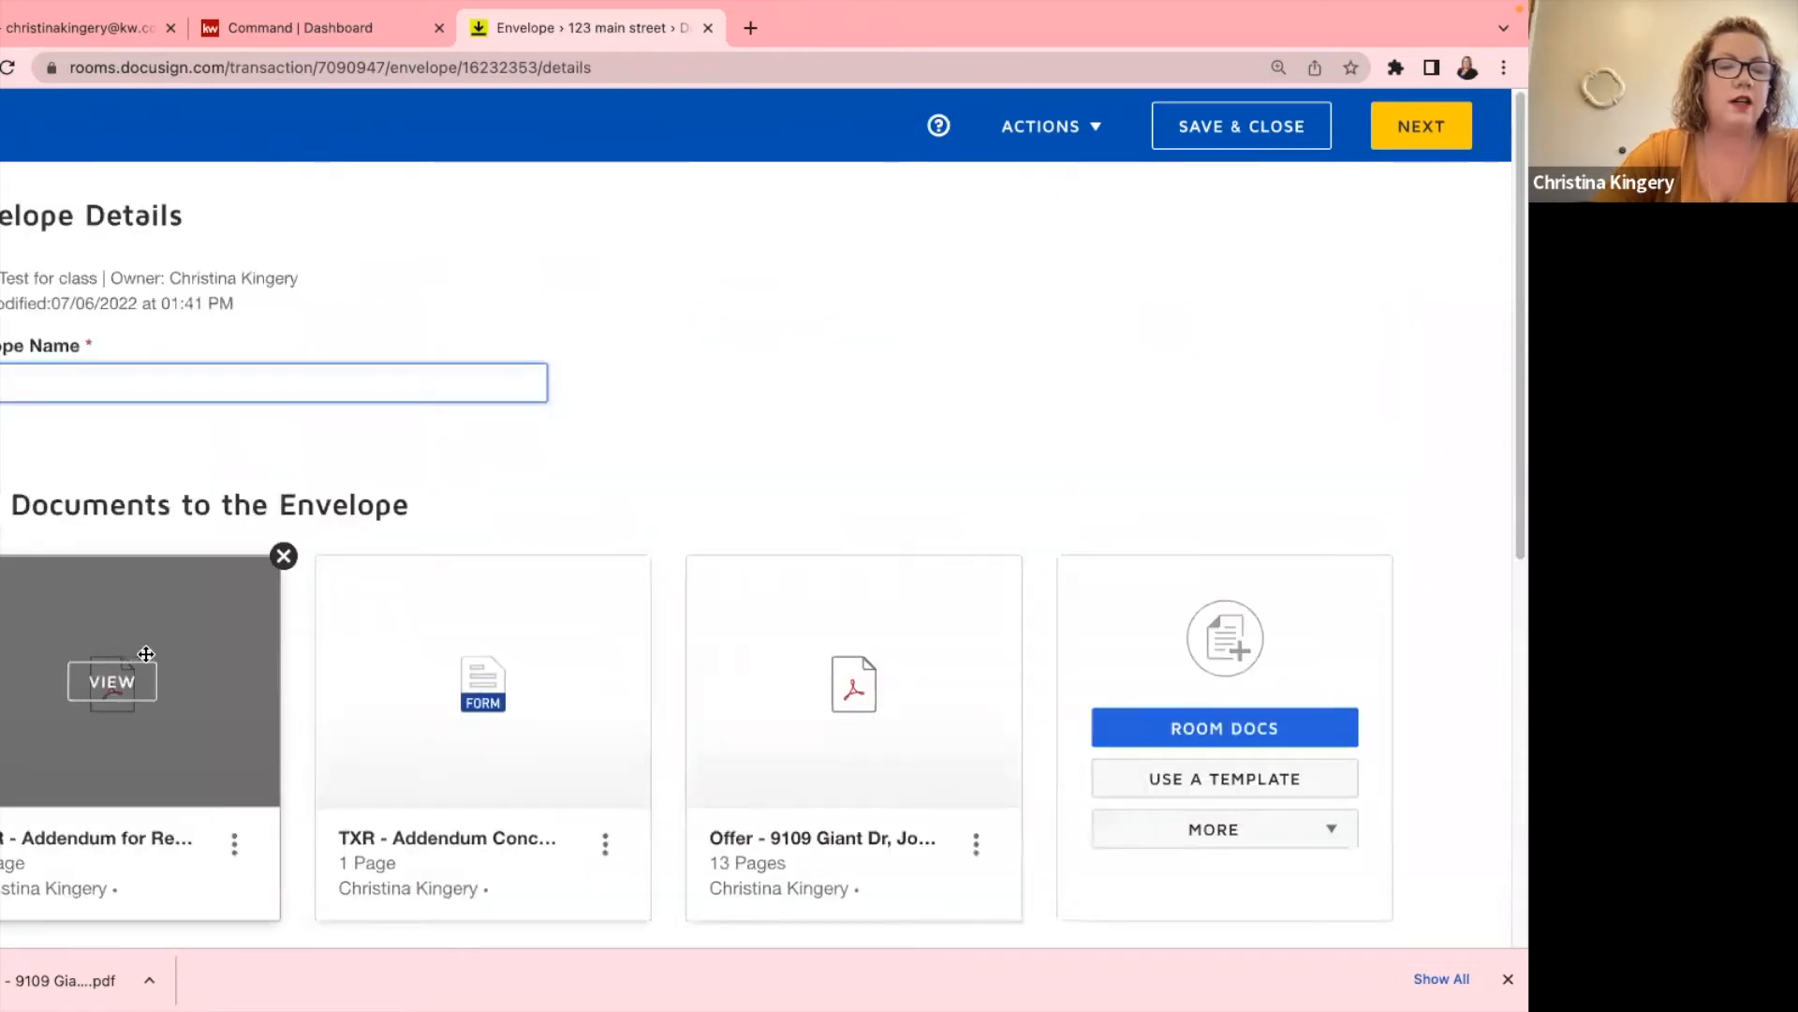
{"action": "left_click", "coordinate": [655, 558]}
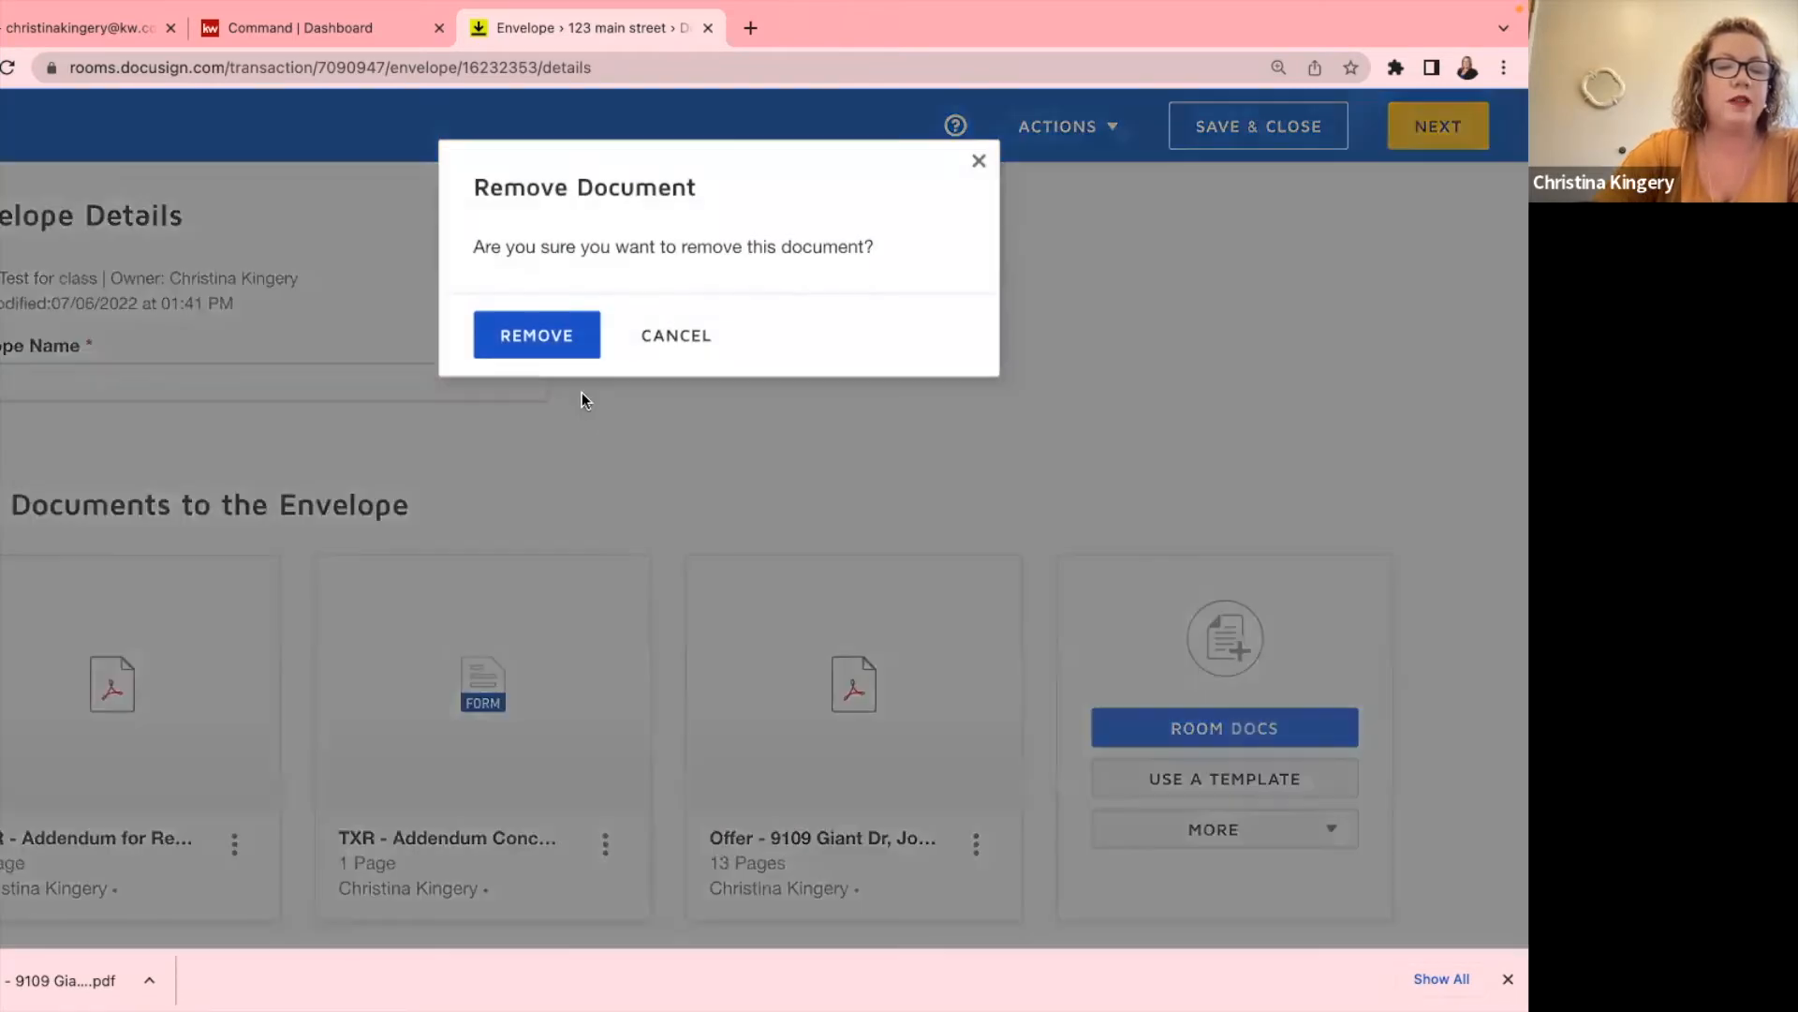
{"action": "left_click", "coordinate": [573, 337]}
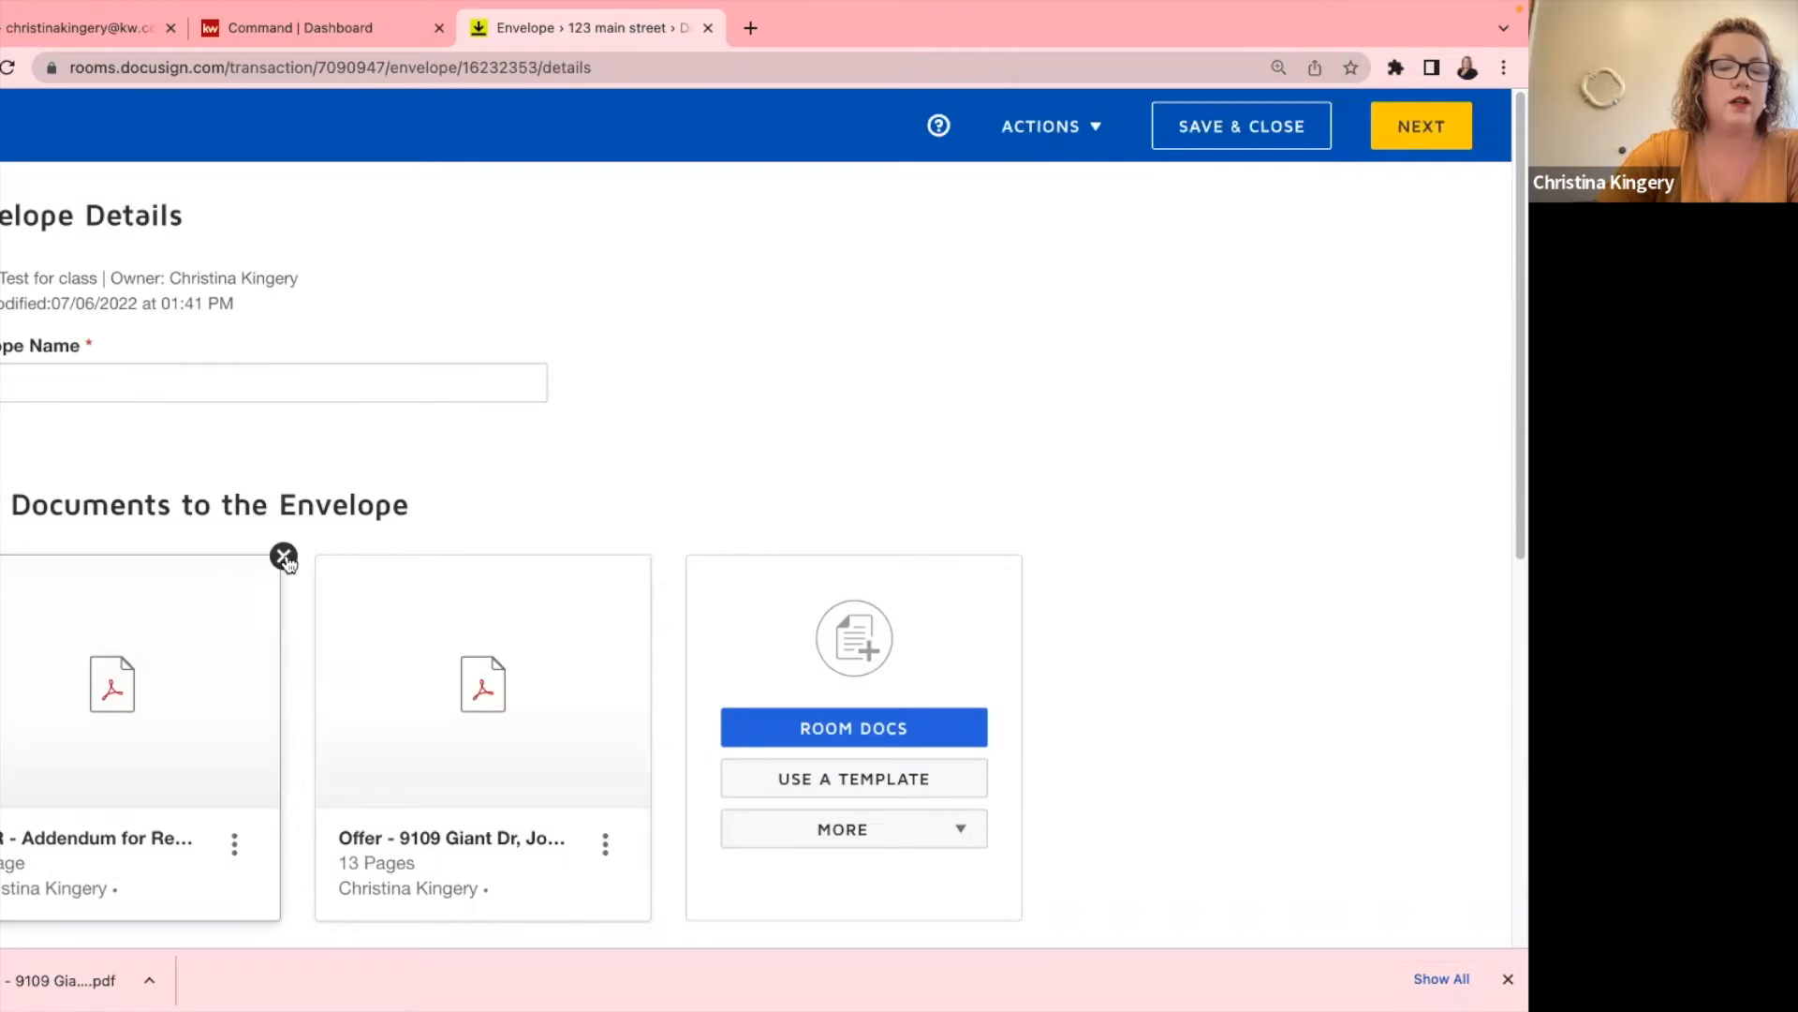
{"action": "left_click", "coordinate": [284, 557]}
{"action": "left_click", "coordinate": [555, 347]}
{"action": "scroll", "coordinate": [156, 728], "scroll_direction": "down", "scroll_amount": 4}
{"action": "scroll", "coordinate": [156, 728], "scroll_direction": "down", "scroll_amount": 2}
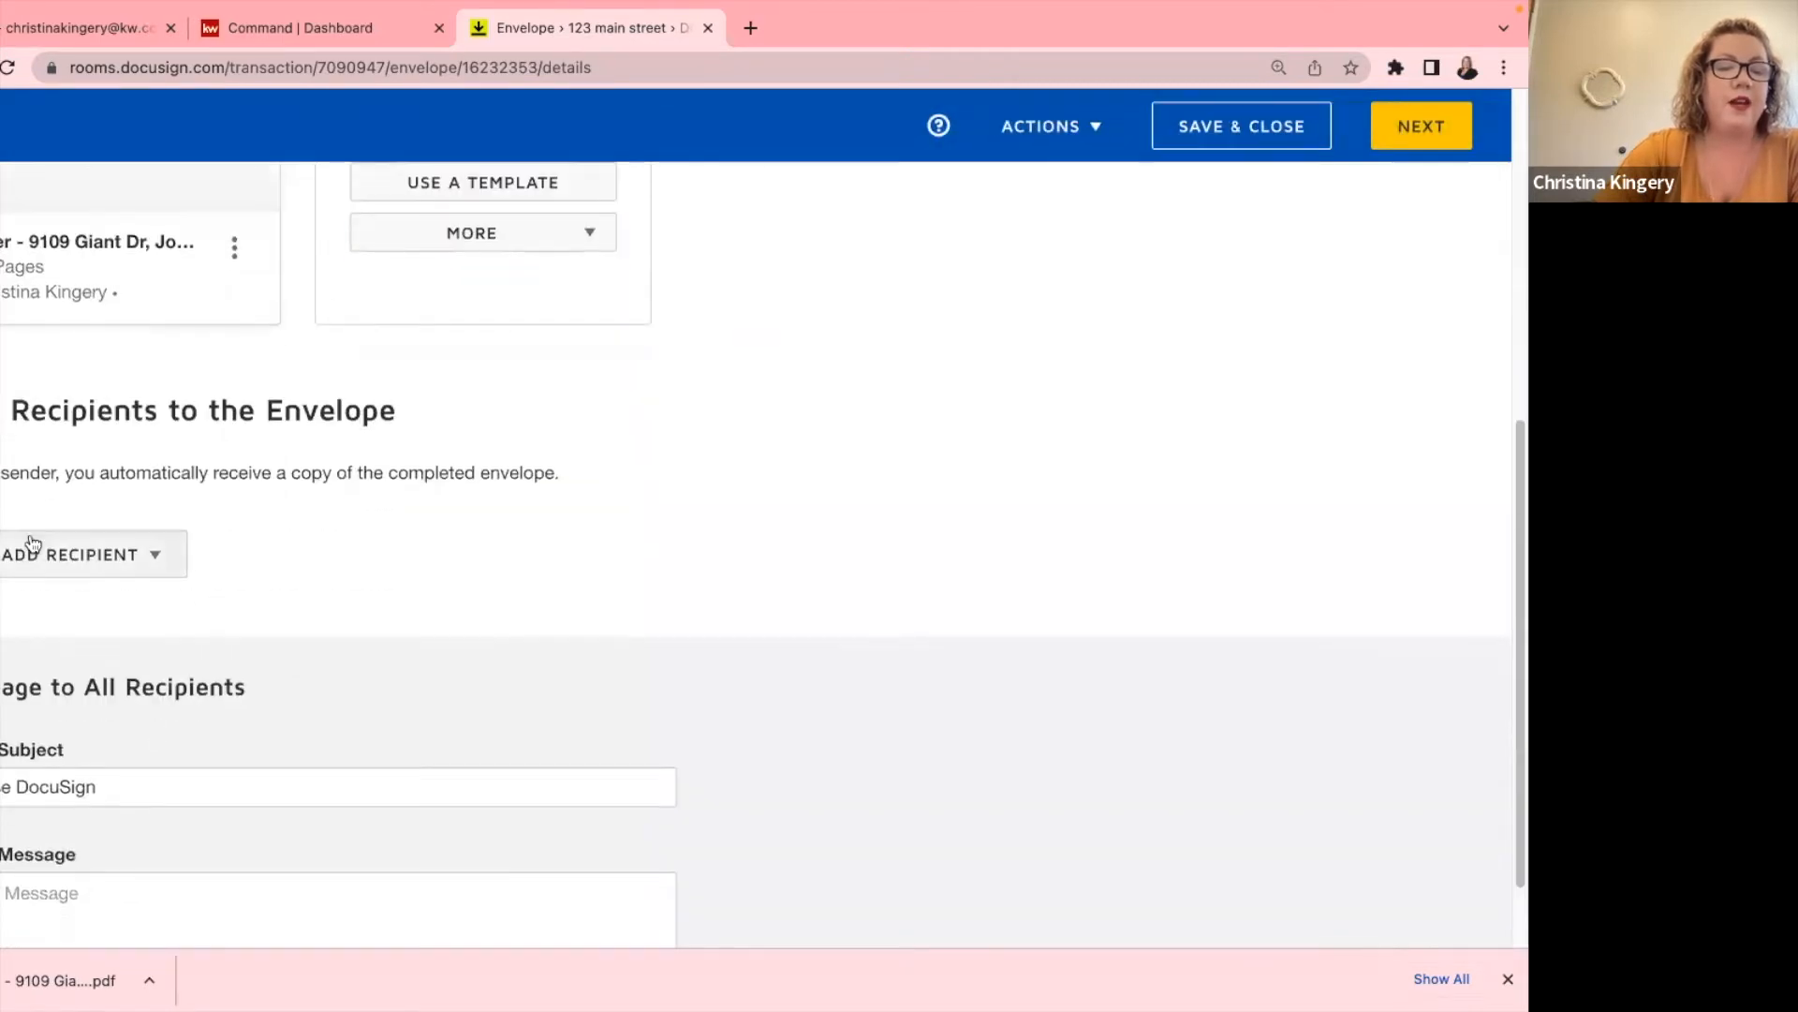
Add the Seller 1 and Seller 2 room participants as signing recipients.
{"action": "left_click", "coordinate": [56, 555]}
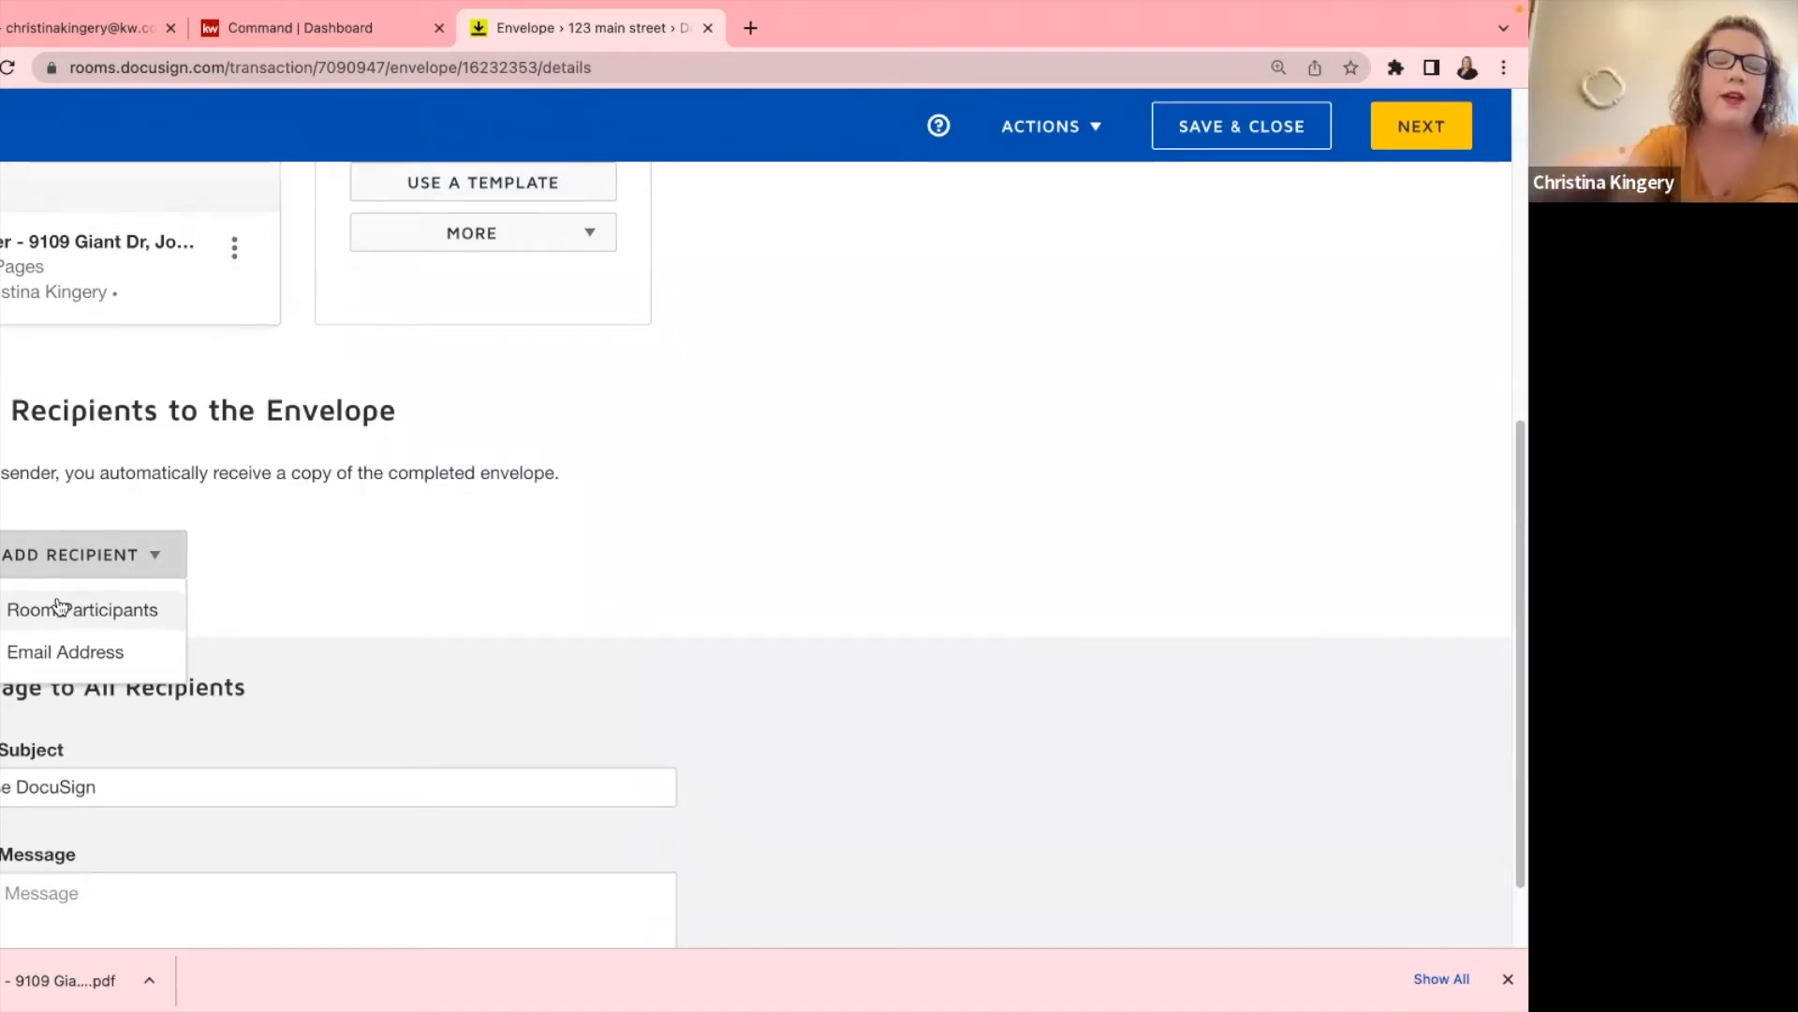
{"action": "scroll", "coordinate": [287, 462], "scroll_direction": "up", "scroll_amount": 1}
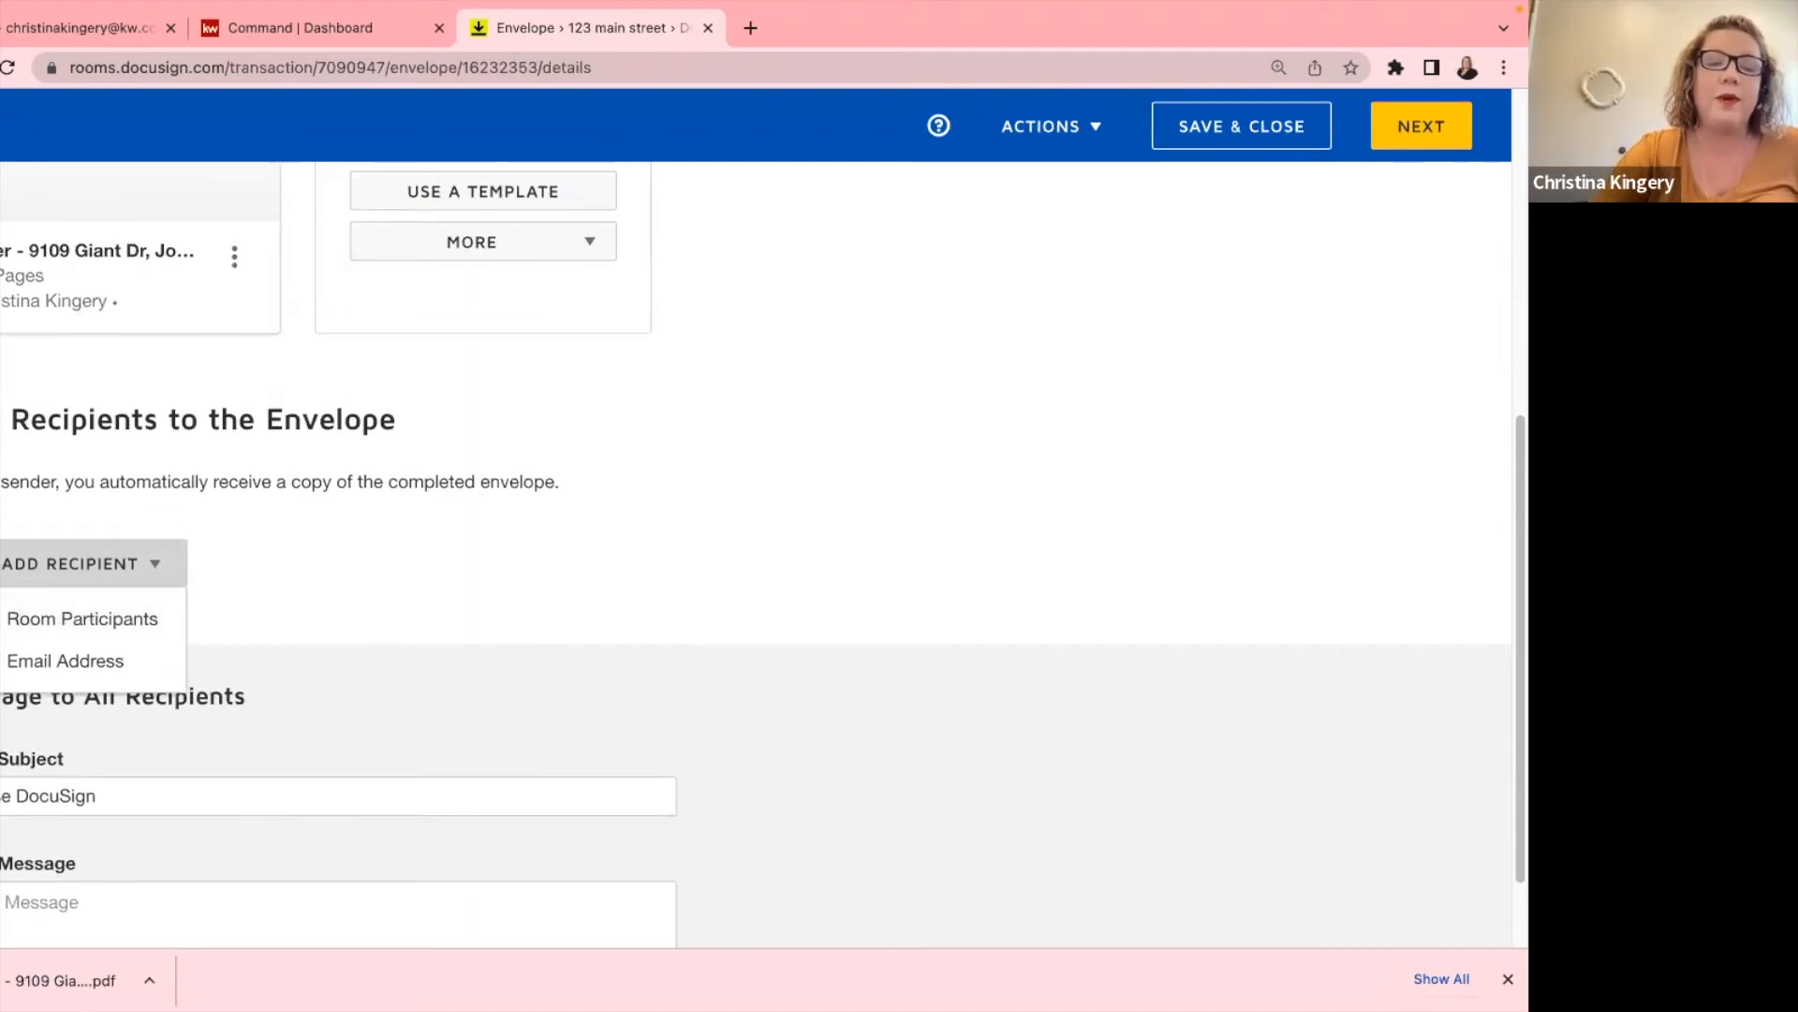
{"action": "left_click", "coordinate": [6, 626]}
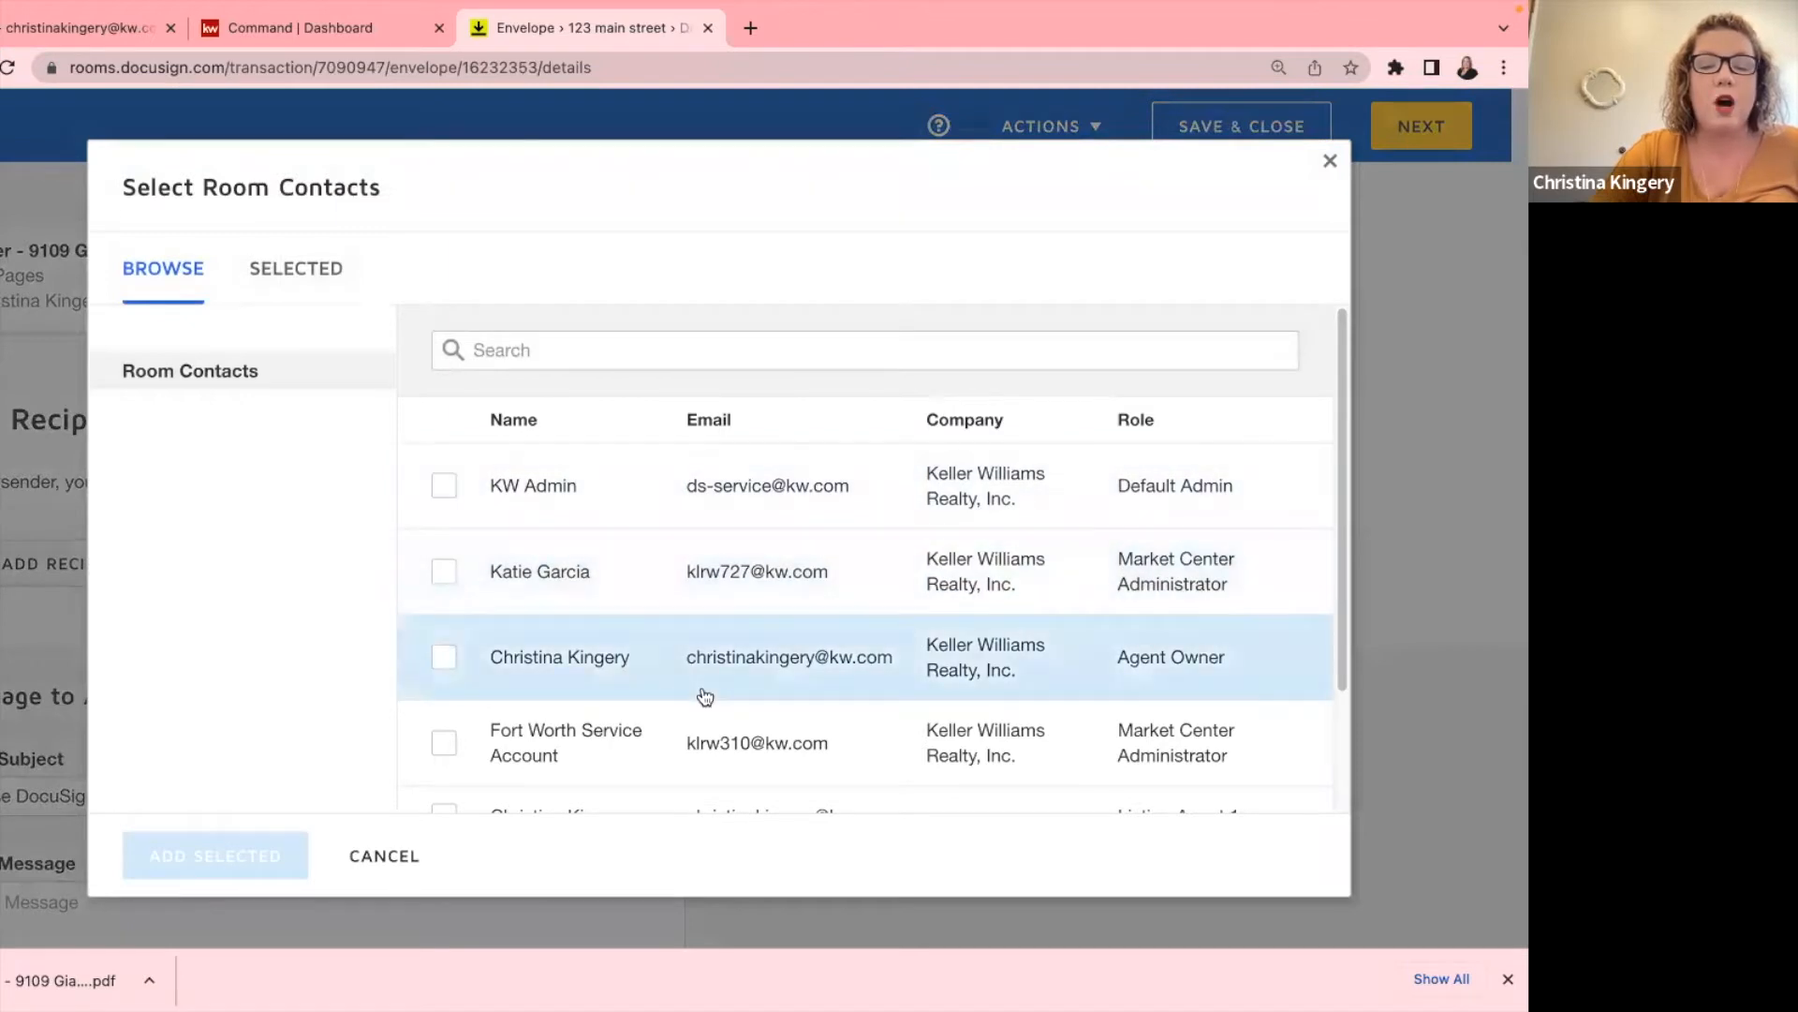
{"action": "scroll", "coordinate": [705, 696], "scroll_direction": "down", "scroll_amount": 3}
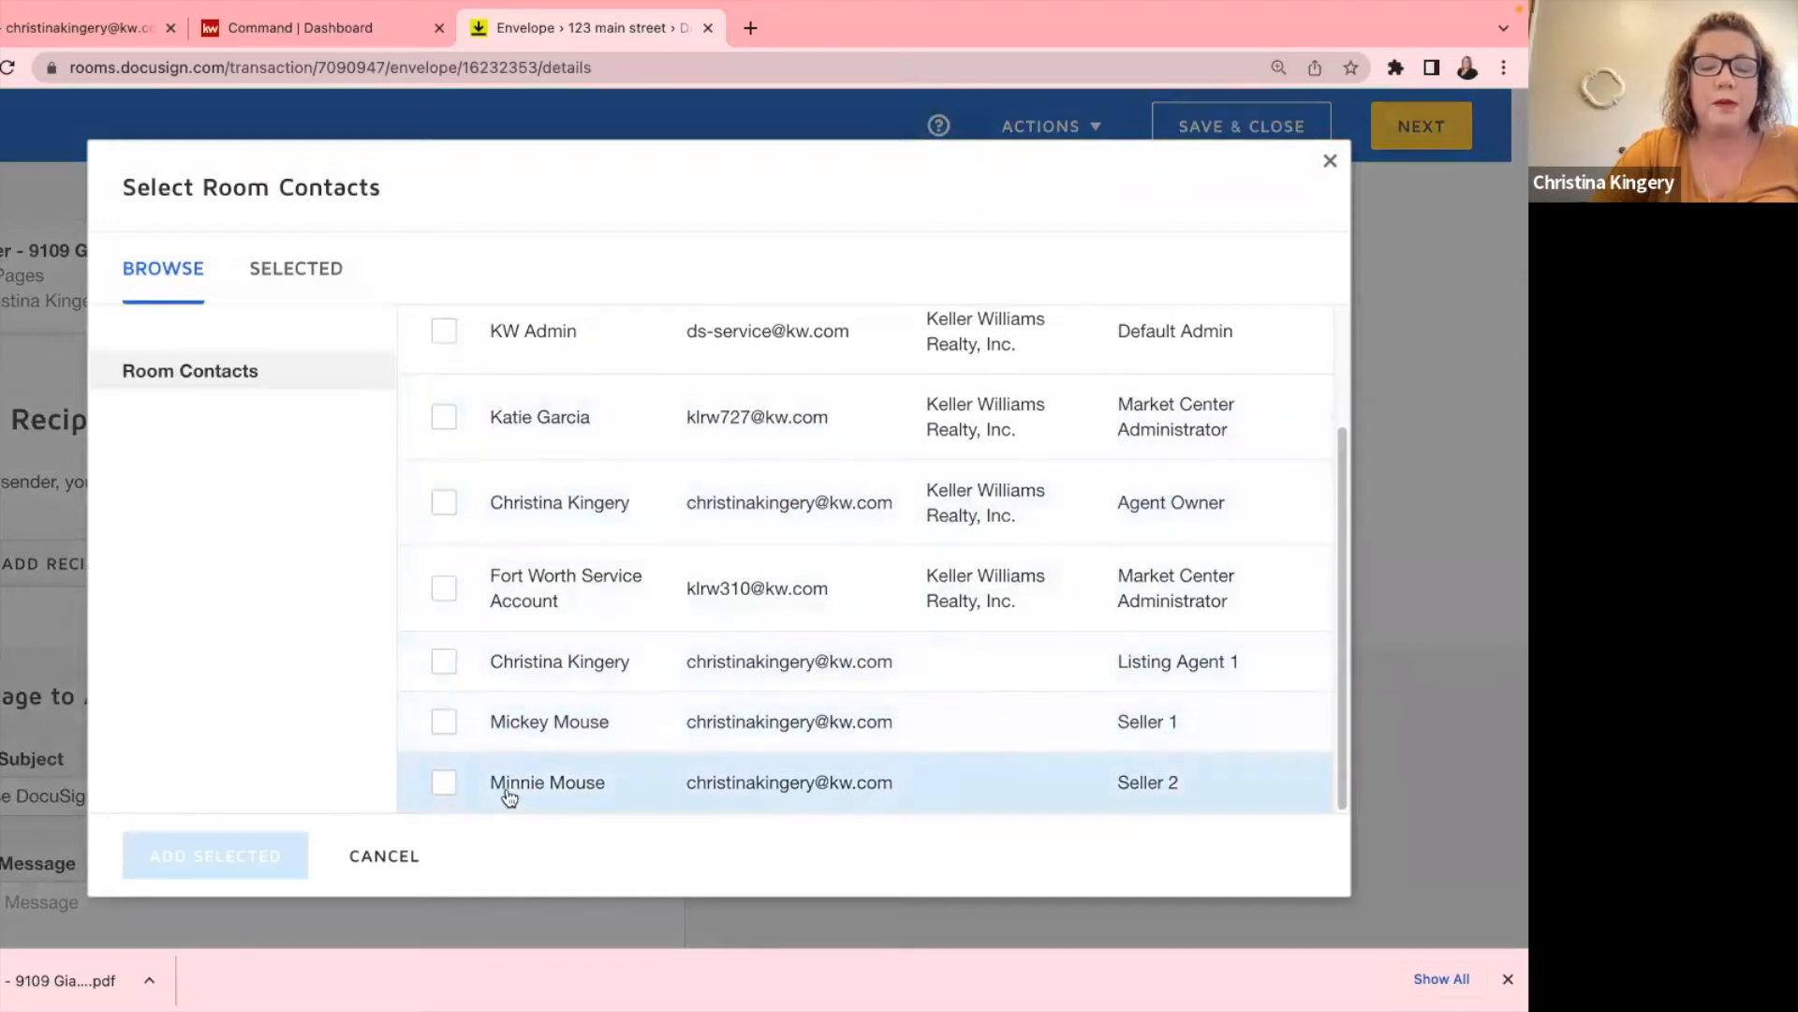
{"action": "left_click", "coordinate": [444, 721]}
{"action": "left_click", "coordinate": [446, 785]}
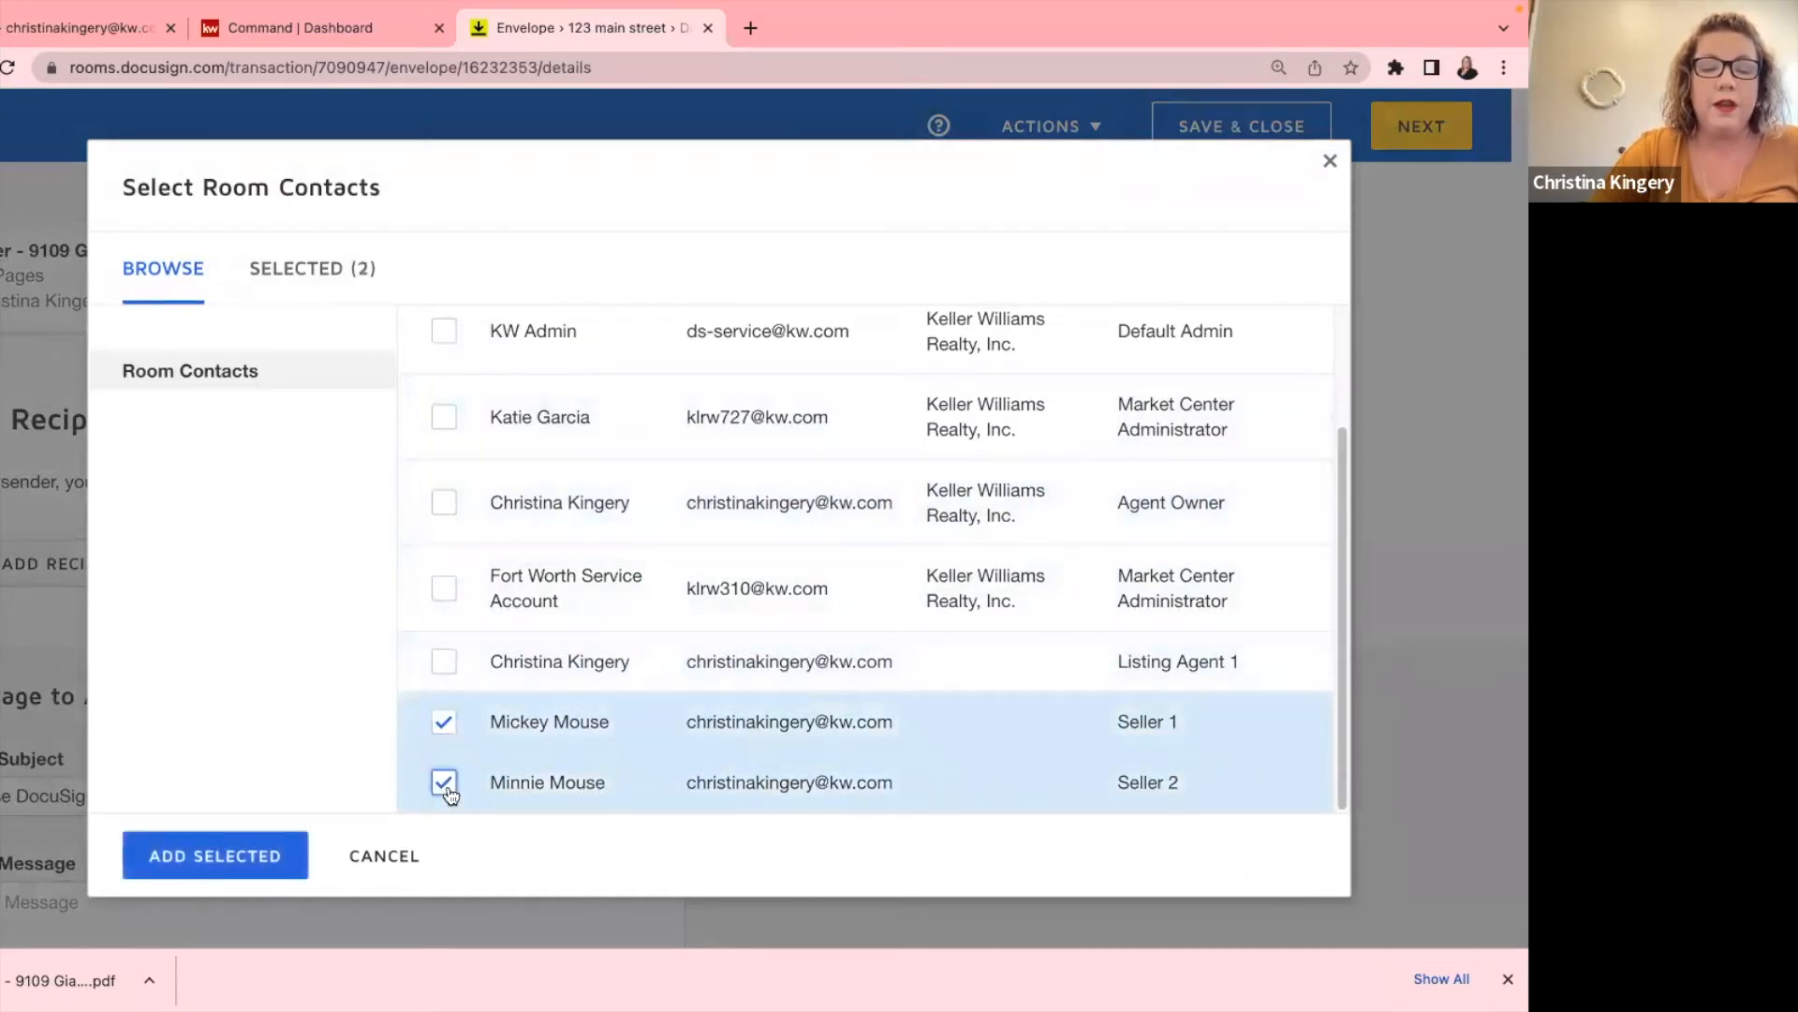
{"action": "left_click", "coordinate": [251, 852]}
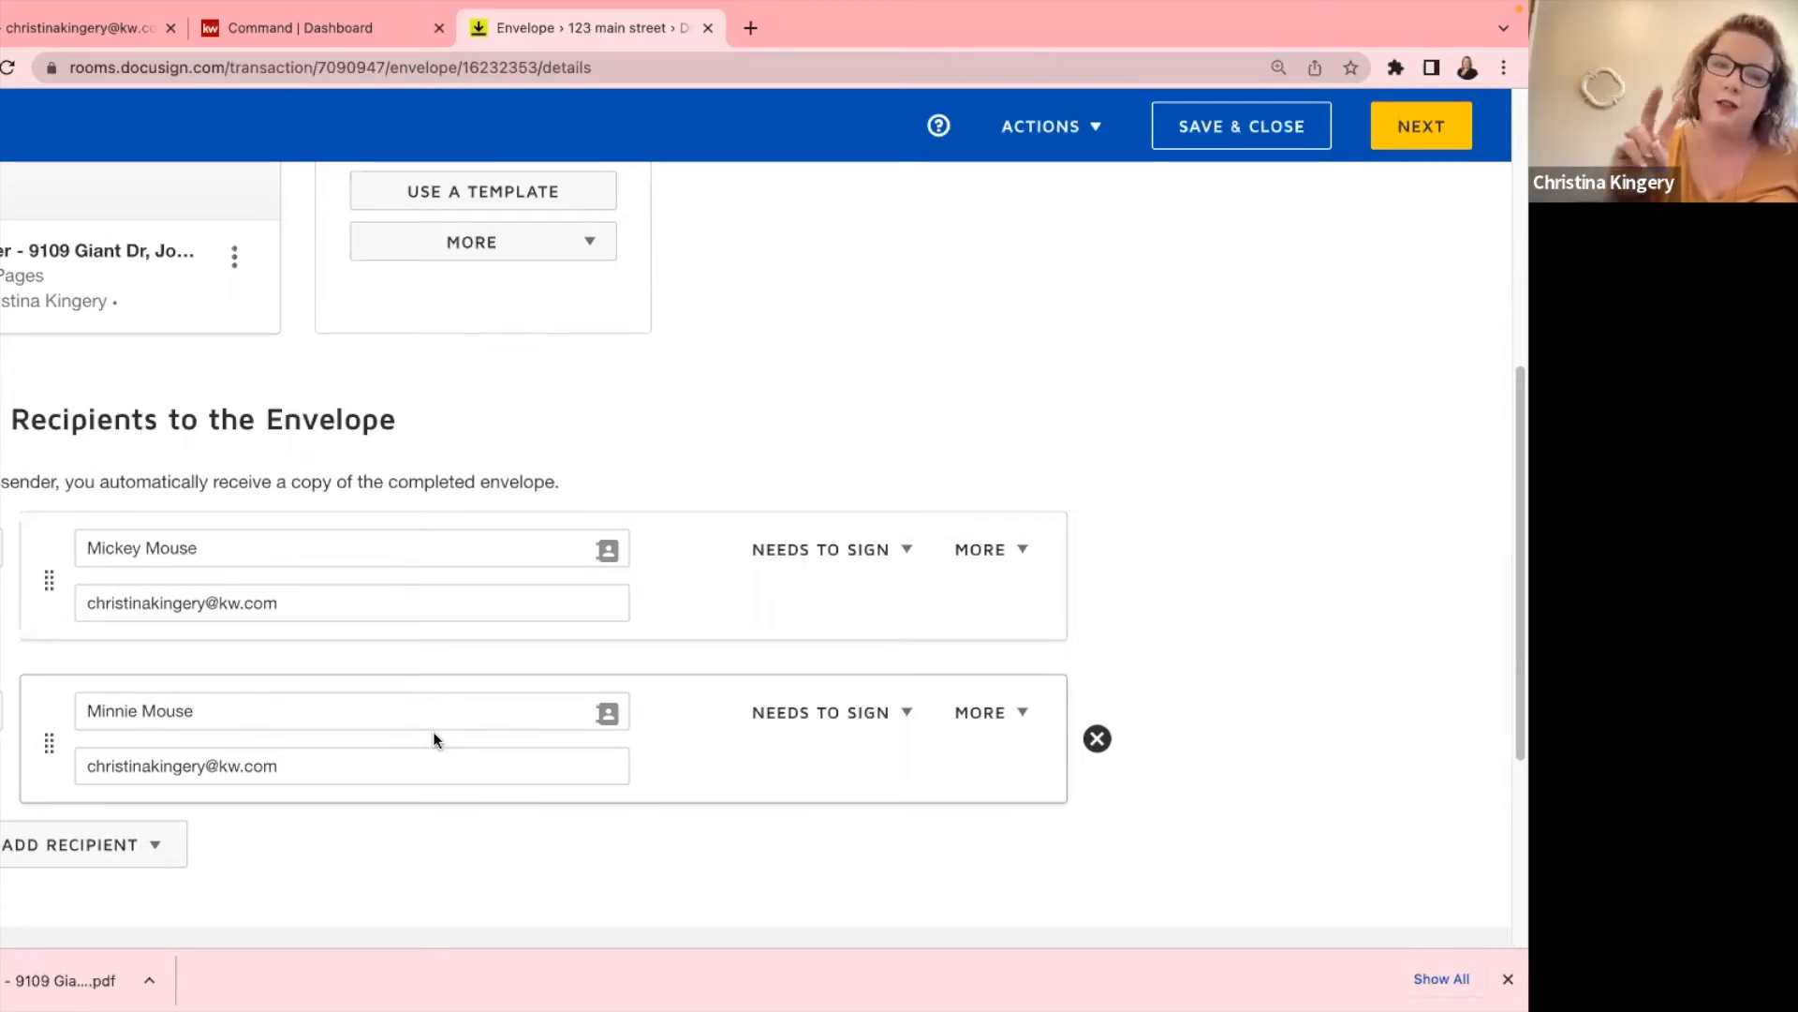
{"action": "scroll", "coordinate": [433, 733], "scroll_direction": "down", "scroll_amount": 3}
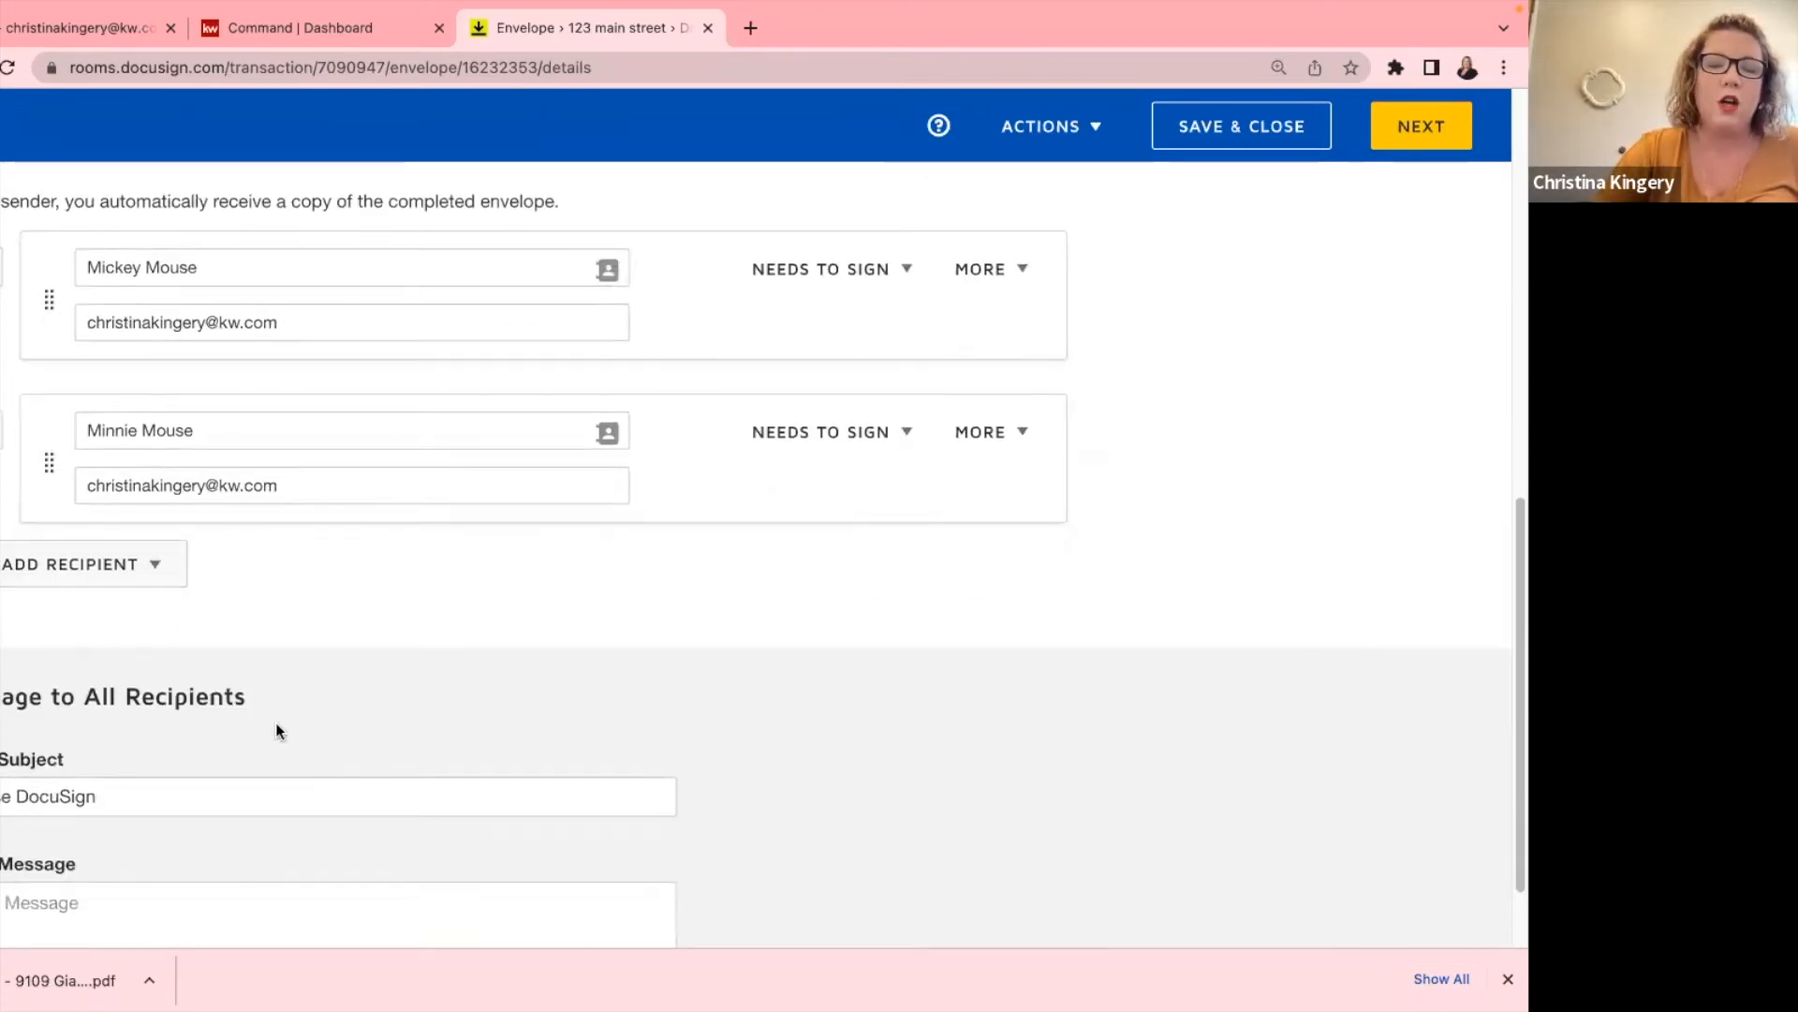
{"action": "left_click", "coordinate": [132, 565]}
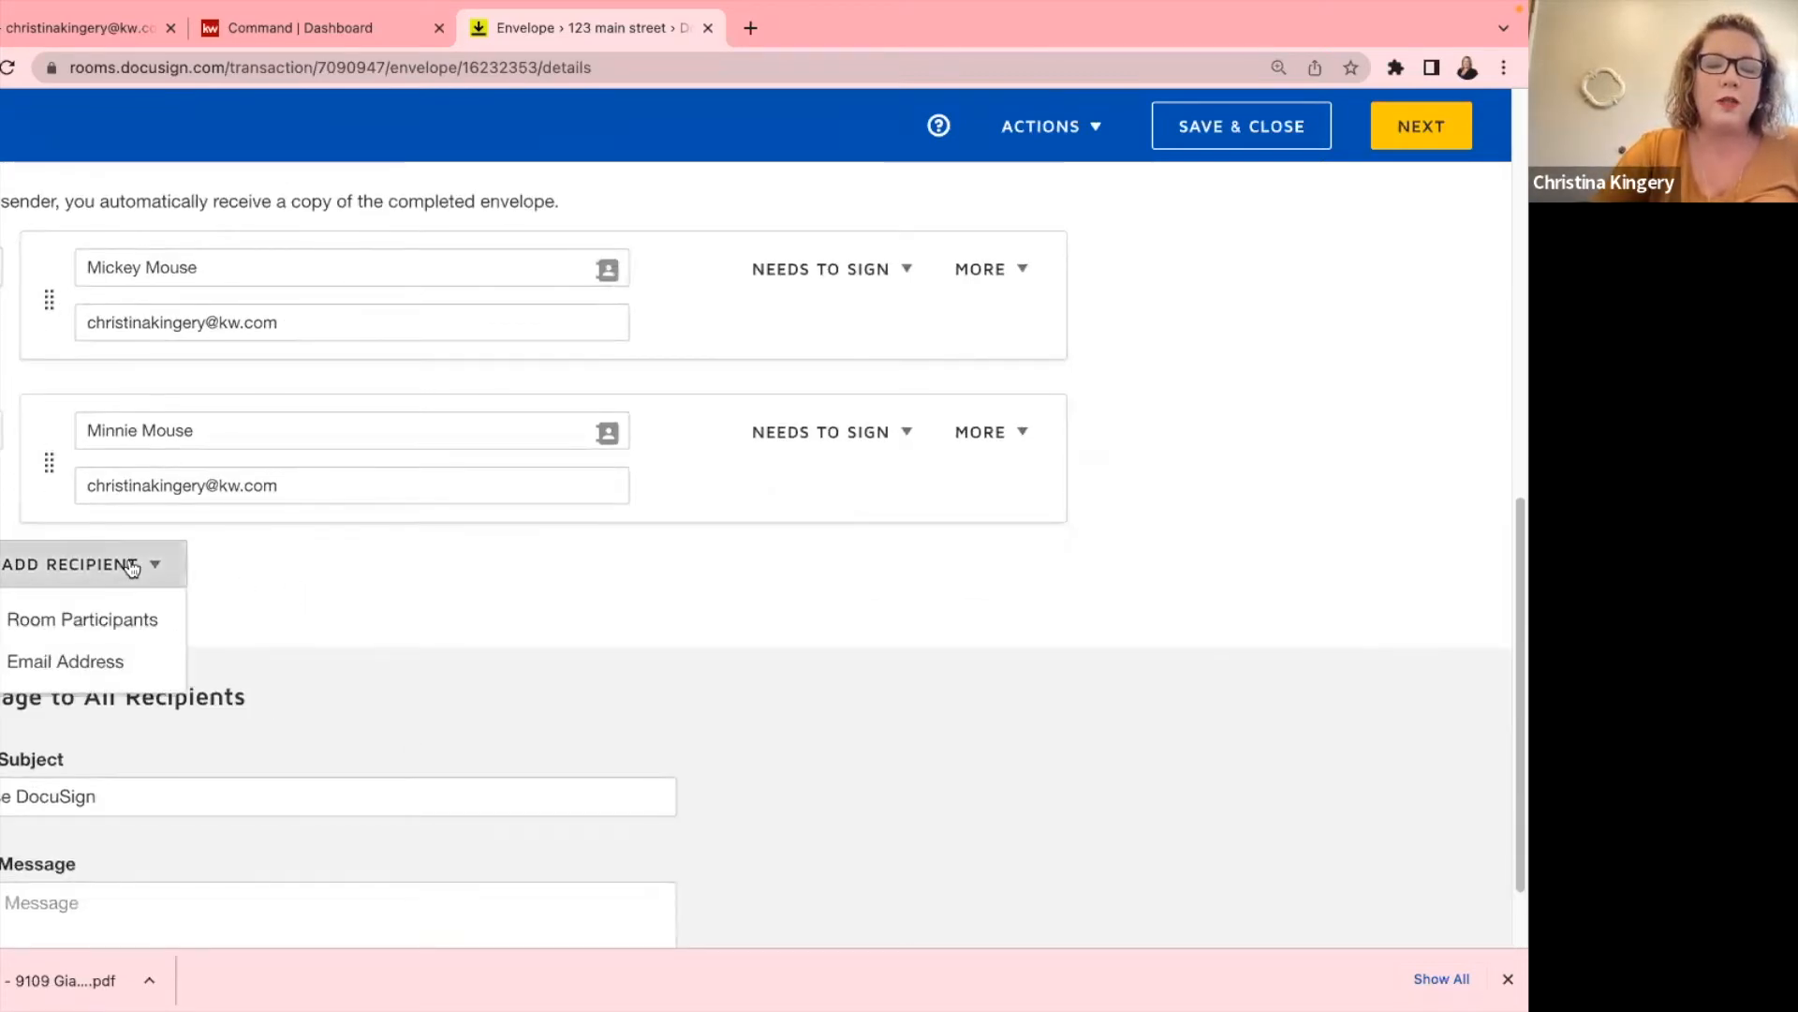
Add an email recipient's full name, remove the stray letter from the third name, and start its email.
{"action": "left_click", "coordinate": [88, 667]}
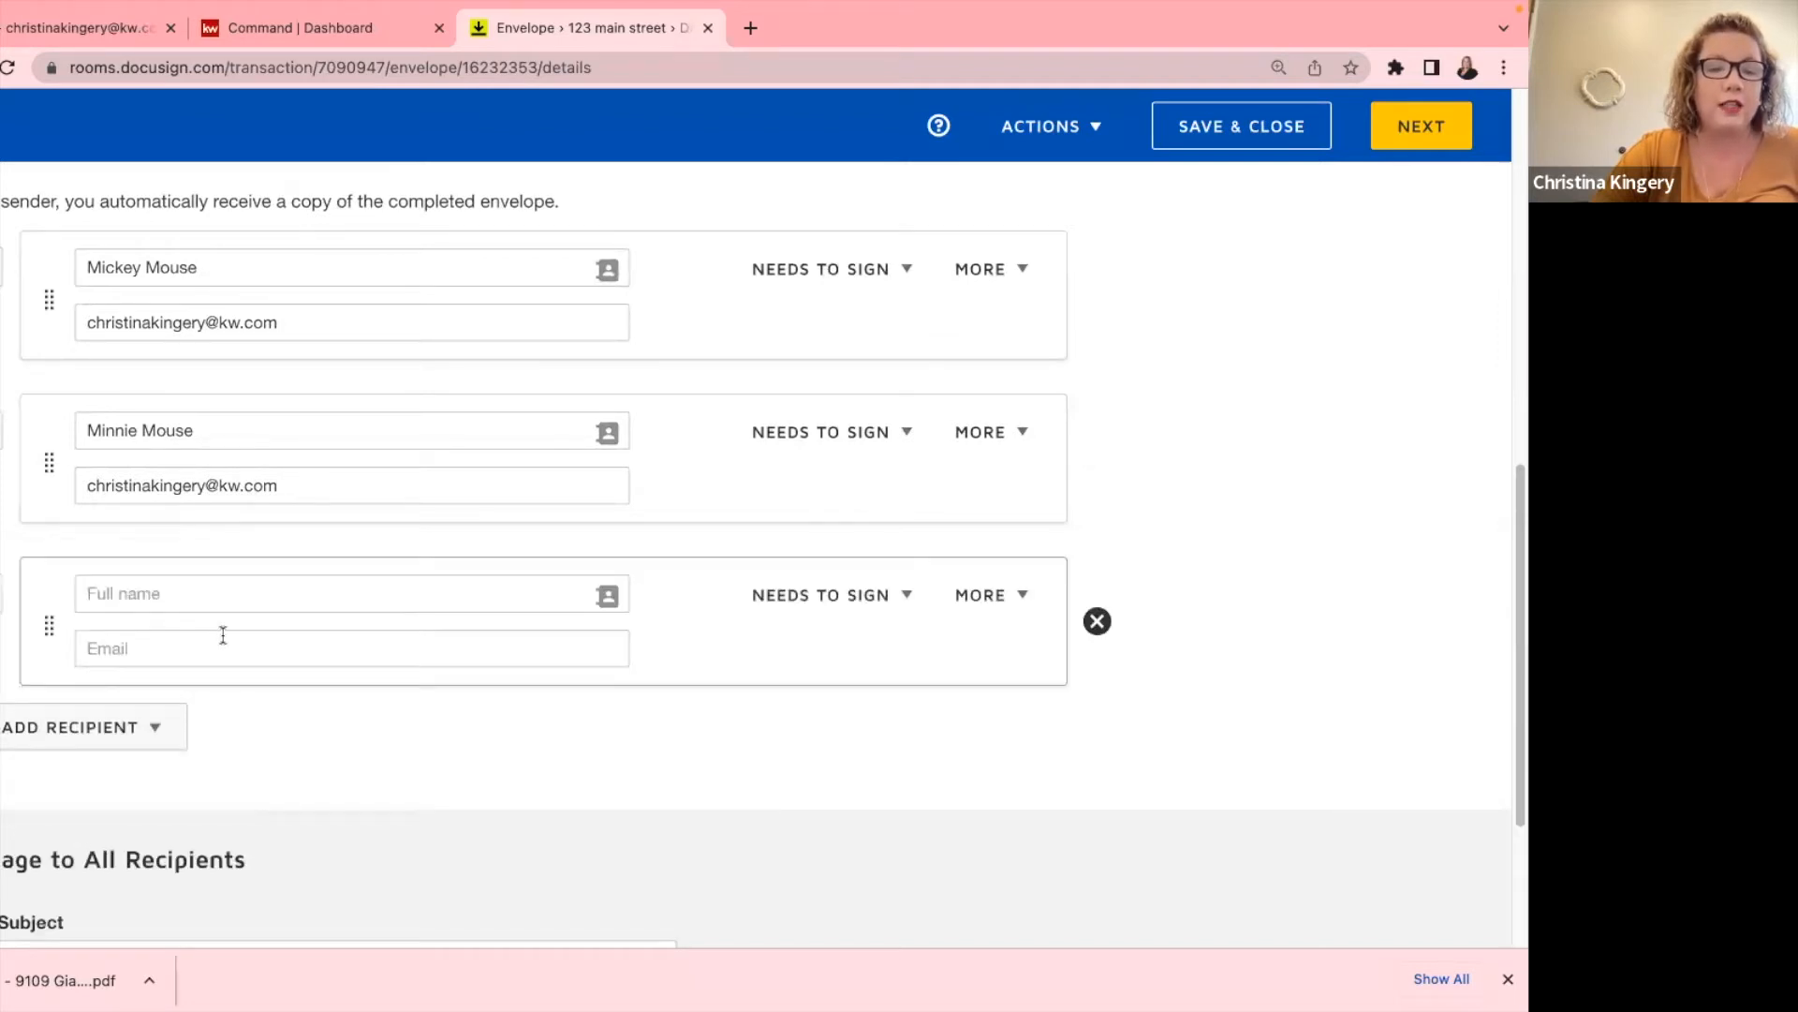
{"action": "left_click", "coordinate": [162, 592]}
{"action": "type", "text": "Do"}
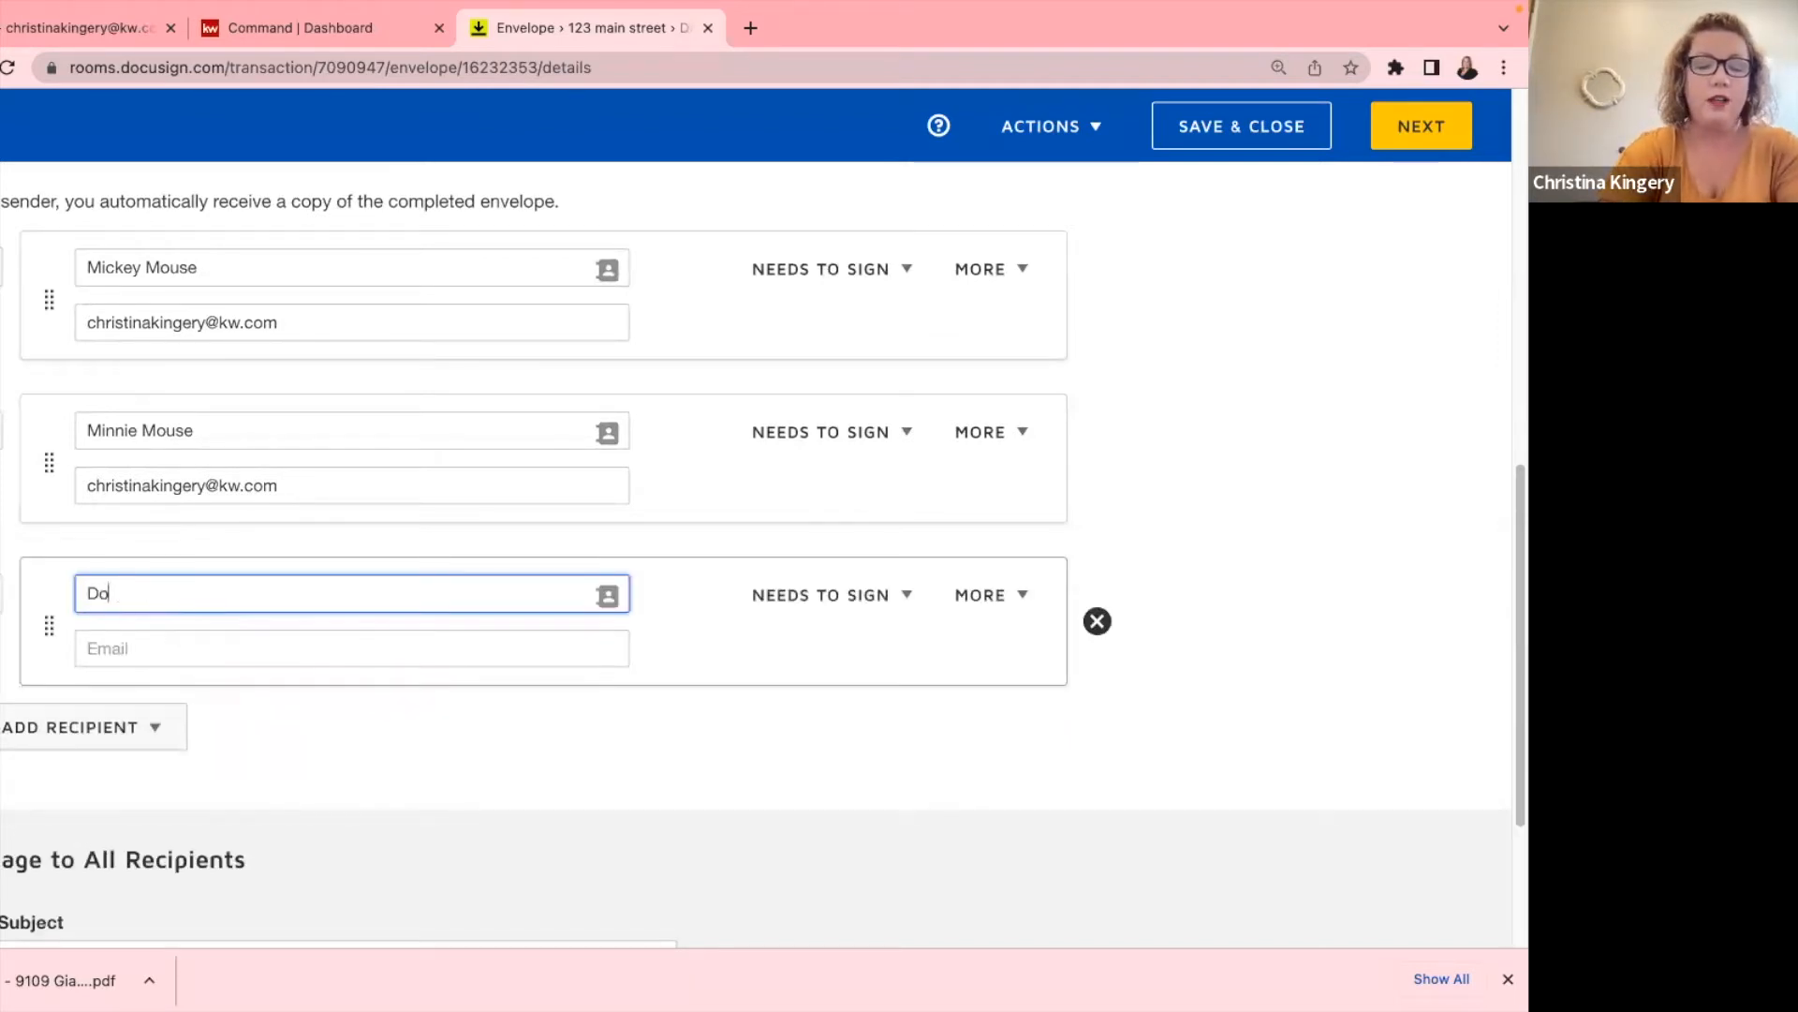
{"action": "type", "text": "nald Duckl"}
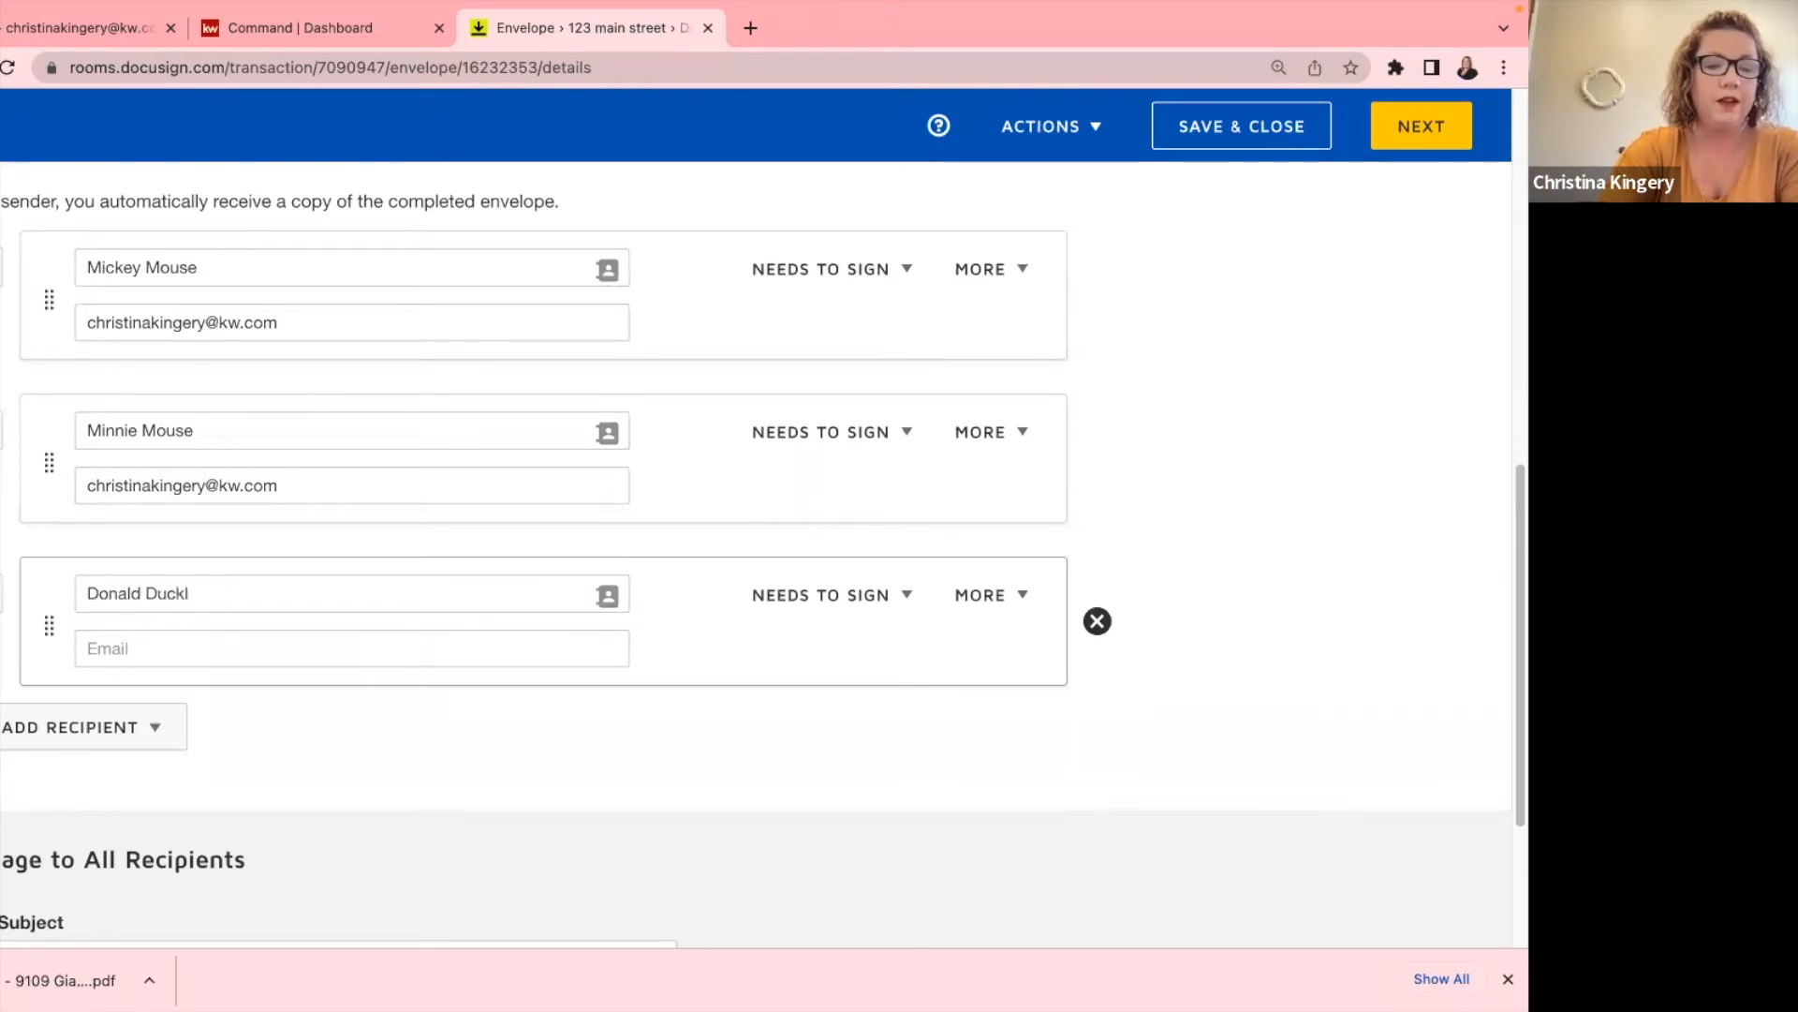
{"action": "key", "text": "shift+Tab"}
{"action": "key", "text": "Right"}
{"action": "key", "text": "BackSpace"}
{"action": "key", "text": "Tab"}
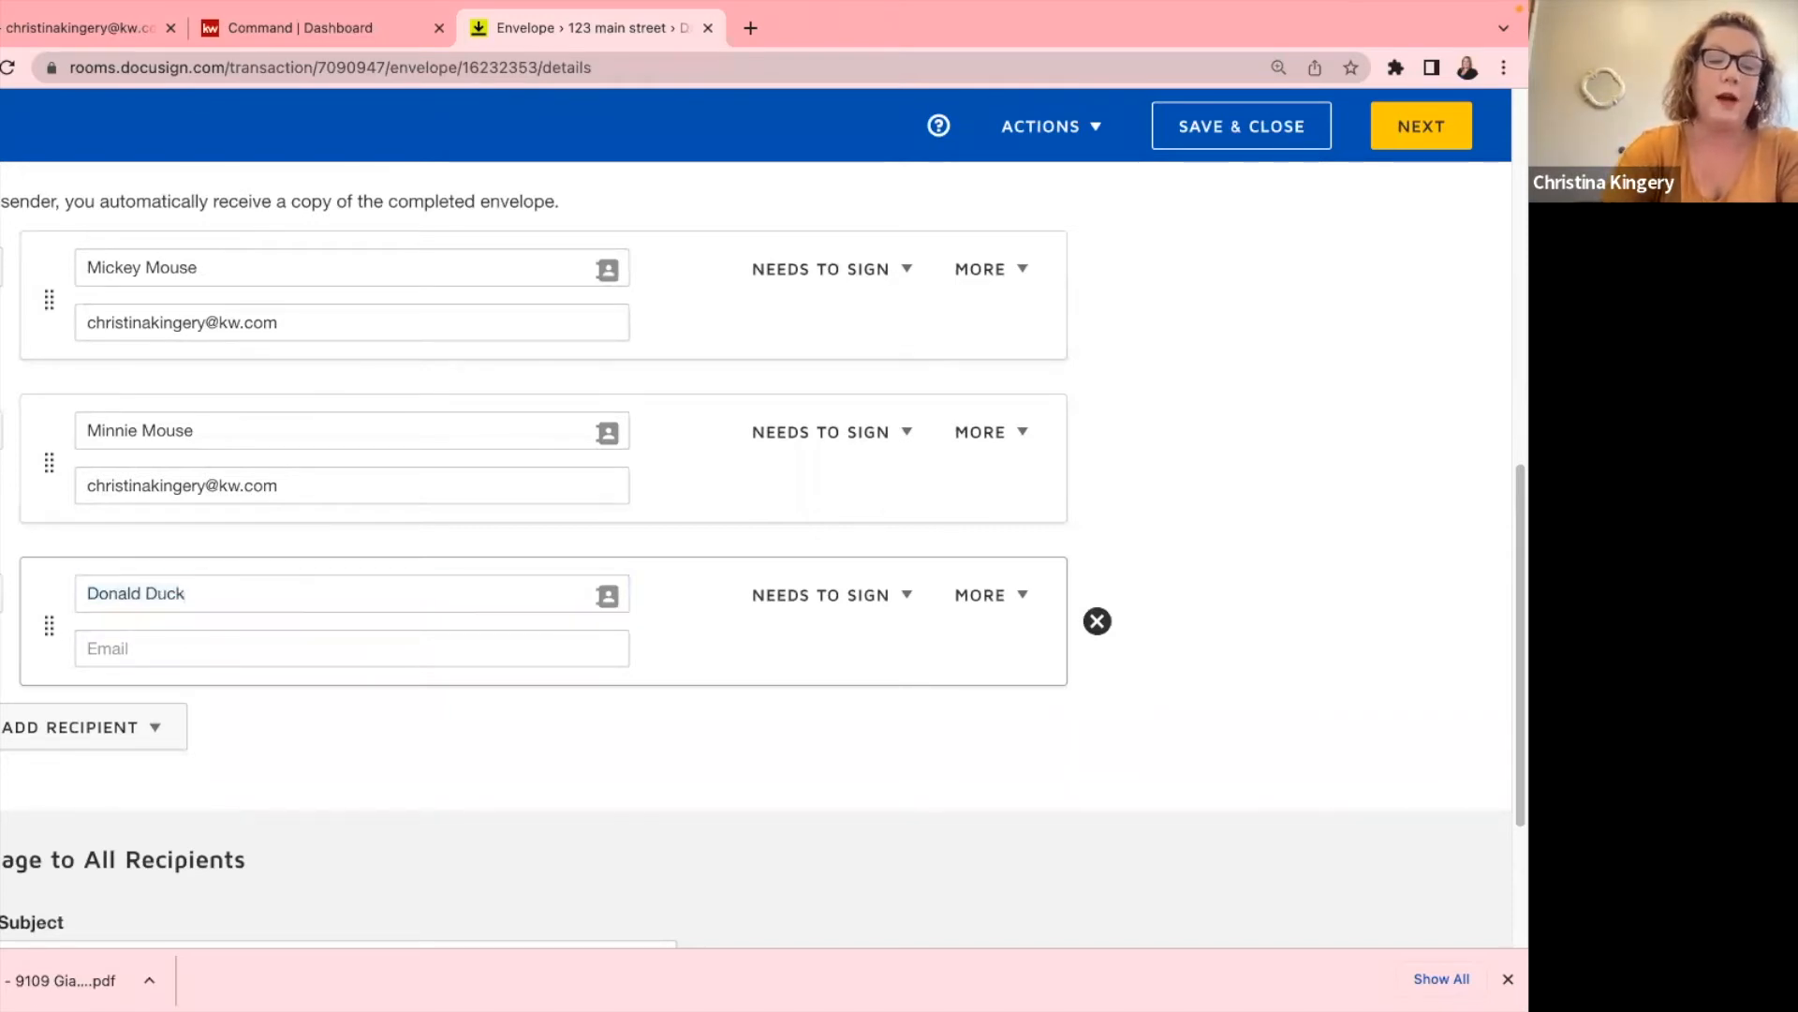
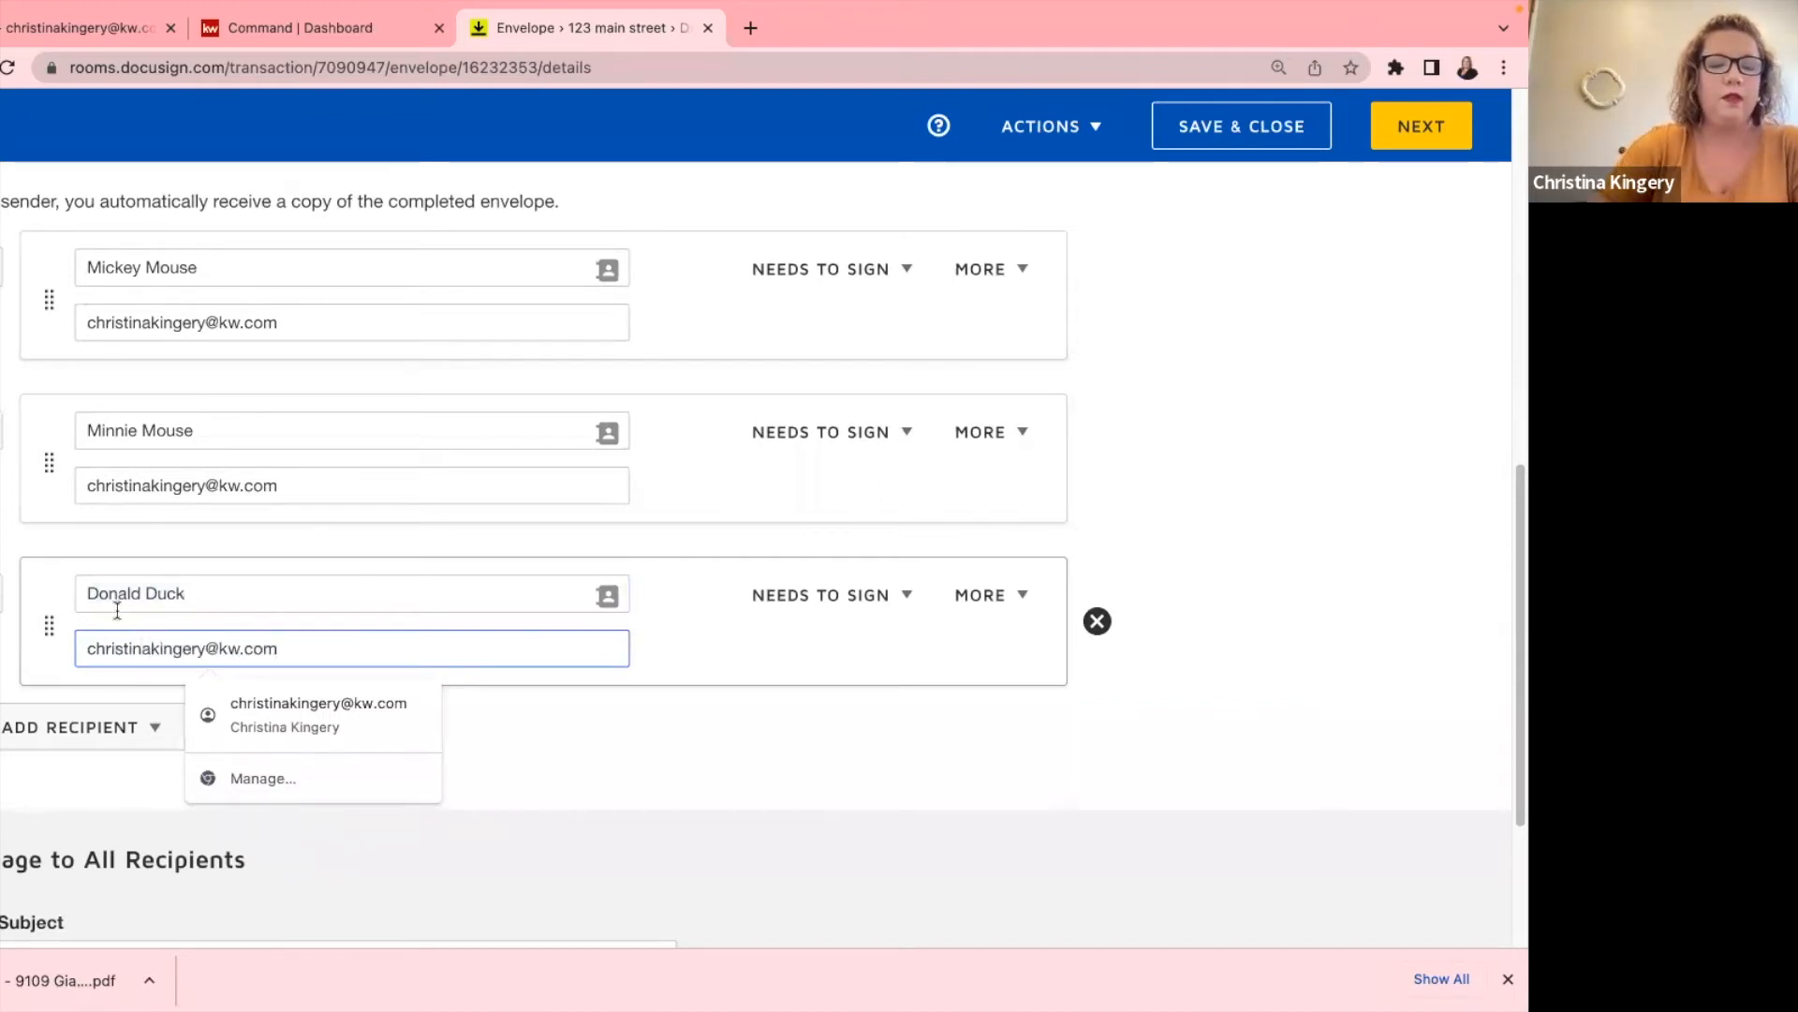
Add a fourth recipient by email address, entering their full name and e-mail address.
{"action": "left_click", "coordinate": [71, 728]}
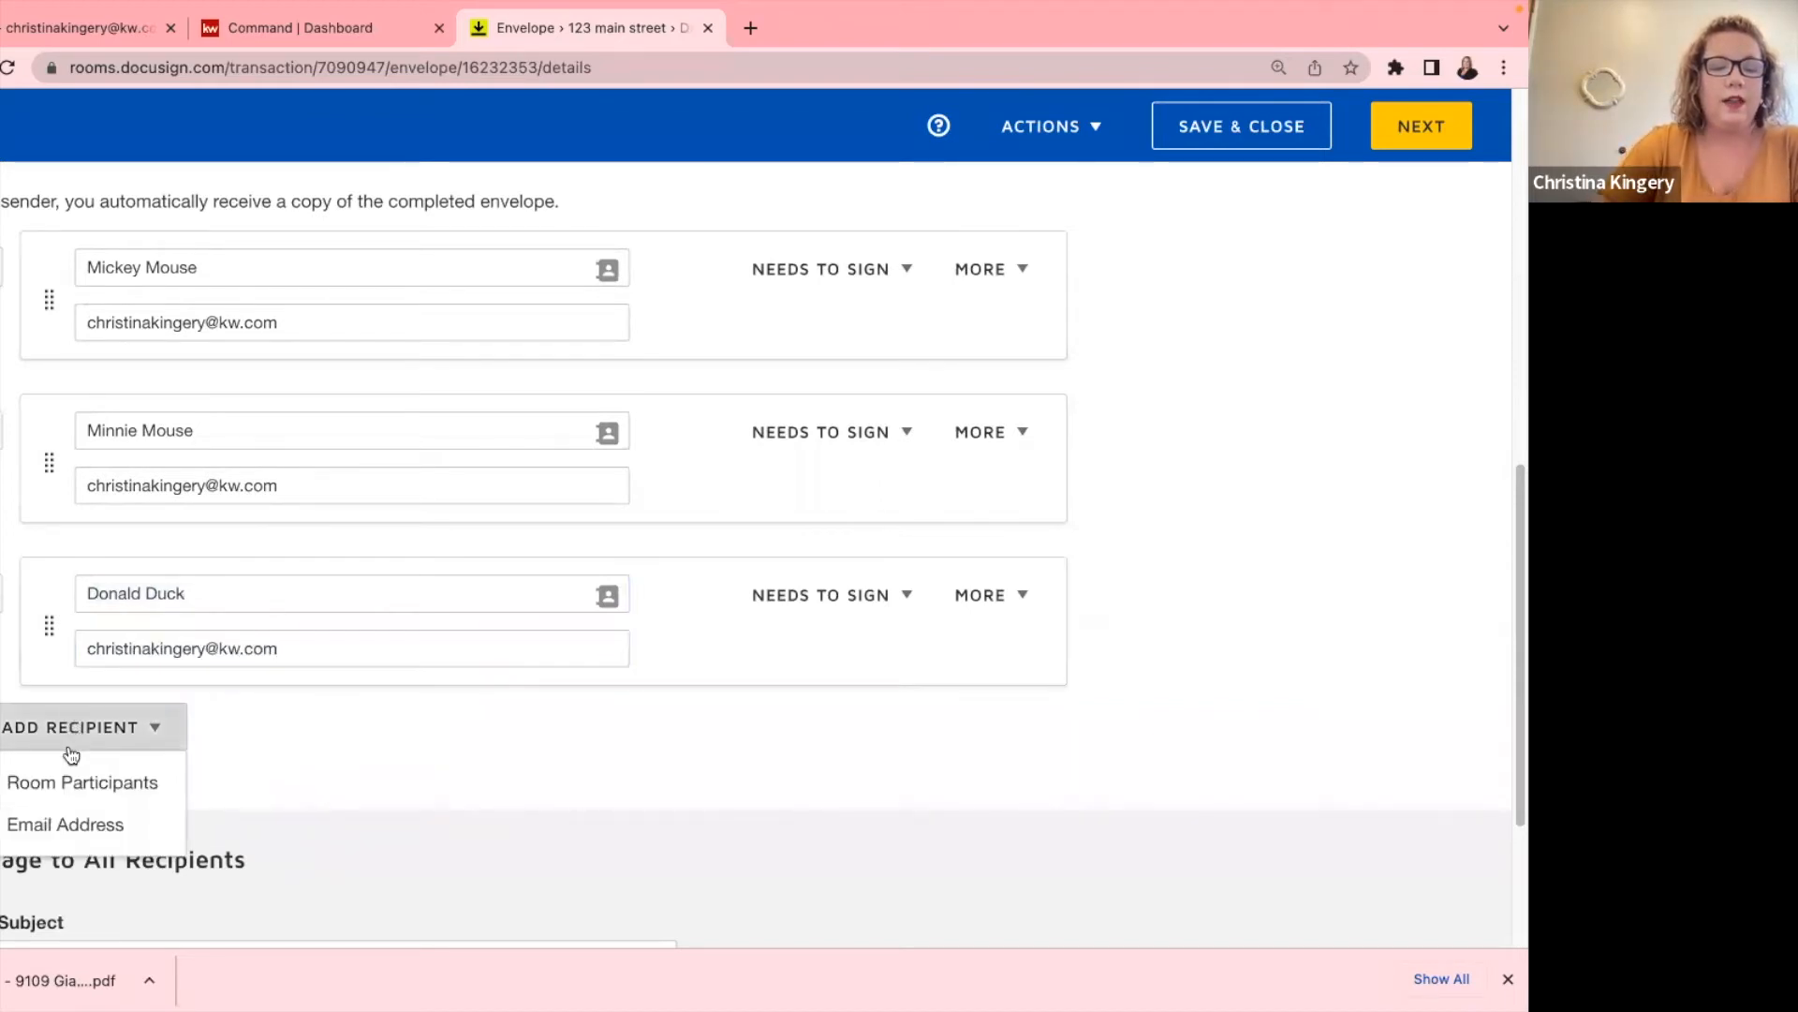
{"action": "left_click", "coordinate": [62, 824]}
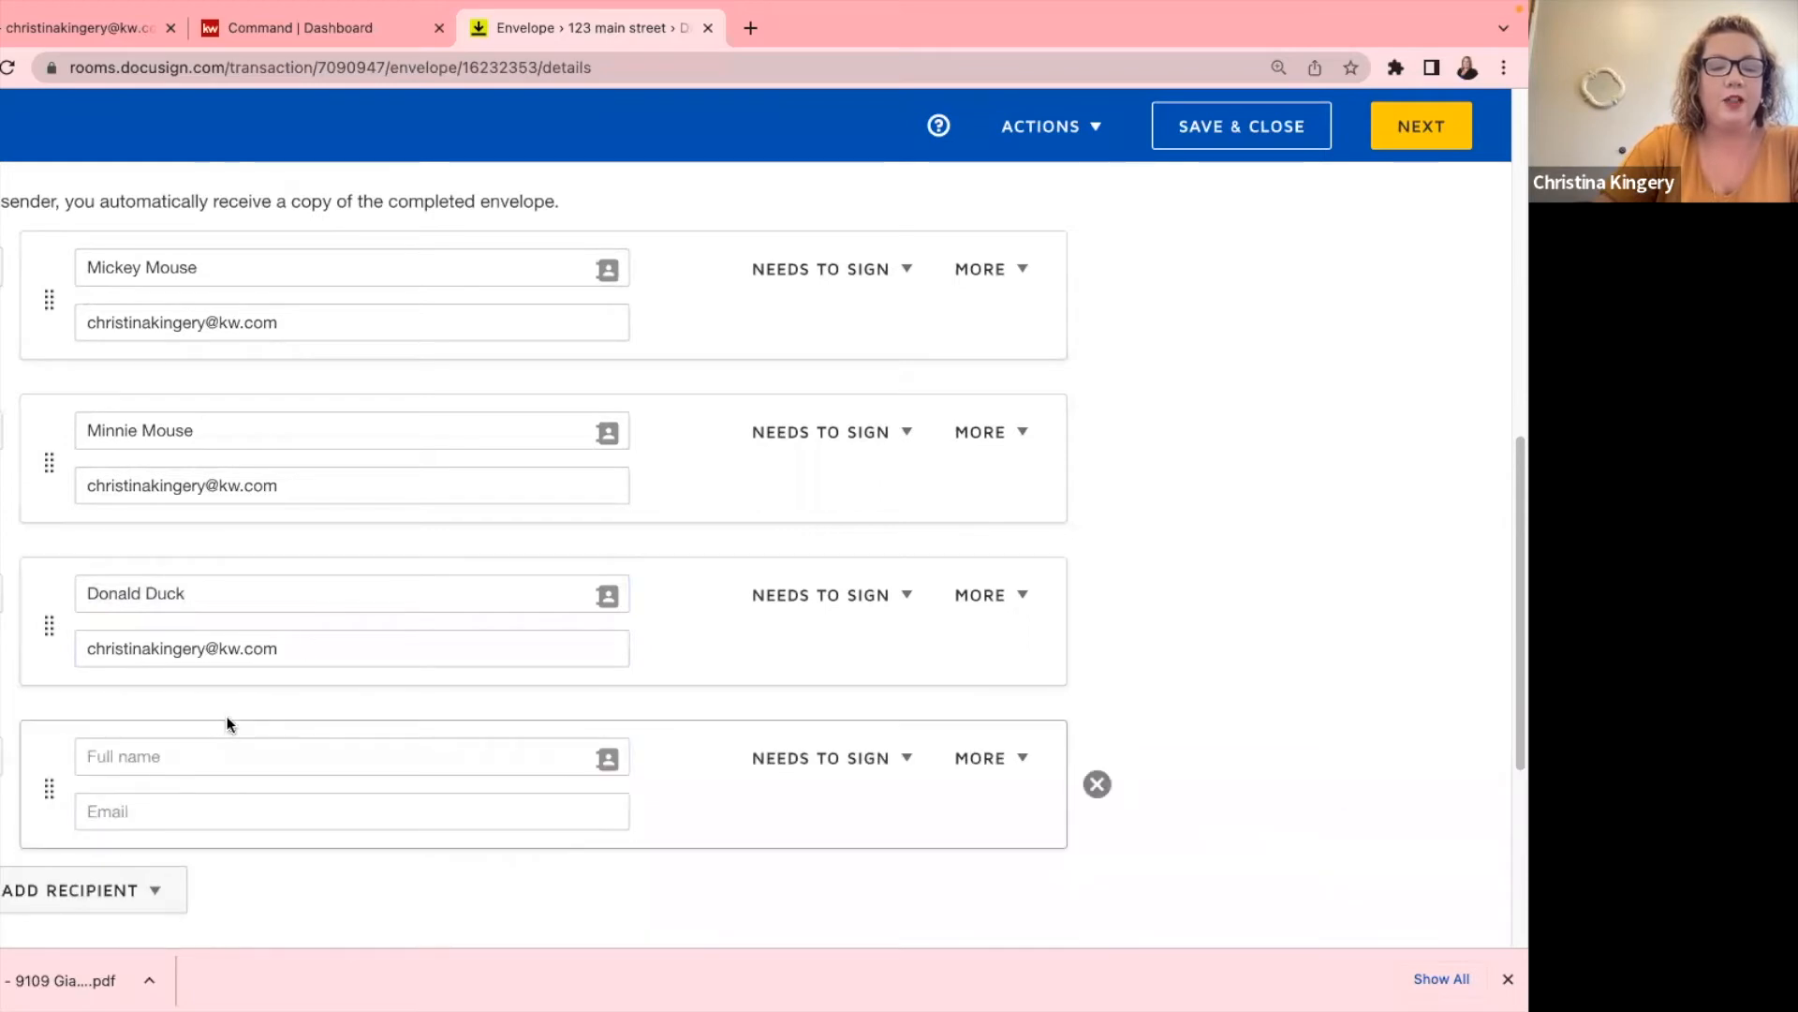
{"action": "left_click", "coordinate": [169, 748]}
{"action": "type", "text": "Daffy Duck"}
{"action": "key", "text": "Tab"}
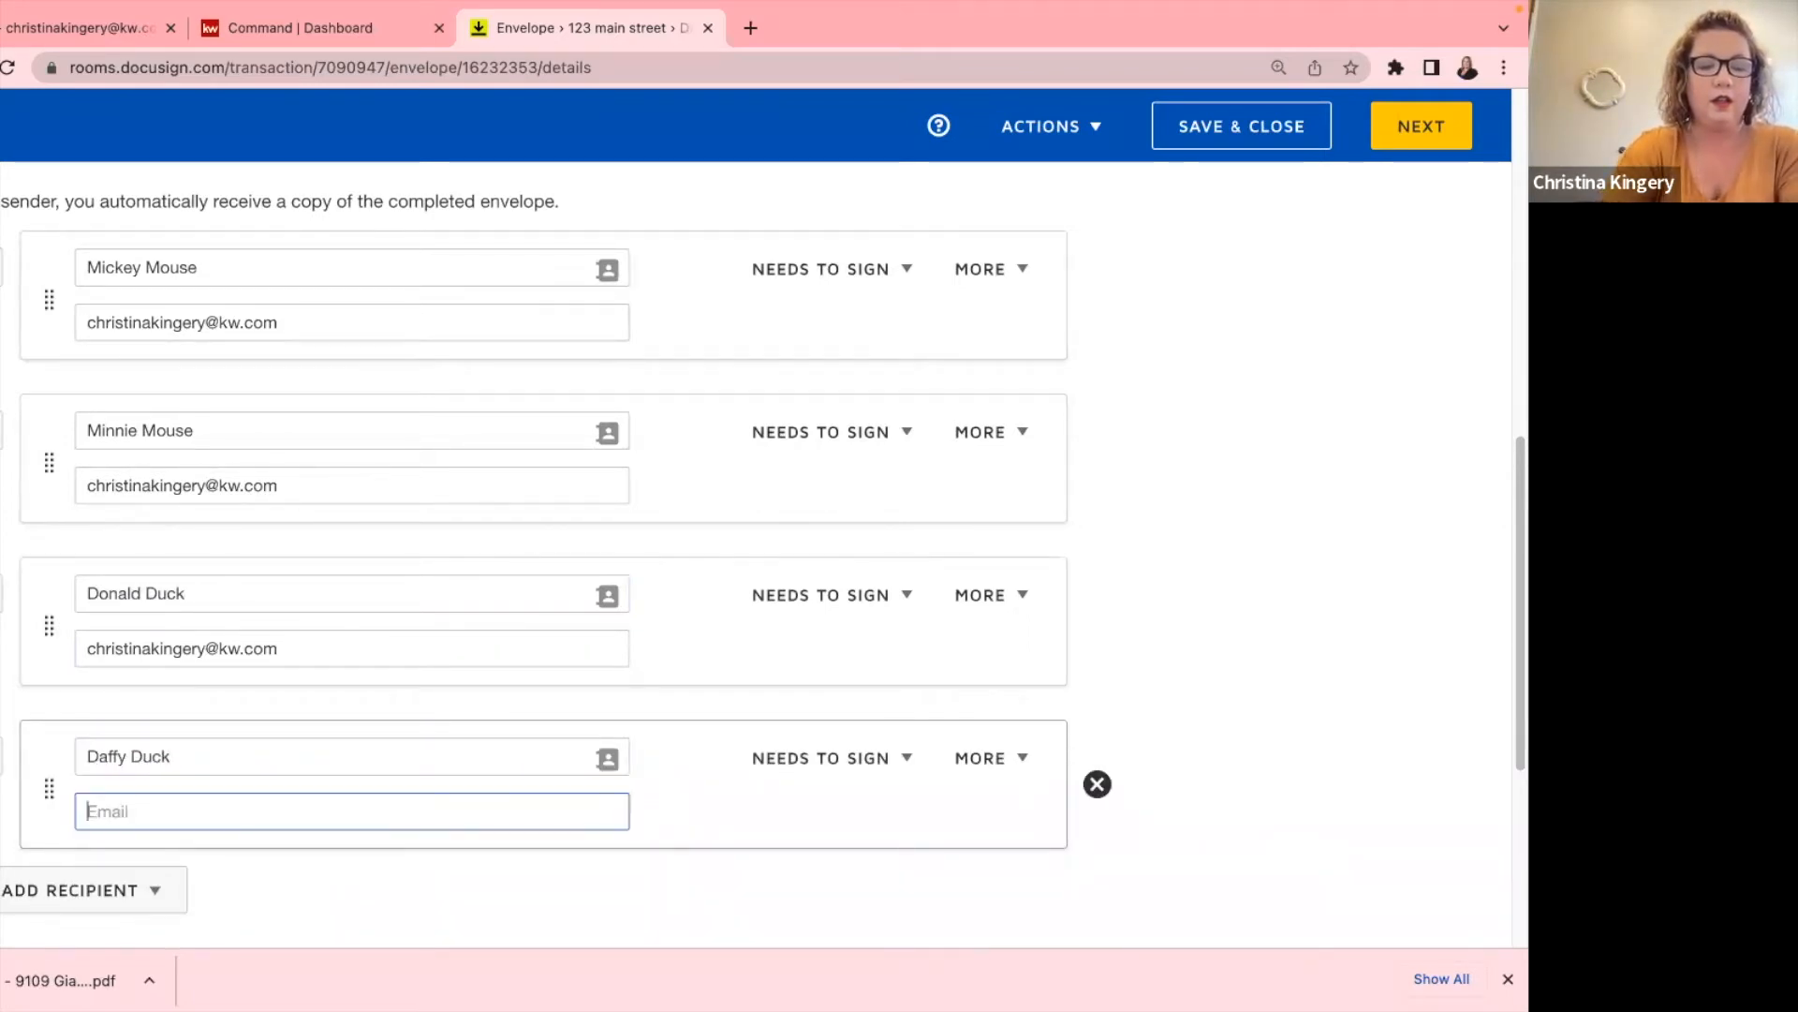
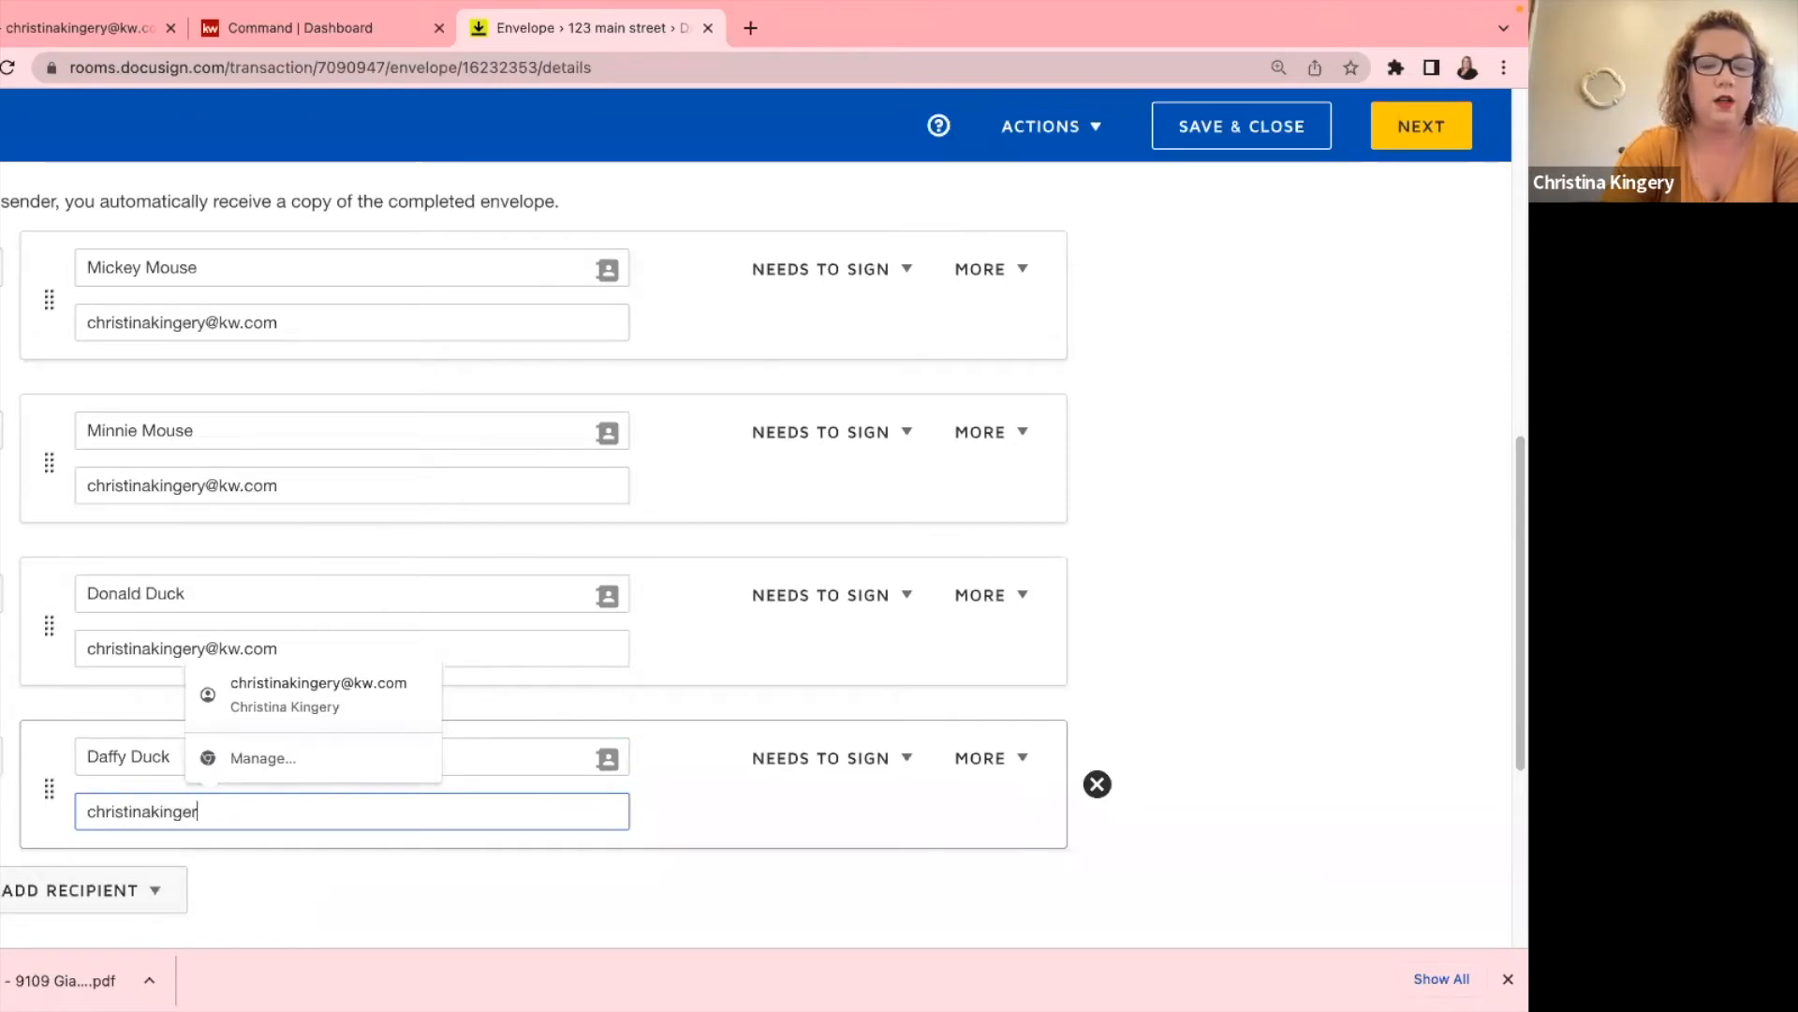
{"action": "left_click", "coordinate": [368, 894]}
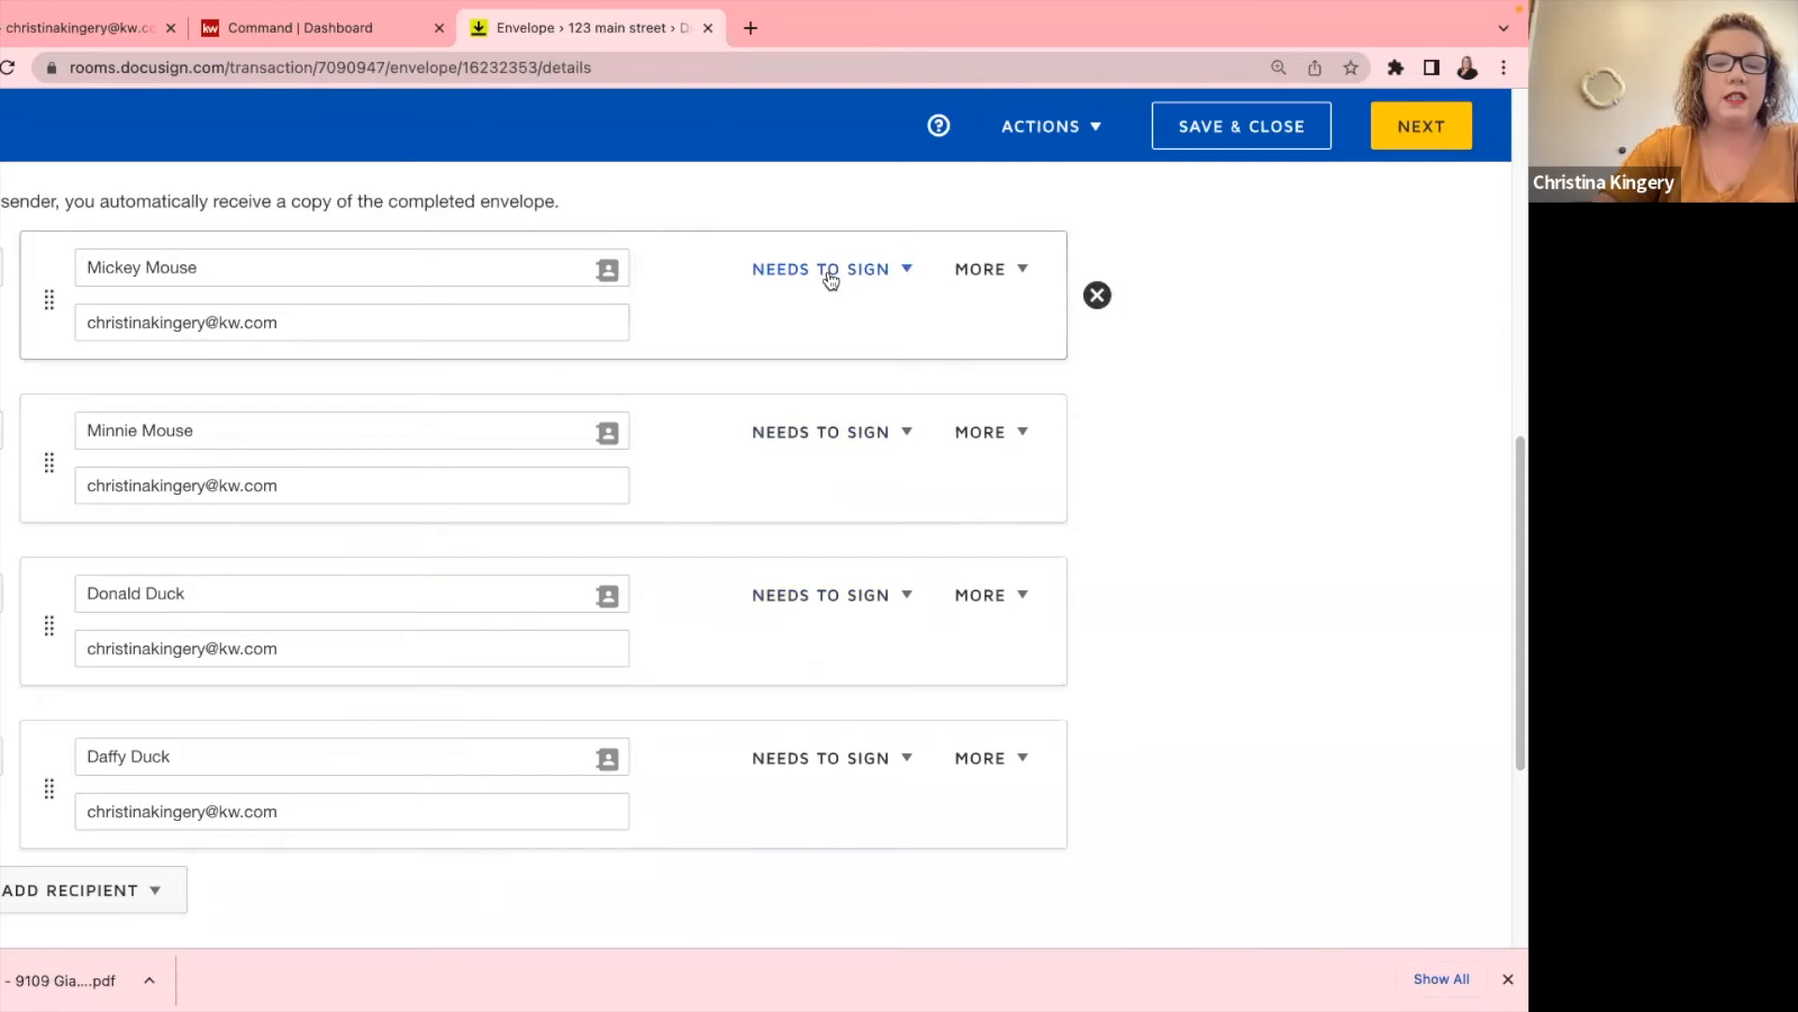
Move the second recipient to the end of the signing order.
{"action": "scroll", "coordinate": [835, 793], "scroll_direction": "down", "scroll_amount": 3}
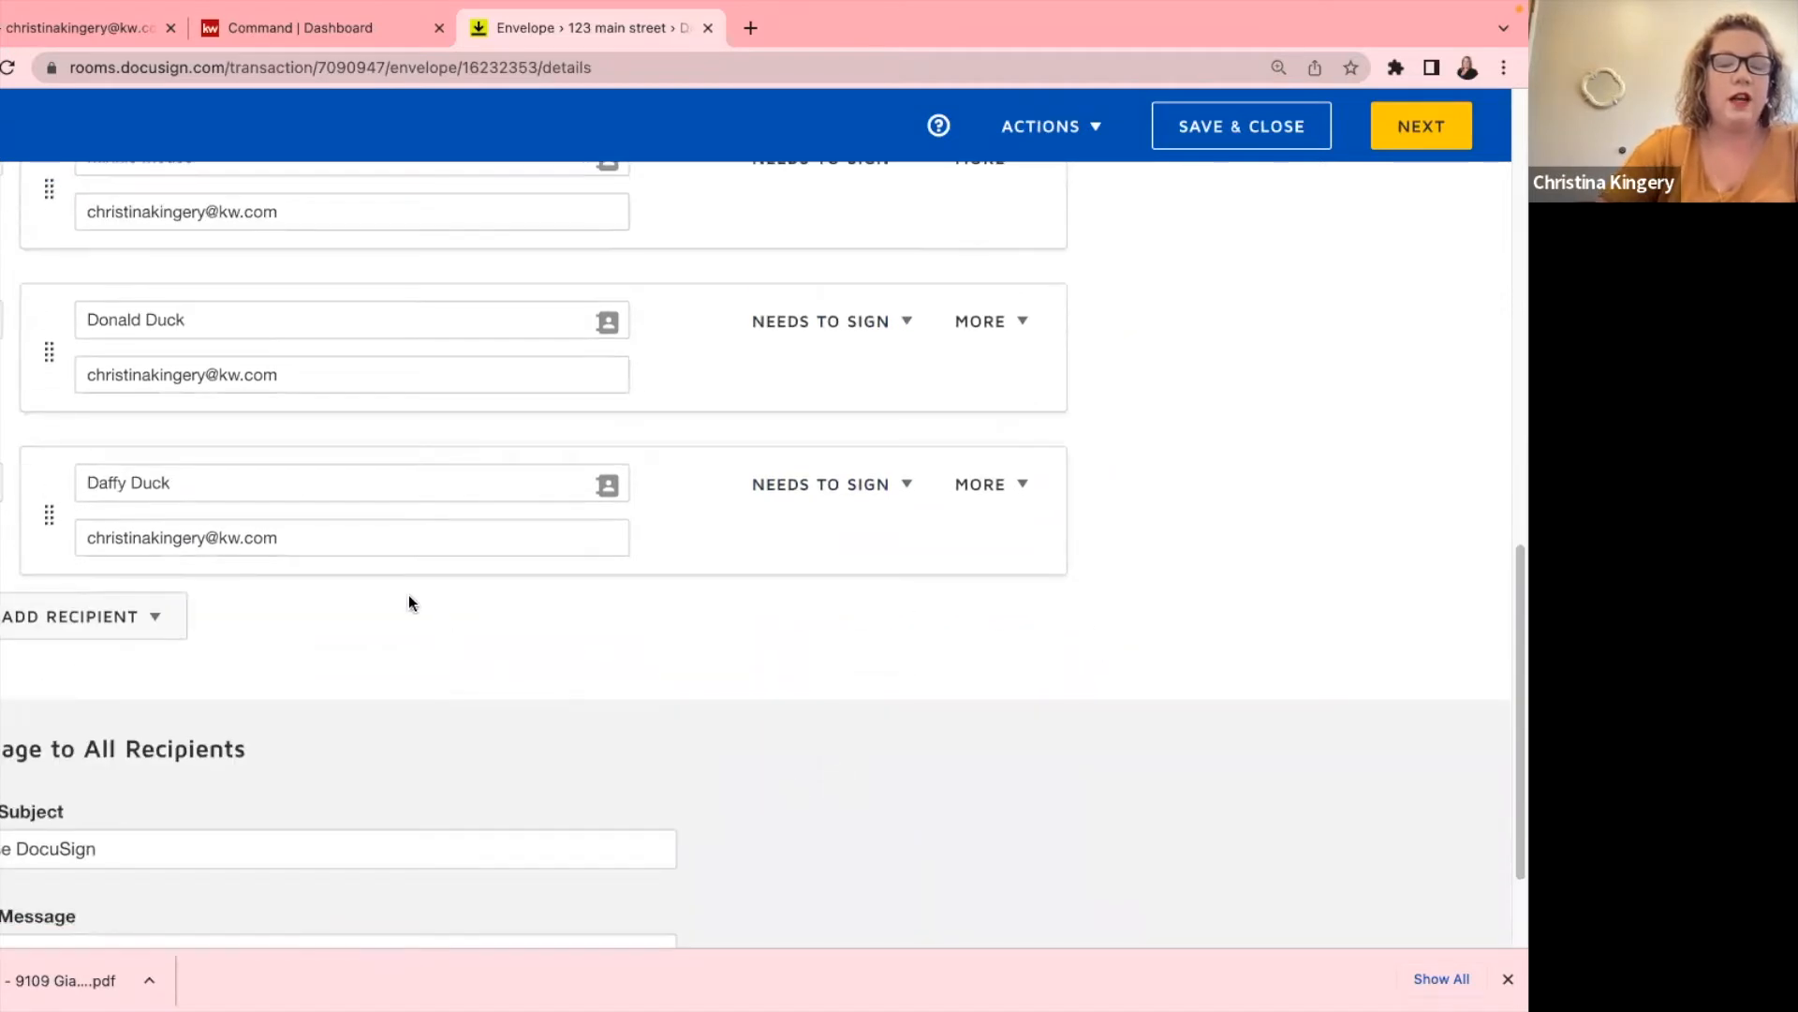
{"action": "scroll", "coordinate": [406, 598], "scroll_direction": "up", "scroll_amount": 4}
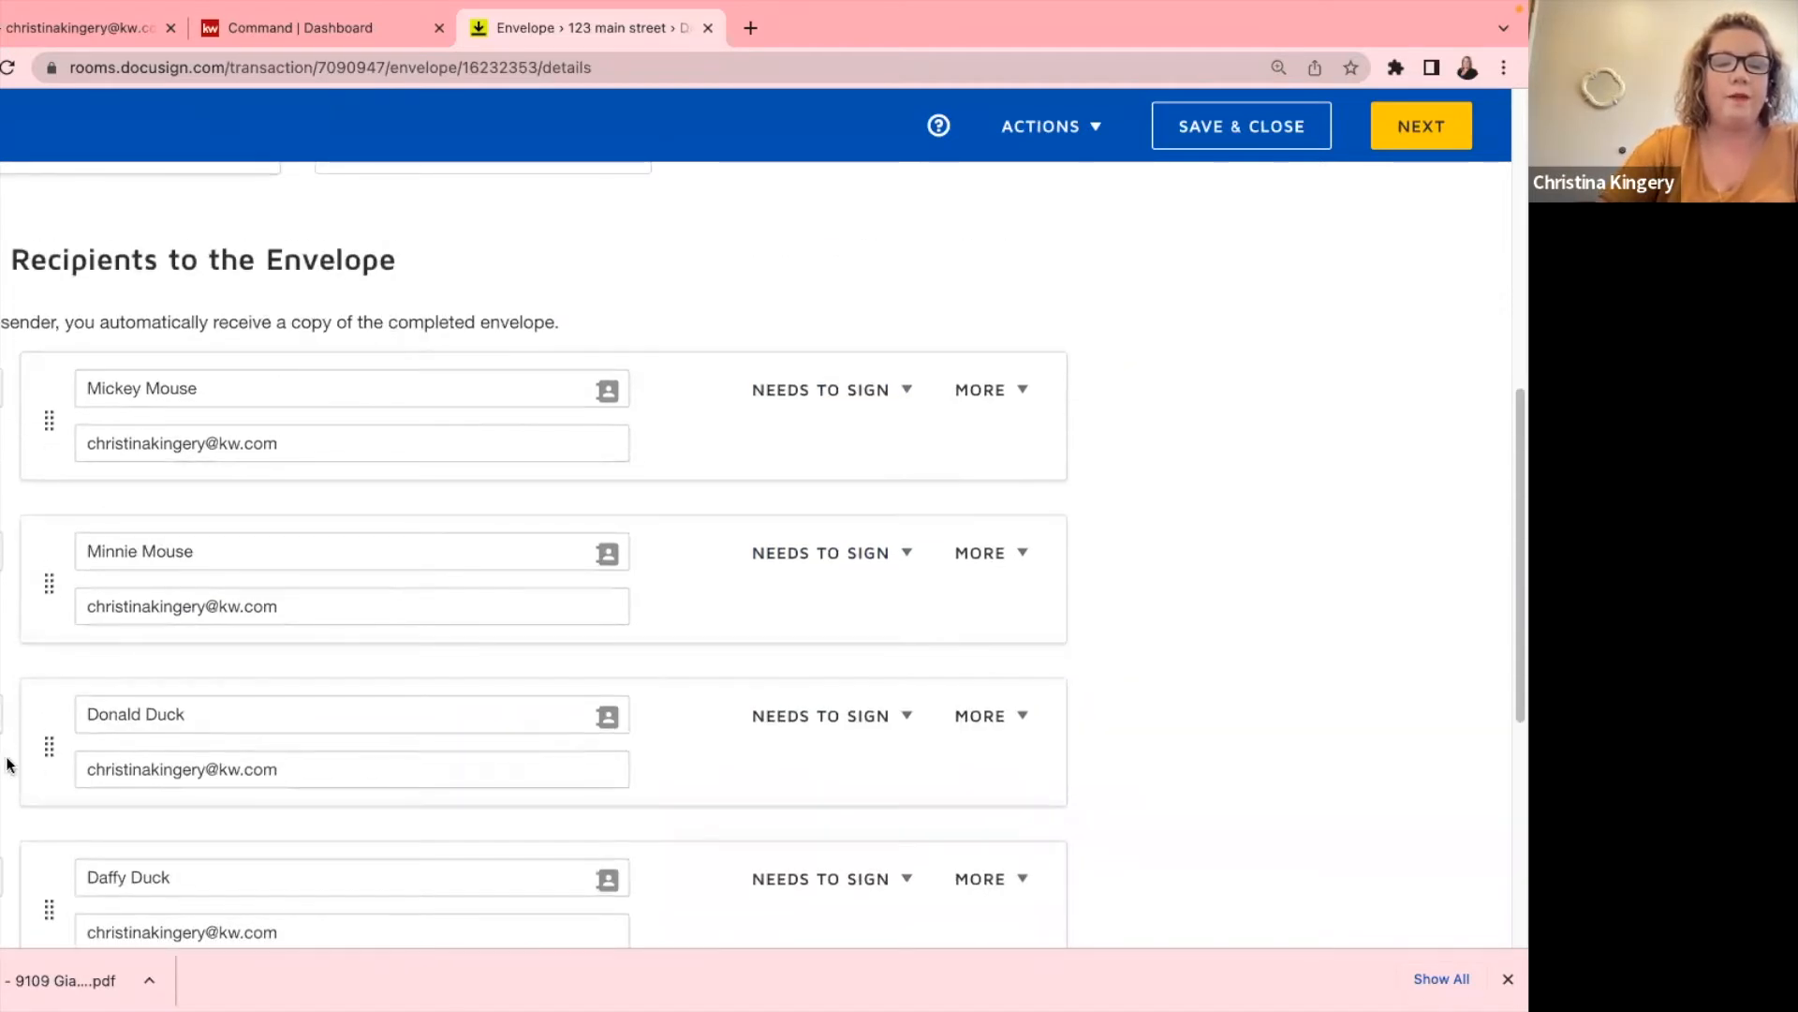
{"action": "scroll", "coordinate": [10, 764], "scroll_direction": "down", "scroll_amount": 1}
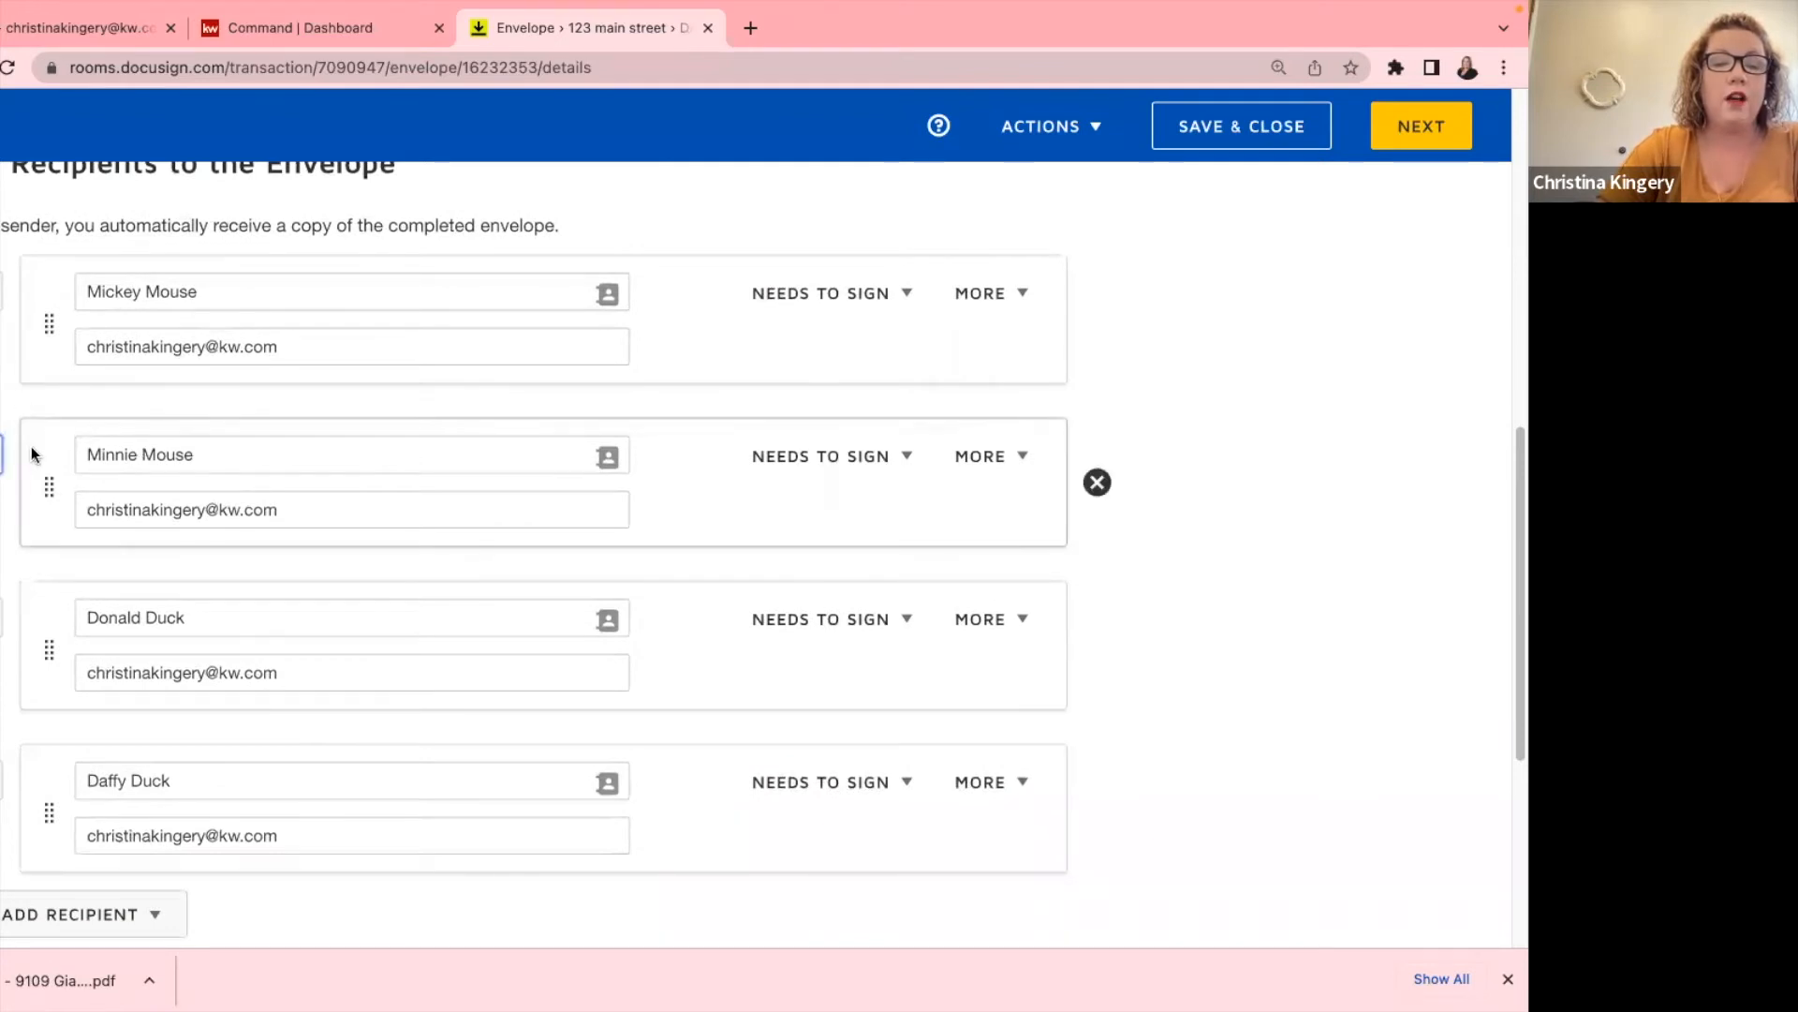
{"action": "mouse_move", "coordinate": [45, 480]}
{"action": "left_mouse_down"}
{"action": "mouse_move", "coordinate": [40, 273]}
{"action": "mouse_move", "coordinate": [42, 507]}
{"action": "left_mouse_up"}
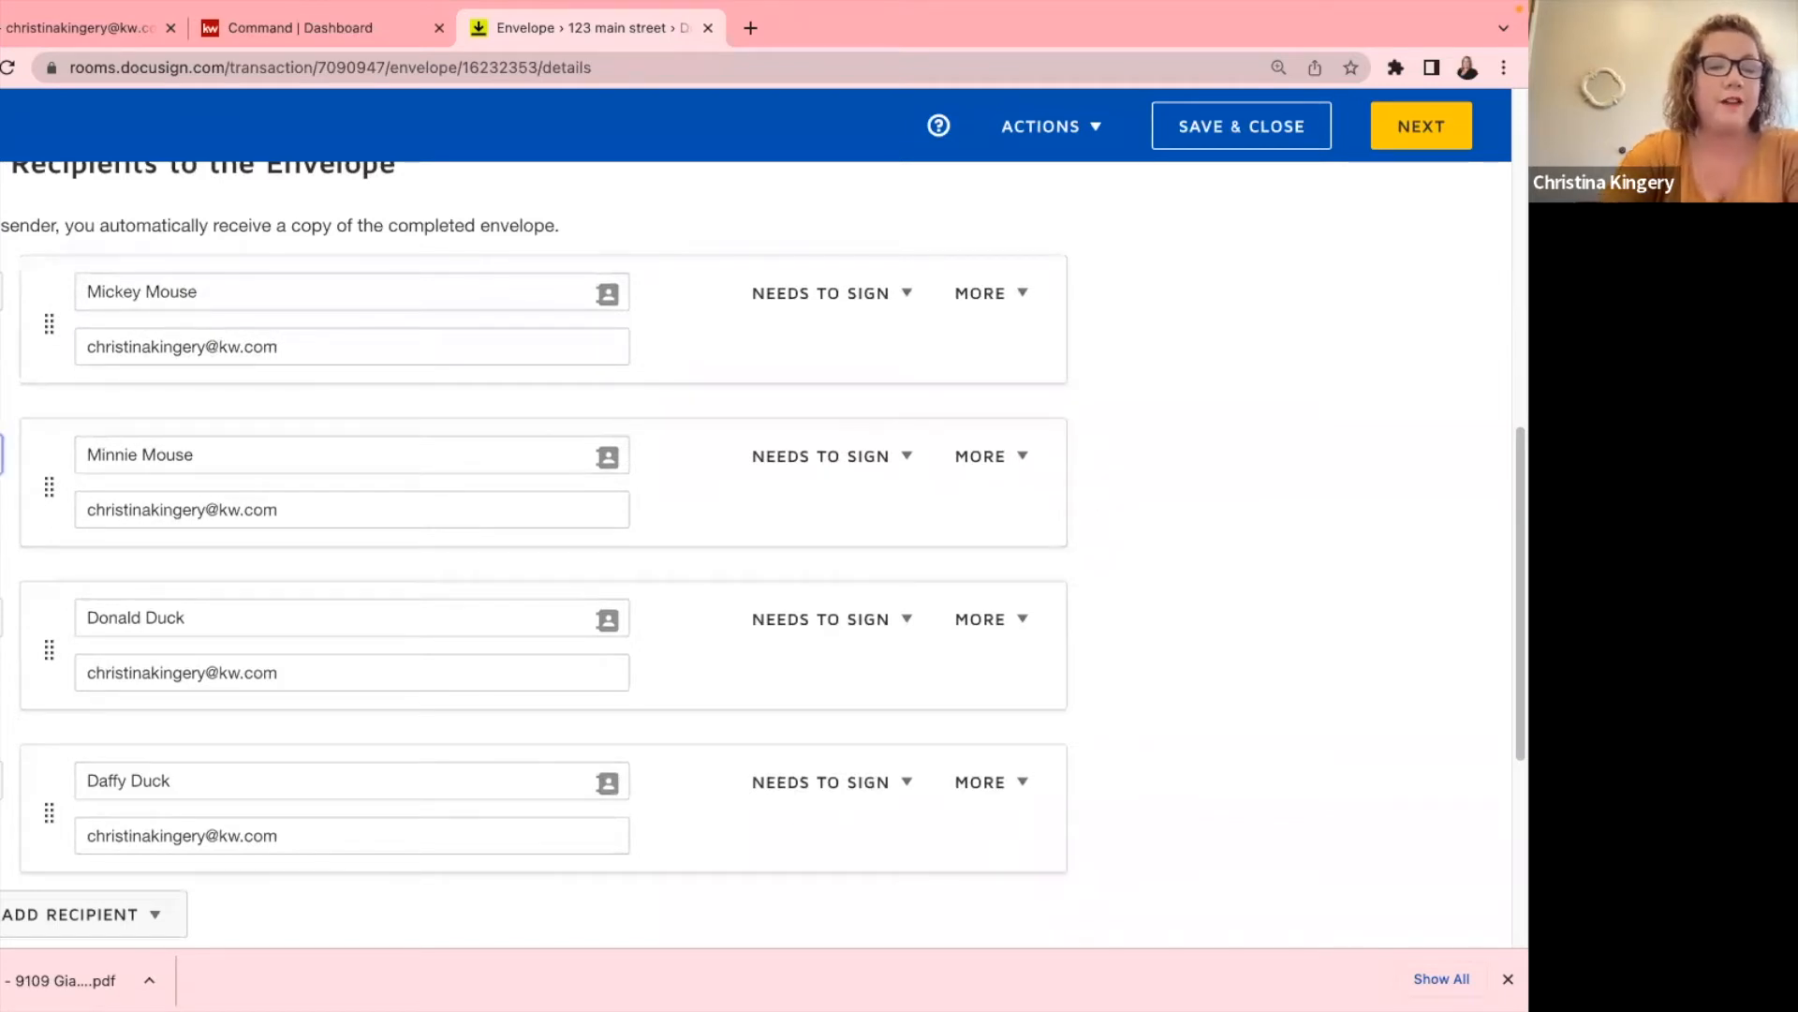
{"action": "key", "text": "Return"}
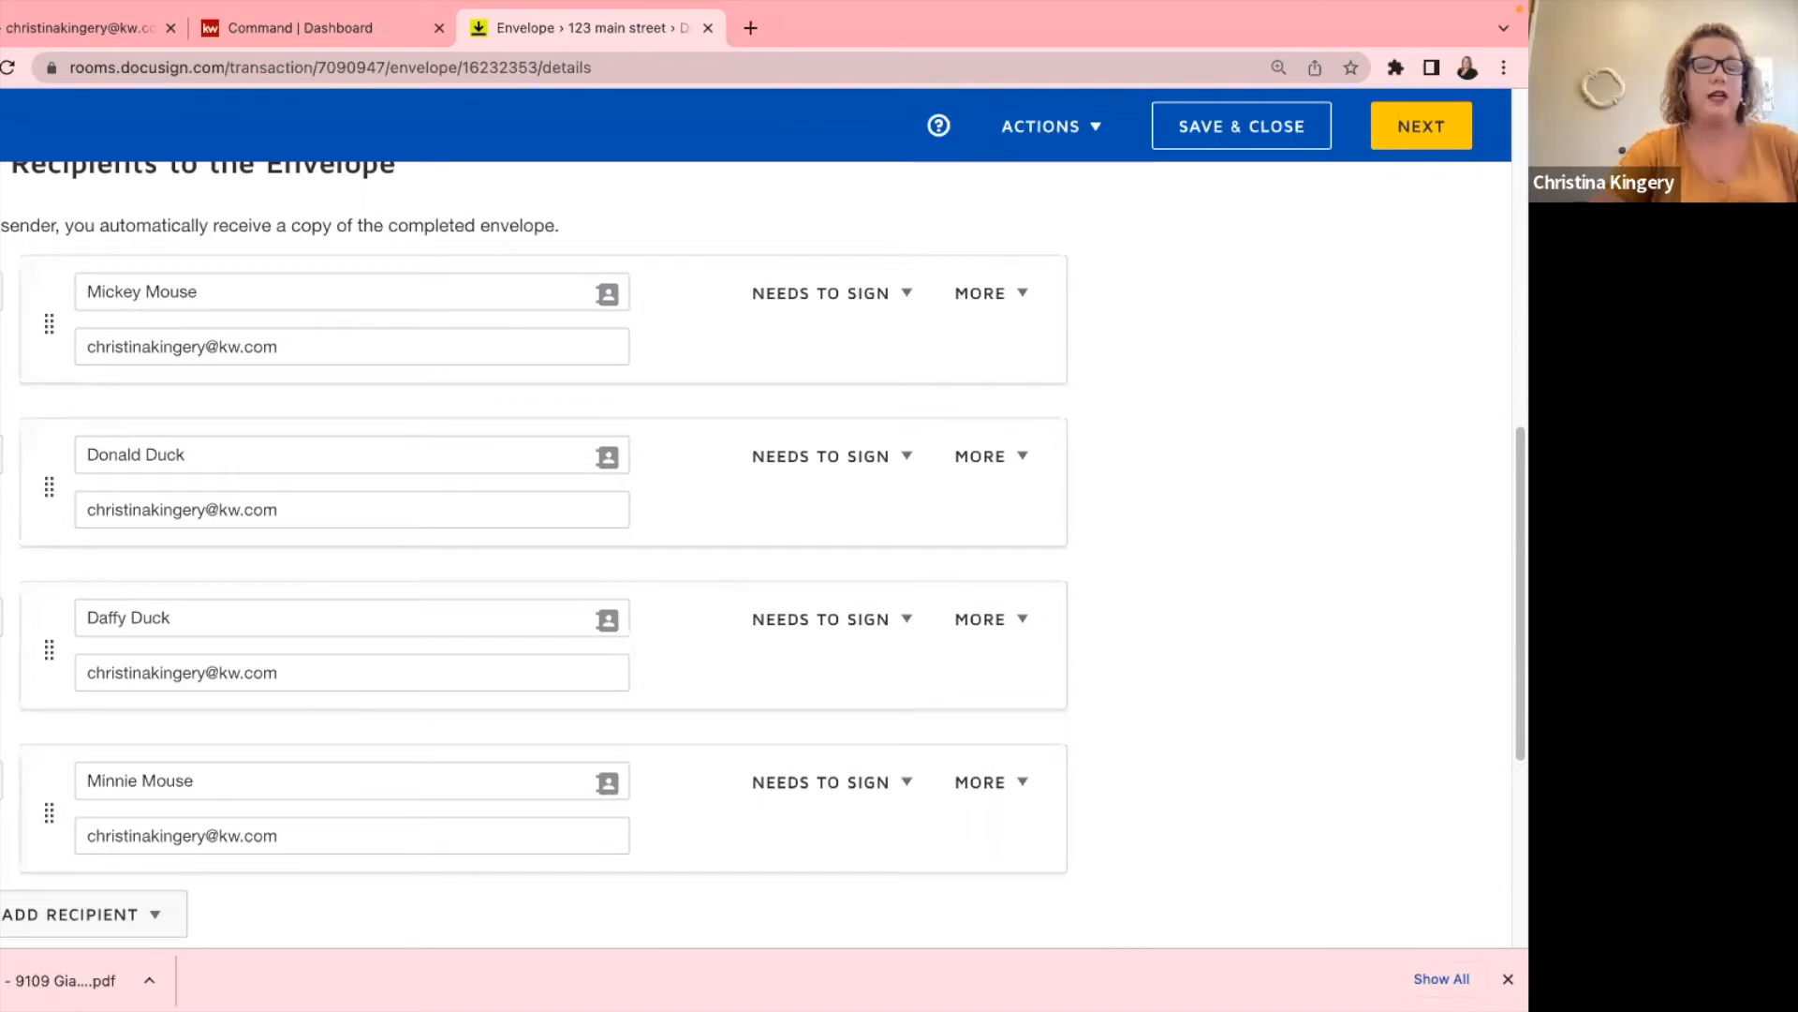
{"action": "scroll", "coordinate": [88, 656], "scroll_direction": "down", "scroll_amount": 5}
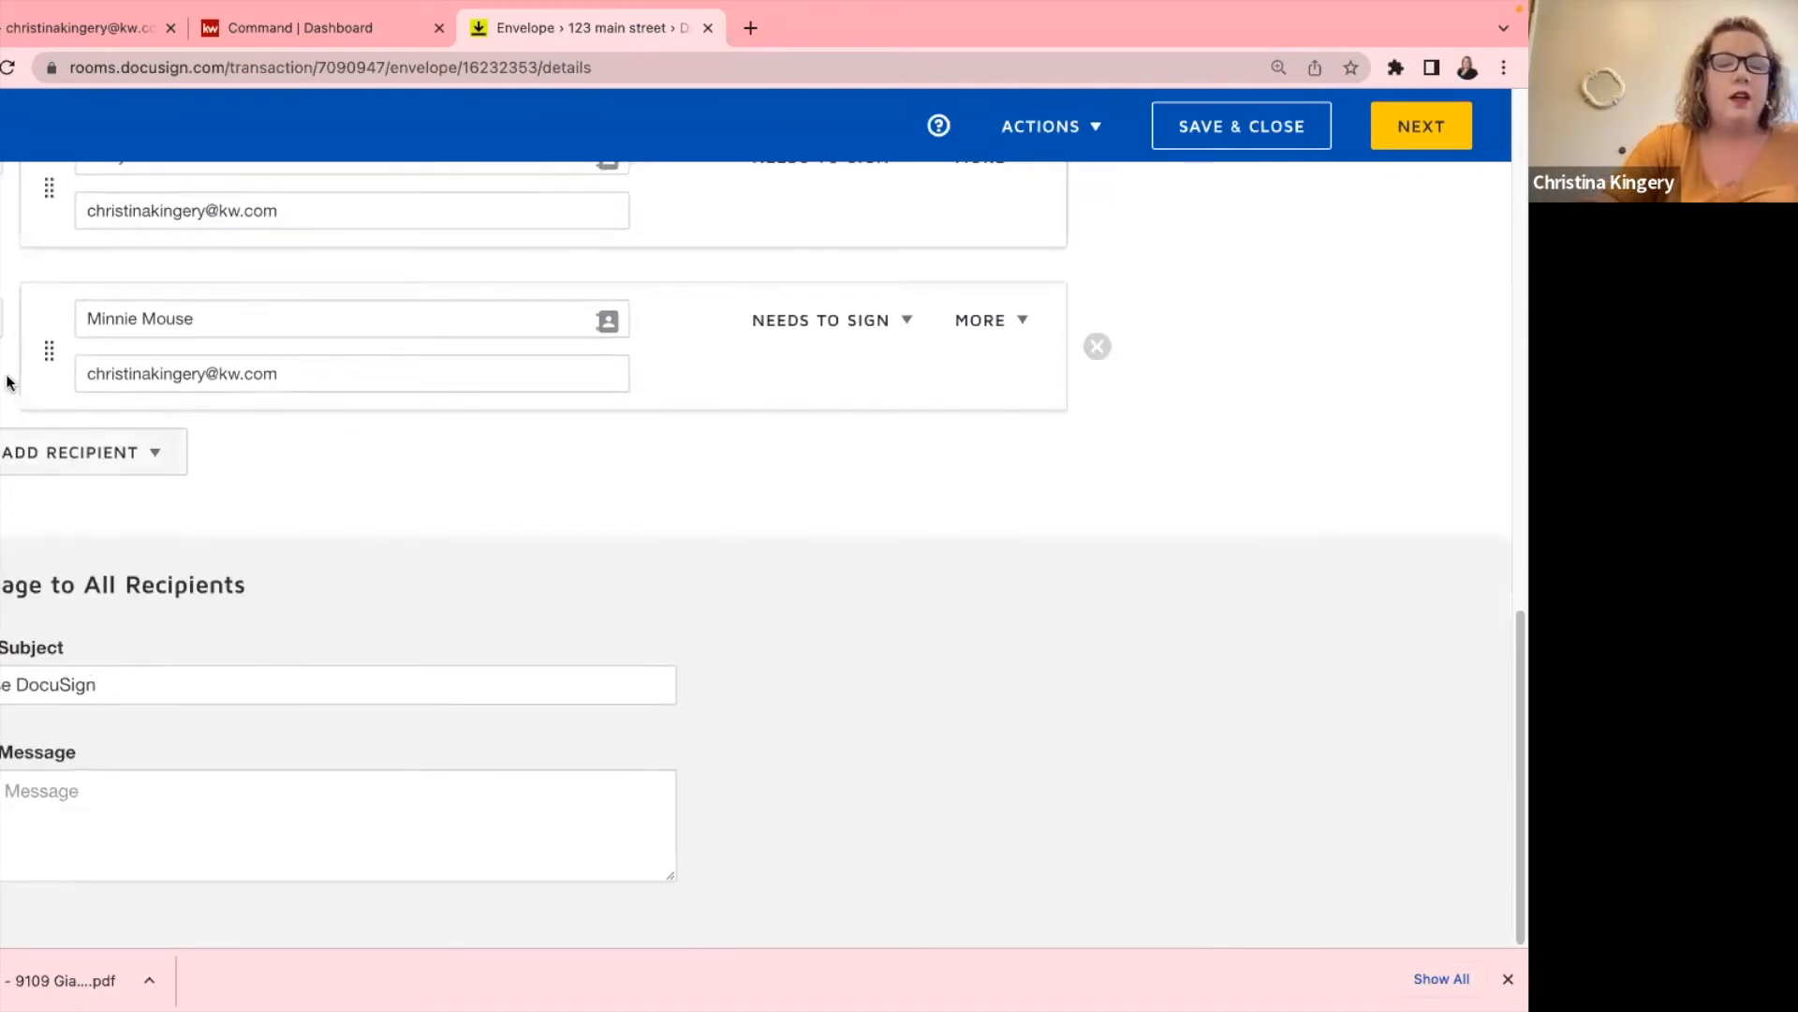
Append 'offer' to the subject, add the message 'please sign', and proceed to field placement.
{"action": "left_click", "coordinate": [126, 689]}
{"action": "type", "text": "offer"}
{"action": "key", "text": "Tab"}
{"action": "type", "text": "please sign"}
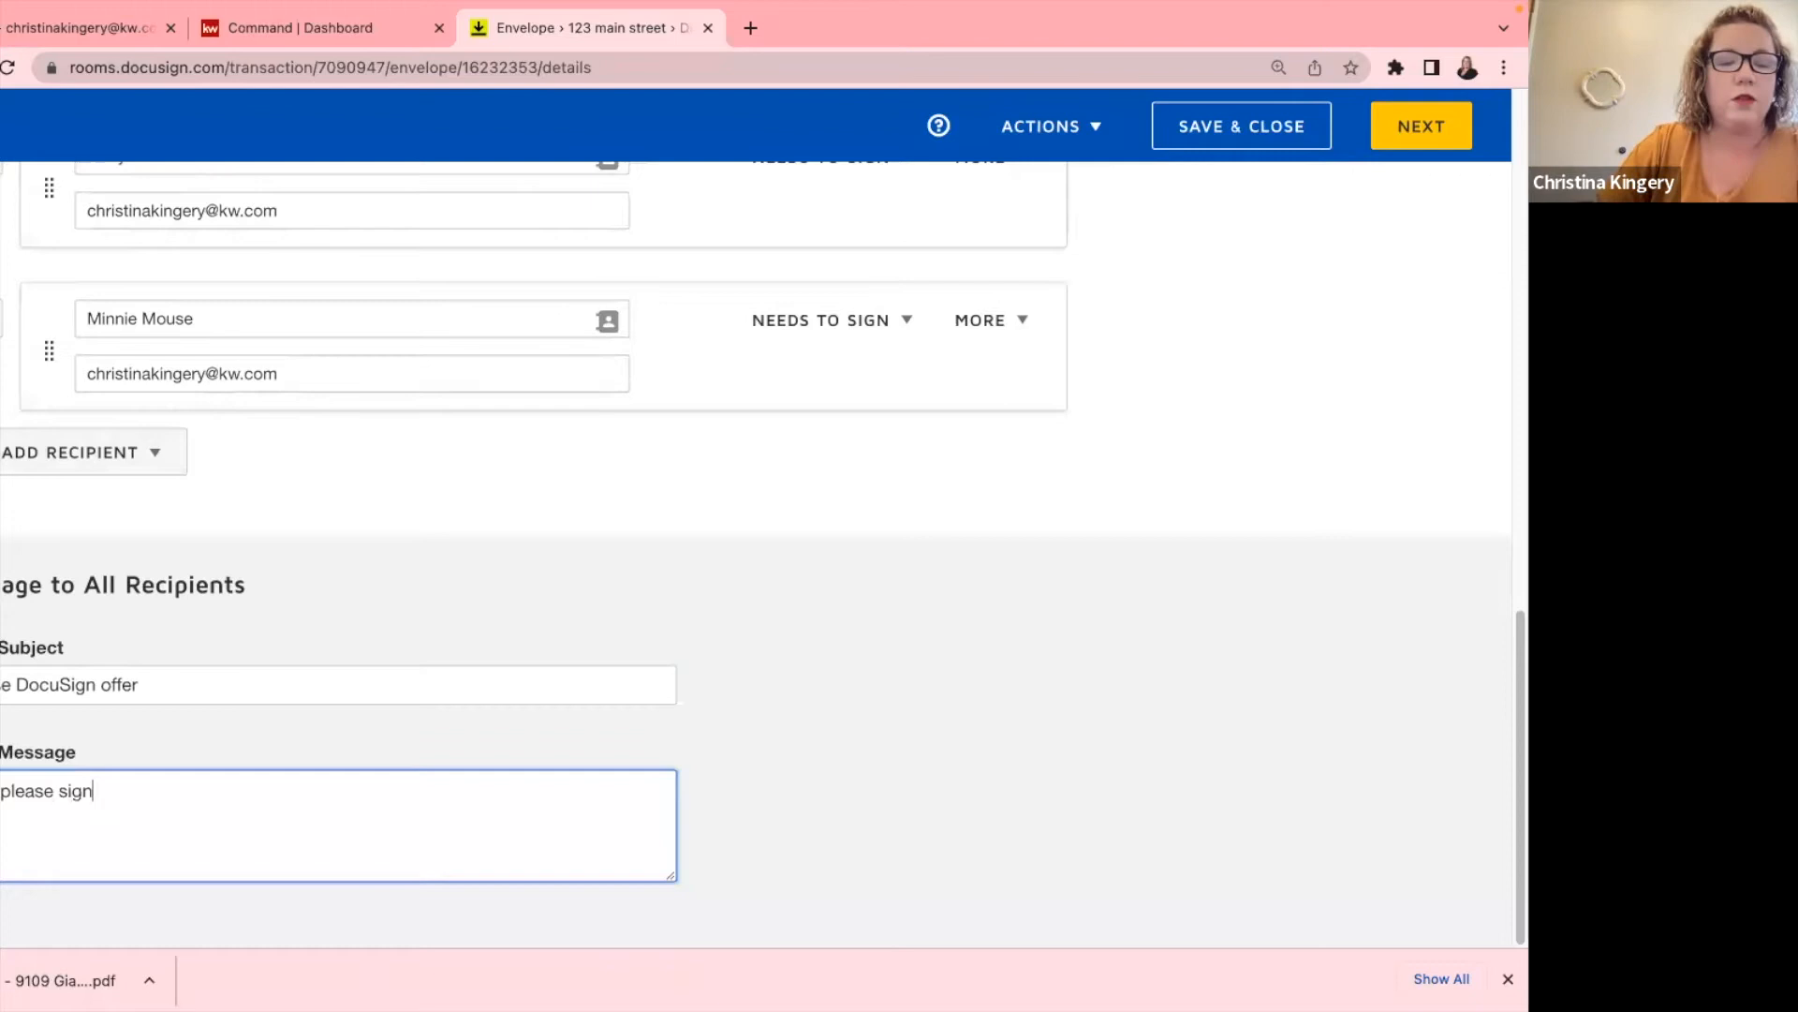
{"action": "left_click", "coordinate": [1421, 140]}
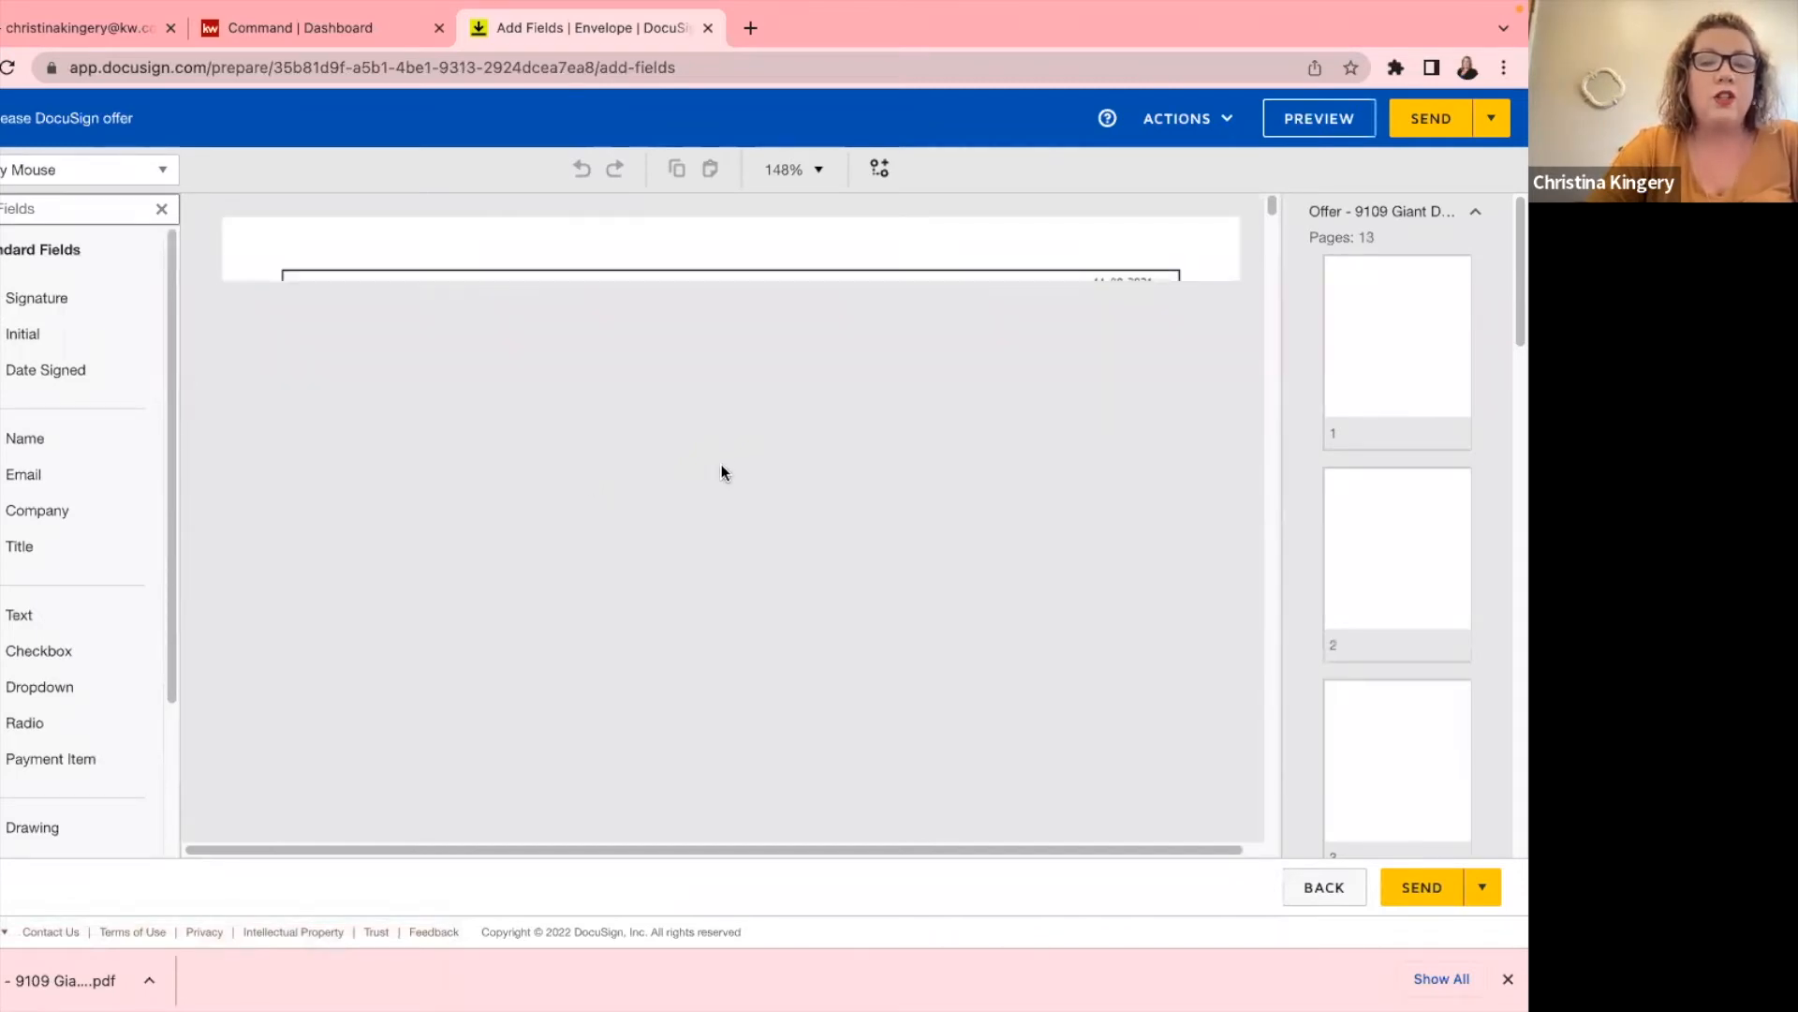
{"action": "scroll", "coordinate": [714, 492], "scroll_direction": "down", "scroll_amount": 8}
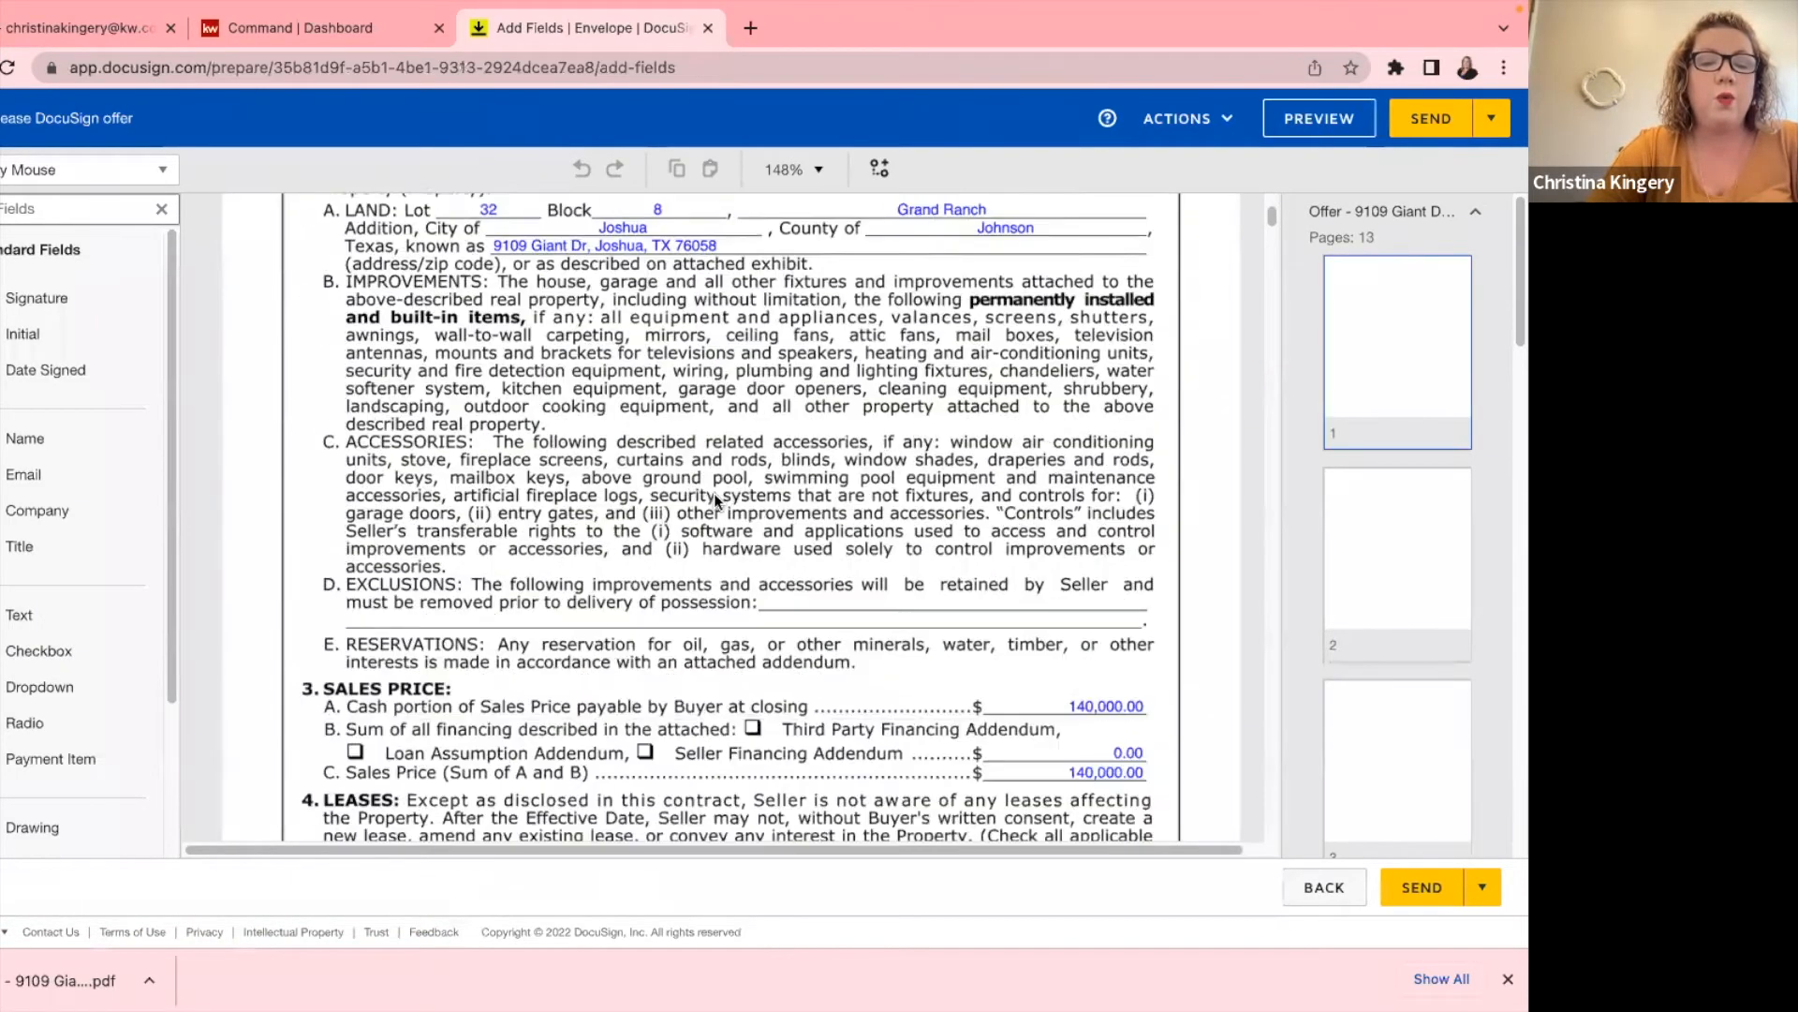
{"action": "scroll", "coordinate": [718, 496], "scroll_direction": "down", "scroll_amount": 2}
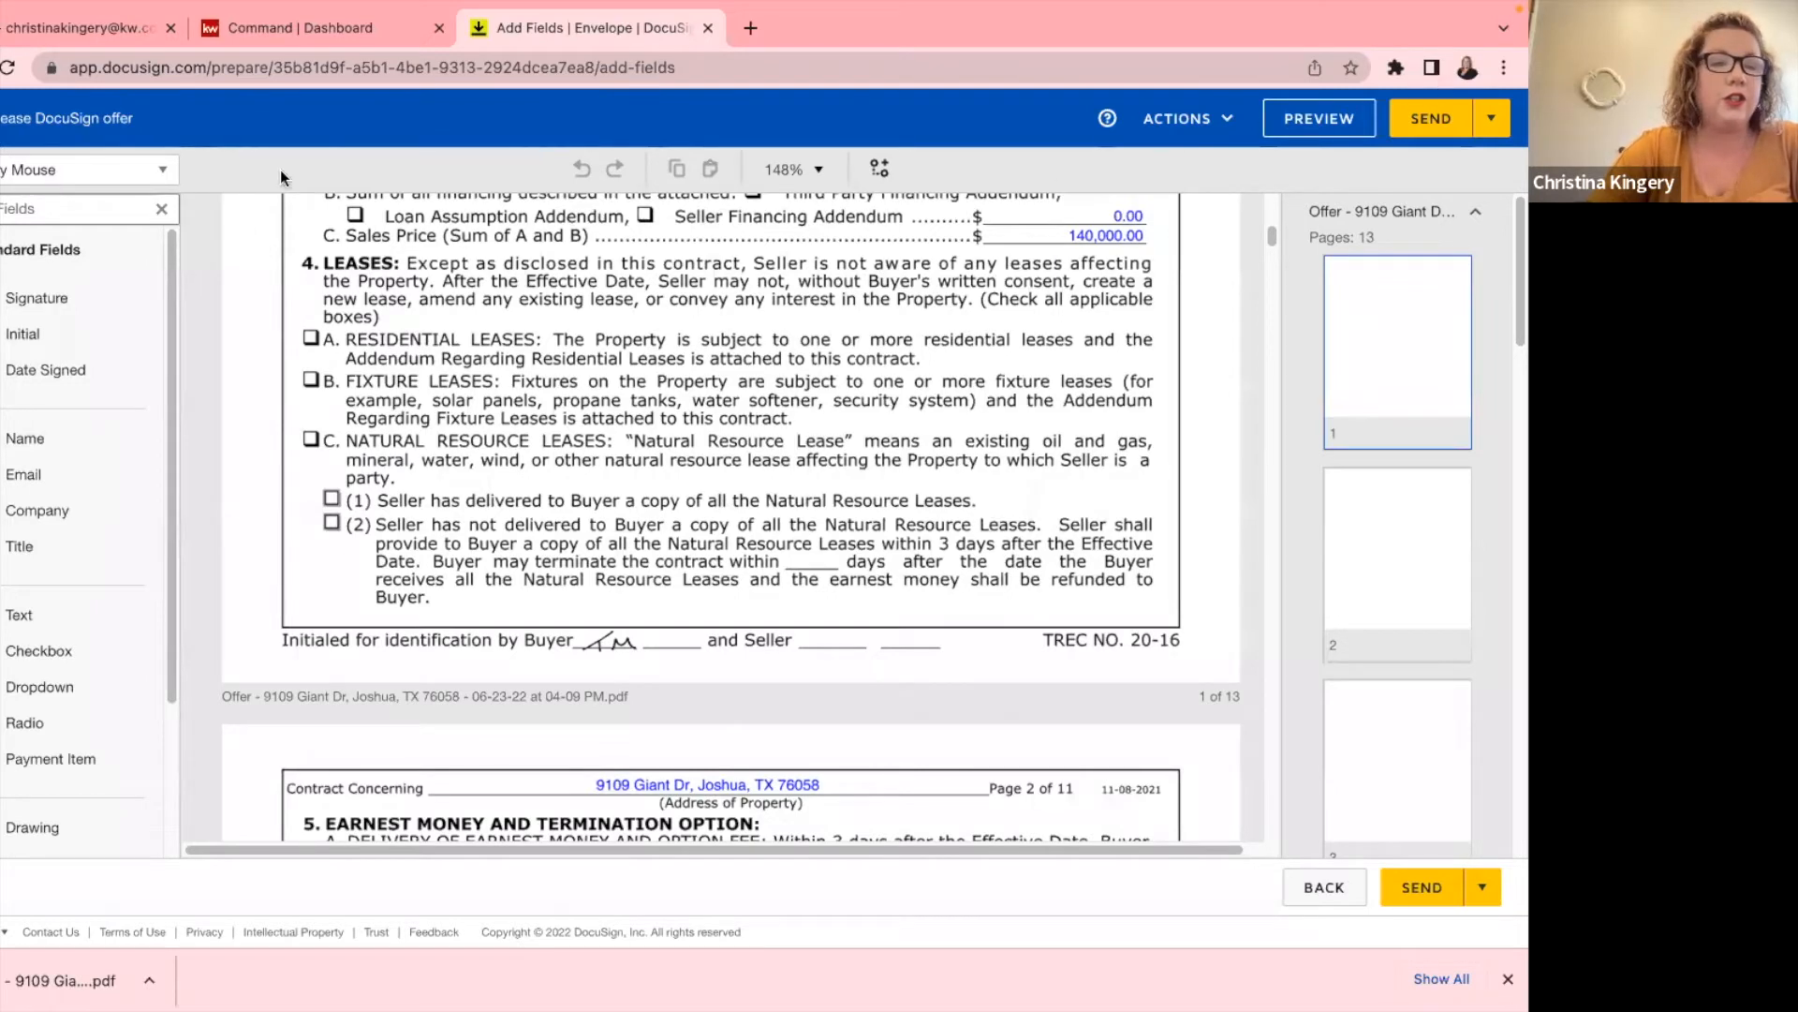
{"action": "left_click", "coordinate": [28, 169]}
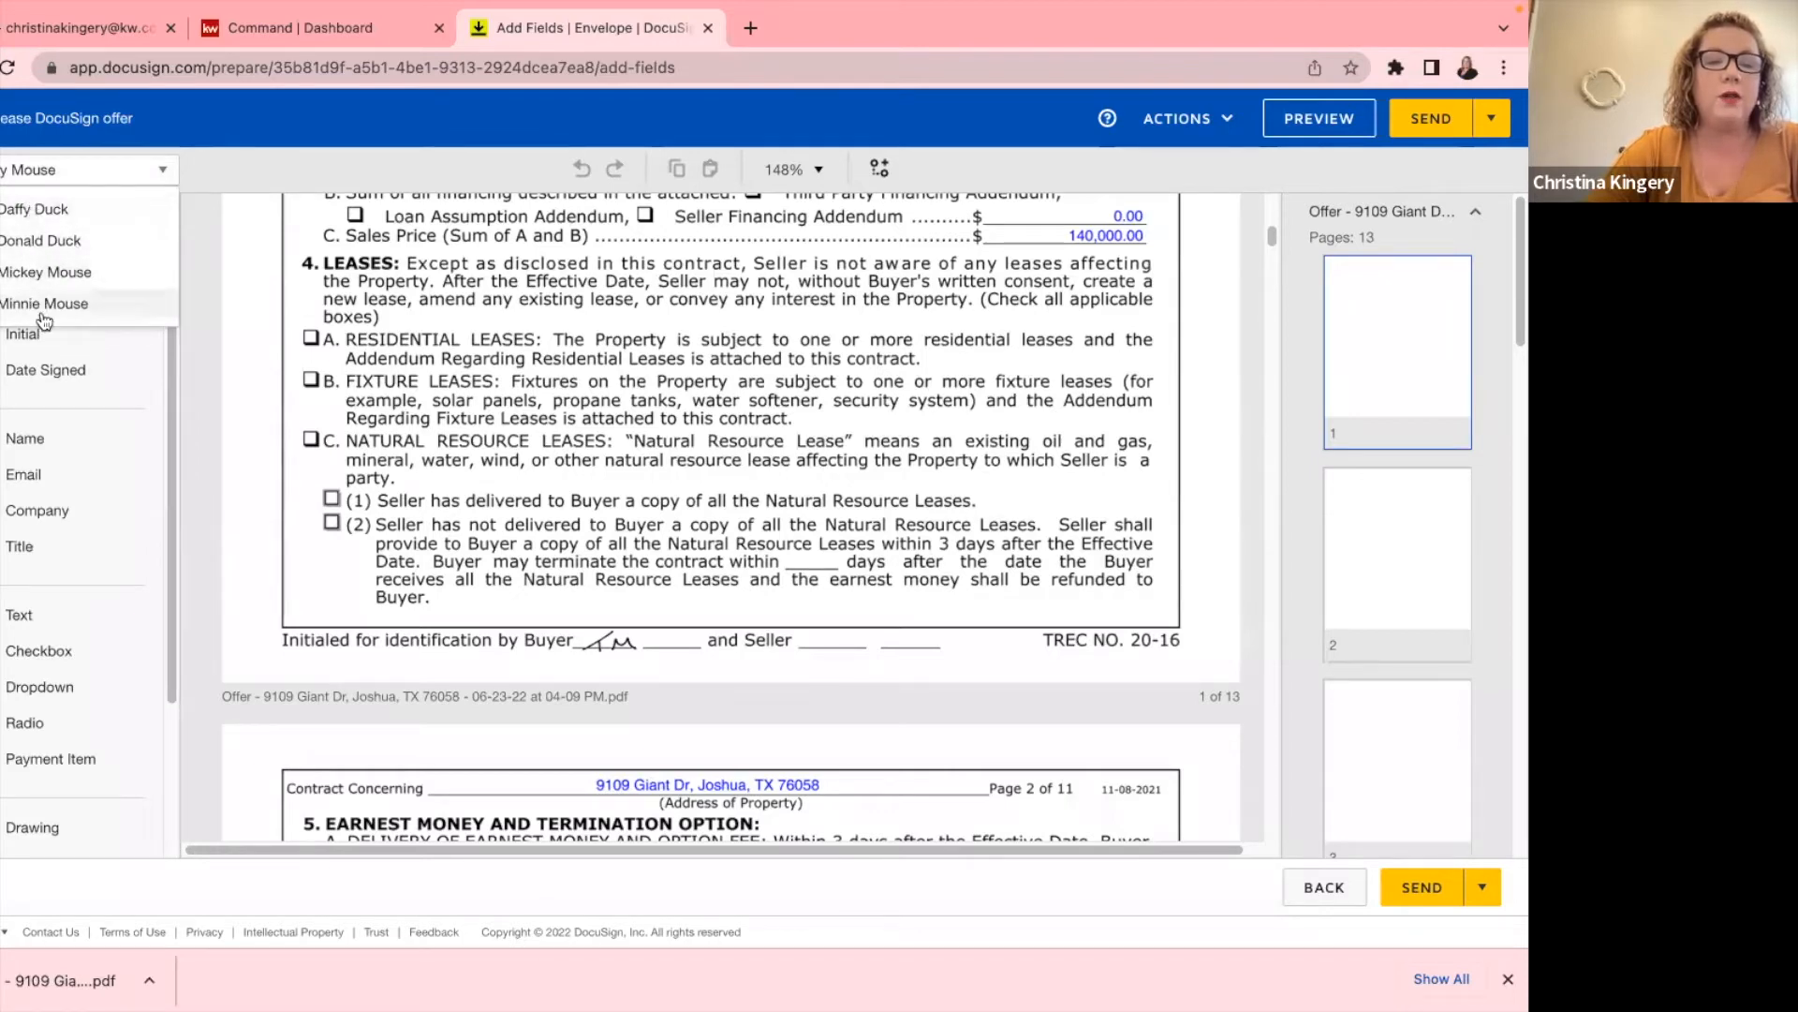
Place a resized Initial field for the last-added recipient on page 1's Seller blank, then copy it.
{"action": "left_click", "coordinate": [45, 212]}
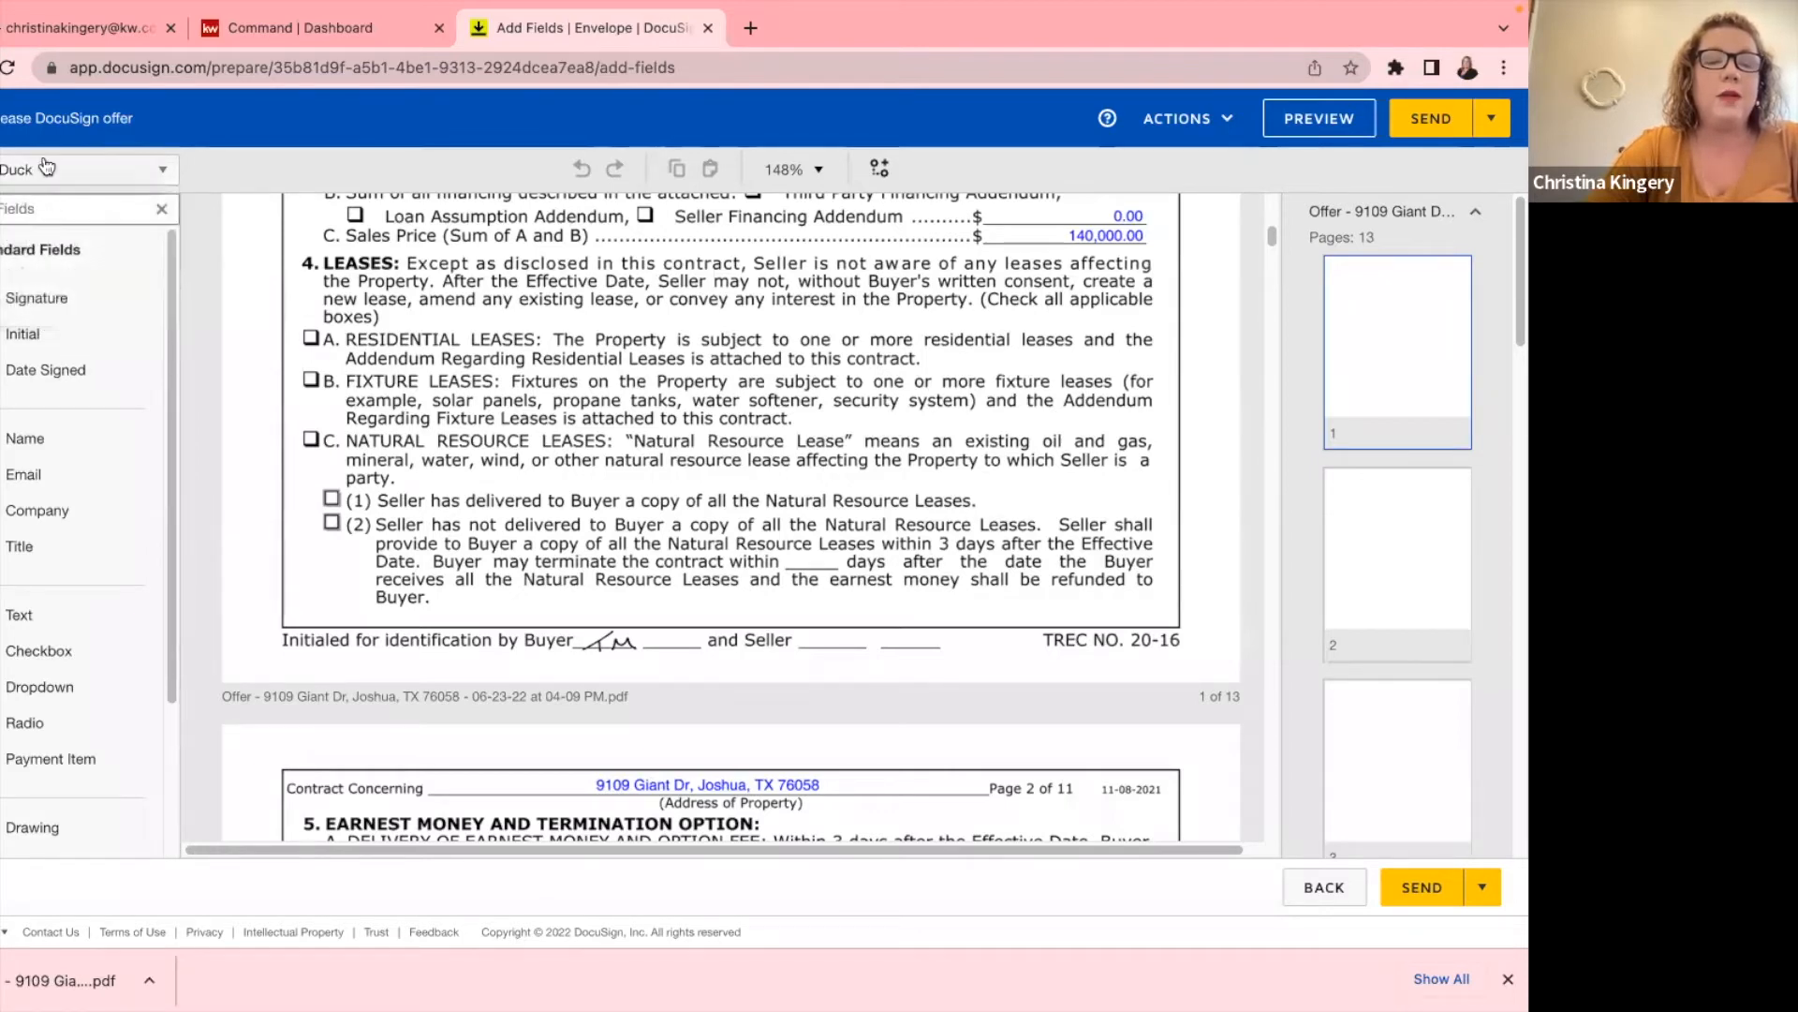
{"action": "left_click_drag", "start_coordinate": [36, 337], "coordinate": [803, 601]}
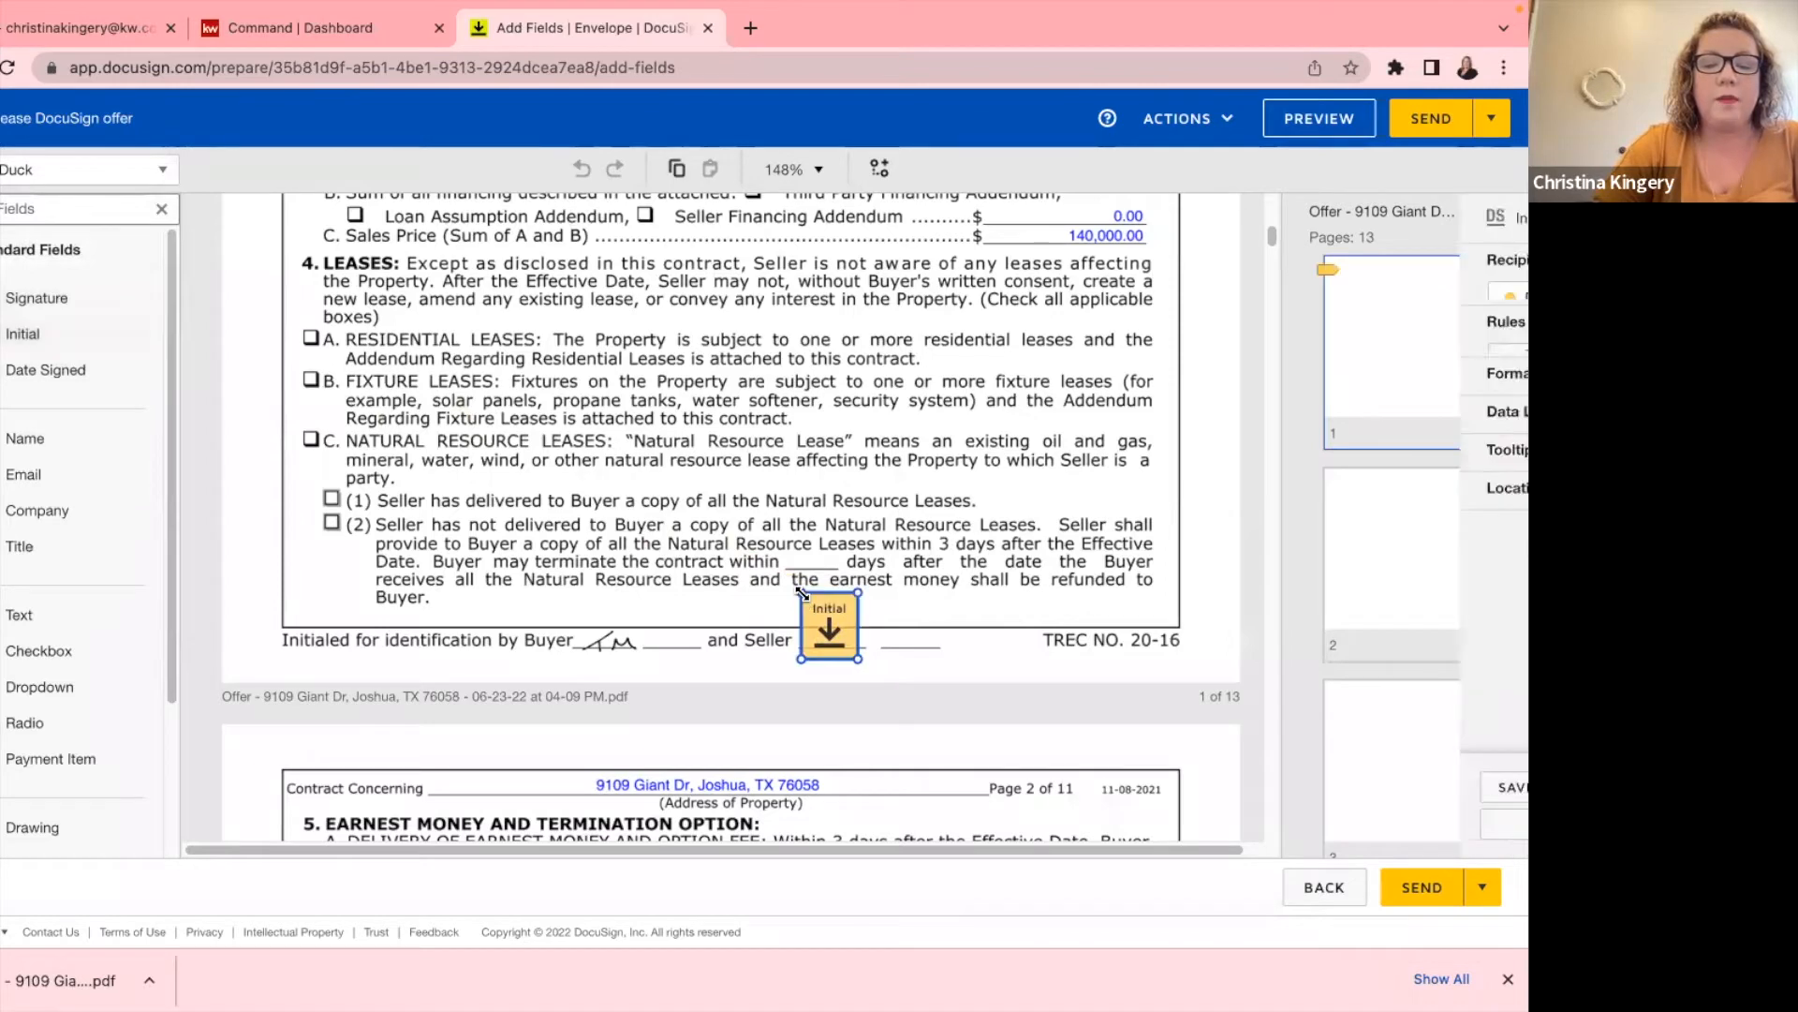
{"action": "left_click_drag", "start_coordinate": [856, 593], "coordinate": [820, 634]}
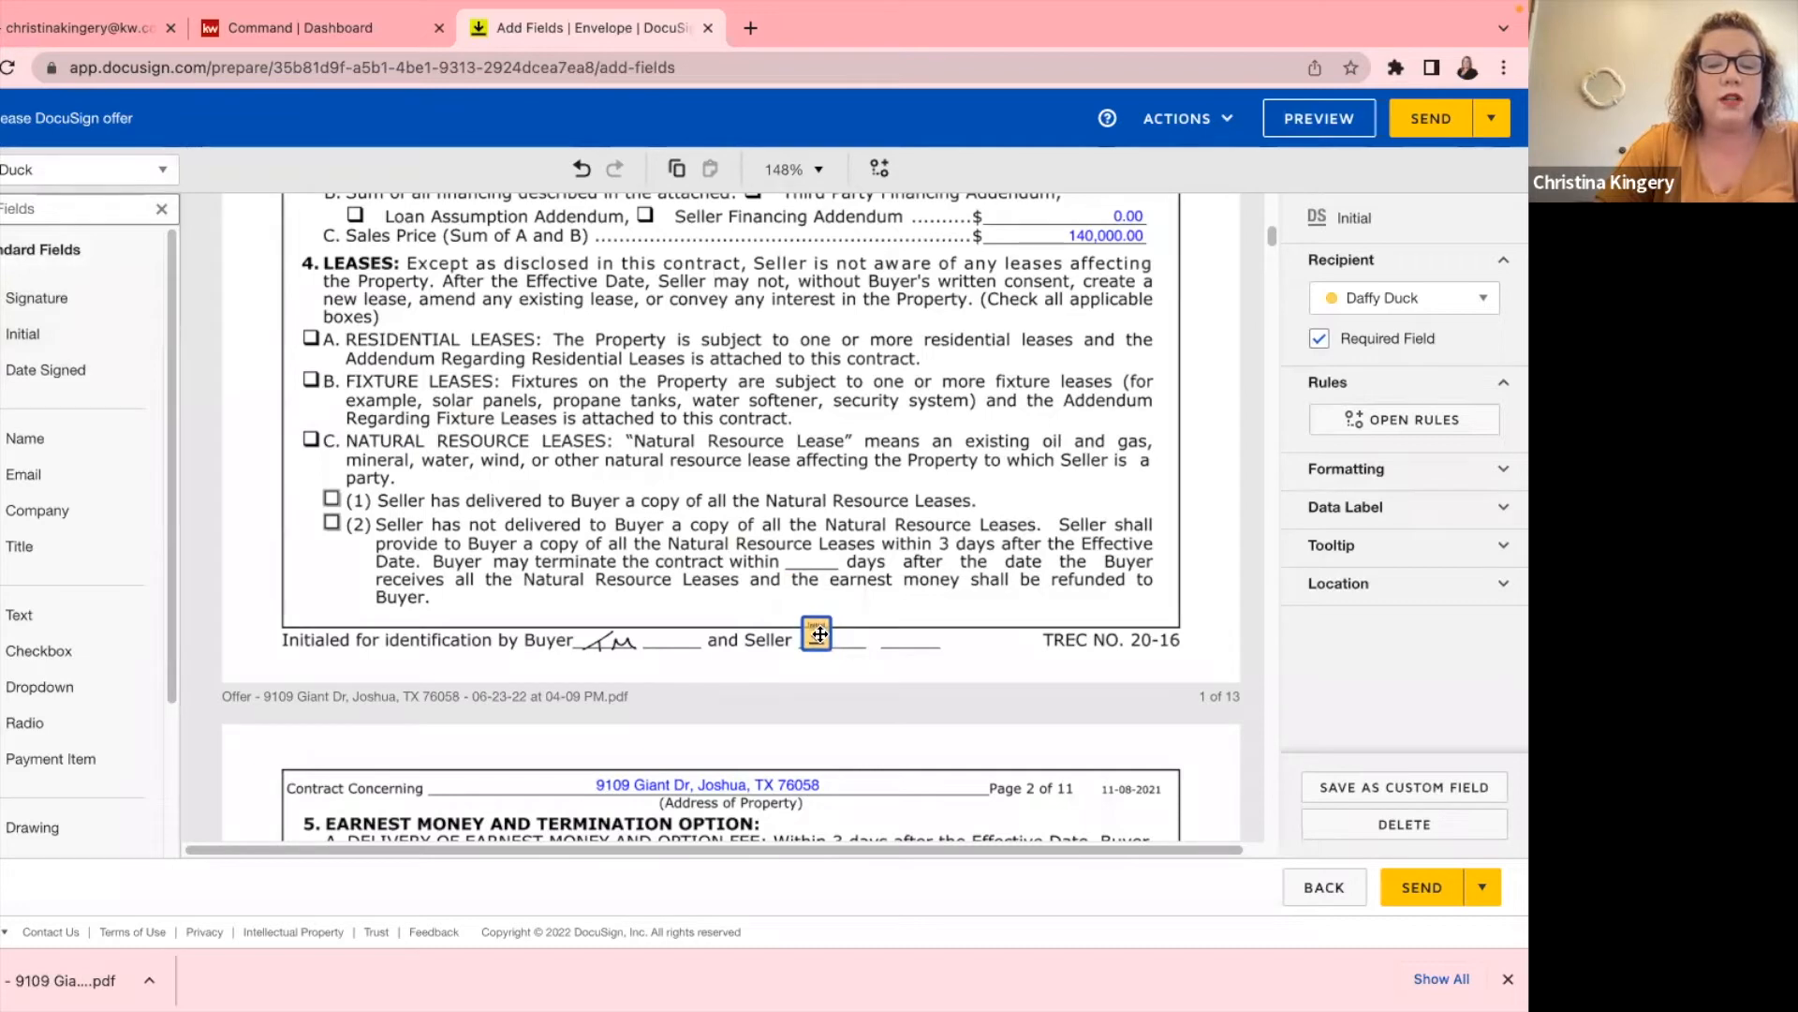
{"action": "left_click", "coordinate": [903, 604]}
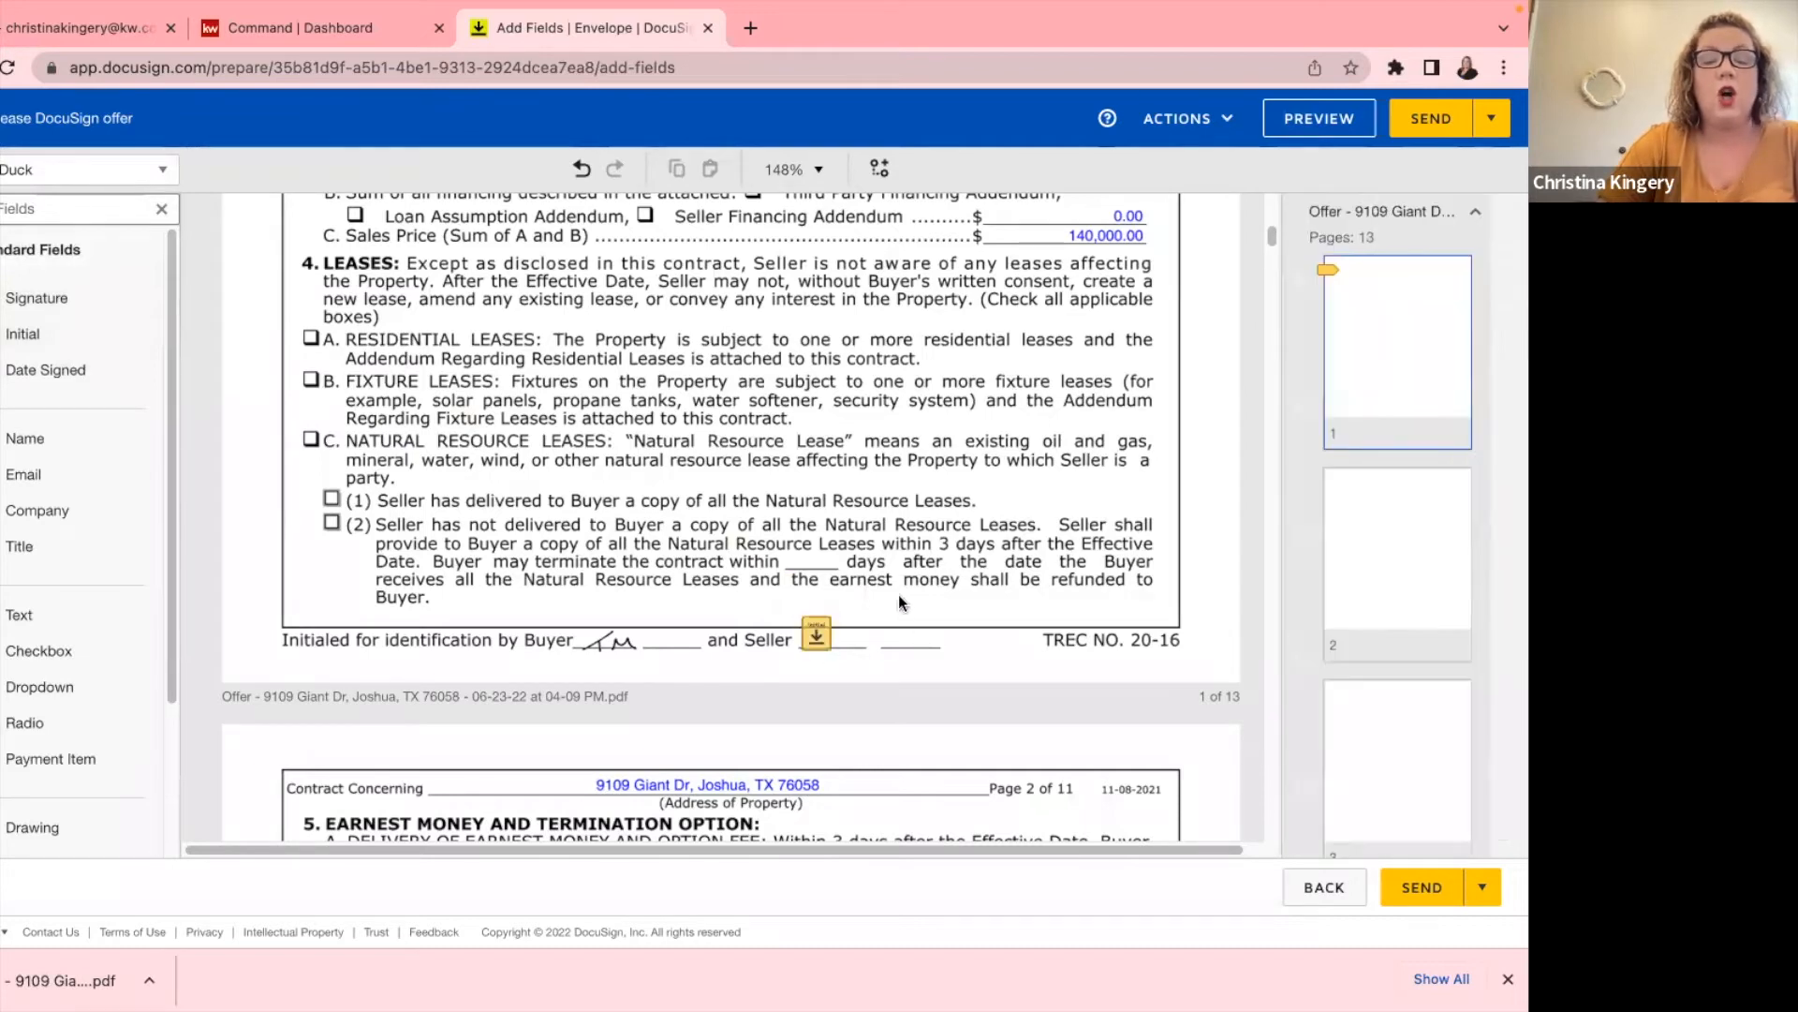
{"action": "left_click", "coordinate": [818, 637]}
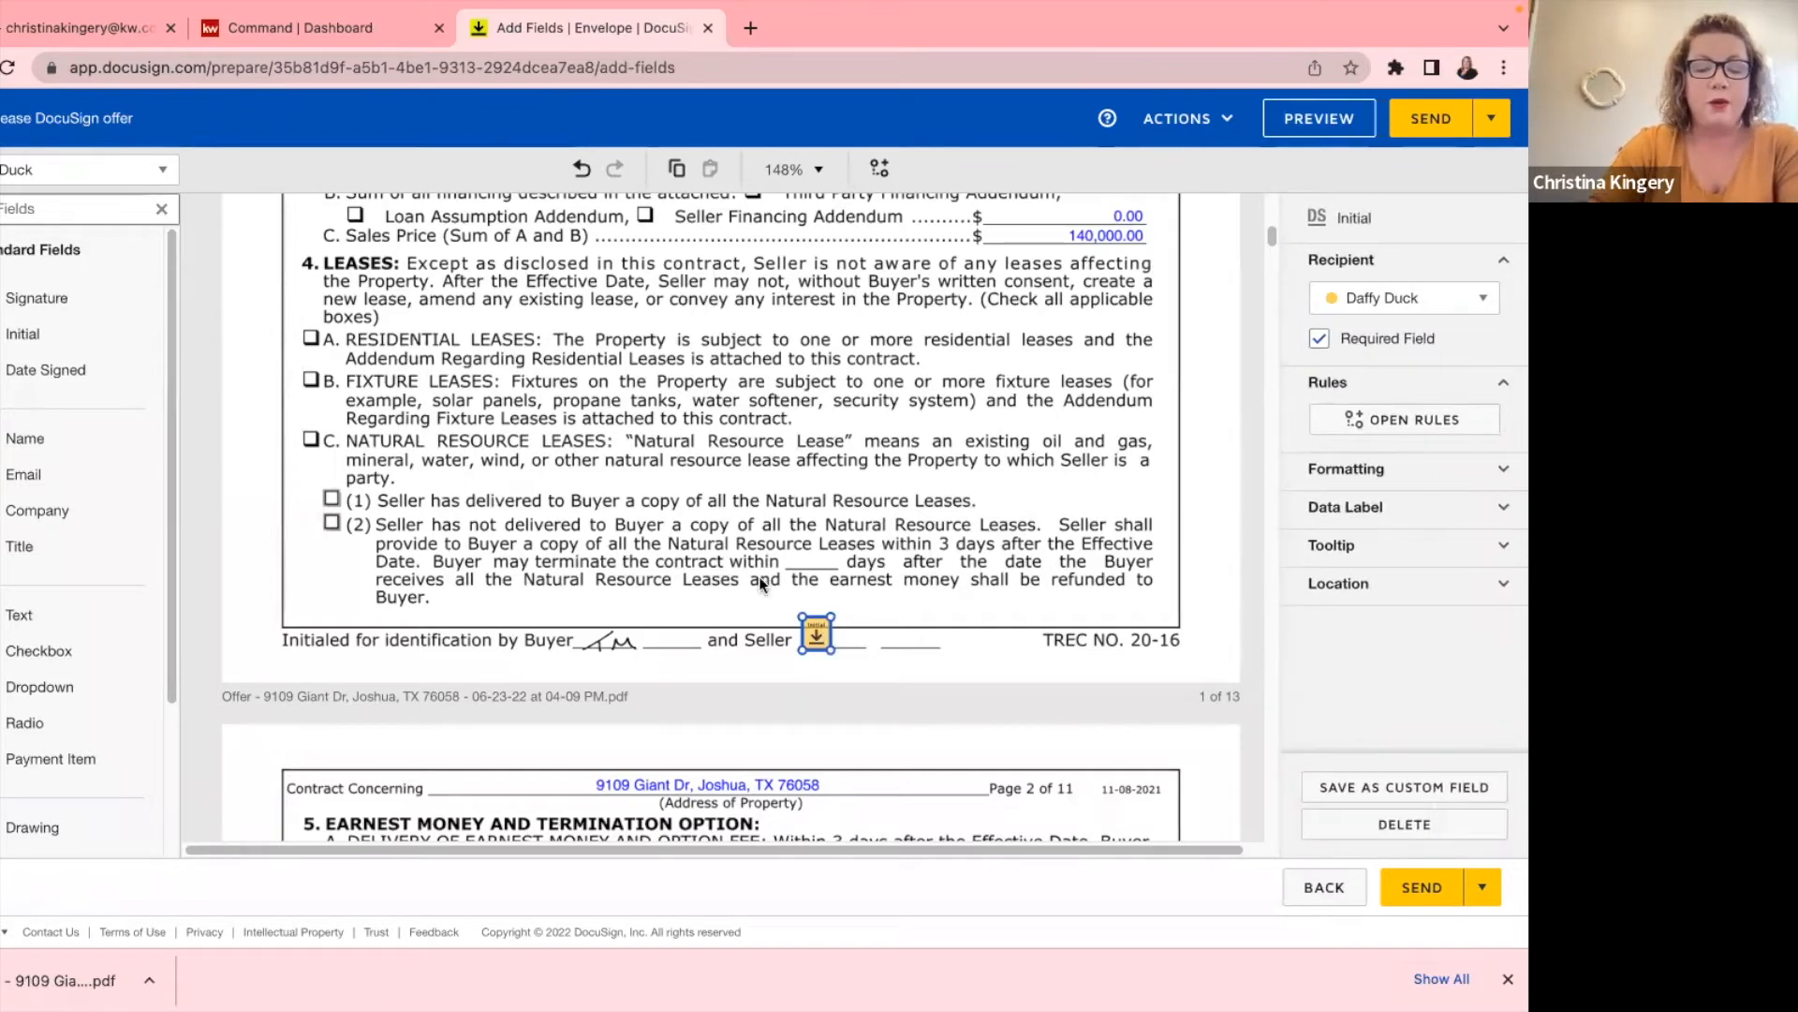
{"action": "key", "text": "ctrl+c"}
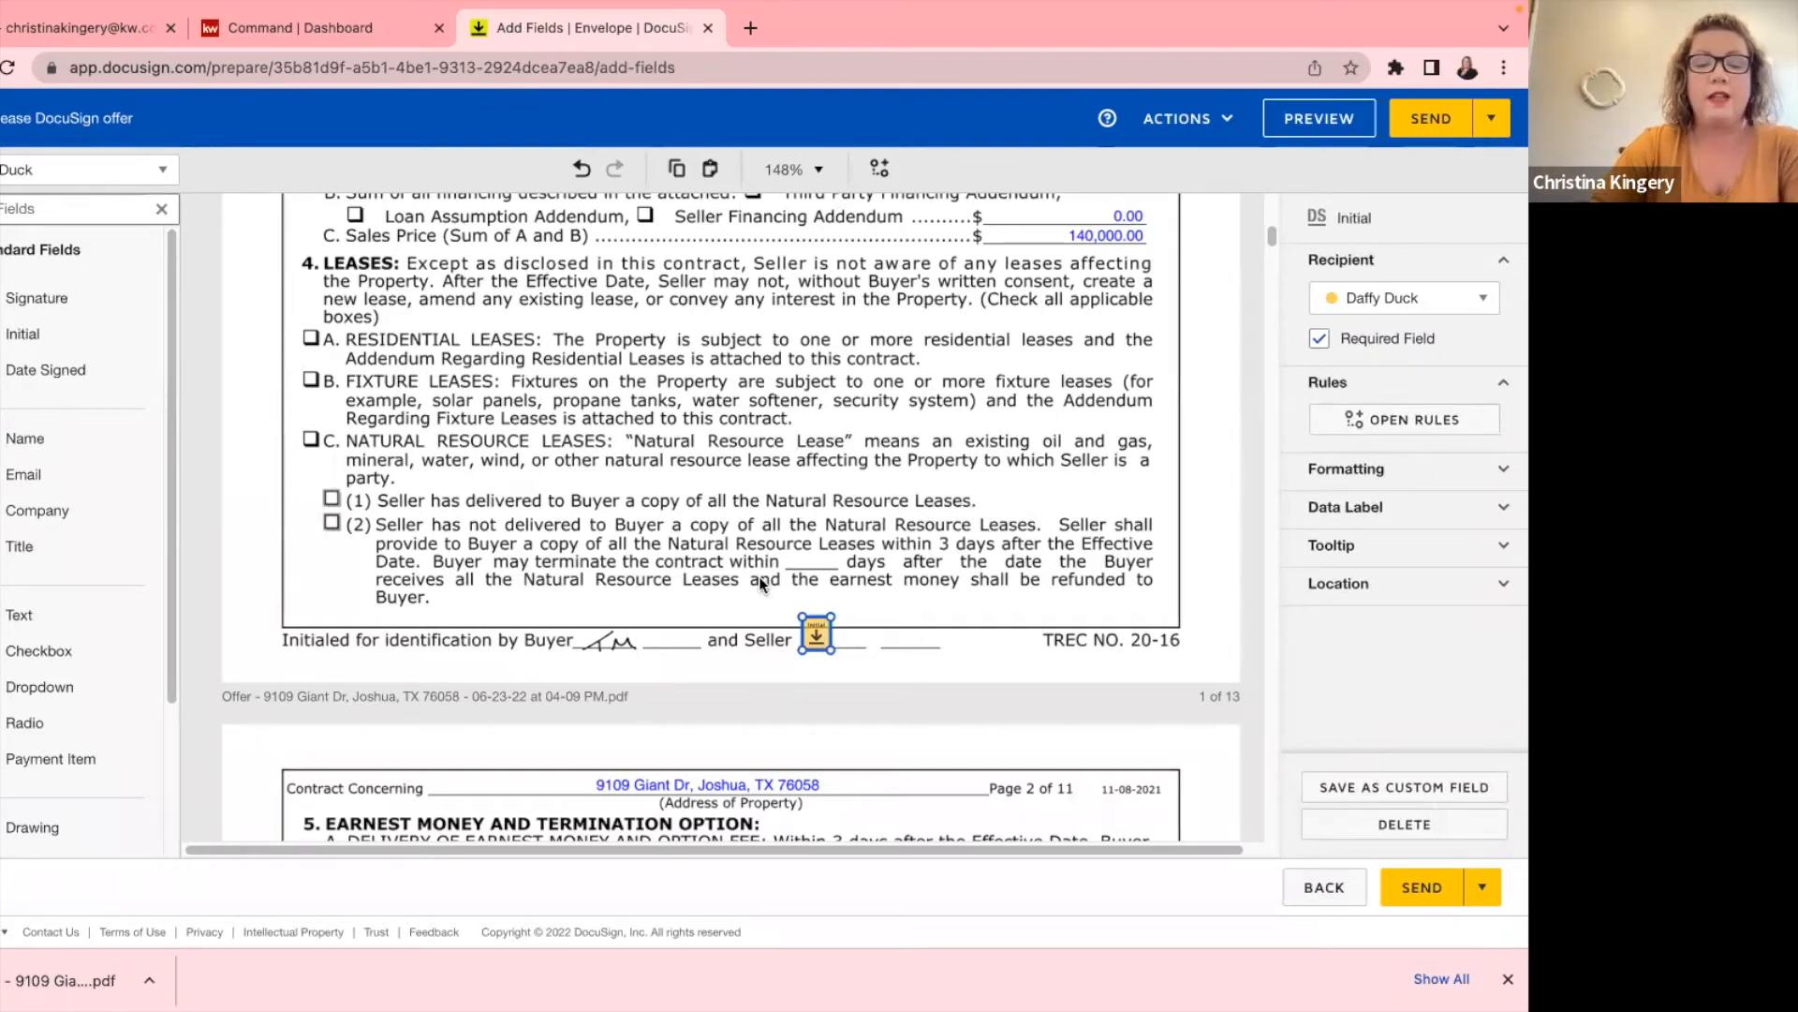
Paste the copied seller Initial field onto page 4's Seller initials line.
{"action": "scroll", "coordinate": [766, 535], "scroll_direction": "down", "scroll_amount": 8}
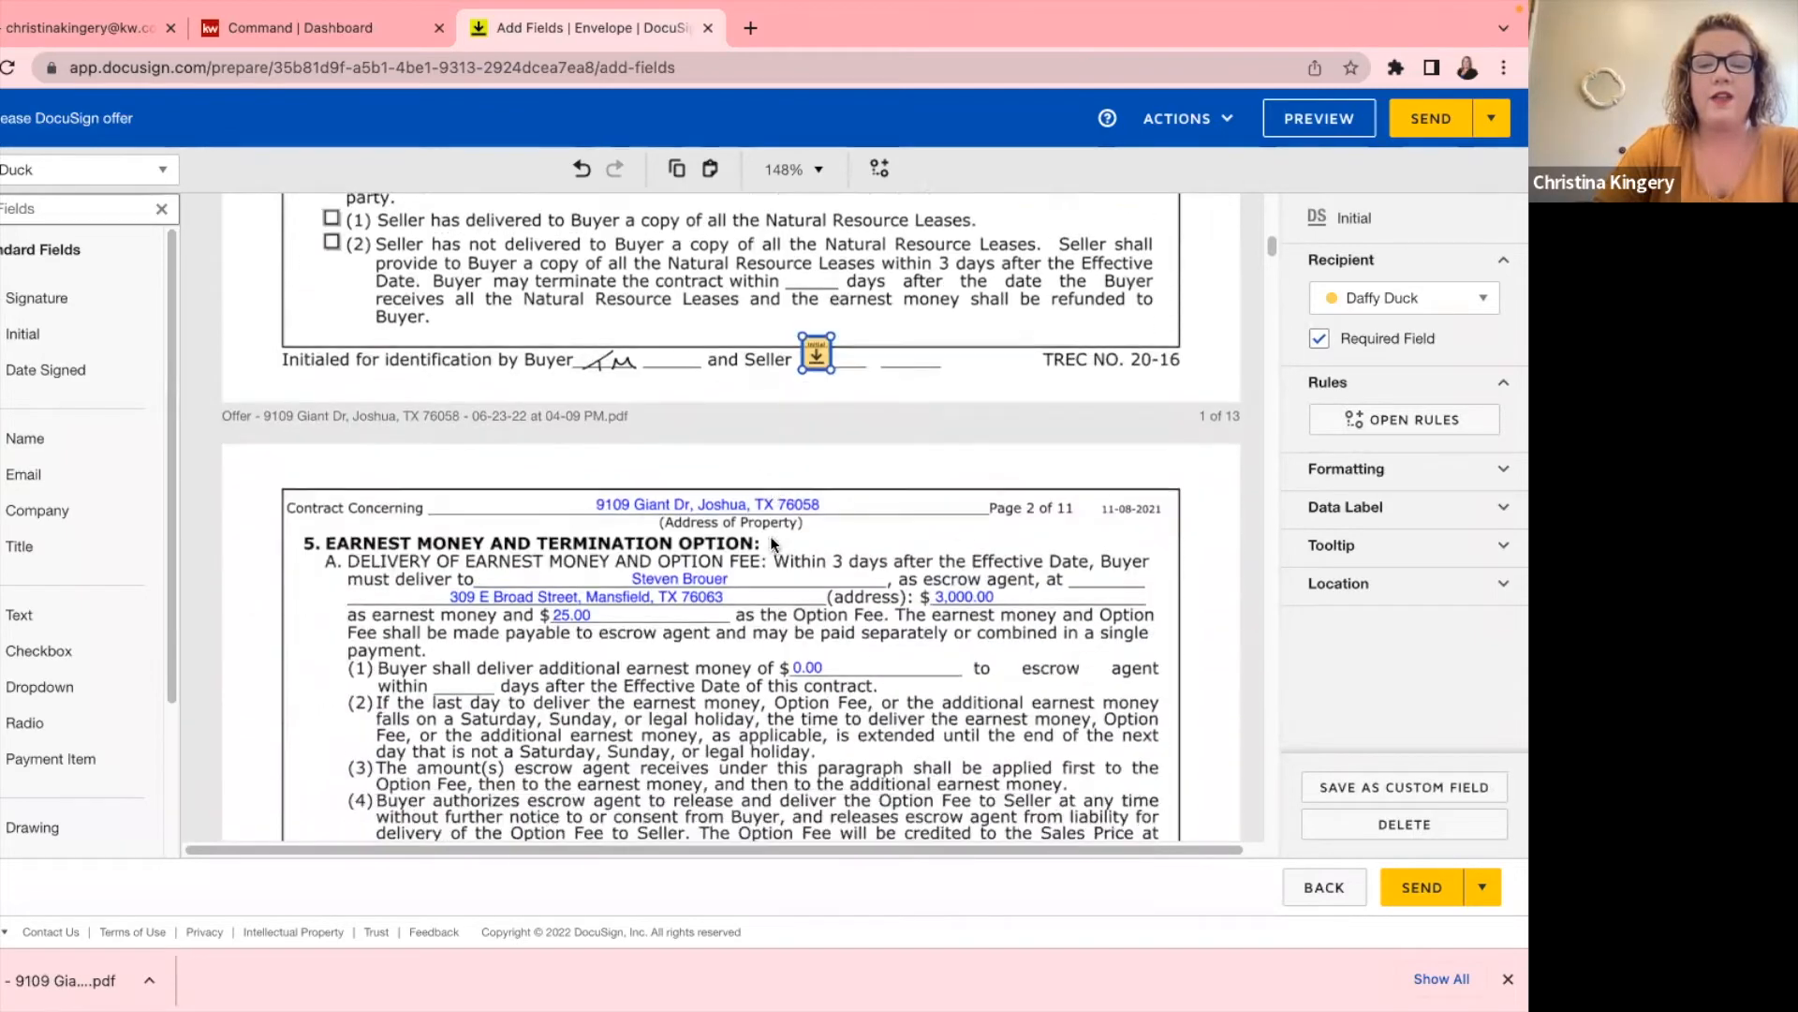
{"action": "scroll", "coordinate": [768, 543], "scroll_direction": "down", "scroll_amount": 4}
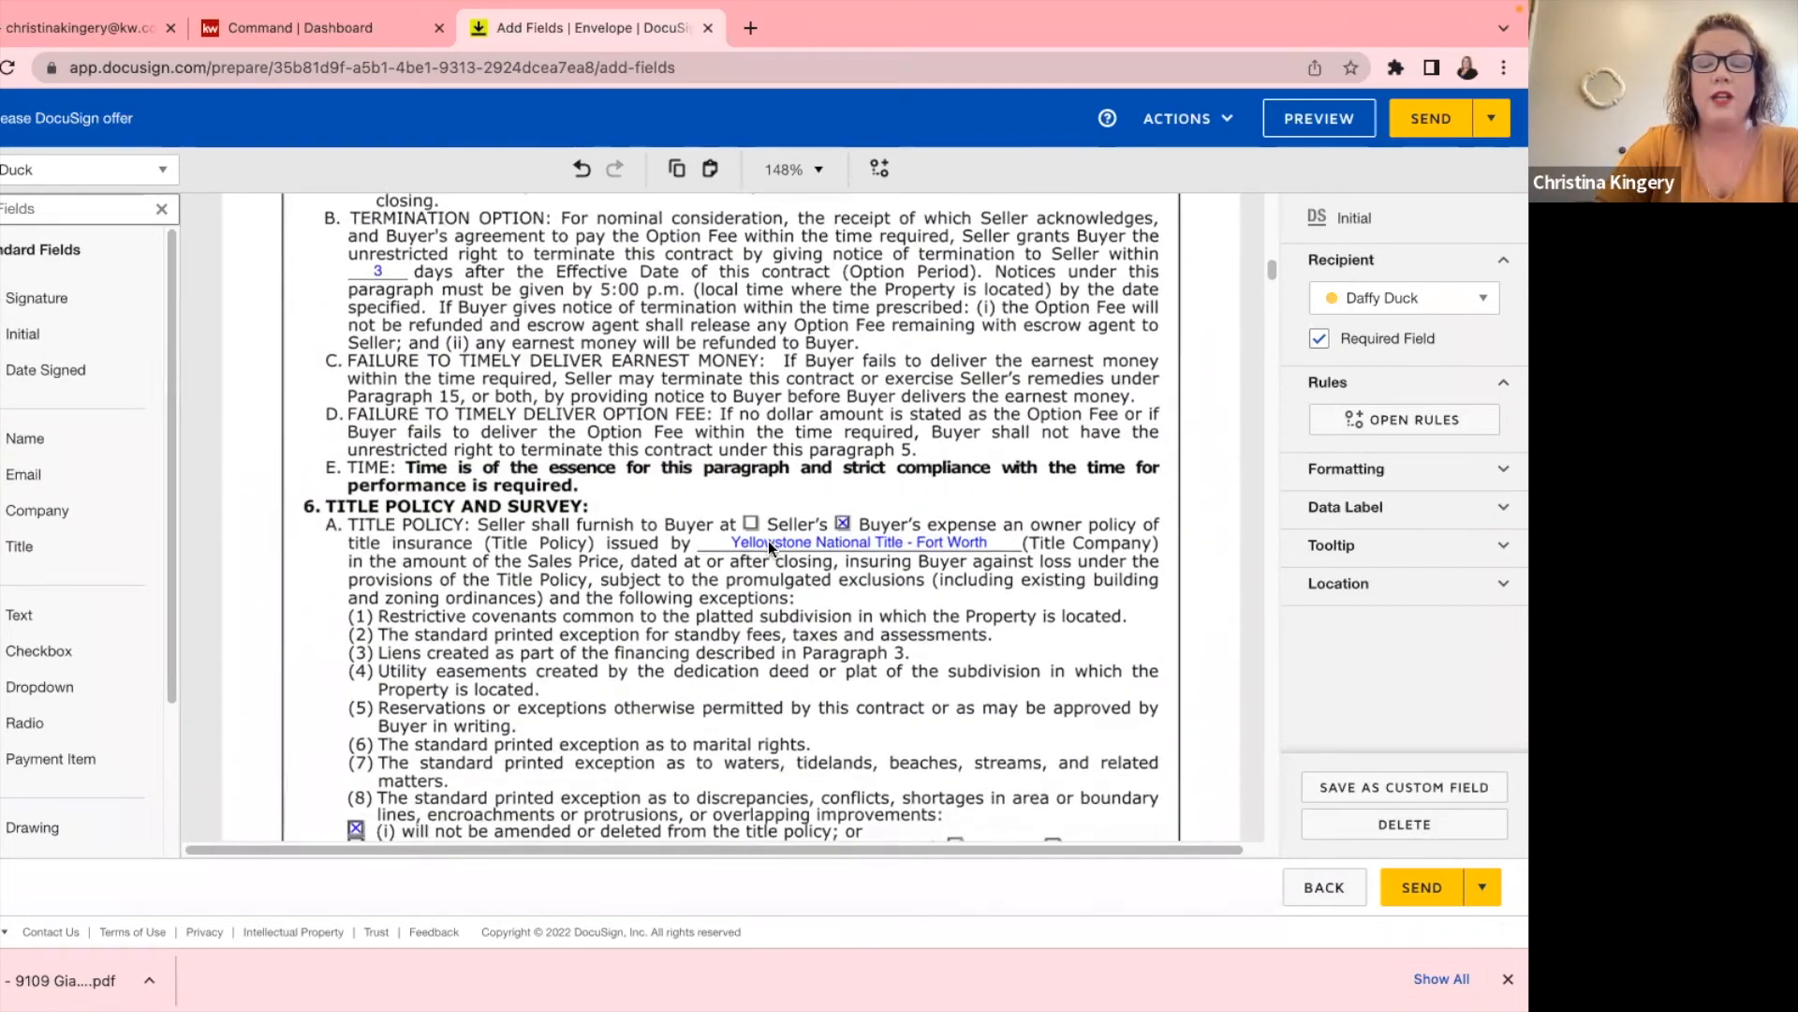
{"action": "scroll", "coordinate": [768, 542], "scroll_direction": "down", "scroll_amount": 4}
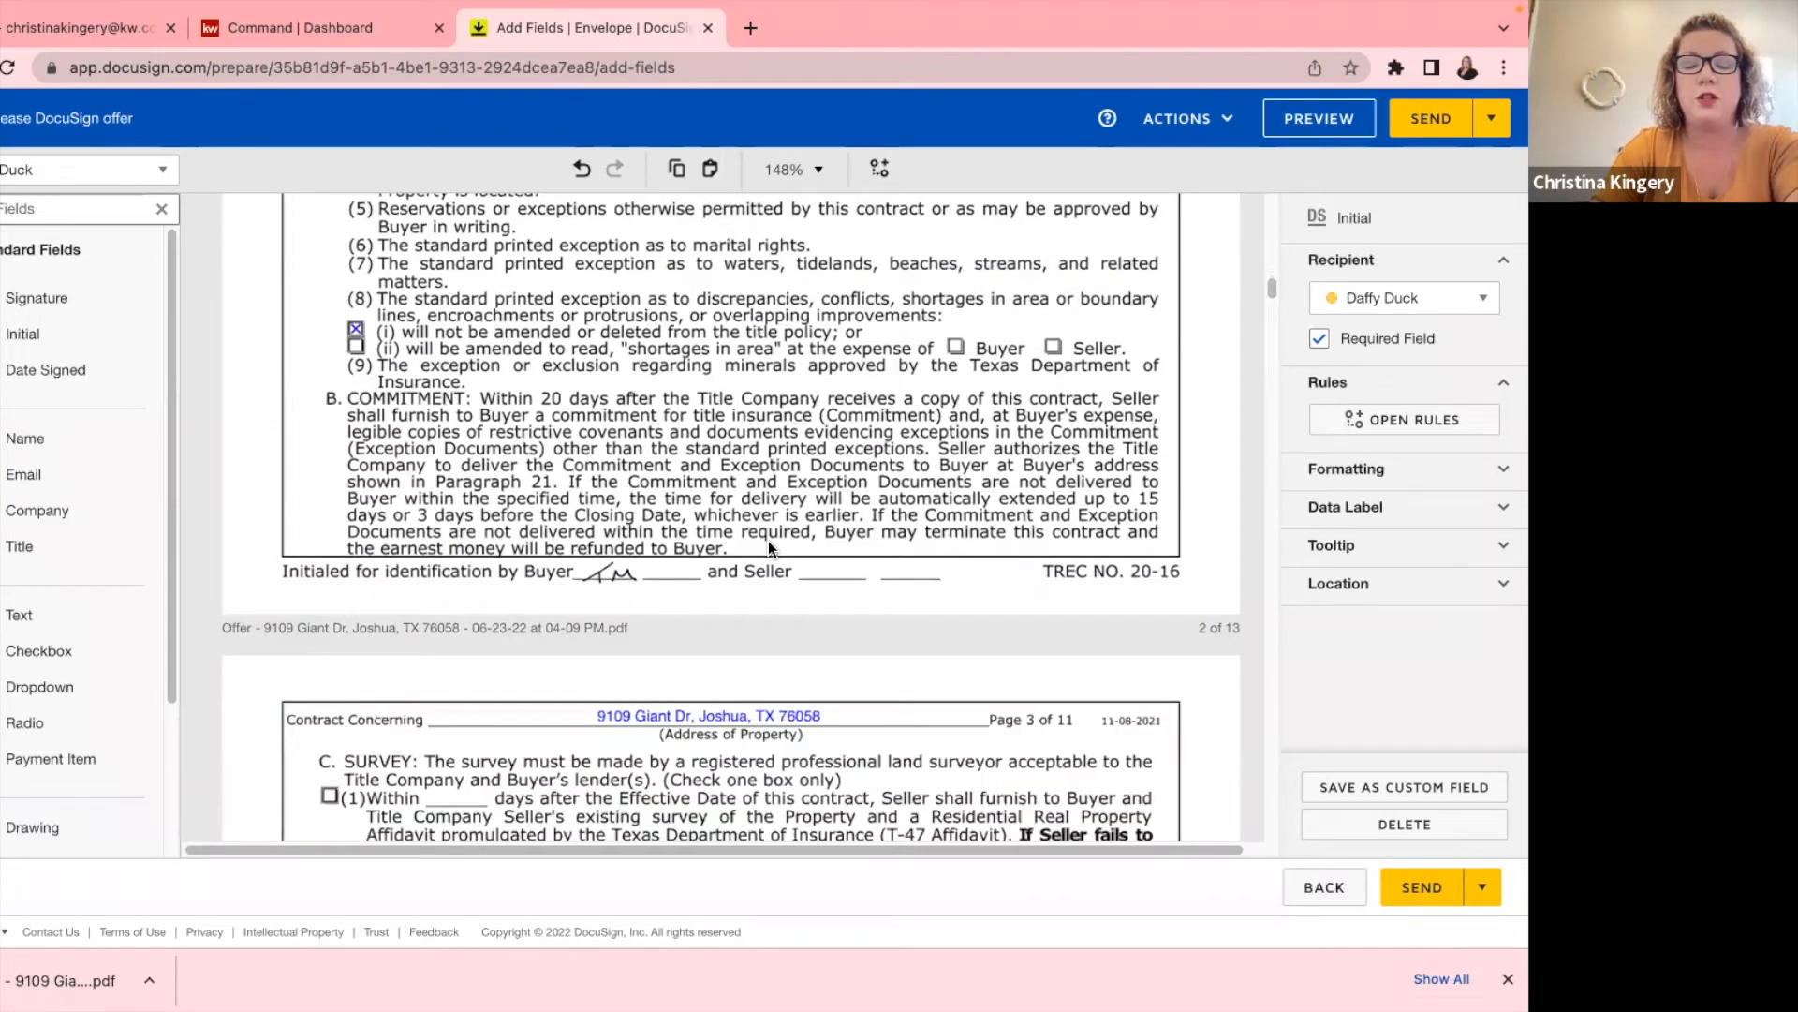
{"action": "scroll", "coordinate": [768, 542], "scroll_direction": "up", "scroll_amount": 3}
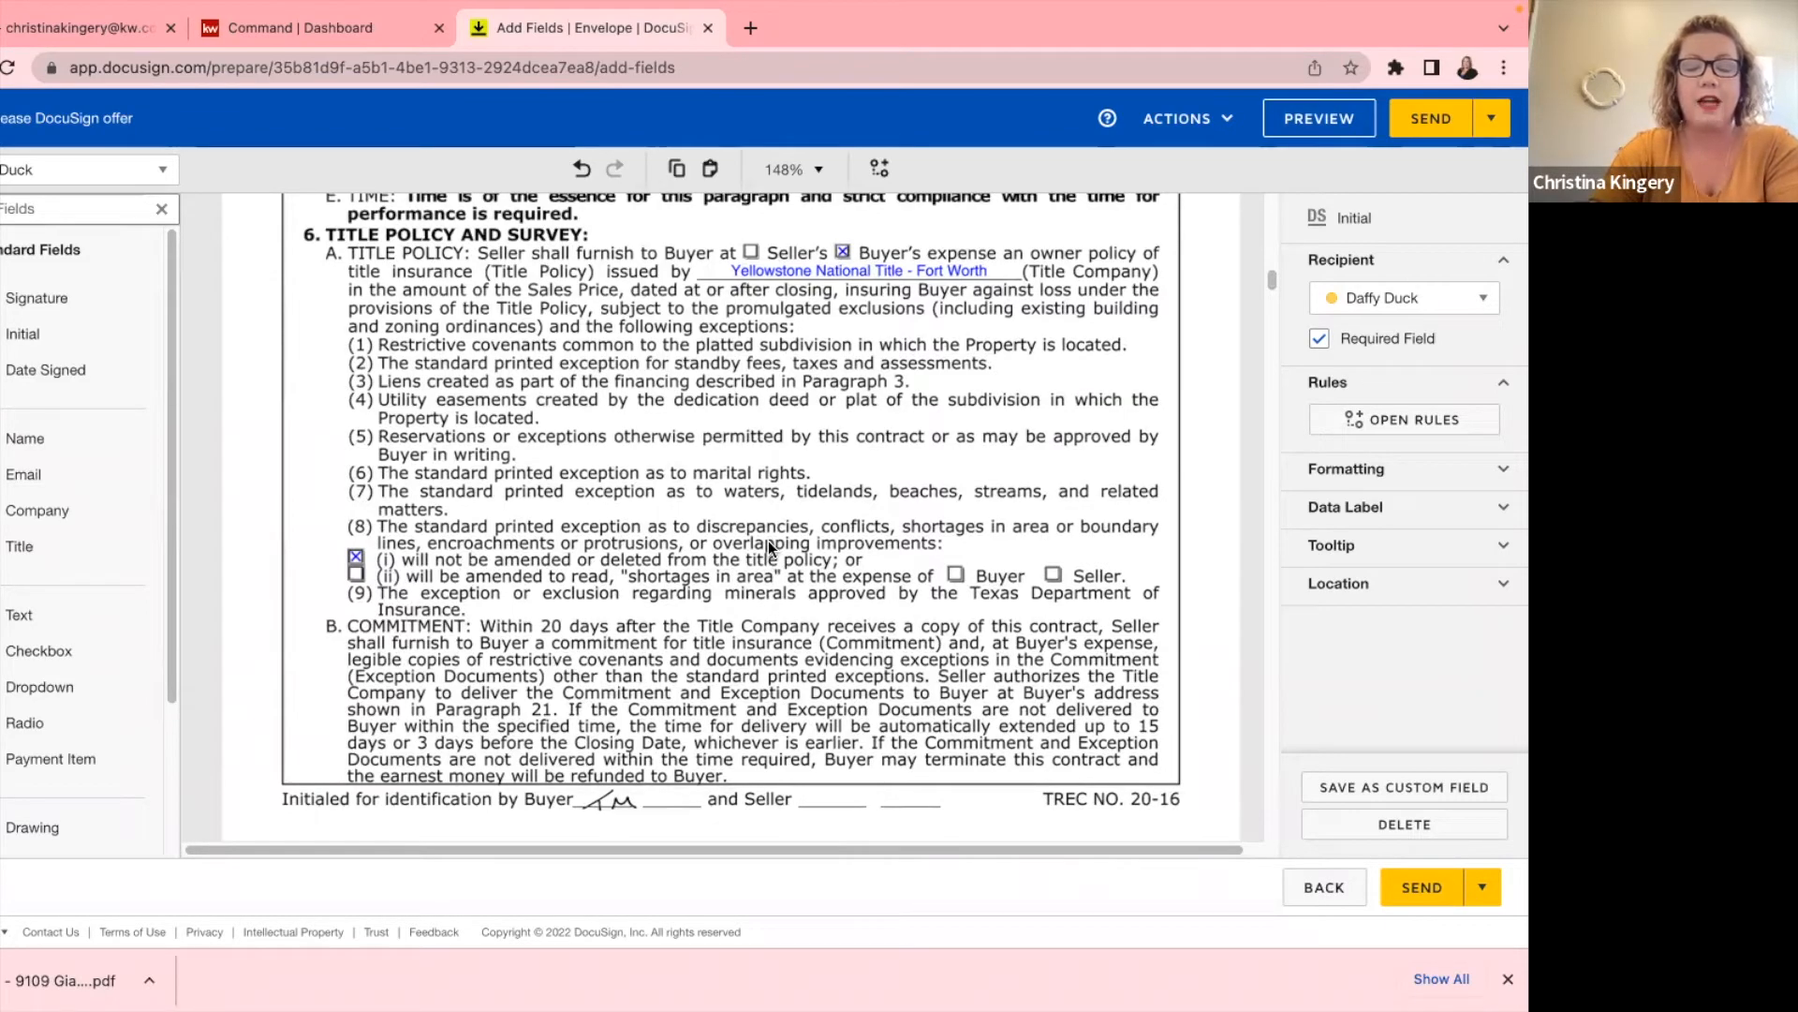
{"action": "scroll", "coordinate": [778, 541], "scroll_direction": "down", "scroll_amount": 1}
{"action": "scroll", "coordinate": [777, 541], "scroll_direction": "down", "scroll_amount": 15}
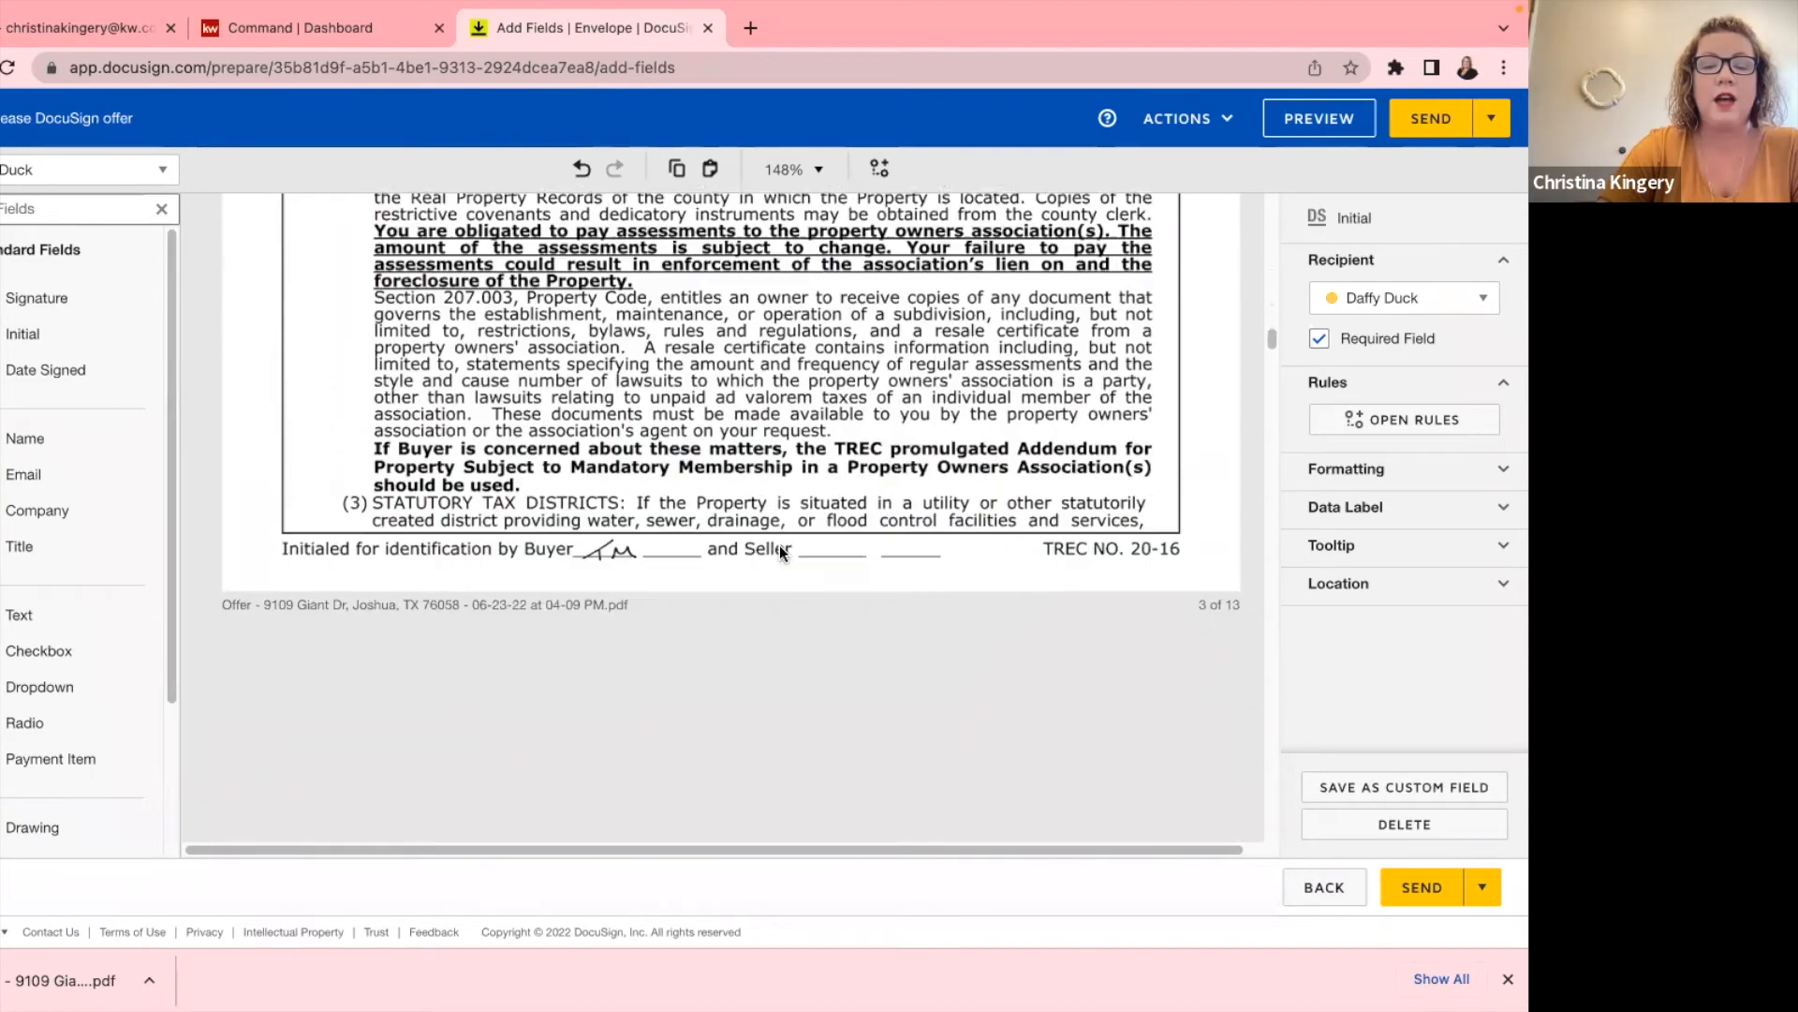
{"action": "scroll", "coordinate": [779, 547], "scroll_direction": "up", "scroll_amount": 6}
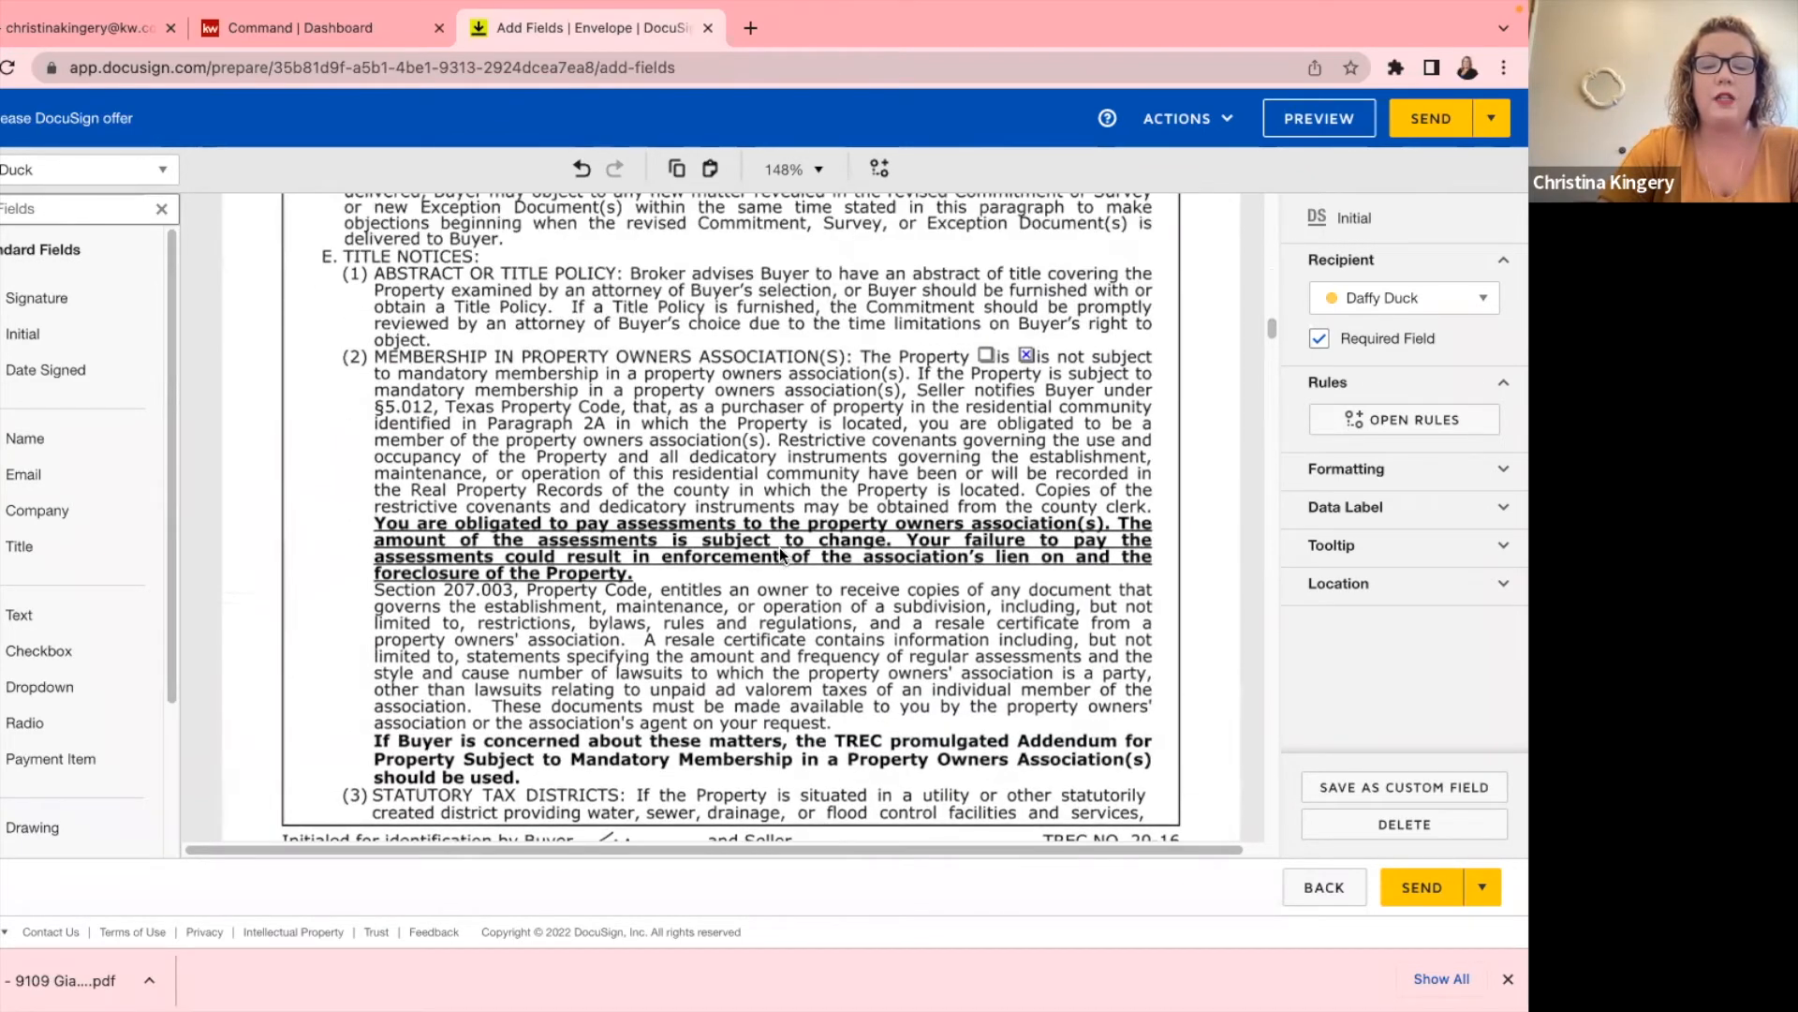
{"action": "scroll", "coordinate": [780, 555], "scroll_direction": "down", "scroll_amount": 2}
{"action": "scroll", "coordinate": [780, 555], "scroll_direction": "up", "scroll_amount": 1}
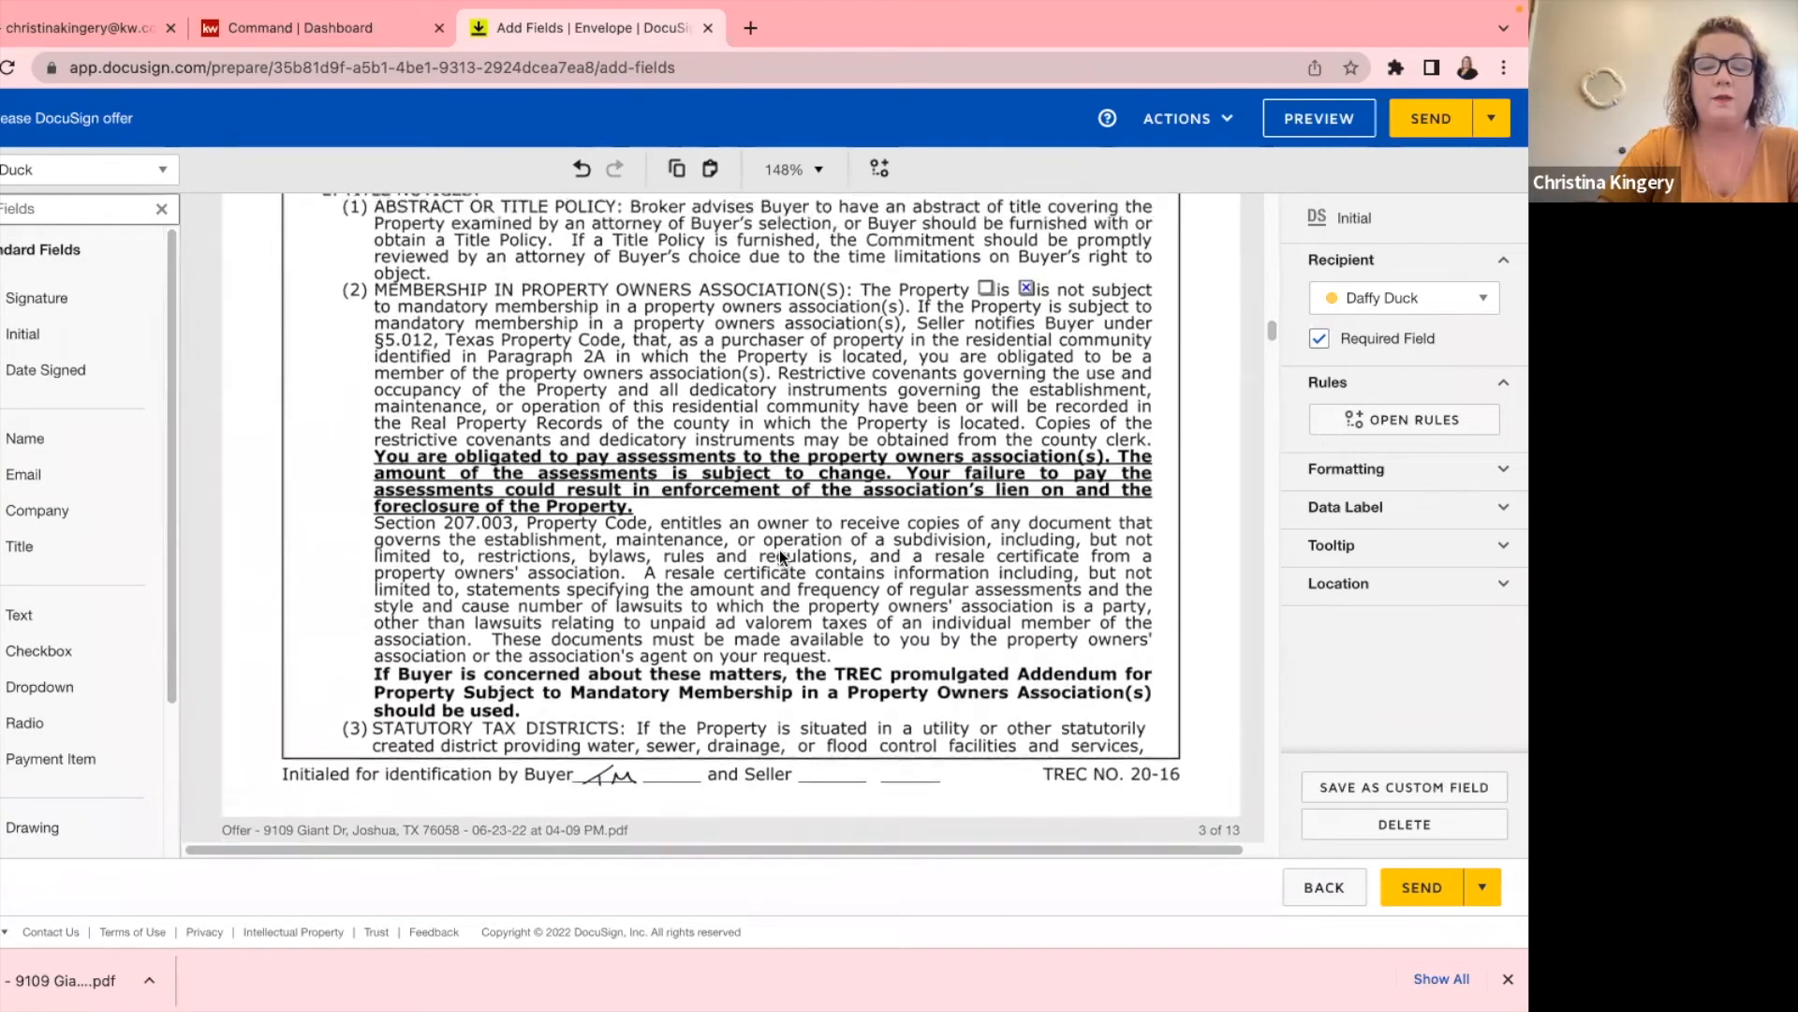
{"action": "scroll", "coordinate": [780, 549], "scroll_direction": "down", "scroll_amount": 6}
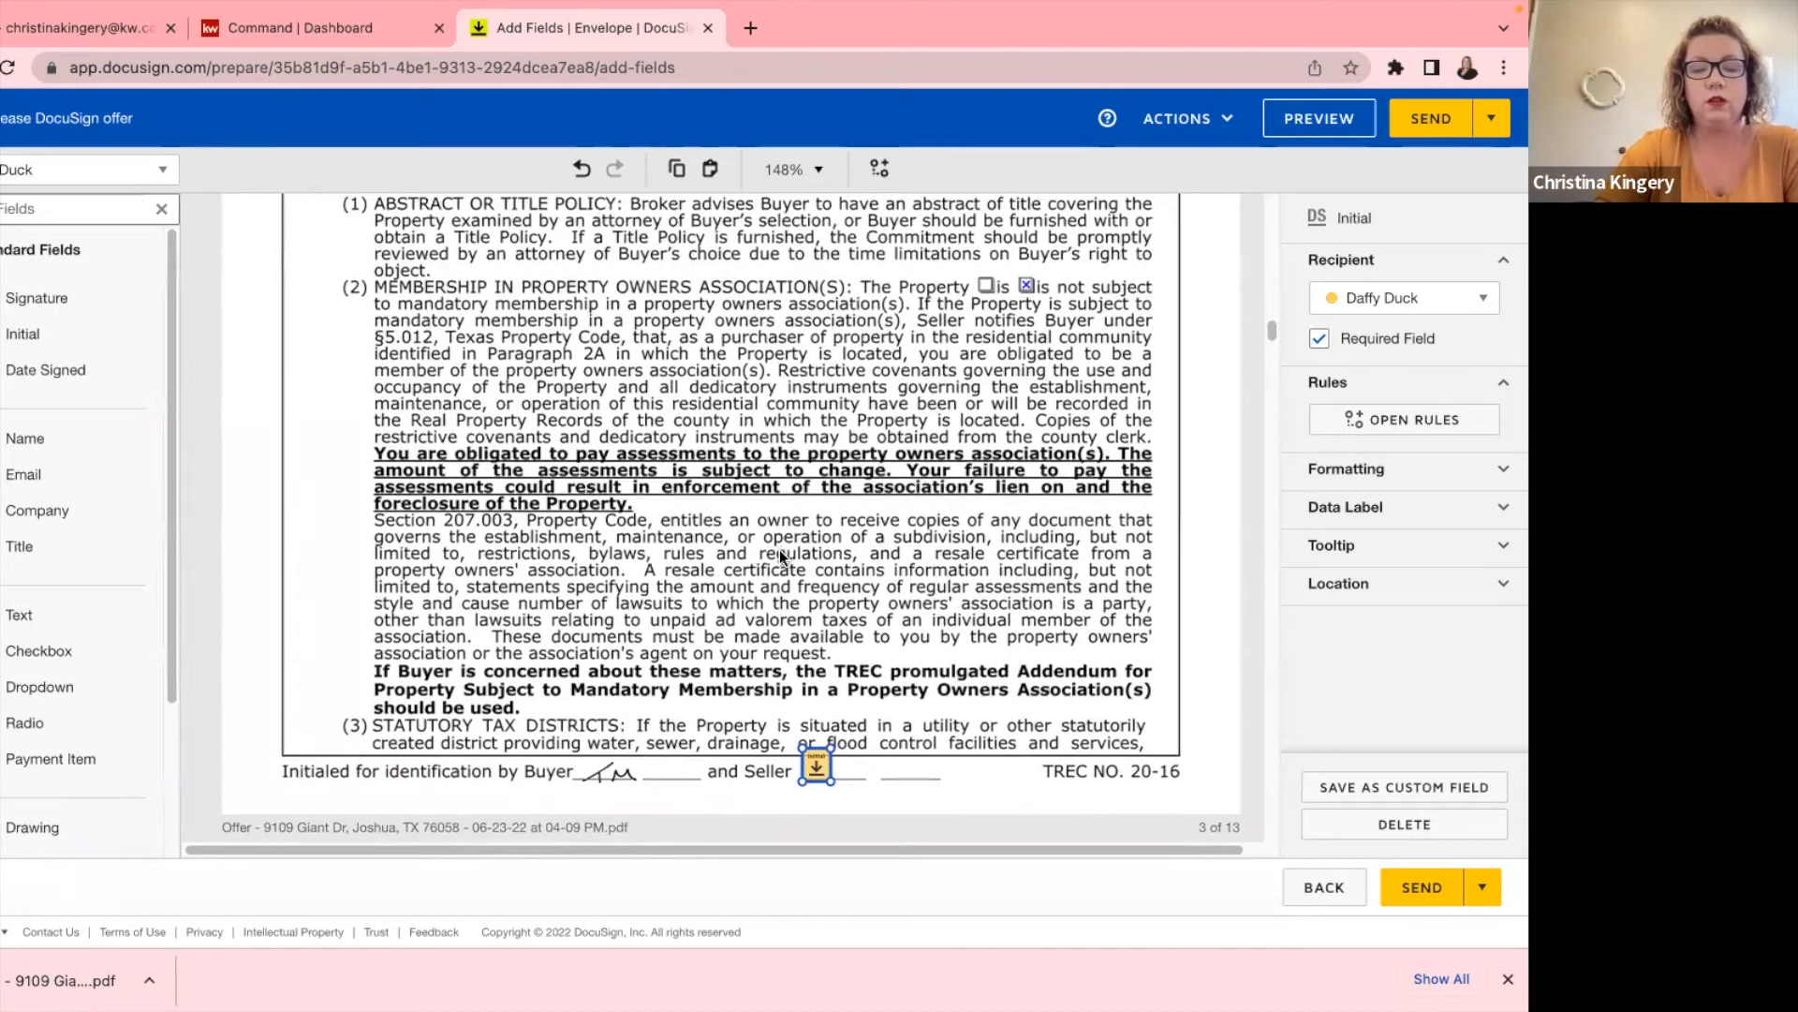
{"action": "scroll", "coordinate": [773, 555], "scroll_direction": "down", "scroll_amount": 7}
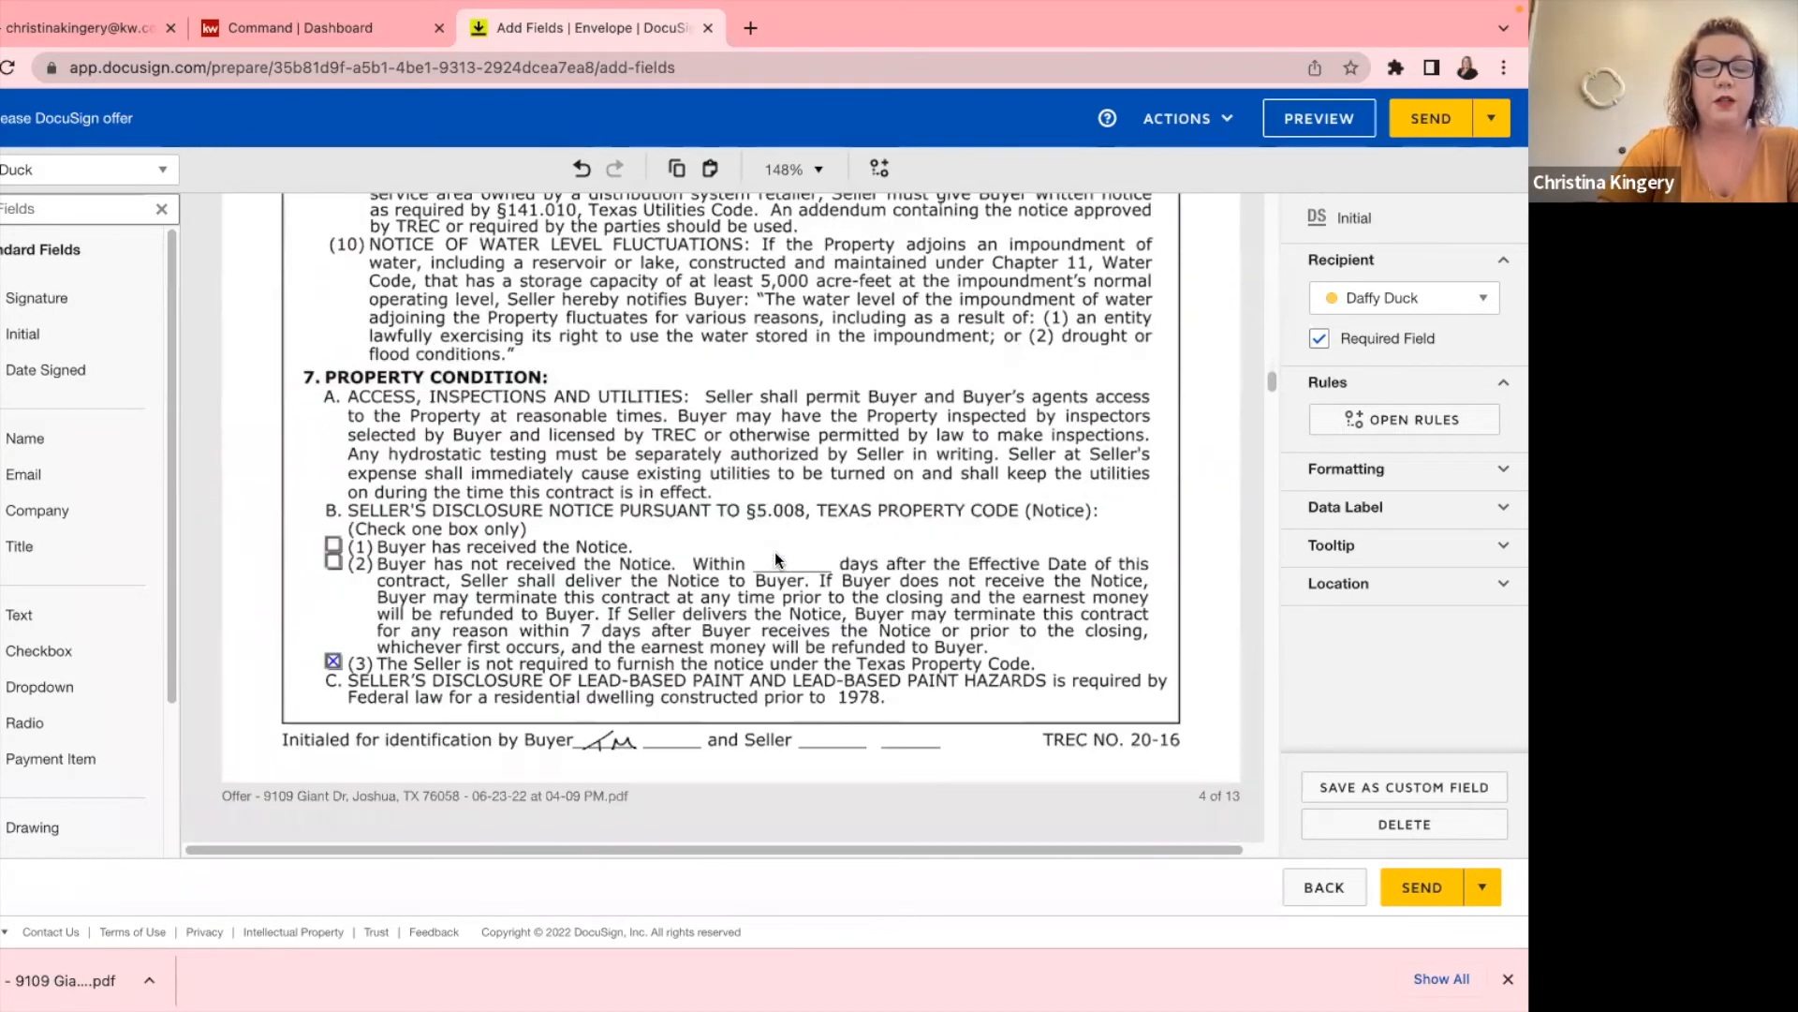
{"action": "scroll", "coordinate": [774, 553], "scroll_direction": "down", "scroll_amount": 10}
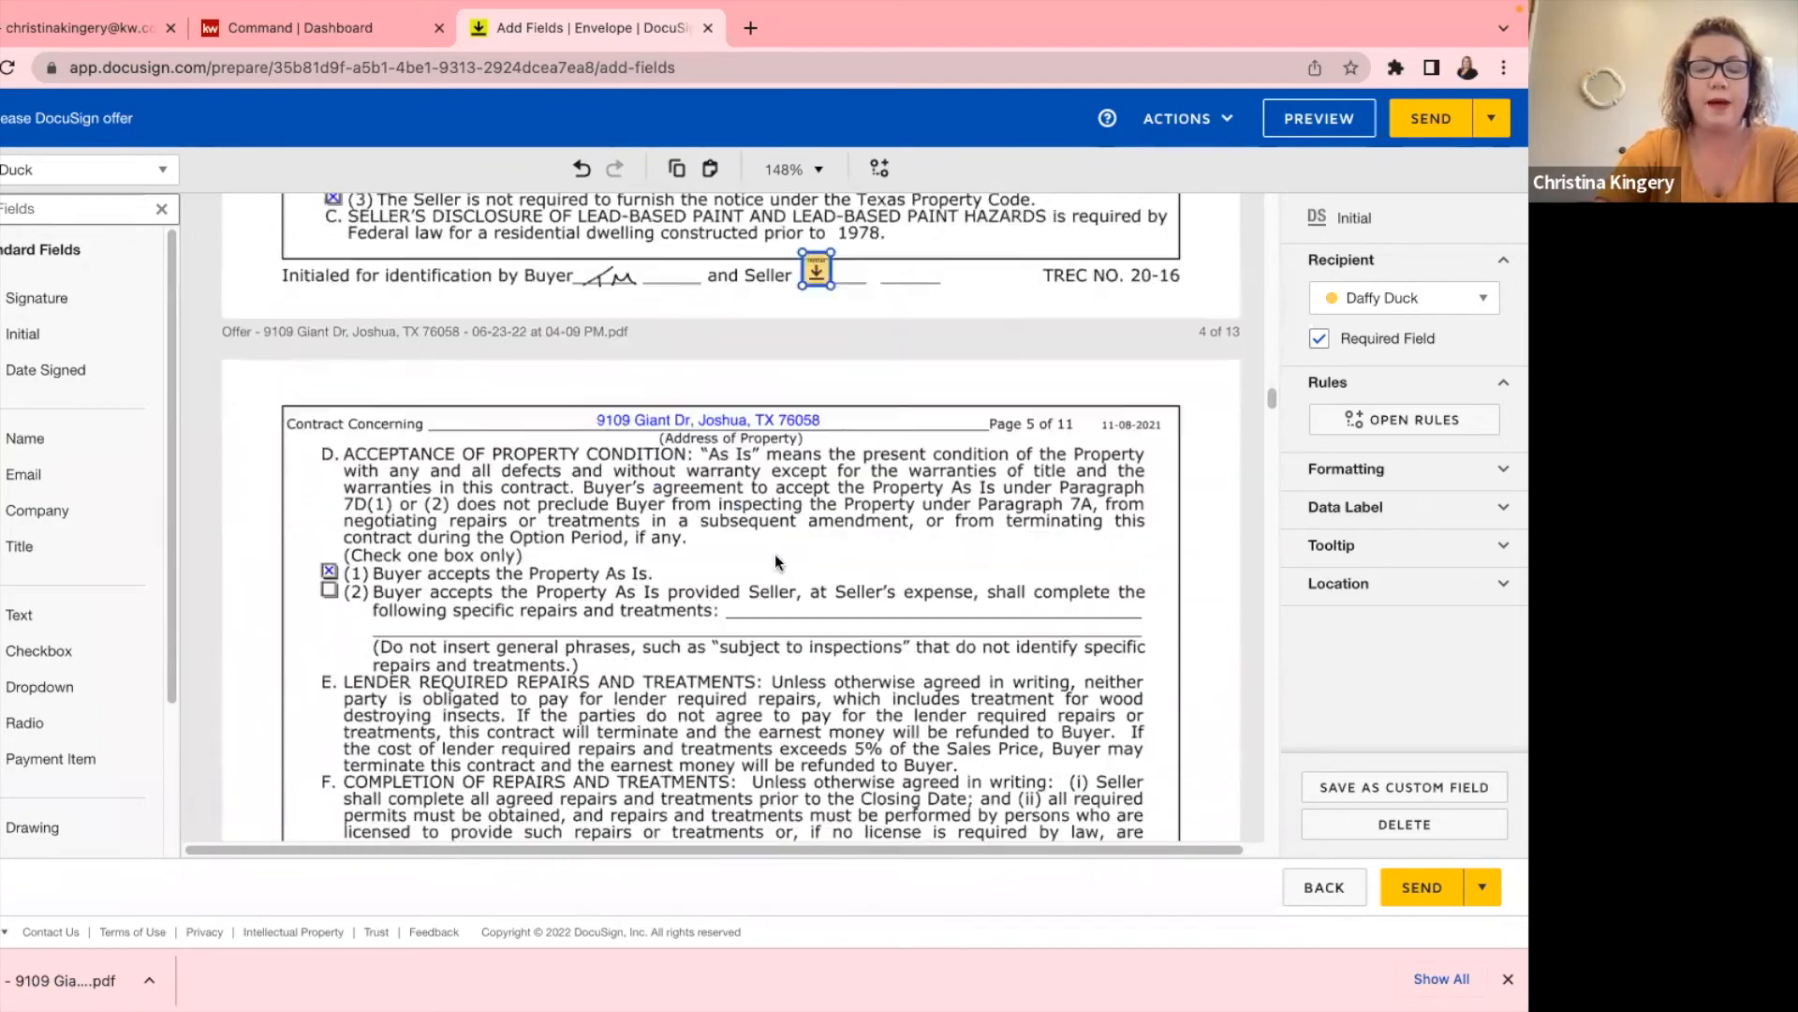
{"action": "scroll", "coordinate": [774, 554], "scroll_direction": "down", "scroll_amount": 2}
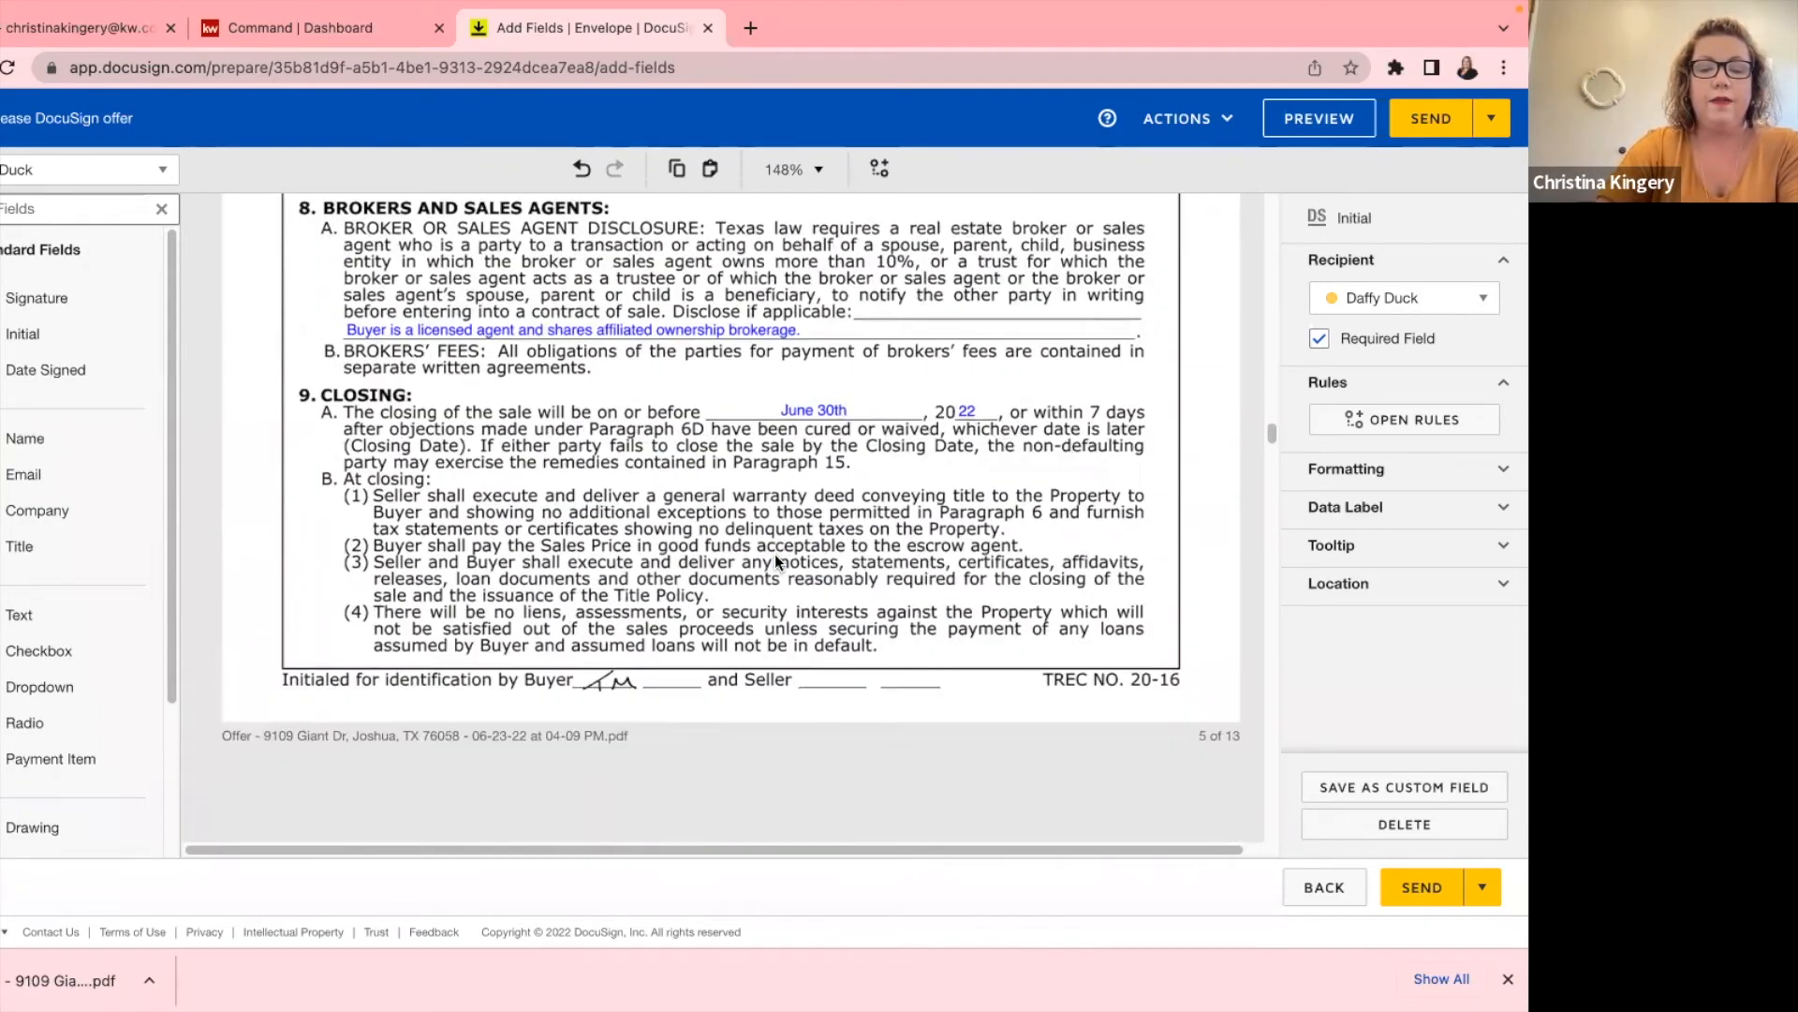
{"action": "scroll", "coordinate": [774, 555], "scroll_direction": "down", "scroll_amount": 2}
{"action": "scroll", "coordinate": [774, 555], "scroll_direction": "up", "scroll_amount": 2}
{"action": "scroll", "coordinate": [775, 560], "scroll_direction": "up", "scroll_amount": 3}
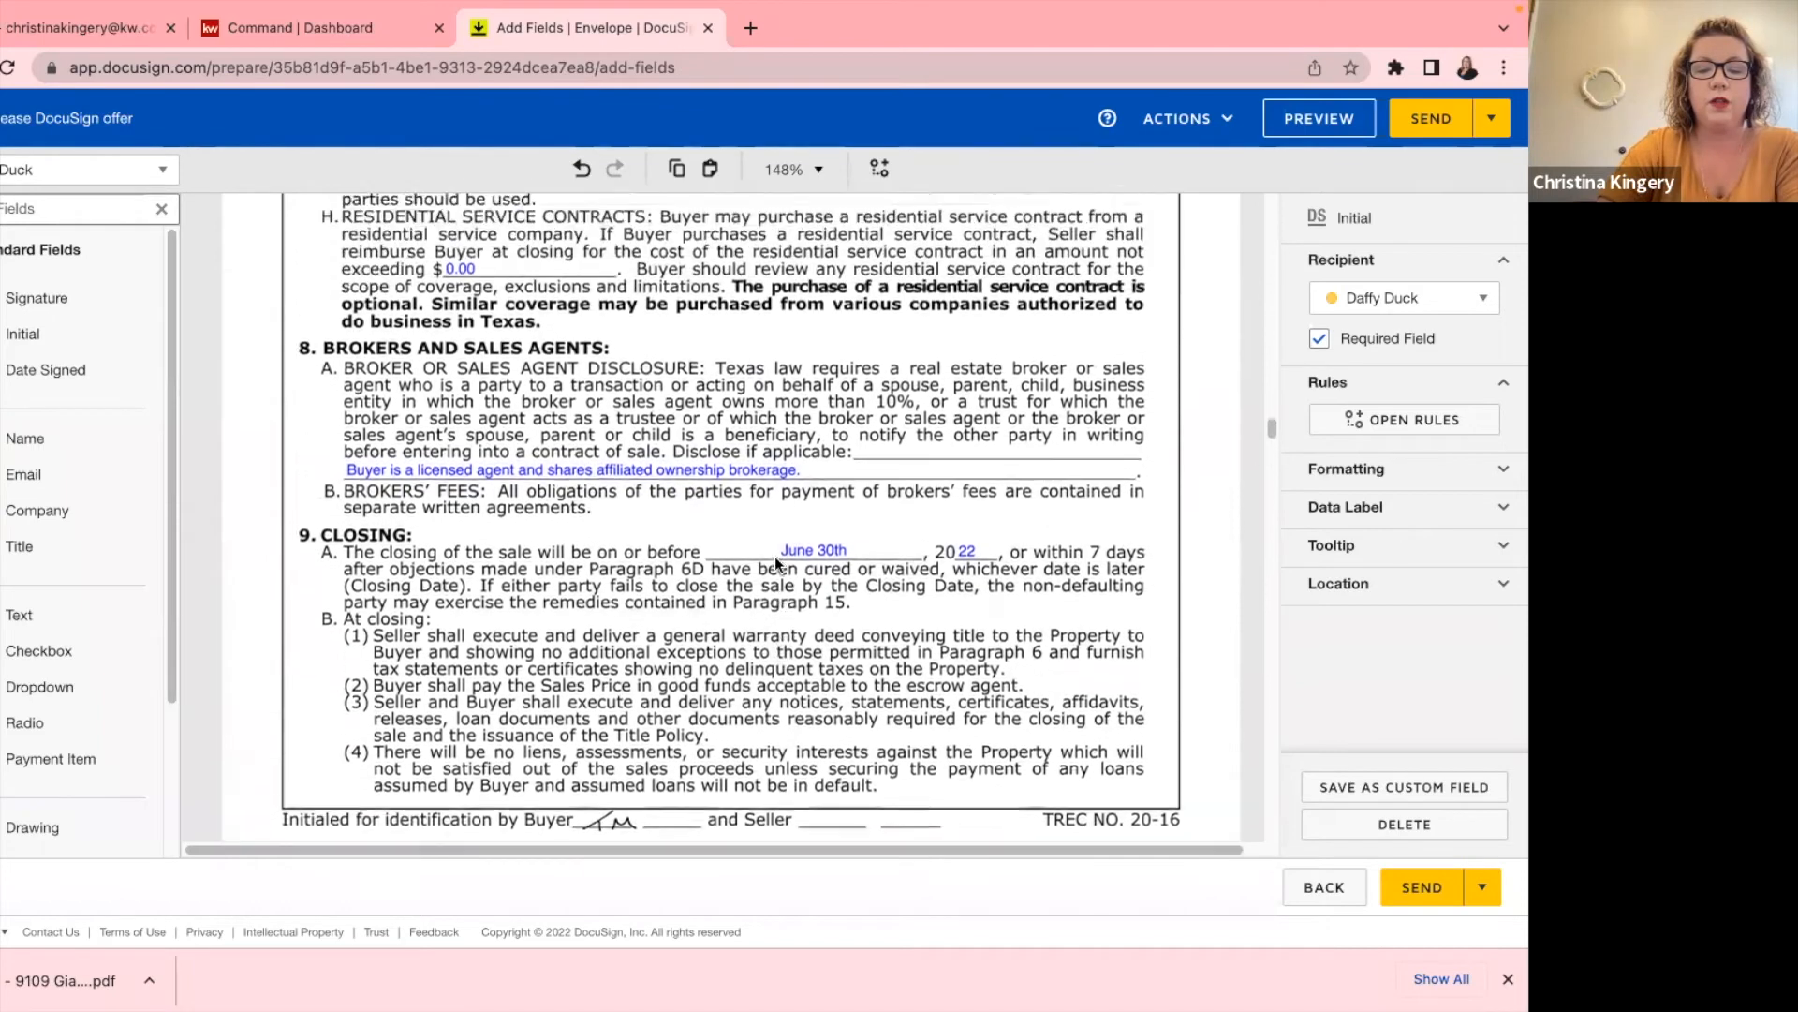
{"action": "scroll", "coordinate": [775, 560], "scroll_direction": "down", "scroll_amount": 2}
{"action": "key", "text": "super+v"}
{"action": "scroll", "coordinate": [658, 497], "scroll_direction": "up", "scroll_amount": 20}
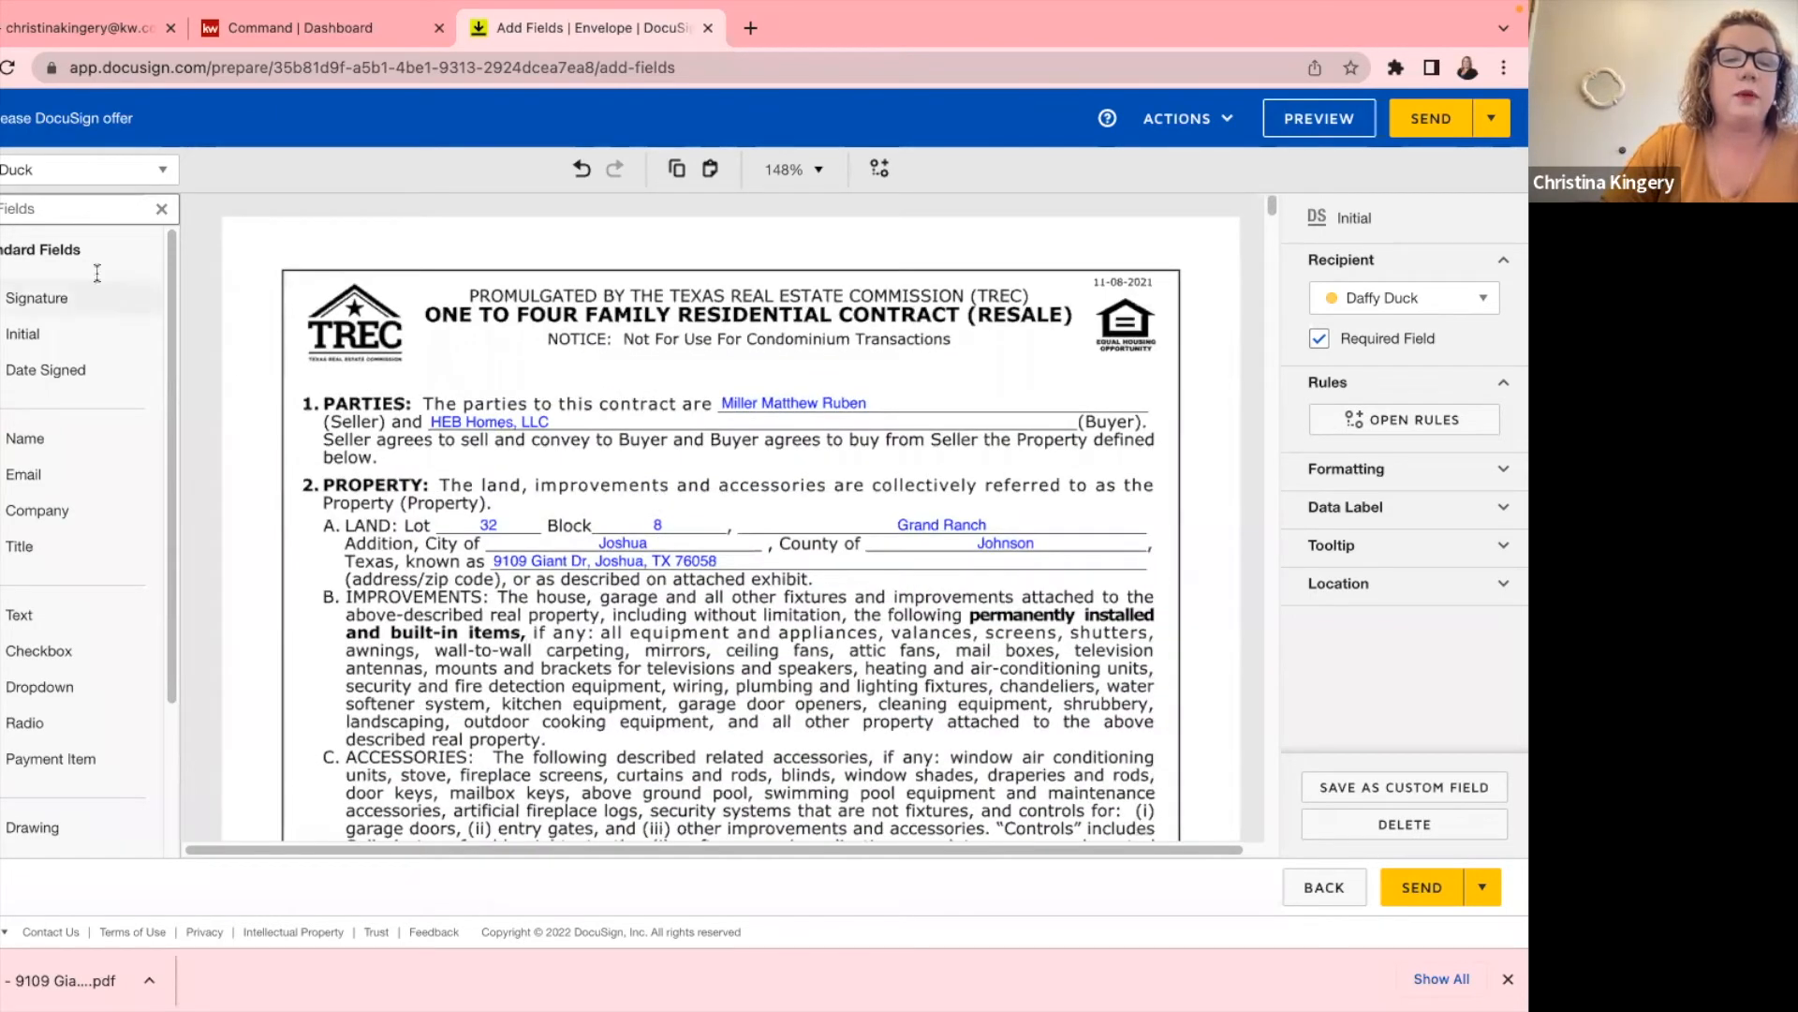
Place the second seller's Initial field beside the first seller's on the Seller initials line.
{"action": "left_click", "coordinate": [56, 170]}
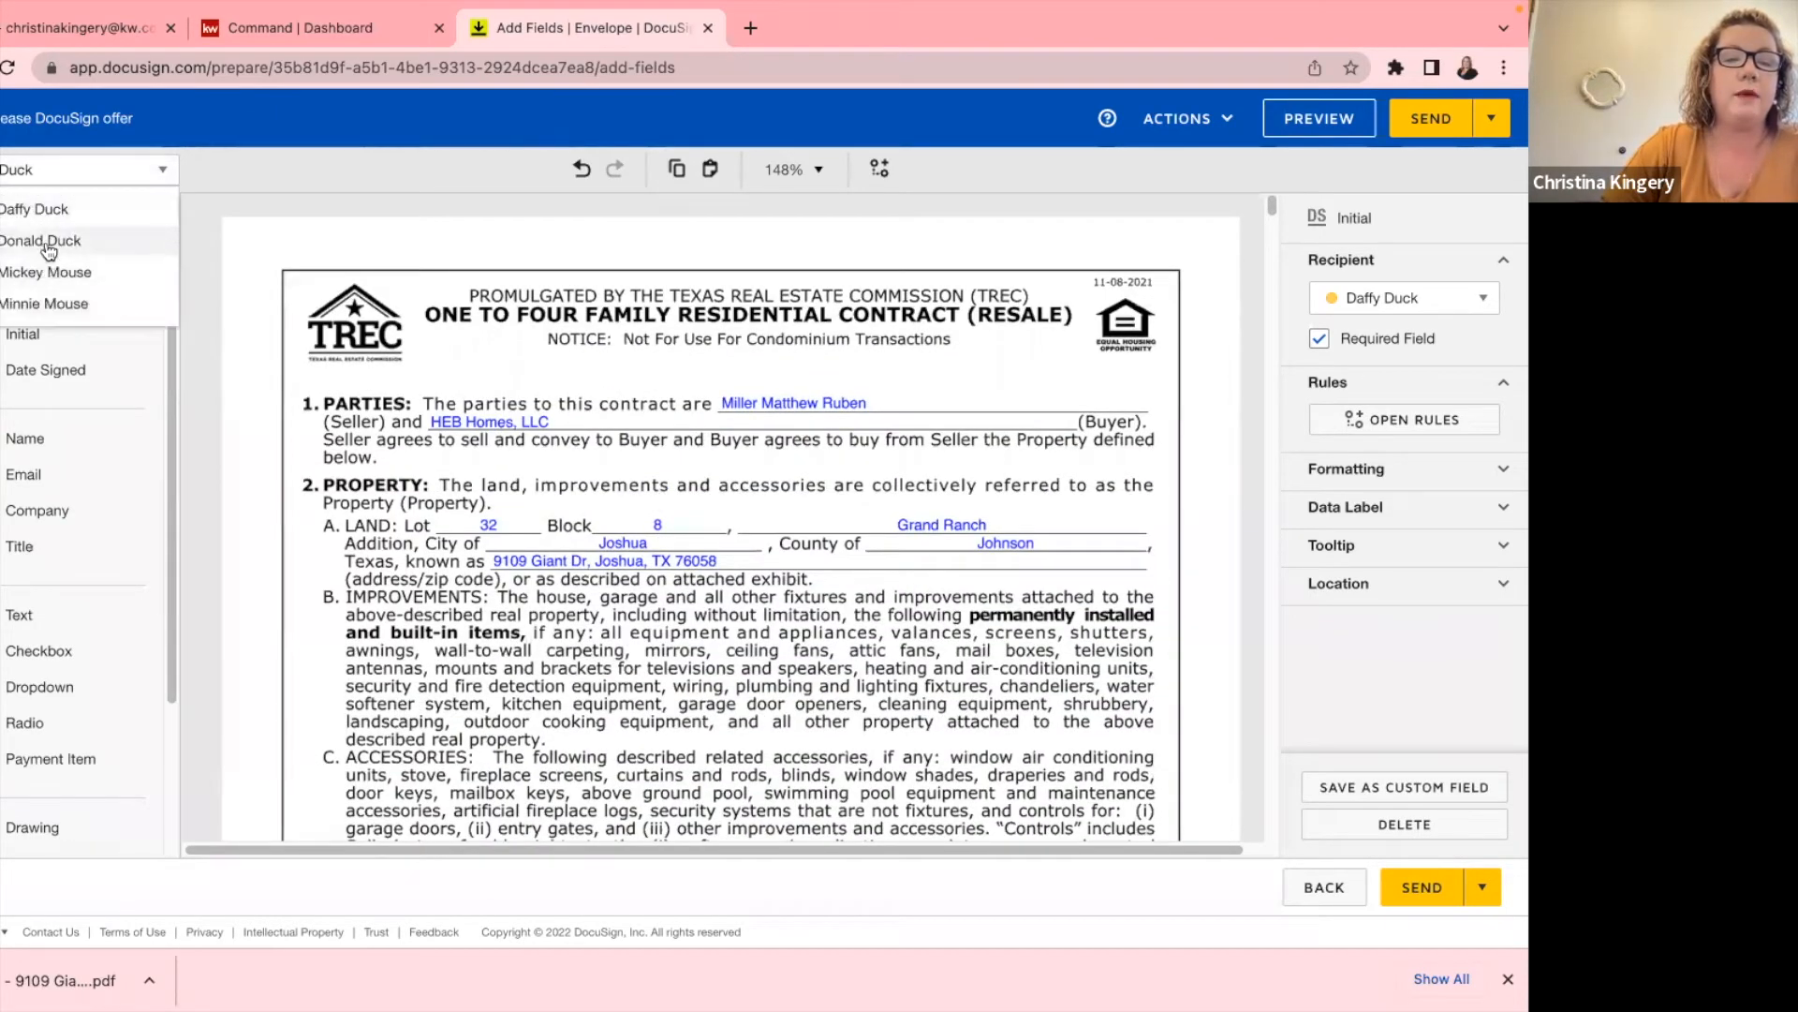
{"action": "left_click", "coordinate": [47, 246]}
{"action": "left_click_drag", "start_coordinate": [23, 334], "coordinate": [821, 629]}
{"action": "scroll", "coordinate": [801, 560], "scroll_direction": "down", "scroll_amount": 4}
{"action": "left_click_drag", "start_coordinate": [816, 302], "coordinate": [920, 657]}
{"action": "scroll", "coordinate": [916, 641], "scroll_direction": "down", "scroll_amount": 9}
{"action": "scroll", "coordinate": [910, 459], "scroll_direction": "up", "scroll_amount": 1}
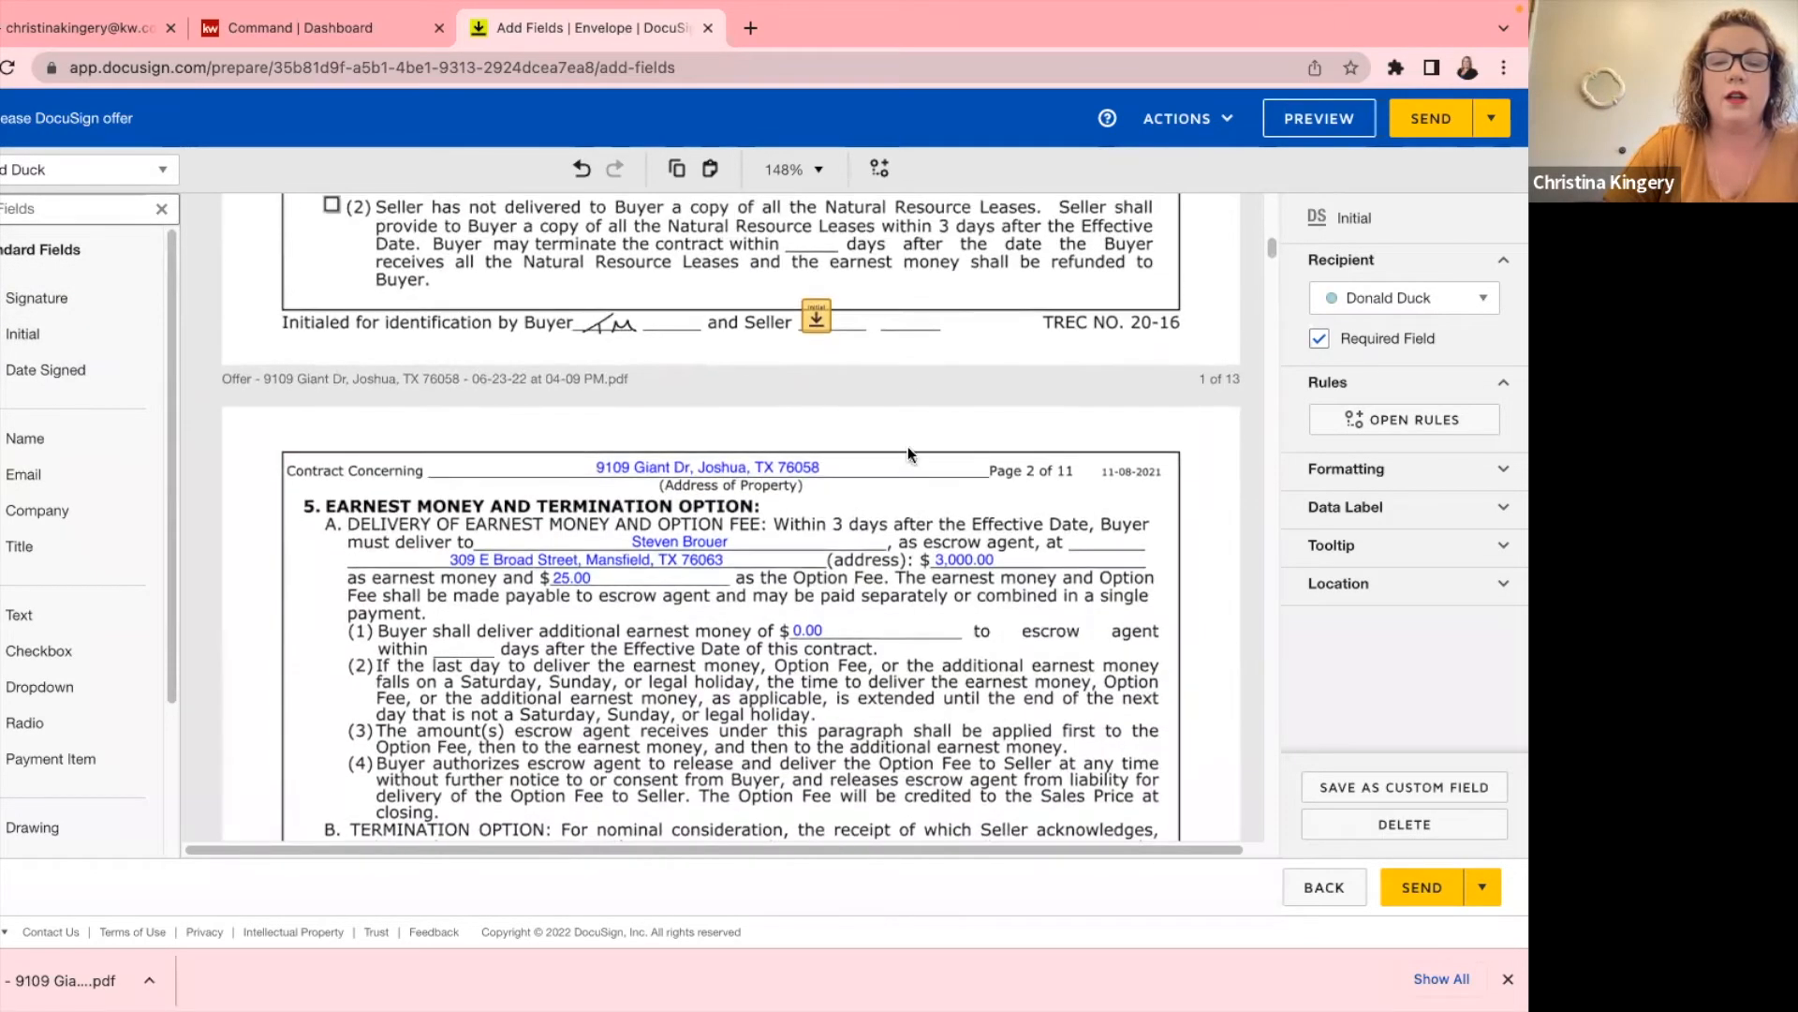
{"action": "scroll", "coordinate": [908, 446], "scroll_direction": "up", "scroll_amount": 5}
{"action": "left_click_drag", "start_coordinate": [921, 265], "coordinate": [851, 760]}
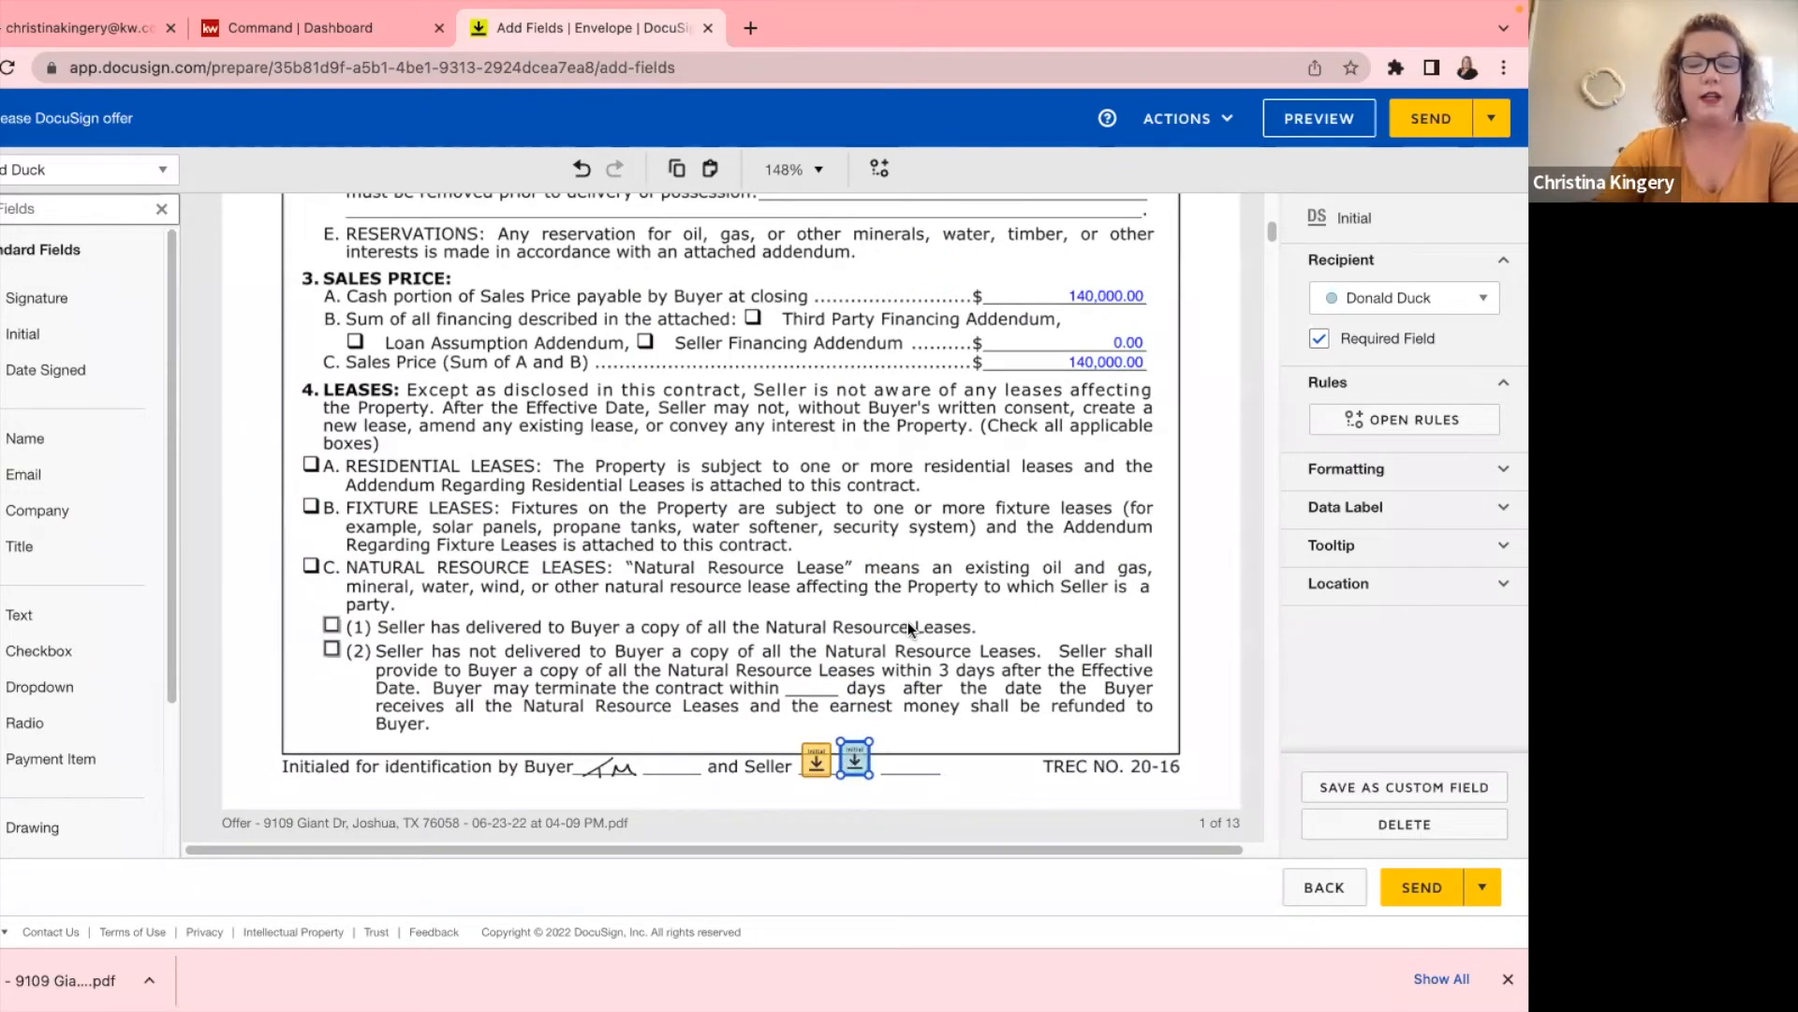
Scroll through the following contract pages to check their Seller initials lines.
{"action": "scroll", "coordinate": [916, 591], "scroll_direction": "down", "scroll_amount": 15}
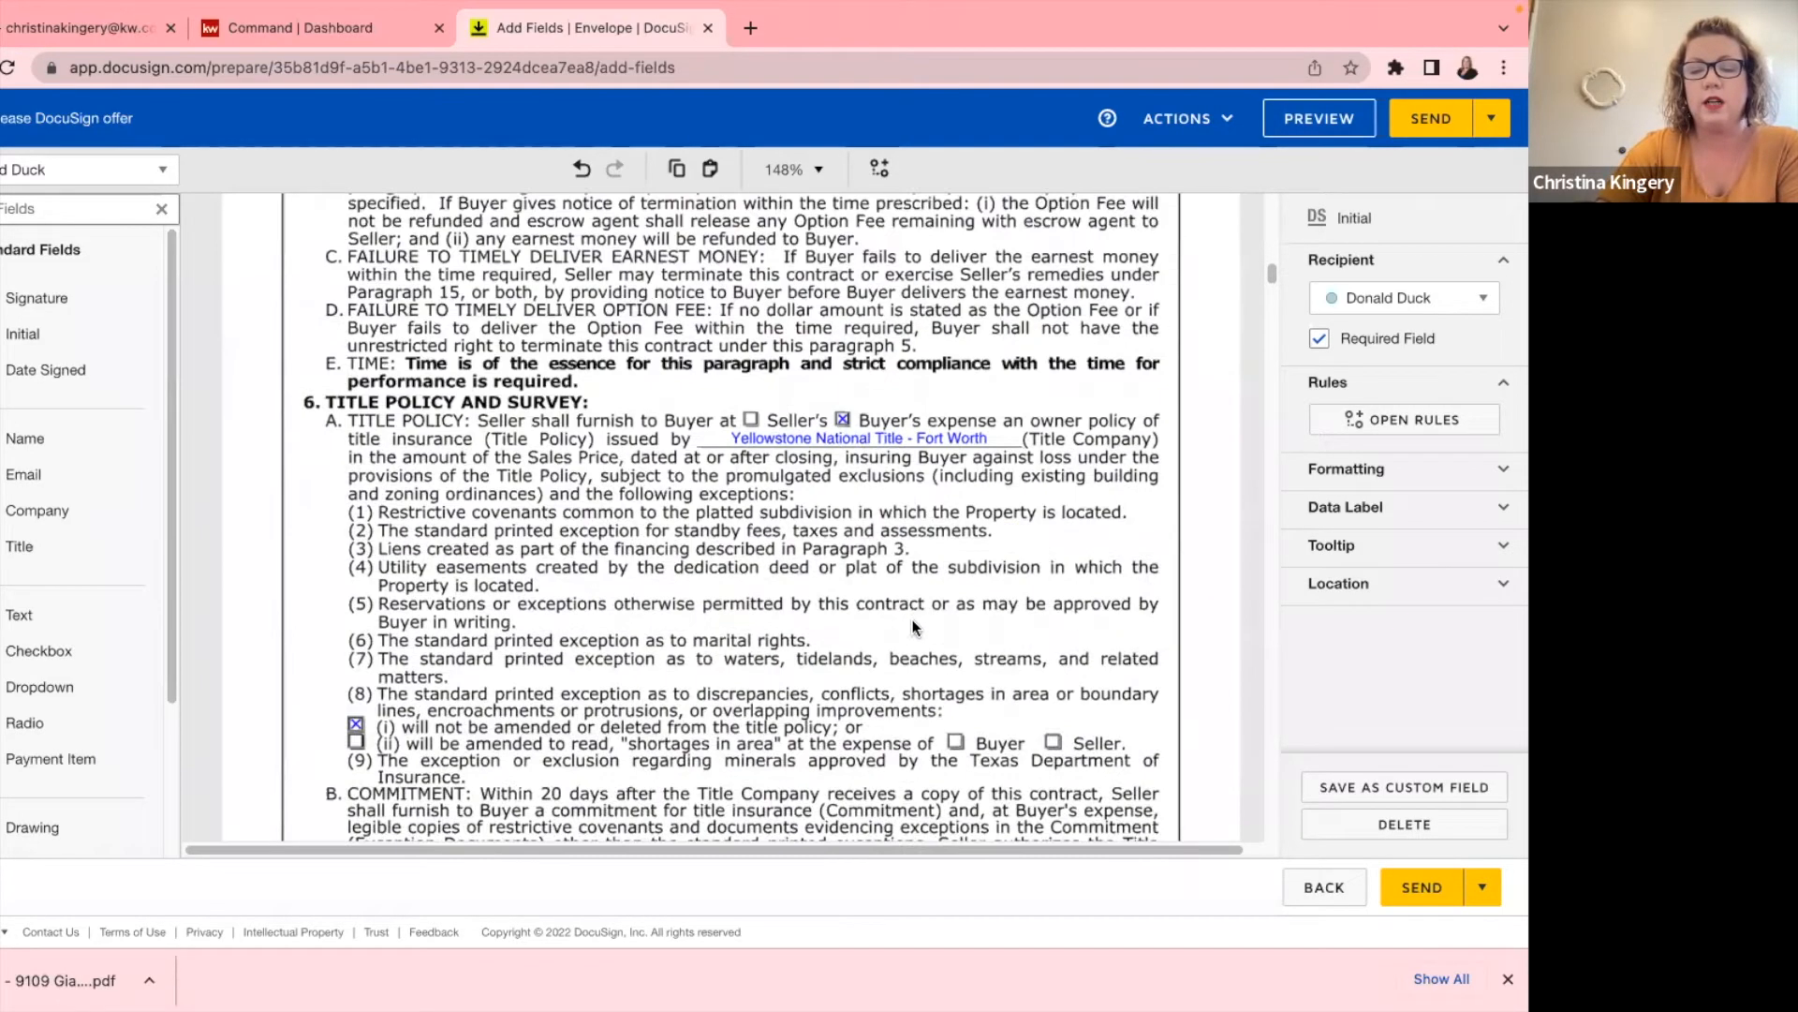
{"action": "scroll", "coordinate": [905, 621], "scroll_direction": "up", "scroll_amount": 5}
{"action": "scroll", "coordinate": [905, 623], "scroll_direction": "down", "scroll_amount": 3}
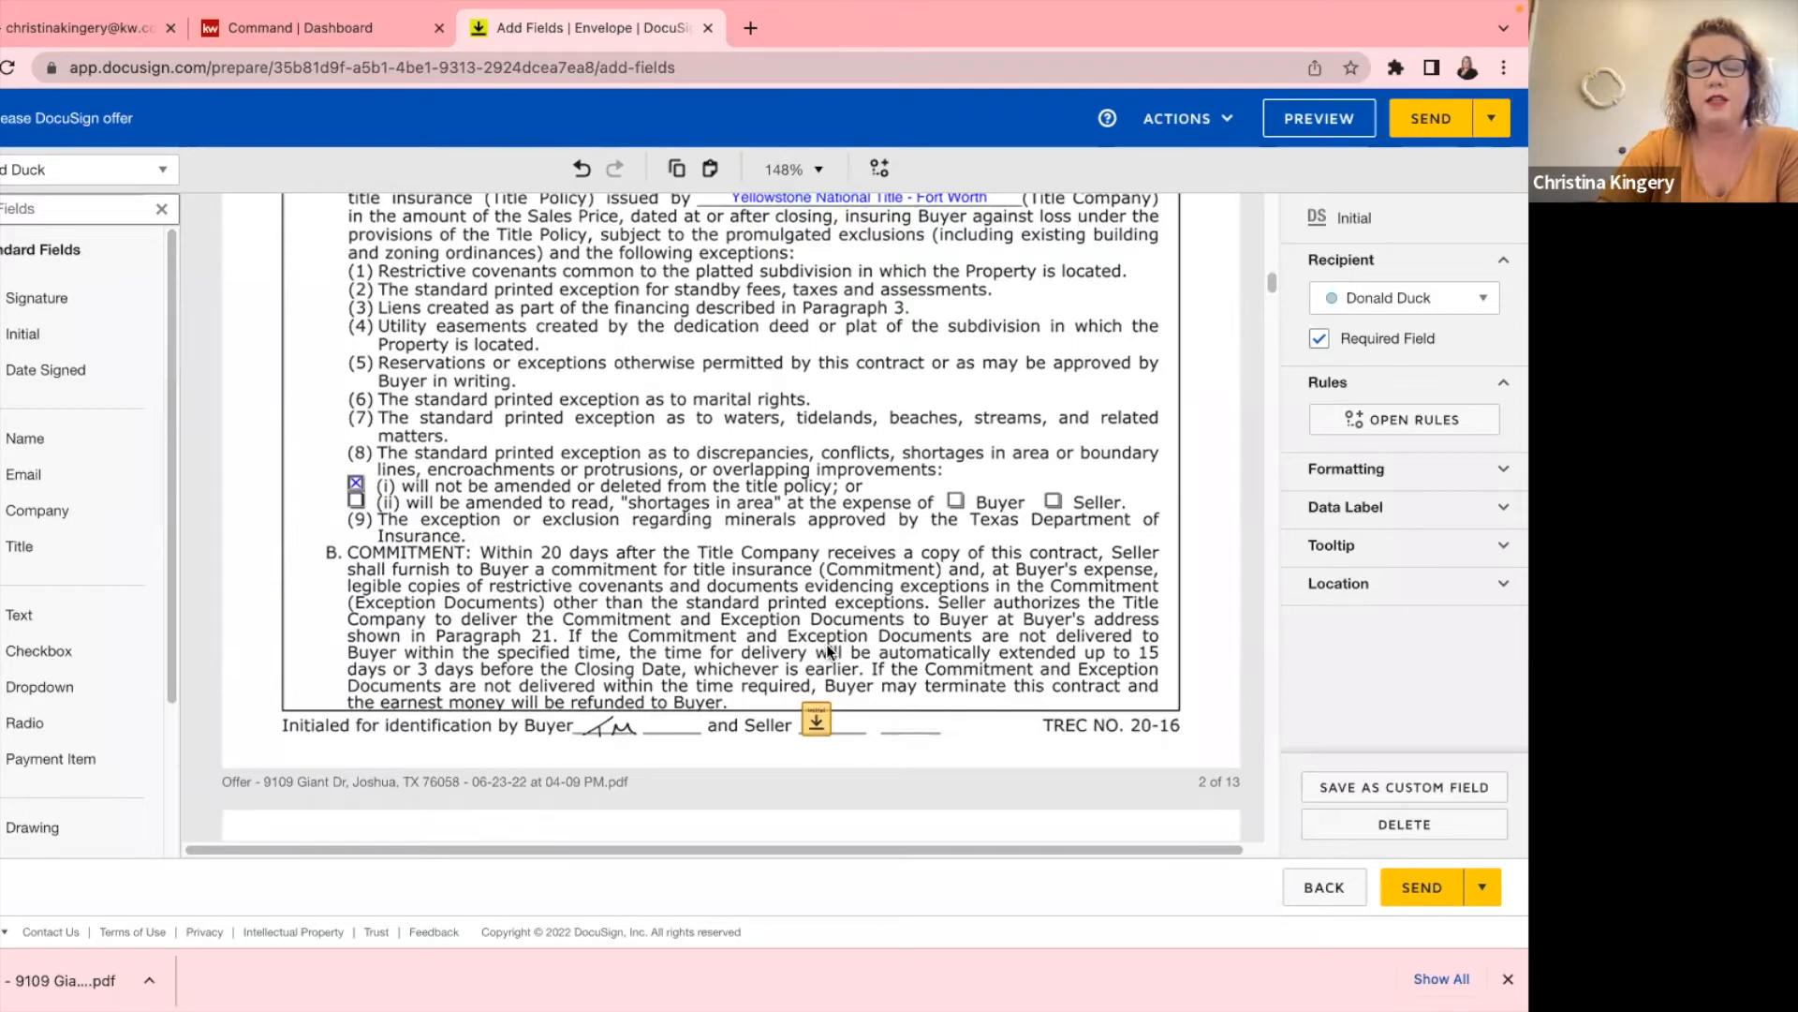
{"action": "scroll", "coordinate": [827, 644], "scroll_direction": "up", "scroll_amount": 1}
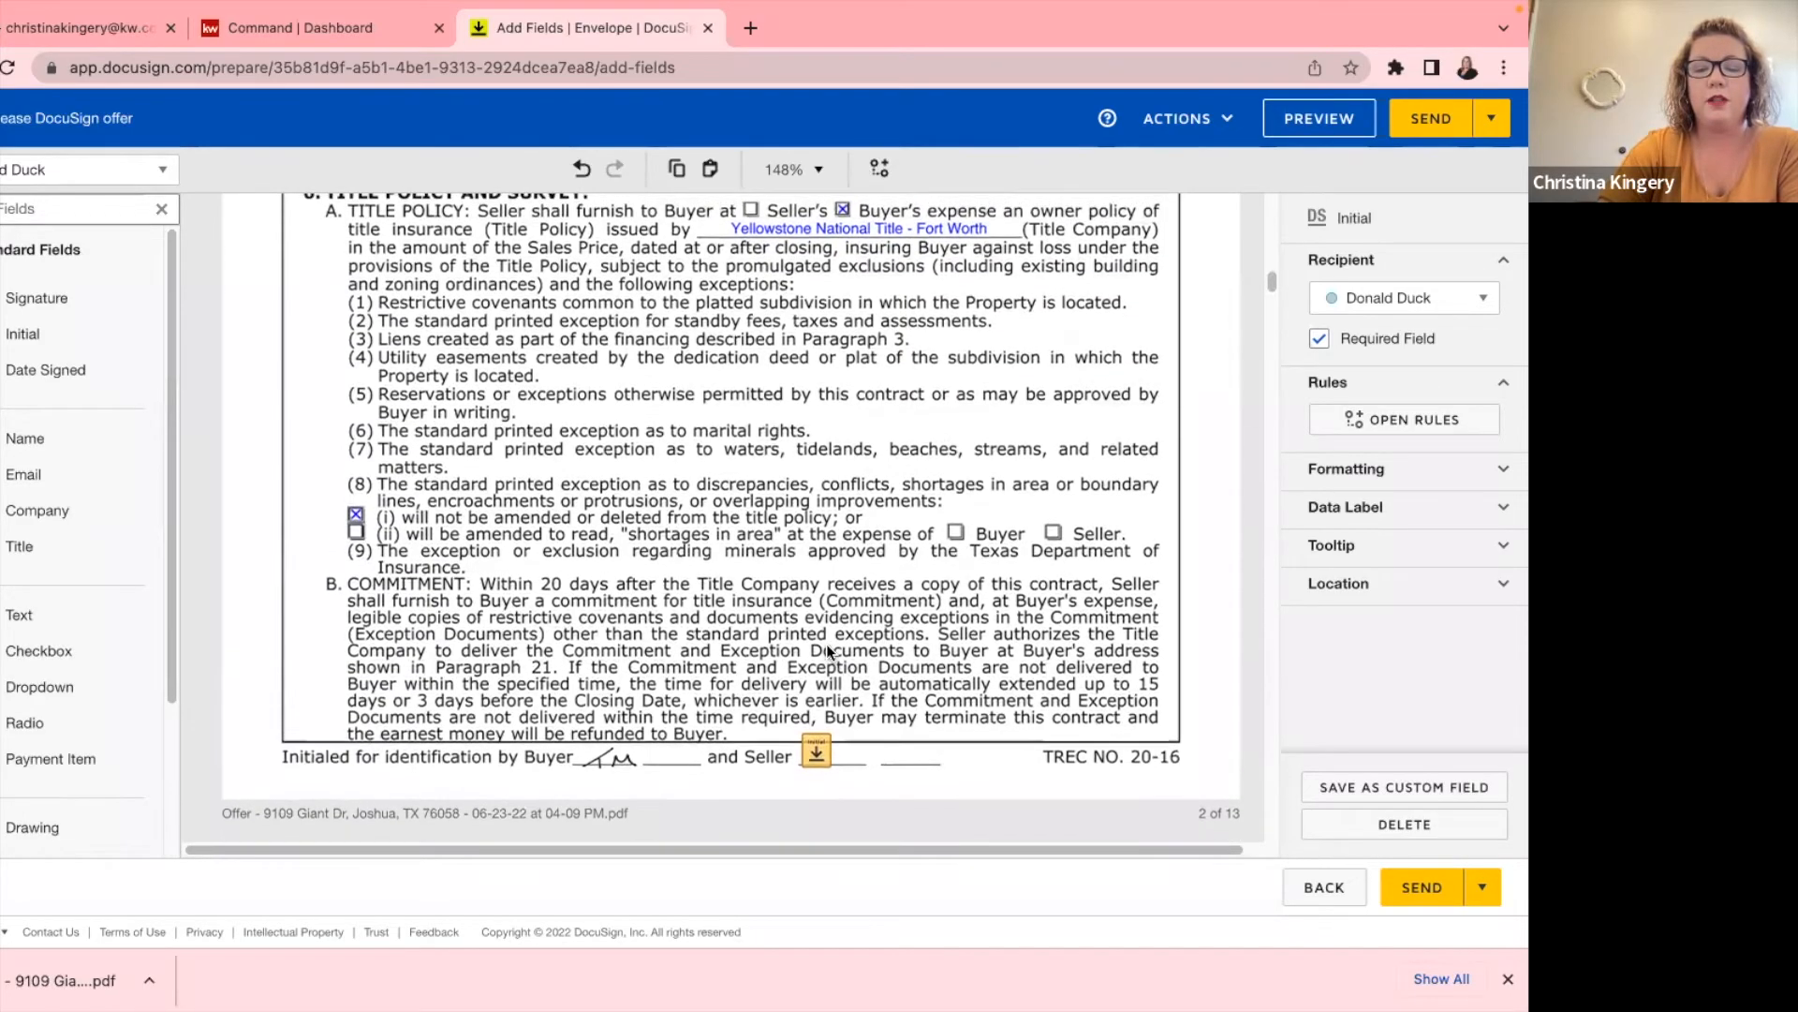
{"action": "scroll", "coordinate": [827, 645], "scroll_direction": "down", "scroll_amount": 13}
{"action": "scroll", "coordinate": [847, 542], "scroll_direction": "down", "scroll_amount": 14}
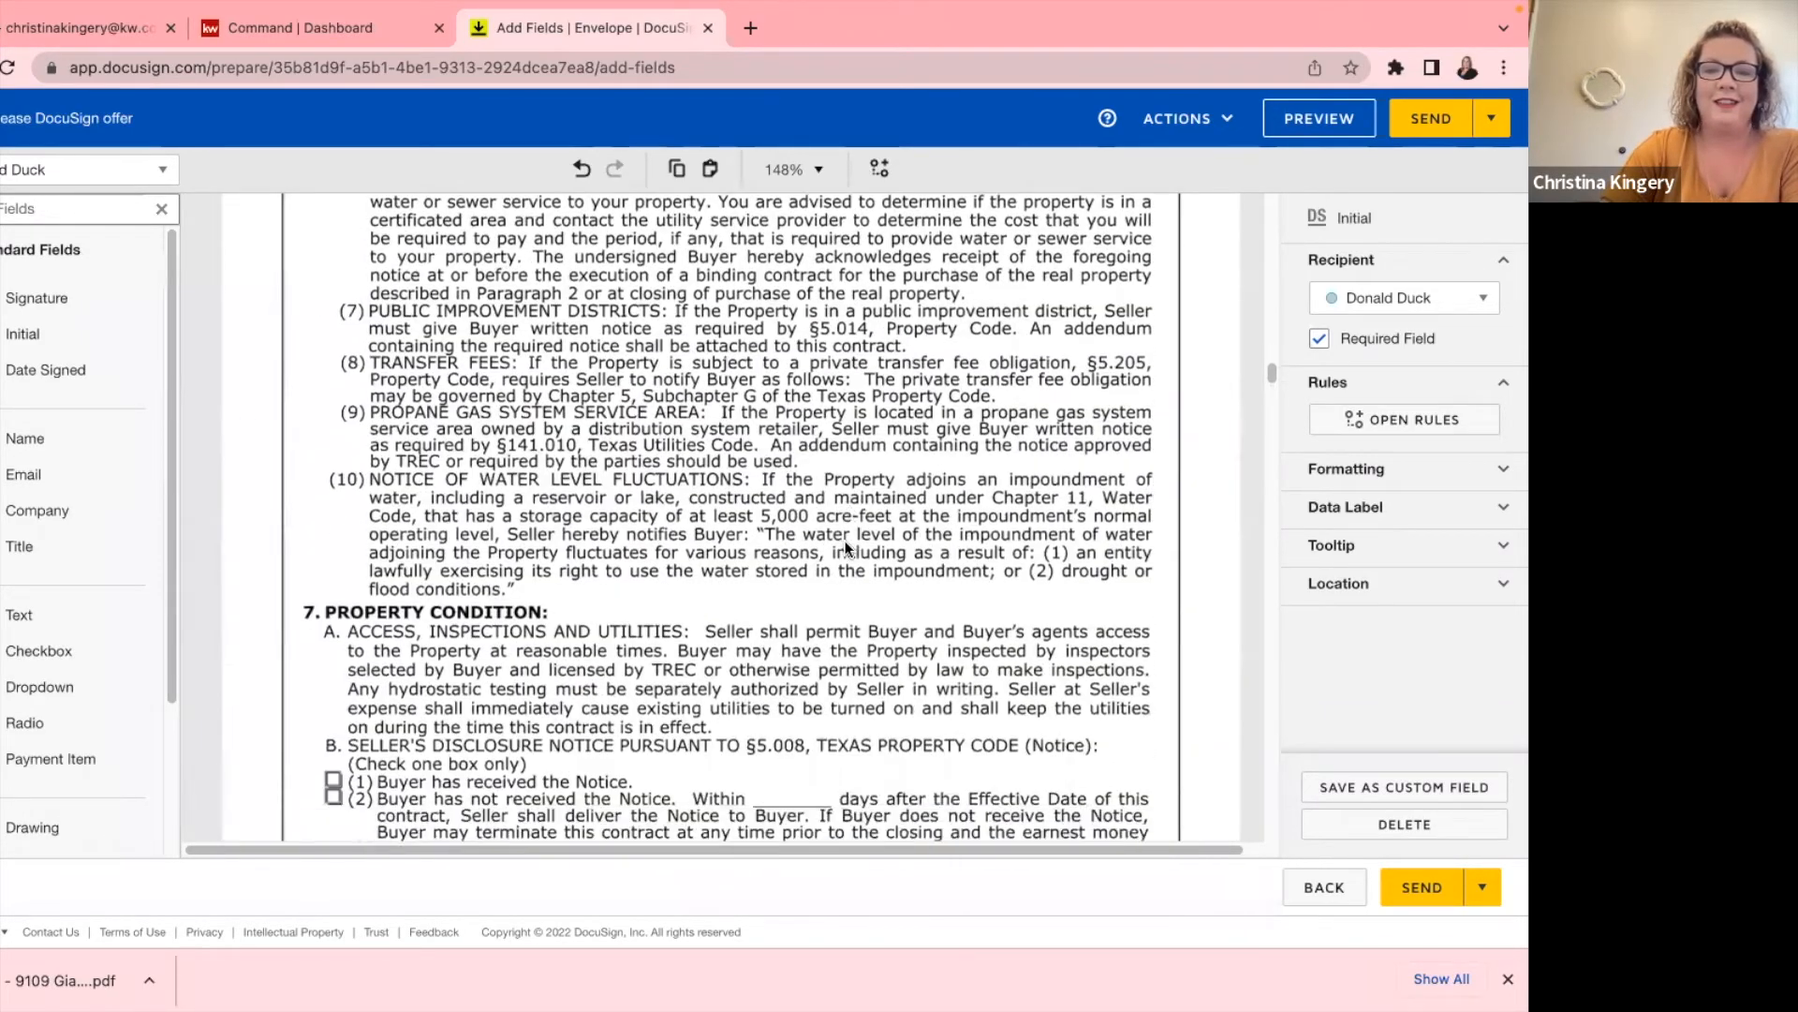
{"action": "scroll", "coordinate": [845, 541], "scroll_direction": "down", "scroll_amount": 10}
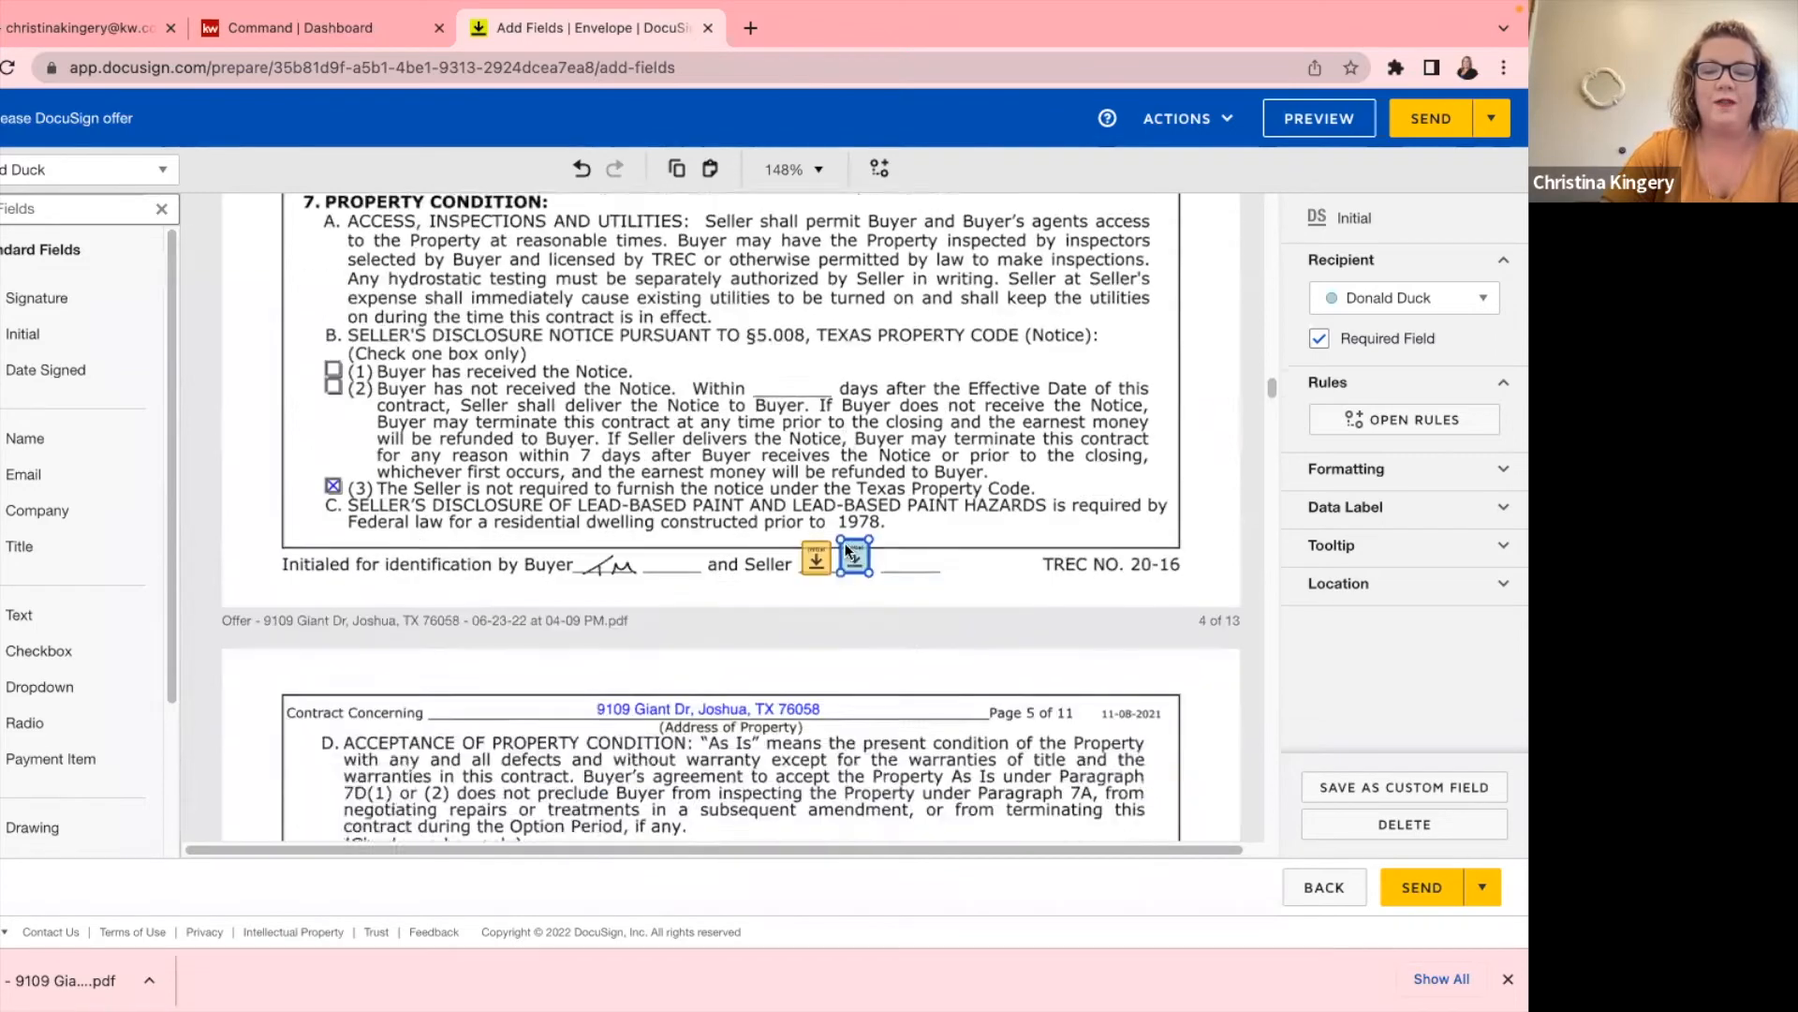
{"action": "scroll", "coordinate": [846, 552], "scroll_direction": "down", "scroll_amount": 10}
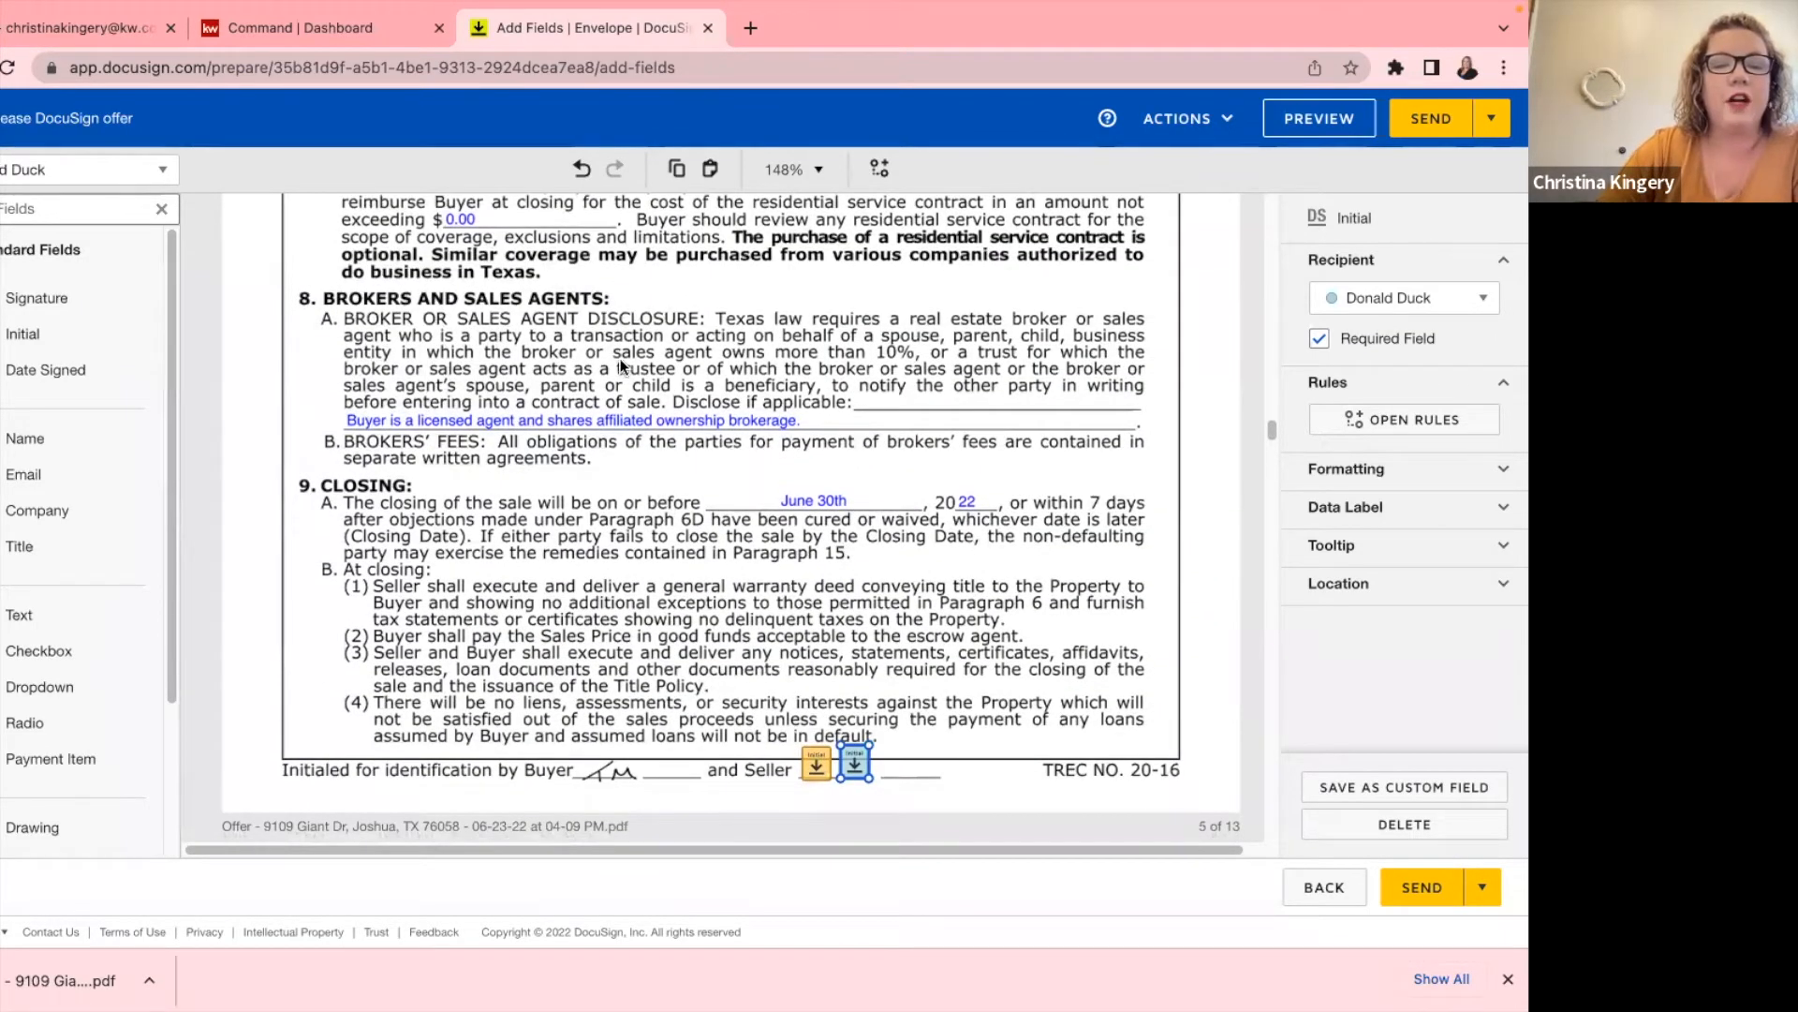
{"action": "scroll", "coordinate": [615, 380], "scroll_direction": "down", "scroll_amount": 20}
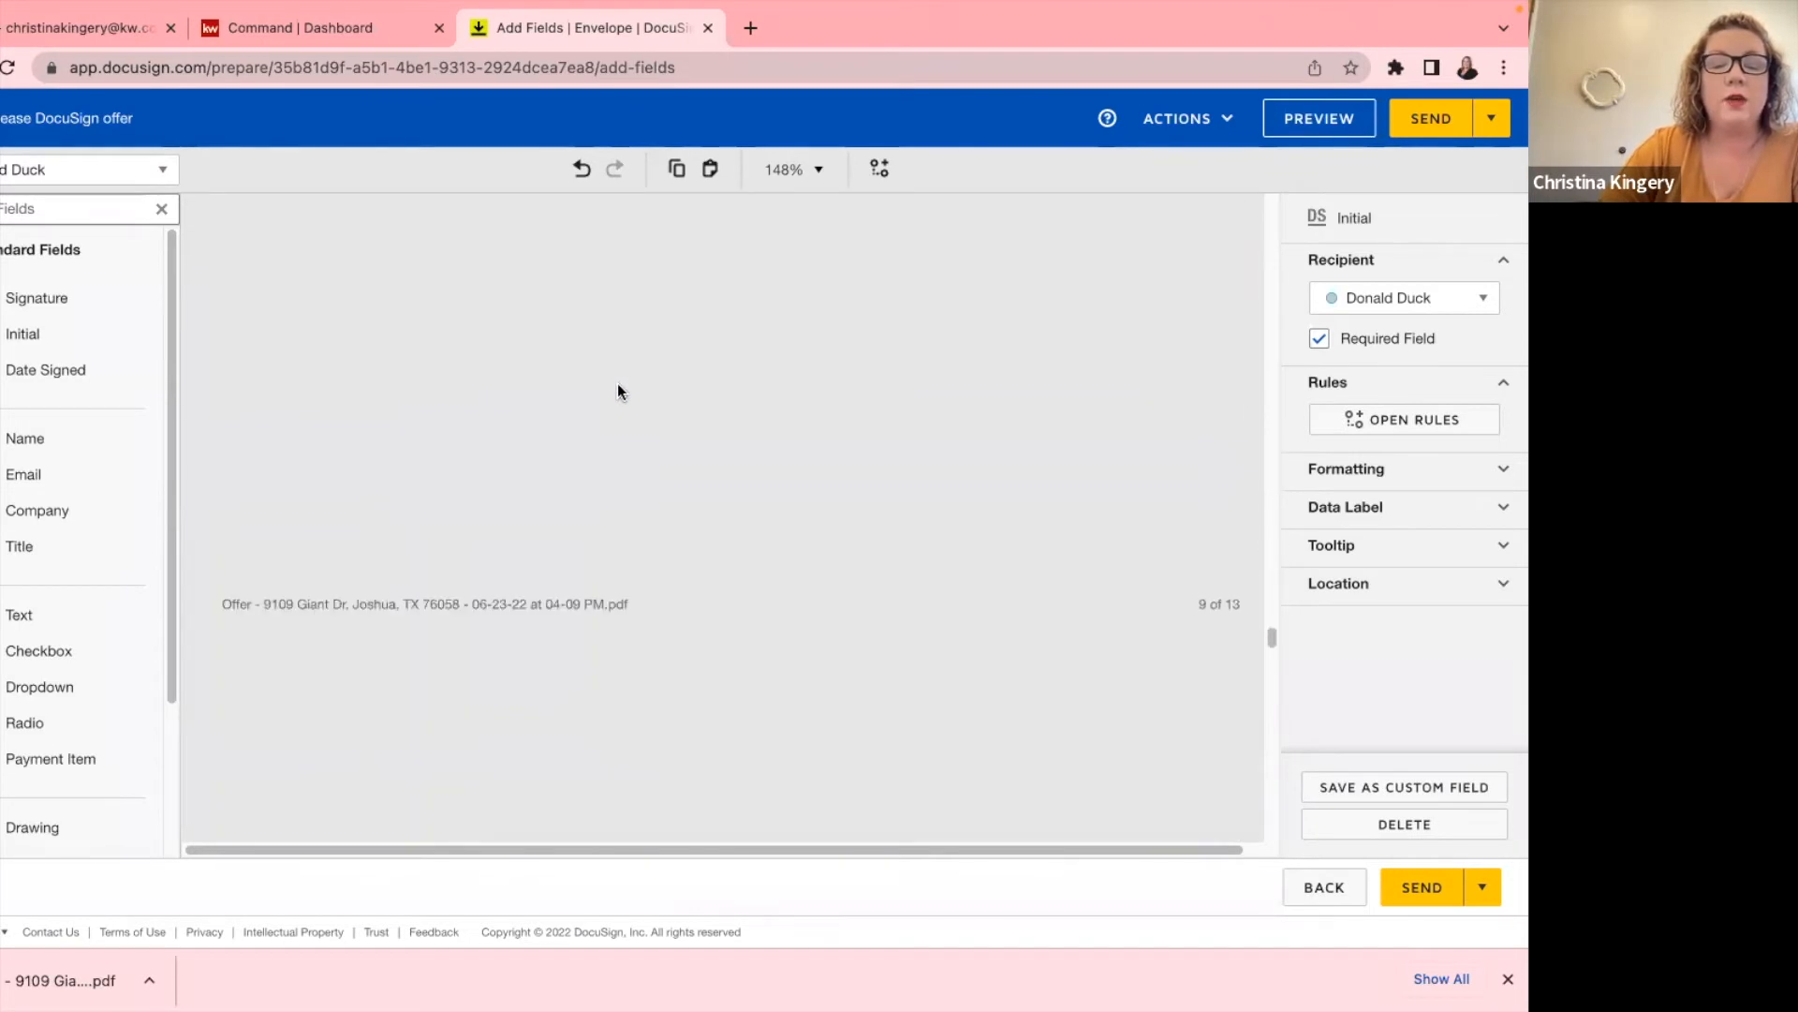
Place and shrink the first seller's Signature field on the Seller line.
{"action": "scroll", "coordinate": [620, 385], "scroll_direction": "up", "scroll_amount": 12}
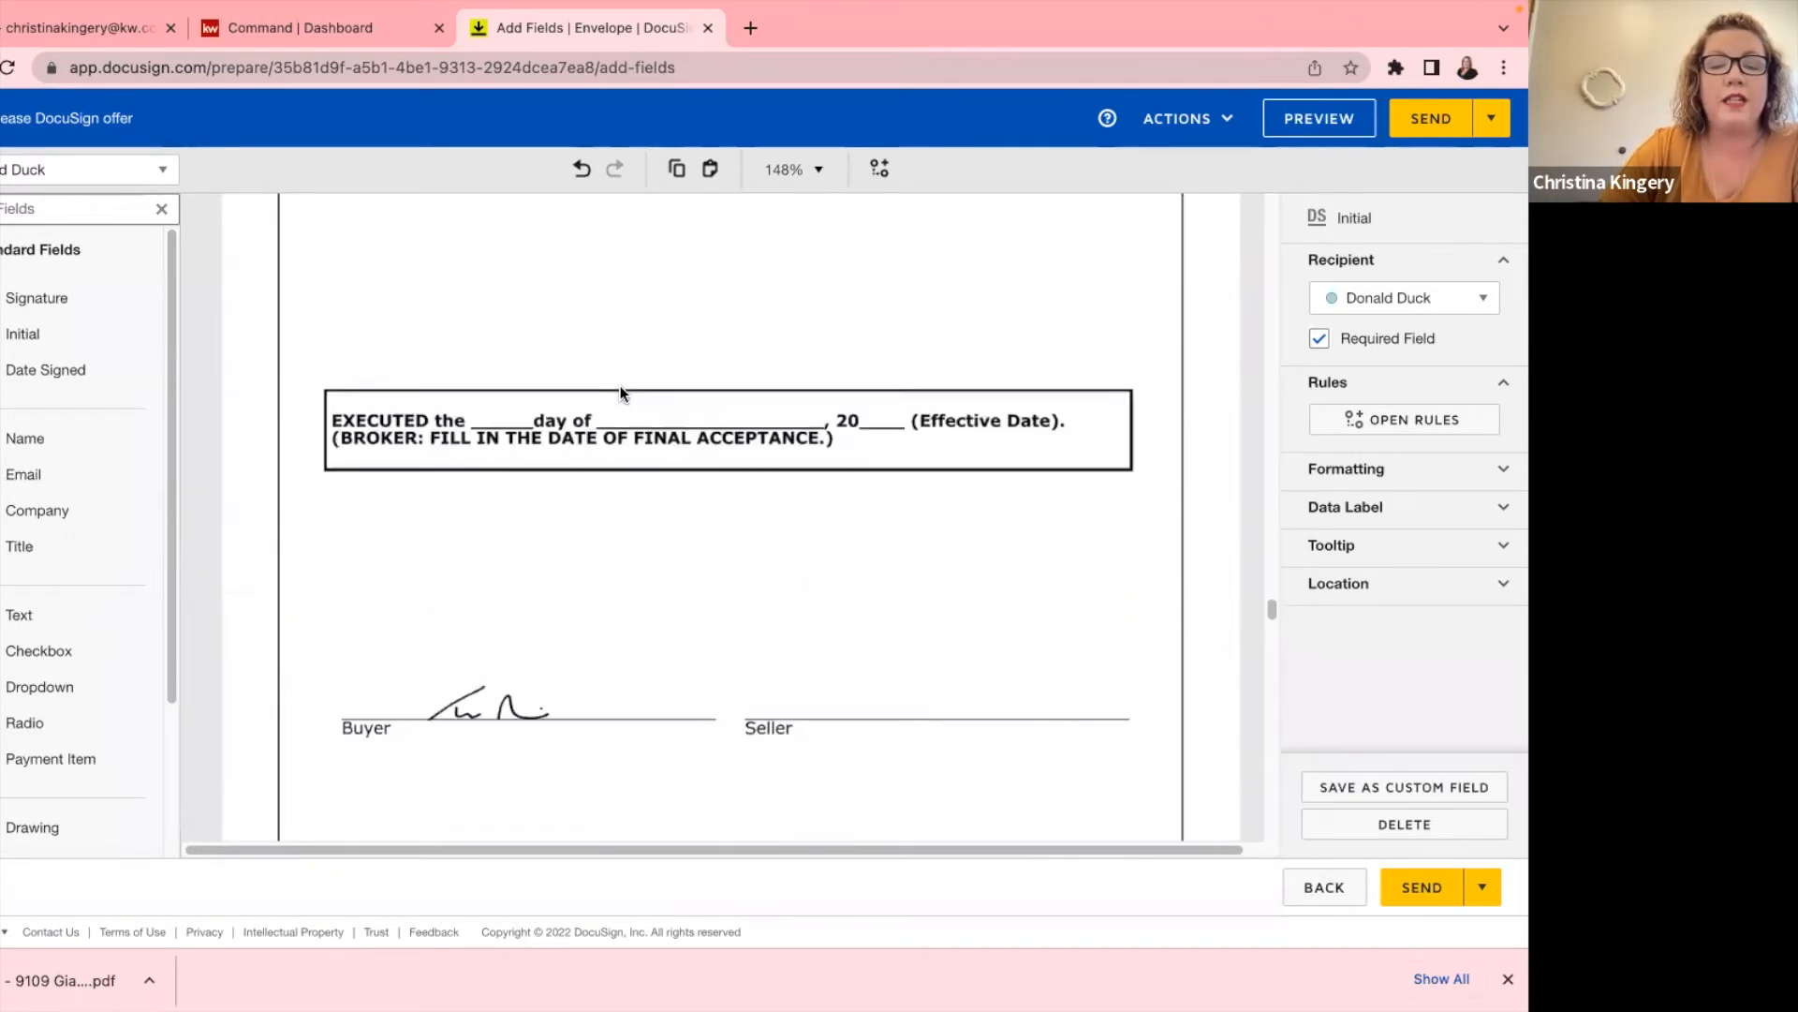
{"action": "scroll", "coordinate": [620, 394], "scroll_direction": "down", "scroll_amount": 5}
{"action": "left_click", "coordinate": [56, 169]}
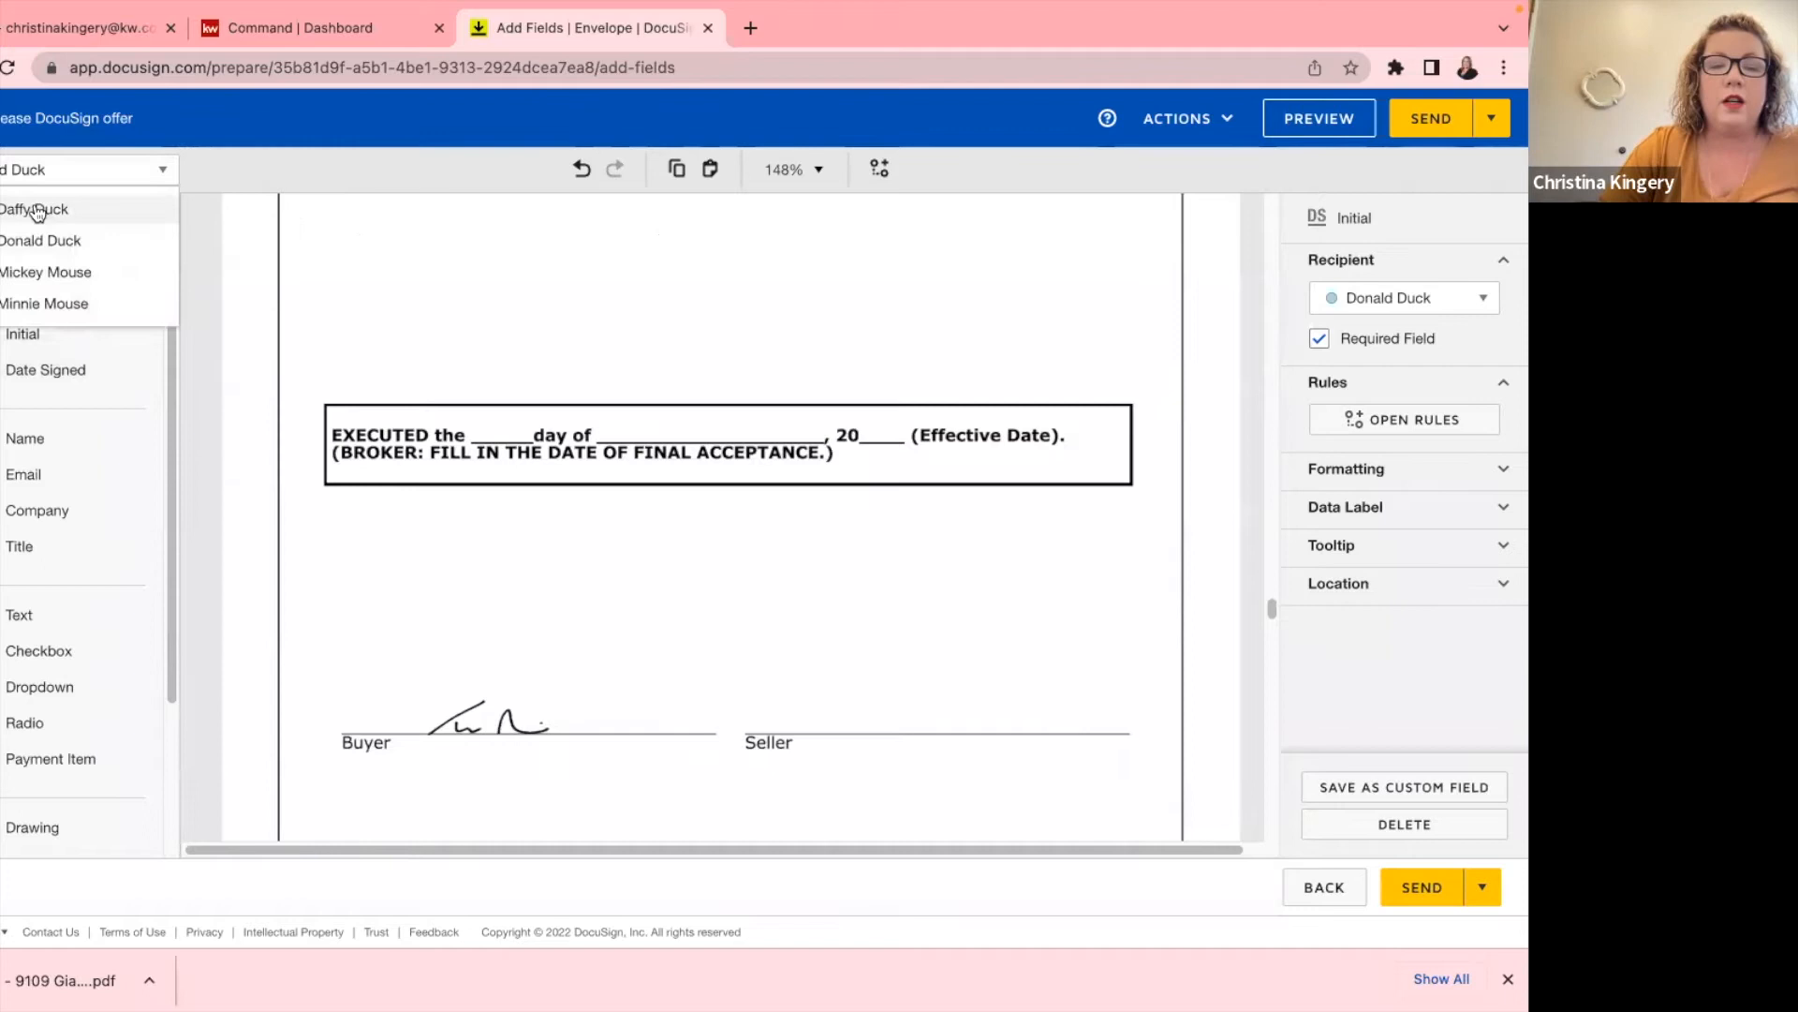
{"action": "left_click", "coordinate": [37, 211]}
{"action": "mouse_move", "coordinate": [35, 302]}
{"action": "left_mouse_down"}
{"action": "mouse_move", "coordinate": [675, 661]}
{"action": "mouse_move", "coordinate": [766, 688]}
{"action": "left_mouse_up"}
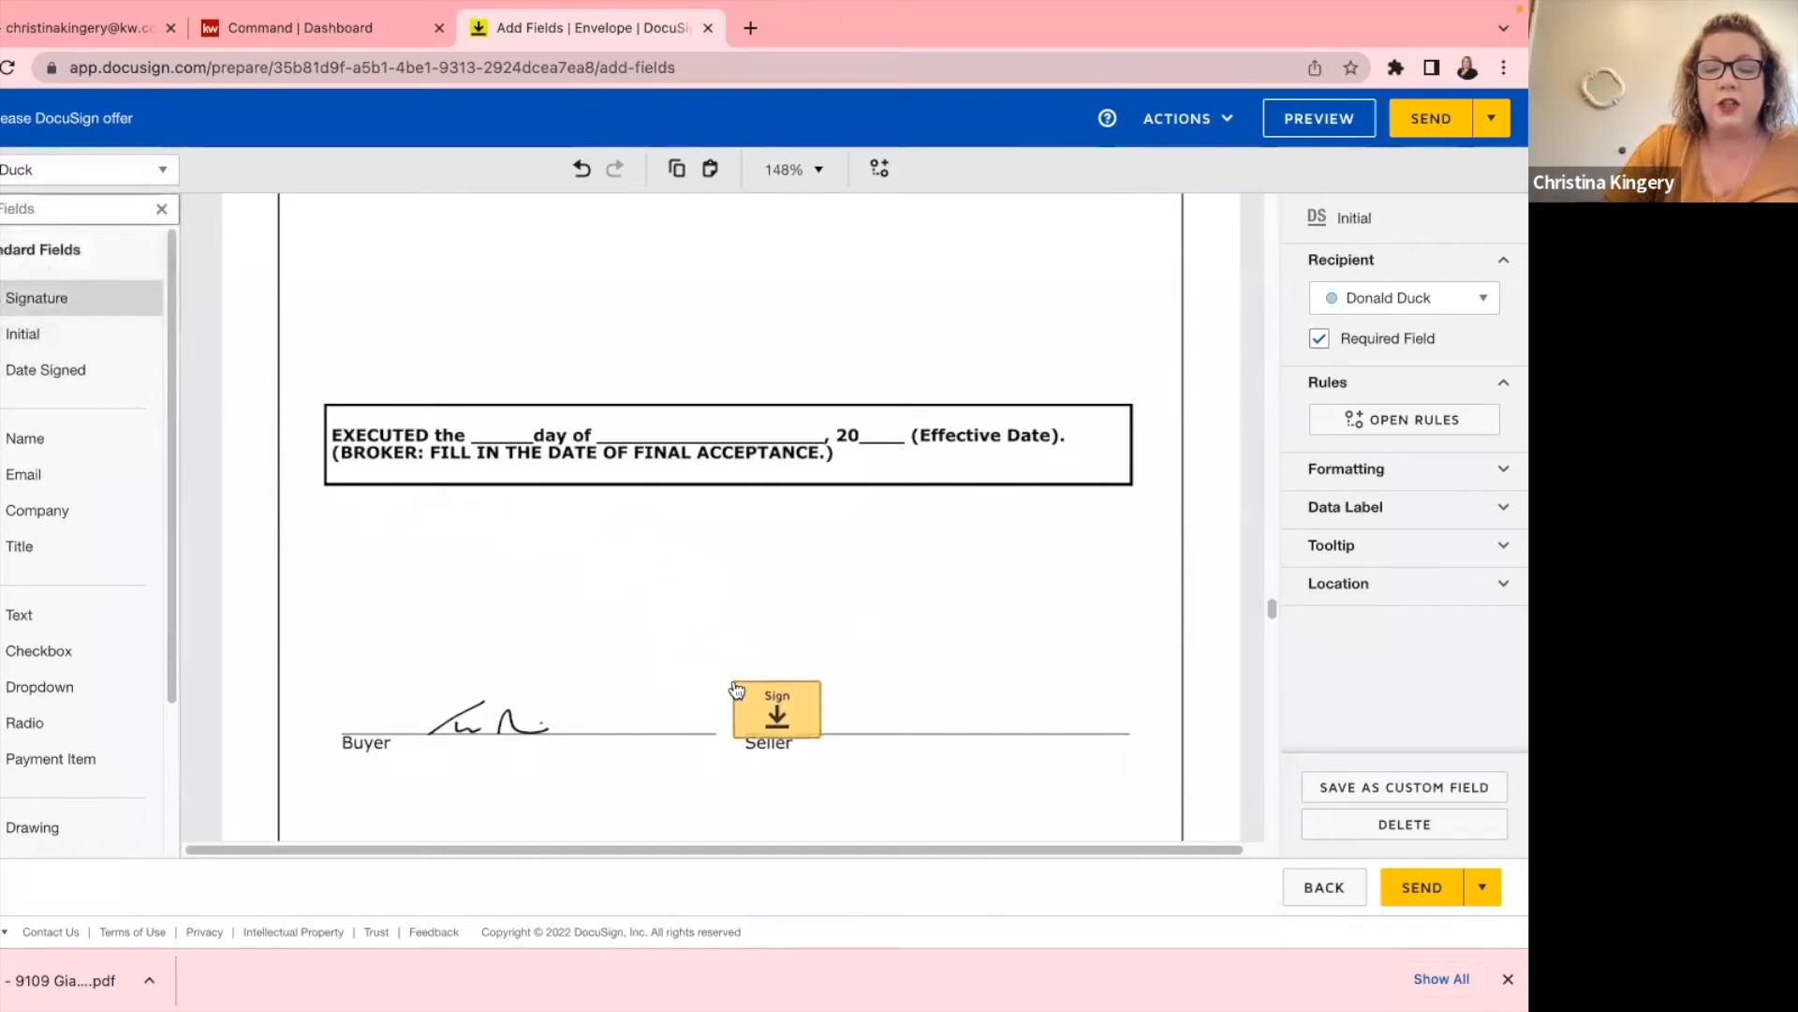
{"action": "left_click_drag", "start_coordinate": [817, 680], "coordinate": [772, 724]}
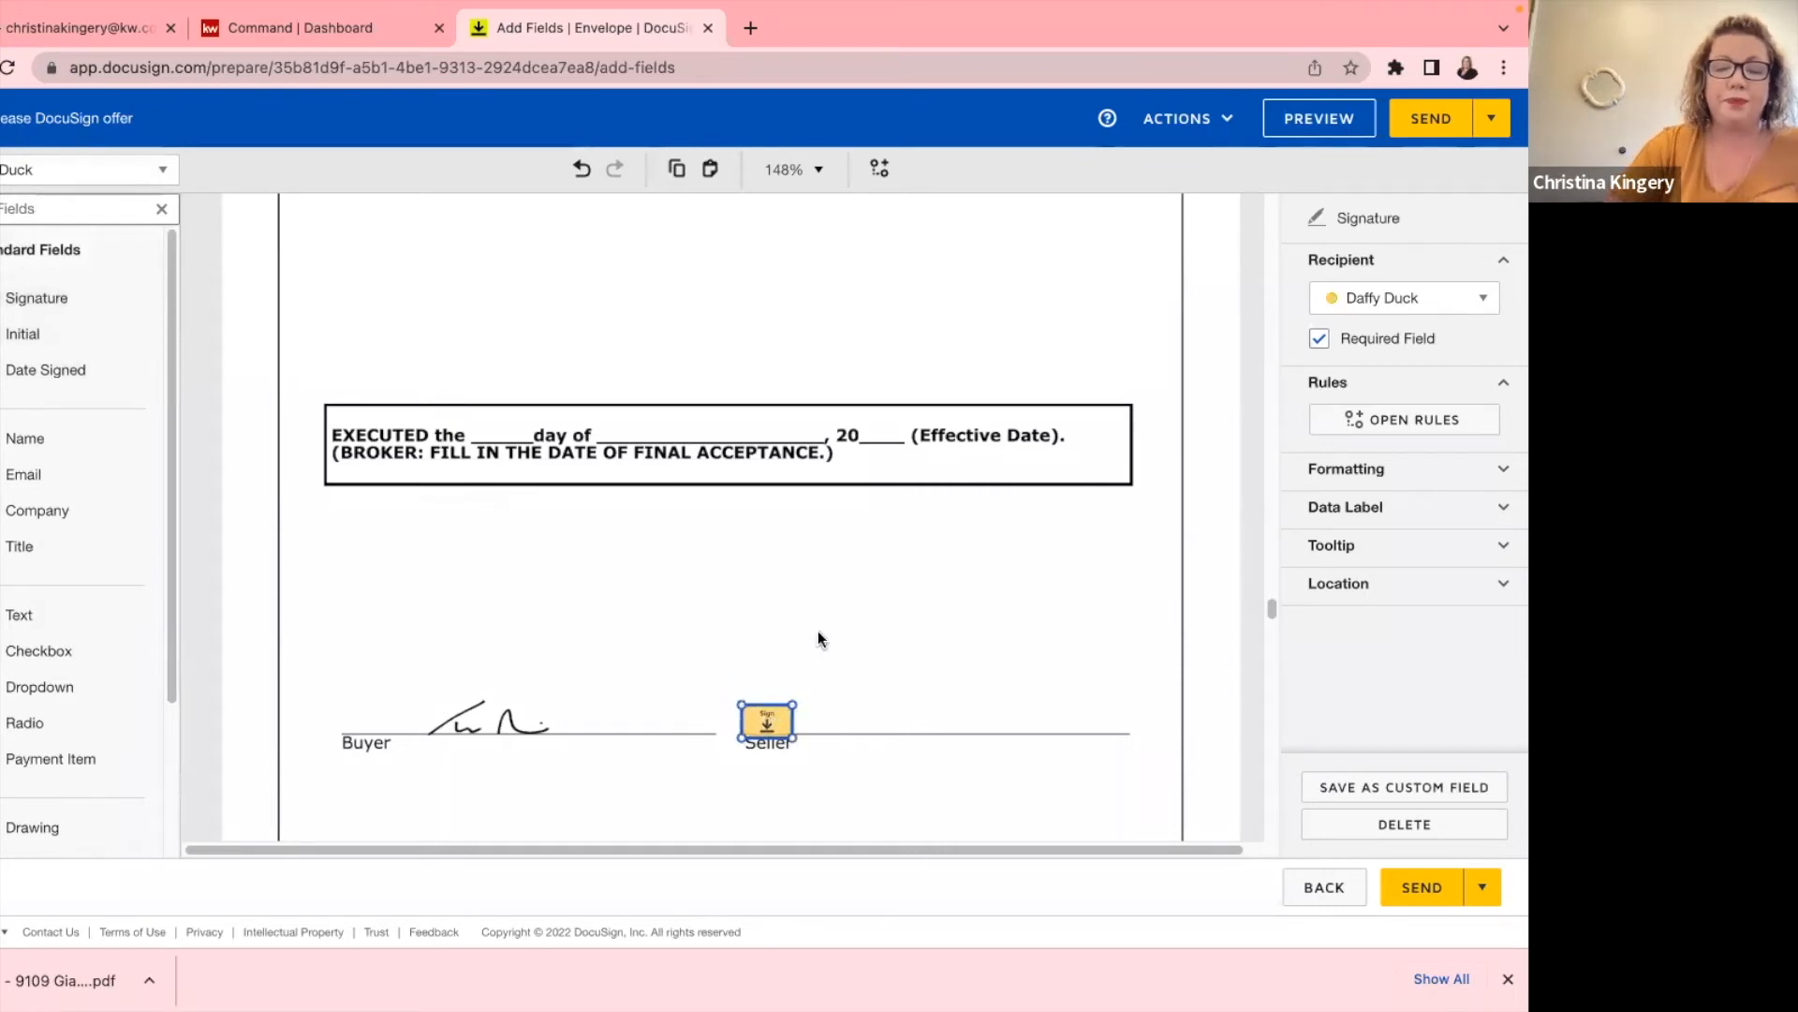
{"action": "left_click", "coordinate": [774, 599]}
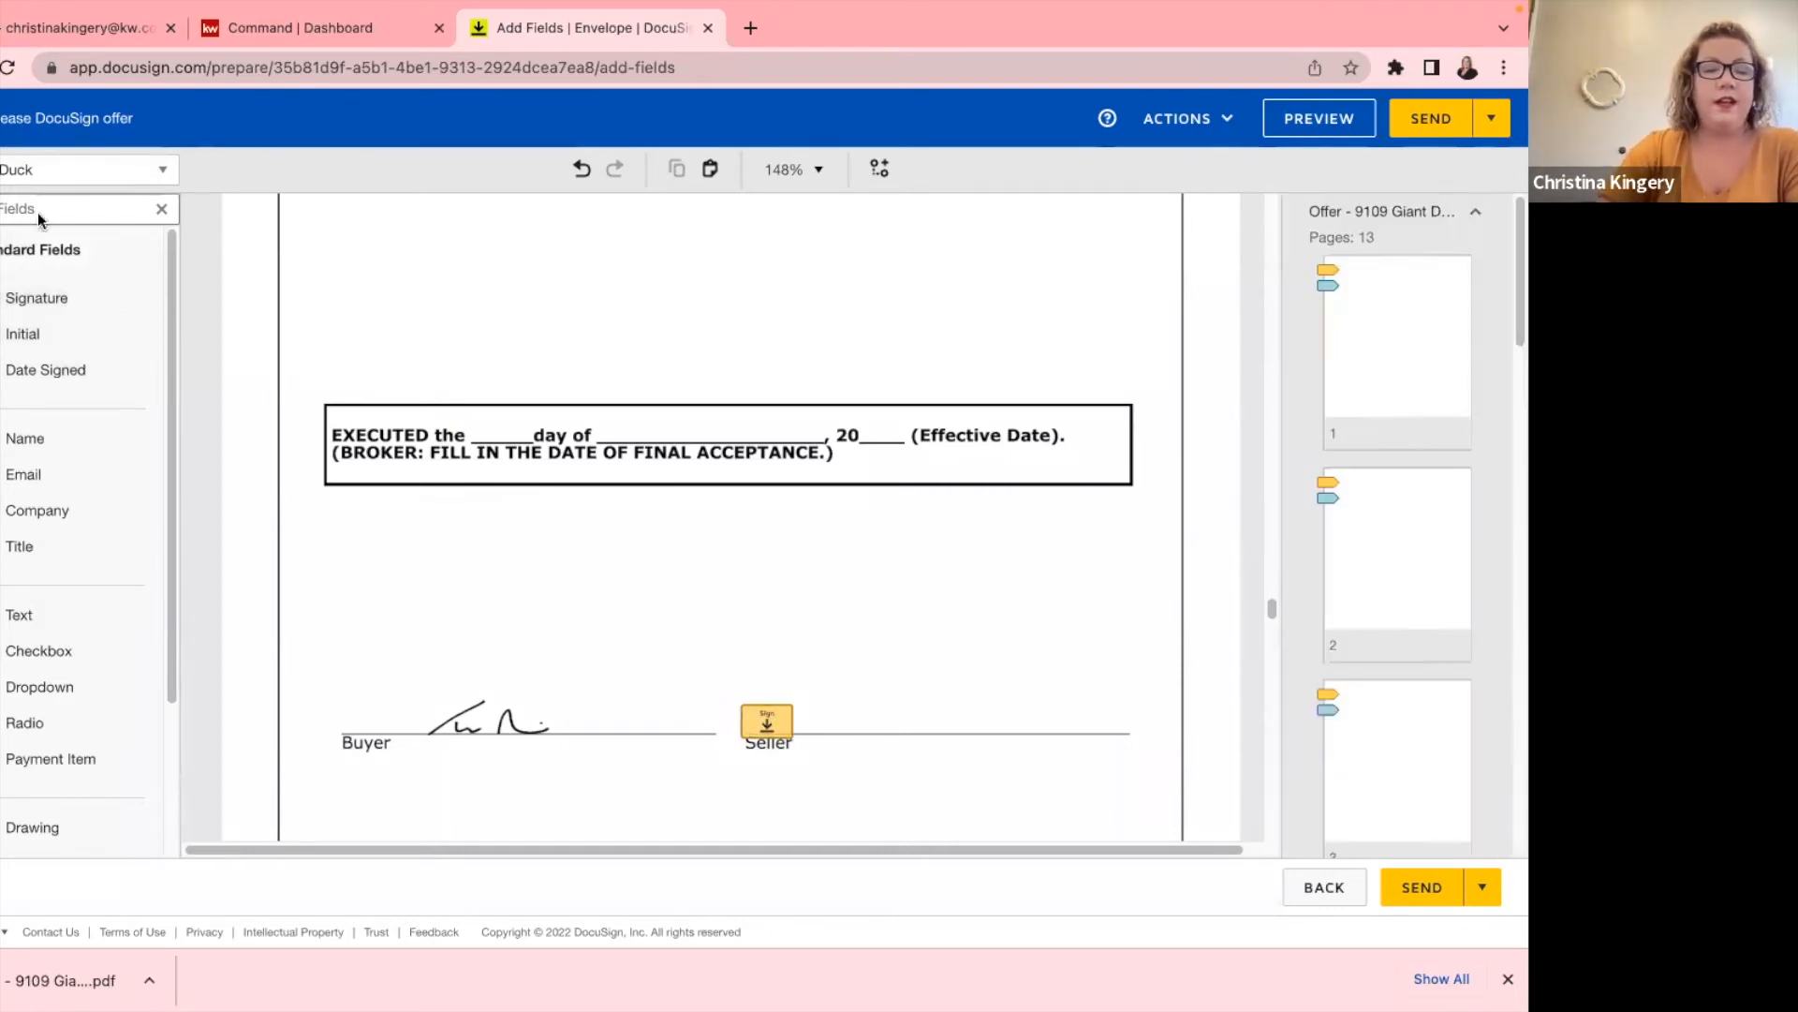
Add Signature fields for the second, third and fourth sellers on the signature page.
{"action": "left_click", "coordinate": [28, 172]}
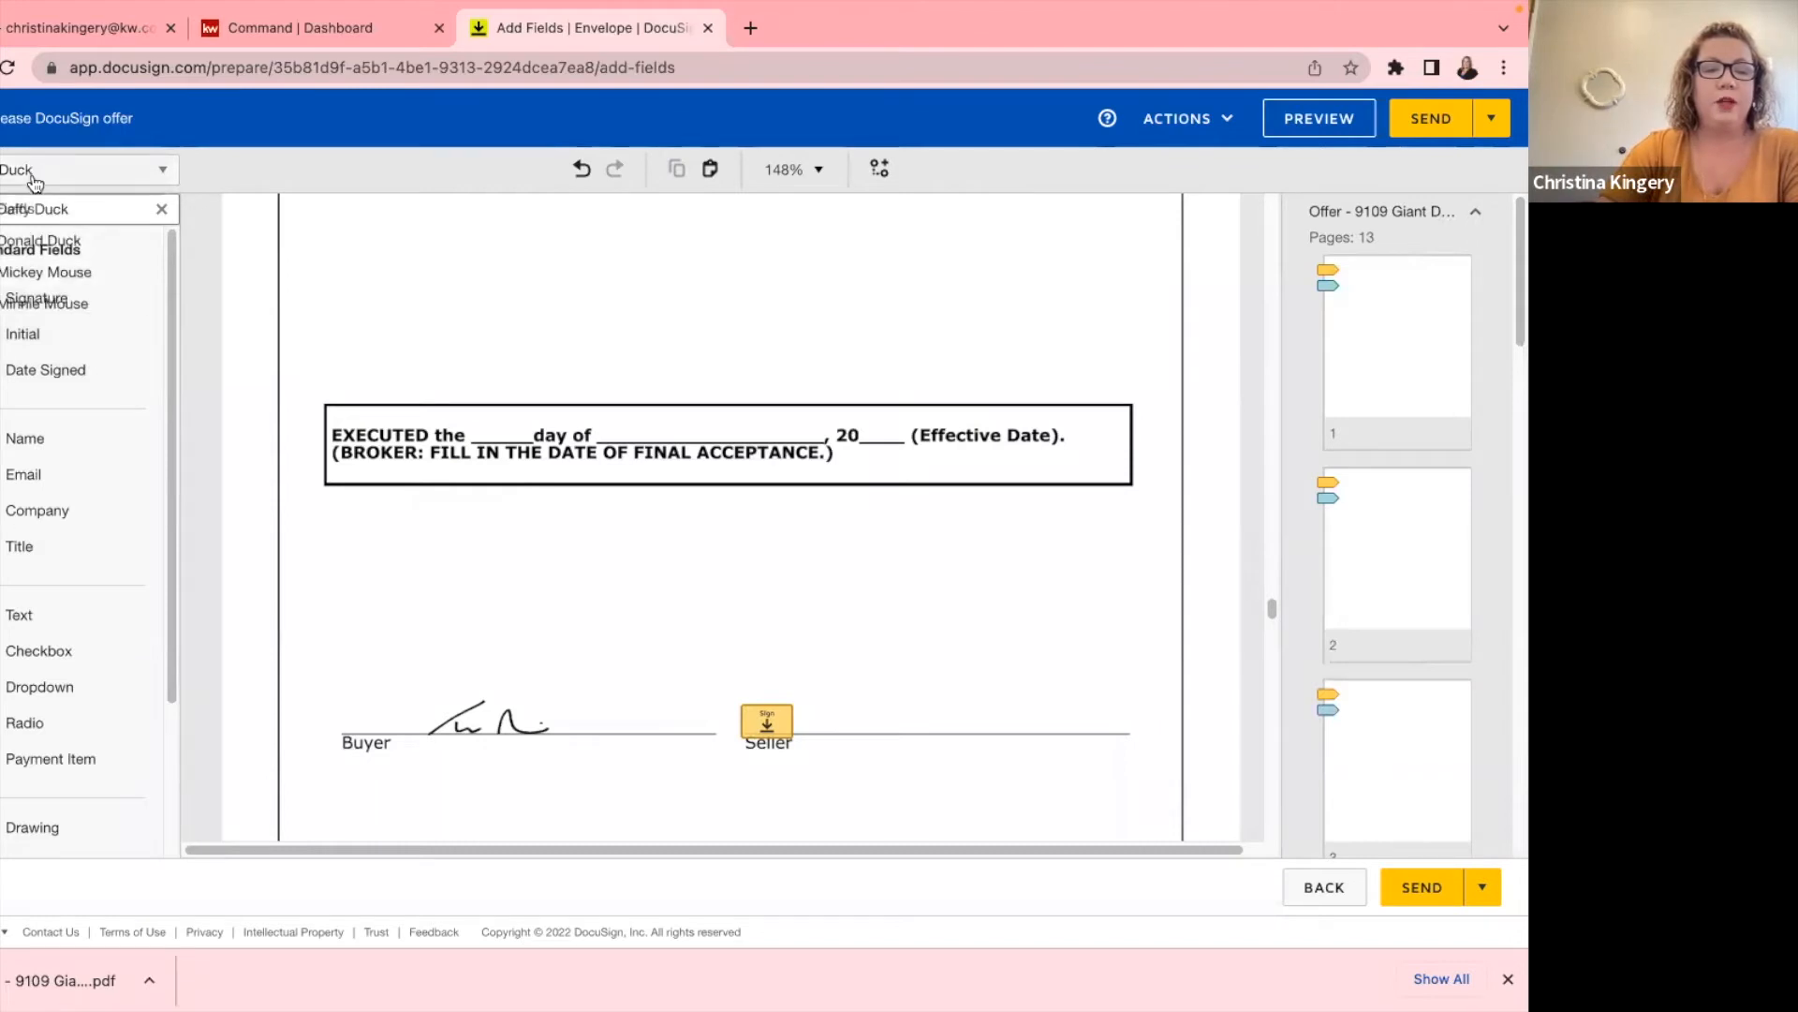
{"action": "left_click", "coordinate": [39, 241]}
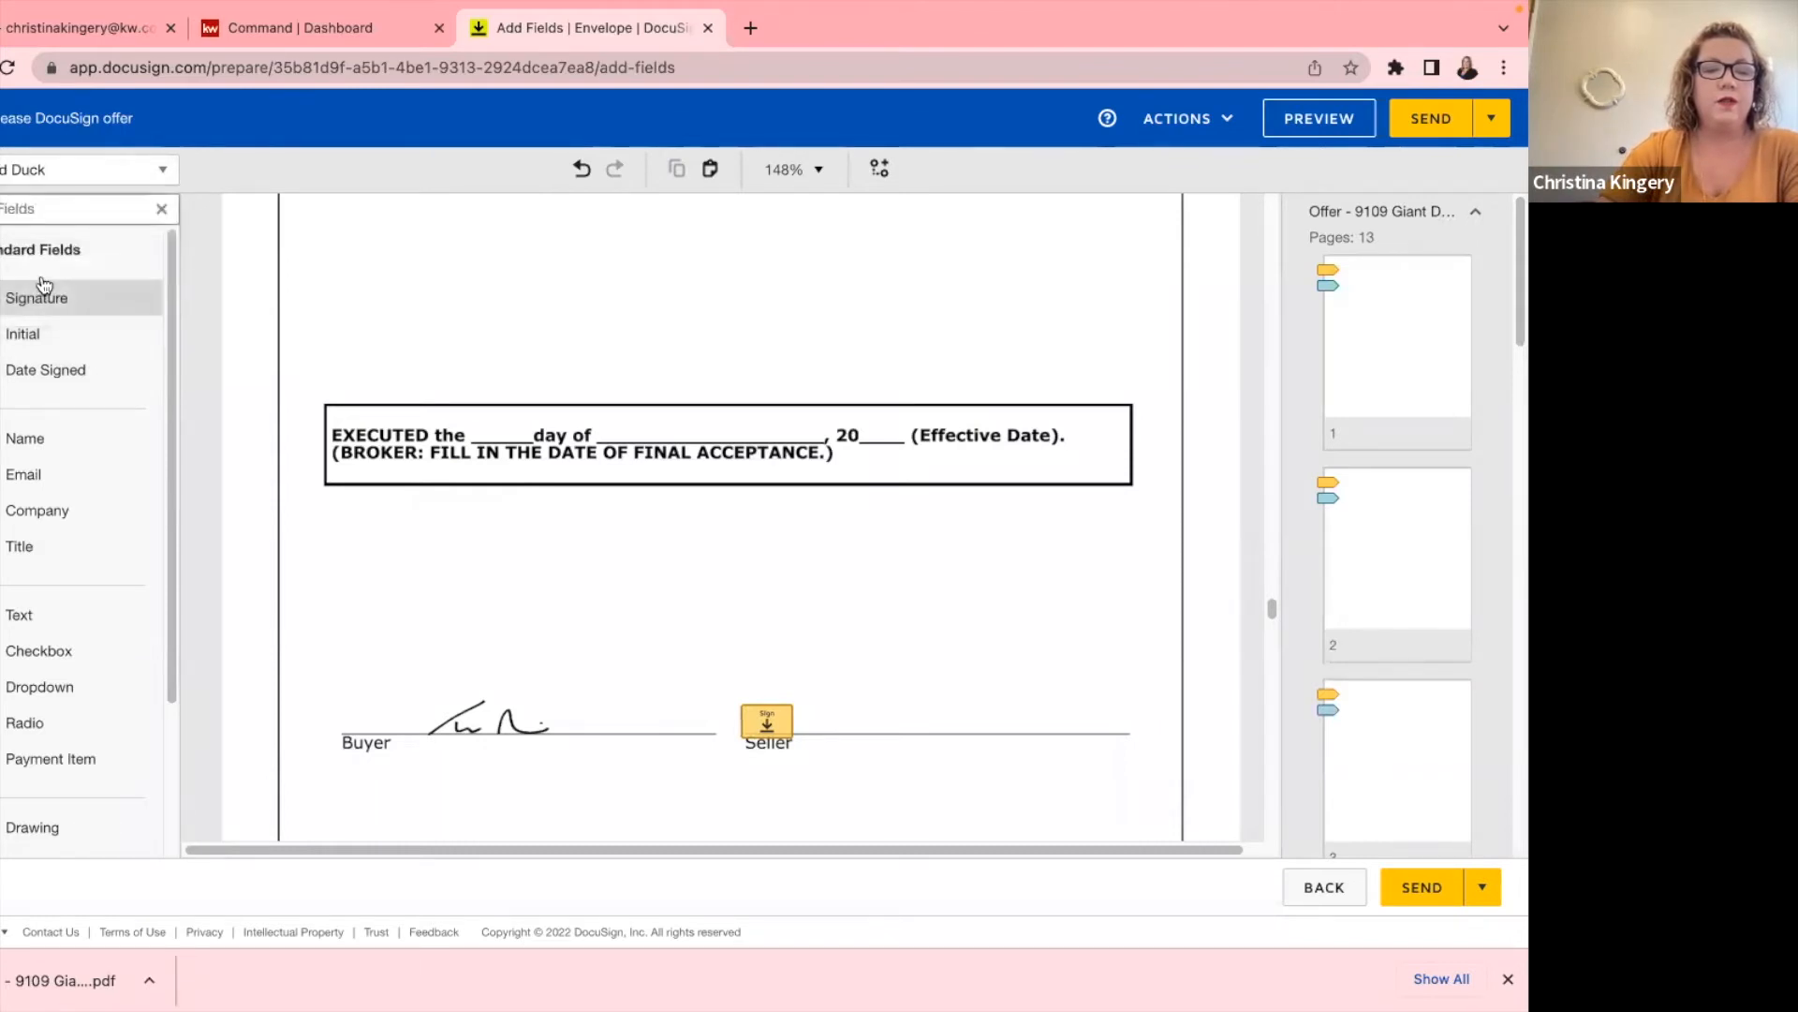
{"action": "left_click_drag", "start_coordinate": [39, 297], "coordinate": [740, 668]}
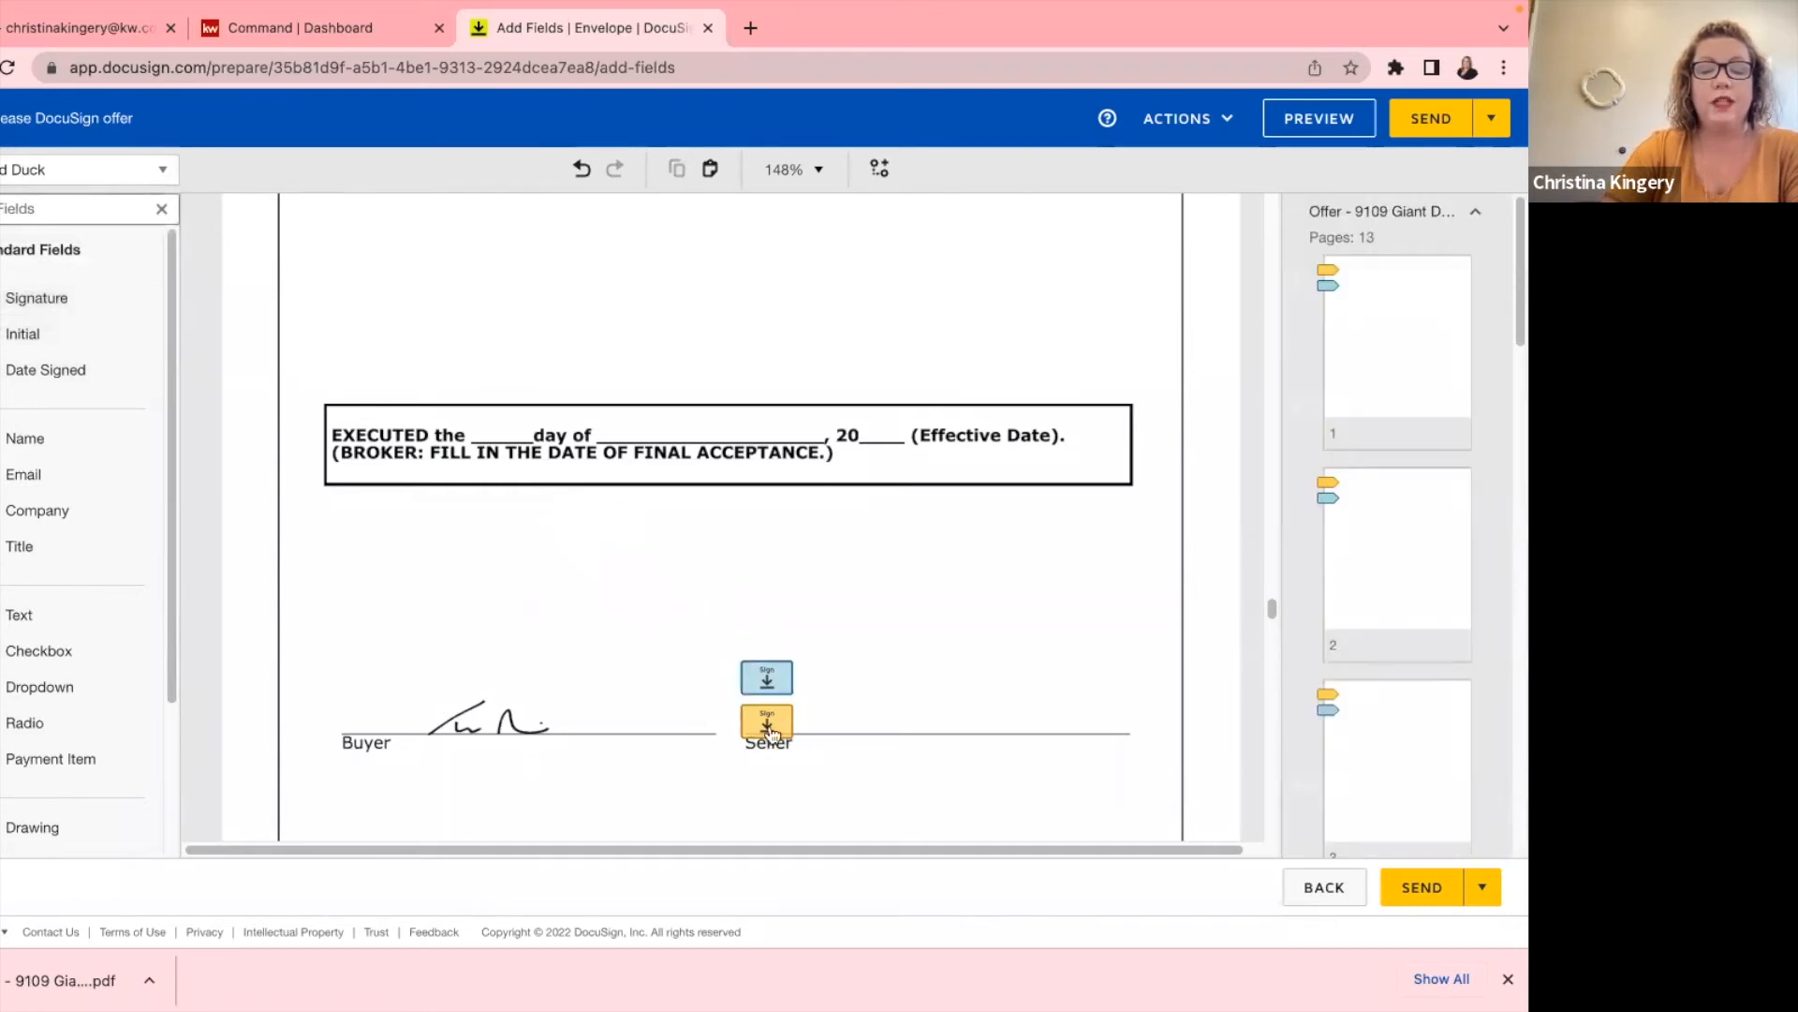
{"action": "left_click", "coordinate": [28, 171]}
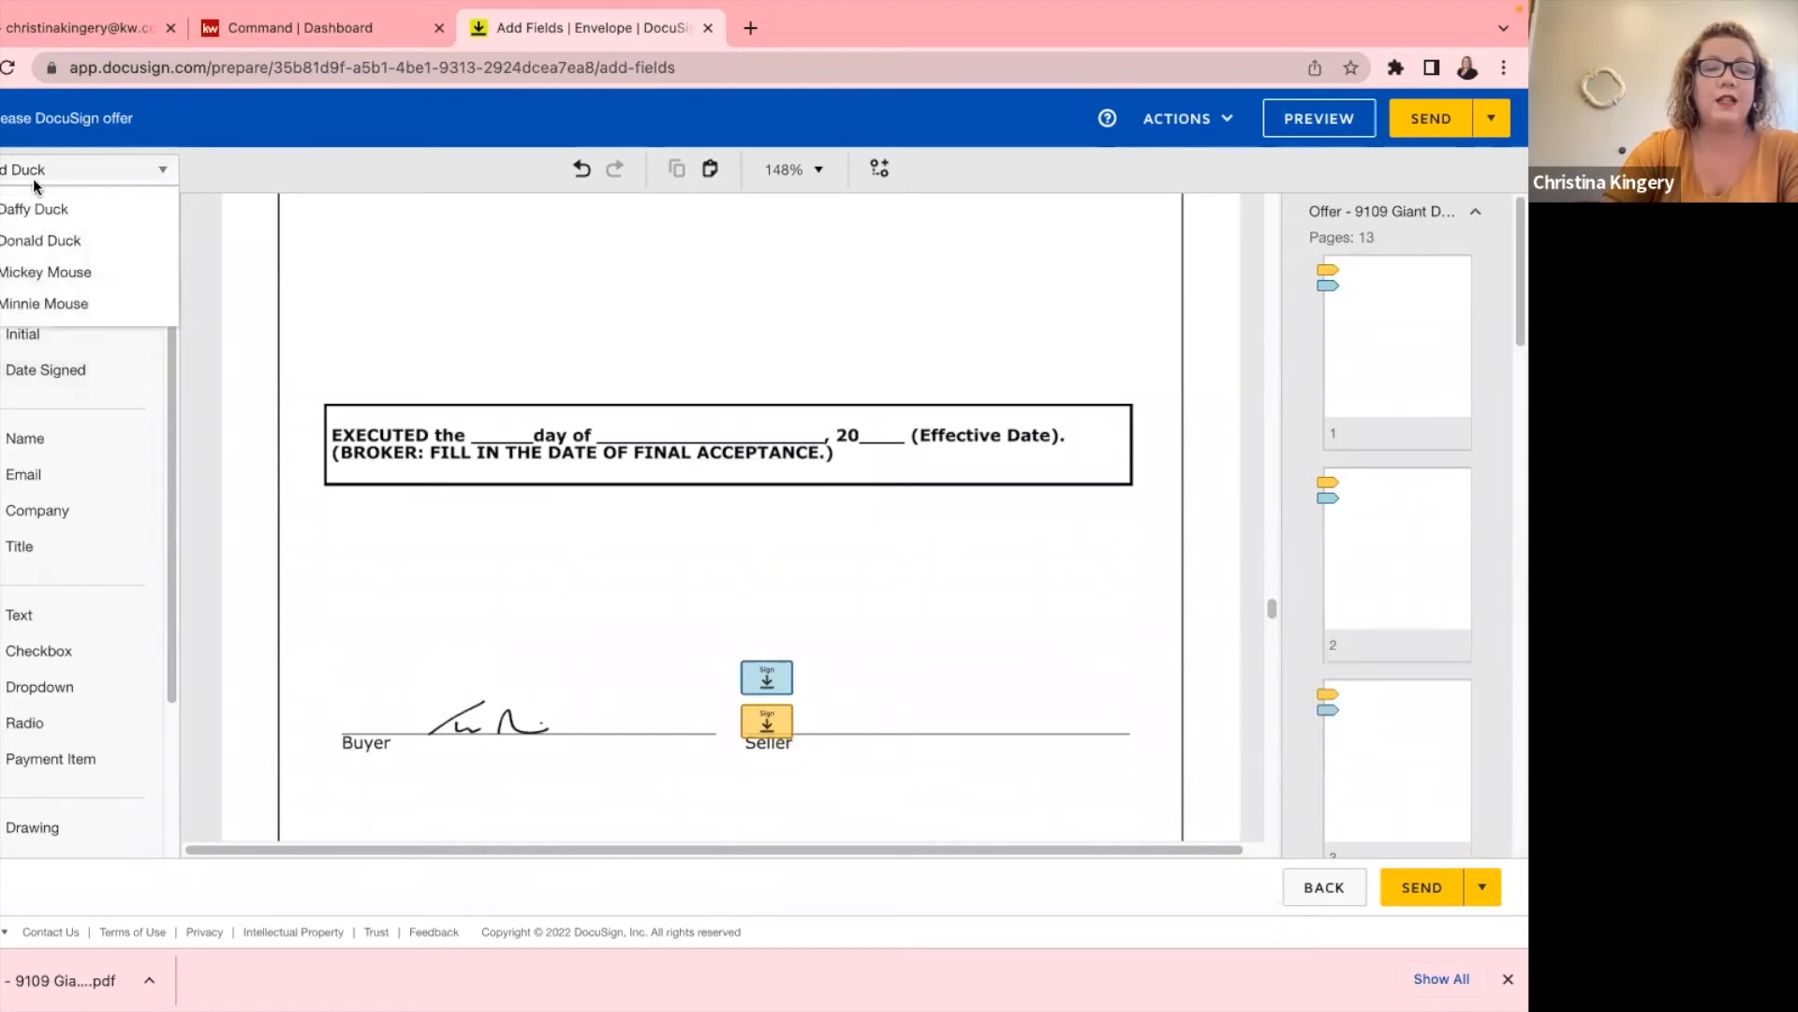
{"action": "left_click", "coordinate": [41, 269]}
{"action": "mouse_move", "coordinate": [92, 311]}
{"action": "left_mouse_down"}
{"action": "mouse_move", "coordinate": [661, 566]}
{"action": "mouse_move", "coordinate": [742, 622]}
{"action": "left_mouse_up"}
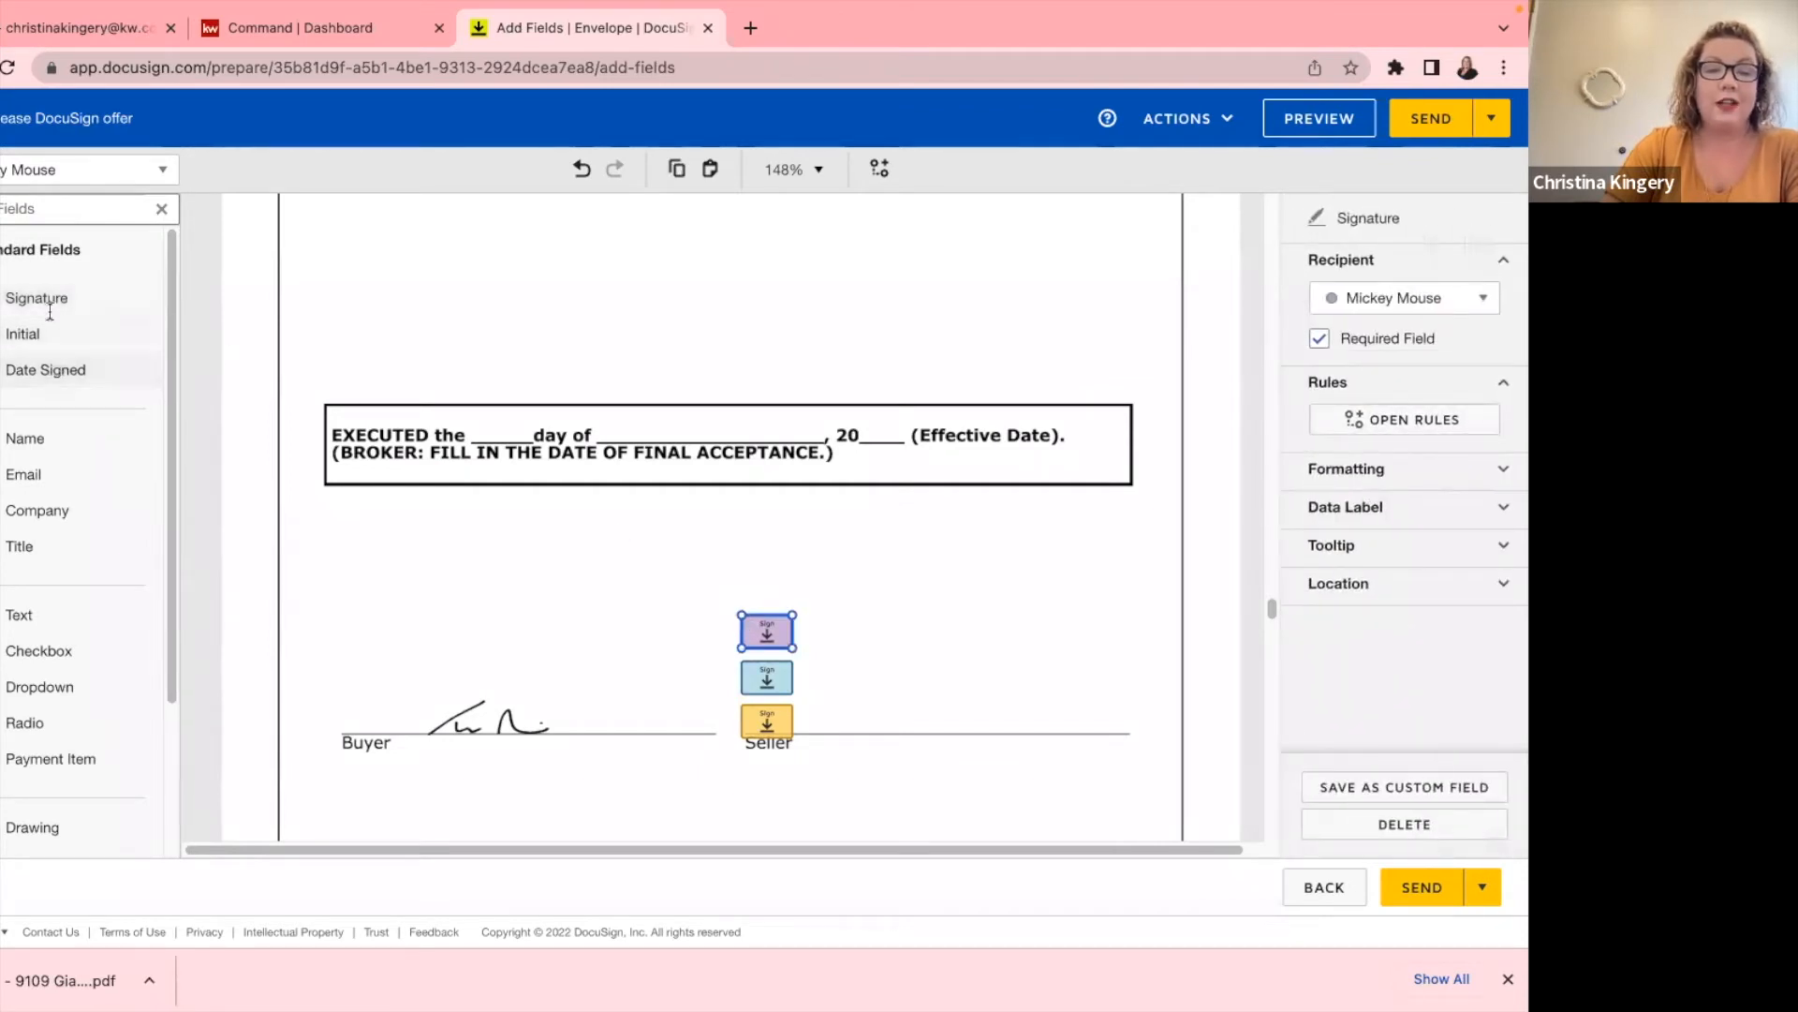
{"action": "left_click", "coordinate": [41, 174]}
{"action": "left_click", "coordinate": [43, 301]}
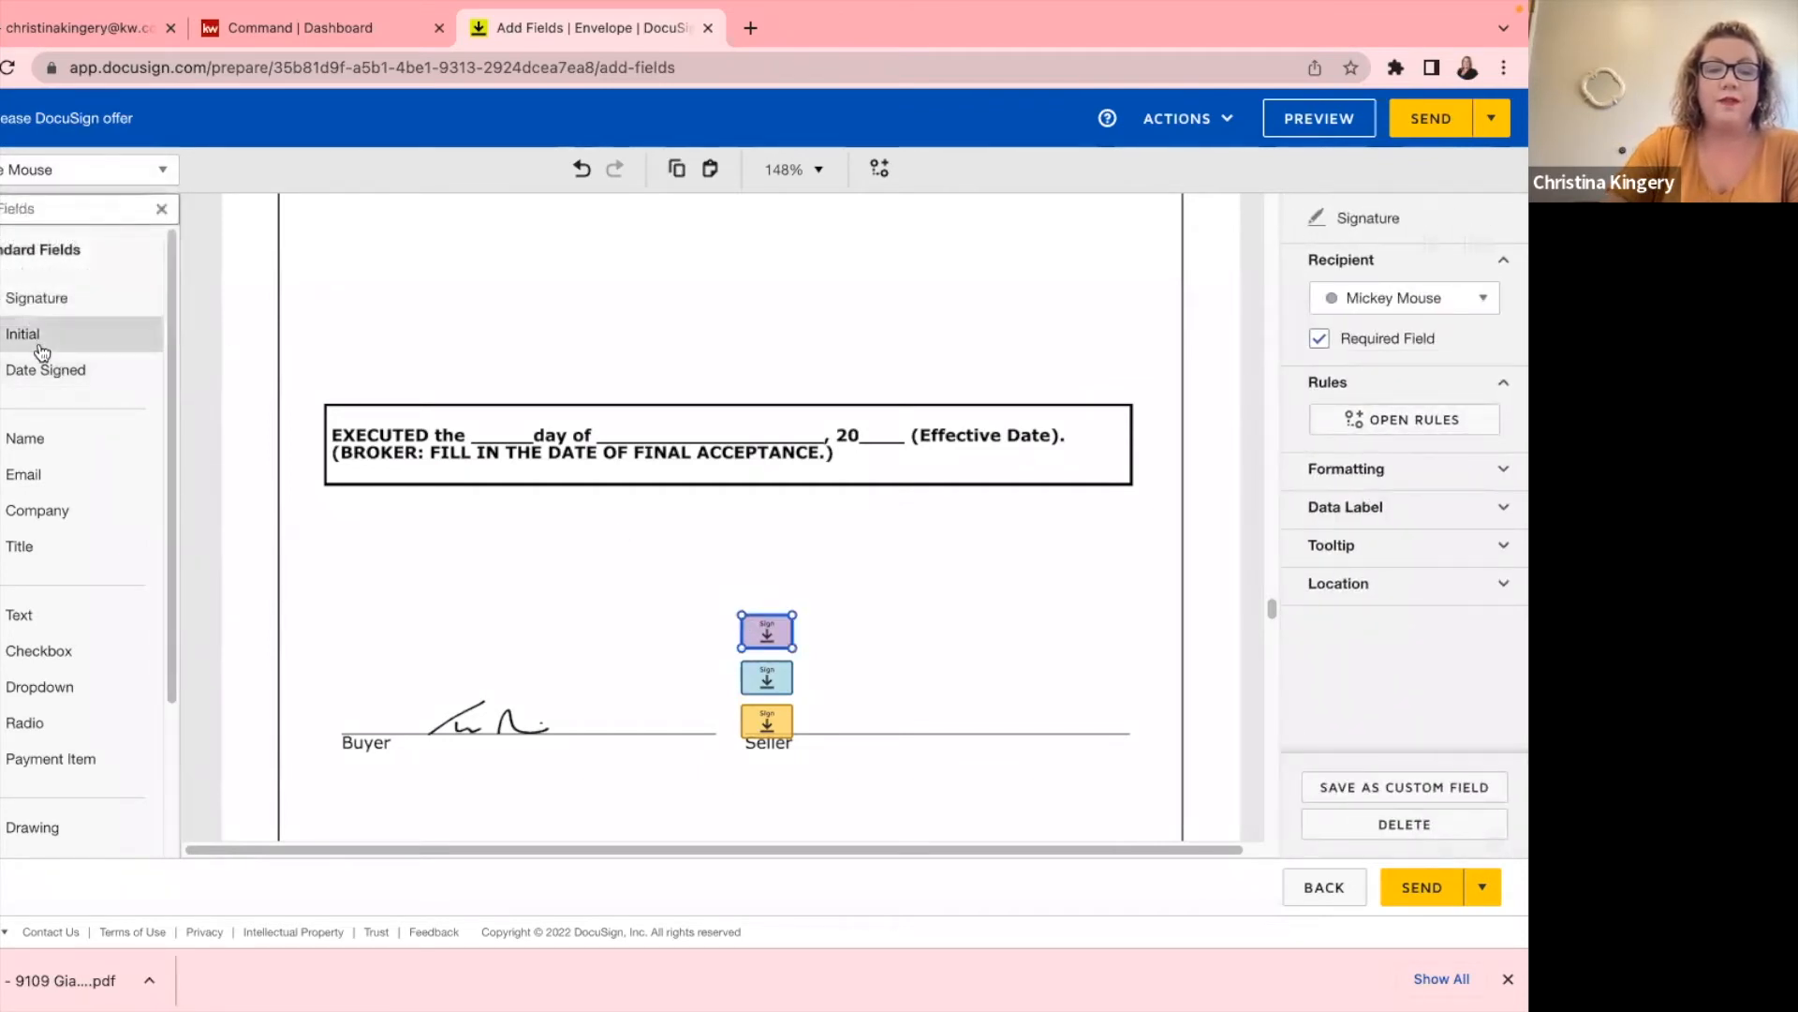
{"action": "mouse_move", "coordinate": [45, 301]}
{"action": "left_mouse_down"}
{"action": "mouse_move", "coordinate": [693, 498]}
{"action": "mouse_move", "coordinate": [740, 566]}
{"action": "left_mouse_up"}
{"action": "left_click", "coordinate": [712, 502]}
Arrange the signatures two per Seller line and add a Date Signed field beside the lower line.
{"action": "scroll", "coordinate": [554, 478], "scroll_direction": "up", "scroll_amount": 3}
{"action": "scroll", "coordinate": [548, 478], "scroll_direction": "down", "scroll_amount": 6}
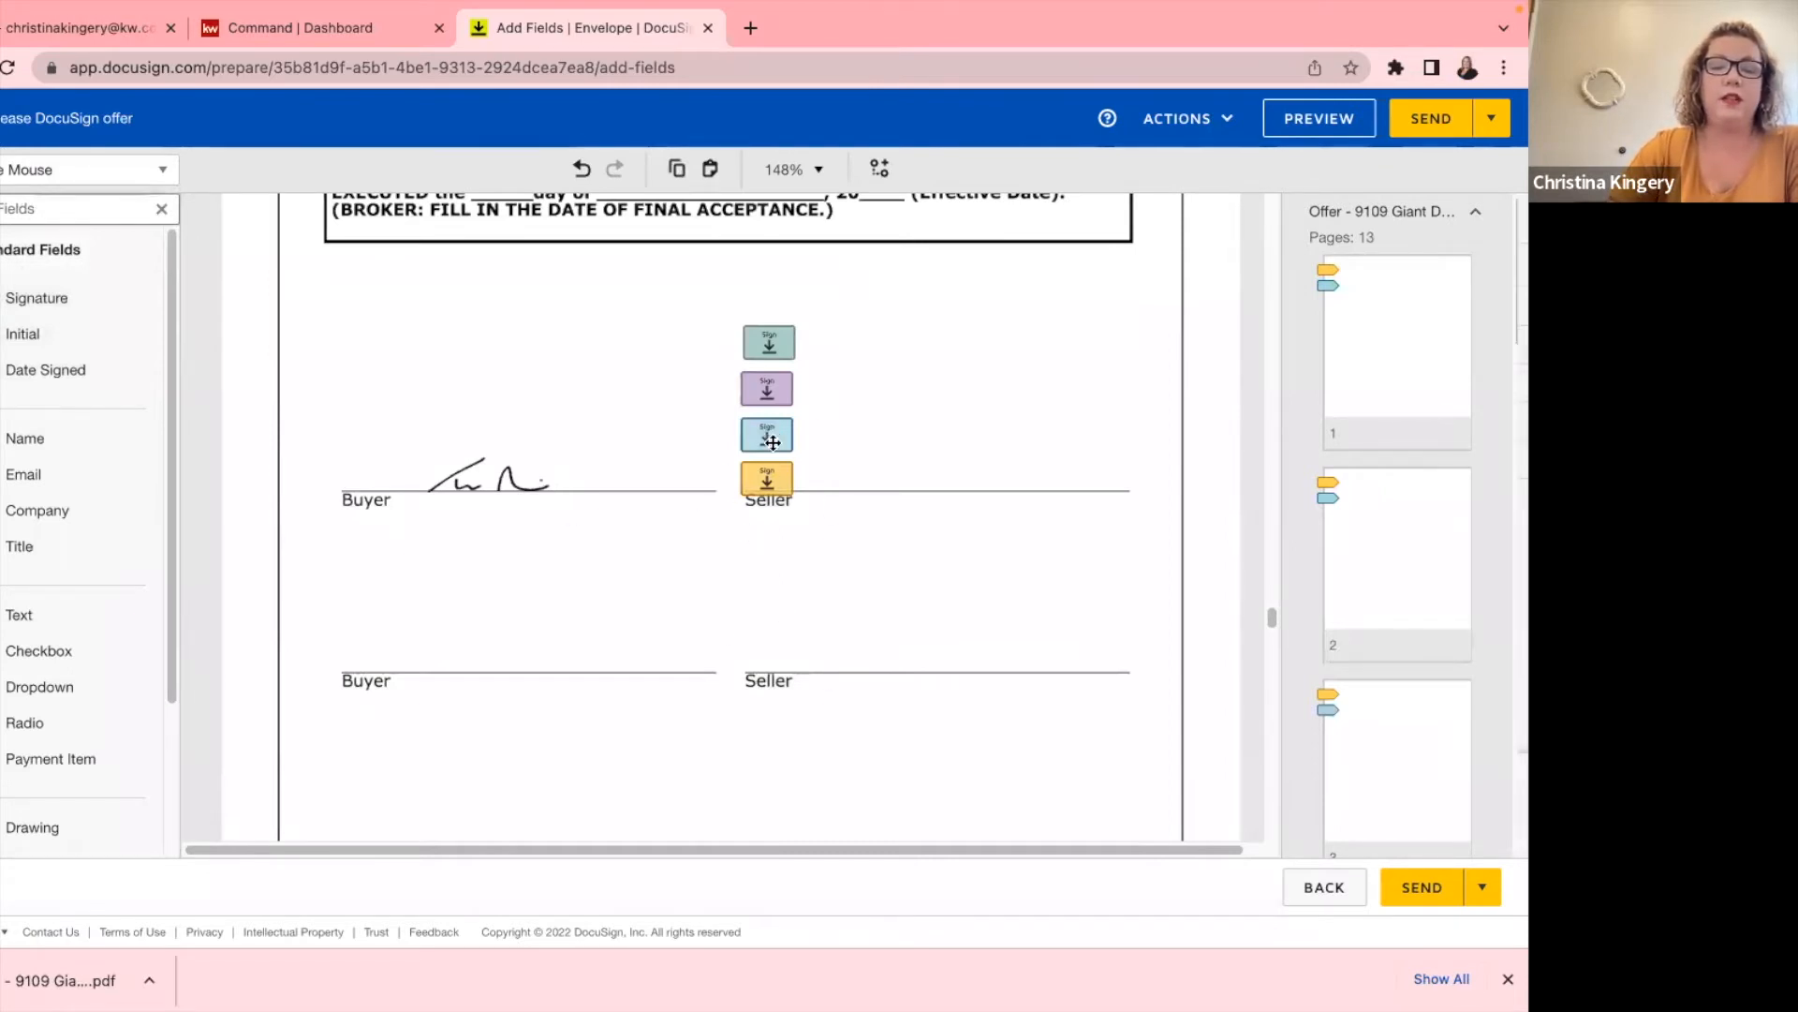
{"action": "left_click_drag", "start_coordinate": [767, 434], "coordinate": [780, 648]}
{"action": "left_click_drag", "start_coordinate": [765, 398], "coordinate": [767, 620]}
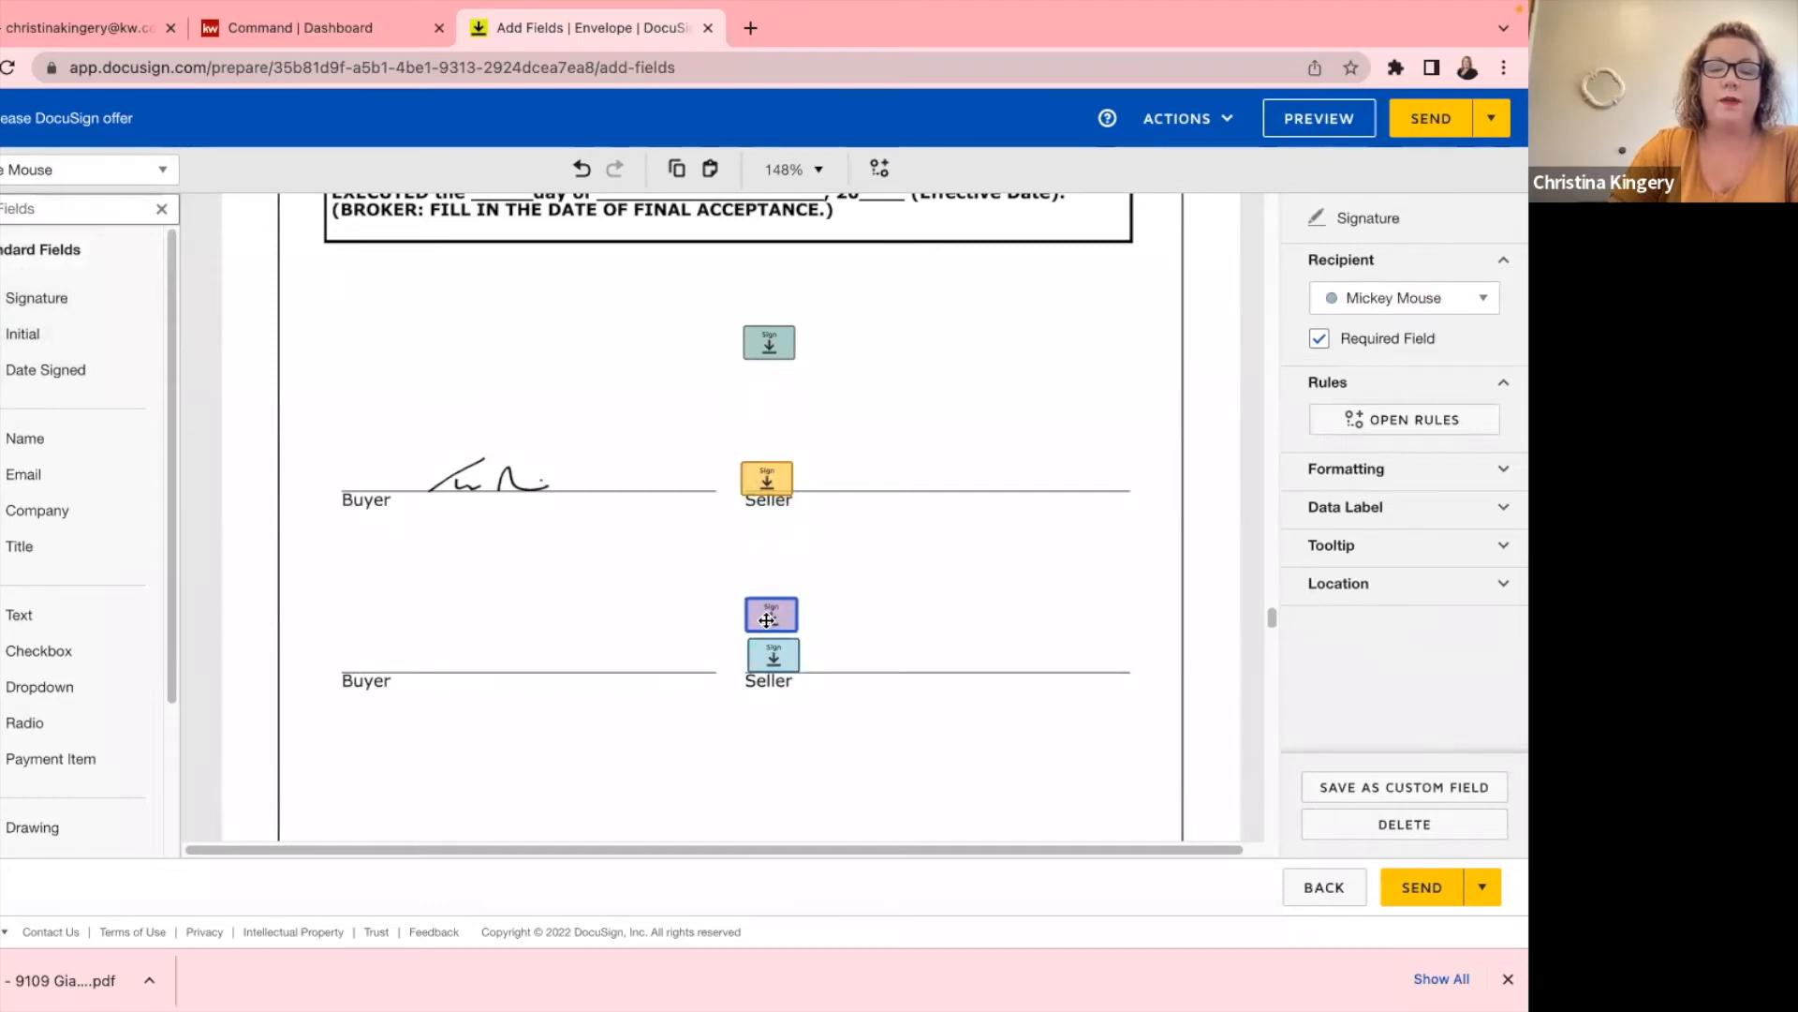
{"action": "left_click_drag", "start_coordinate": [765, 362], "coordinate": [764, 441]}
{"action": "left_click", "coordinate": [892, 370]}
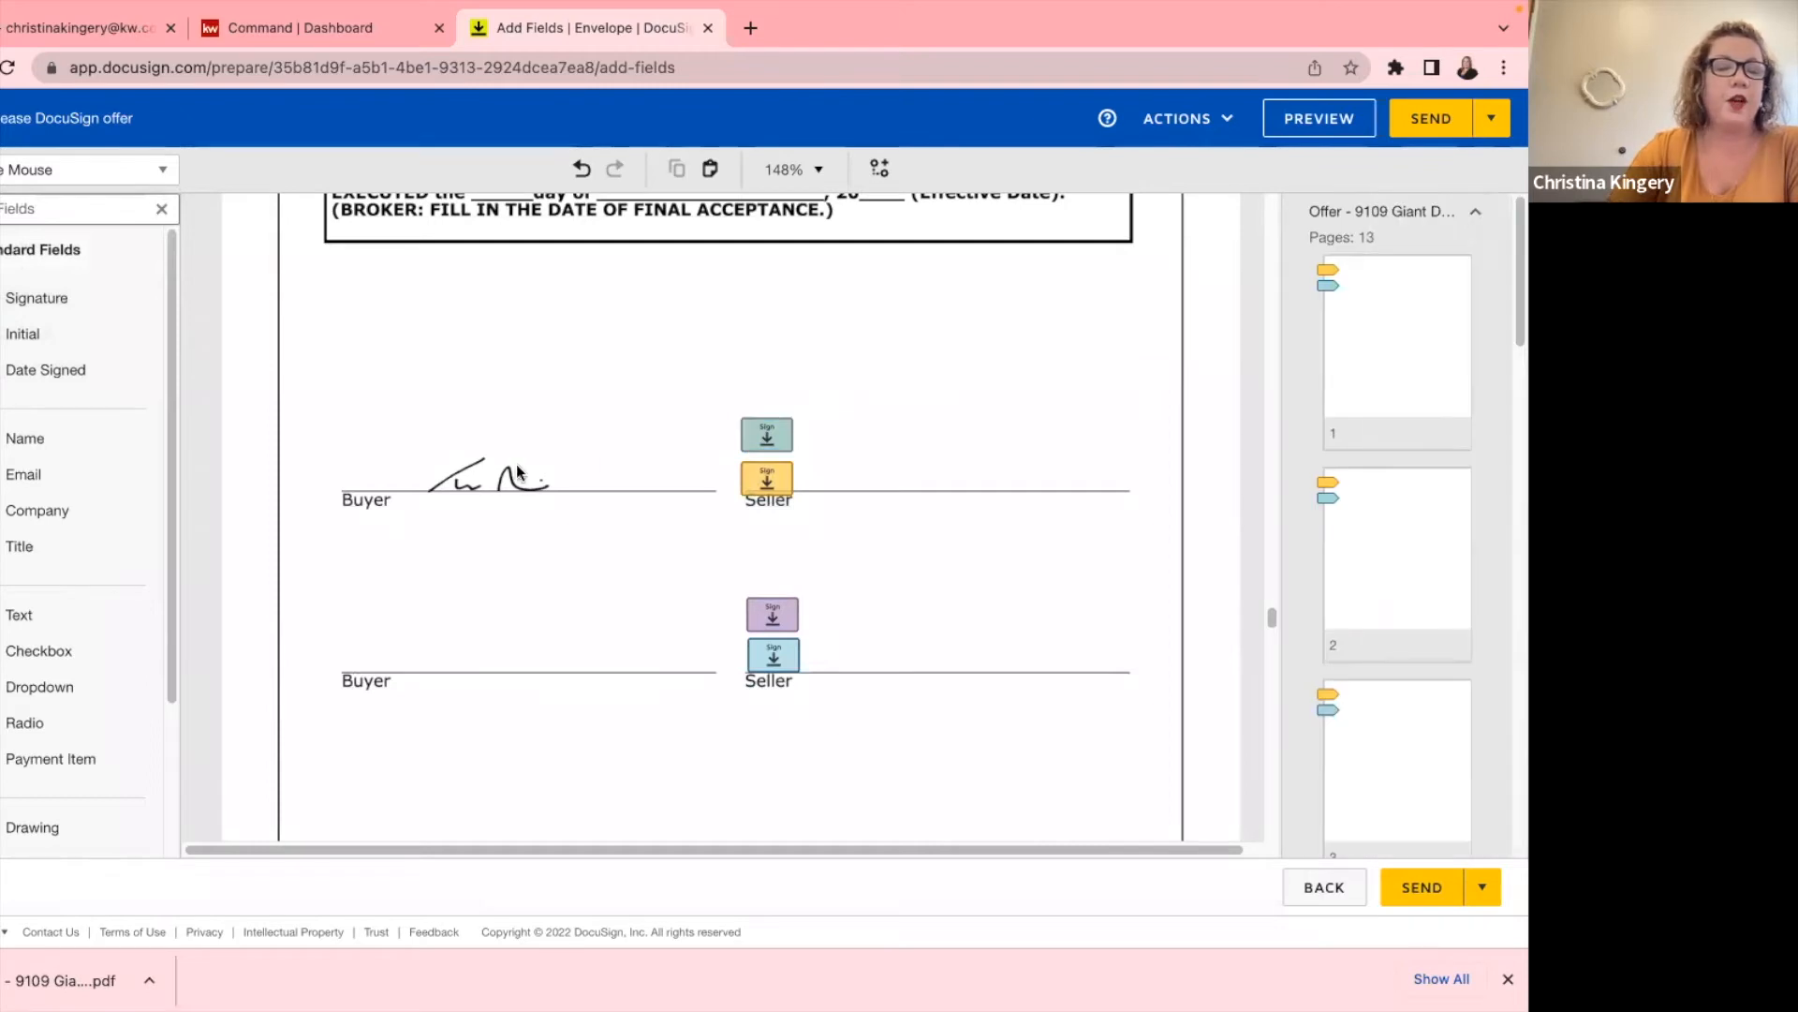
{"action": "left_click_drag", "start_coordinate": [48, 369], "coordinate": [417, 429]}
{"action": "left_click_drag", "start_coordinate": [668, 459], "coordinate": [956, 428]}
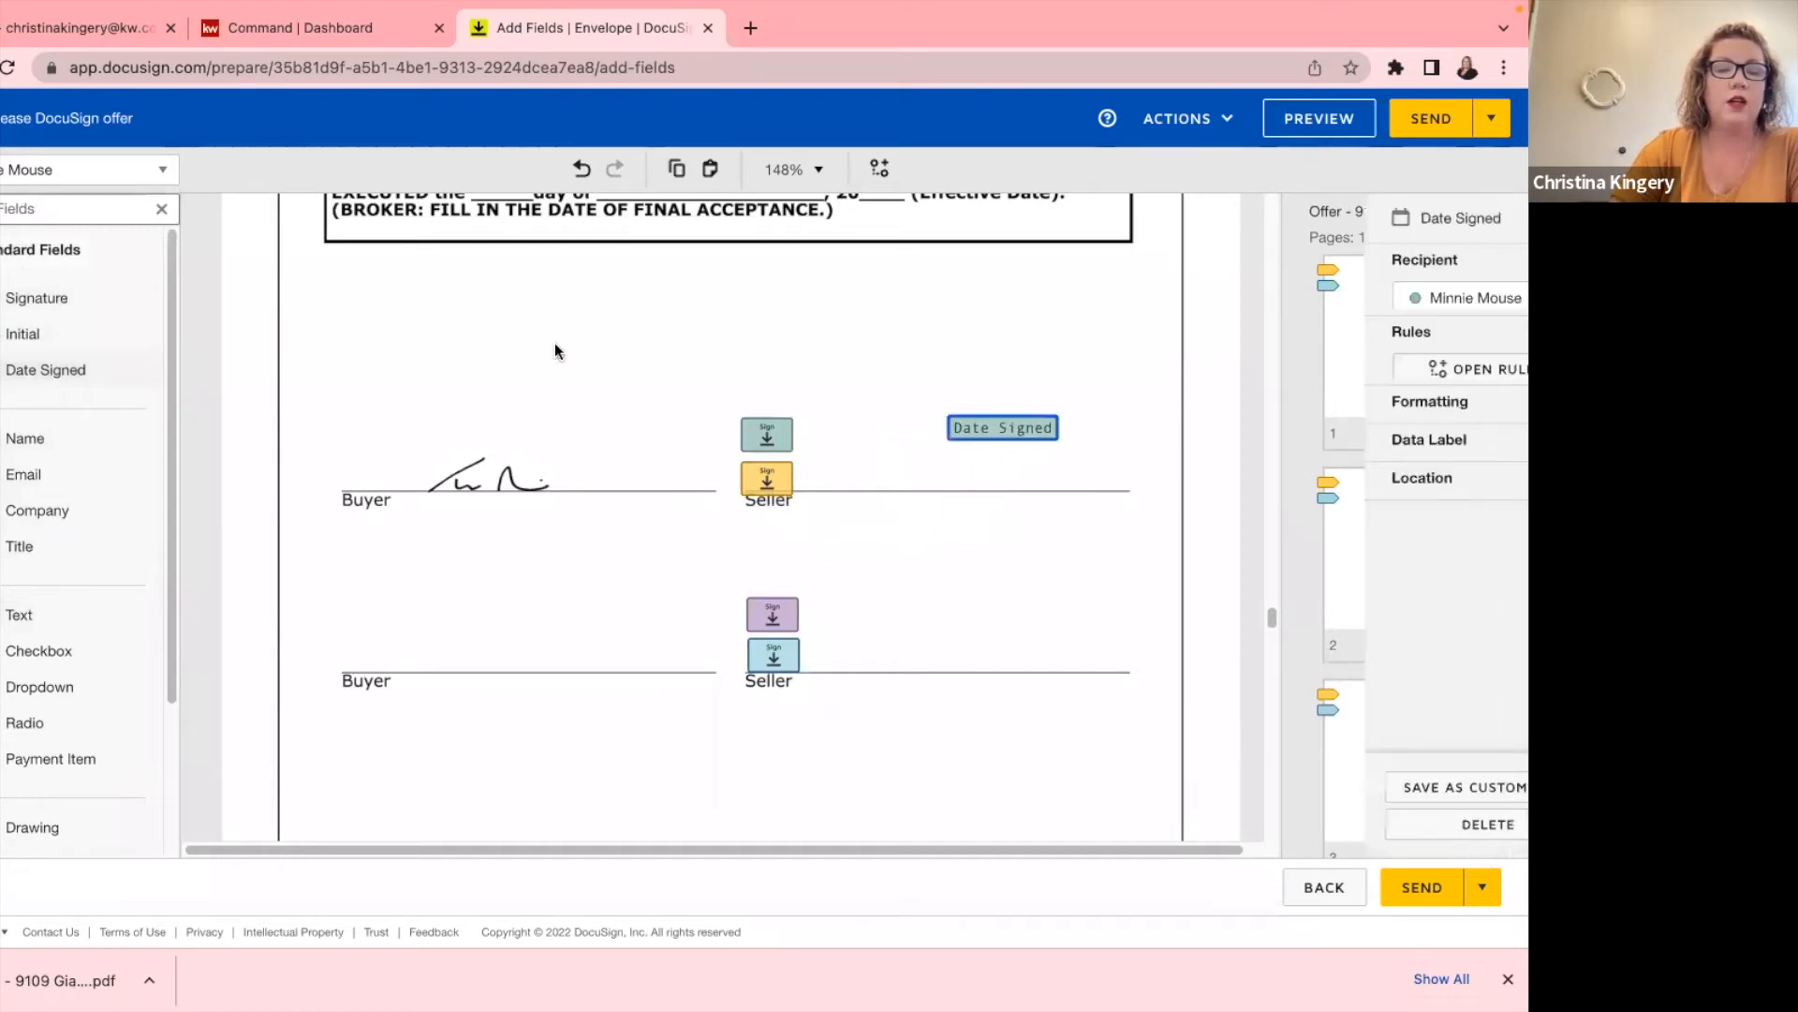
Add a Date Signed field for the other recipient on the lower Seller line, then review the pages.
{"action": "left_click", "coordinate": [161, 169]}
{"action": "left_click", "coordinate": [47, 239]}
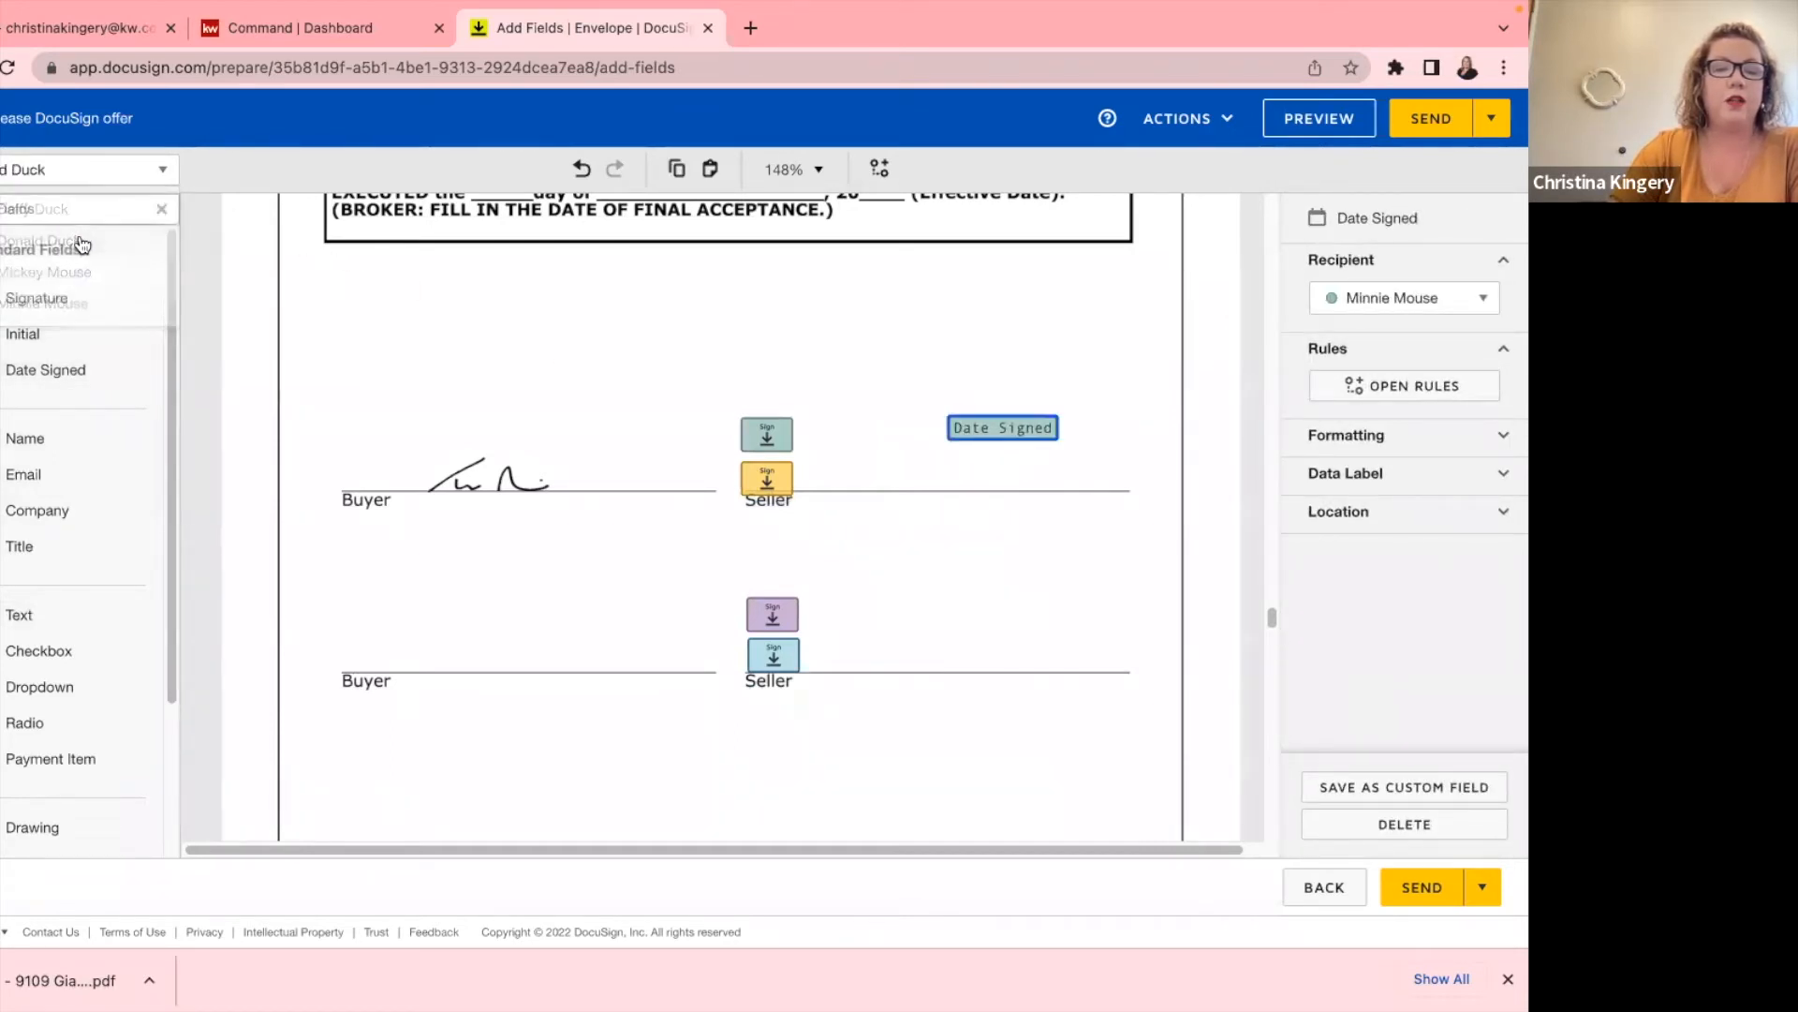
{"action": "left_click_drag", "start_coordinate": [28, 375], "coordinate": [1010, 683]}
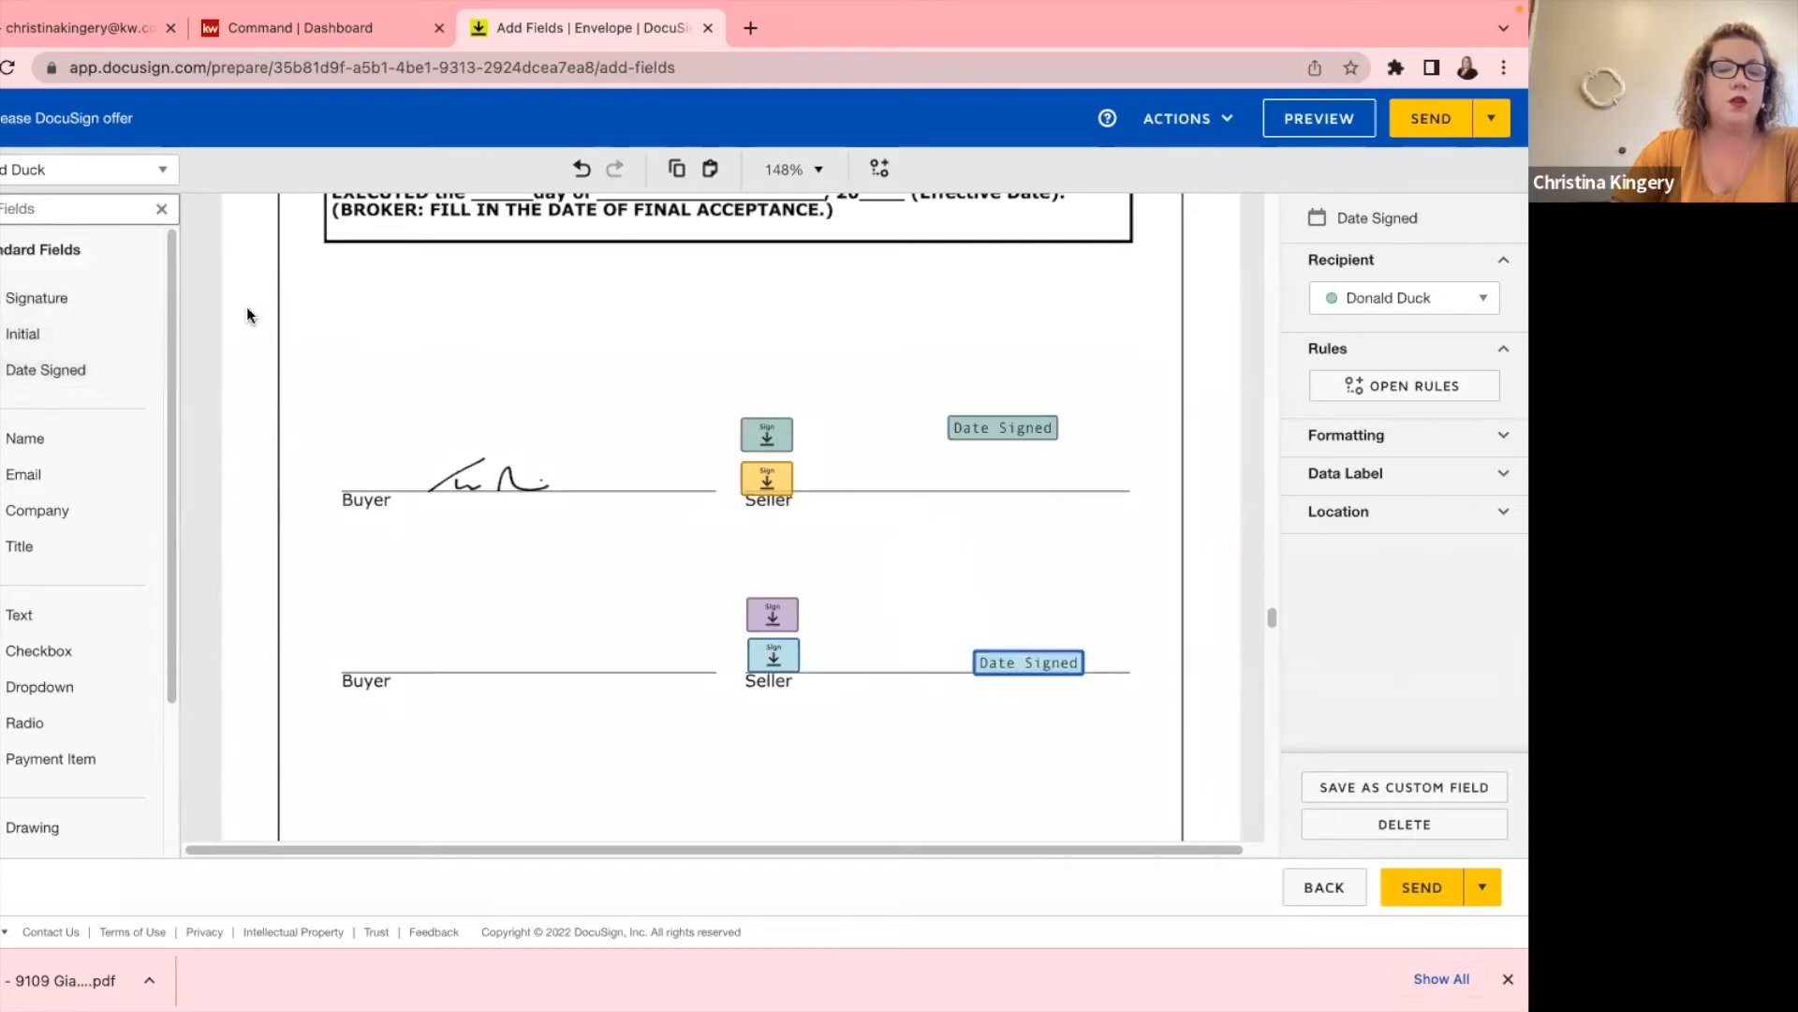
{"action": "scroll", "coordinate": [581, 474], "scroll_direction": "down", "scroll_amount": 15}
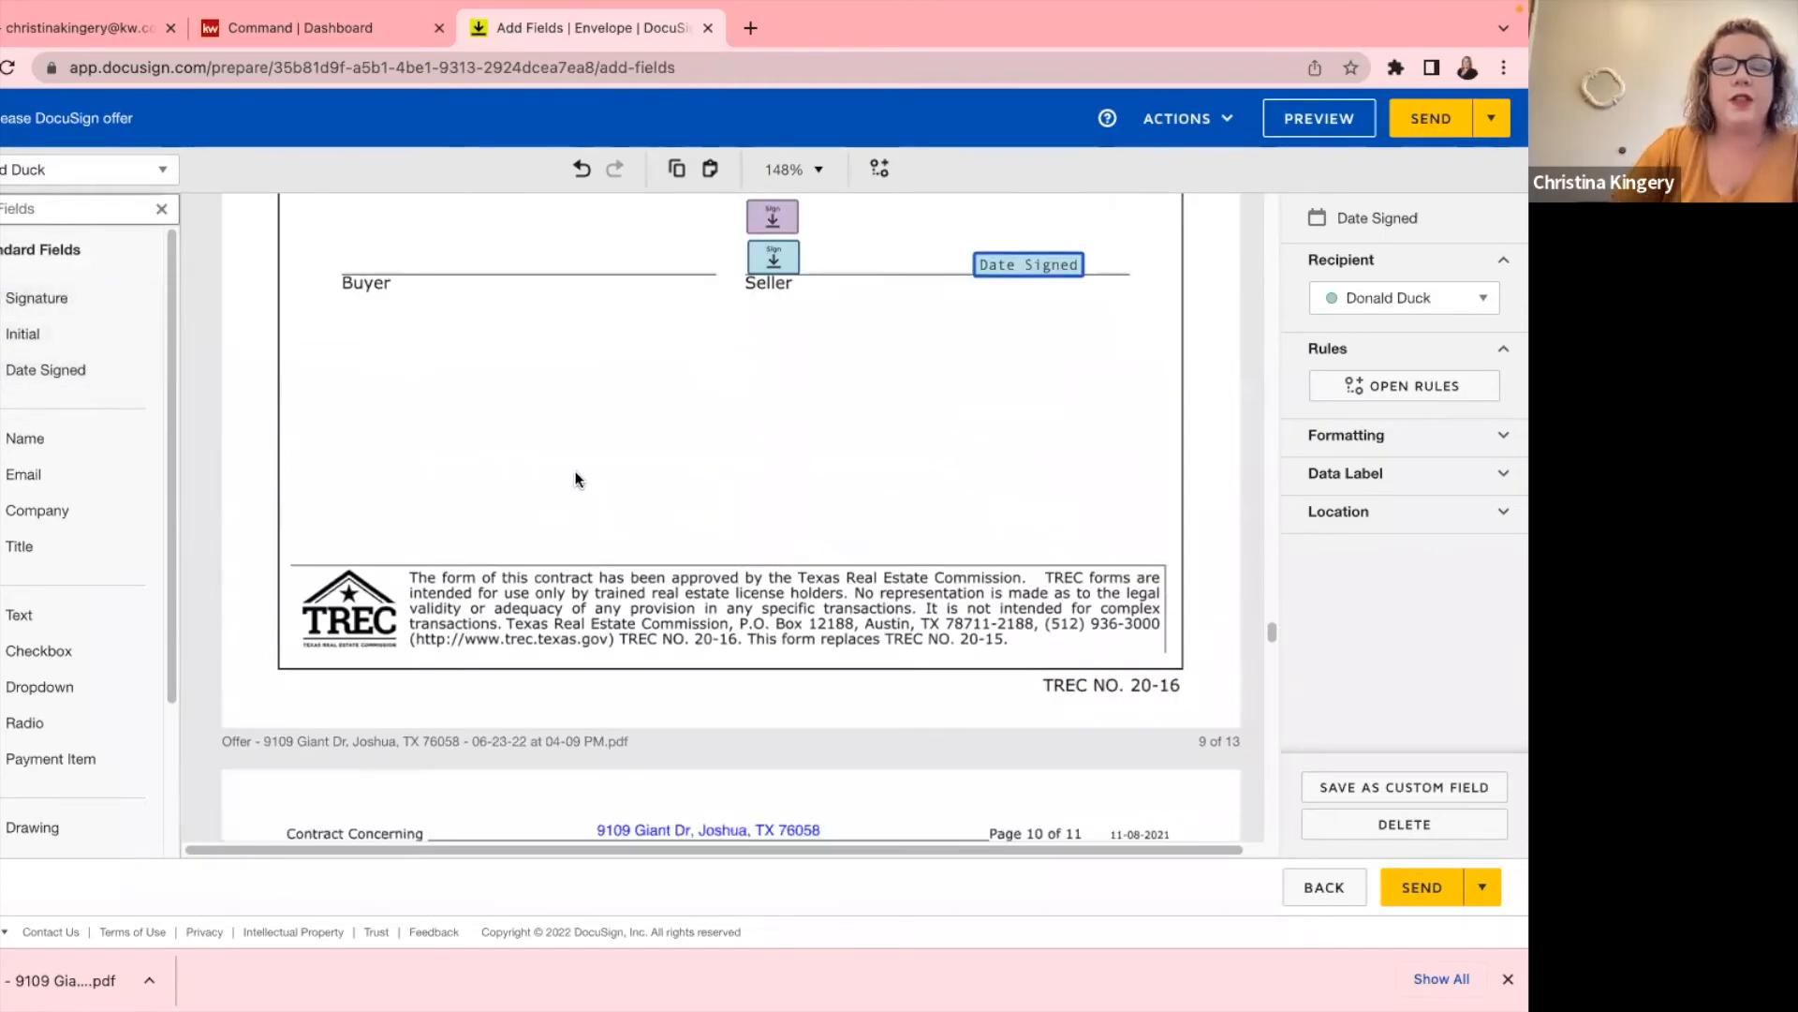
{"action": "scroll", "coordinate": [576, 478], "scroll_direction": "up", "scroll_amount": 12}
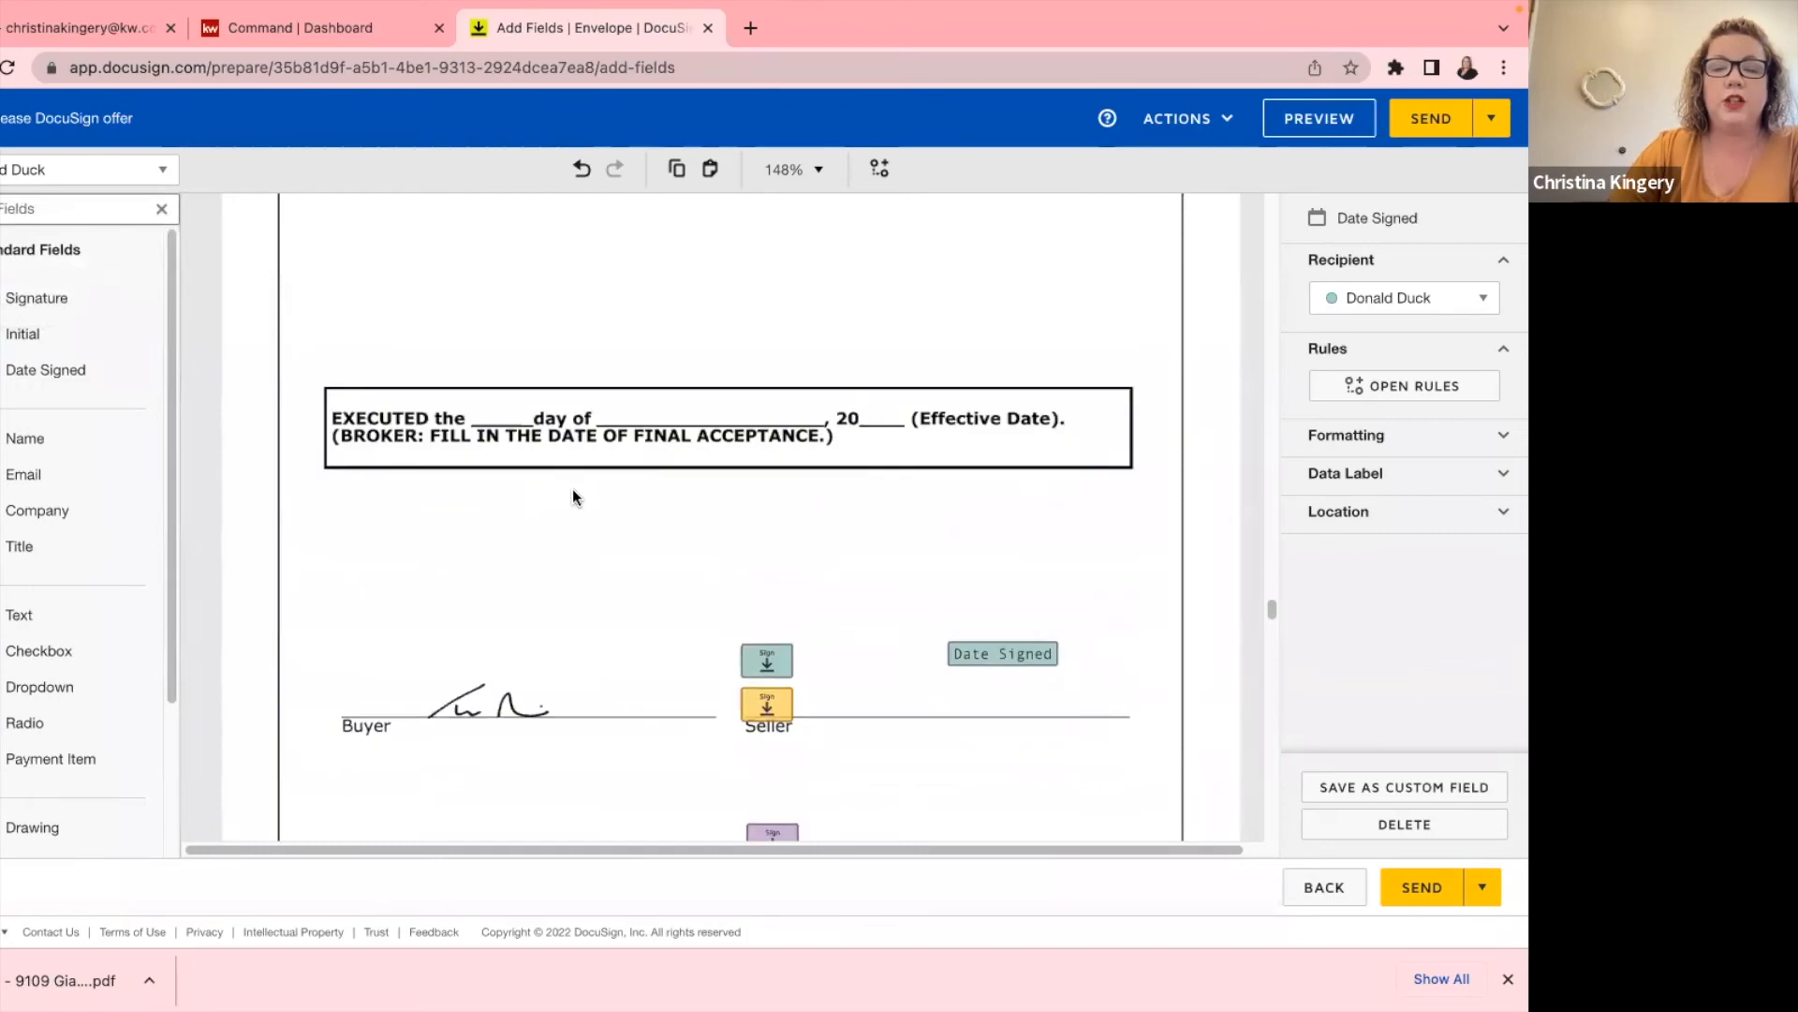
{"action": "scroll", "coordinate": [684, 516], "scroll_direction": "up", "scroll_amount": 3}
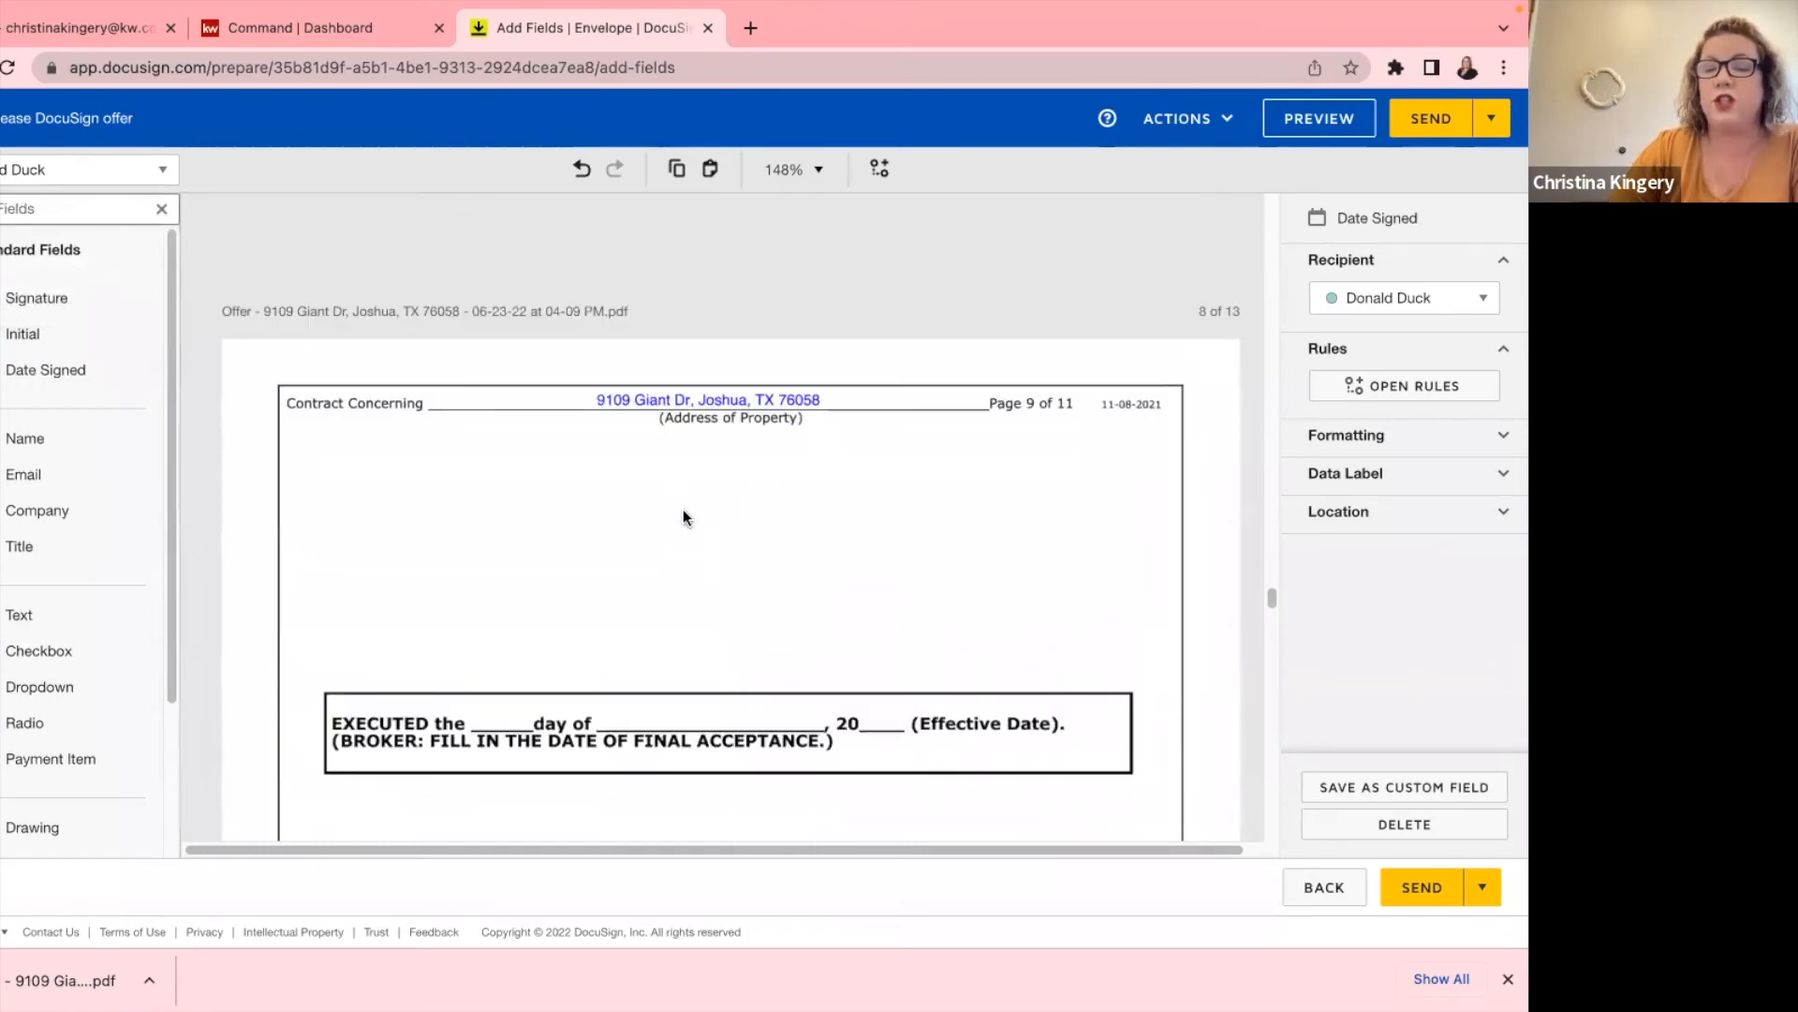
{"action": "scroll", "coordinate": [682, 509], "scroll_direction": "up", "scroll_amount": 20}
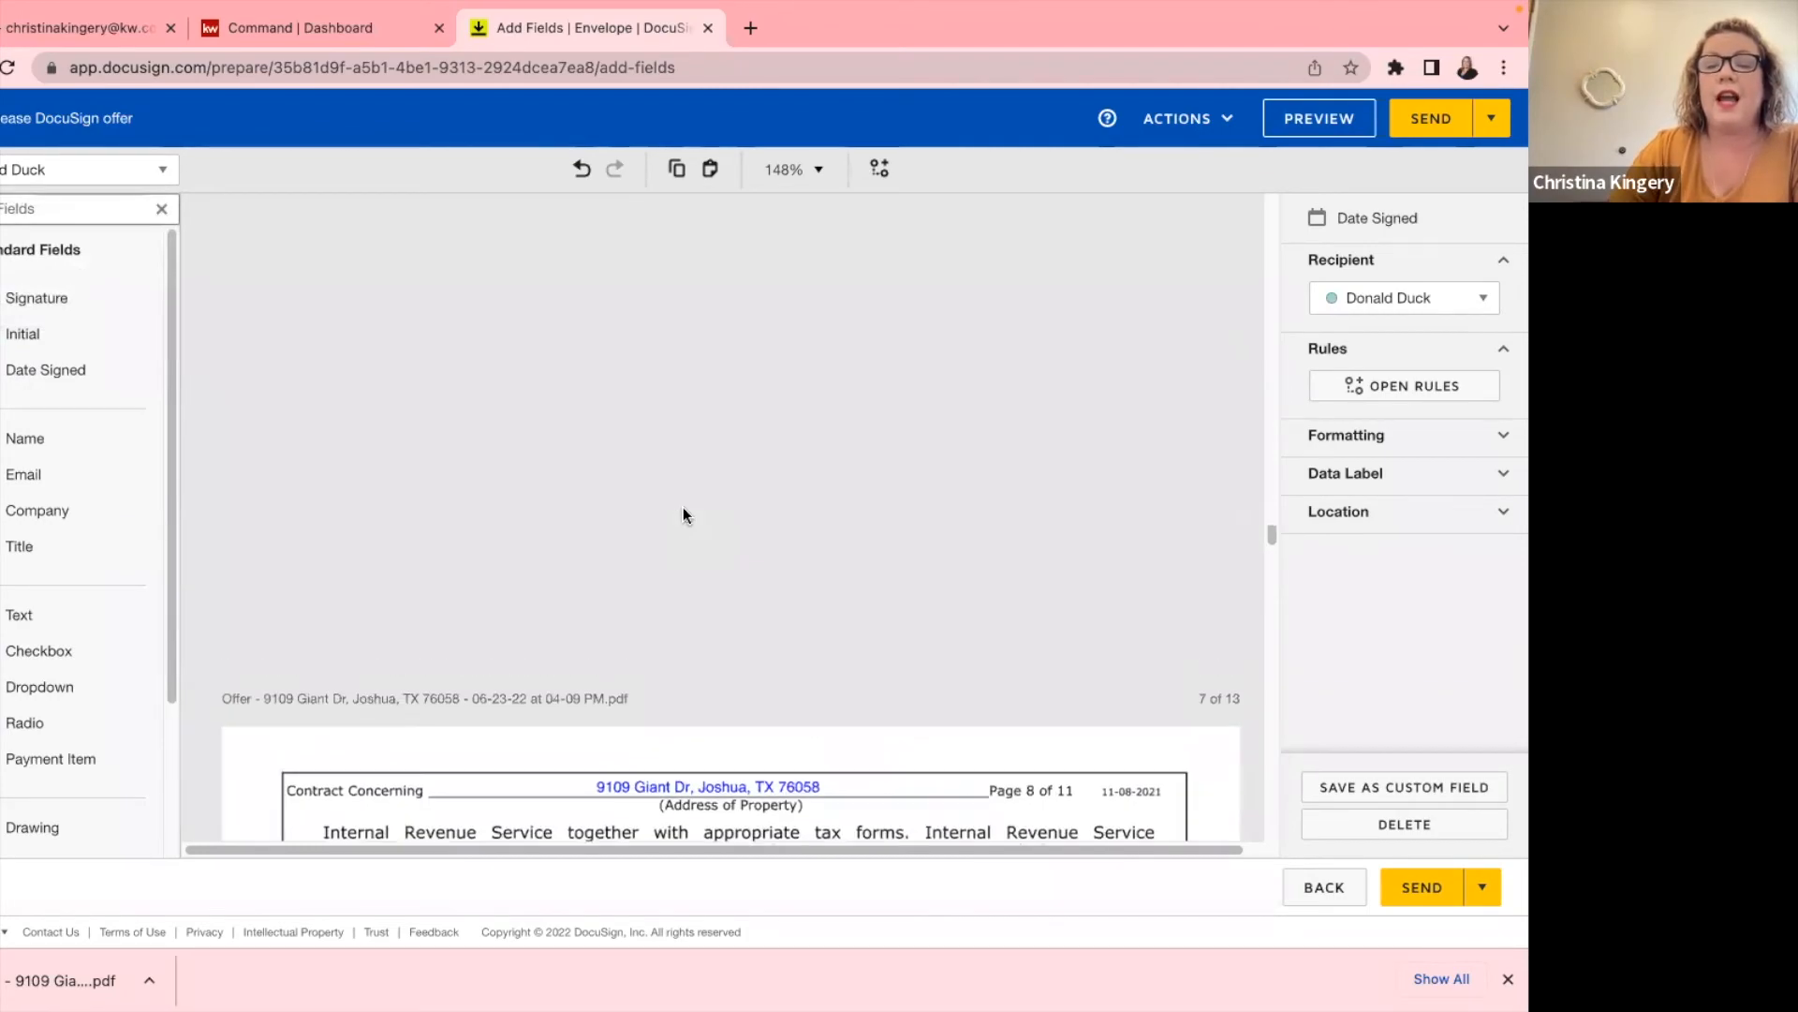
{"action": "scroll", "coordinate": [680, 507], "scroll_direction": "up", "scroll_amount": 12}
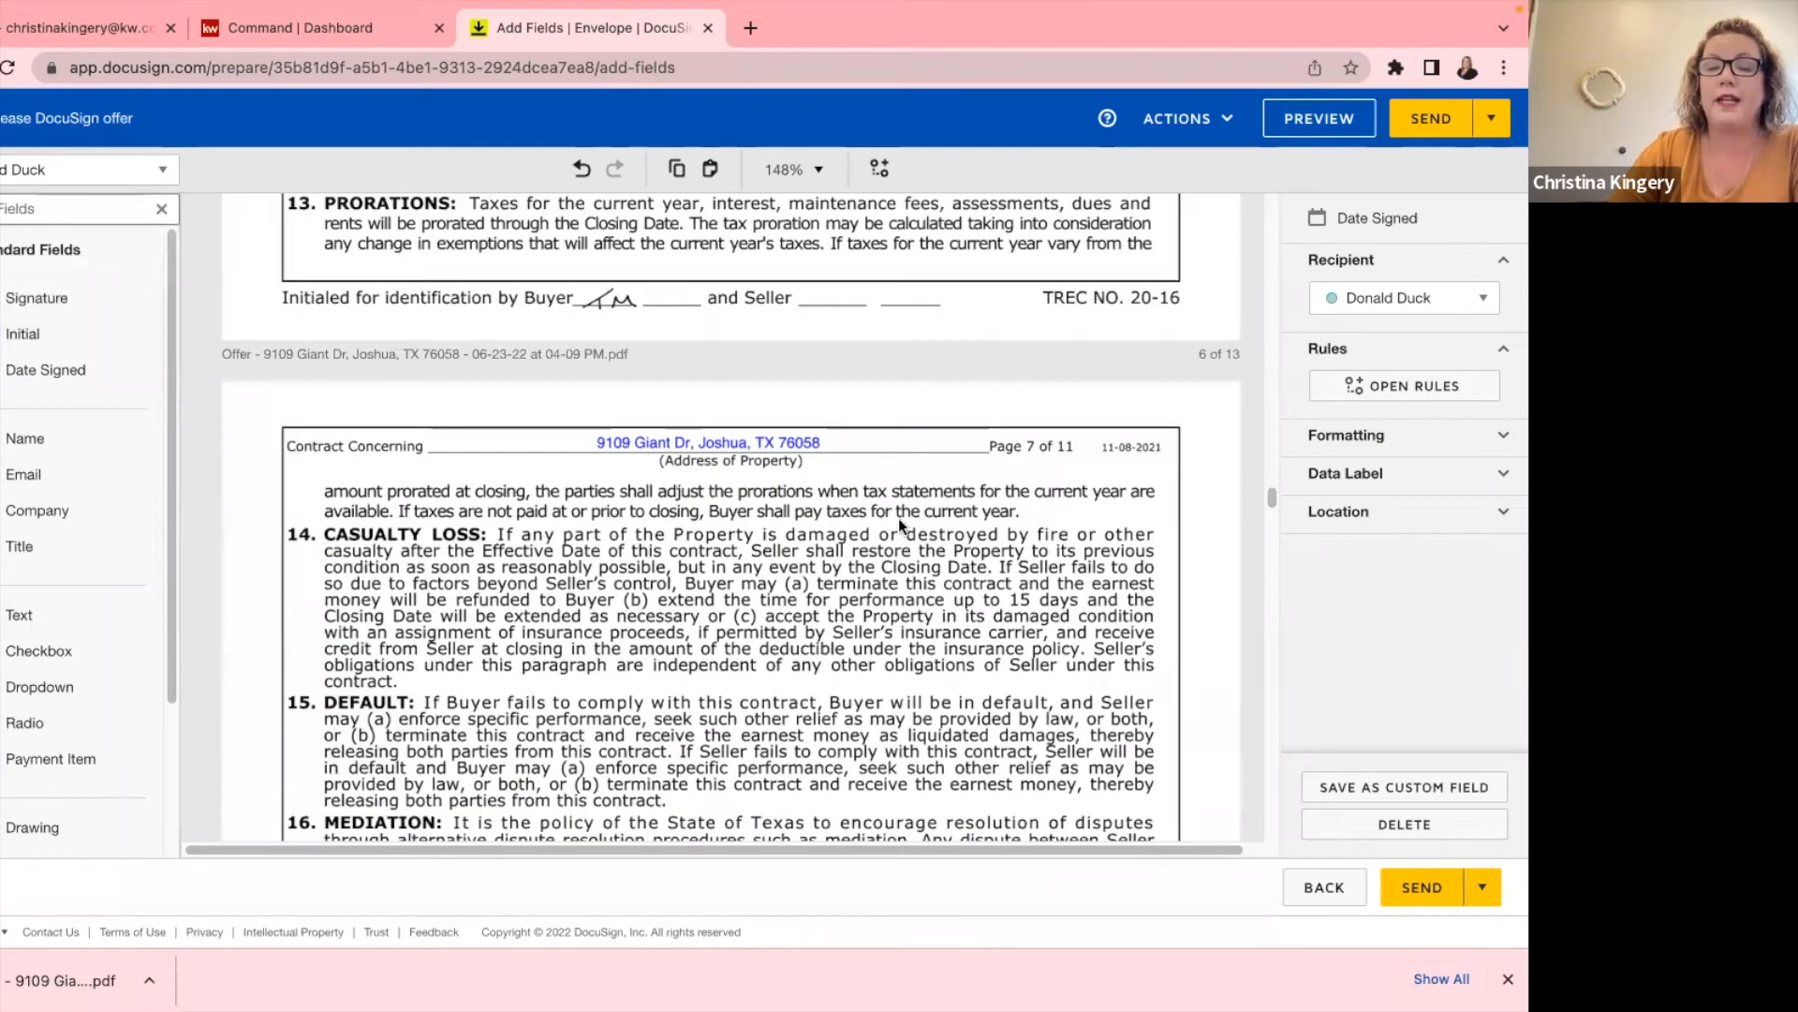
{"action": "scroll", "coordinate": [897, 519], "scroll_direction": "up", "scroll_amount": 1}
{"action": "scroll", "coordinate": [897, 519], "scroll_direction": "up", "scroll_amount": 12}
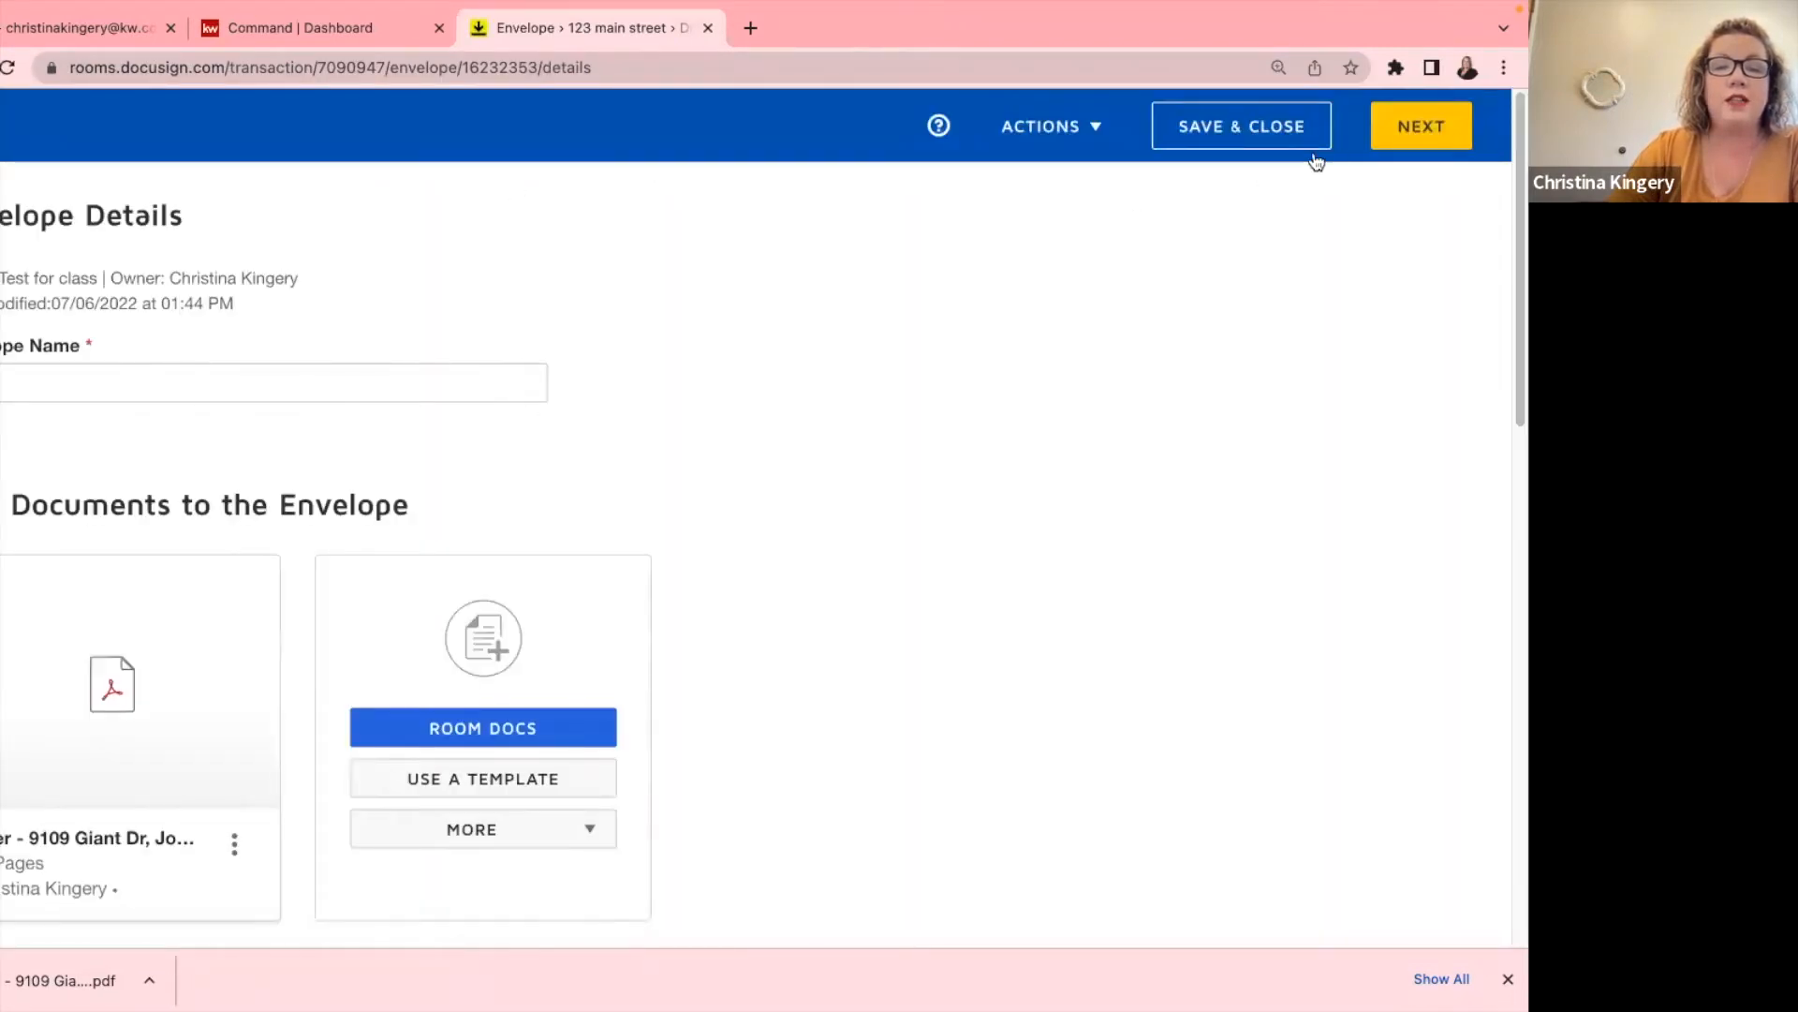
Save the envelope as a draft and show the Test for class room's documents.
{"action": "left_click", "coordinate": [1231, 138]}
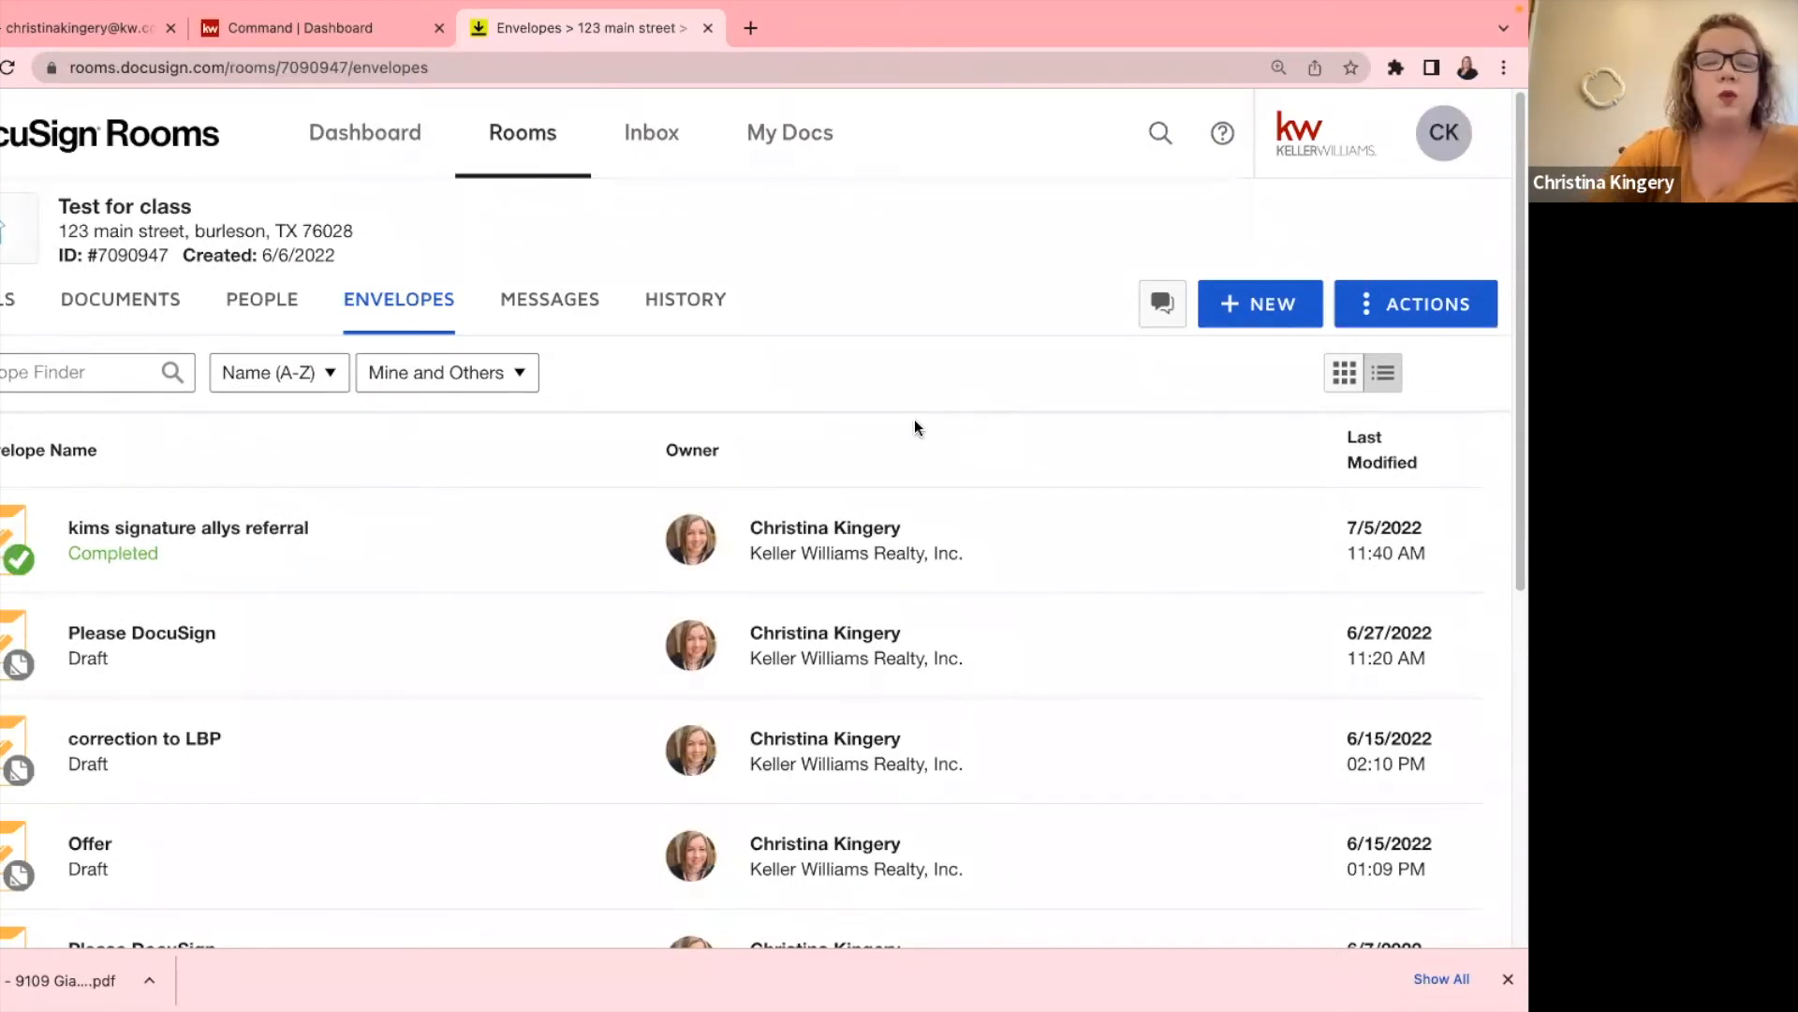
{"action": "left_click", "coordinate": [103, 300]}
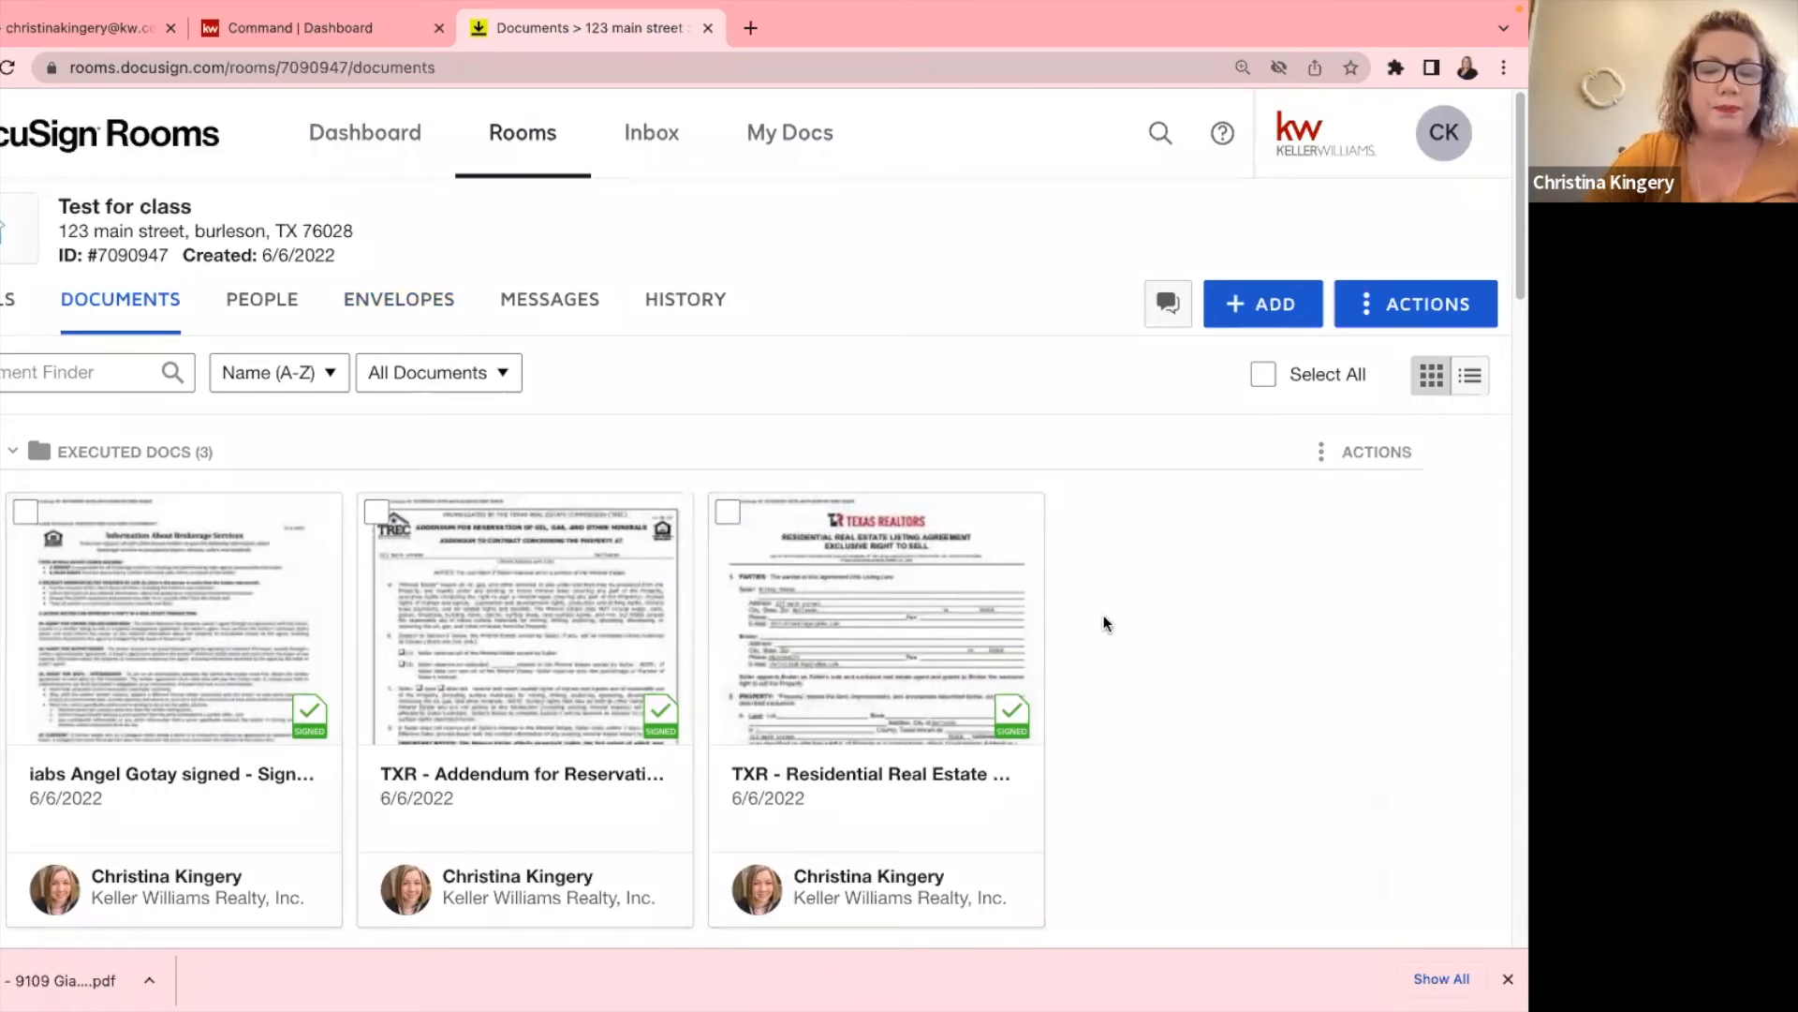
{"action": "scroll", "coordinate": [1104, 615], "scroll_direction": "down", "scroll_amount": 1}
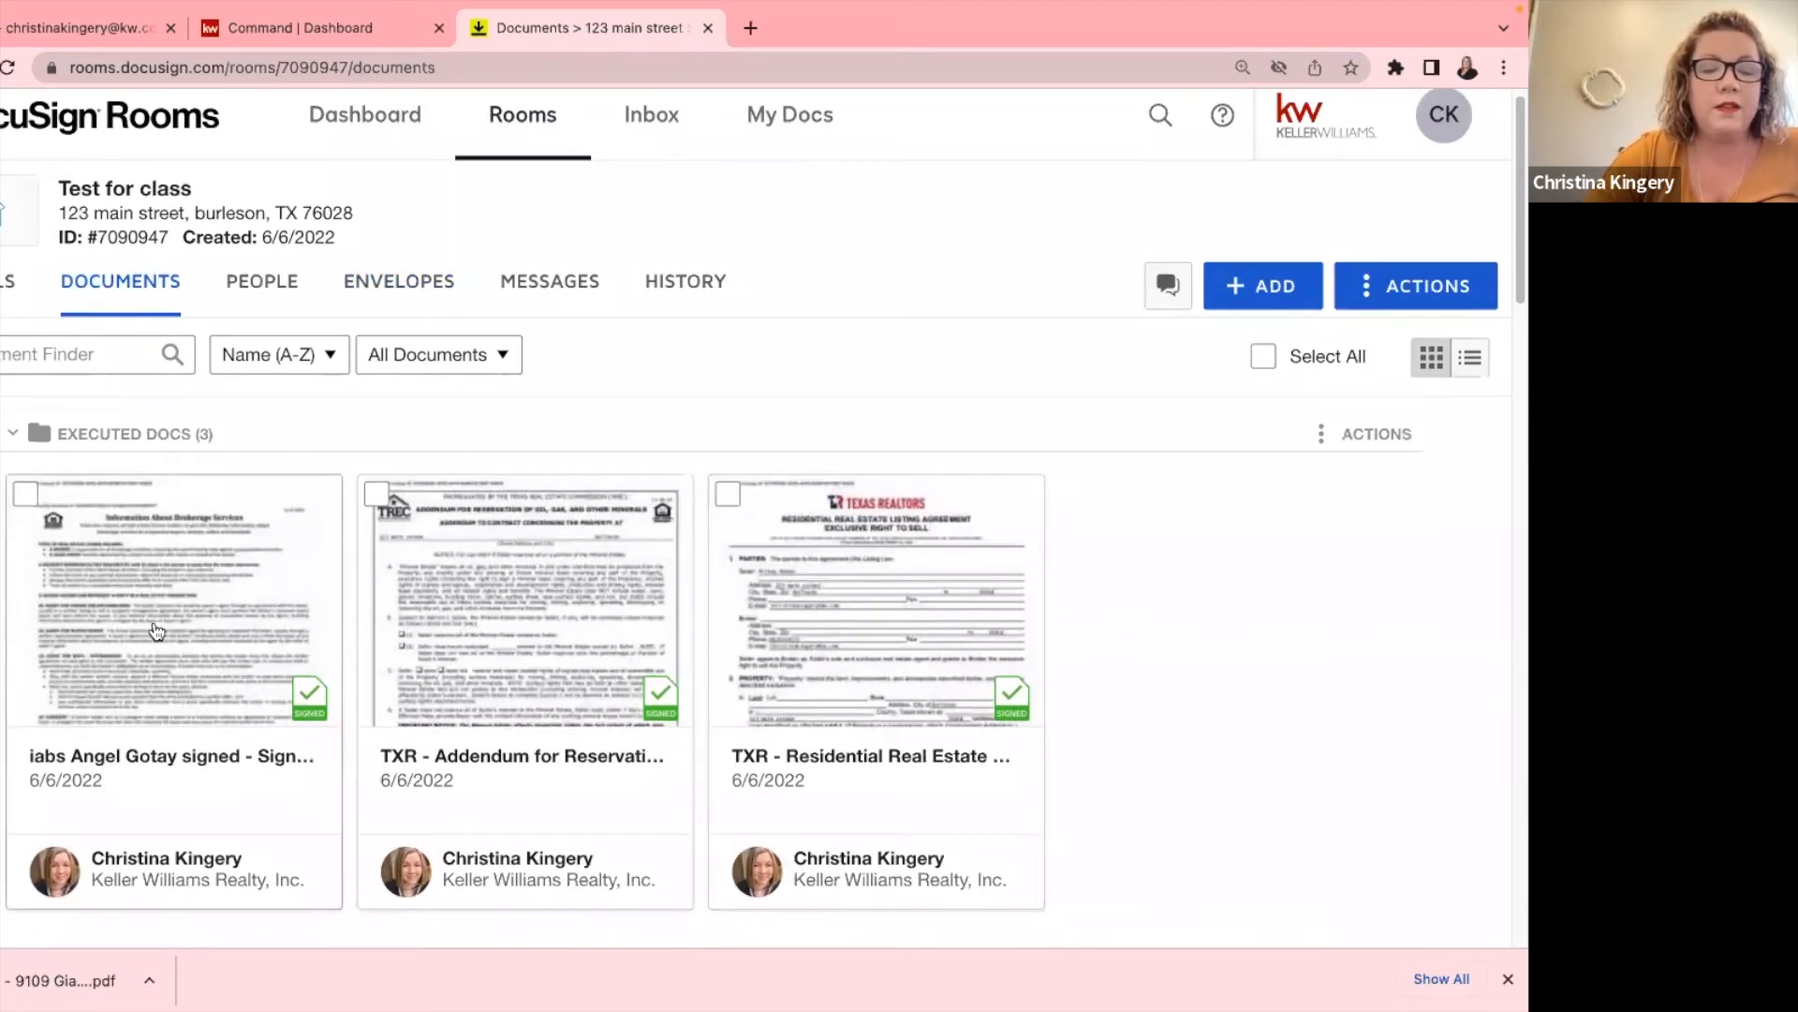
{"action": "scroll", "coordinate": [156, 629], "scroll_direction": "down", "scroll_amount": 3}
{"action": "scroll", "coordinate": [506, 562], "scroll_direction": "up", "scroll_amount": 1}
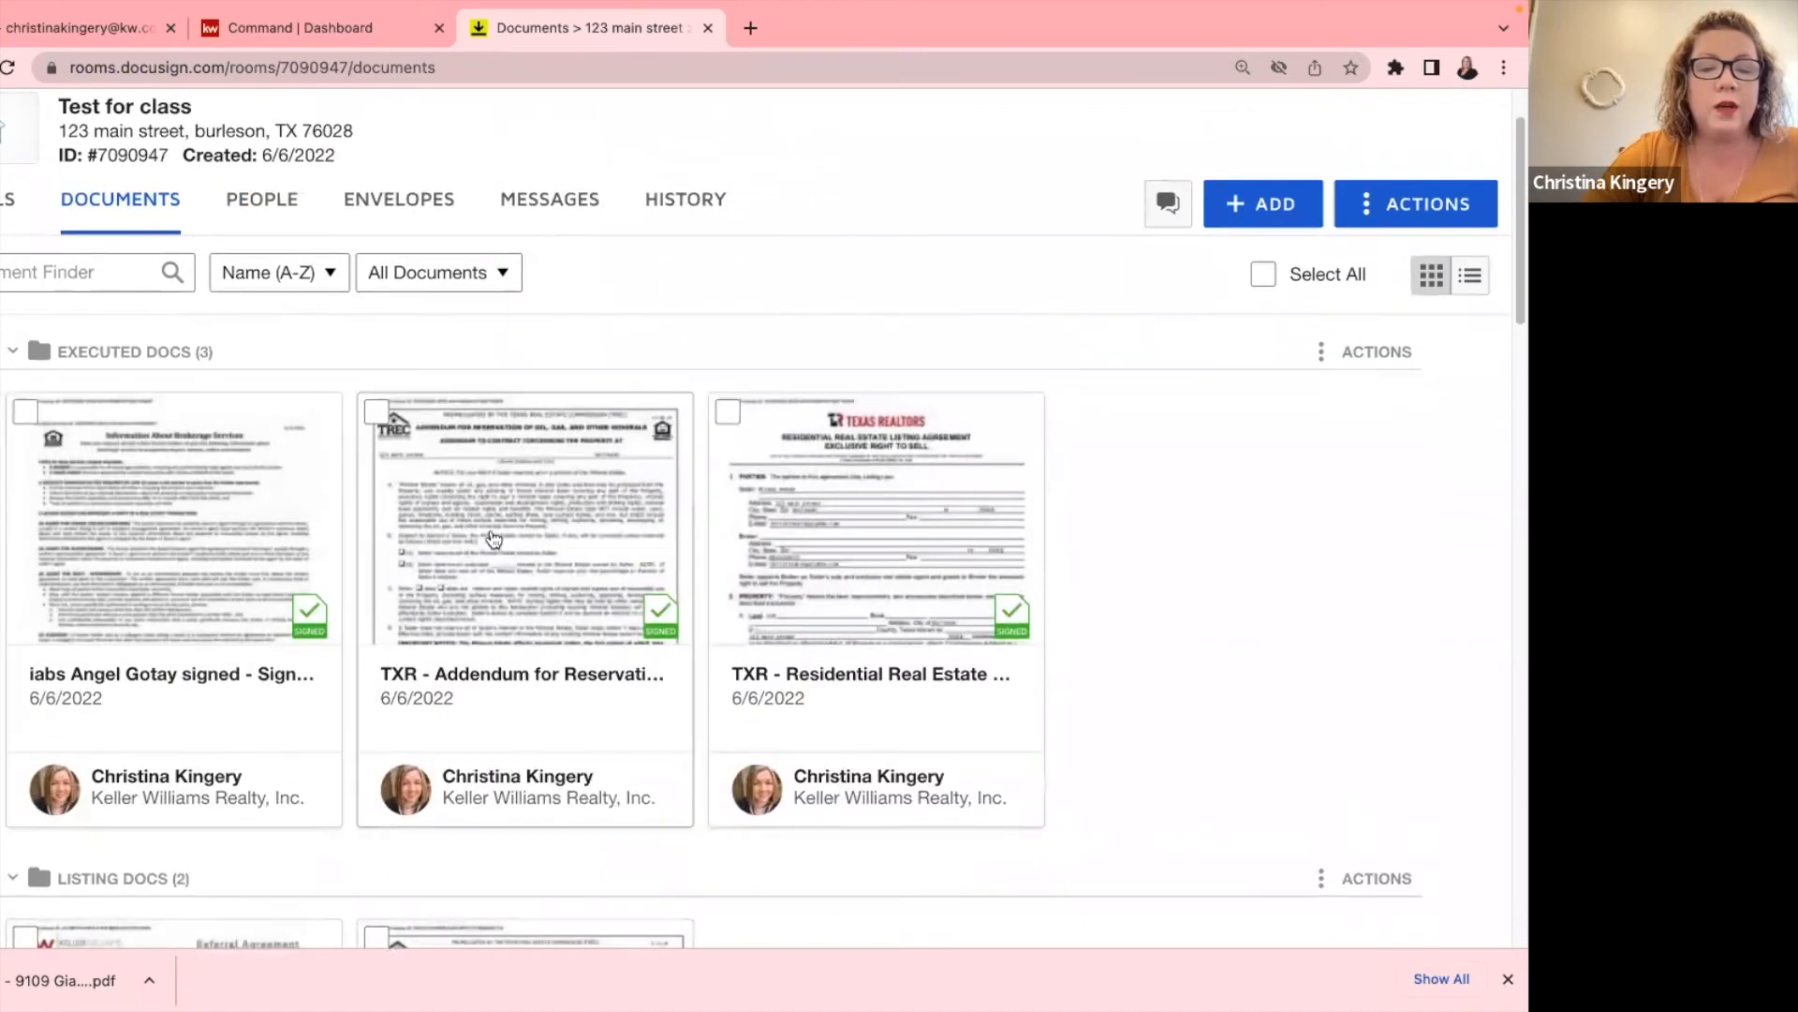
{"action": "left_click", "coordinate": [559, 528]}
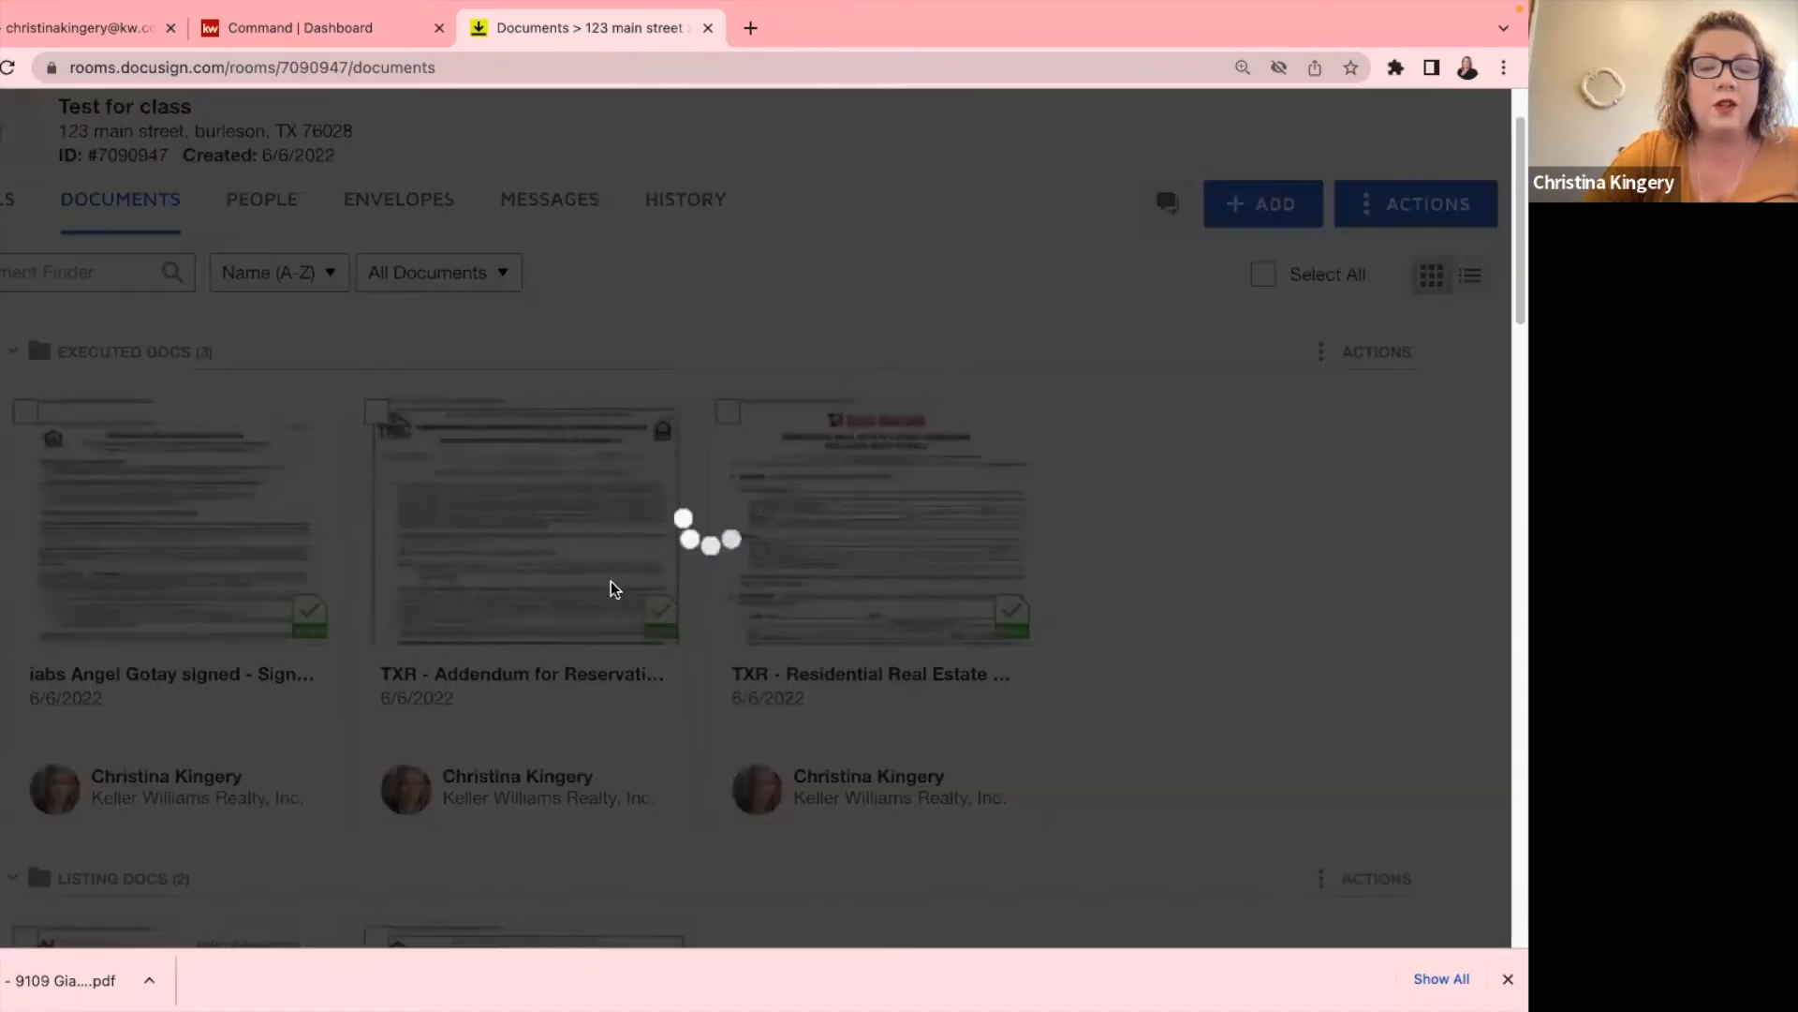
{"action": "scroll", "coordinate": [654, 590], "scroll_direction": "down", "scroll_amount": 10}
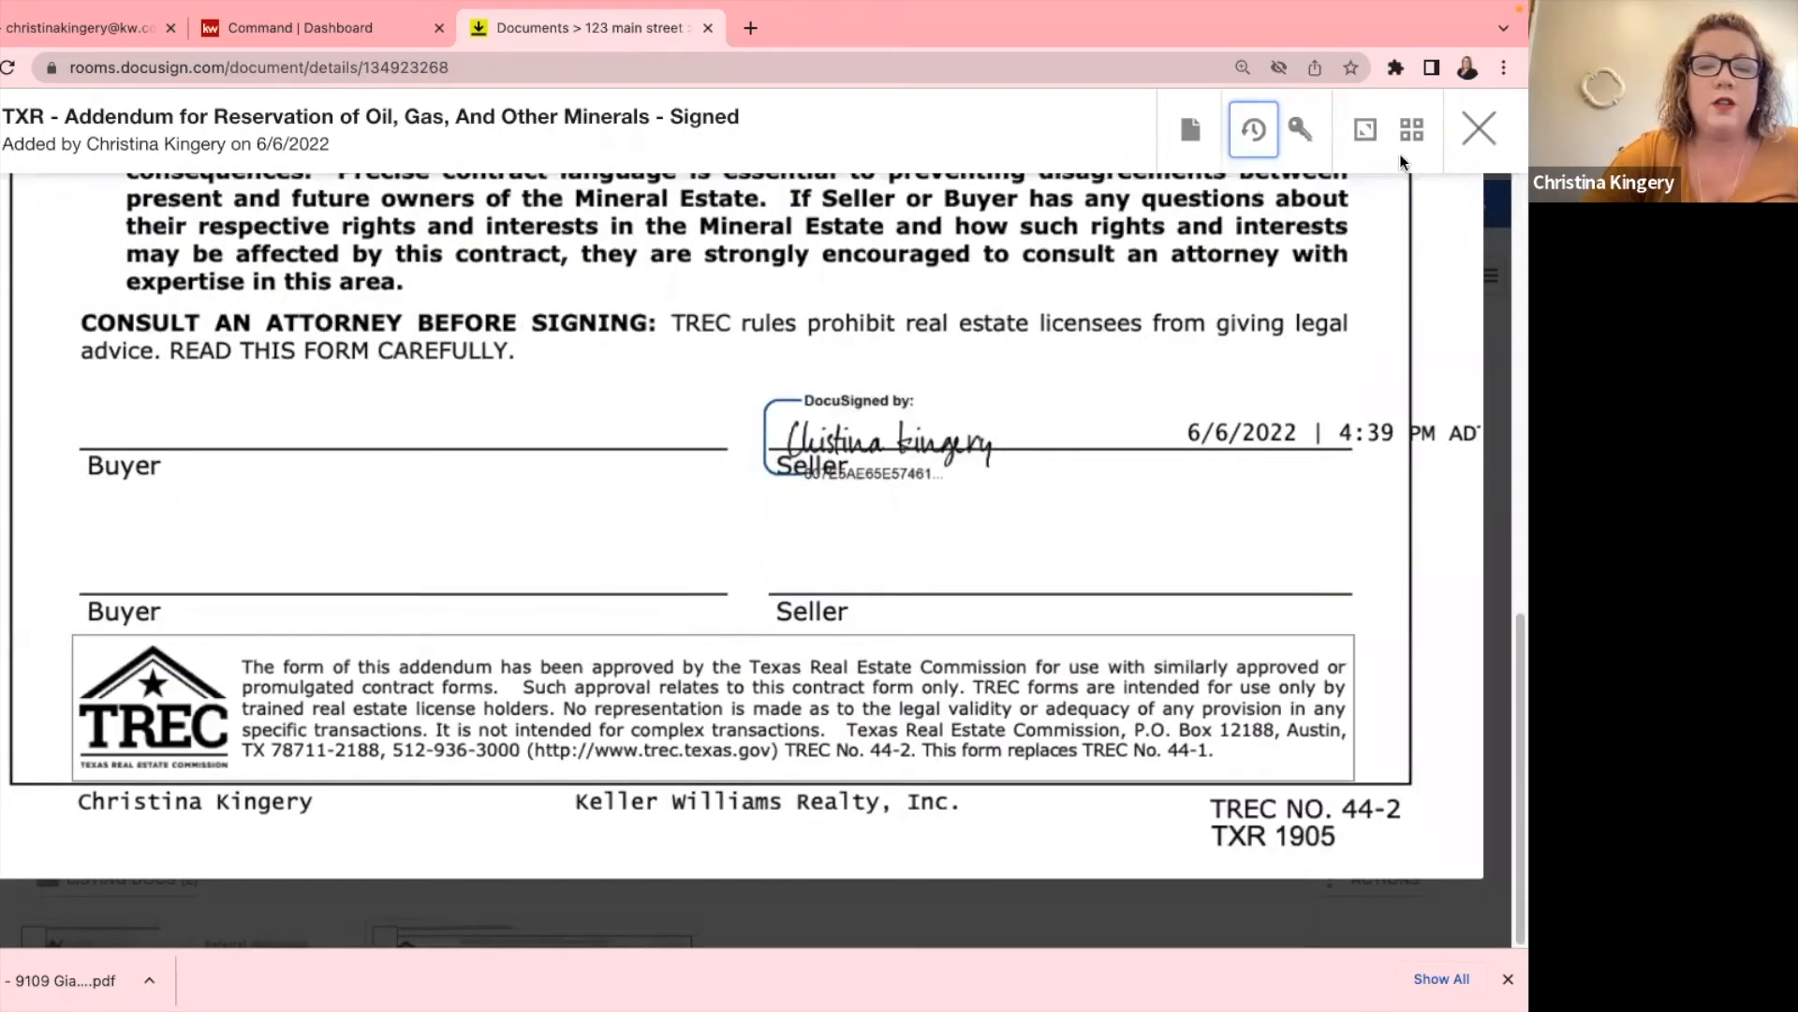
{"action": "scroll", "coordinate": [1100, 386], "scroll_direction": "up", "scroll_amount": 7}
{"action": "scroll", "coordinate": [1098, 417], "scroll_direction": "up", "scroll_amount": 5}
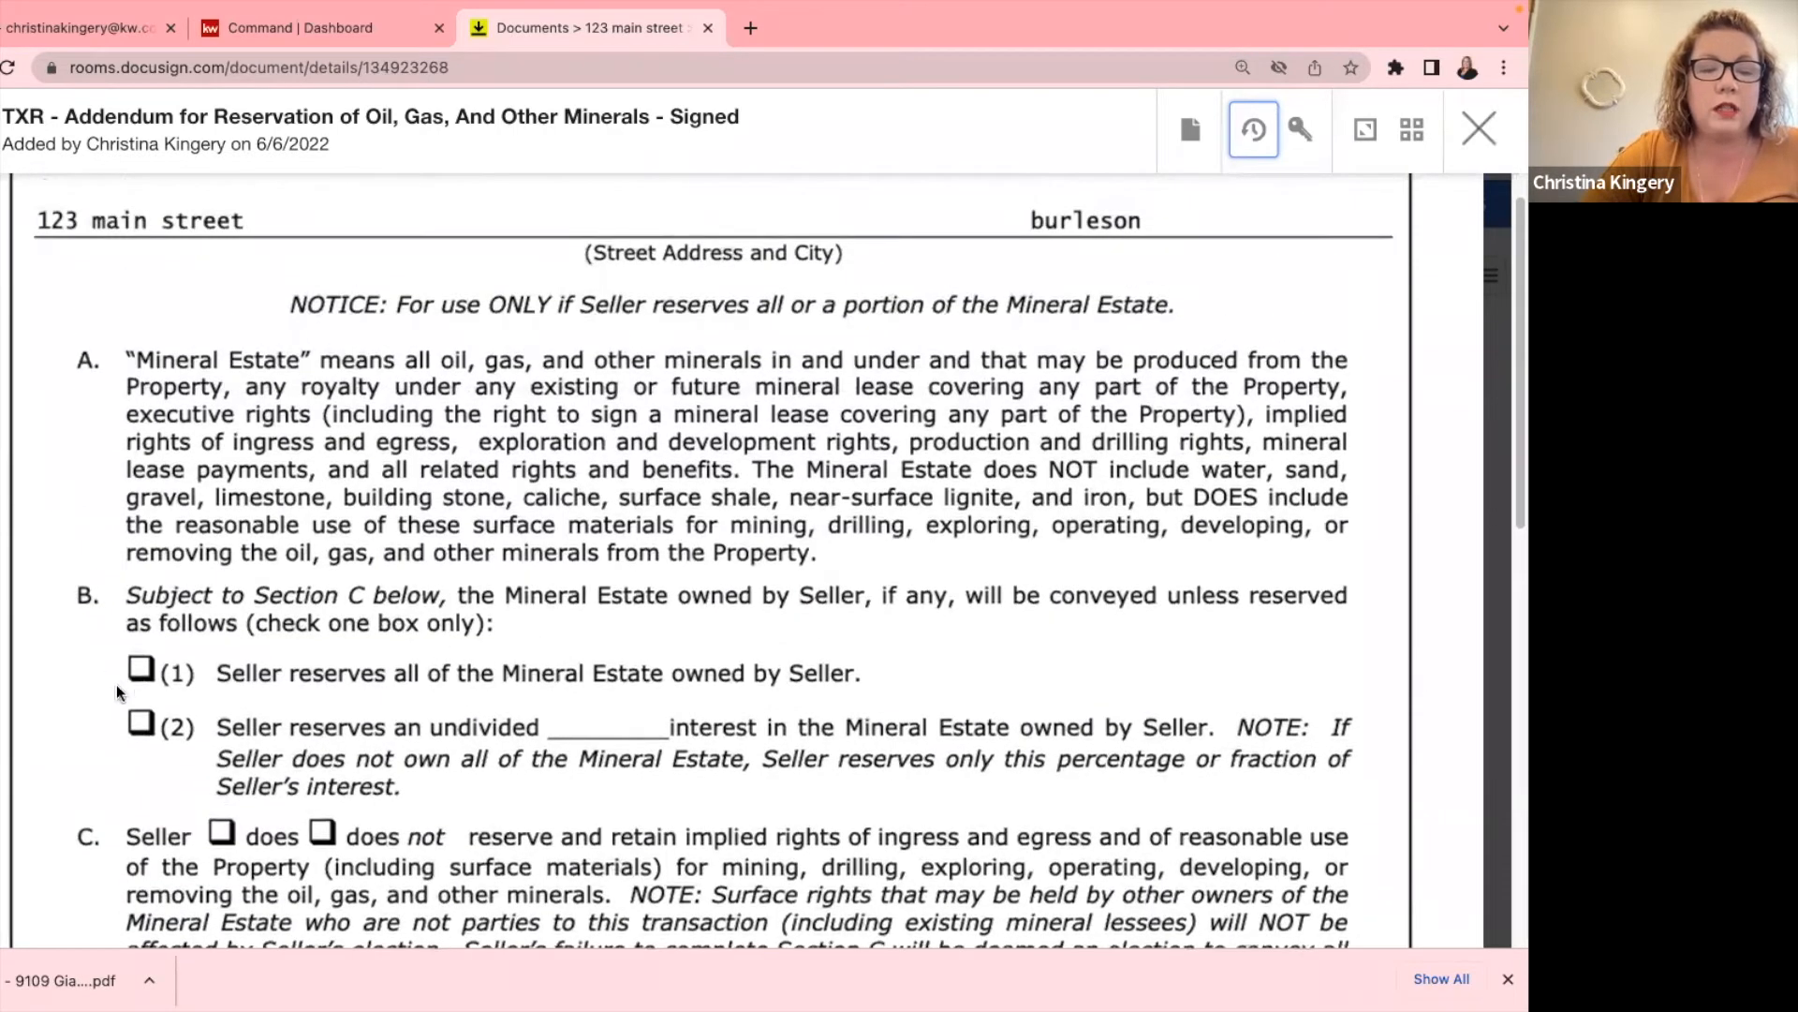
{"action": "scroll", "coordinate": [148, 778], "scroll_direction": "up", "scroll_amount": 1}
{"action": "scroll", "coordinate": [159, 655], "scroll_direction": "down", "scroll_amount": 3}
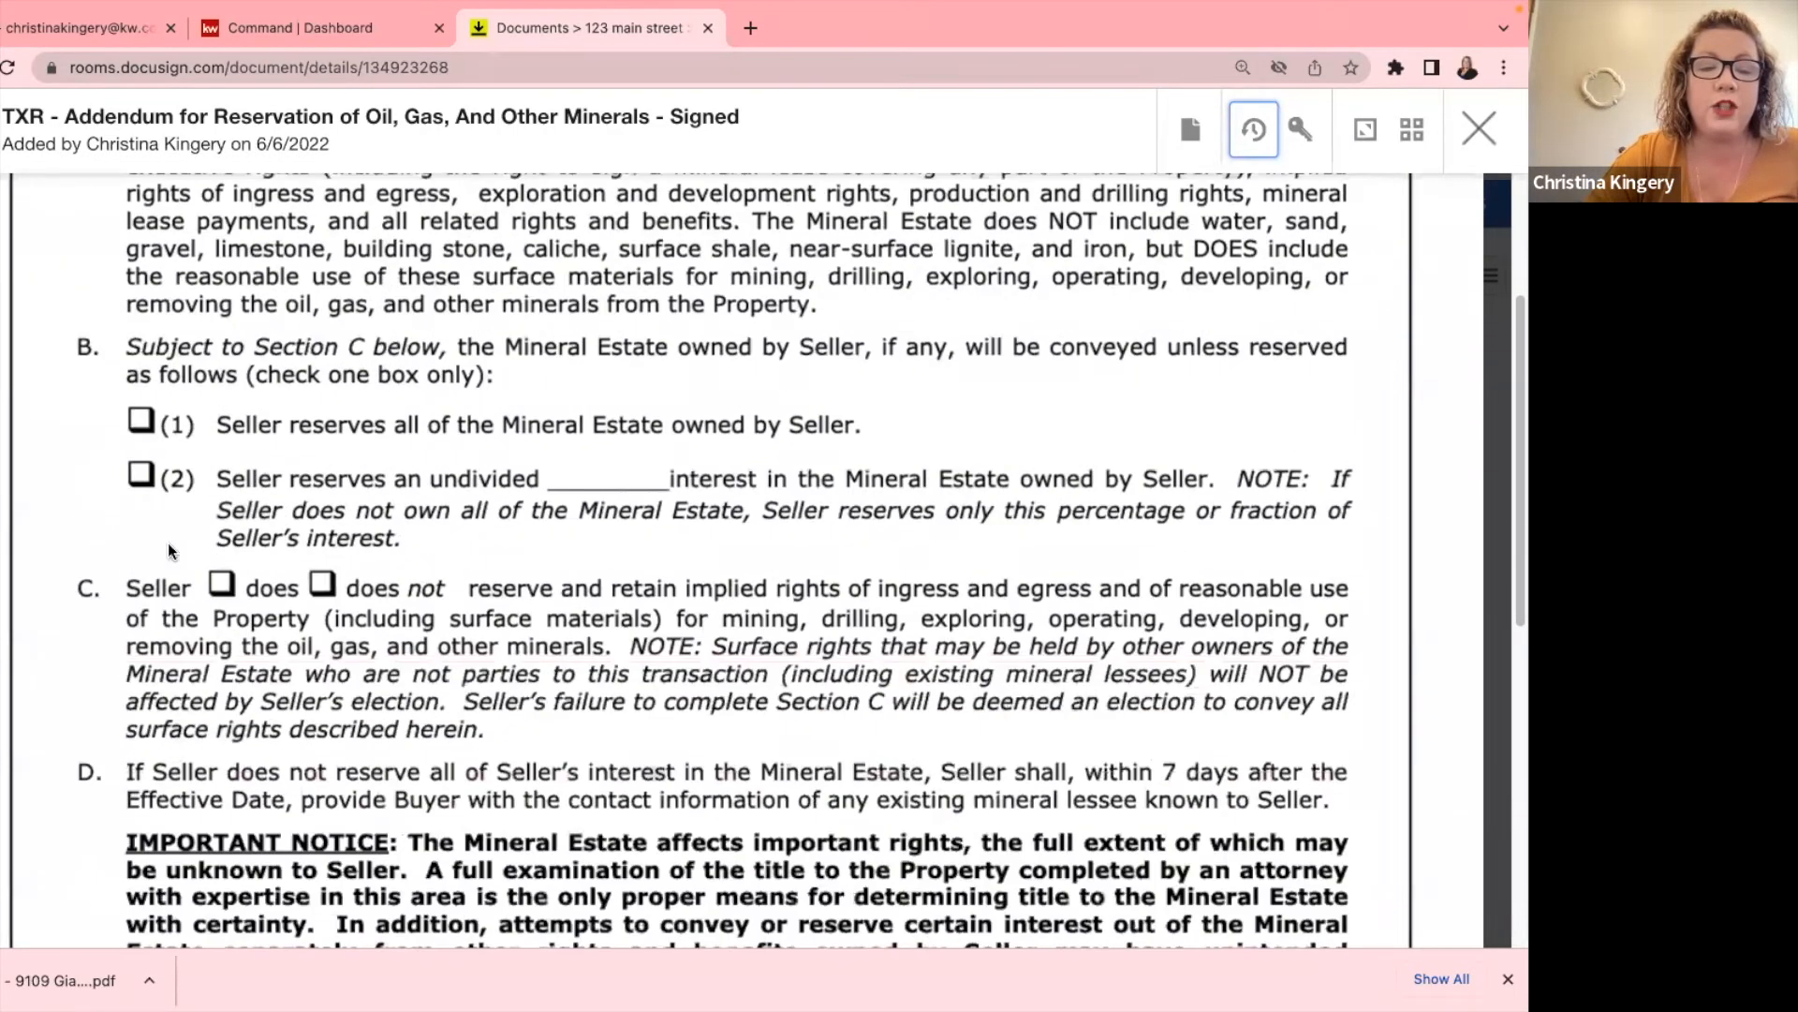
{"action": "left_click", "coordinate": [1479, 131]}
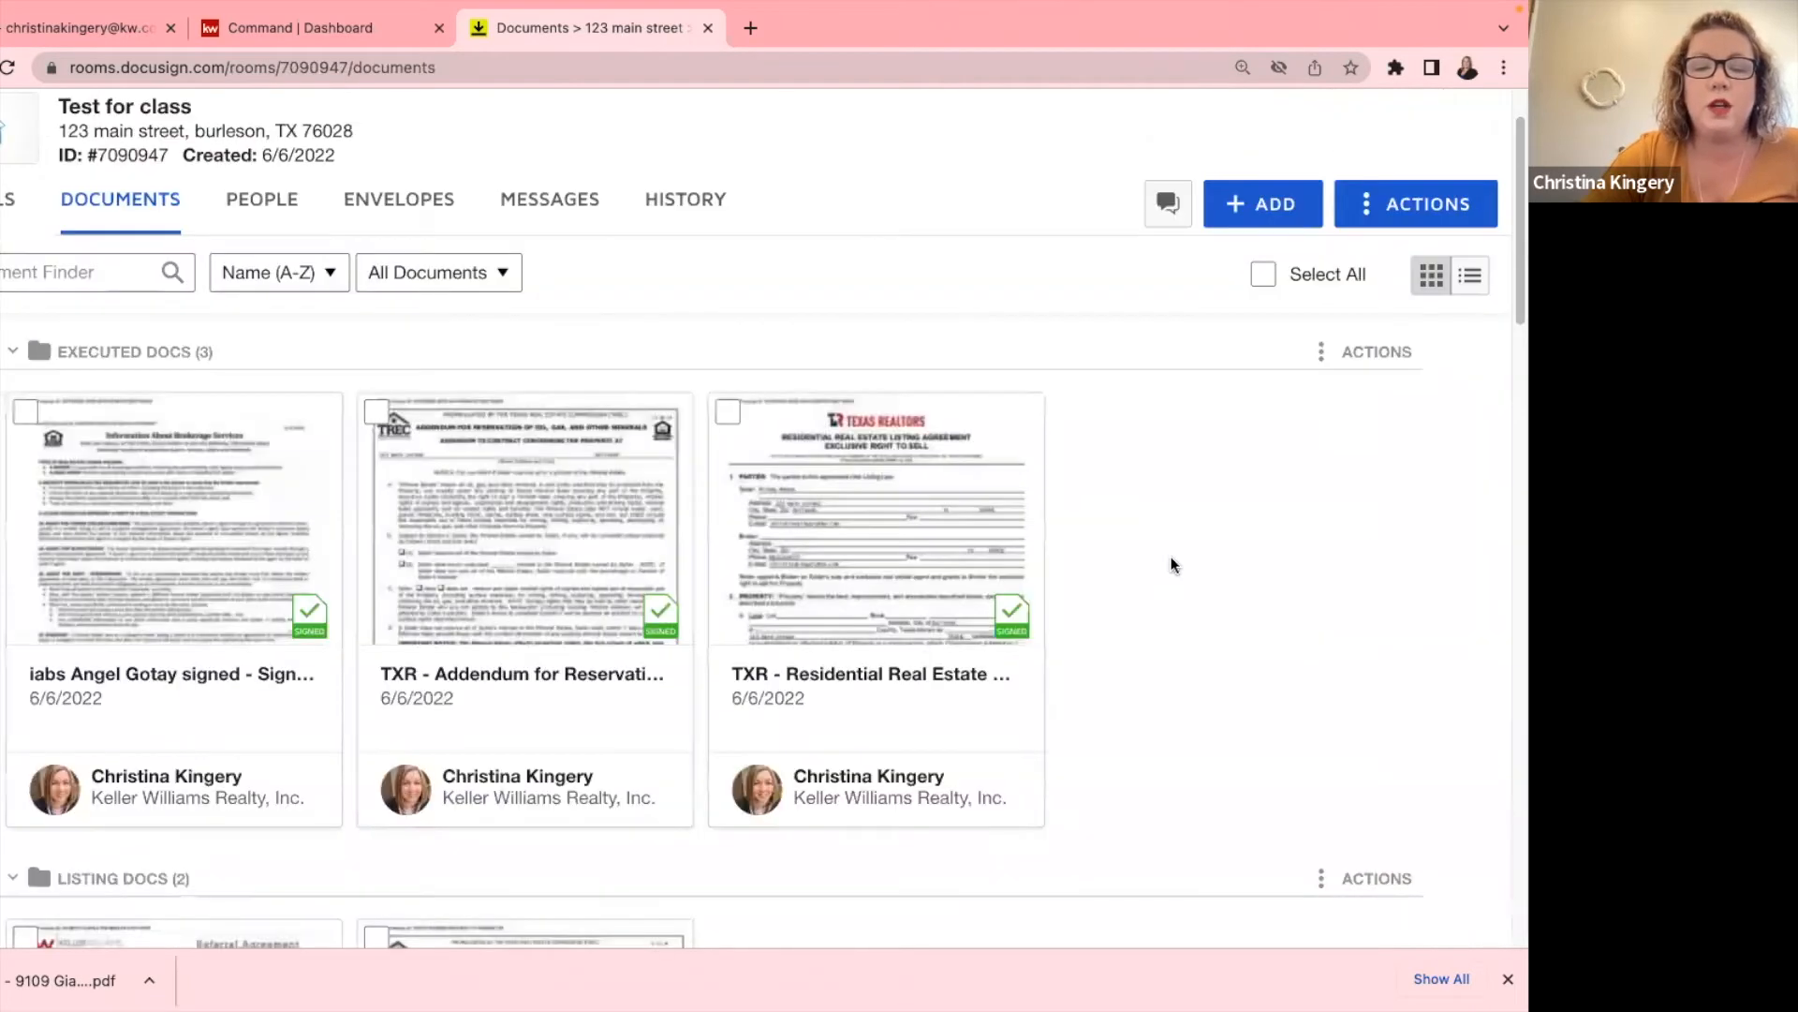
Start an envelope from the residential listing agreement, replacing its old envelope name.
{"action": "left_click", "coordinate": [731, 422]}
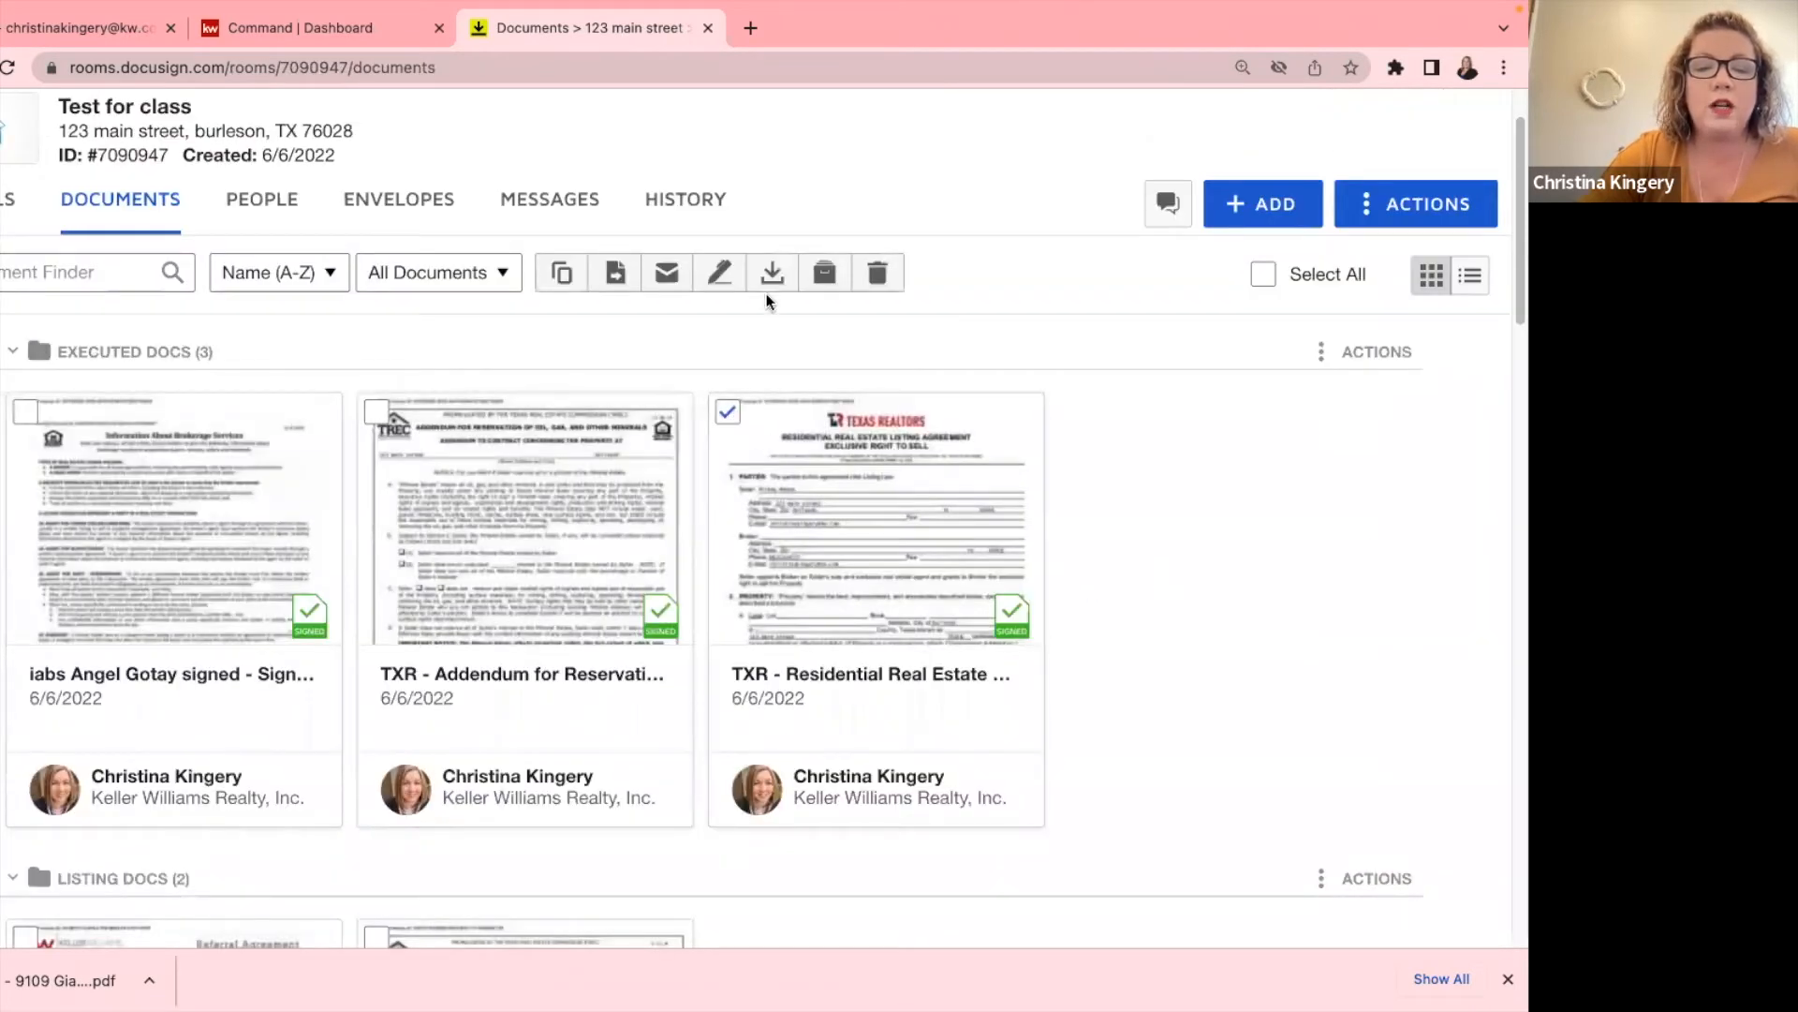
{"action": "left_click", "coordinate": [723, 273]}
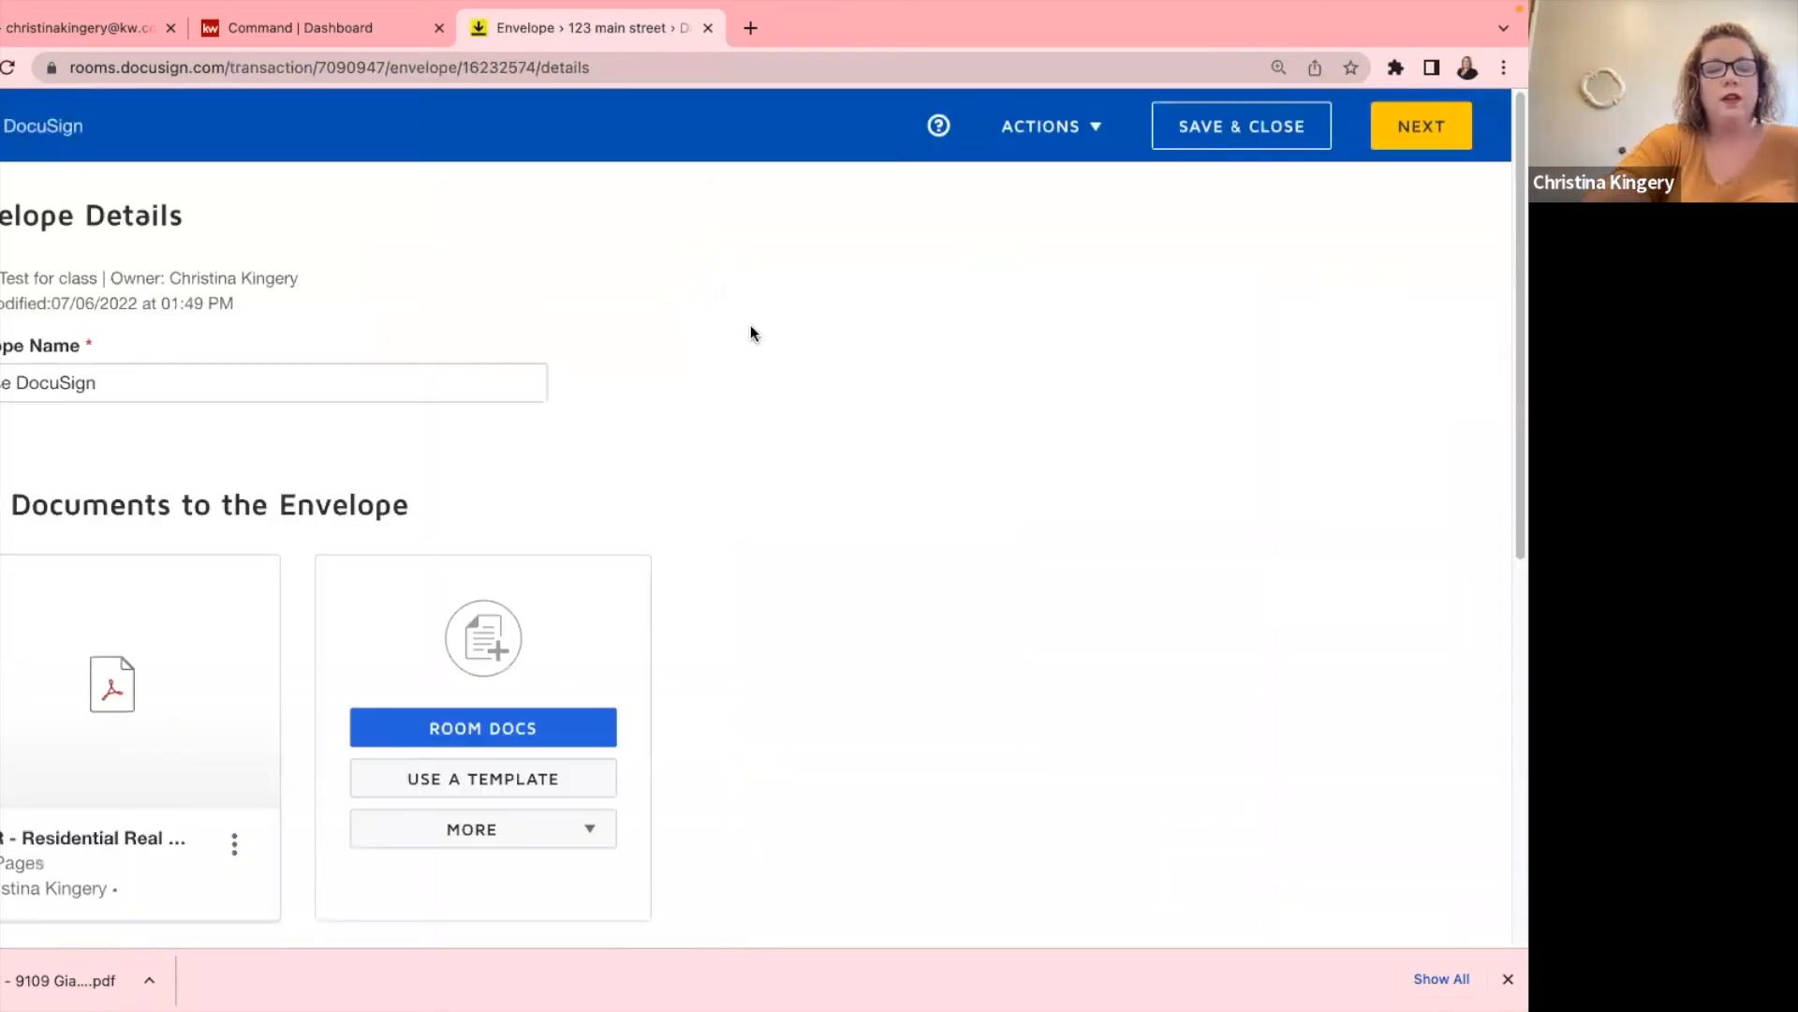
{"action": "triple_click", "coordinate": [28, 381]}
{"action": "key", "text": "BackSpace"}
{"action": "type", "text": "amend"}
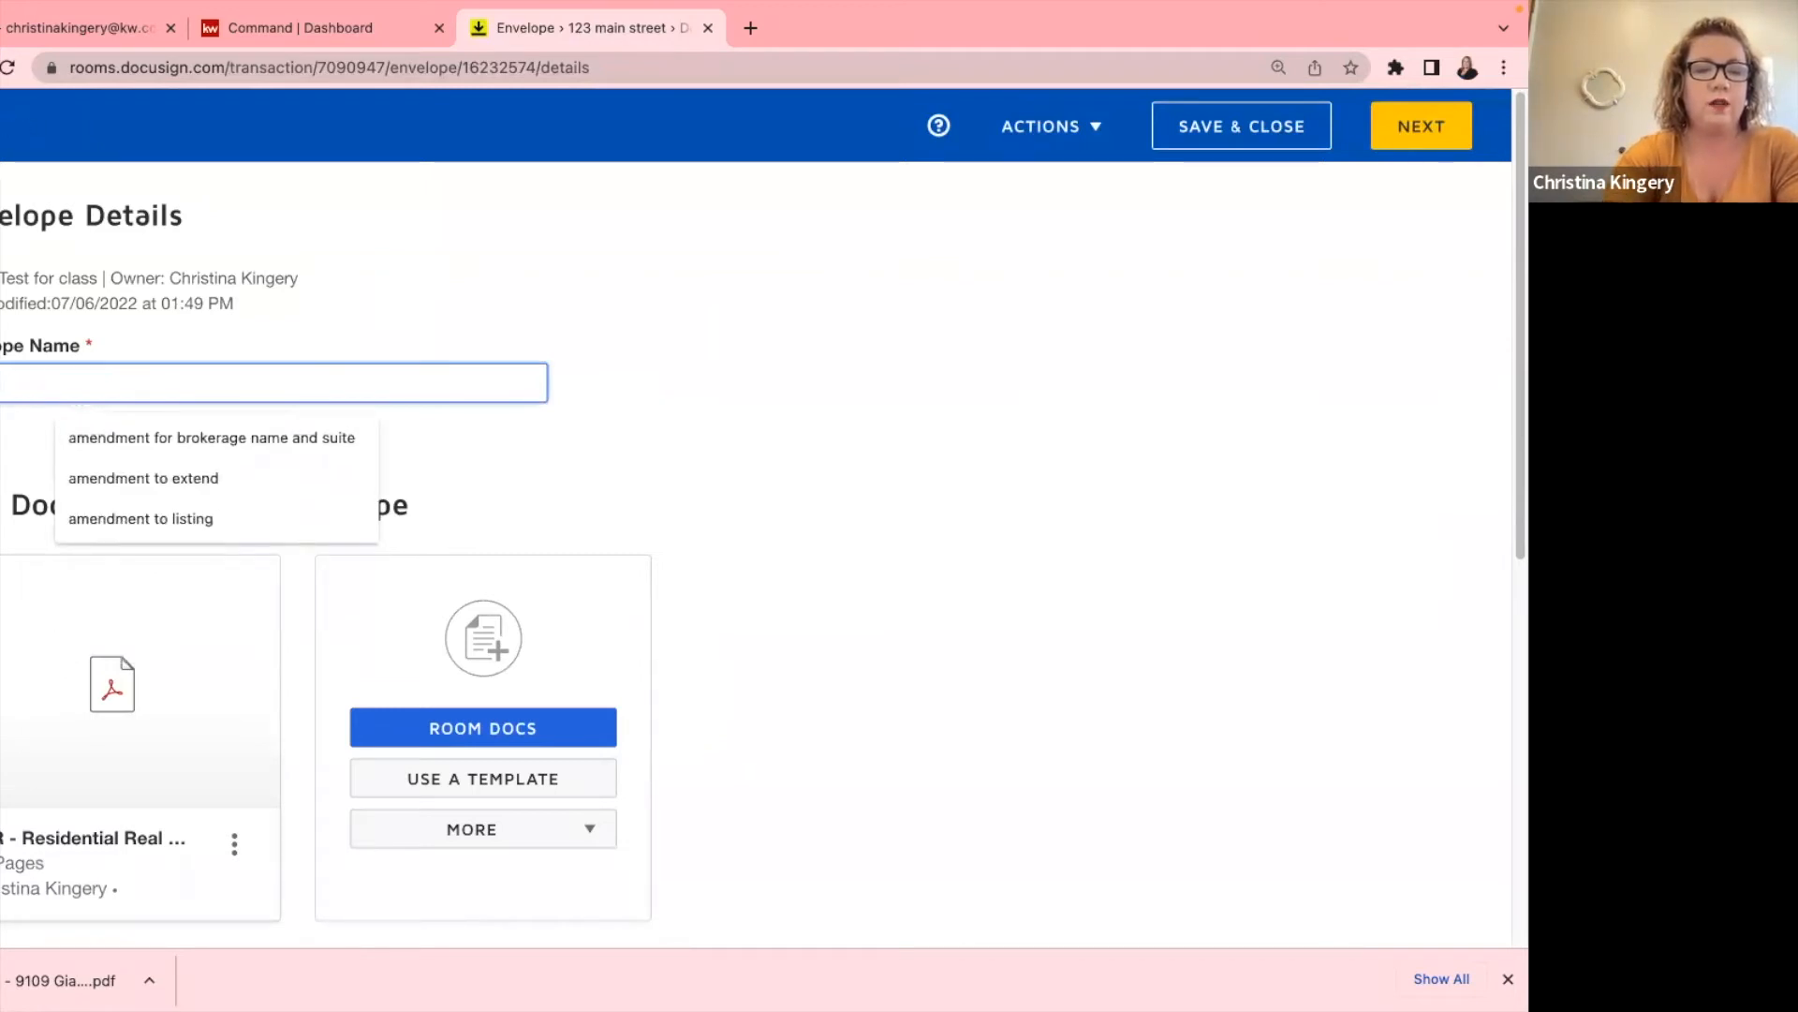
{"action": "key", "text": "BackSpace"}
{"action": "type", "text": "m"}
{"action": "type", "text": "al"}
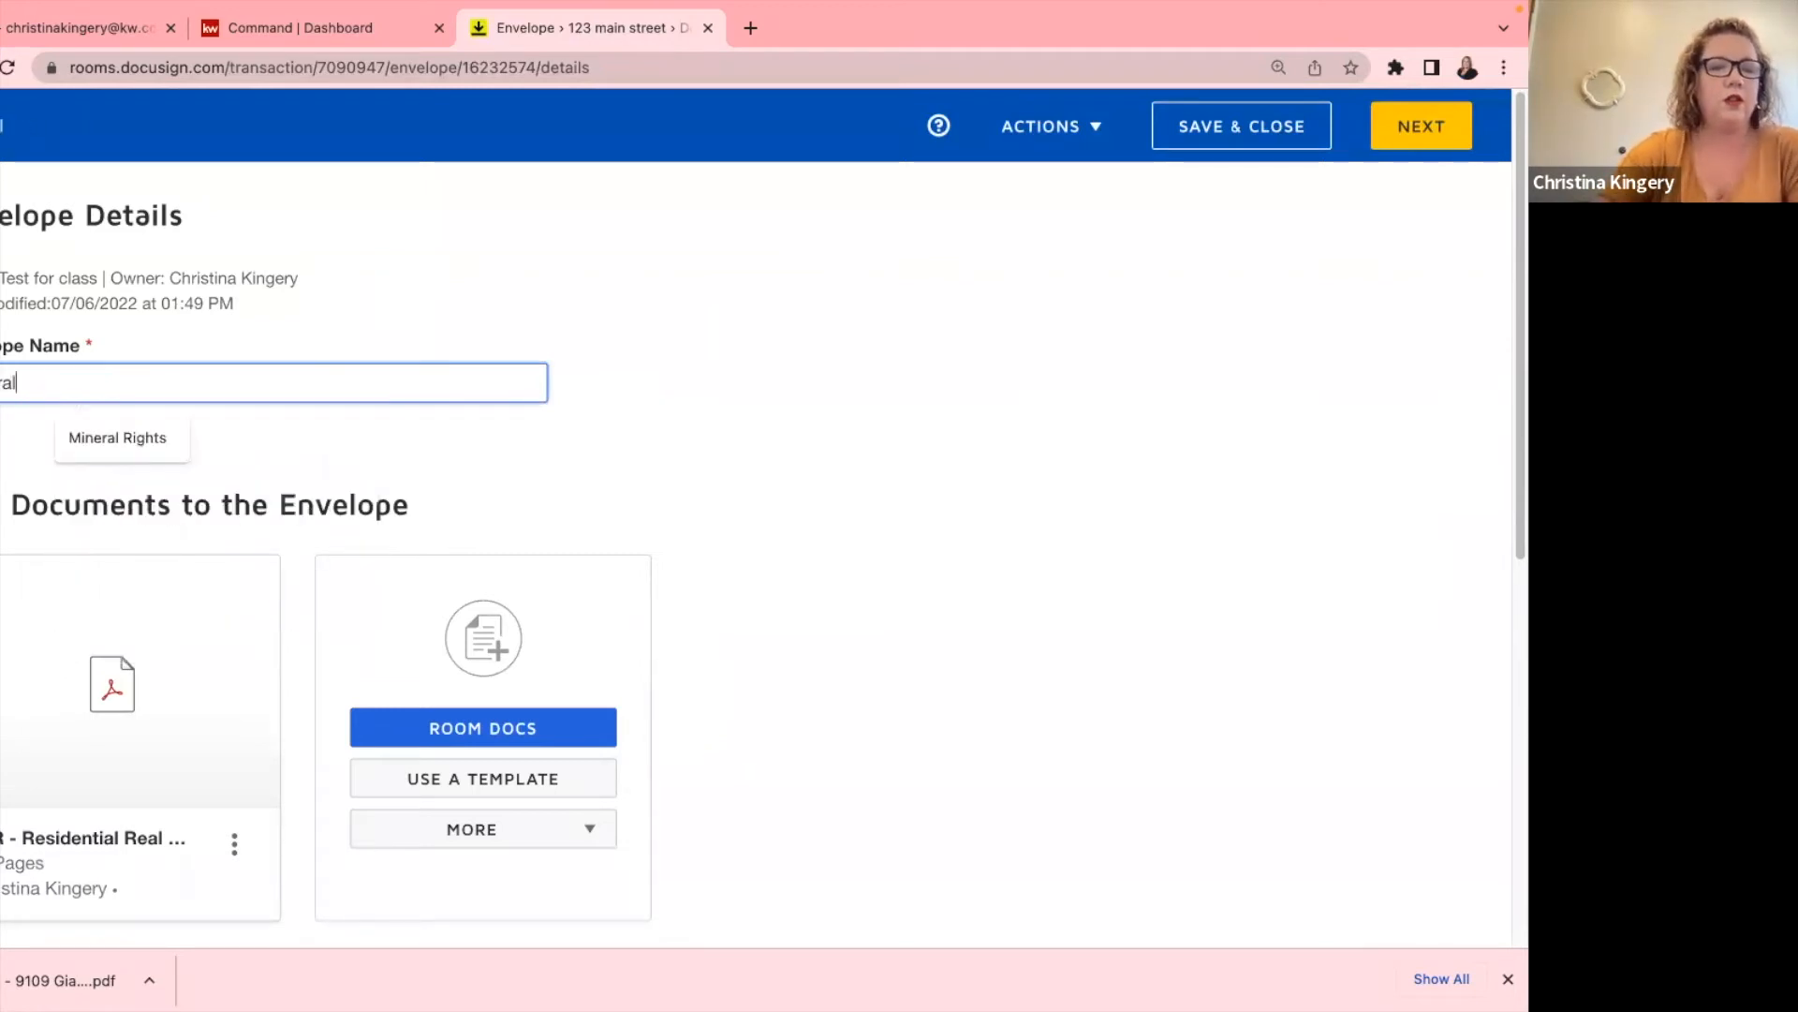
Bring up the options for adding a recipient to the new envelope.
{"action": "scroll", "coordinate": [23, 411], "scroll_direction": "down", "scroll_amount": 5}
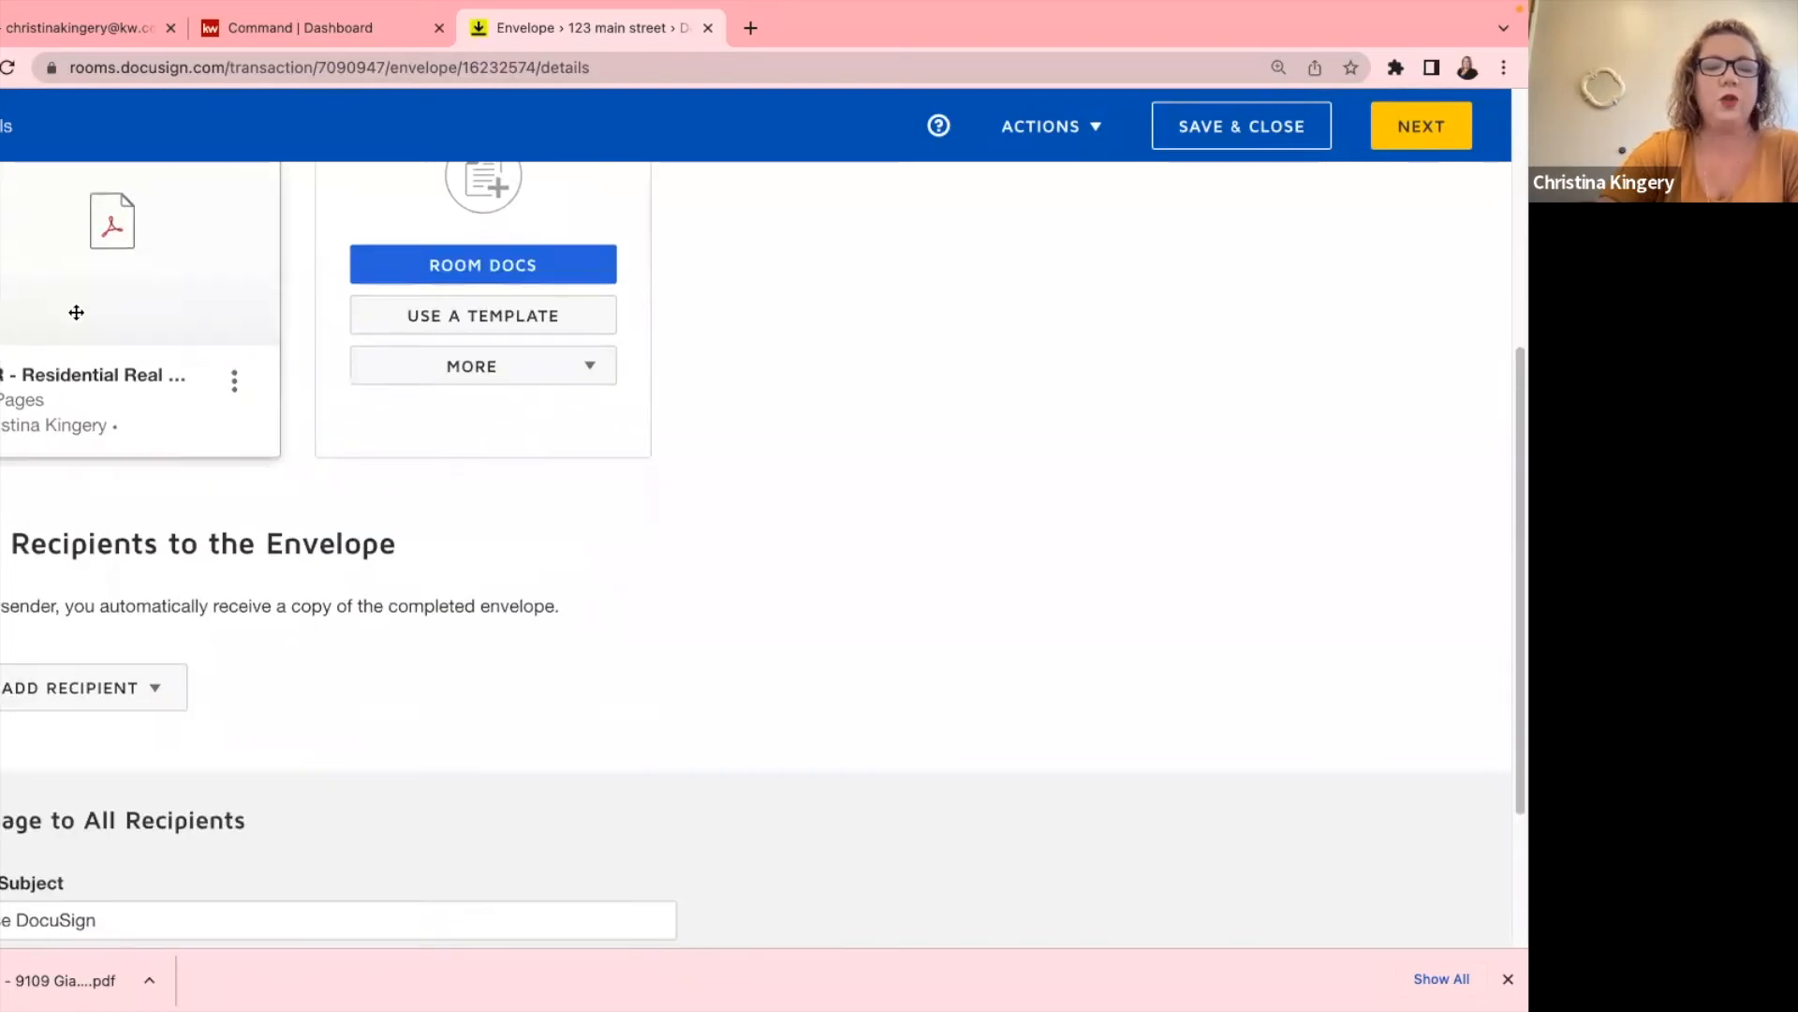
{"action": "scroll", "coordinate": [137, 349], "scroll_direction": "down", "scroll_amount": 2}
{"action": "left_click", "coordinate": [80, 541]}
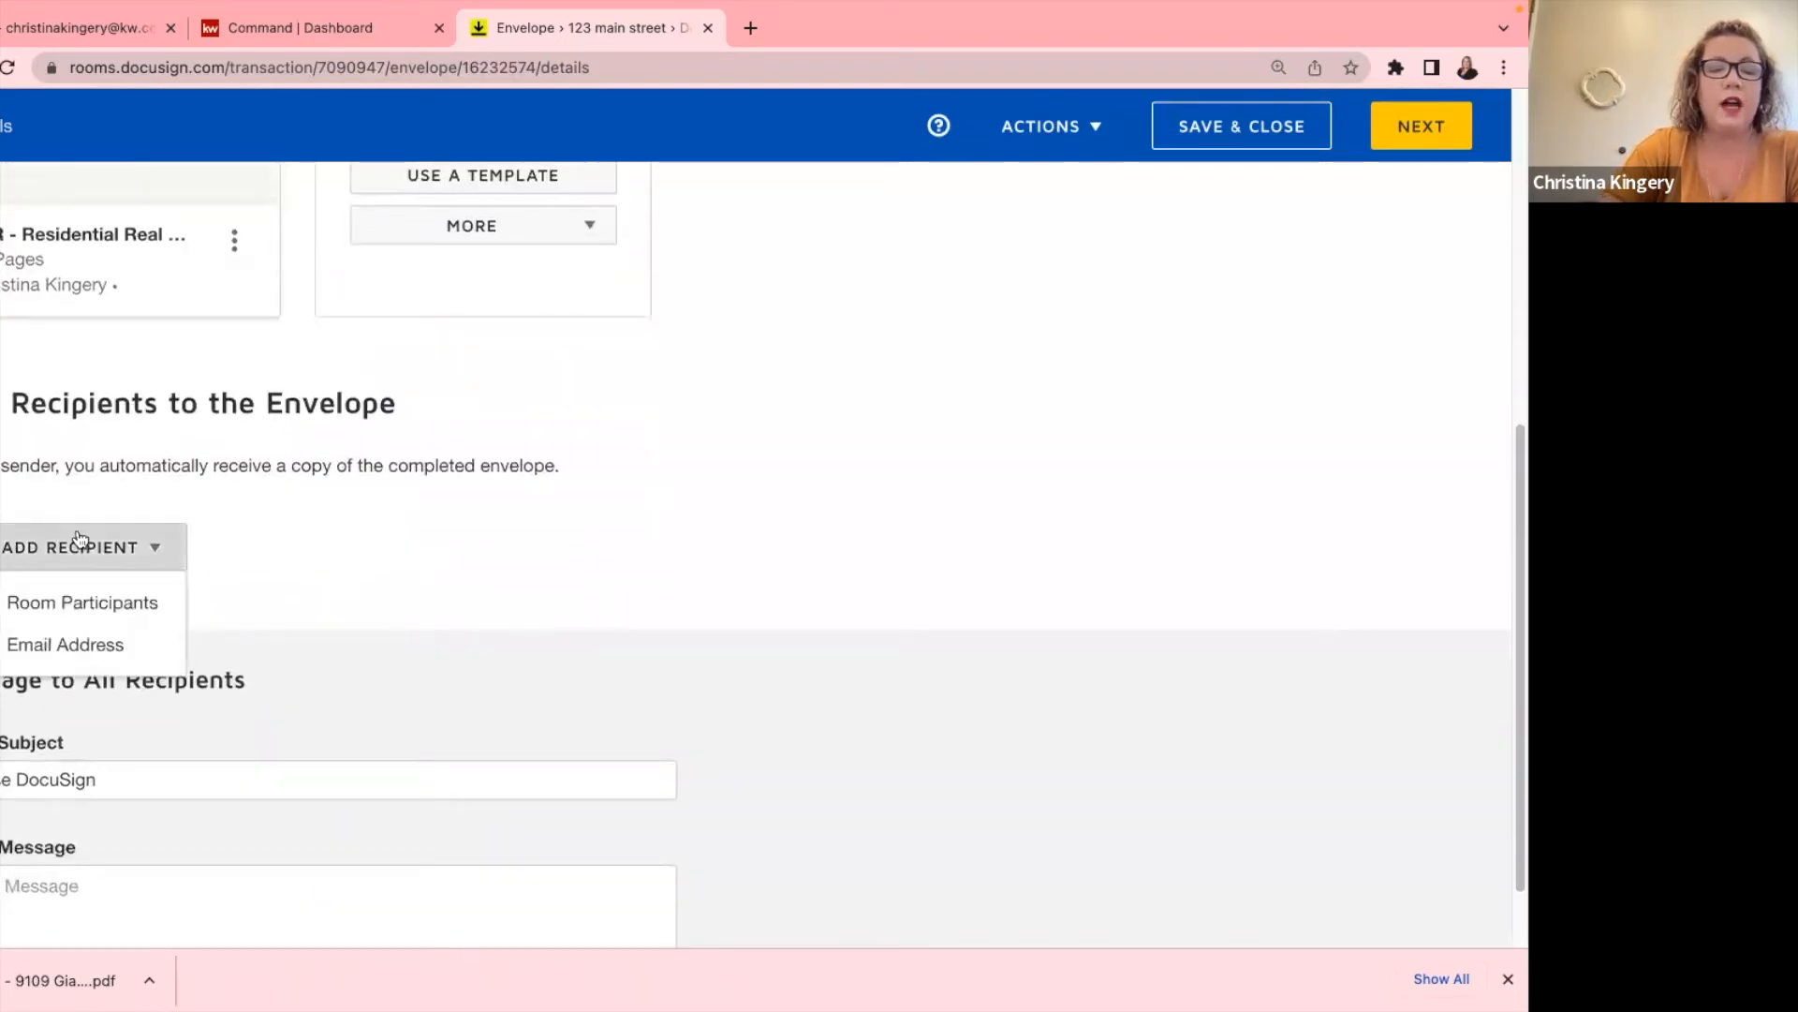
Add Seller 1 and Seller 2 from Room Participants as signers and continue to field placement.
{"action": "left_click", "coordinate": [65, 599]}
{"action": "scroll", "coordinate": [628, 632], "scroll_direction": "down", "scroll_amount": 2}
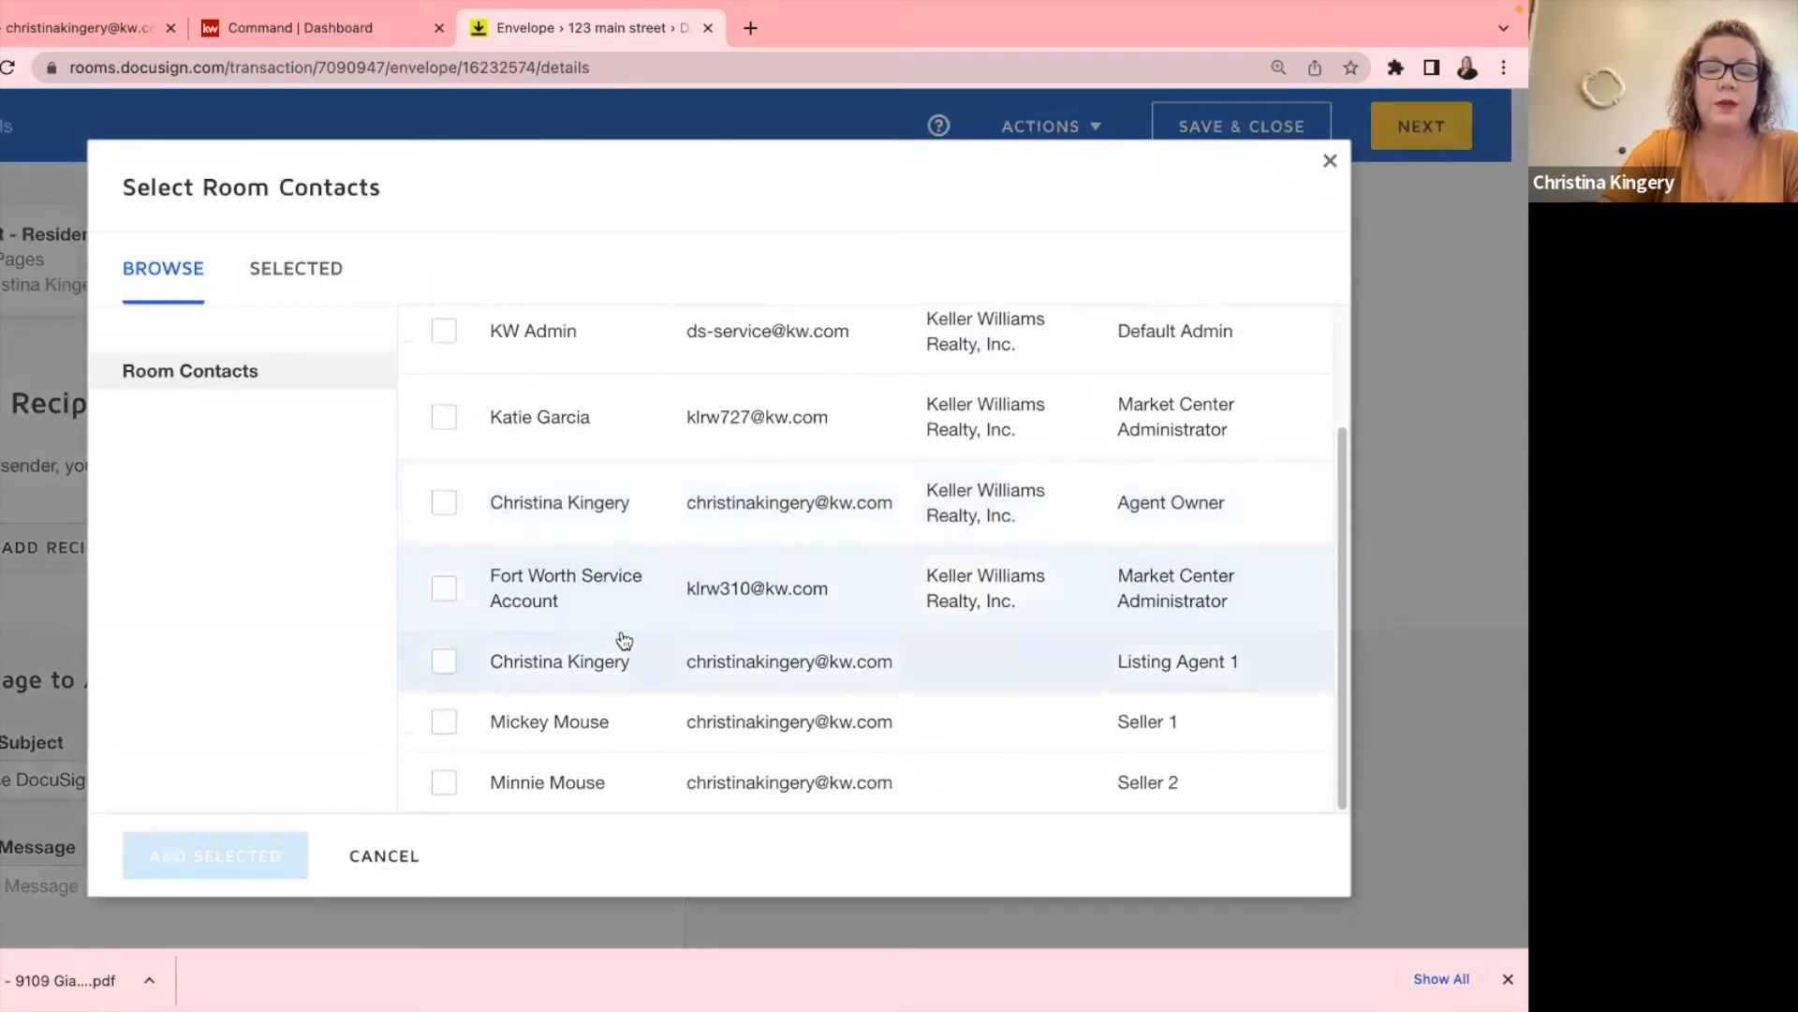
{"action": "left_click", "coordinate": [444, 723]}
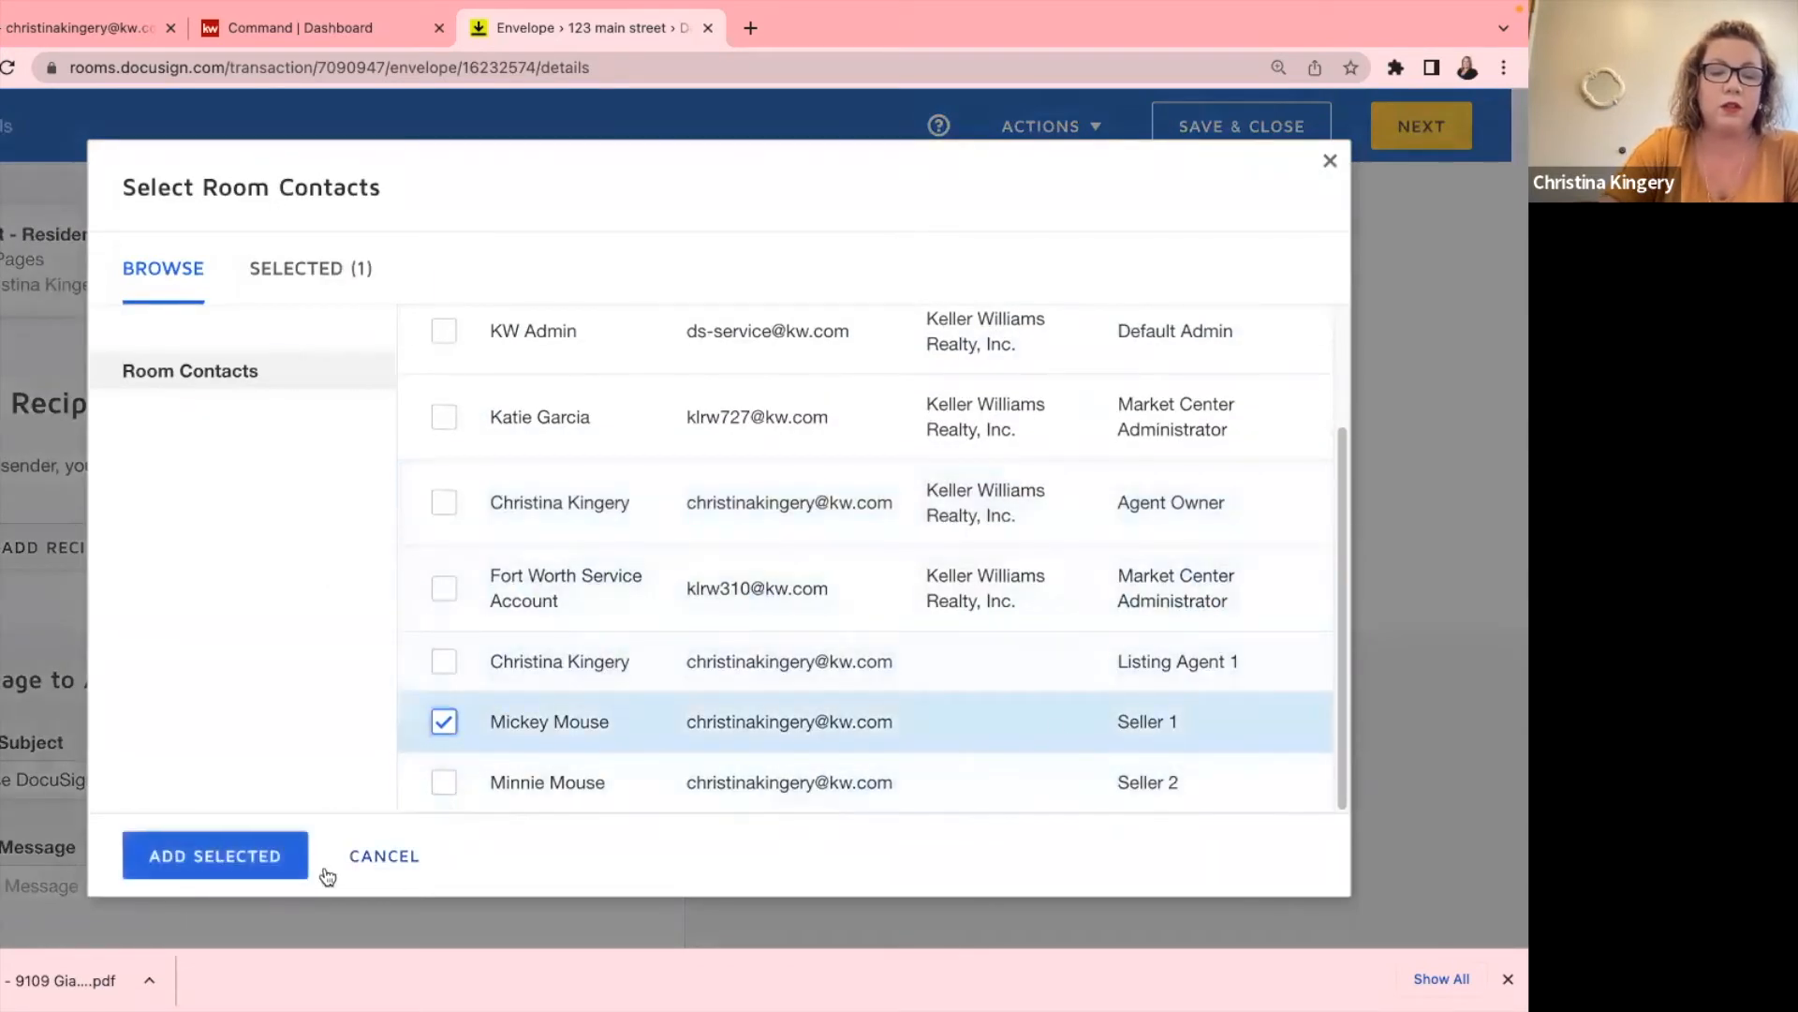
{"action": "left_click", "coordinate": [225, 853]}
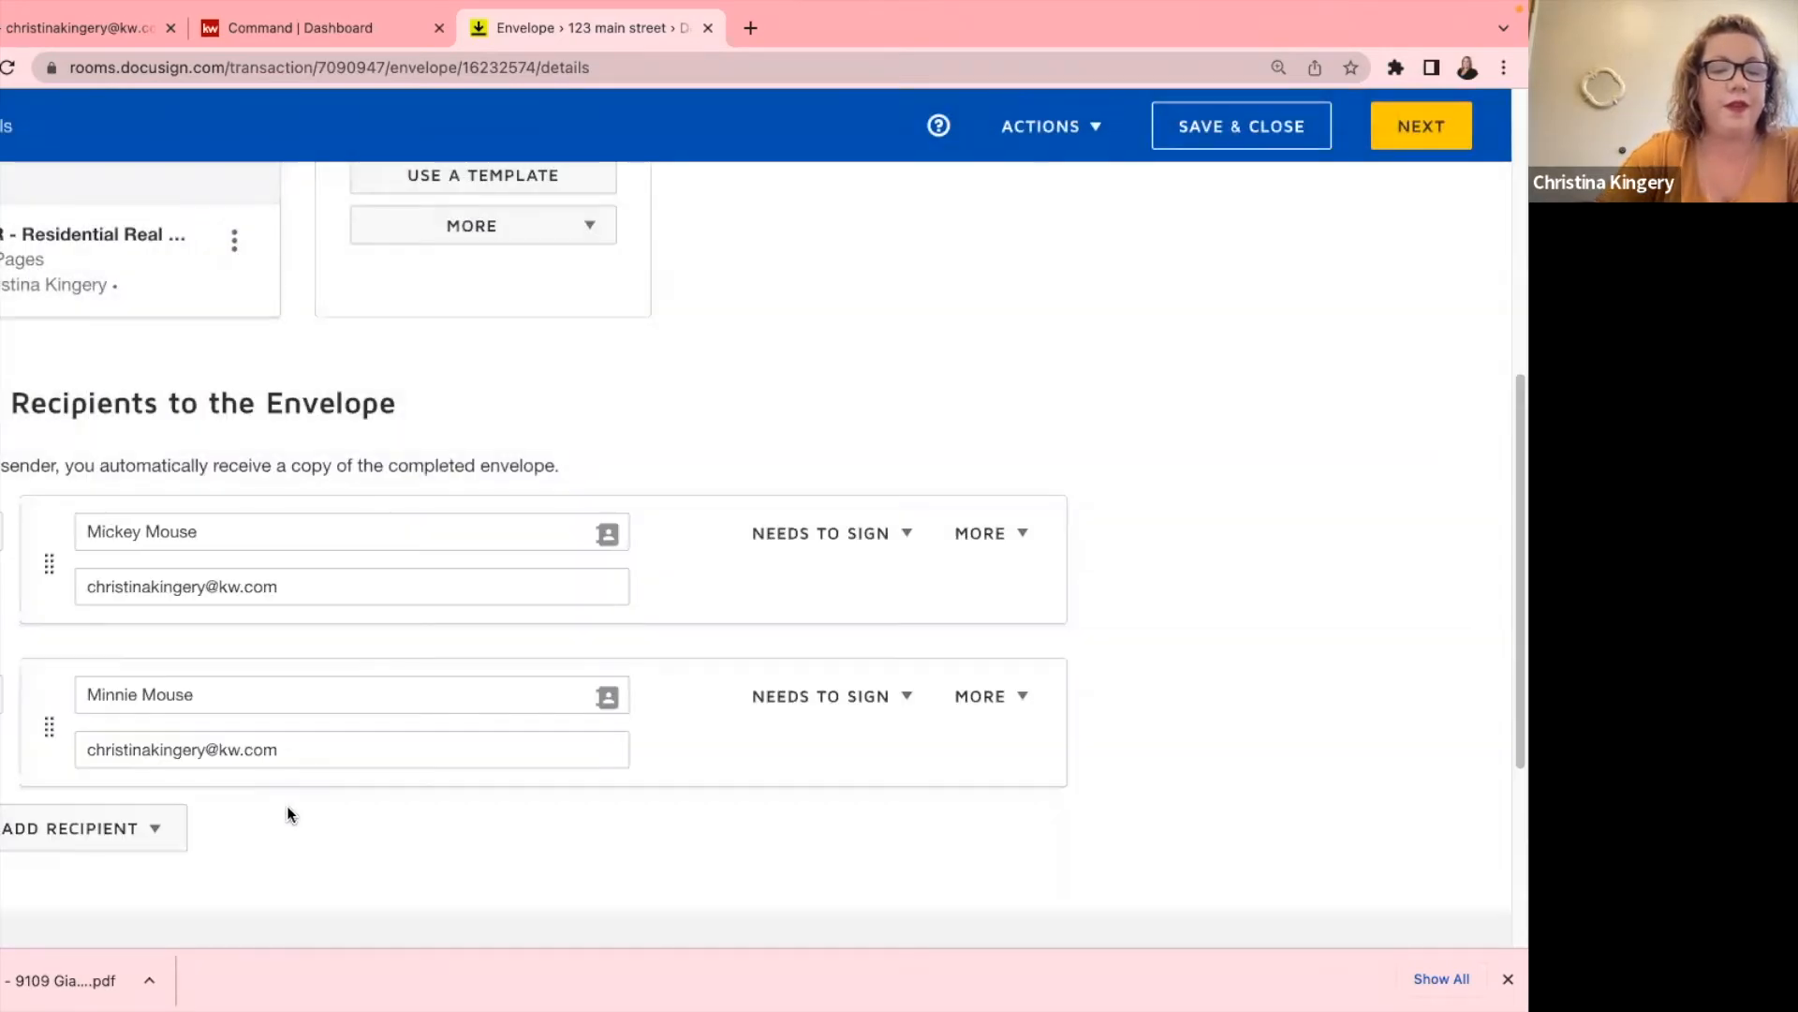
{"action": "scroll", "coordinate": [286, 813], "scroll_direction": "down", "scroll_amount": 5}
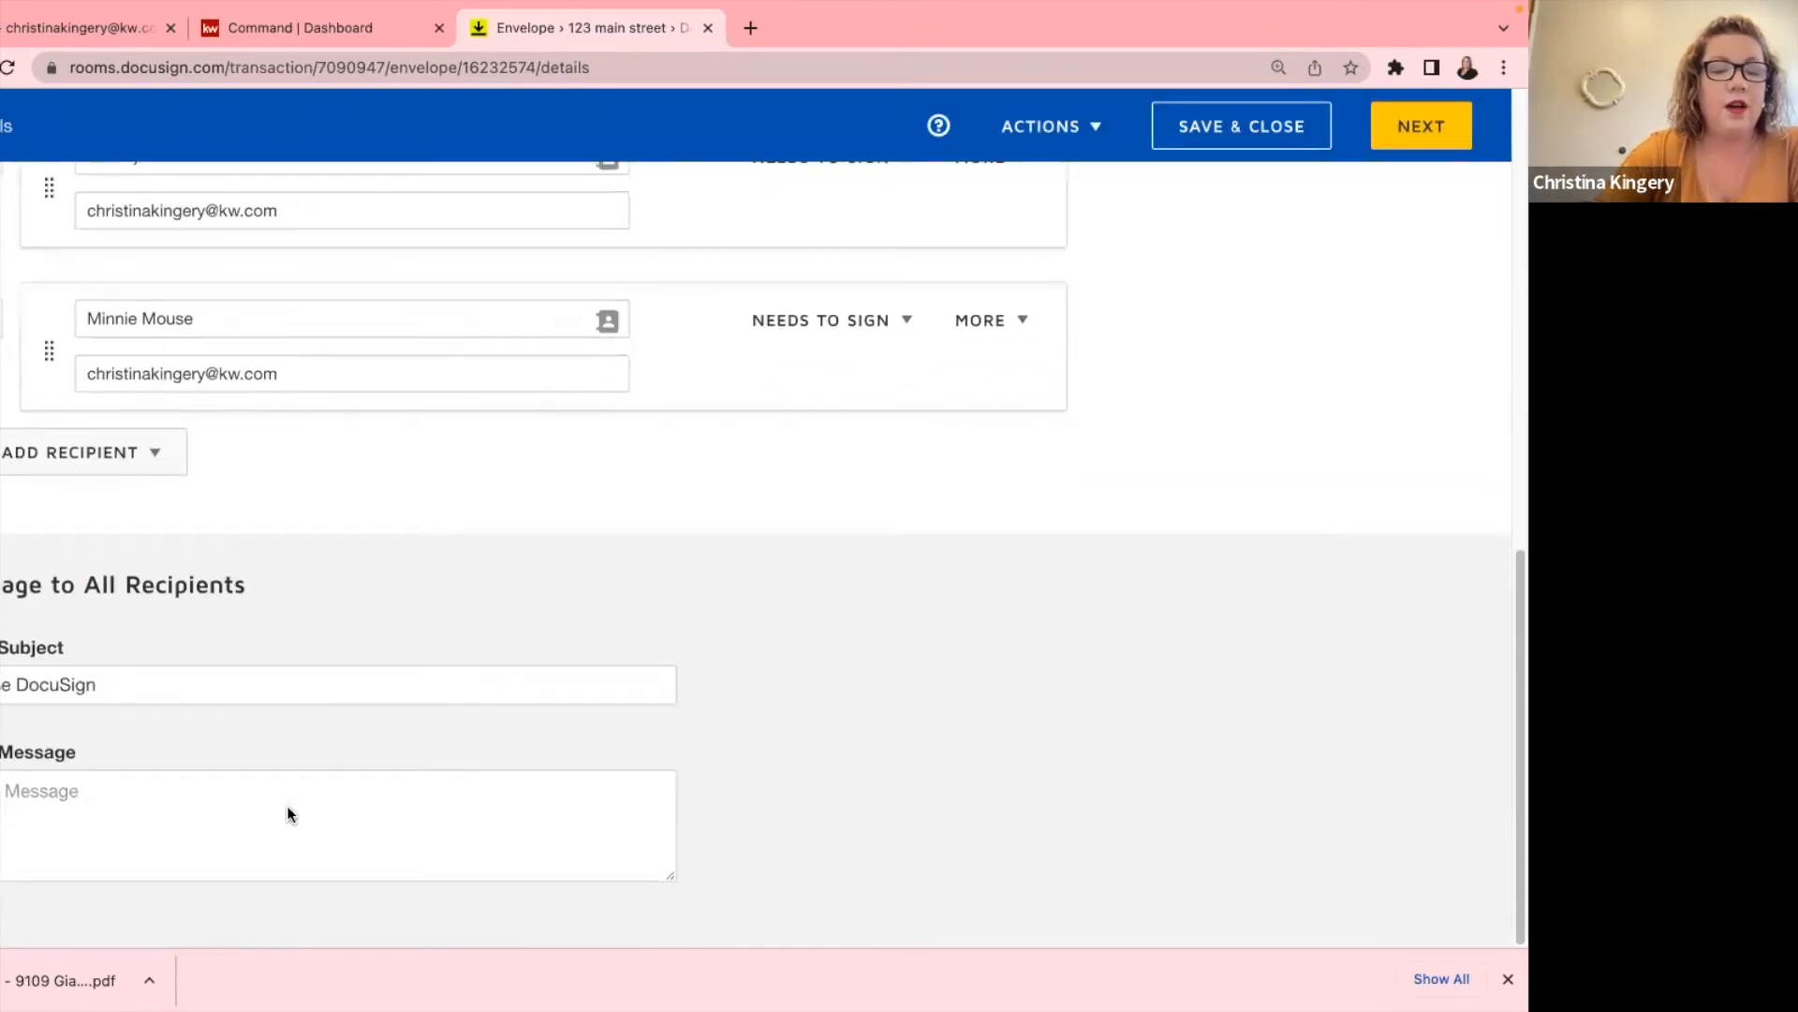
{"action": "left_click", "coordinate": [1429, 126]}
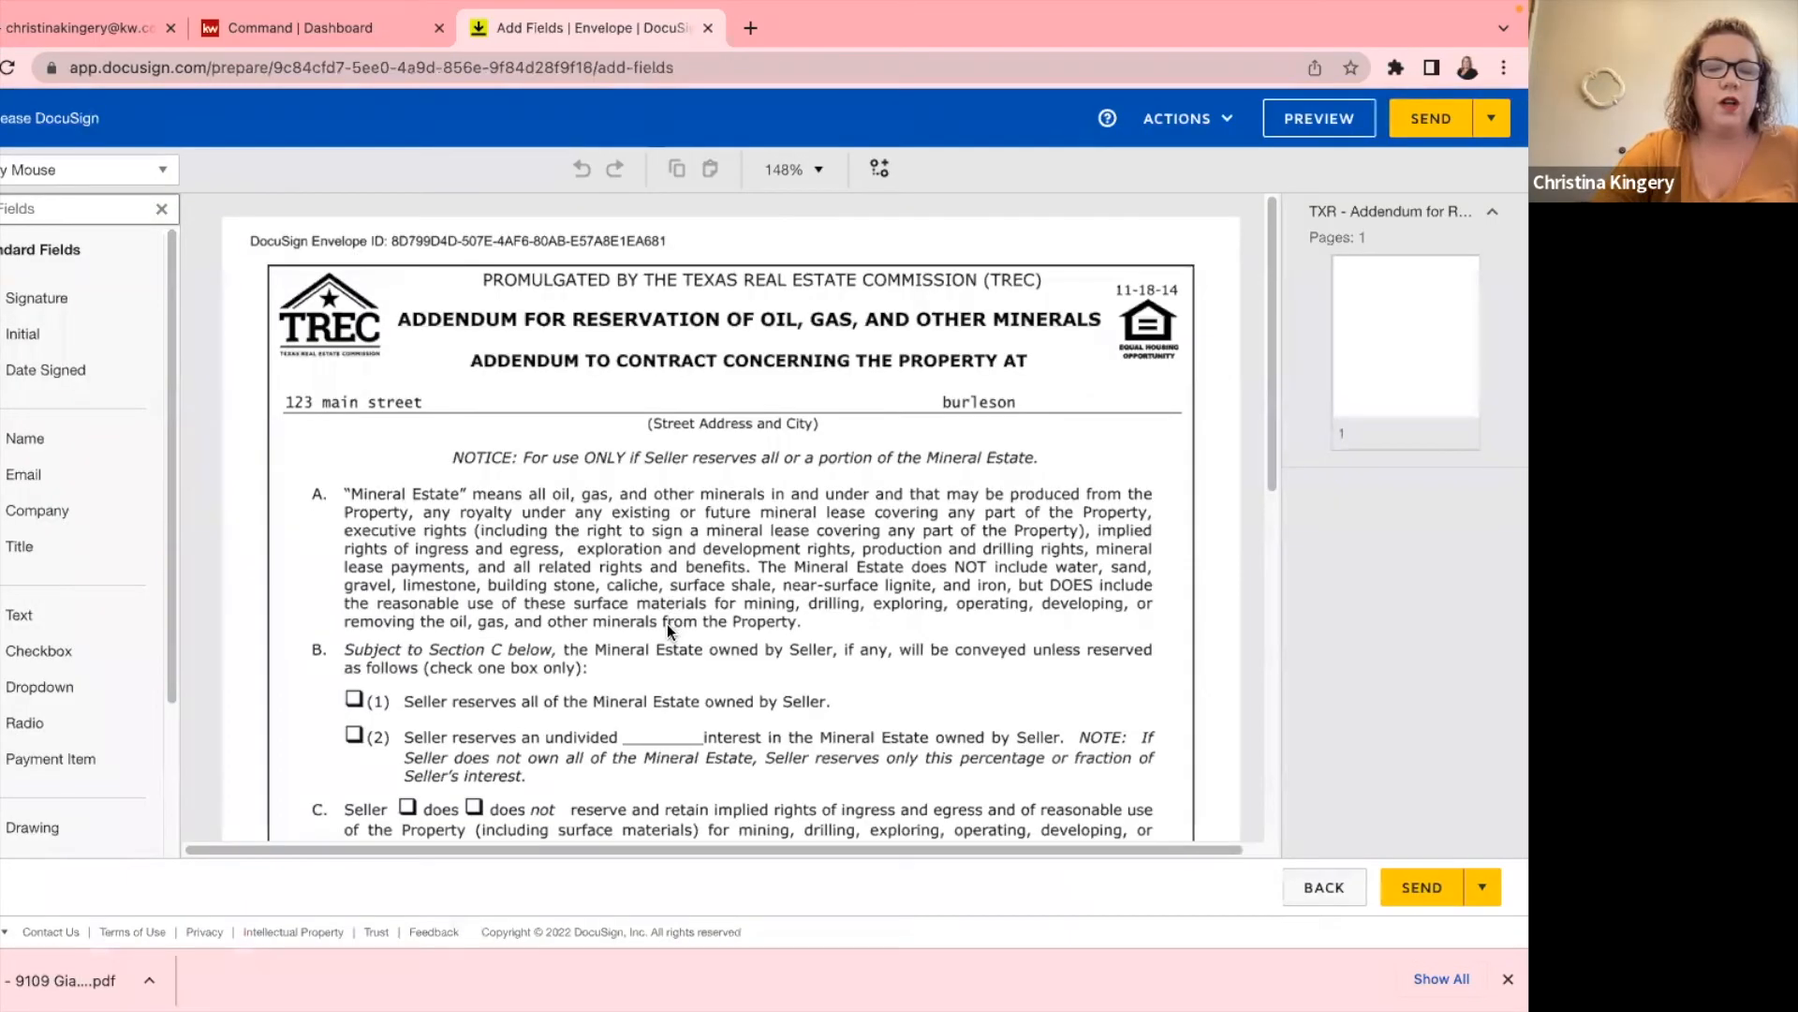
{"action": "scroll", "coordinate": [667, 623], "scroll_direction": "down", "scroll_amount": 3}
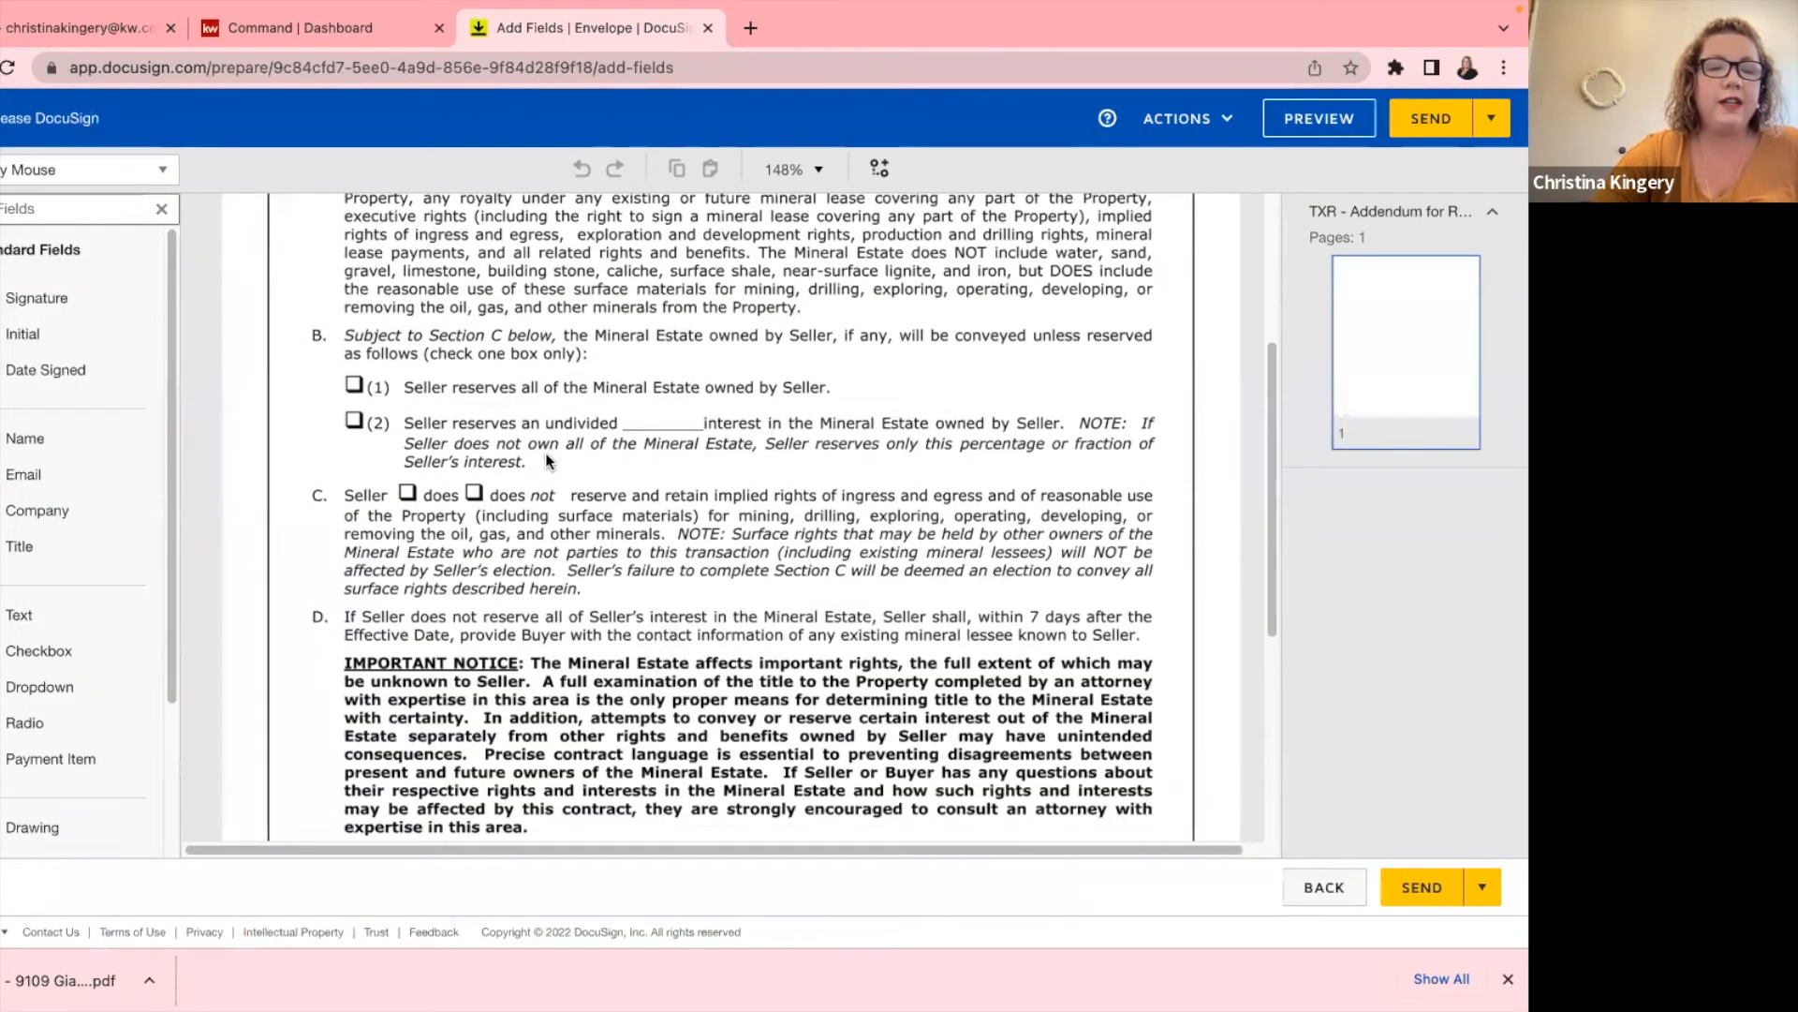
Place checked checkbox fields on option (1) and 'does not', plus an Initial beside B(1).
{"action": "scroll", "coordinate": [562, 487], "scroll_direction": "down", "scroll_amount": 5}
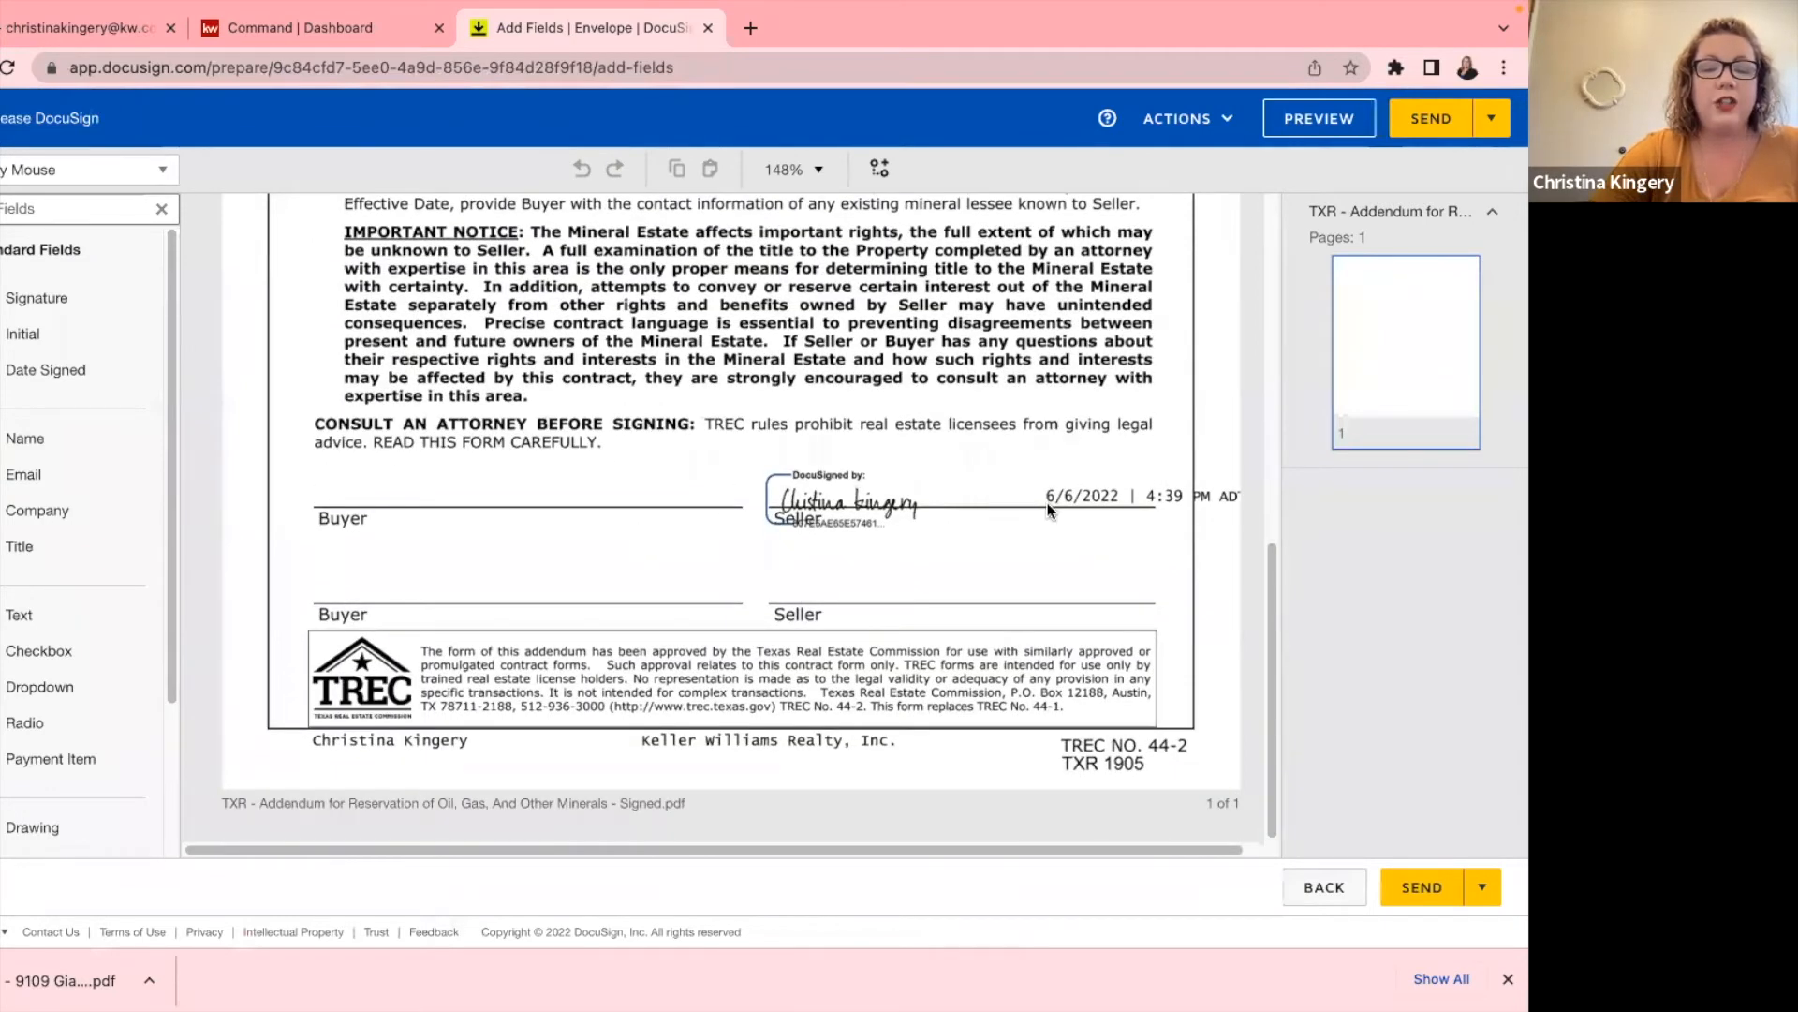
{"action": "scroll", "coordinate": [562, 515], "scroll_direction": "up", "scroll_amount": 5}
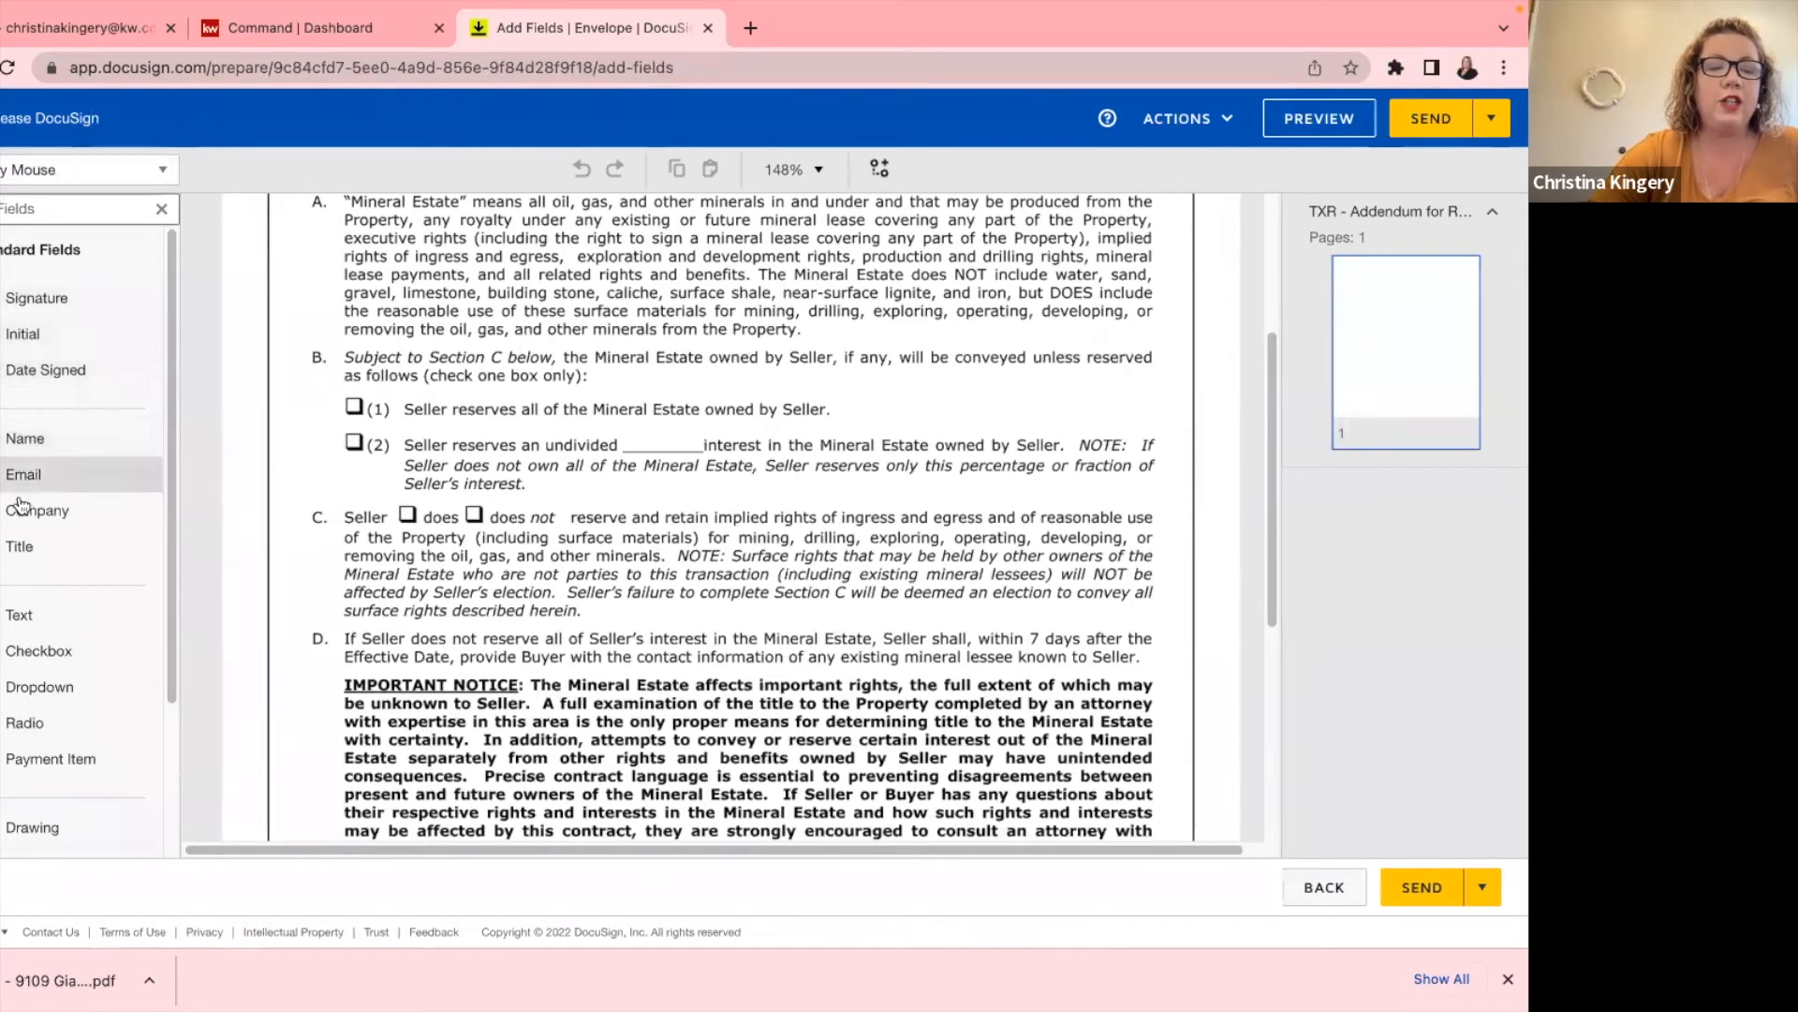
{"action": "left_click_drag", "start_coordinate": [42, 653], "coordinate": [349, 405]}
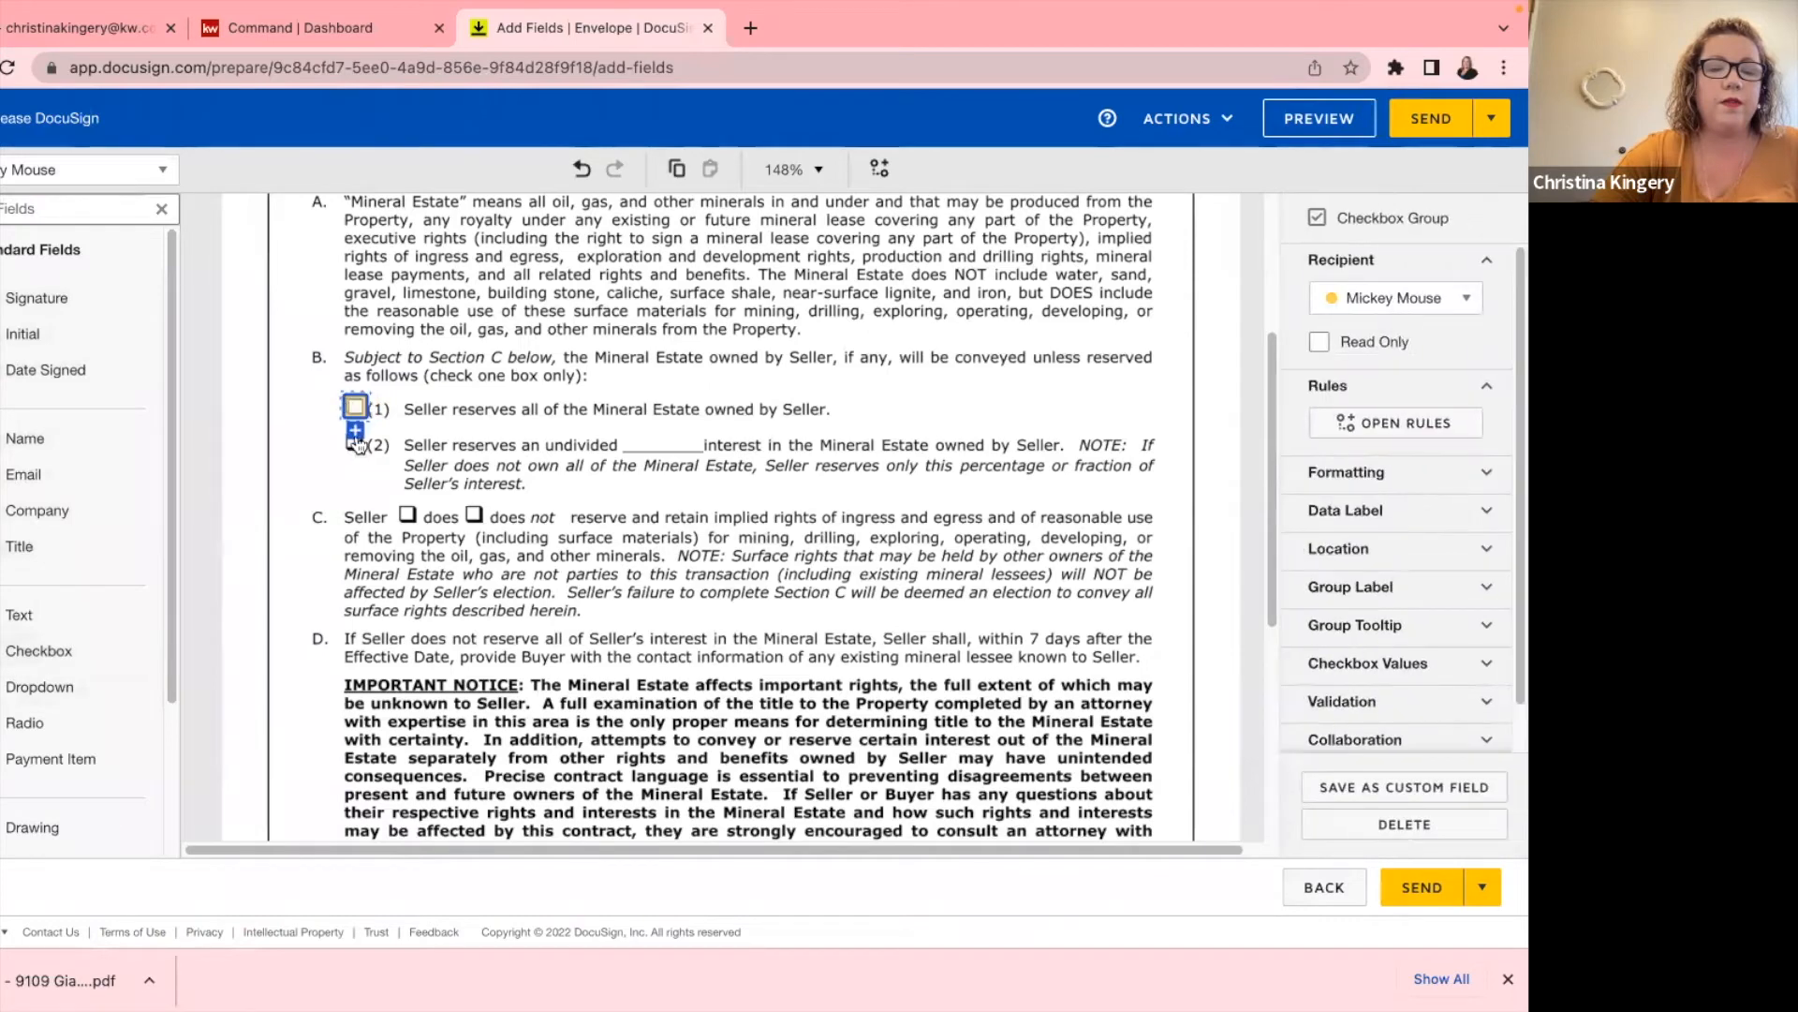
{"action": "left_click", "coordinate": [356, 408]}
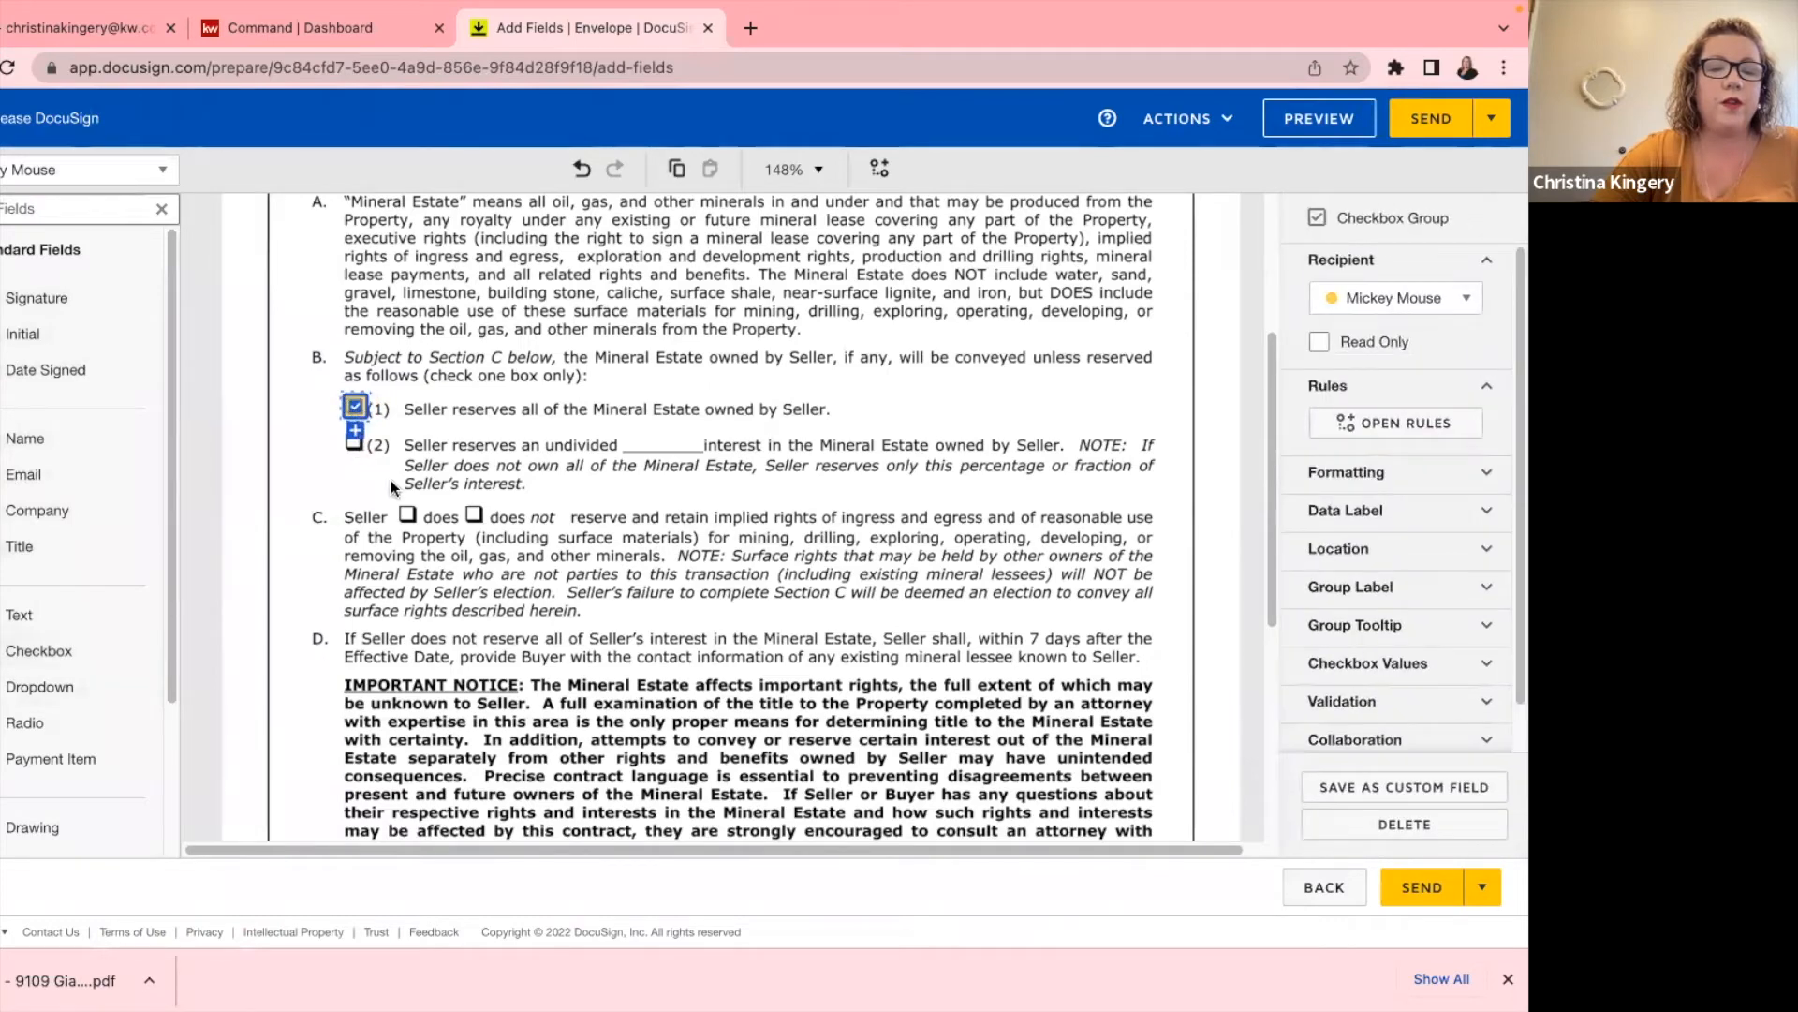
{"action": "left_click", "coordinate": [513, 463]}
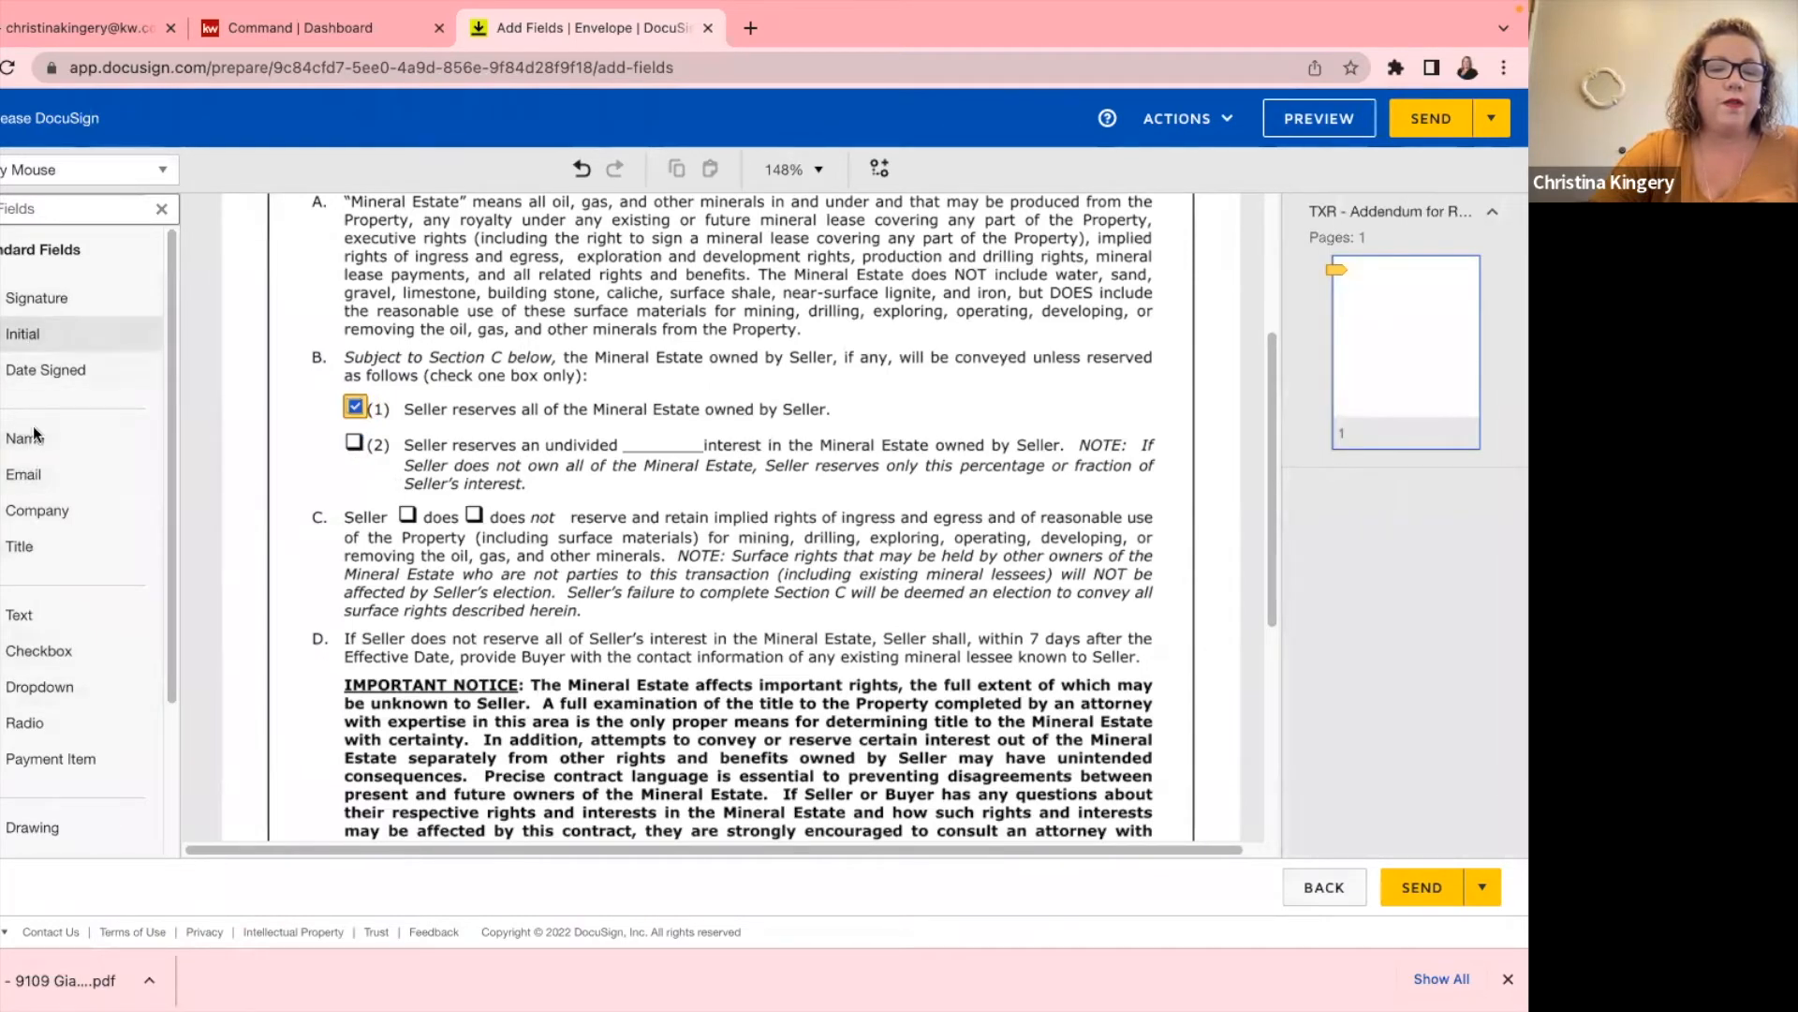
{"action": "left_click_drag", "start_coordinate": [74, 648], "coordinate": [473, 523]}
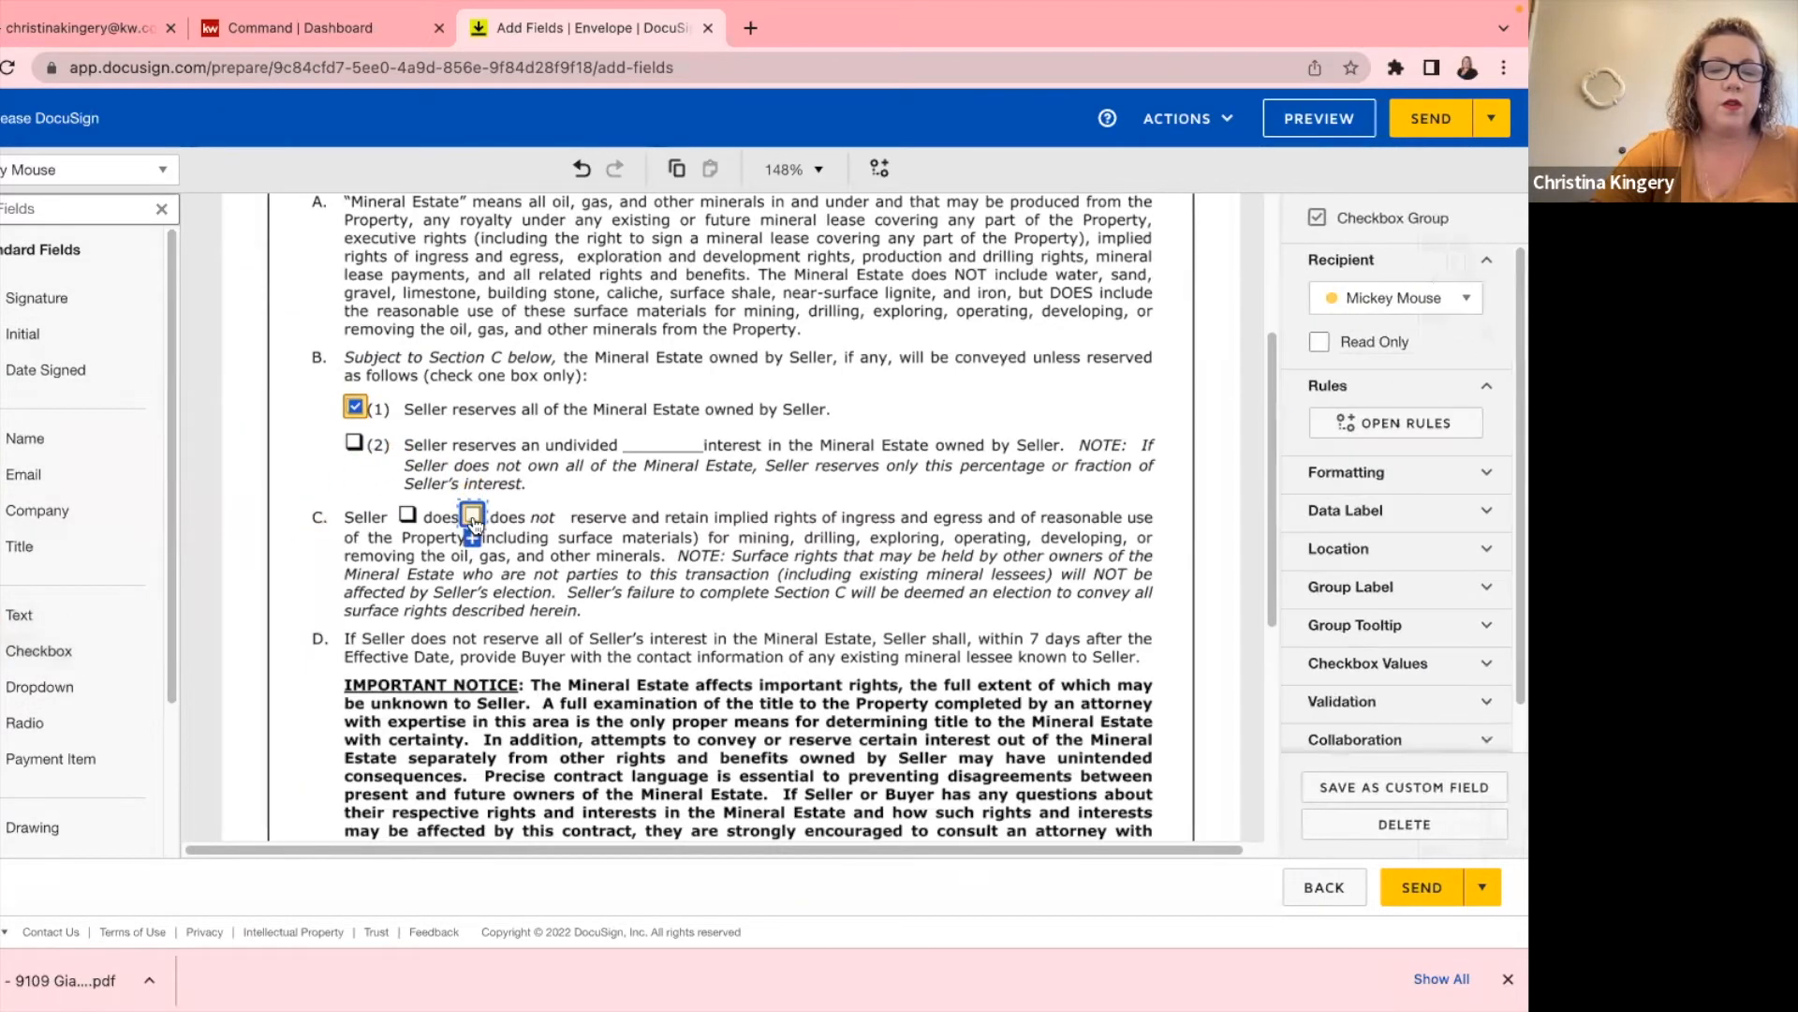
{"action": "left_click", "coordinate": [702, 485]}
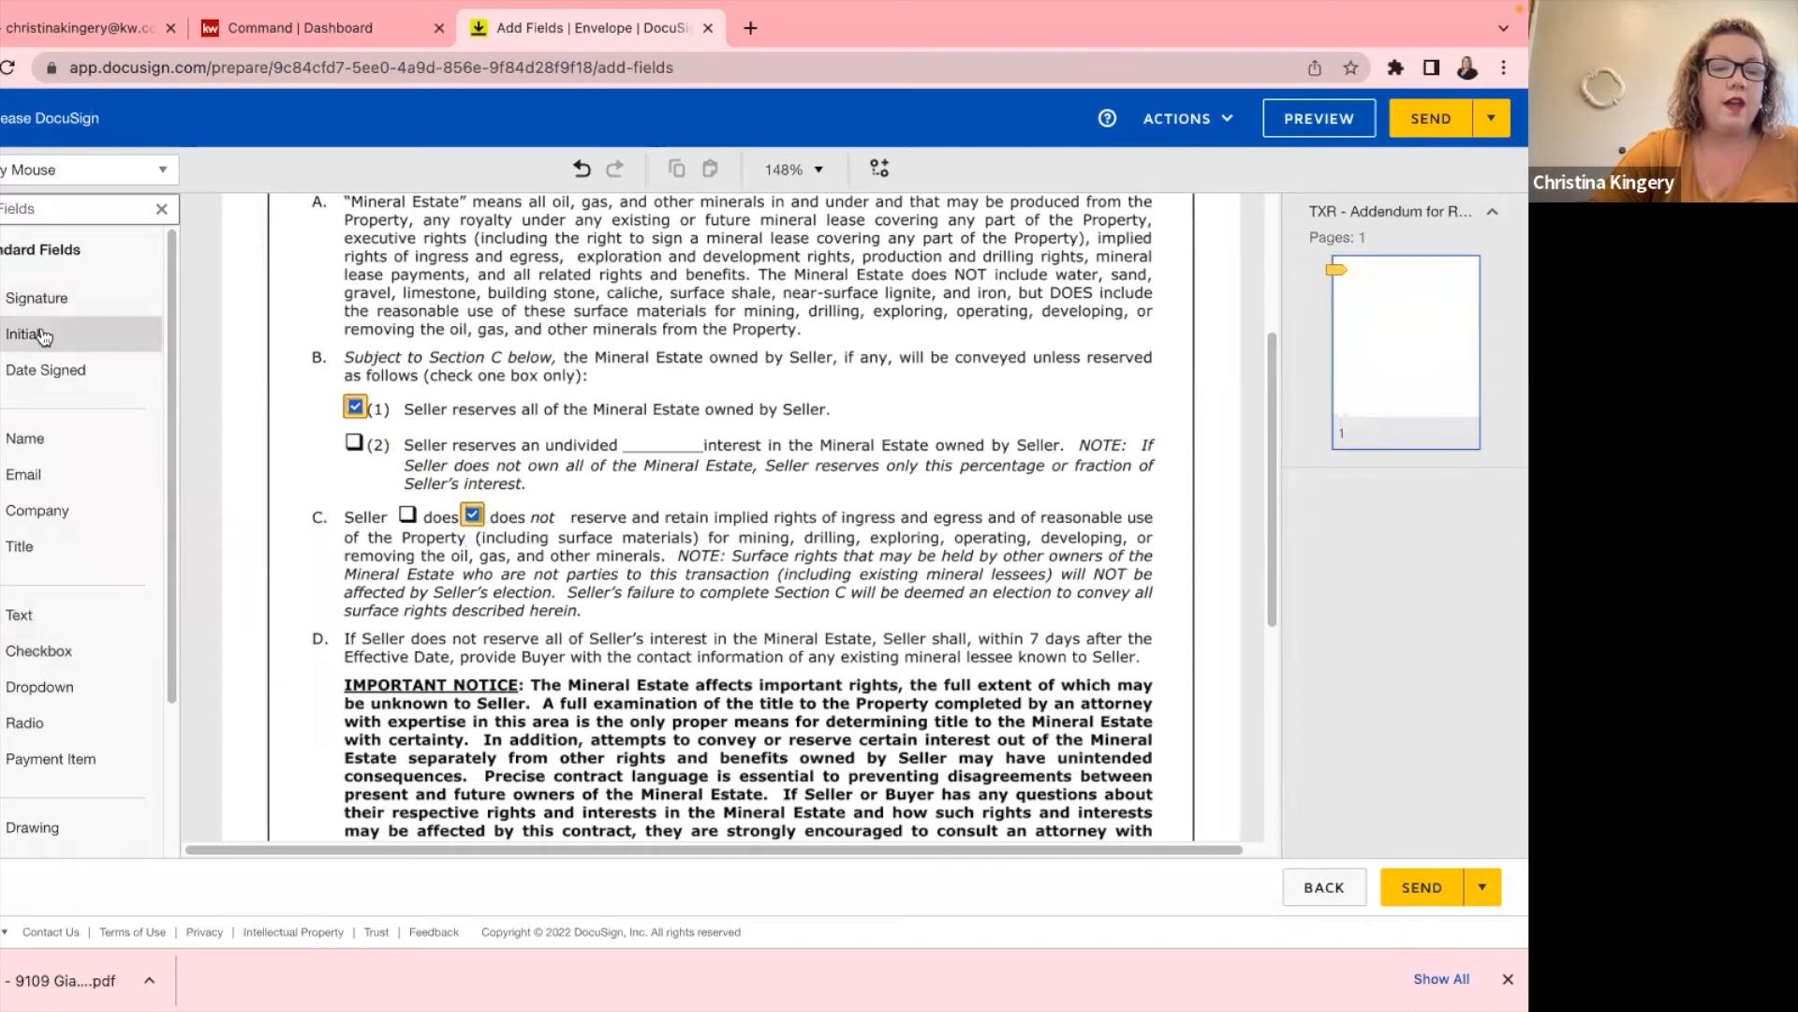
{"action": "left_click_drag", "start_coordinate": [111, 343], "coordinate": [283, 400]}
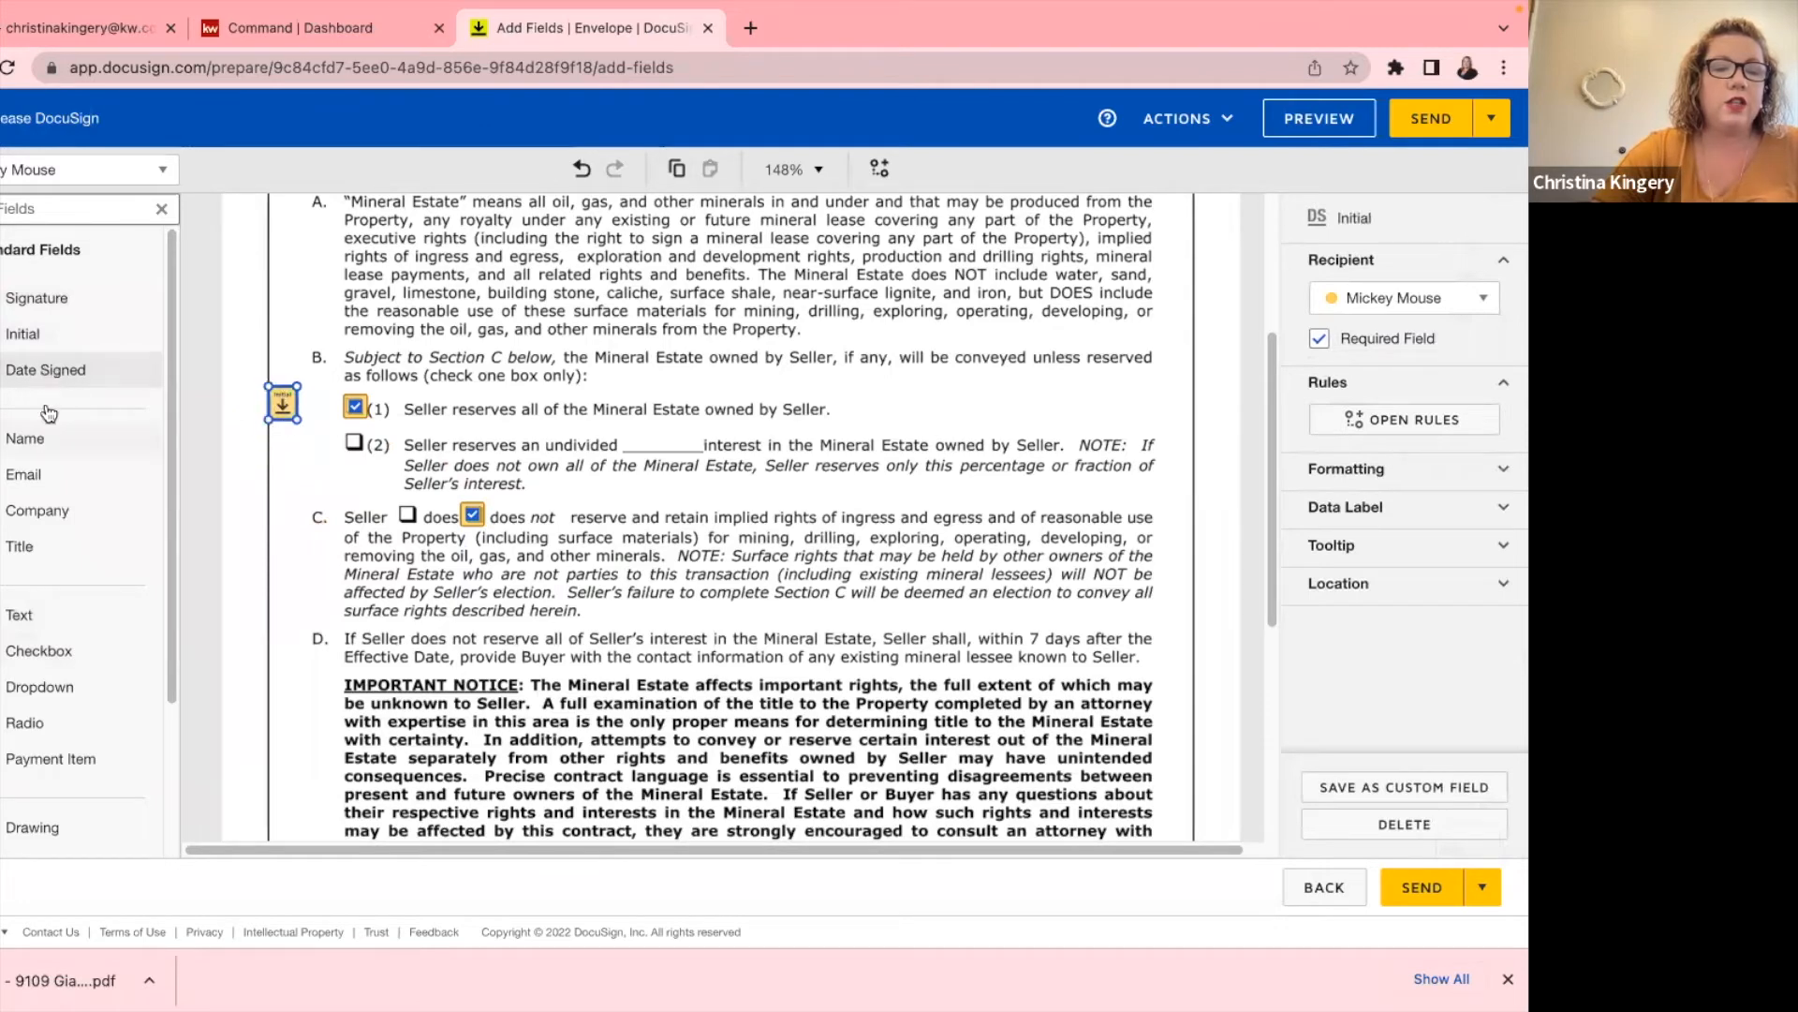
Add second-signer Initial fields beside option B(2) and section C.
{"action": "left_click", "coordinate": [56, 170]}
{"action": "left_click", "coordinate": [52, 243]}
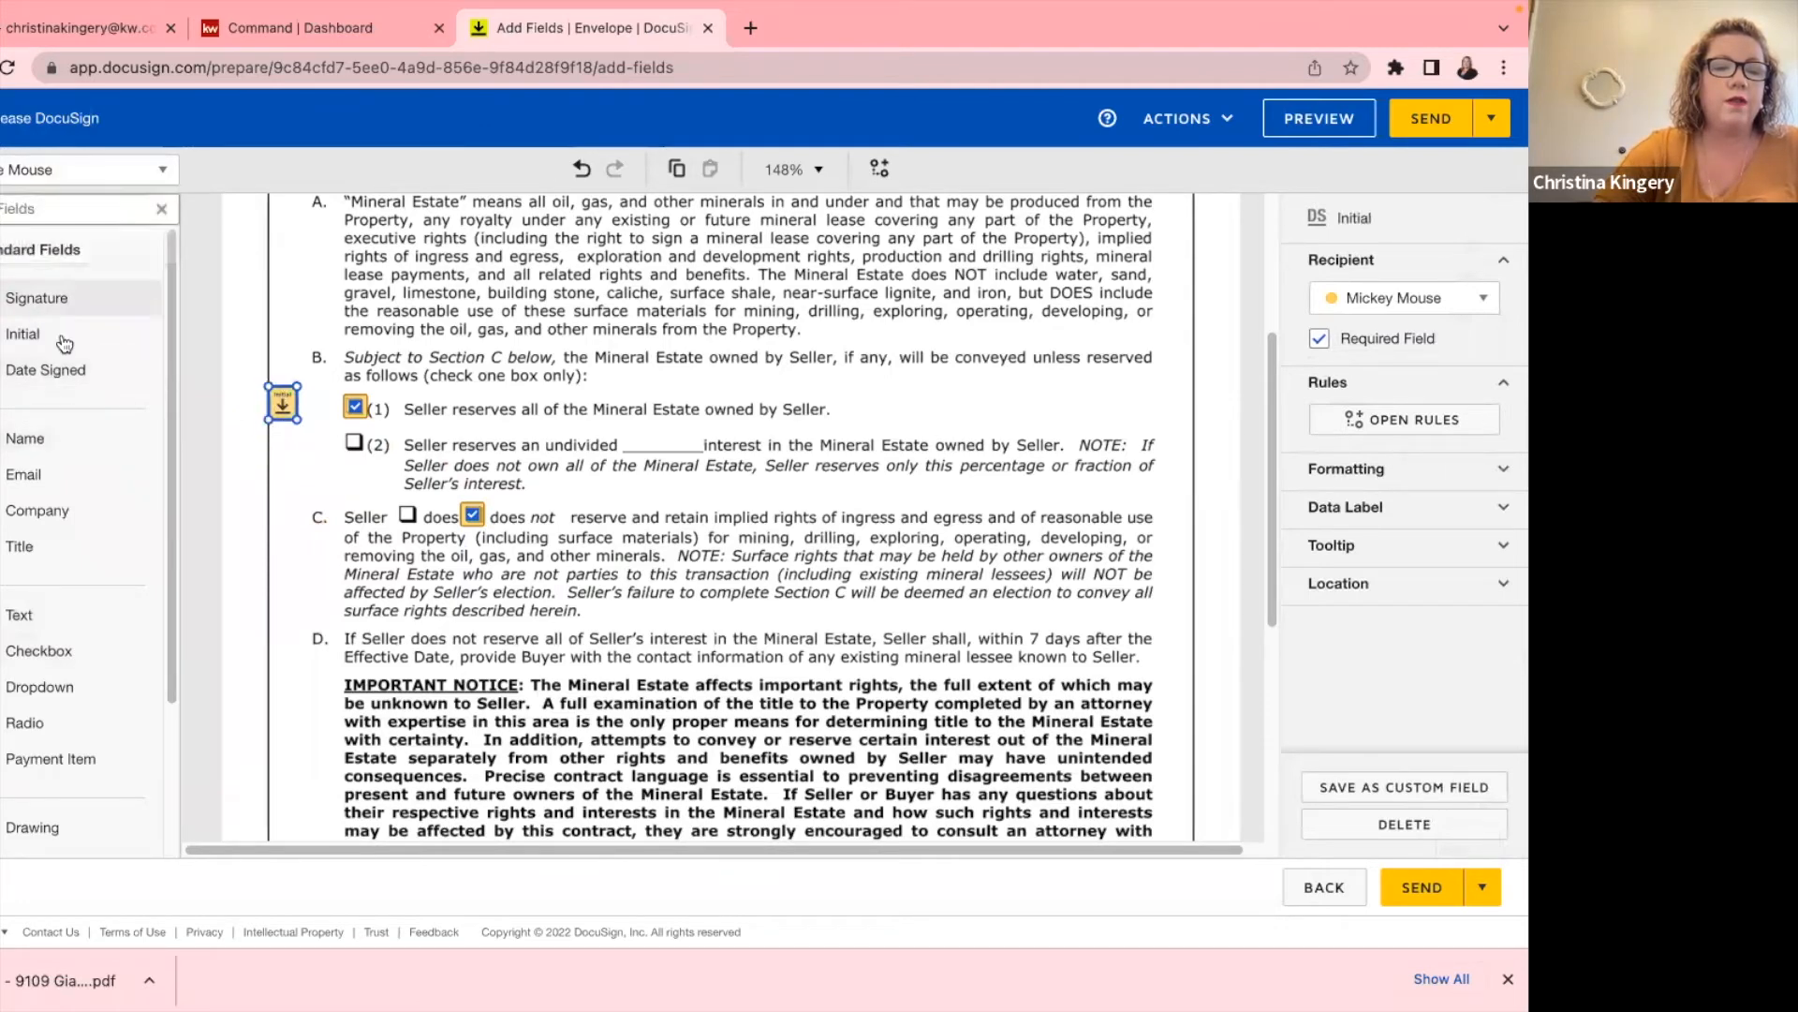
{"action": "left_click_drag", "start_coordinate": [42, 337], "coordinate": [271, 437]}
{"action": "left_click_drag", "start_coordinate": [28, 334], "coordinate": [271, 534]}
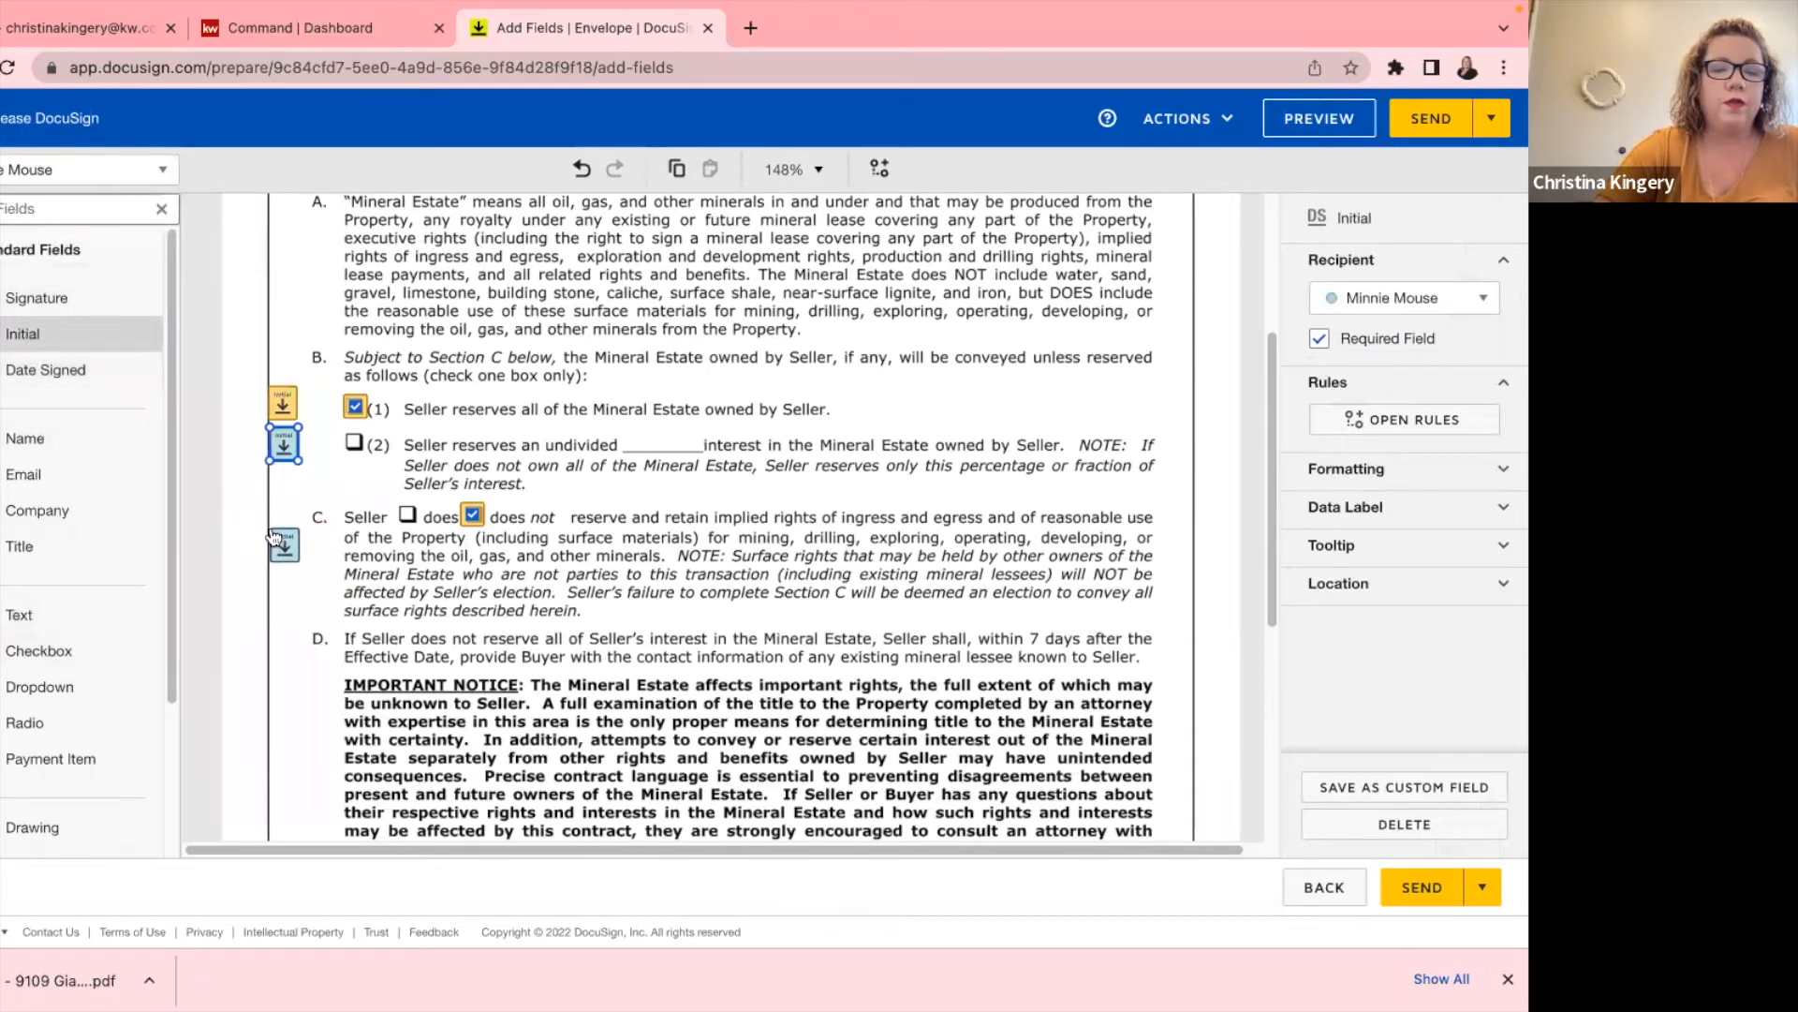
Add a first-signer Initial beside section C and send the addendum.
{"action": "left_click", "coordinate": [103, 170]}
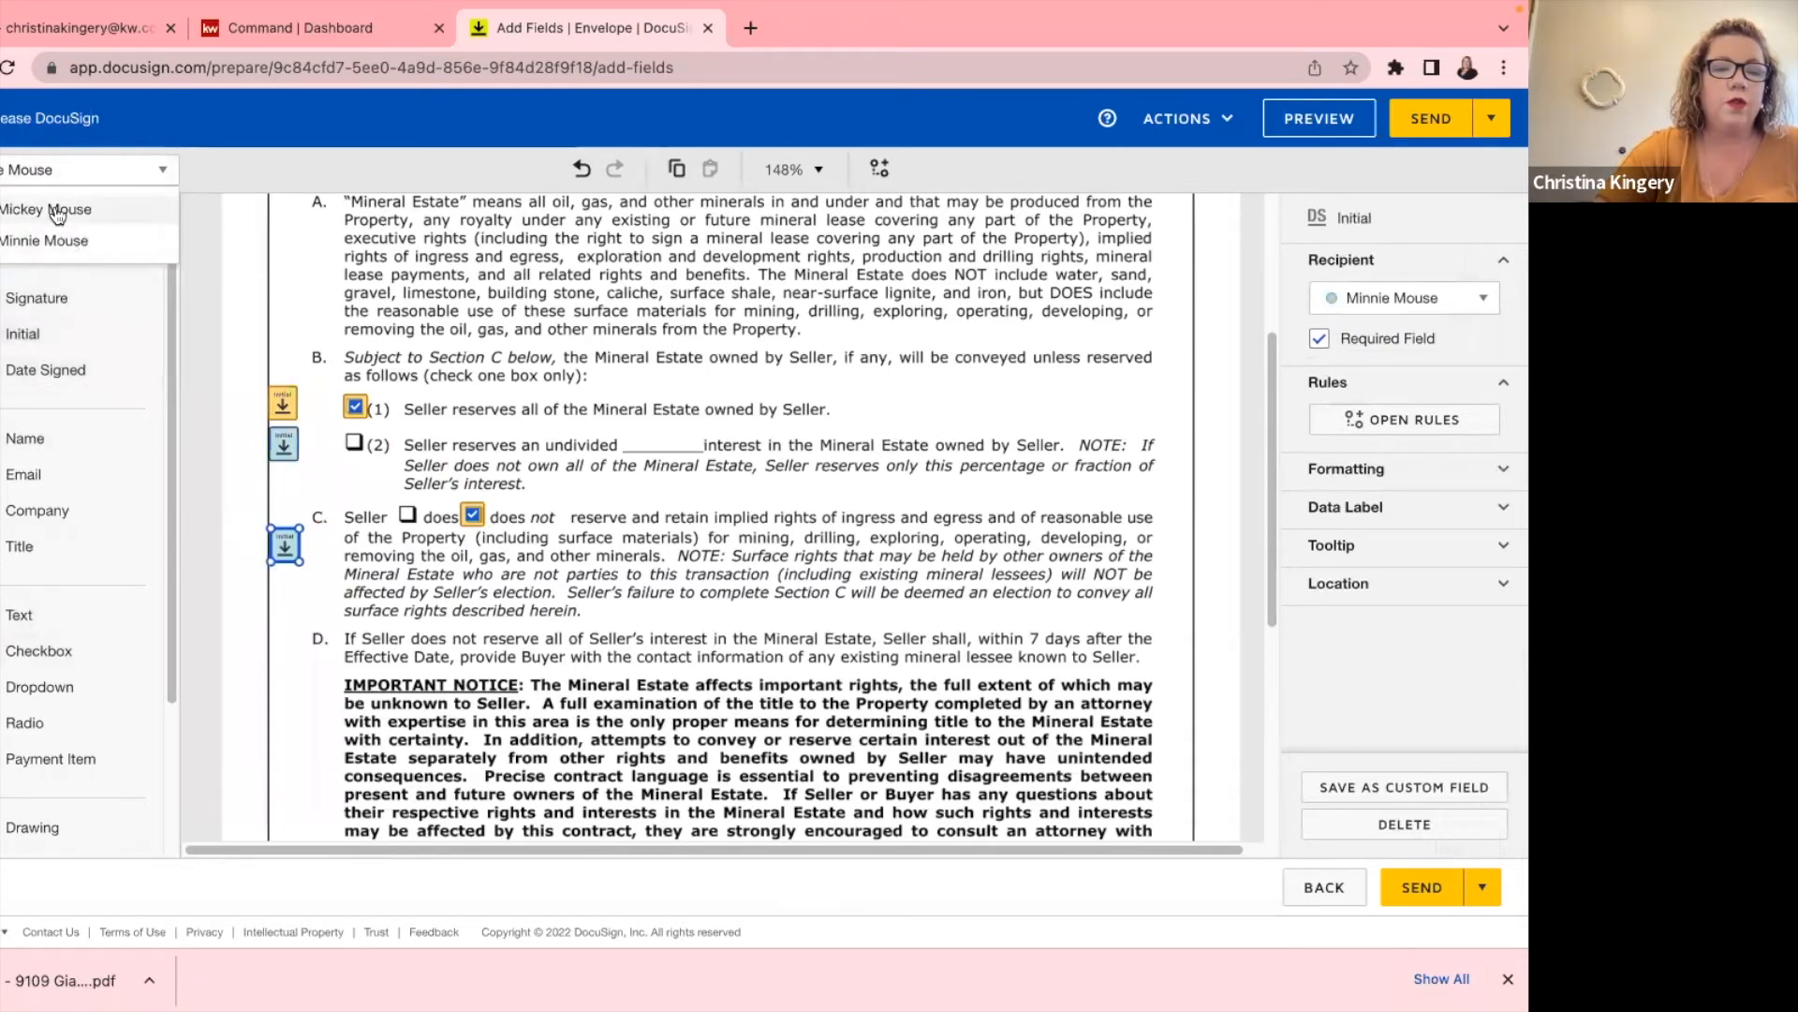
{"action": "left_click", "coordinate": [62, 208]}
{"action": "mouse_move", "coordinate": [28, 334]}
{"action": "left_mouse_down"}
{"action": "mouse_move", "coordinate": [75, 345]}
{"action": "mouse_move", "coordinate": [274, 498]}
{"action": "left_mouse_up"}
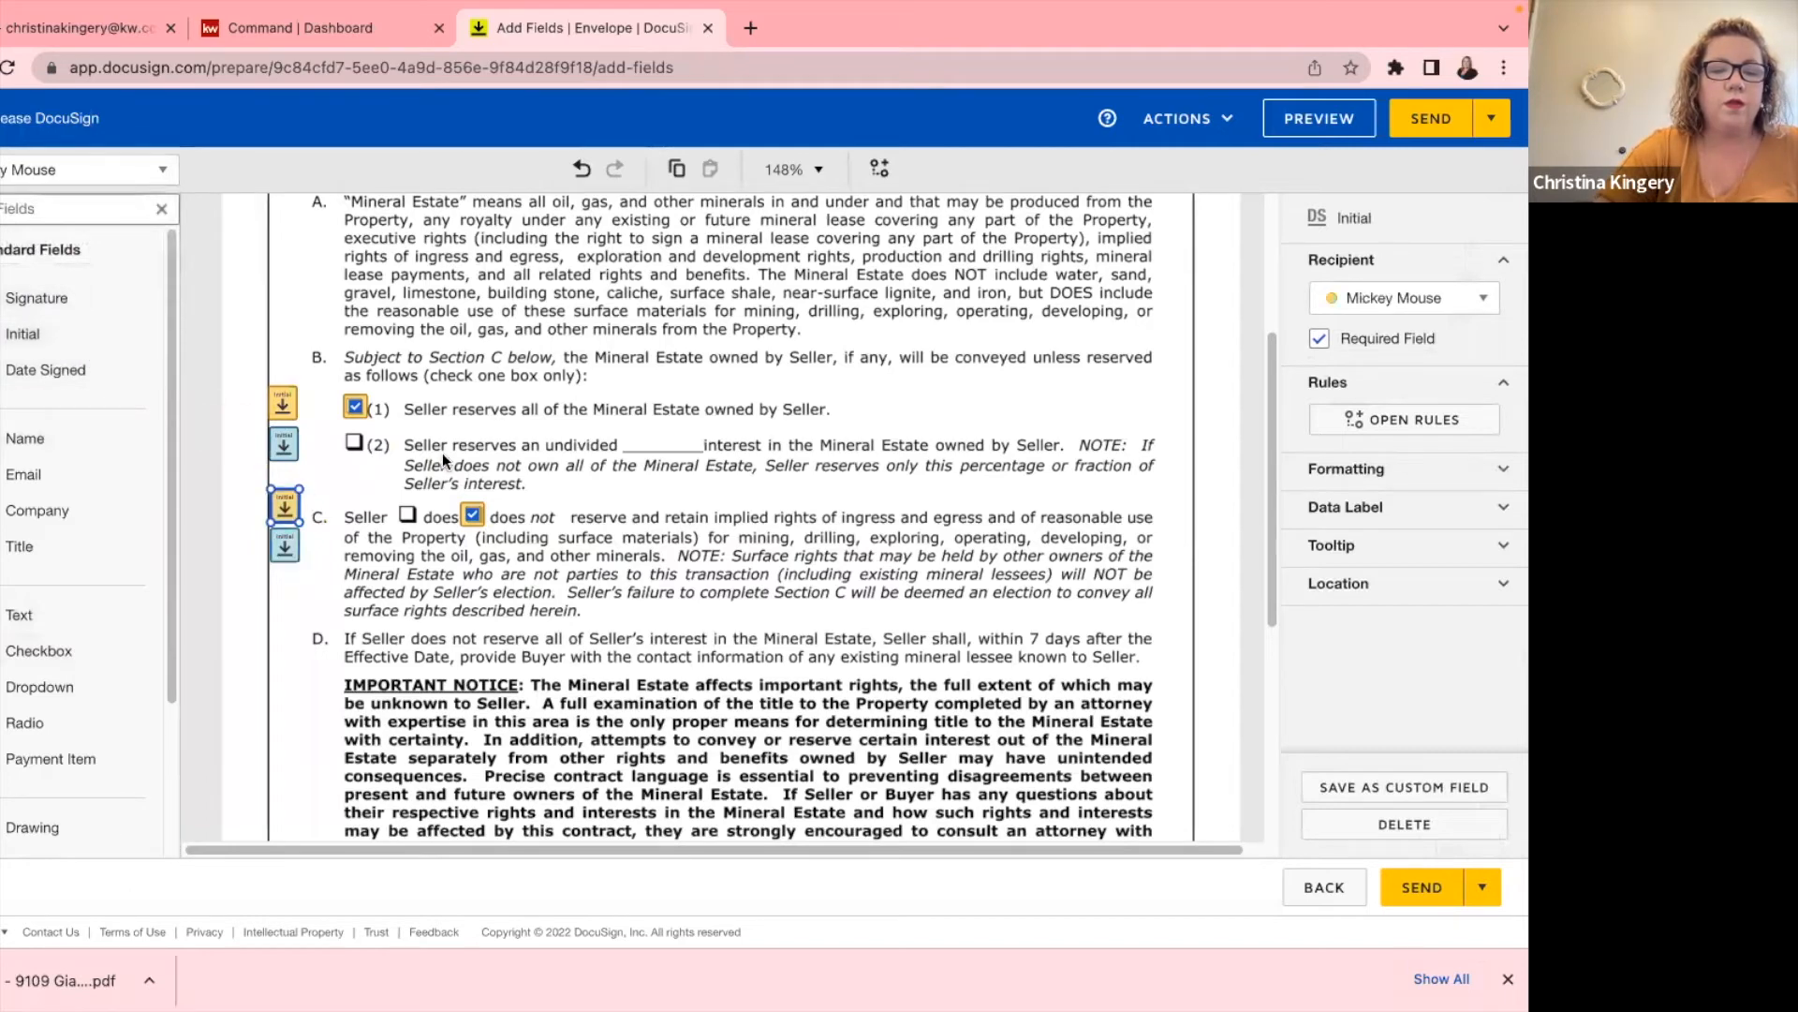
{"action": "scroll", "coordinate": [444, 448], "scroll_direction": "down", "scroll_amount": 5}
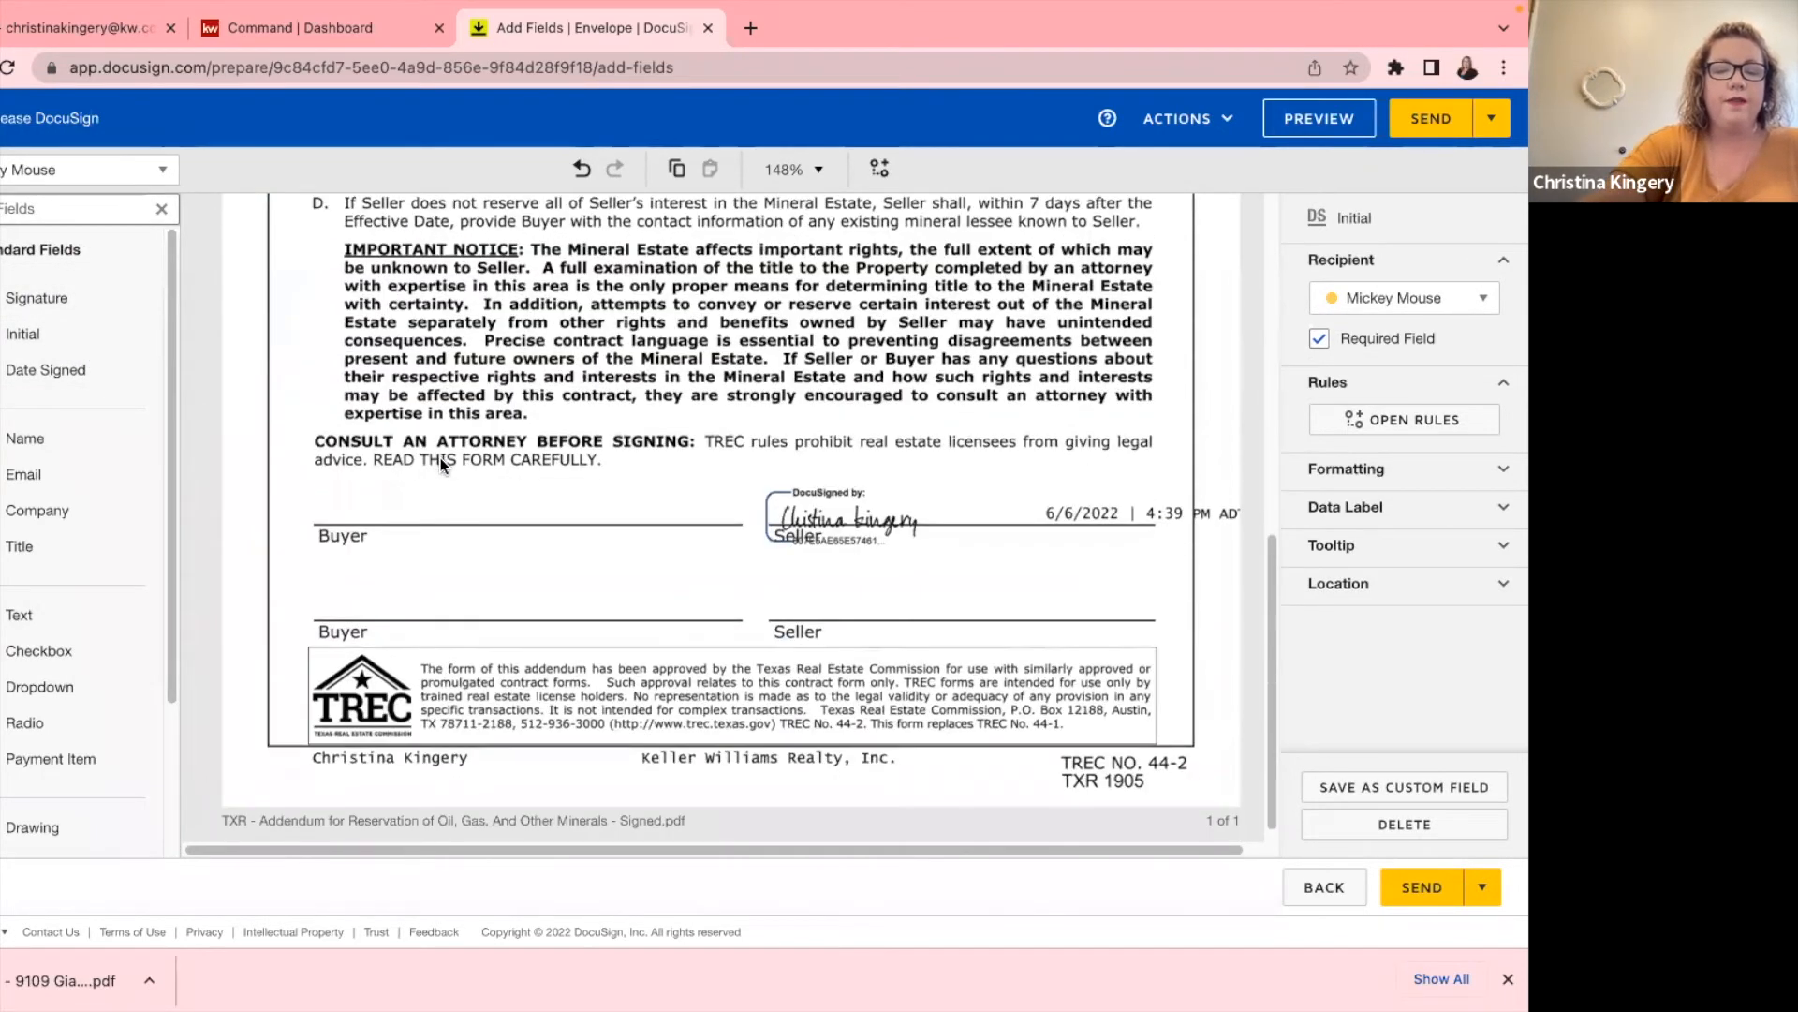
{"action": "scroll", "coordinate": [440, 457], "scroll_direction": "up", "scroll_amount": 10}
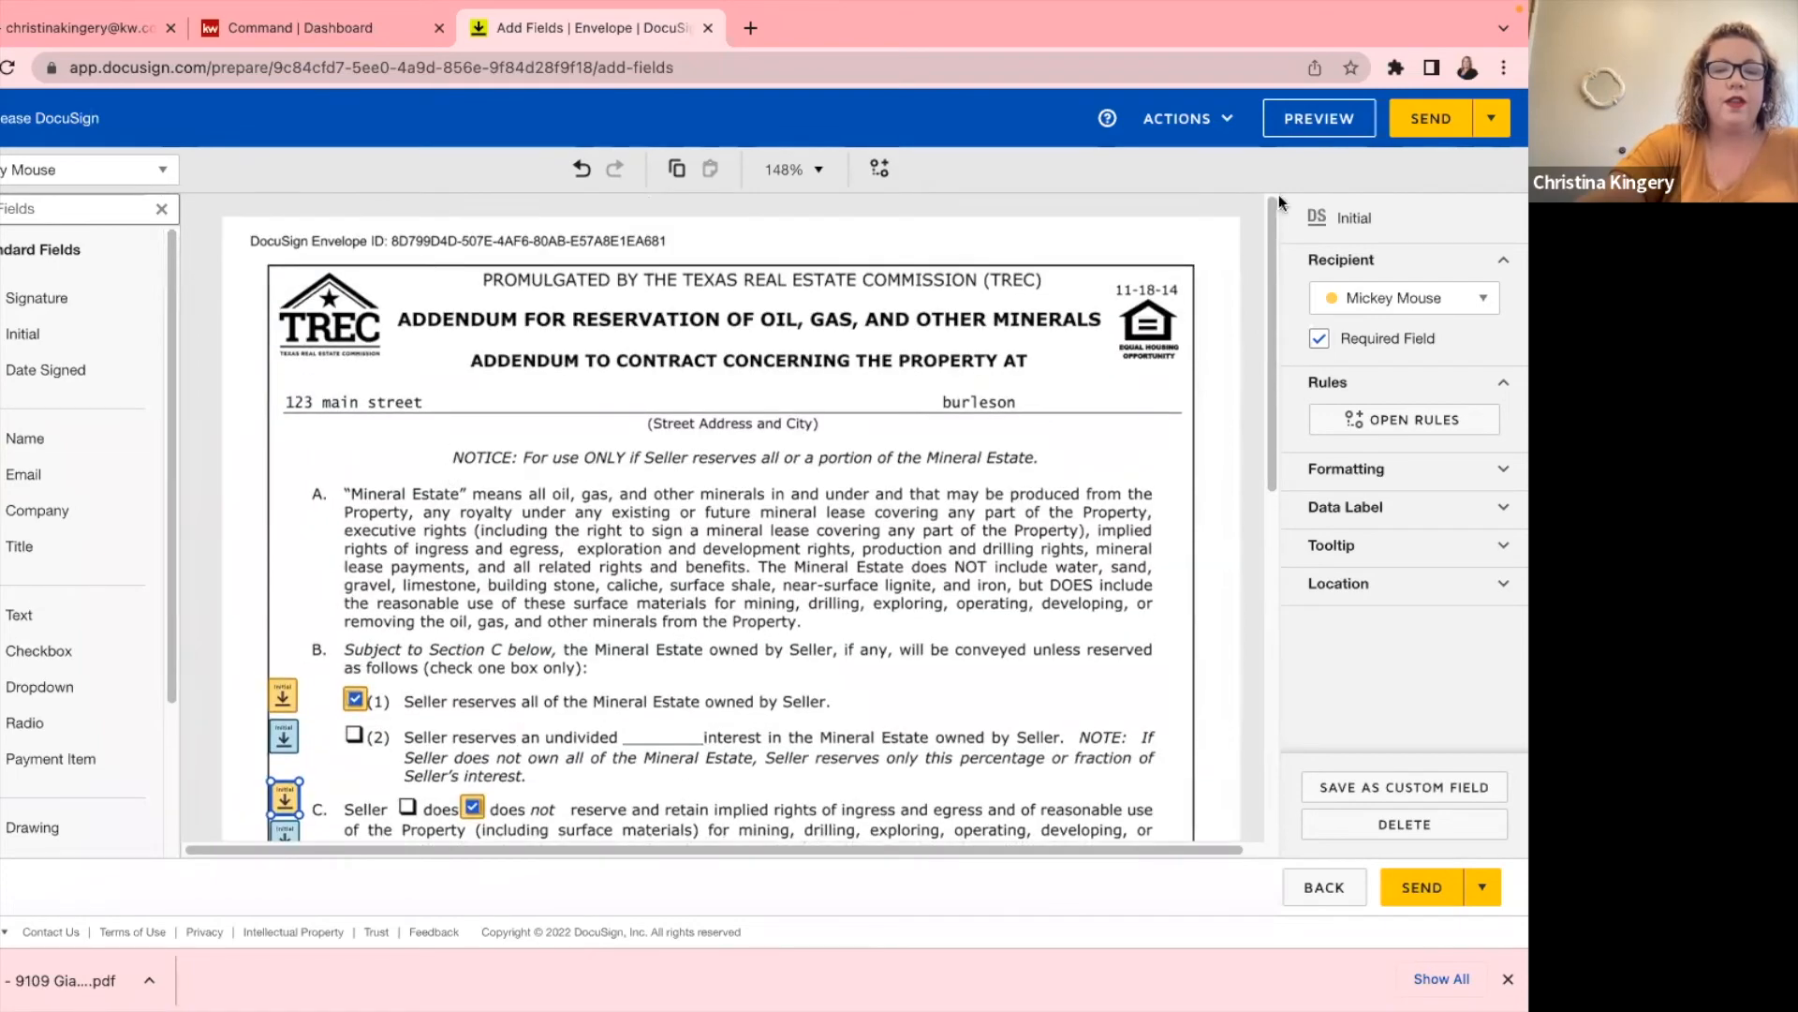
{"action": "left_click", "coordinate": [1416, 128]}
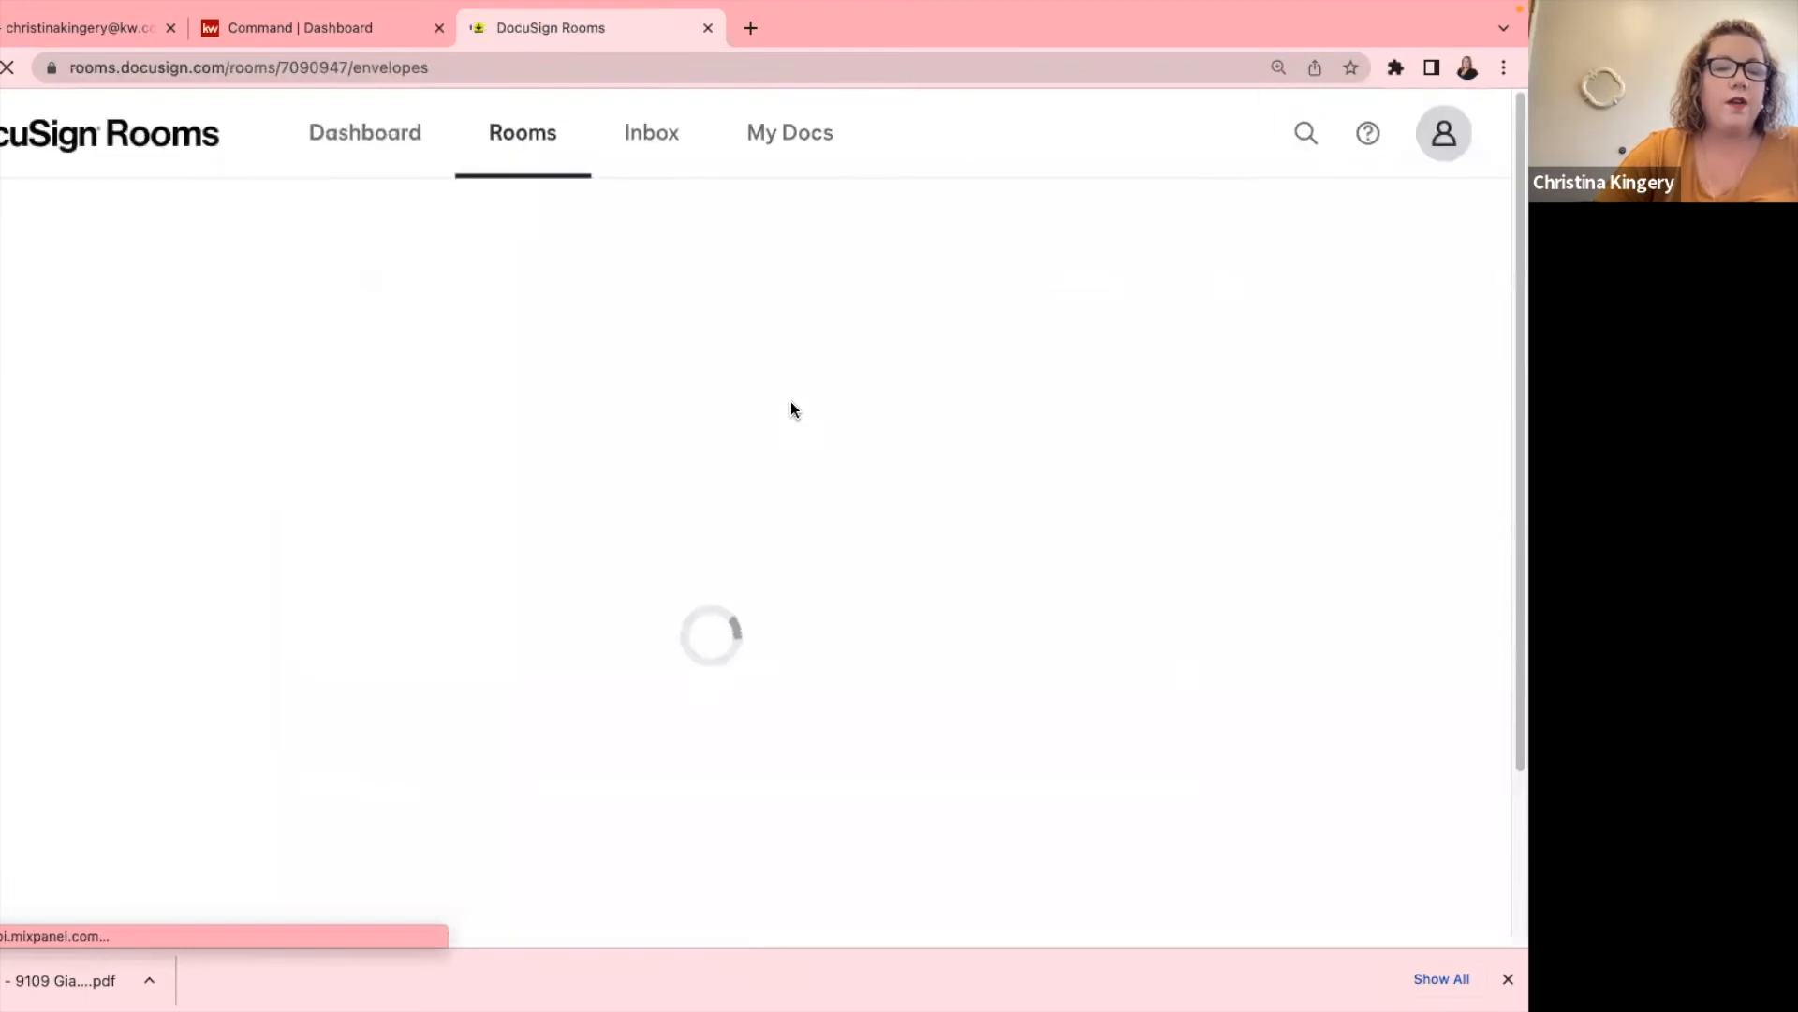
Open the 'Please DocuSign' email in the Gmail inbox and start reviewing the addendum.
{"action": "left_click", "coordinate": [87, 27]}
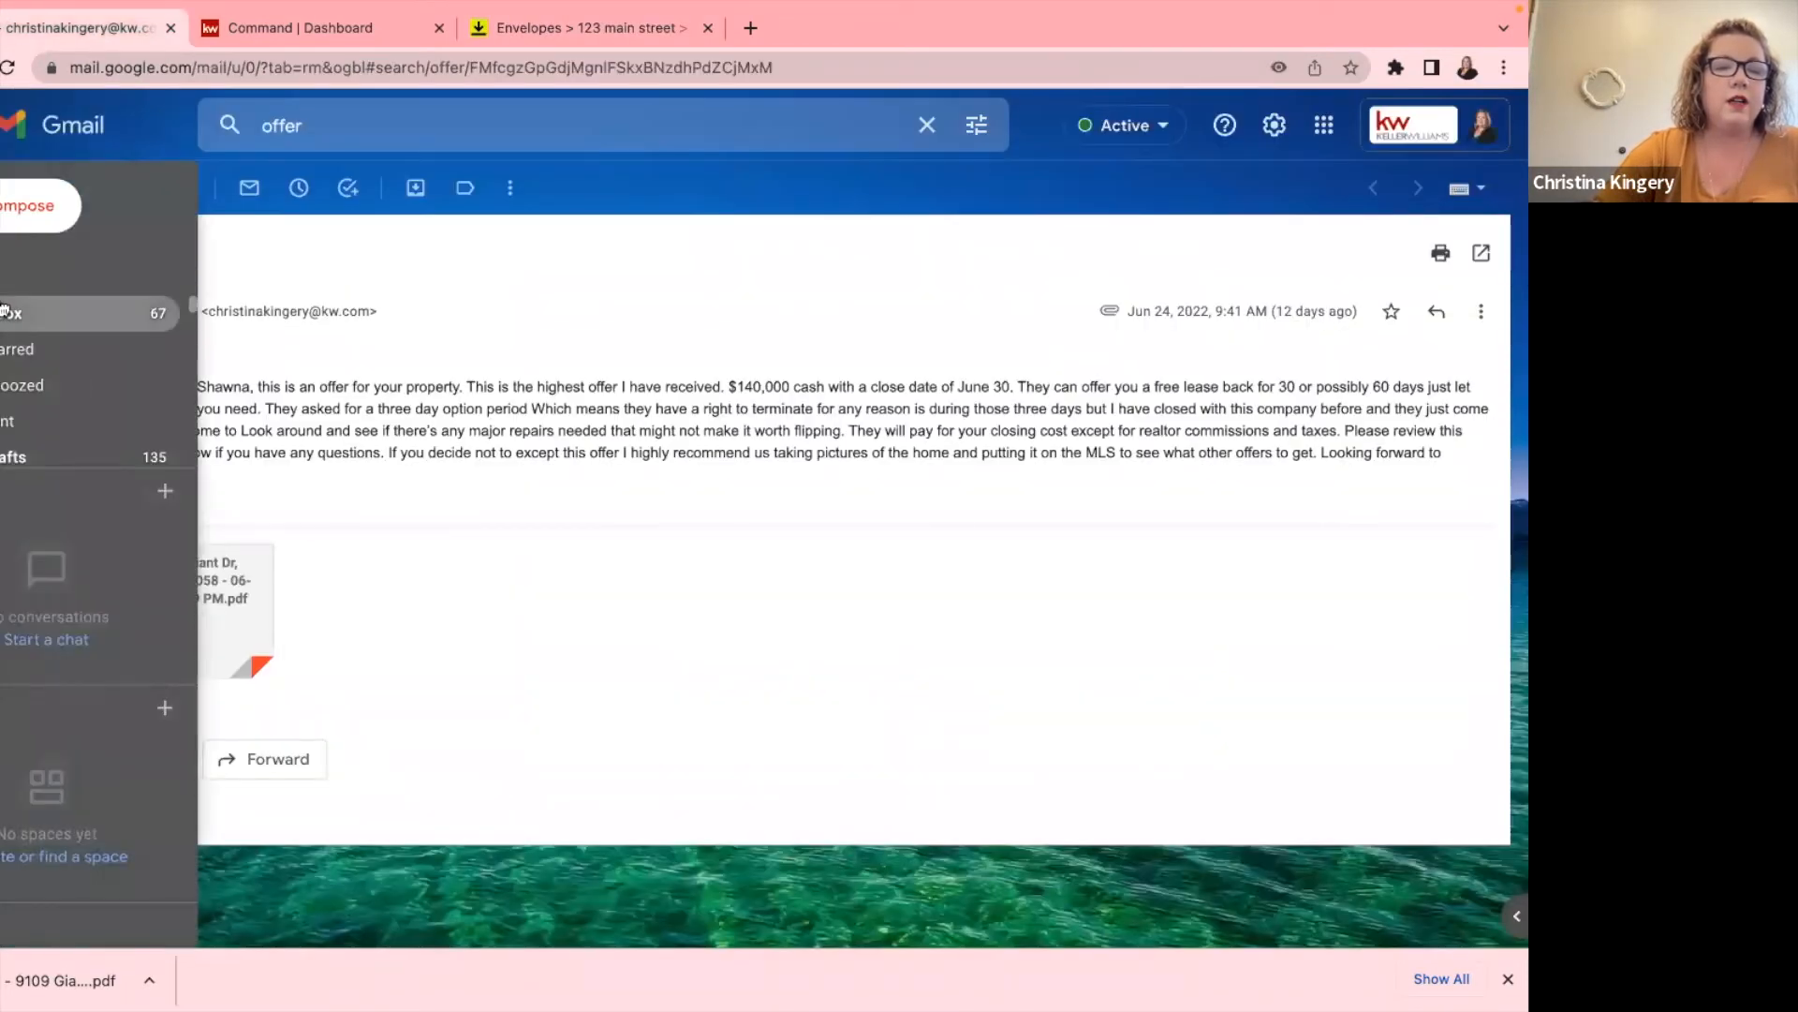
{"action": "left_click", "coordinate": [169, 304]}
{"action": "left_click", "coordinate": [397, 295]}
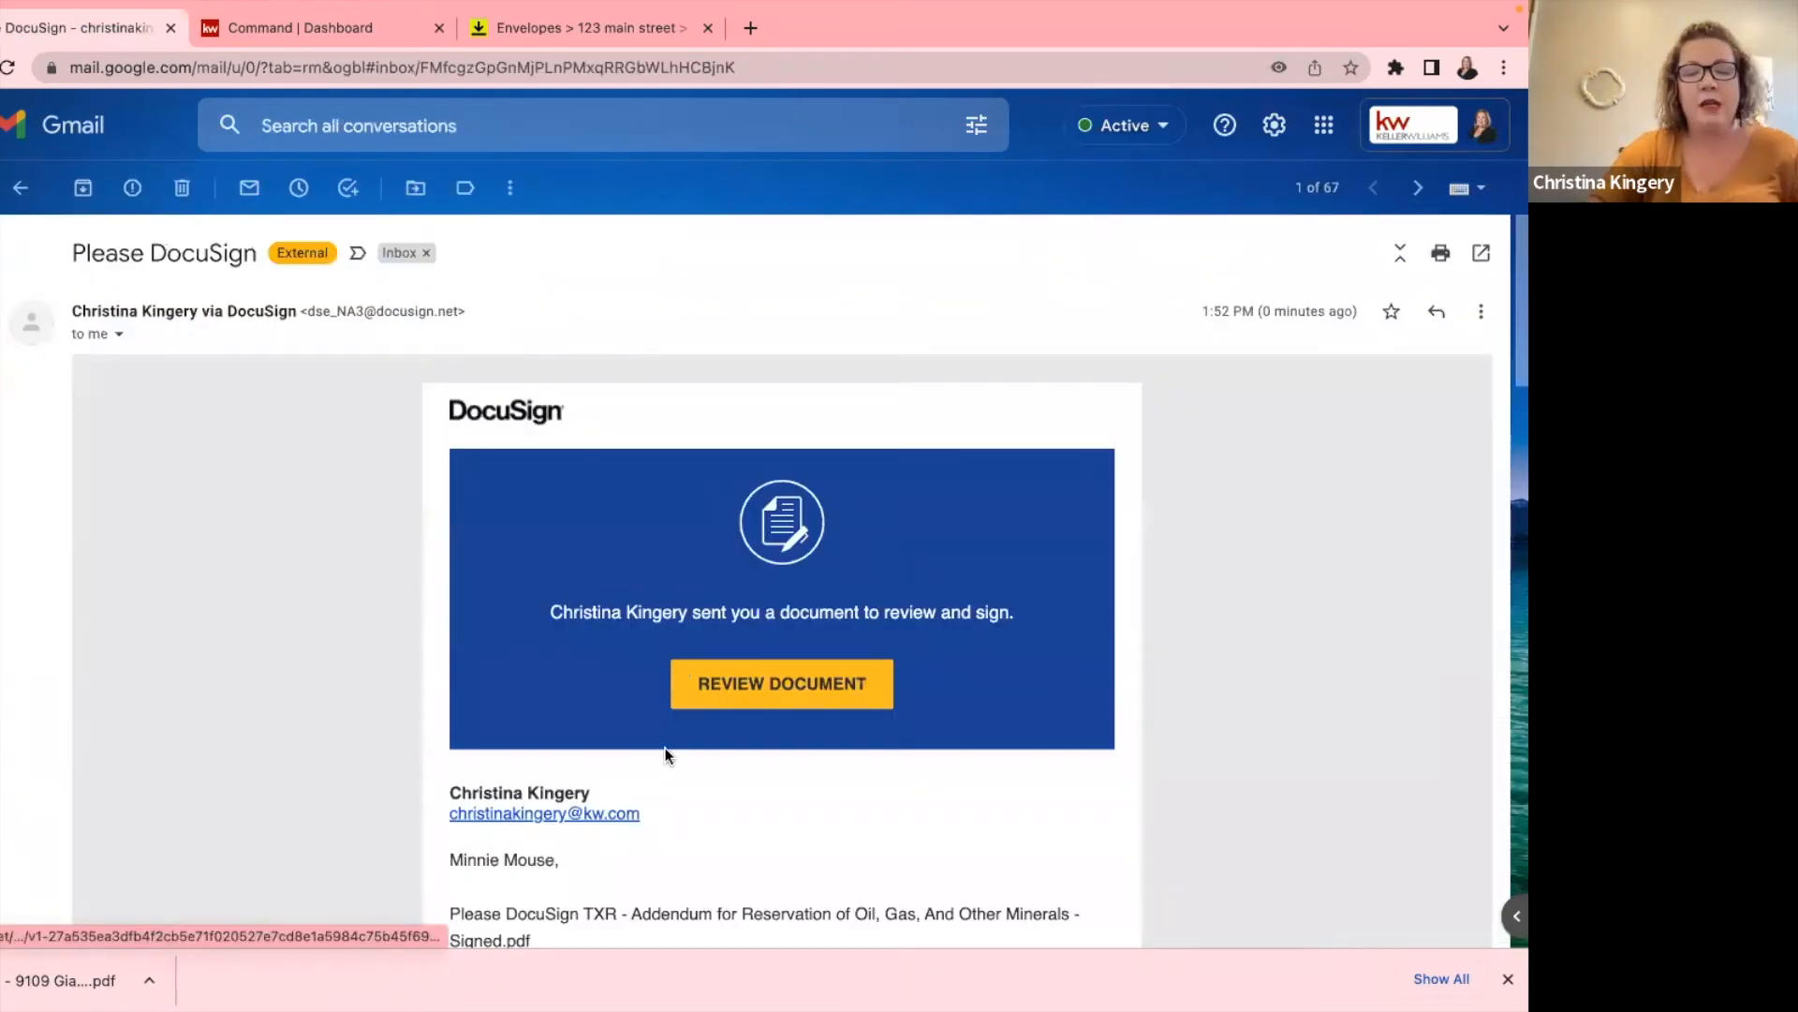
{"action": "left_click", "coordinate": [683, 677]}
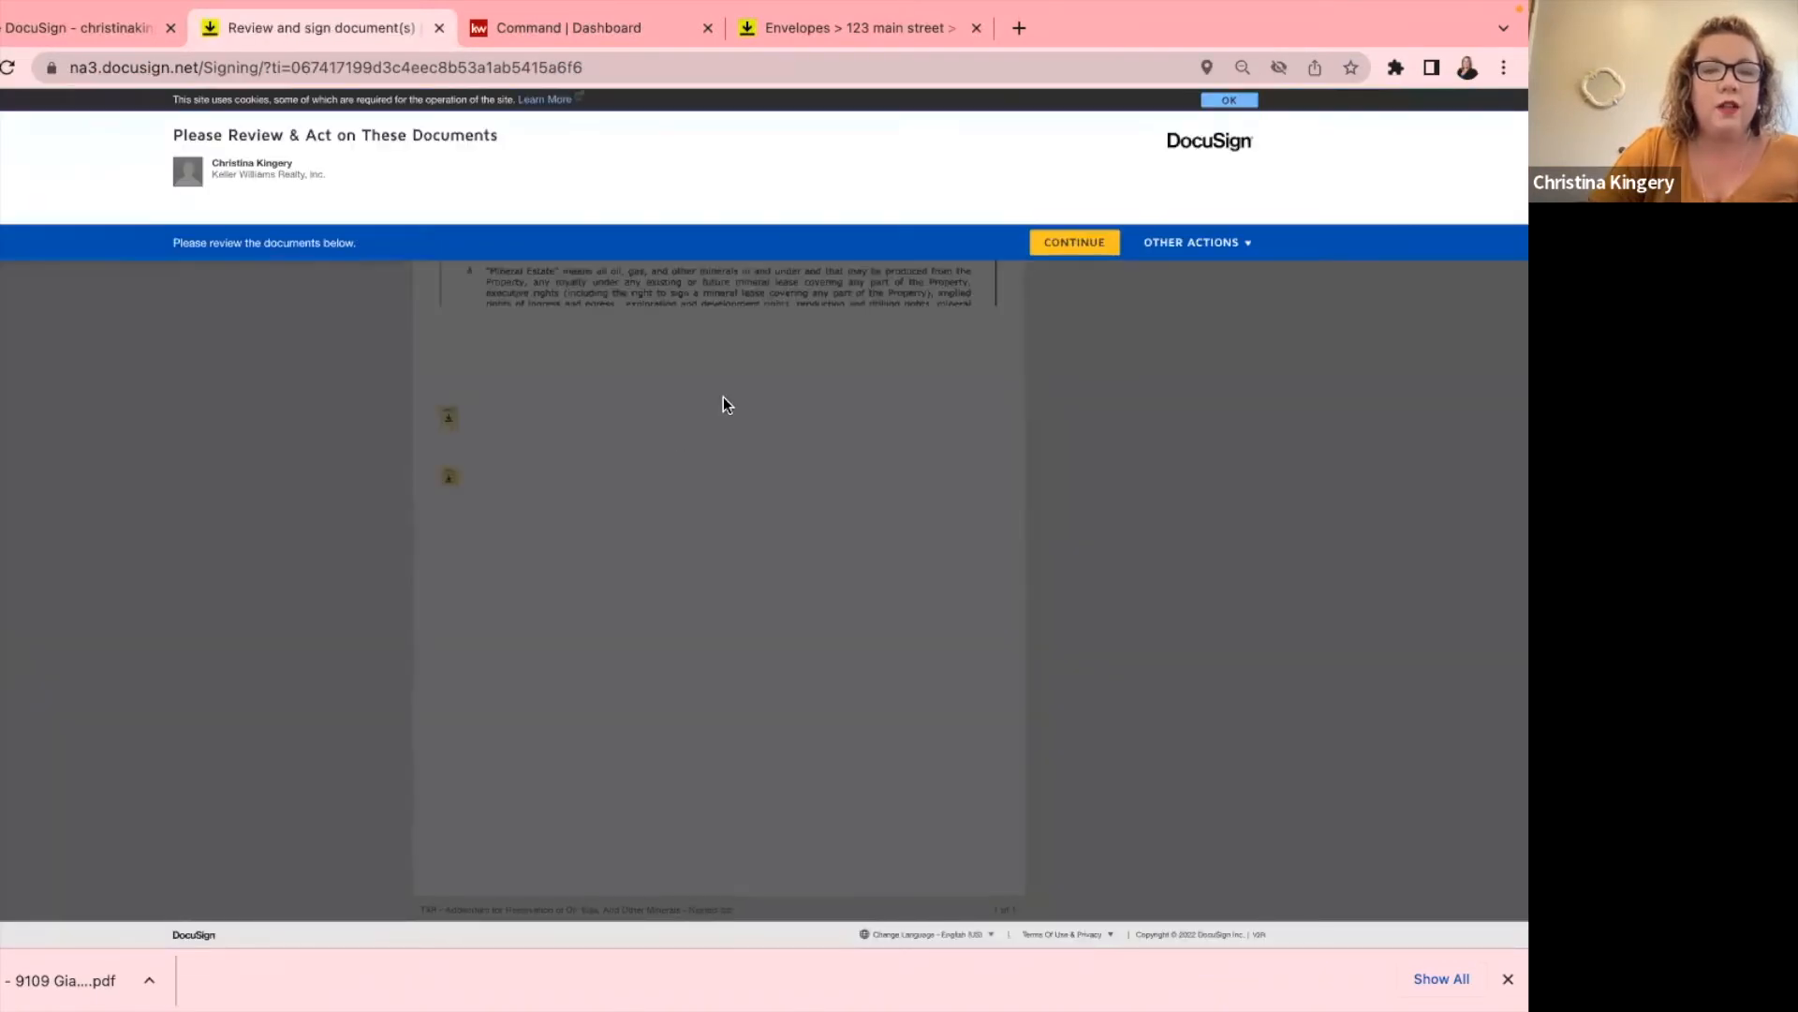
Initial the option (2) and section C fields with saved initials, finish, and decline logging in.
{"action": "left_click", "coordinate": [1073, 243]}
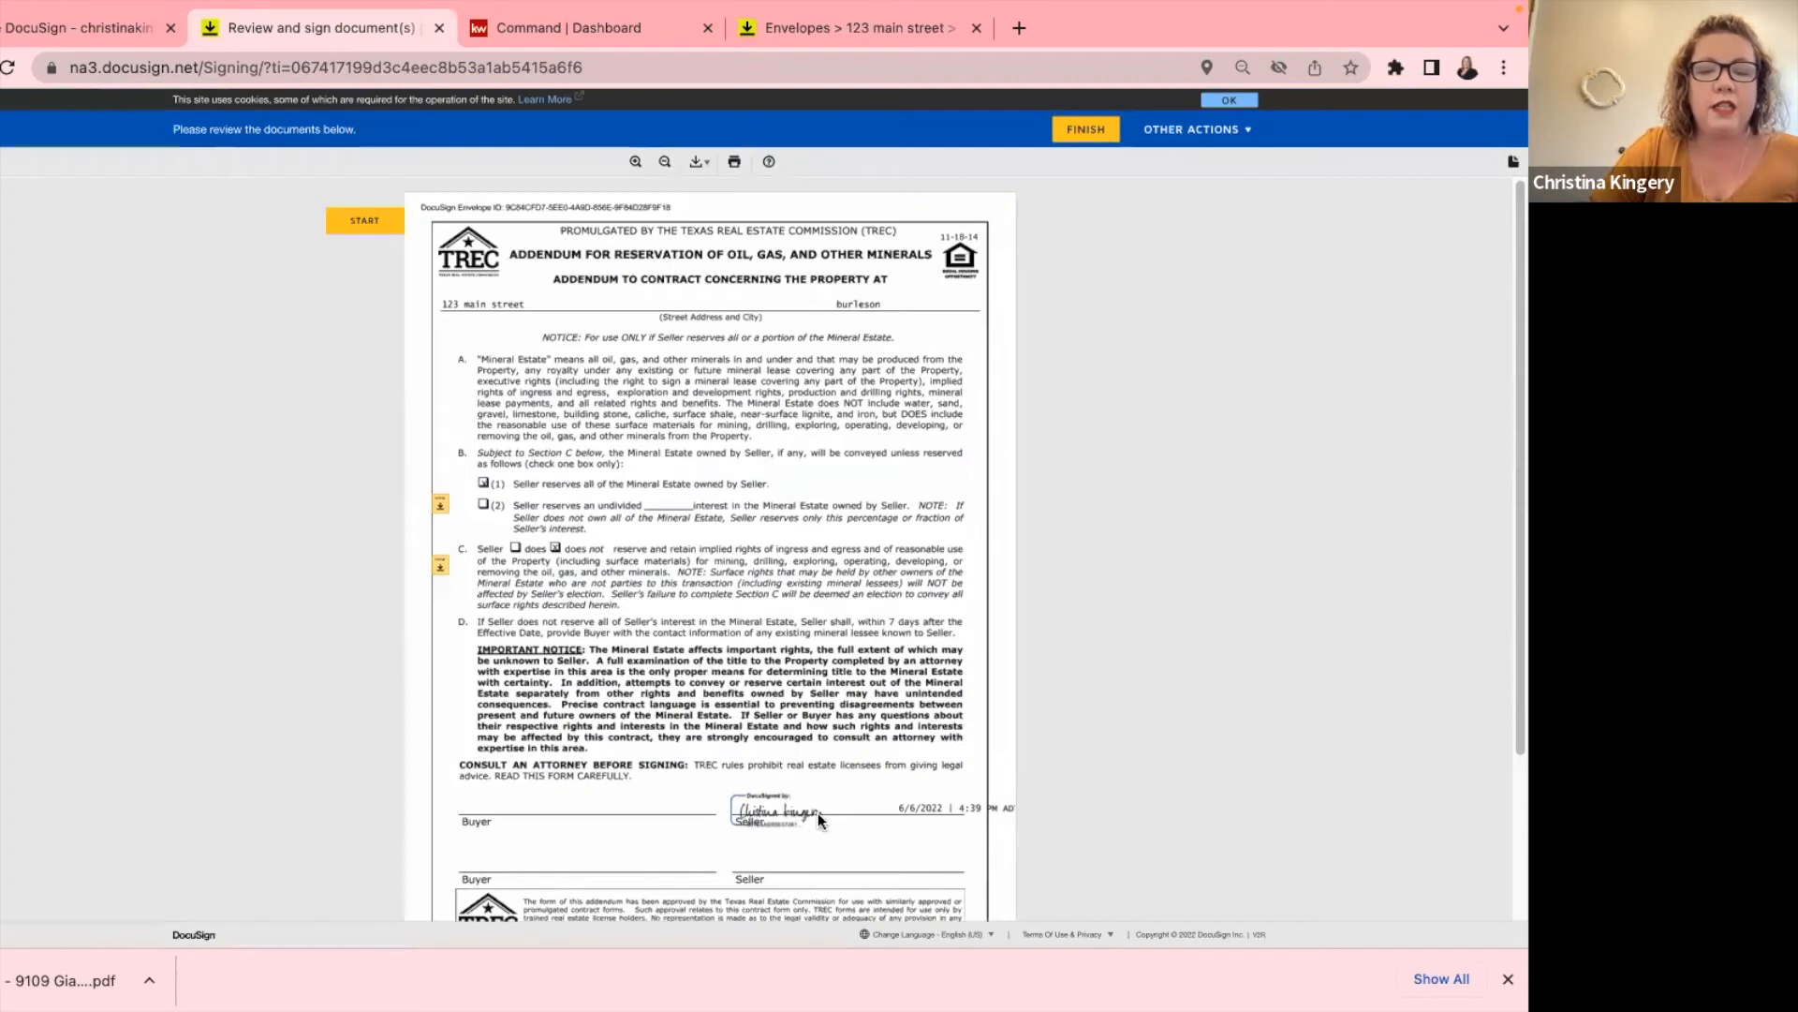
{"action": "left_click", "coordinate": [440, 506]}
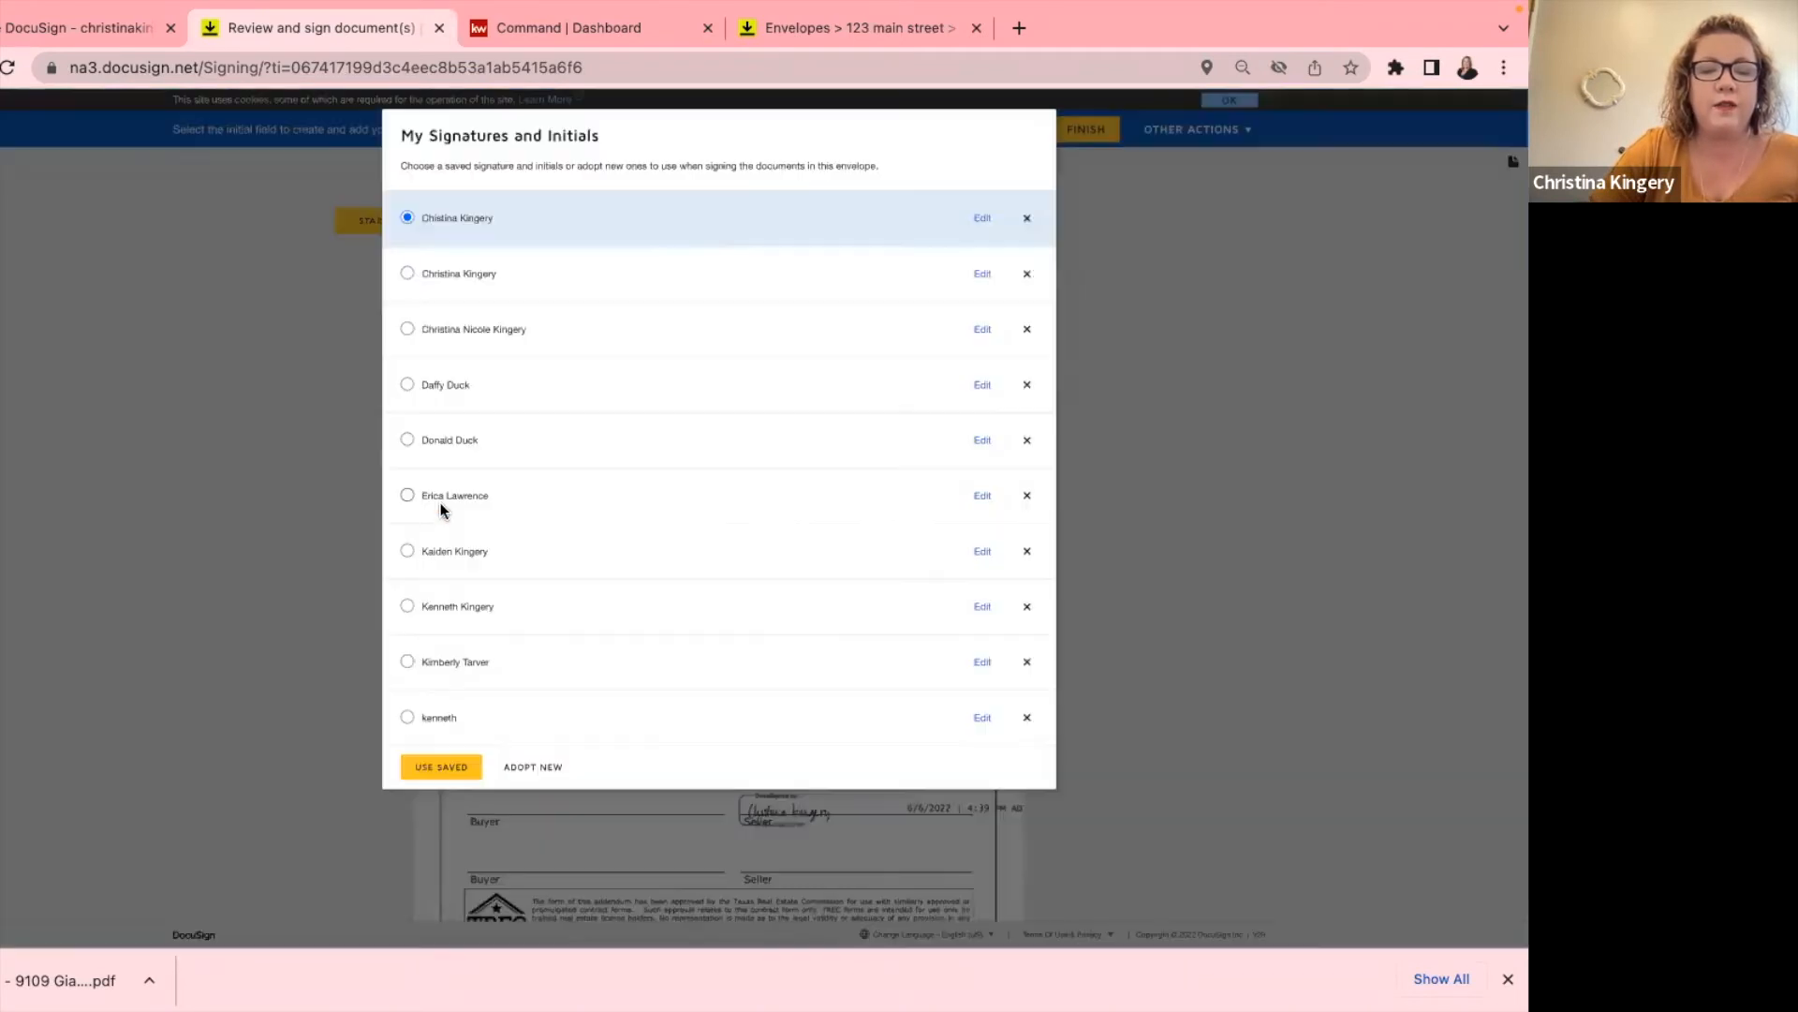
{"action": "left_click", "coordinate": [407, 273]}
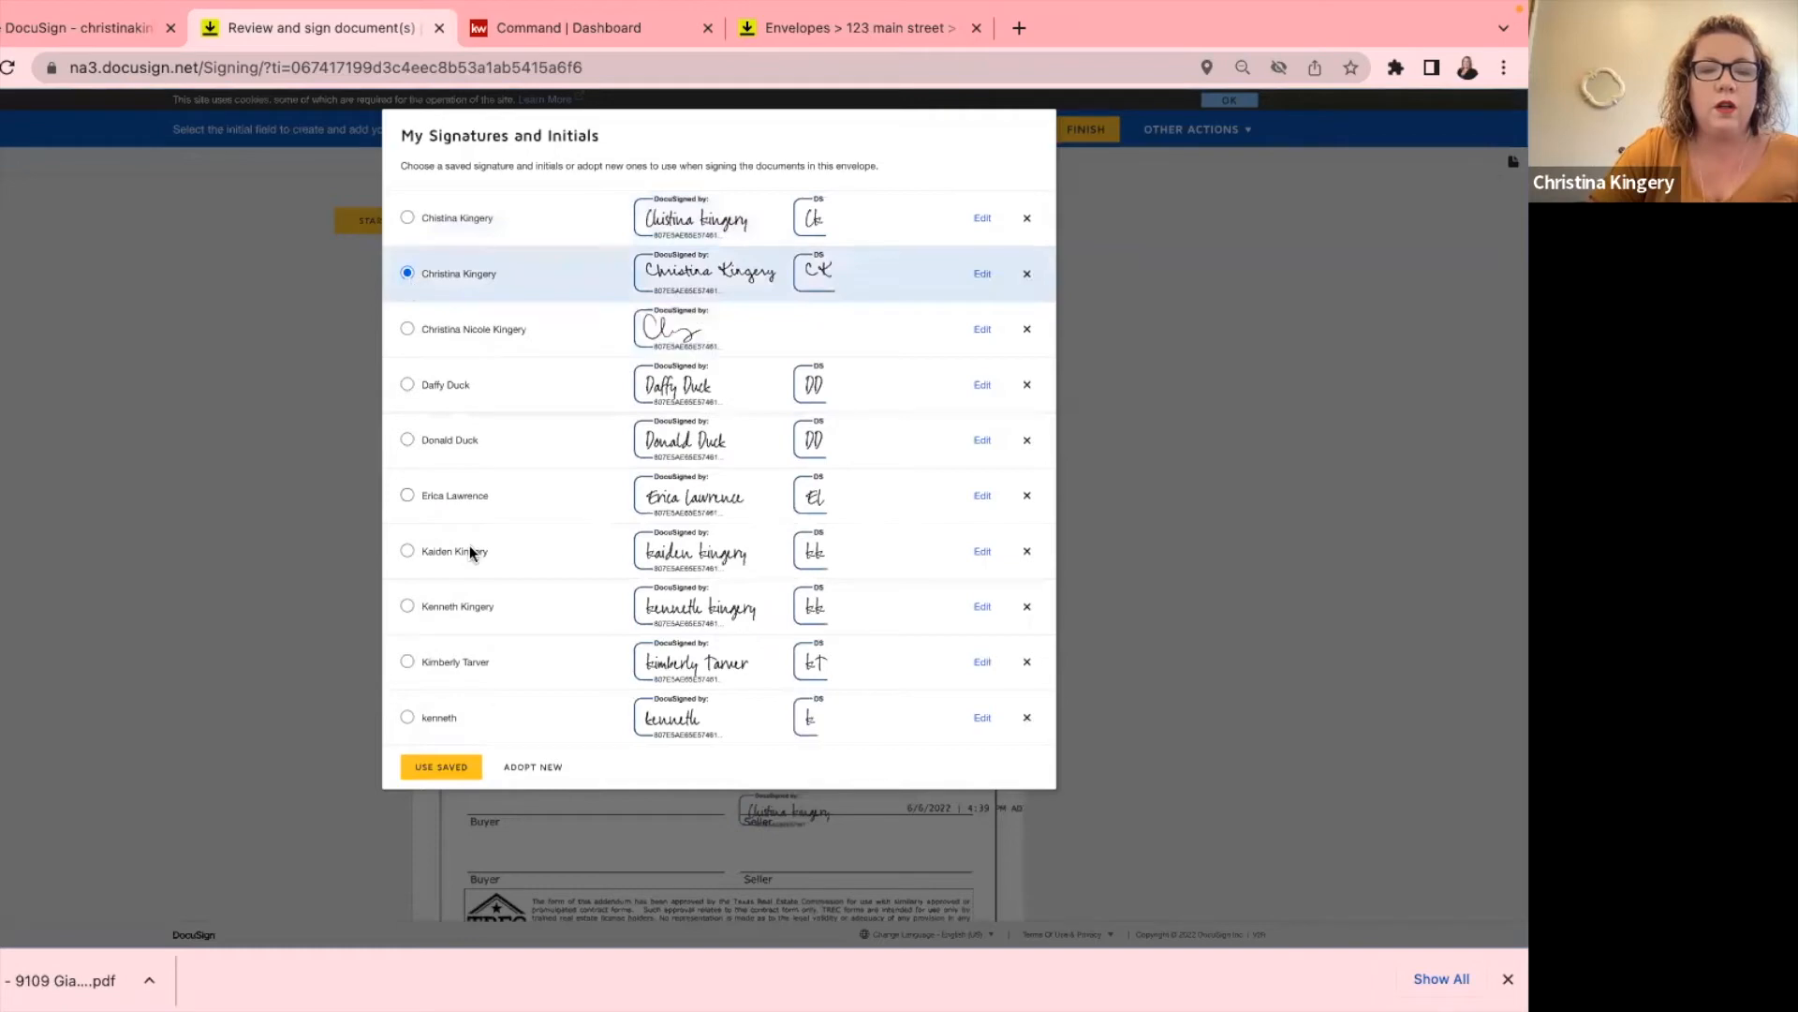
{"action": "left_click", "coordinate": [440, 767]}
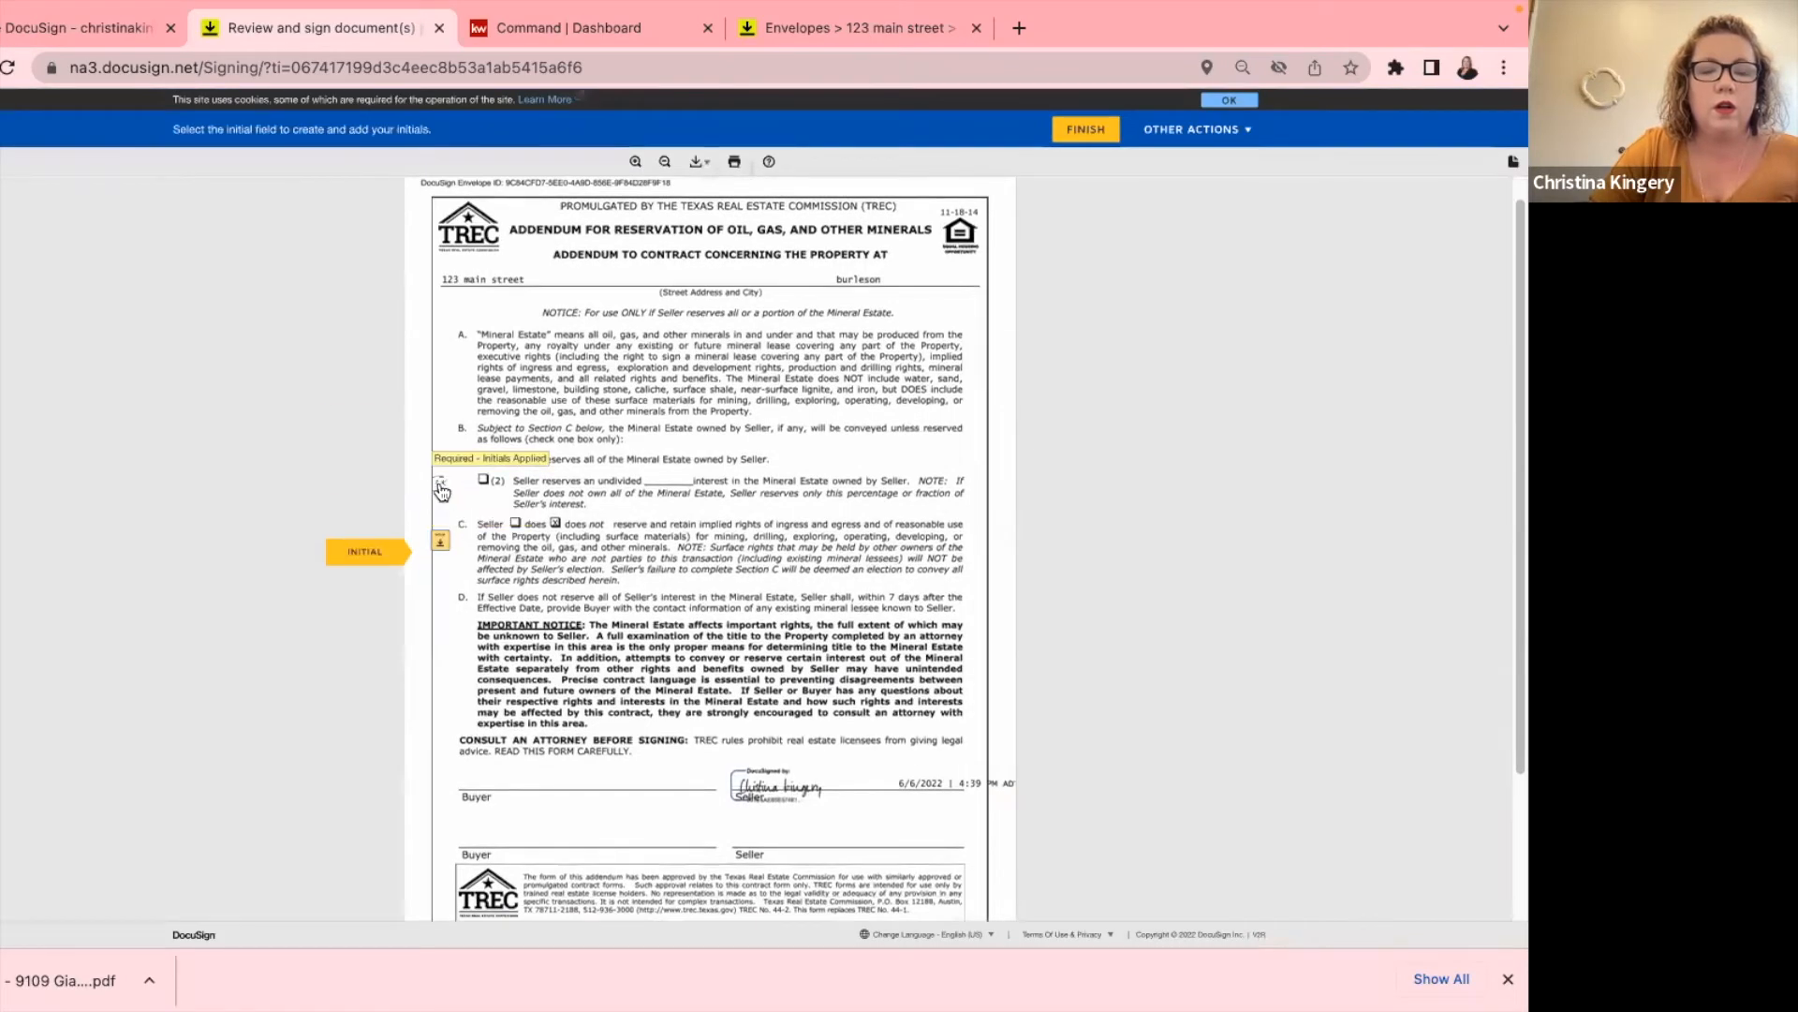
{"action": "left_click", "coordinate": [440, 545]}
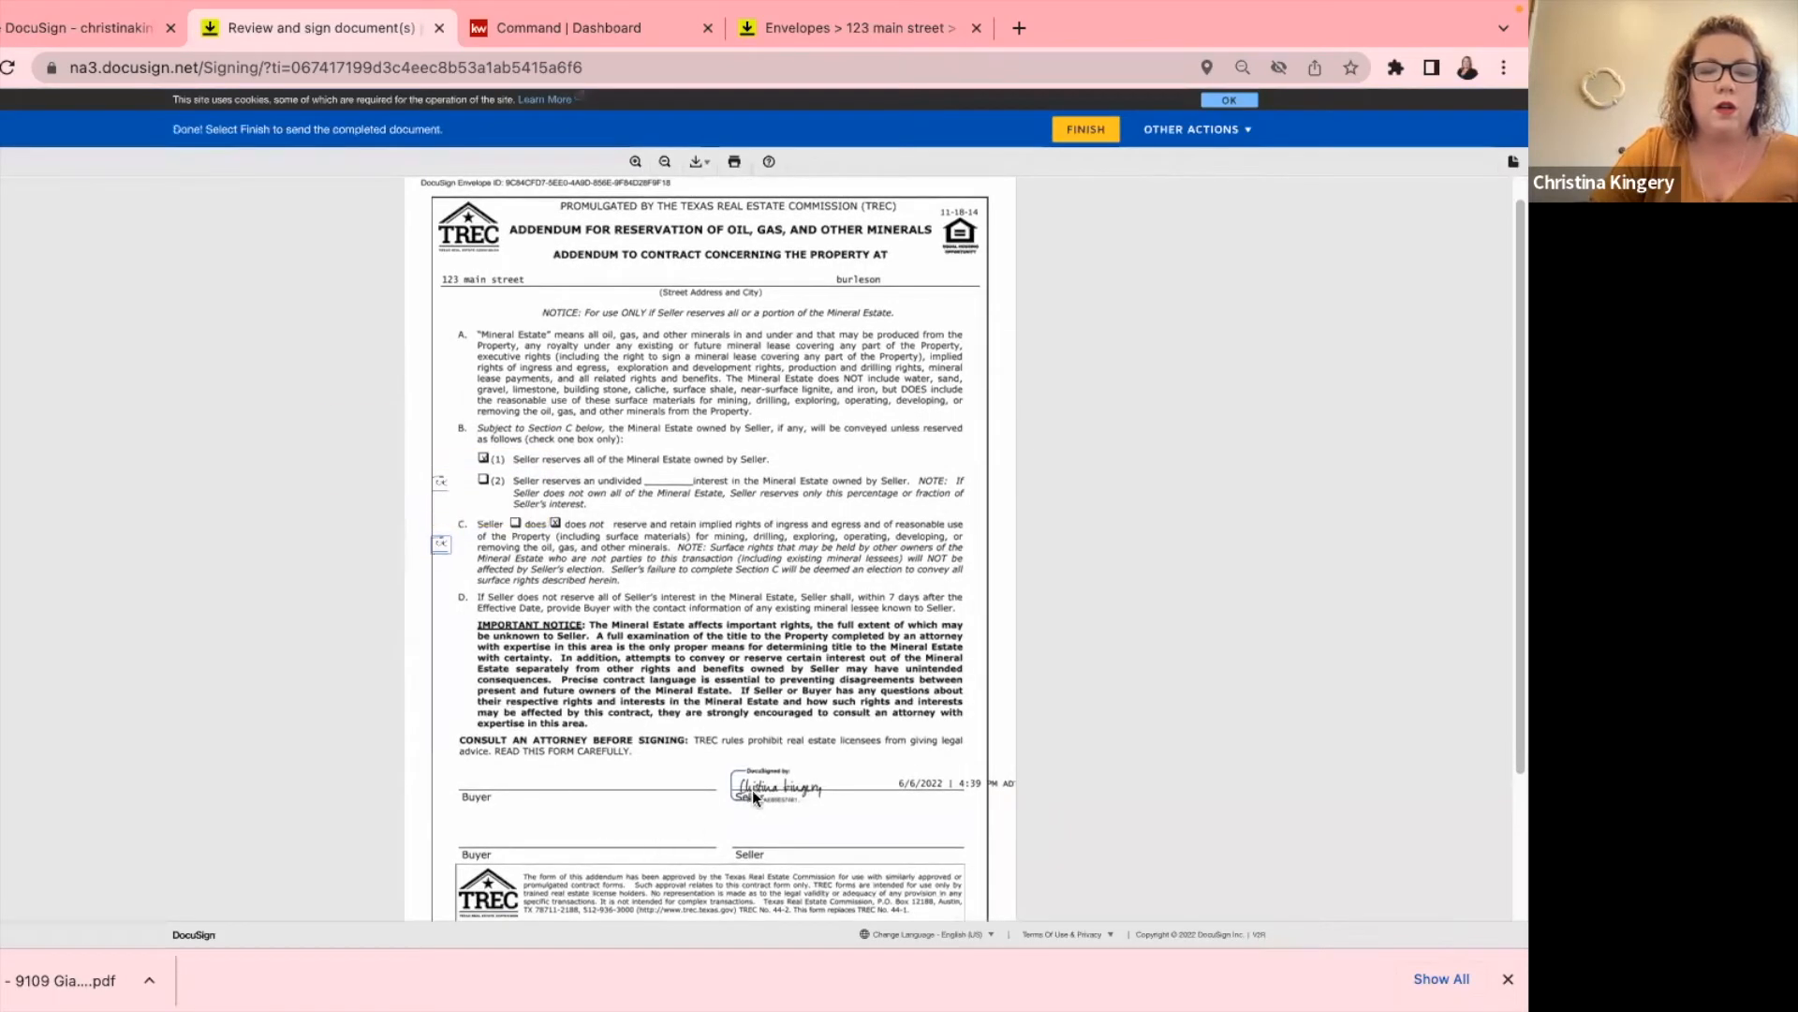
{"action": "left_click", "coordinate": [1086, 129]}
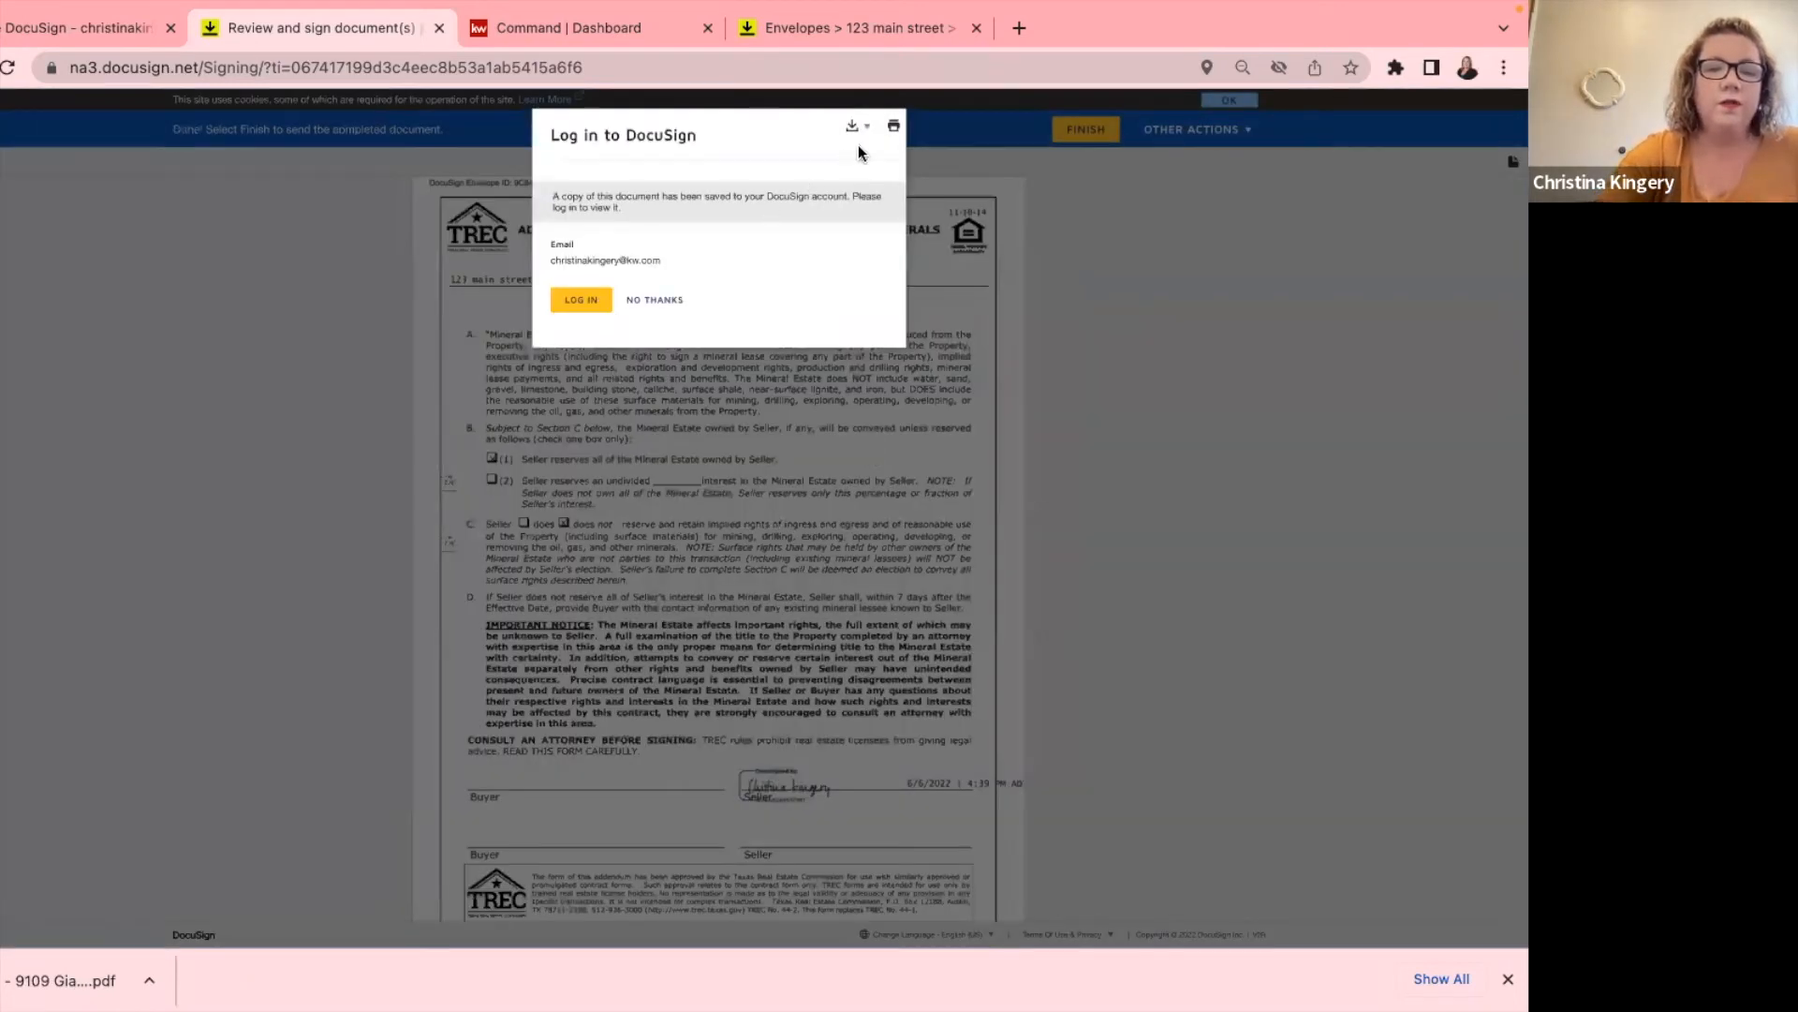
{"action": "left_click", "coordinate": [655, 300]}
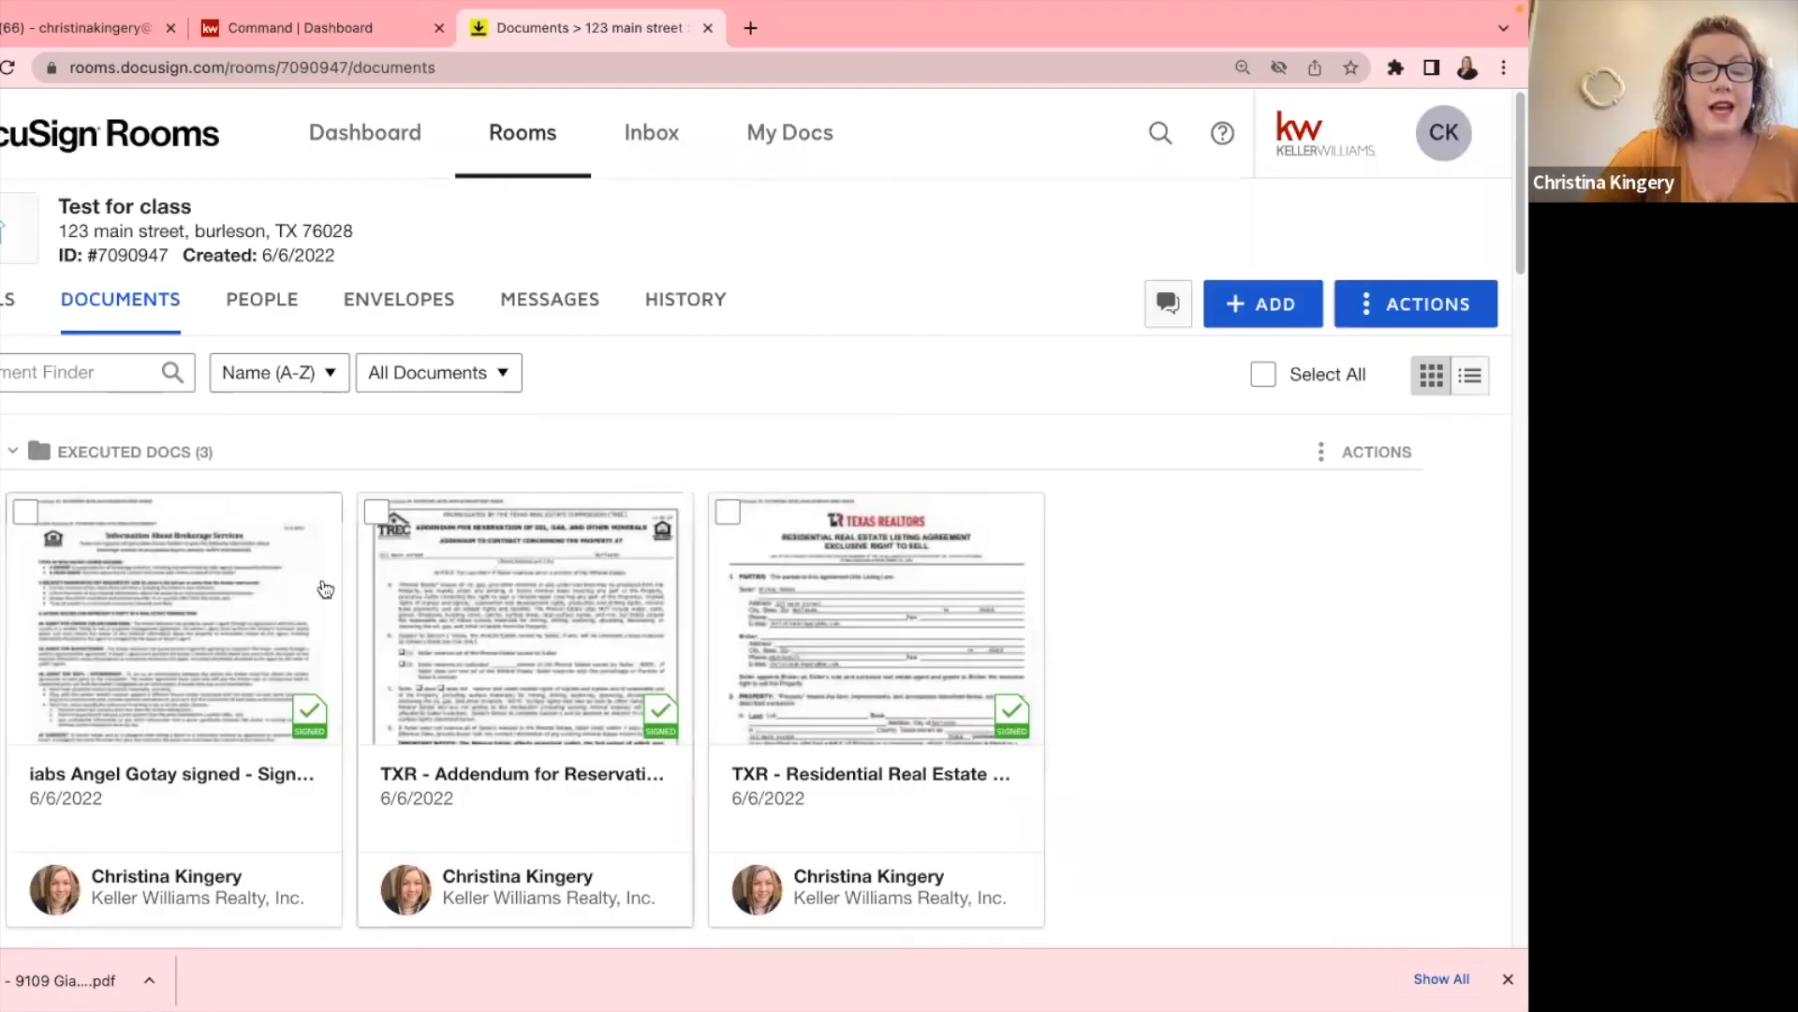
Find the signed 7/6/2022 TXR Addendum for Reservation card and open it in the viewer.
{"action": "scroll", "coordinate": [351, 521], "scroll_direction": "down", "scroll_amount": 3}
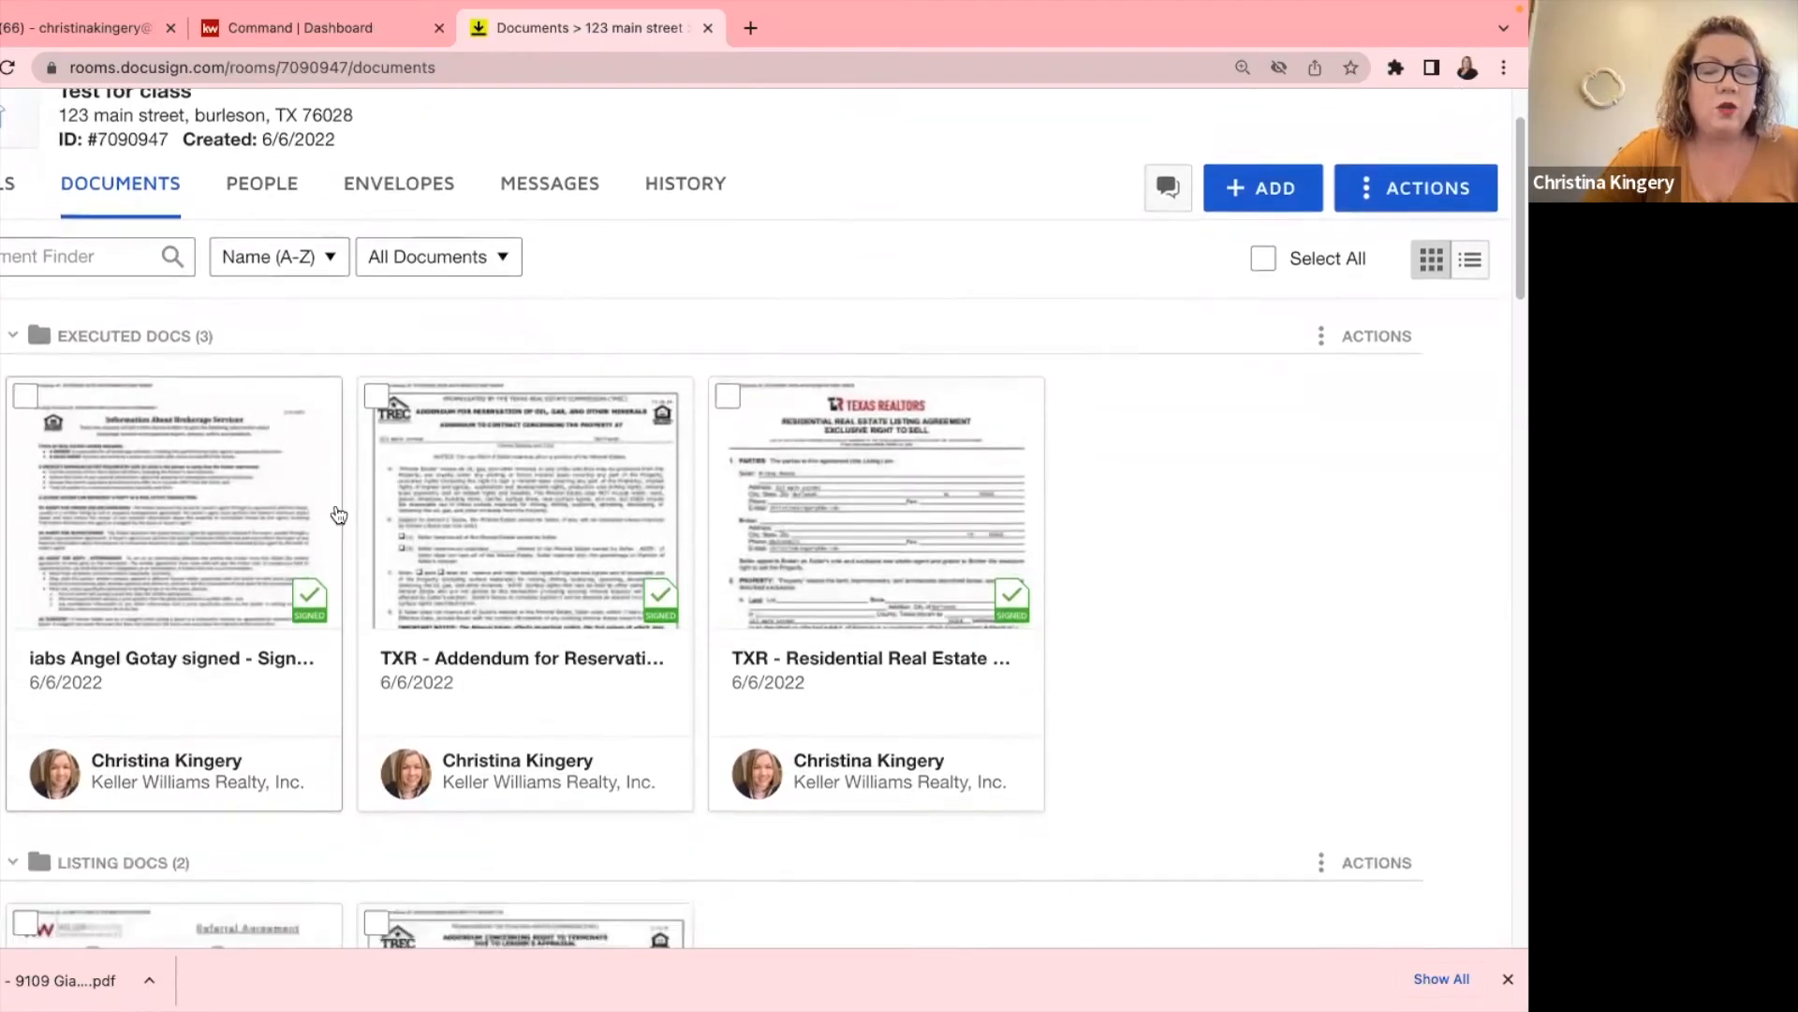
{"action": "scroll", "coordinate": [354, 521], "scroll_direction": "down", "scroll_amount": 5}
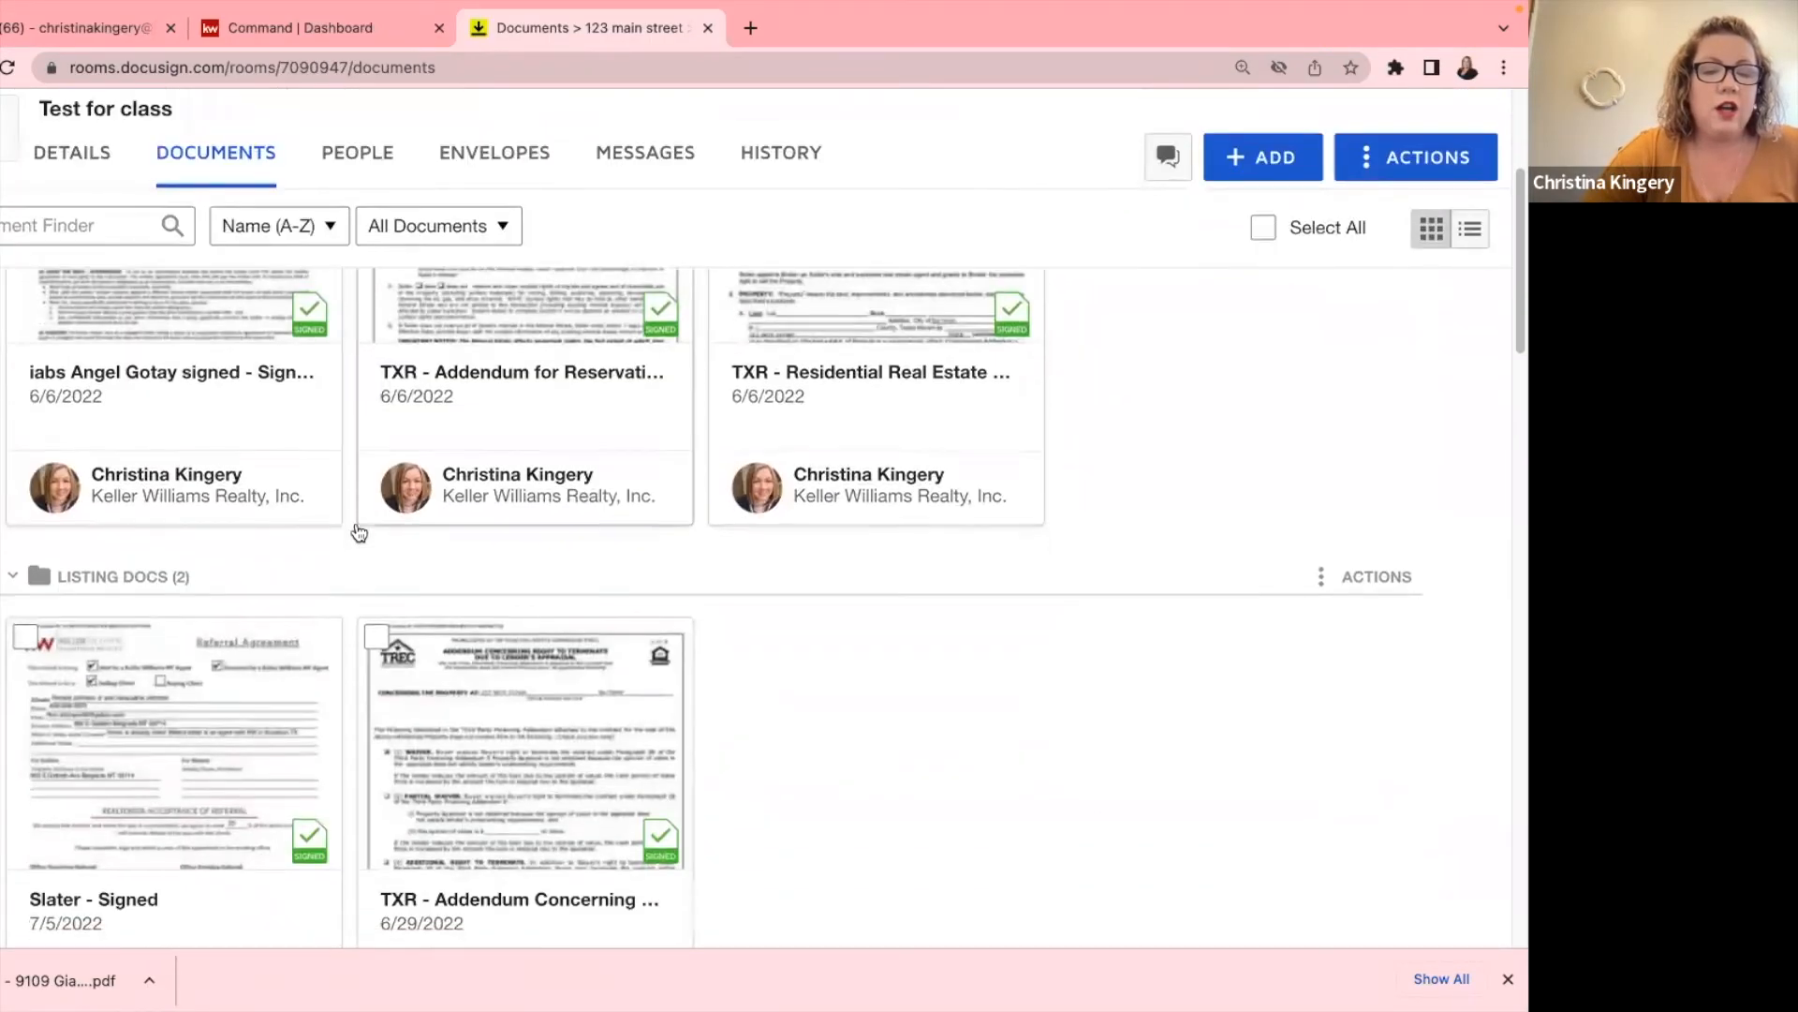
{"action": "scroll", "coordinate": [359, 532], "scroll_direction": "down", "scroll_amount": 5}
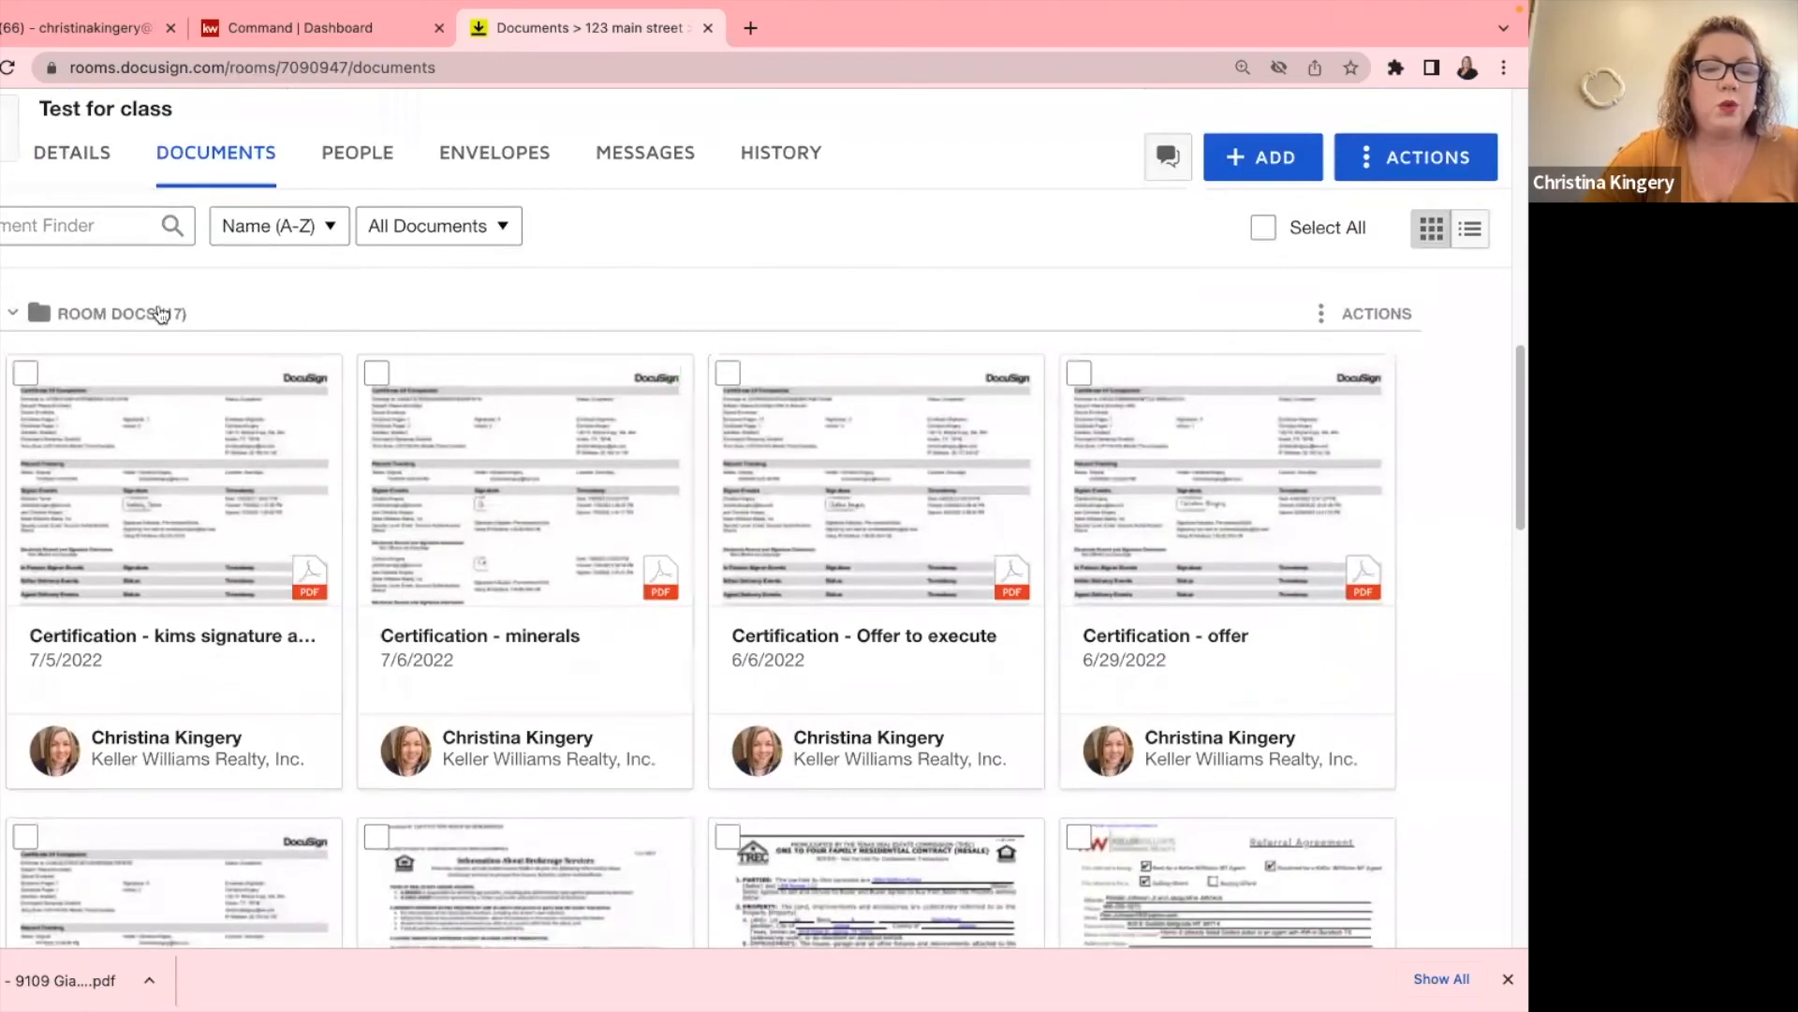
{"action": "scroll", "coordinate": [528, 613], "scroll_direction": "down", "scroll_amount": 3}
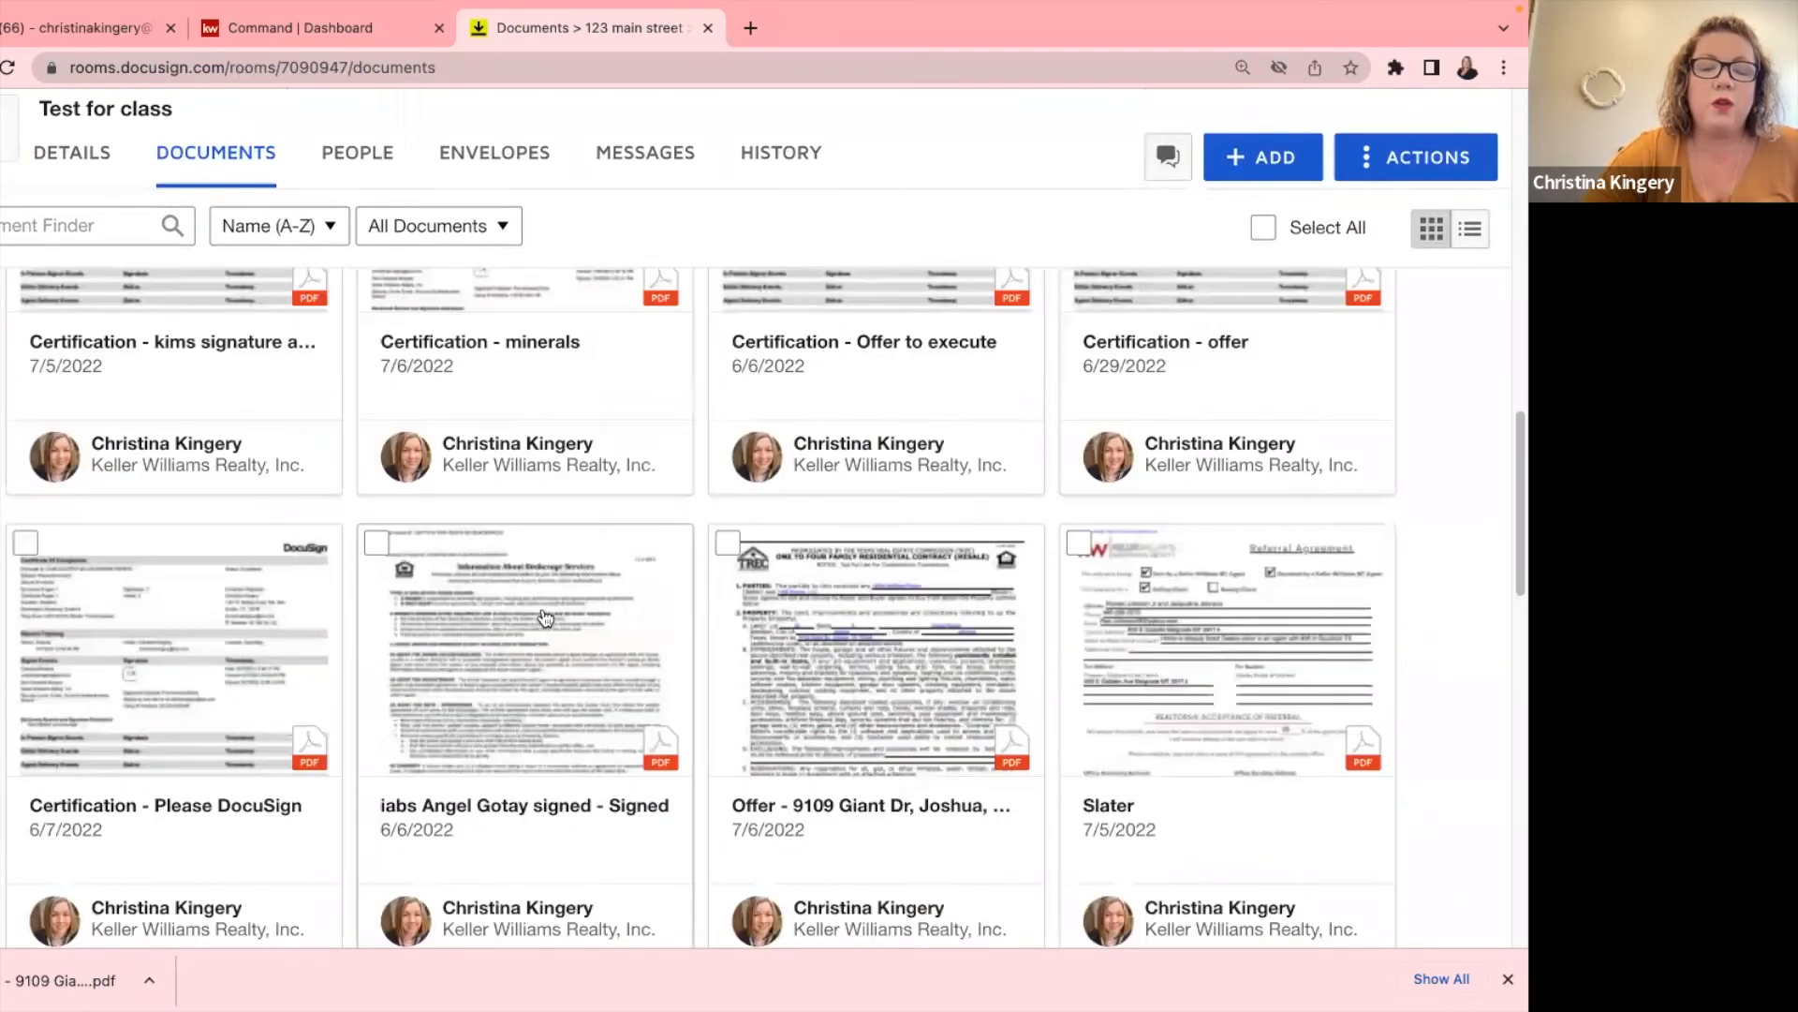
{"action": "scroll", "coordinate": [546, 616], "scroll_direction": "down", "scroll_amount": 2}
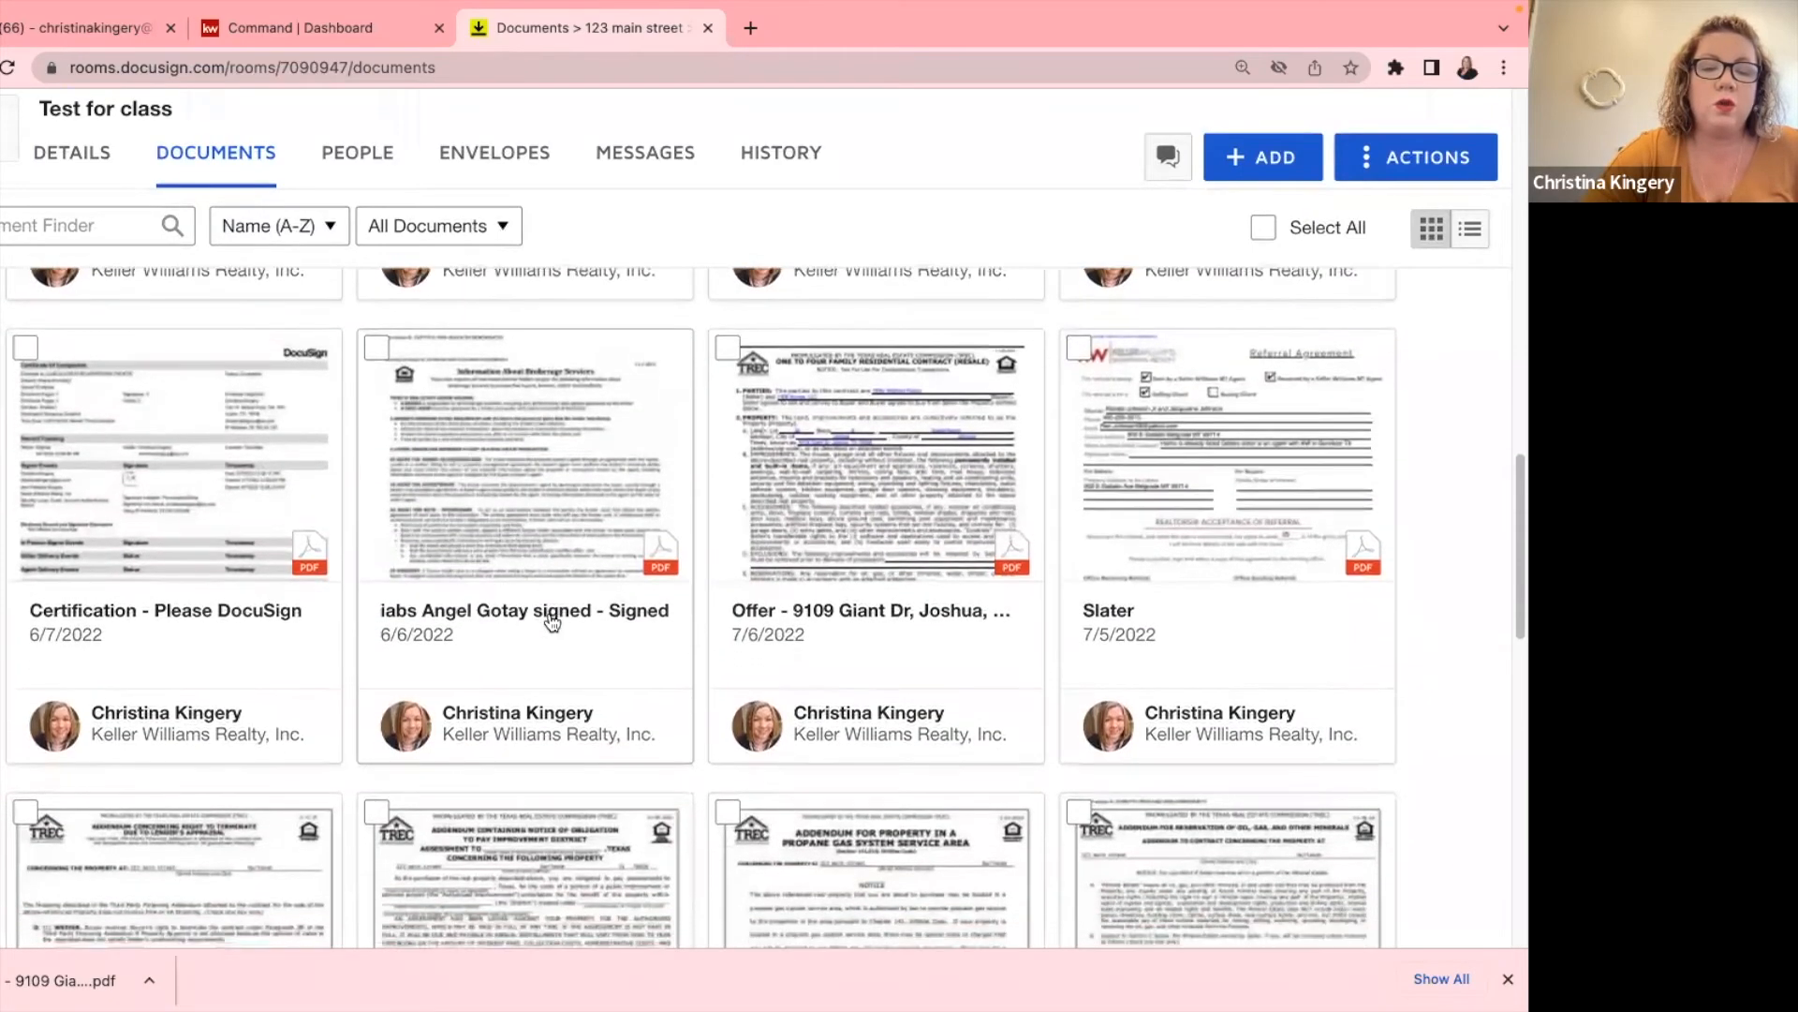
{"action": "scroll", "coordinate": [553, 623], "scroll_direction": "down", "scroll_amount": 6}
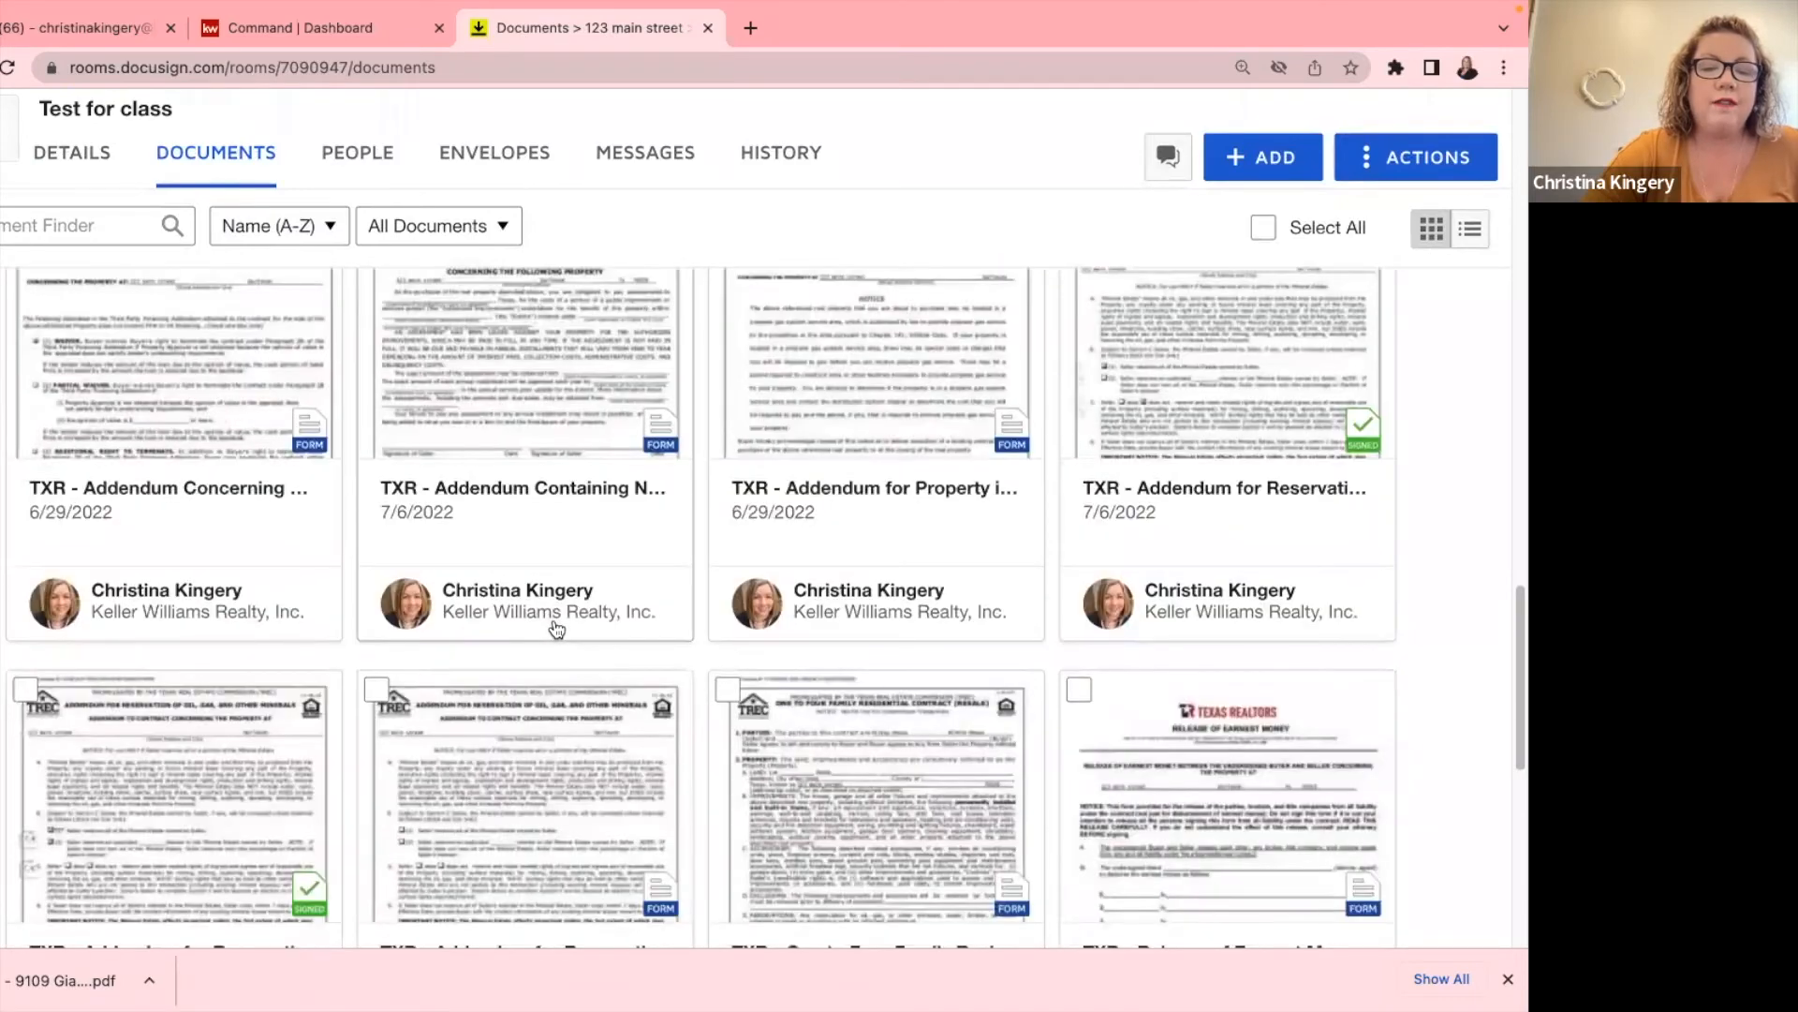
{"action": "scroll", "coordinate": [556, 629], "scroll_direction": "down", "scroll_amount": 2}
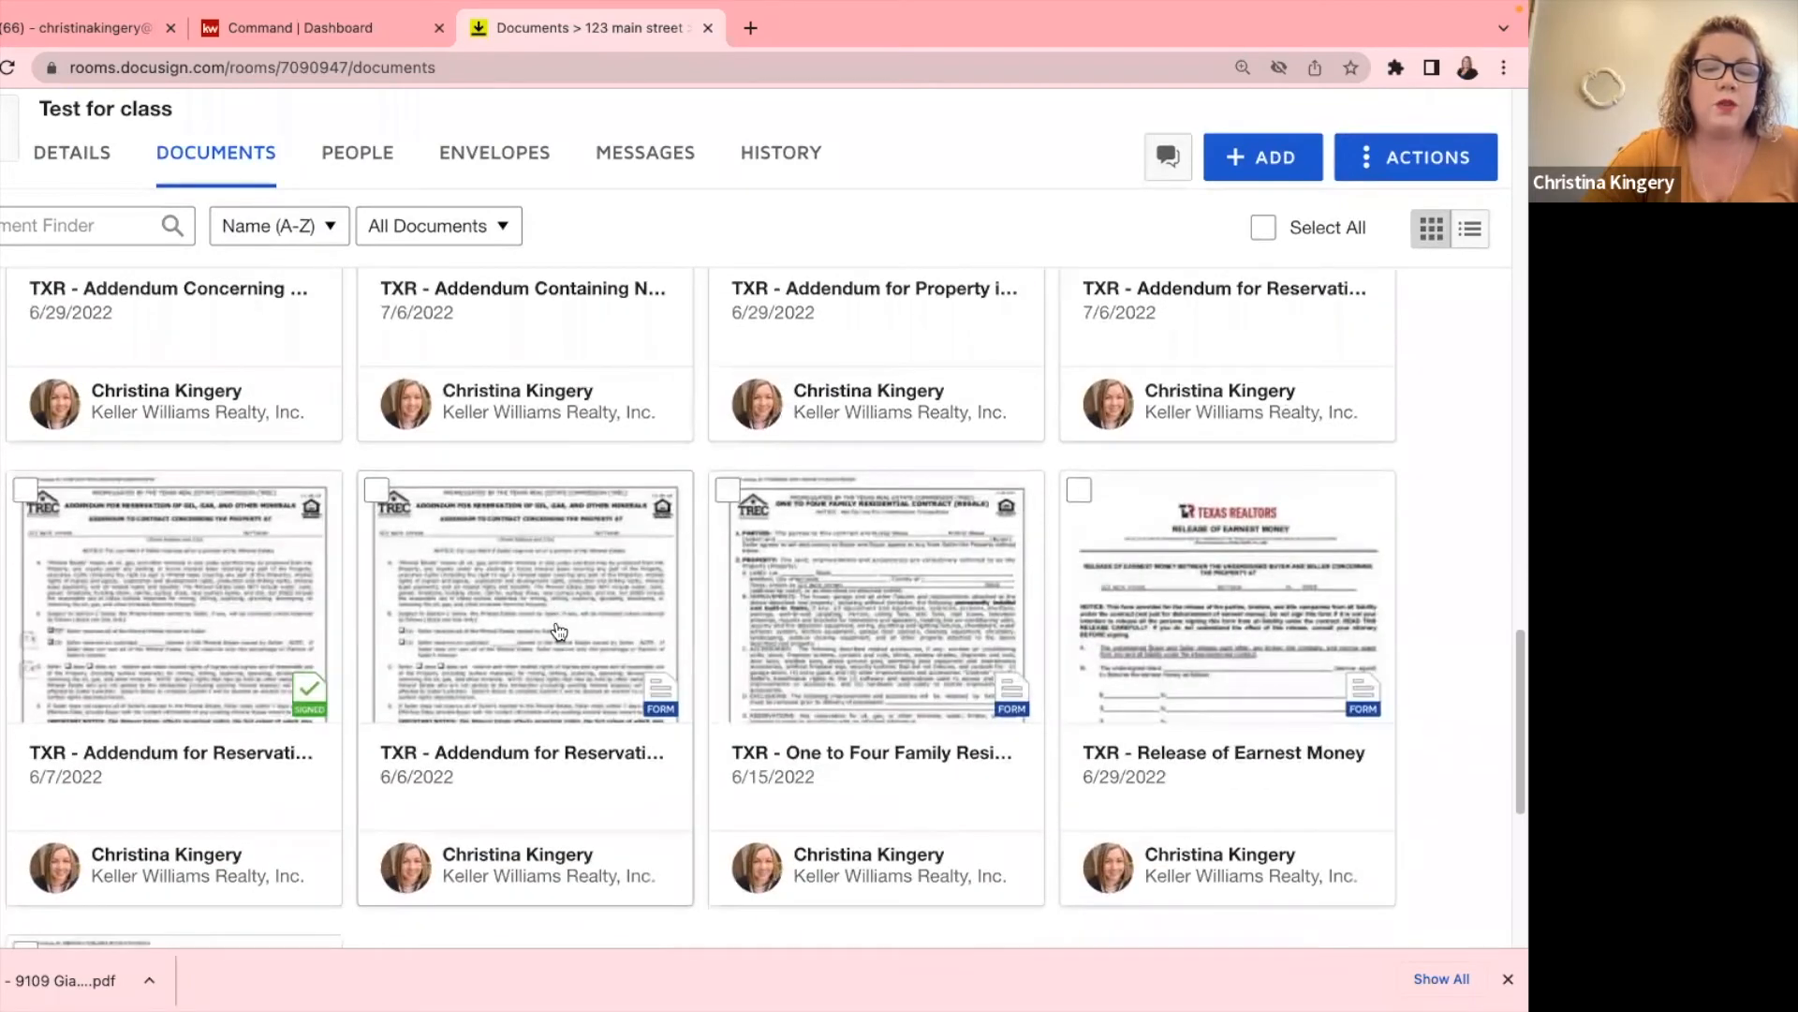
{"action": "scroll", "coordinate": [560, 630], "scroll_direction": "down", "scroll_amount": 1}
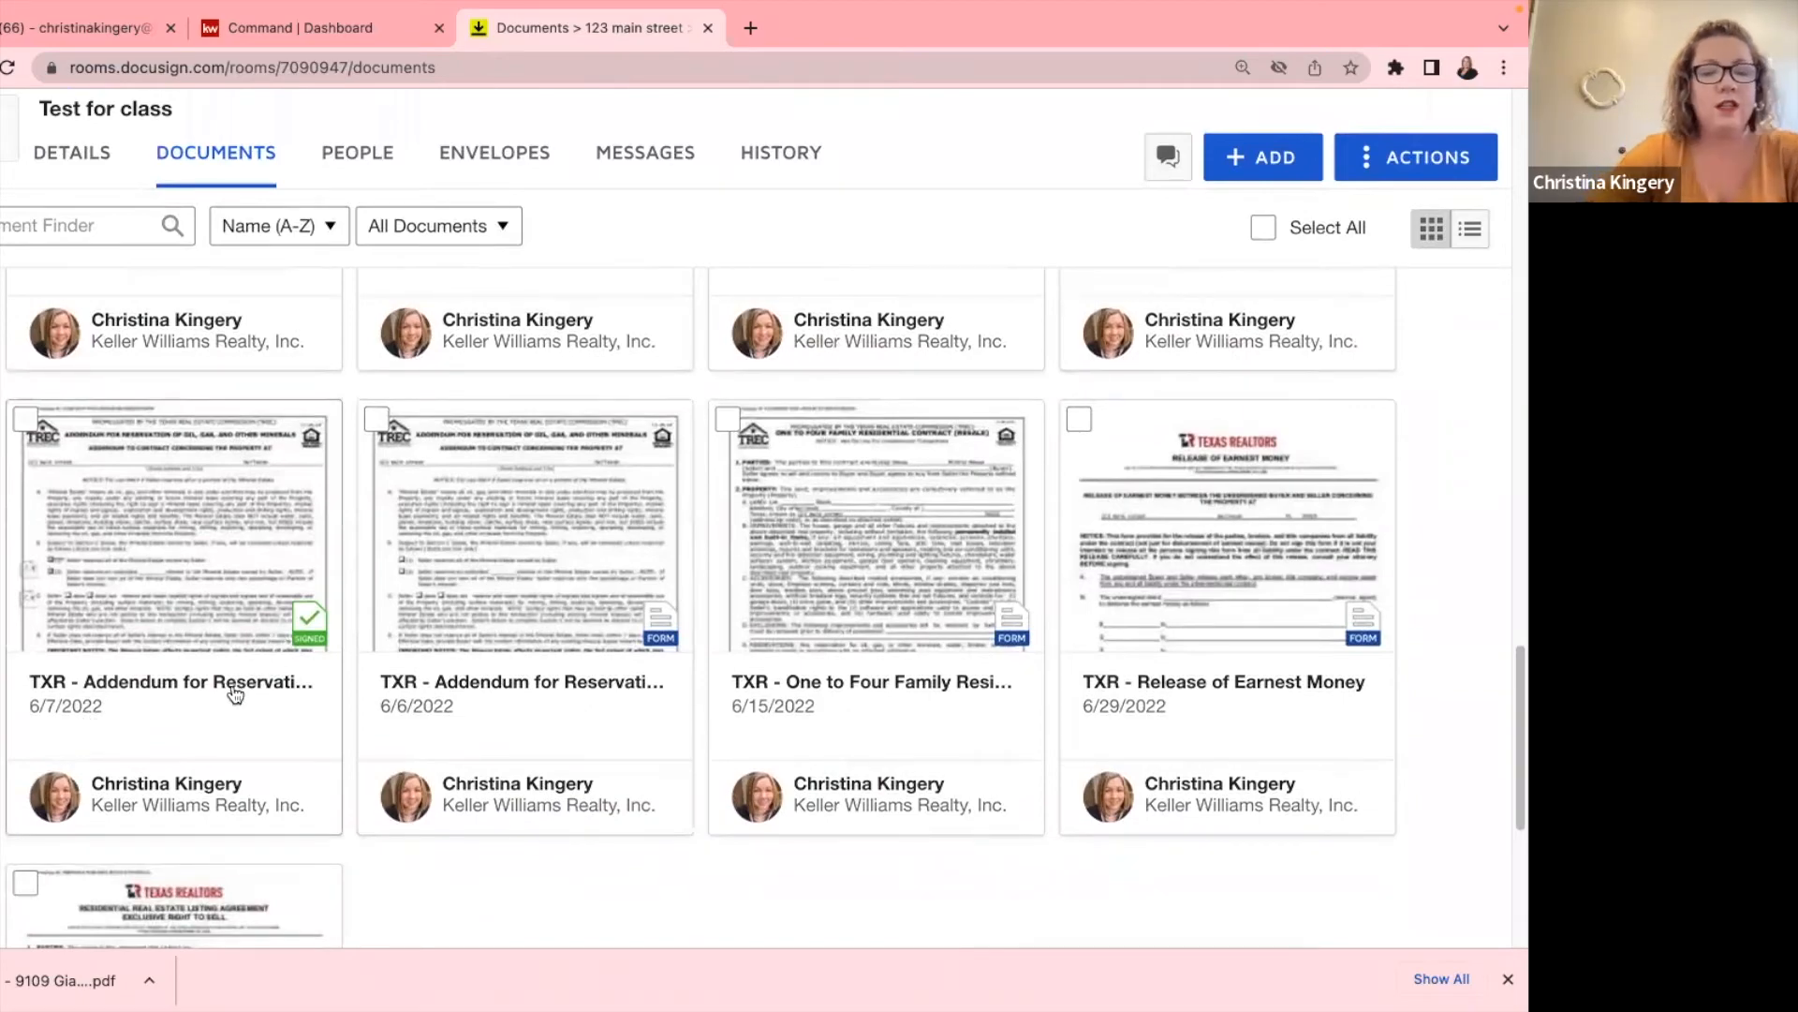
{"action": "scroll", "coordinate": [936, 647], "scroll_direction": "down", "scroll_amount": 5}
{"action": "scroll", "coordinate": [937, 646], "scroll_direction": "up", "scroll_amount": 4}
{"action": "scroll", "coordinate": [935, 646], "scroll_direction": "up", "scroll_amount": 2}
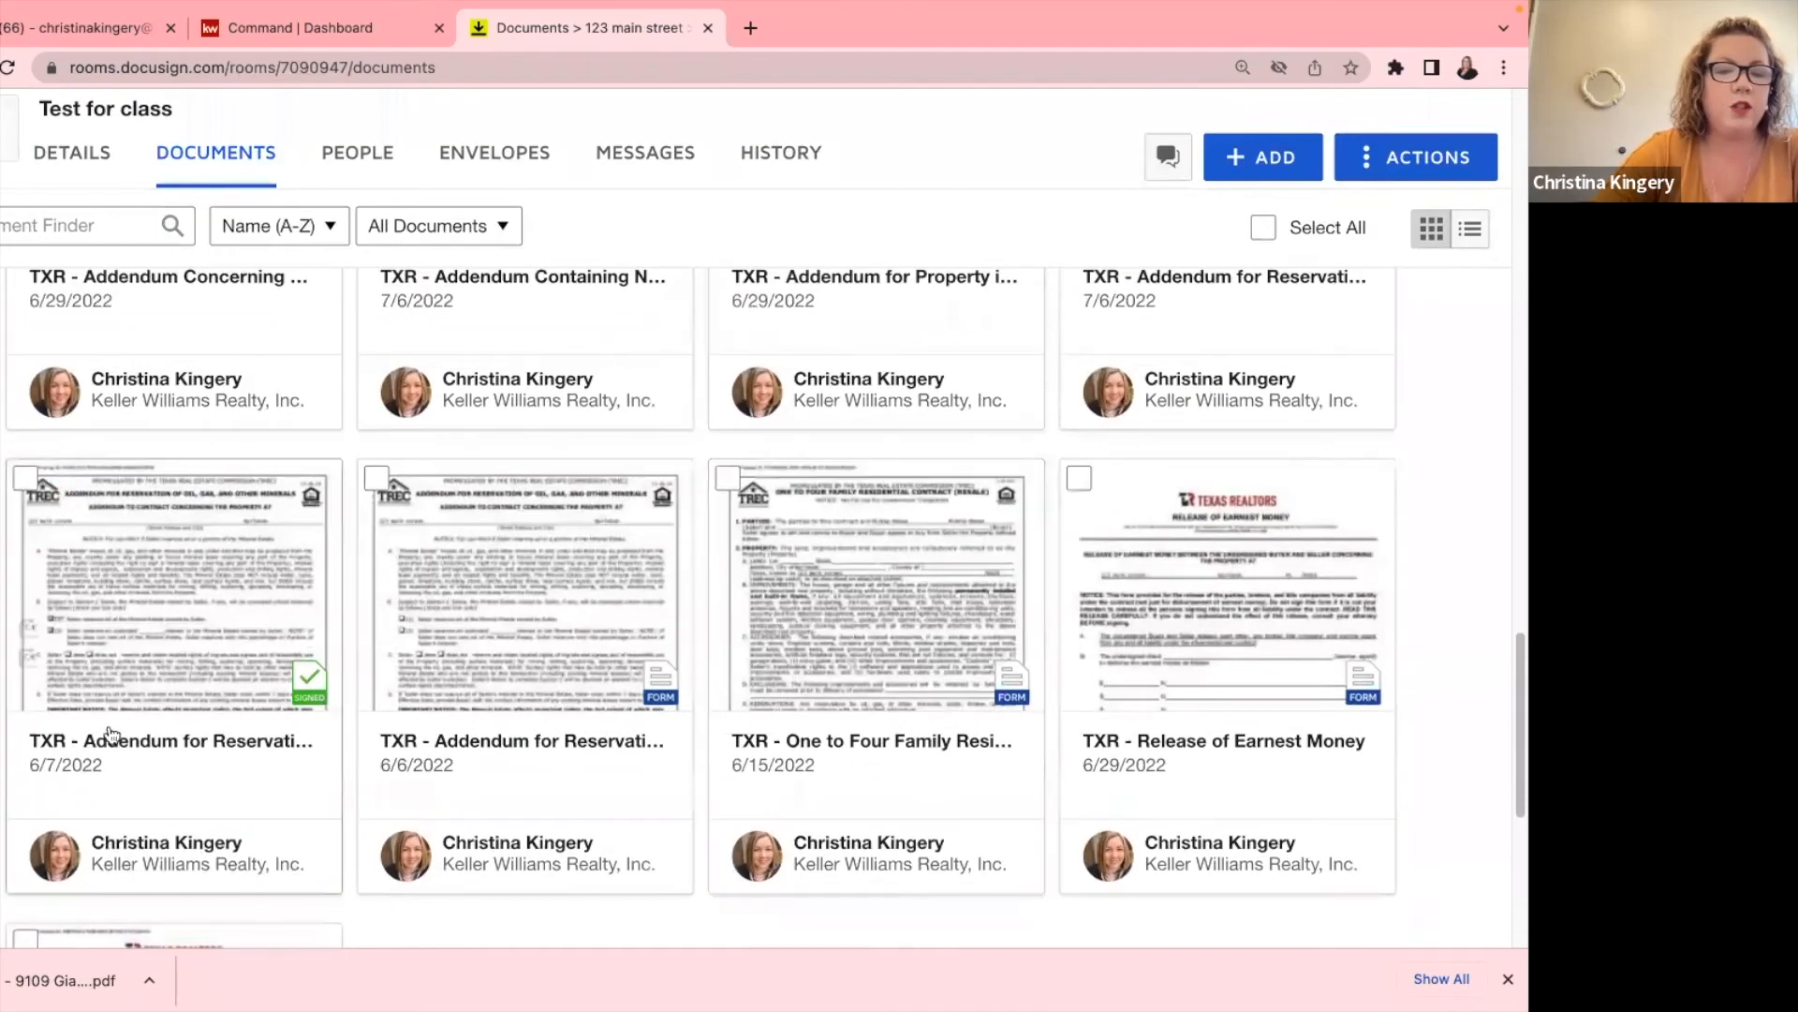
{"action": "scroll", "coordinate": [246, 730], "scroll_direction": "up", "scroll_amount": 3}
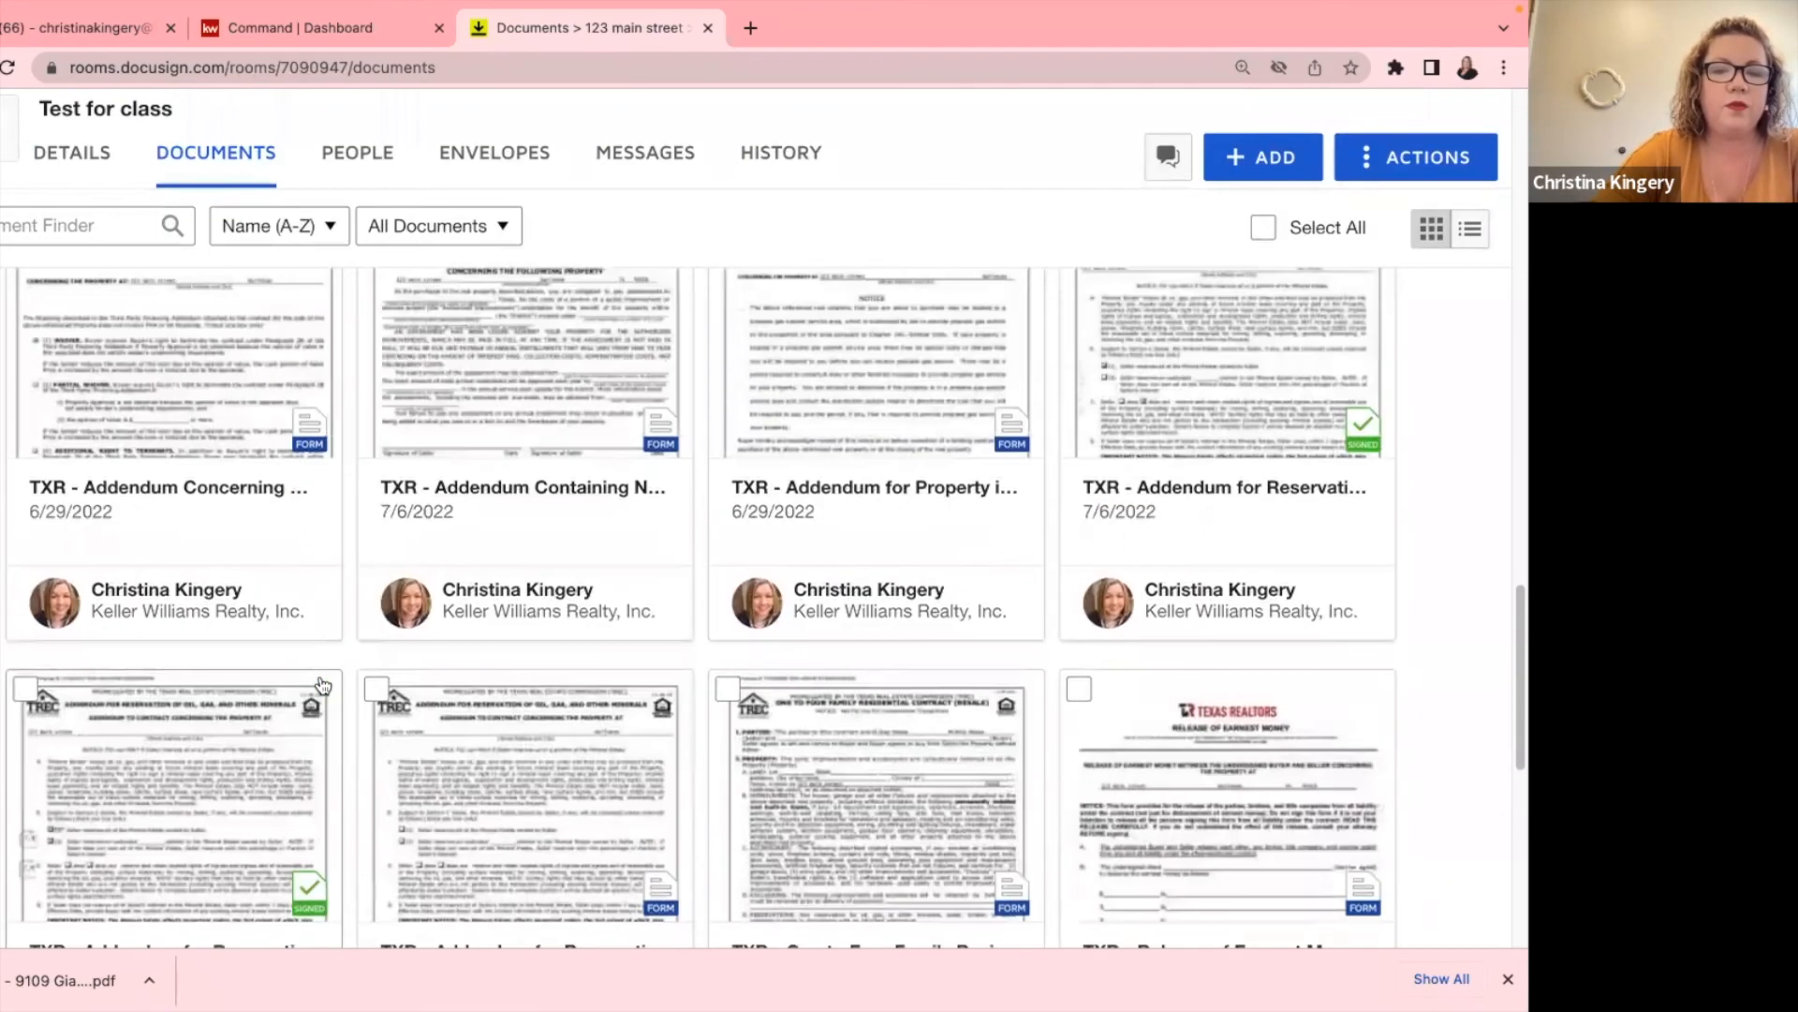
{"action": "mouse_move", "coordinate": [365, 11]}
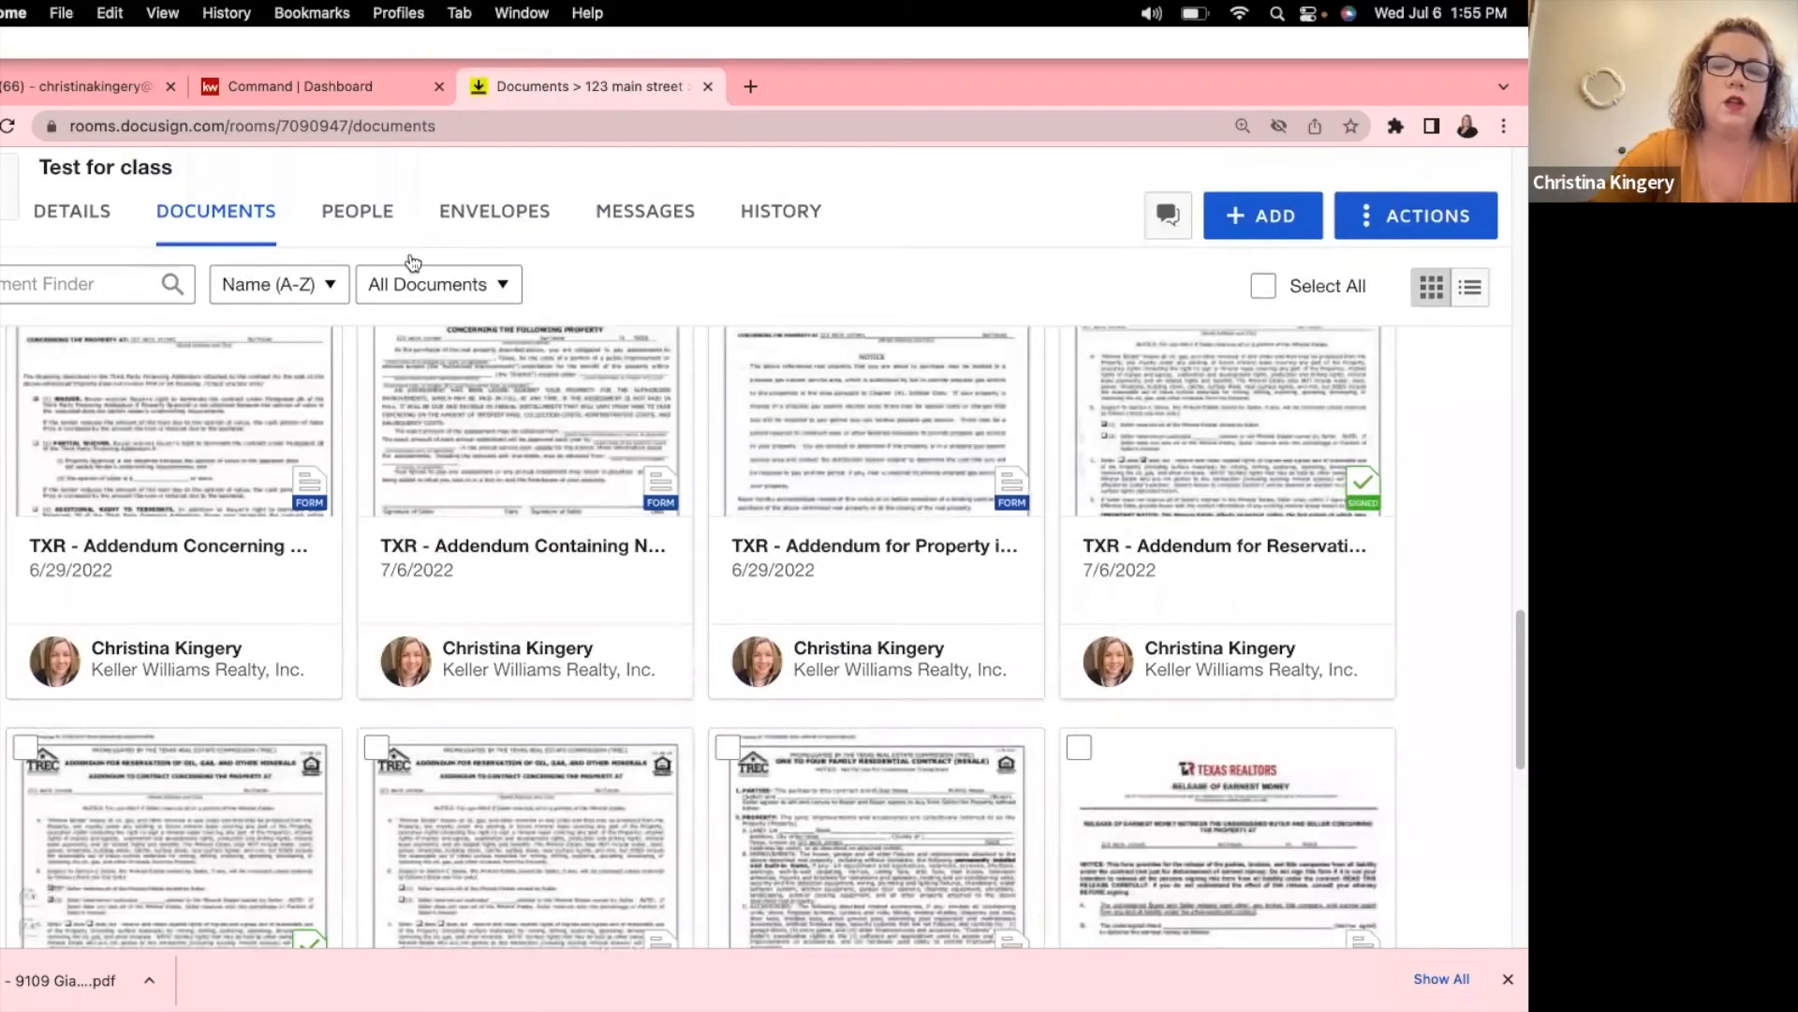
{"action": "scroll", "coordinate": [1085, 544], "scroll_direction": "up", "scroll_amount": 3}
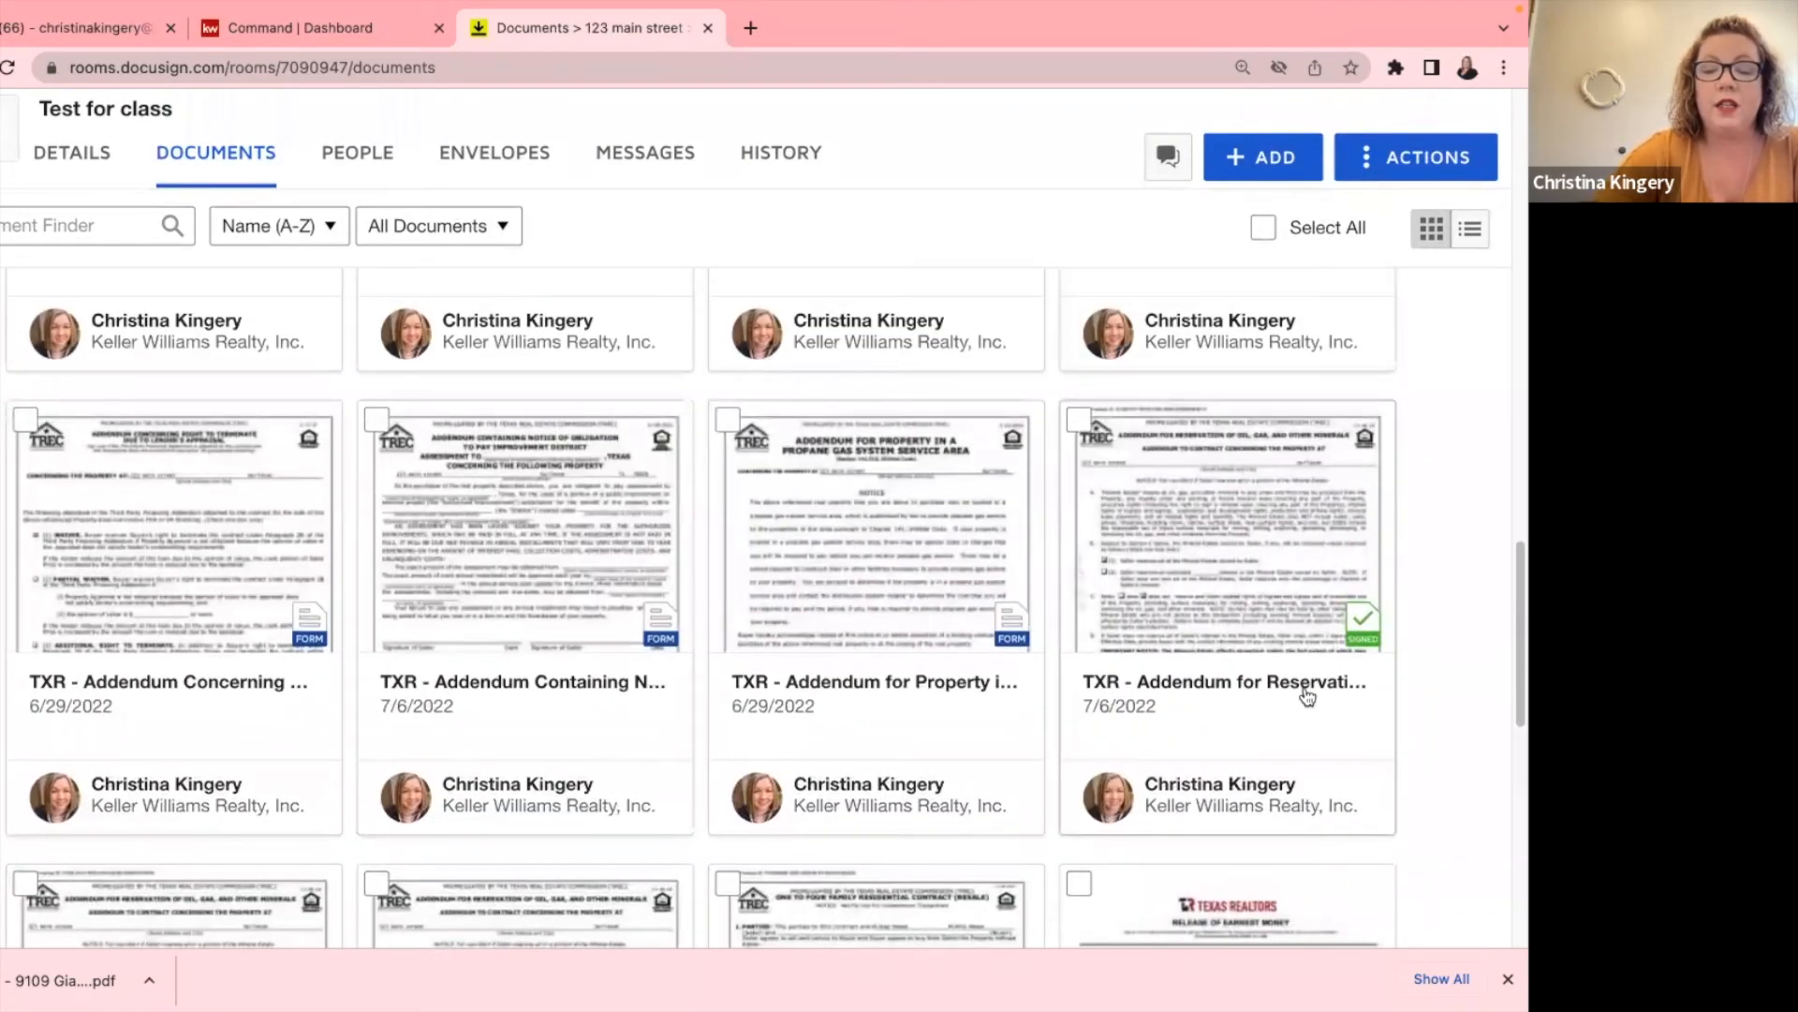
{"action": "left_click", "coordinate": [1217, 521]}
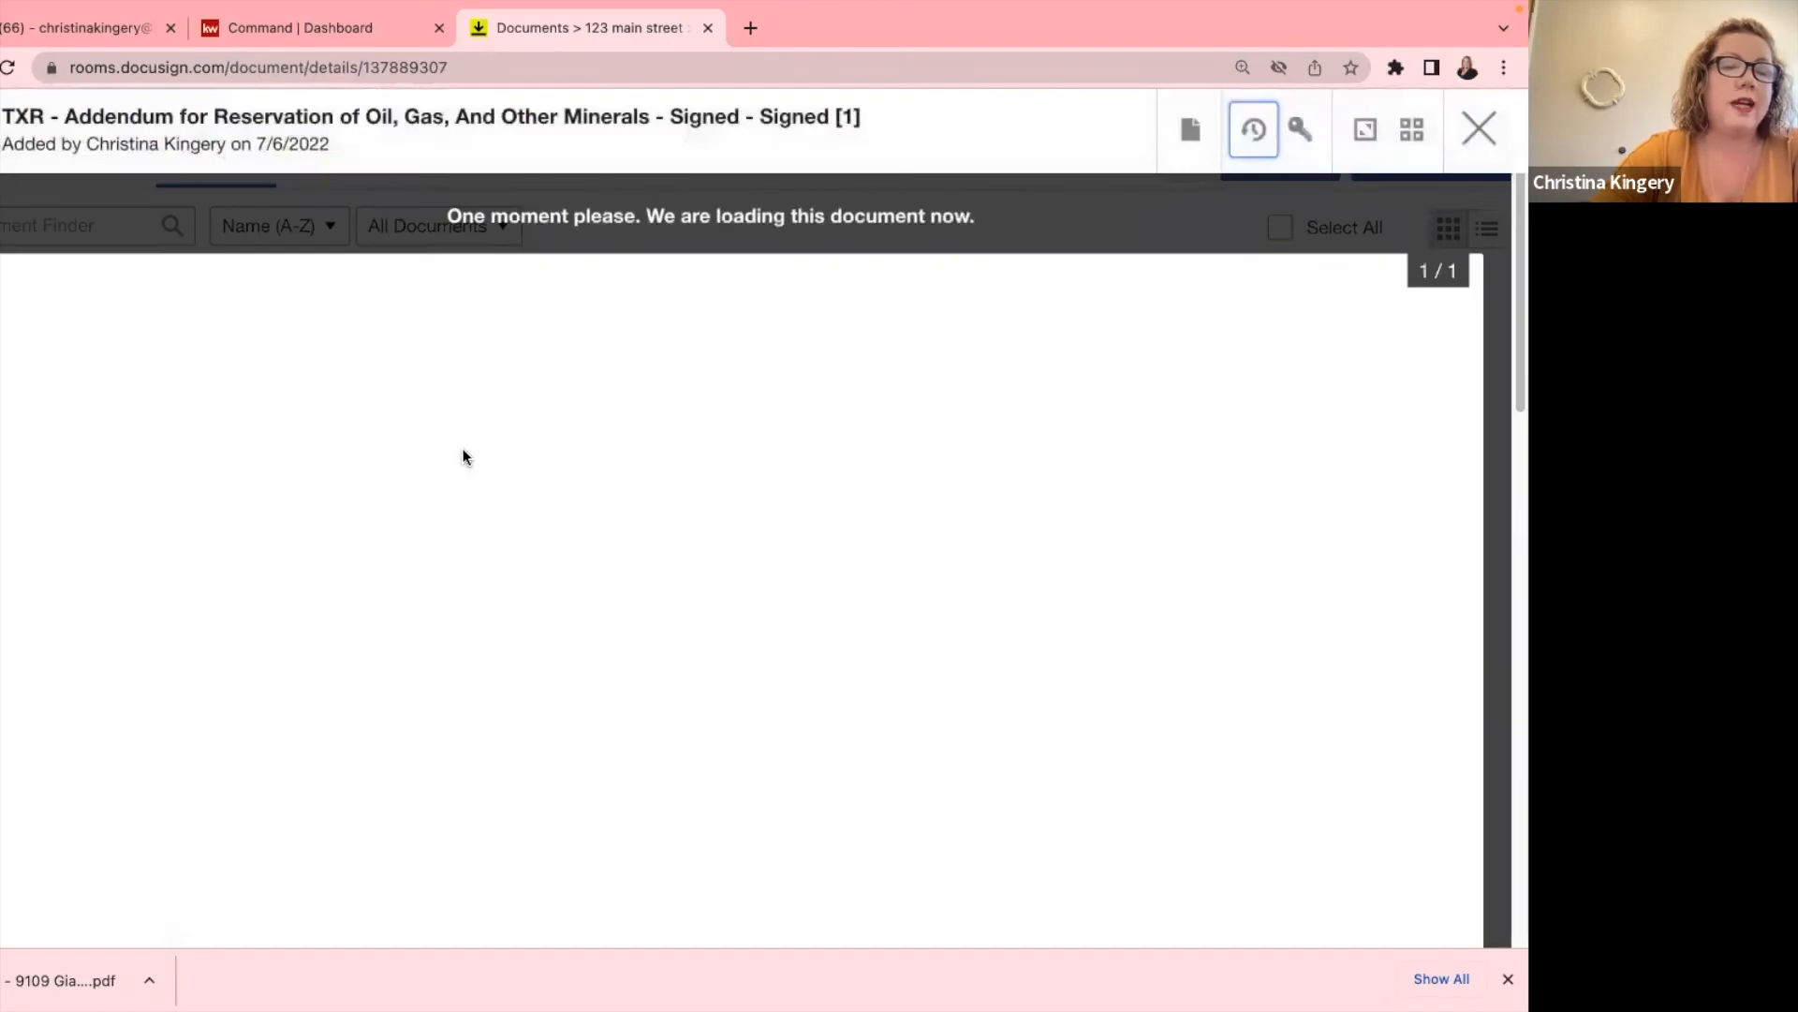
Download the signed addendum through Document Actions and close the viewer.
{"action": "scroll", "coordinate": [461, 462], "scroll_direction": "down", "scroll_amount": 5}
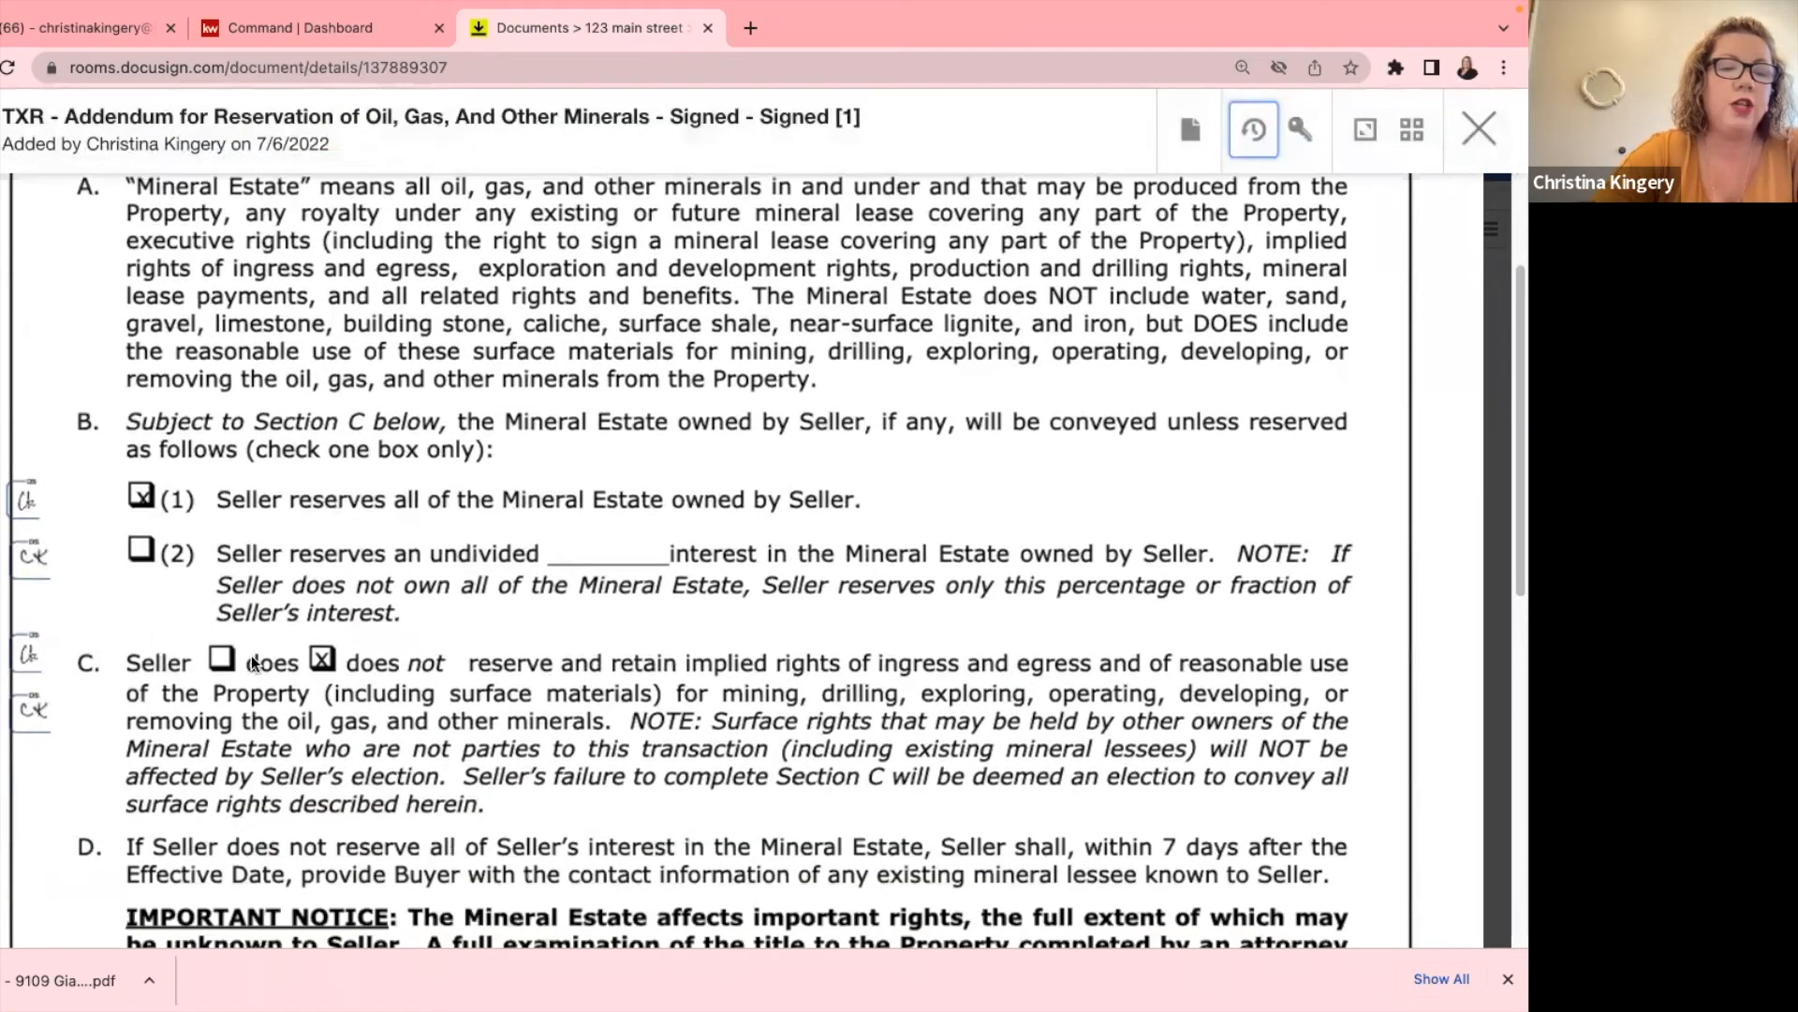
{"action": "scroll", "coordinate": [372, 613], "scroll_direction": "down", "scroll_amount": 6}
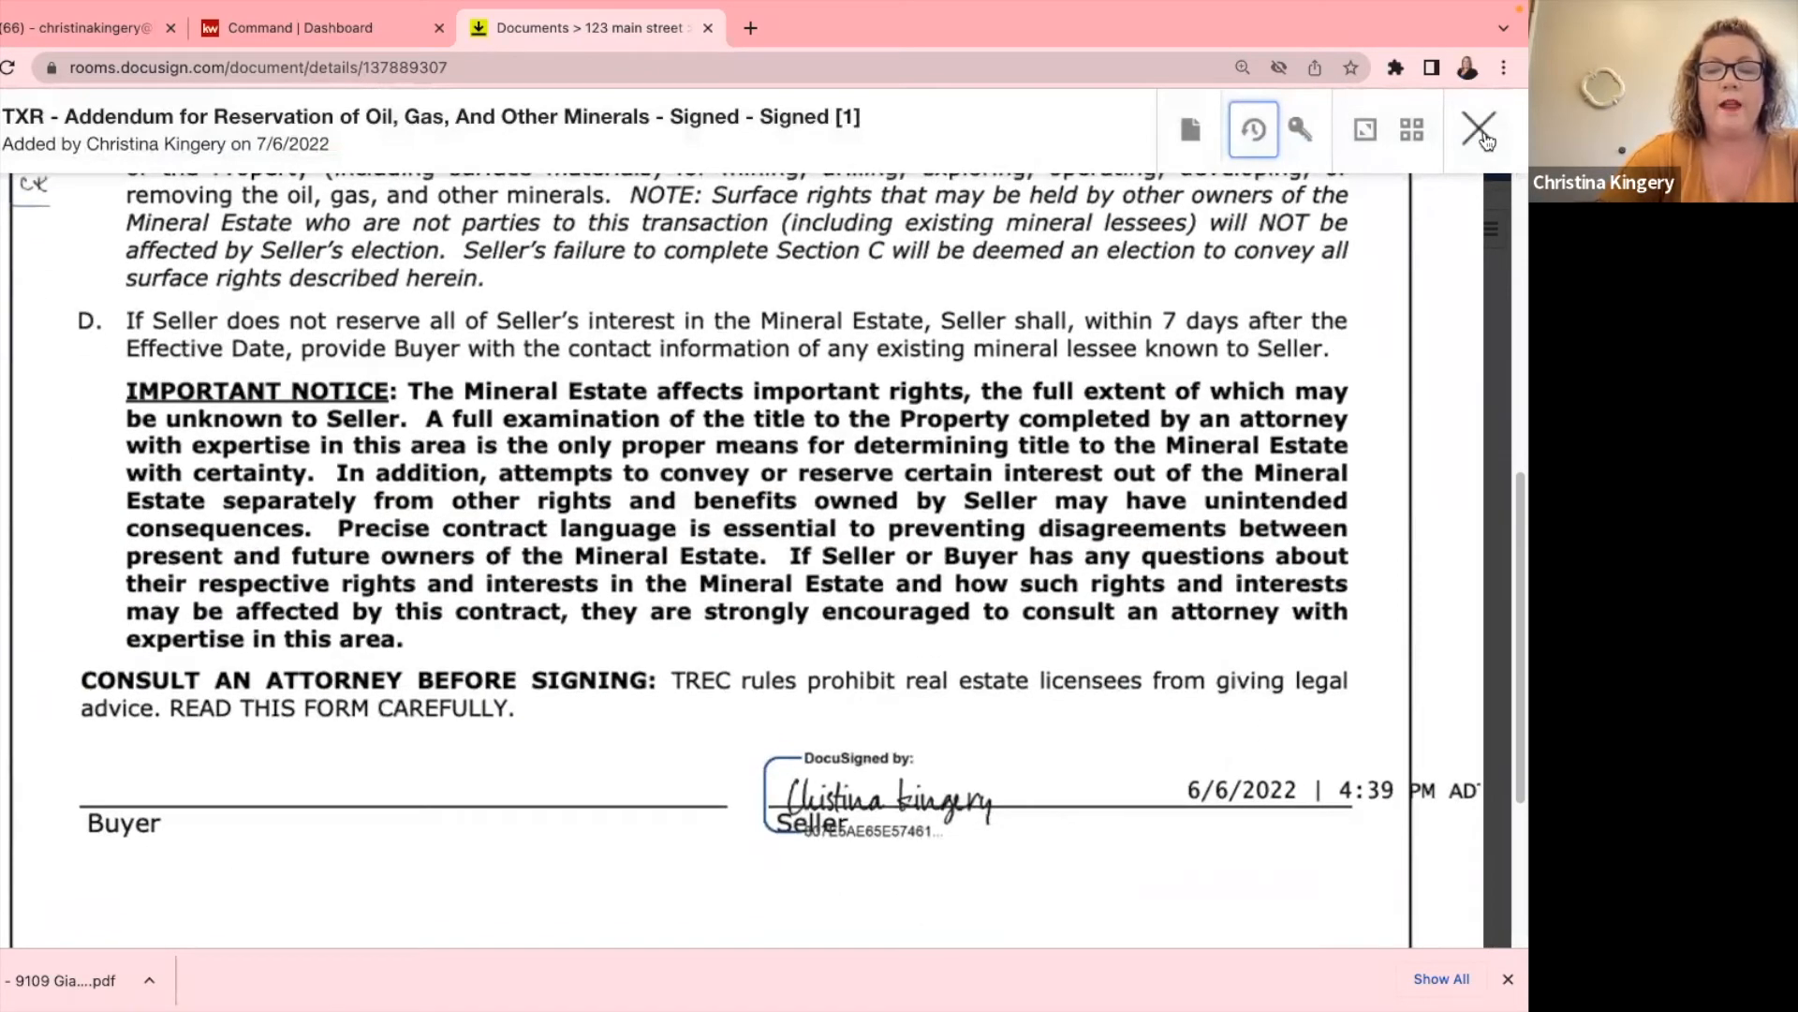
{"action": "scroll", "coordinate": [993, 241], "scroll_direction": "up", "scroll_amount": 10}
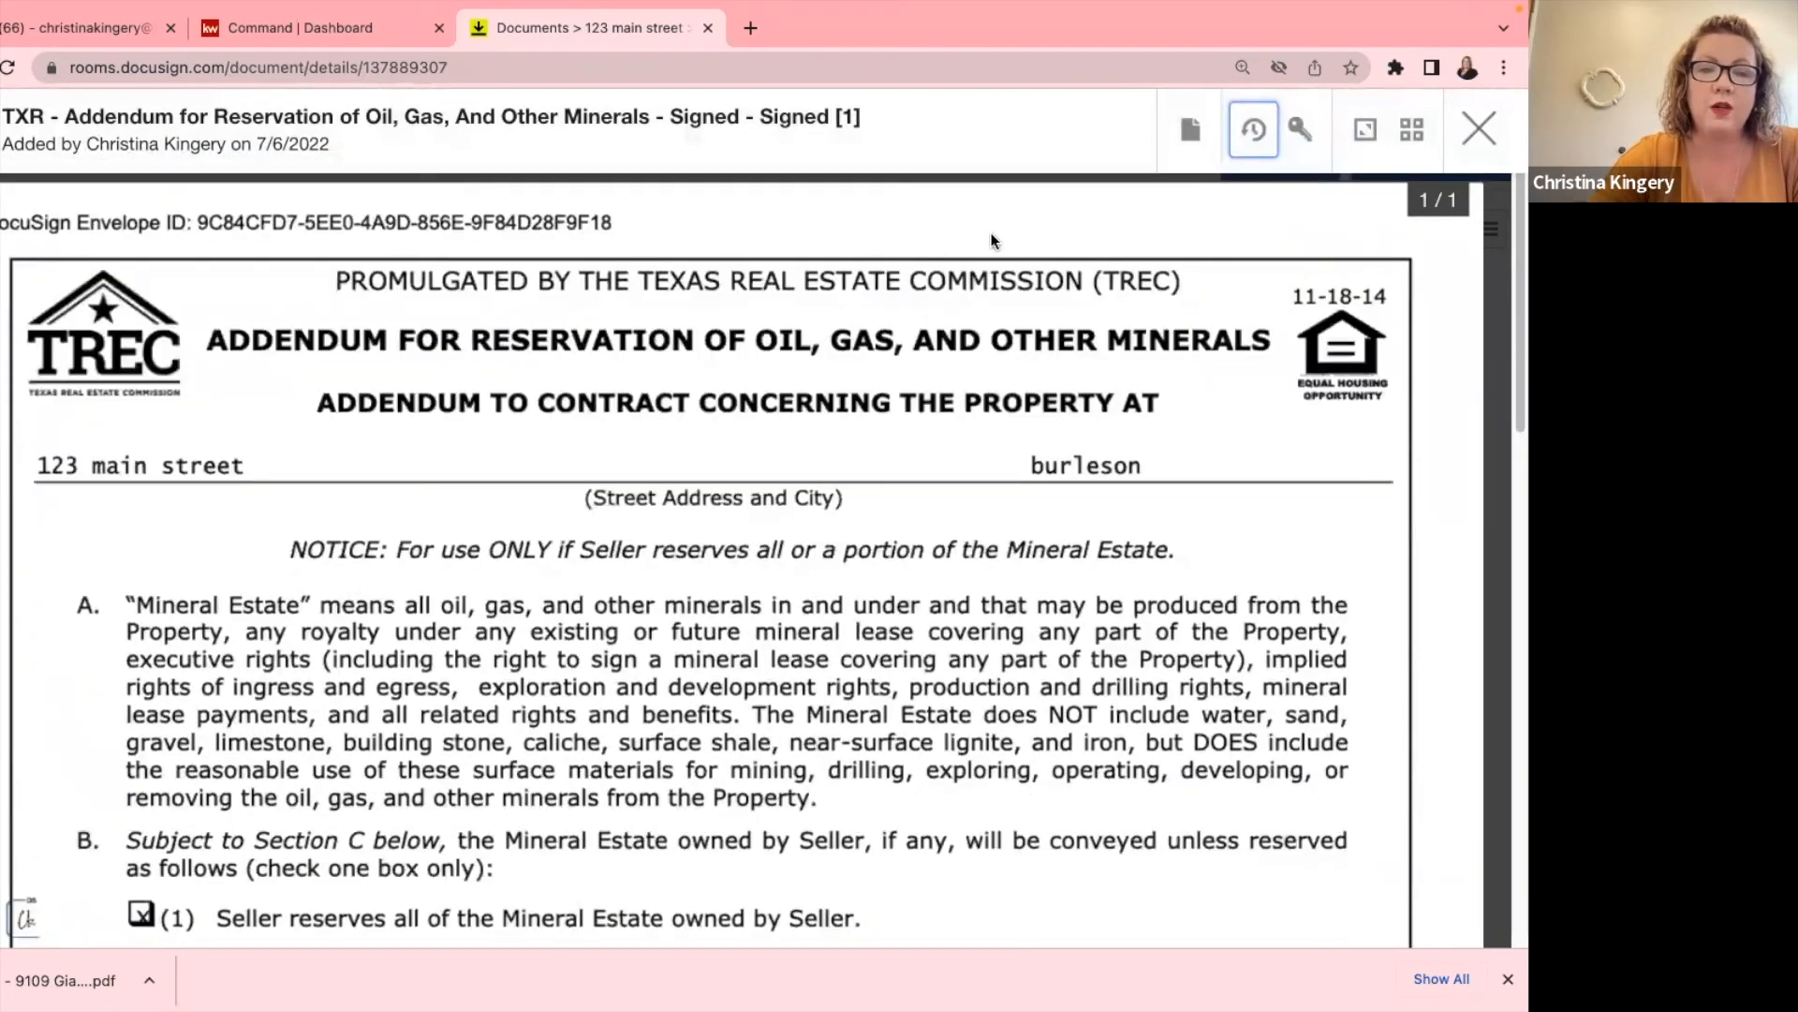
{"action": "left_click", "coordinate": [1188, 133]}
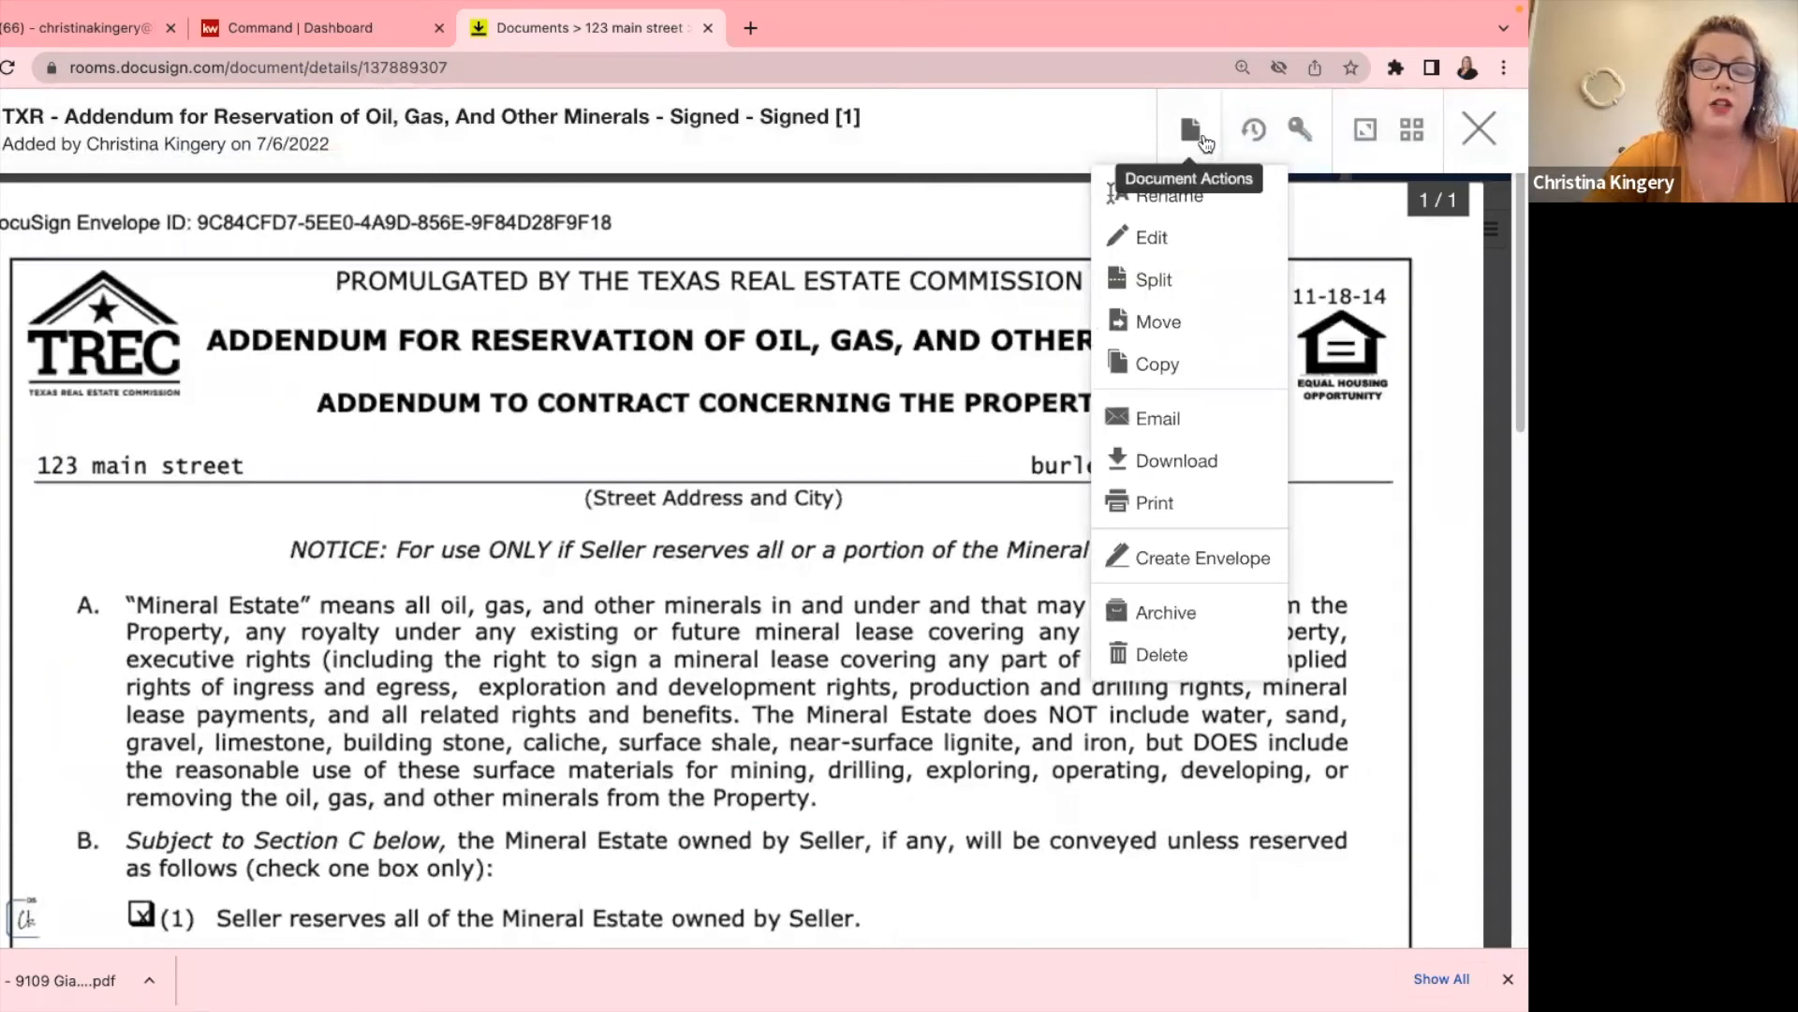
{"action": "left_click", "coordinate": [1167, 462]}
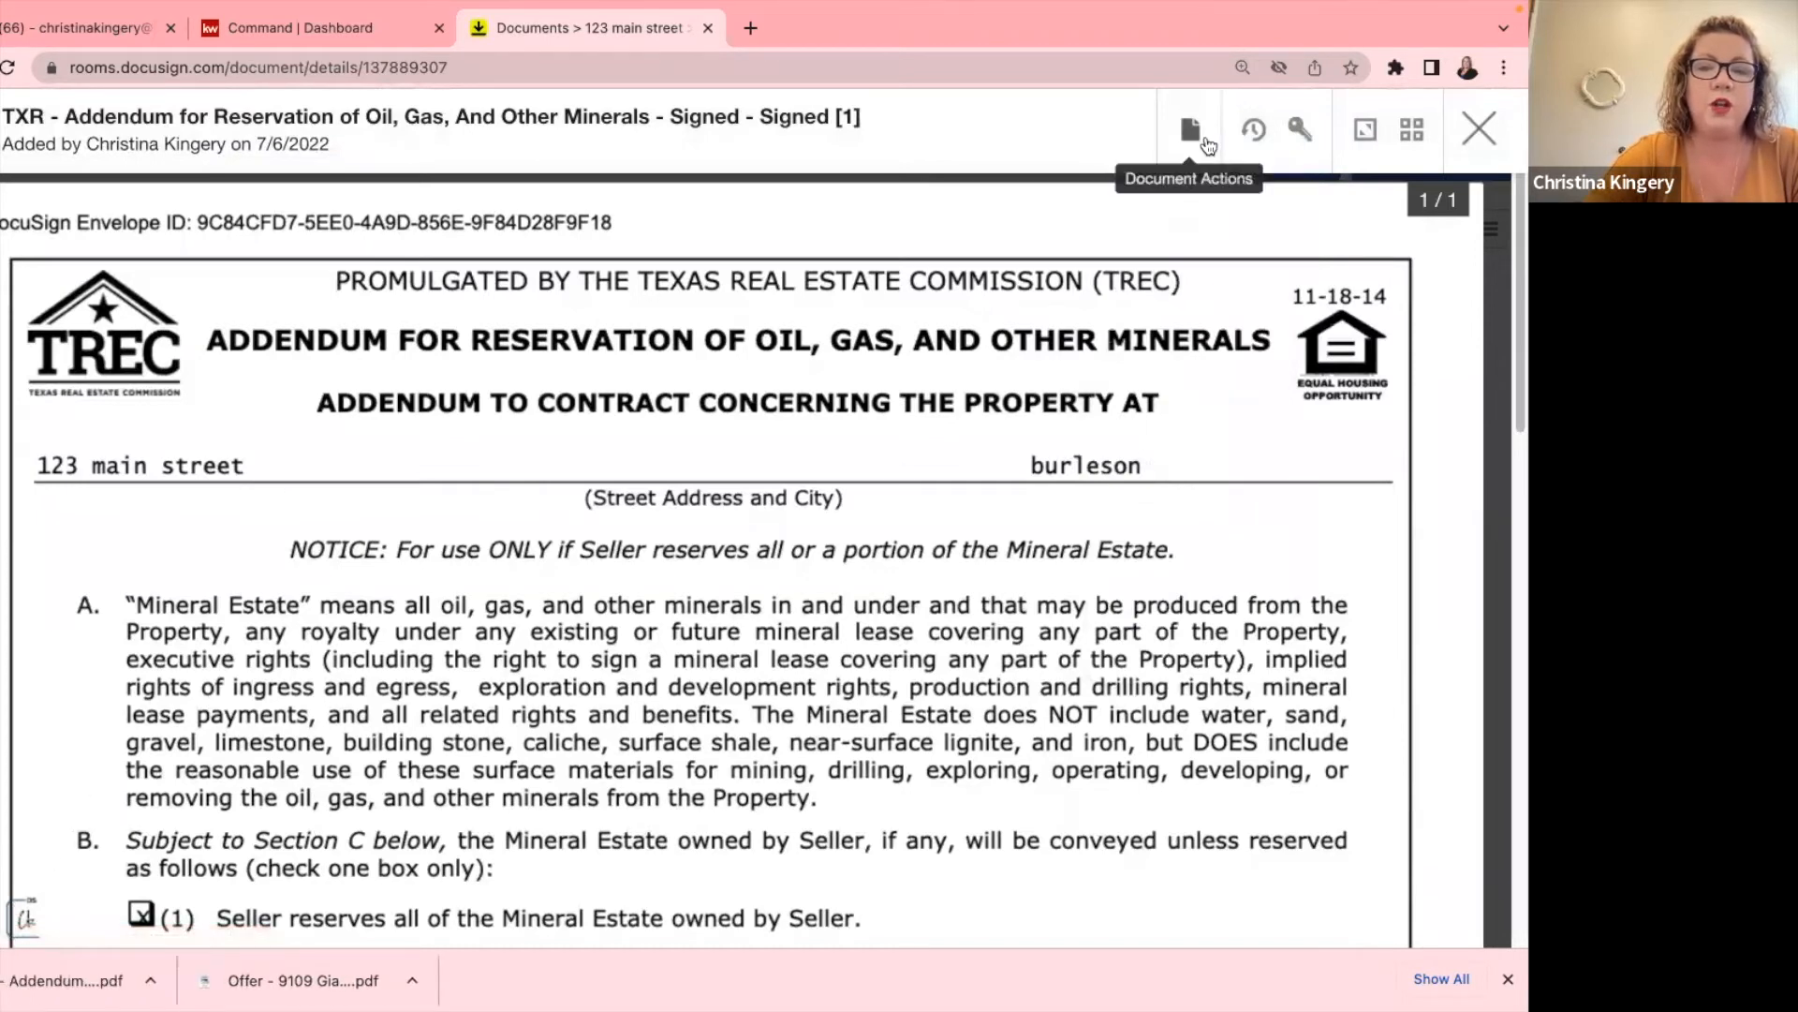
{"action": "left_click", "coordinate": [1479, 129]}
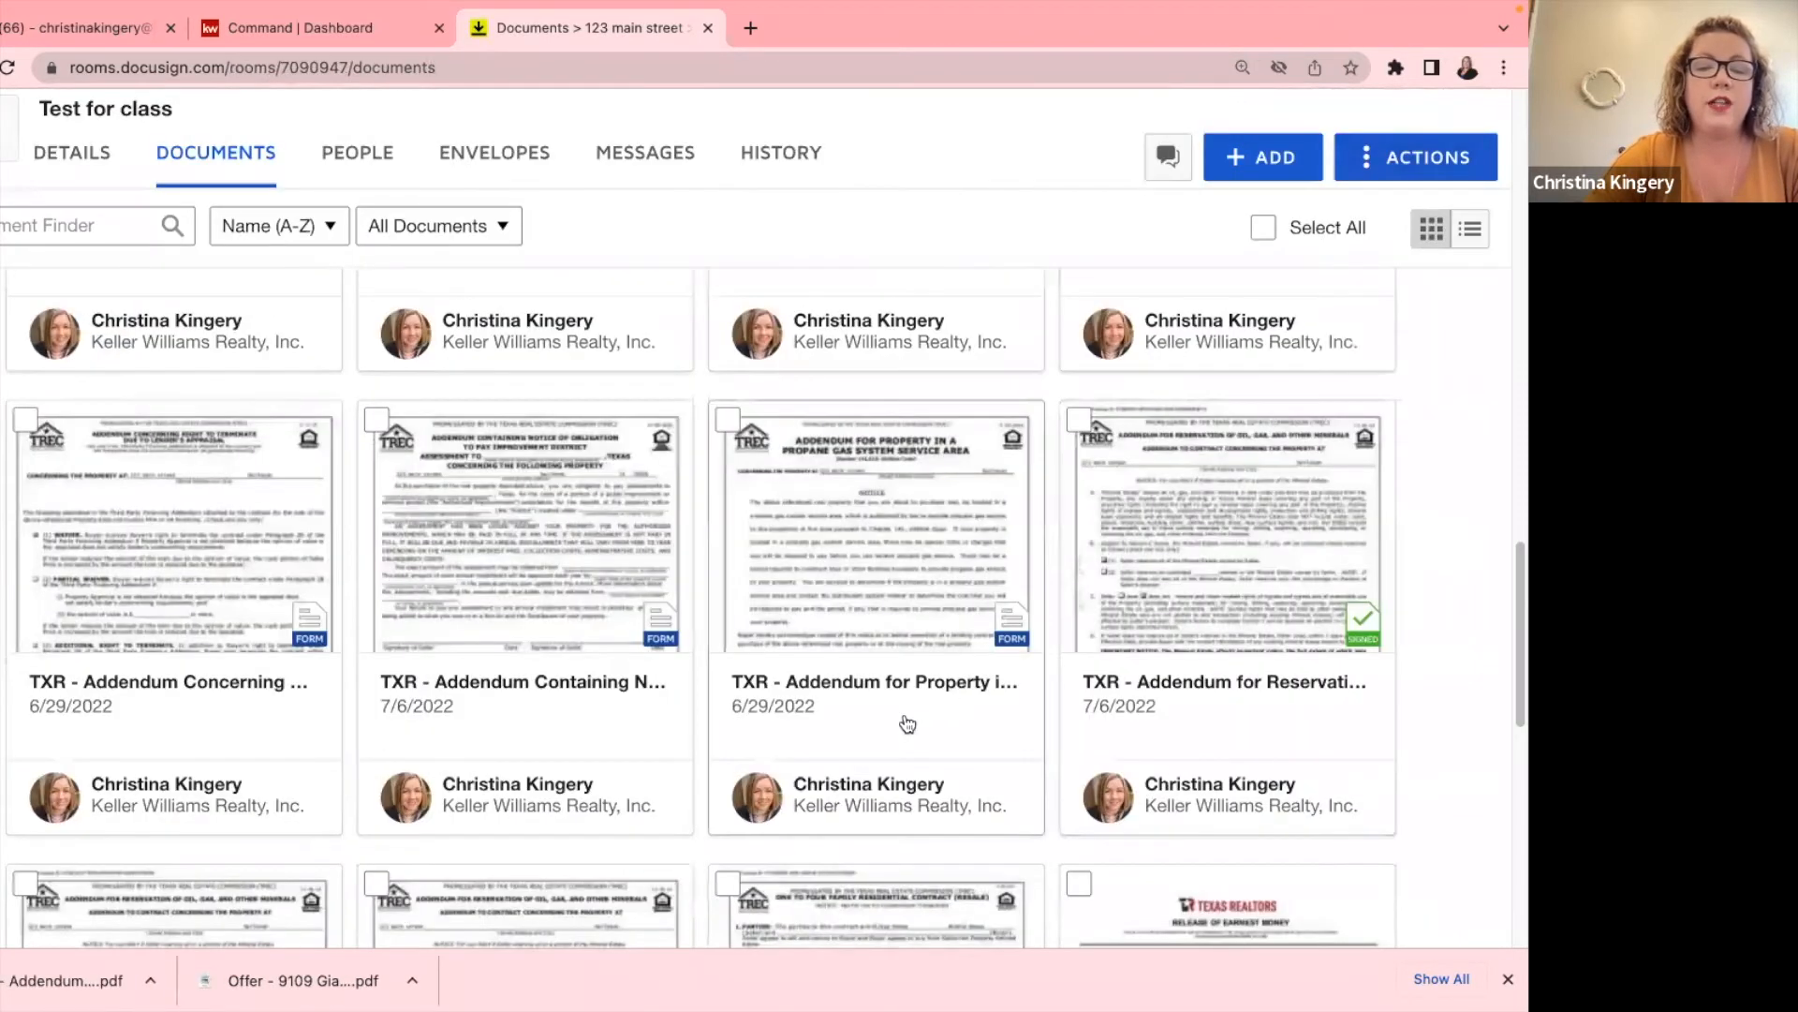
Select the addendum card and download it again from the toolbar's Download option.
{"action": "left_click", "coordinate": [1078, 422]}
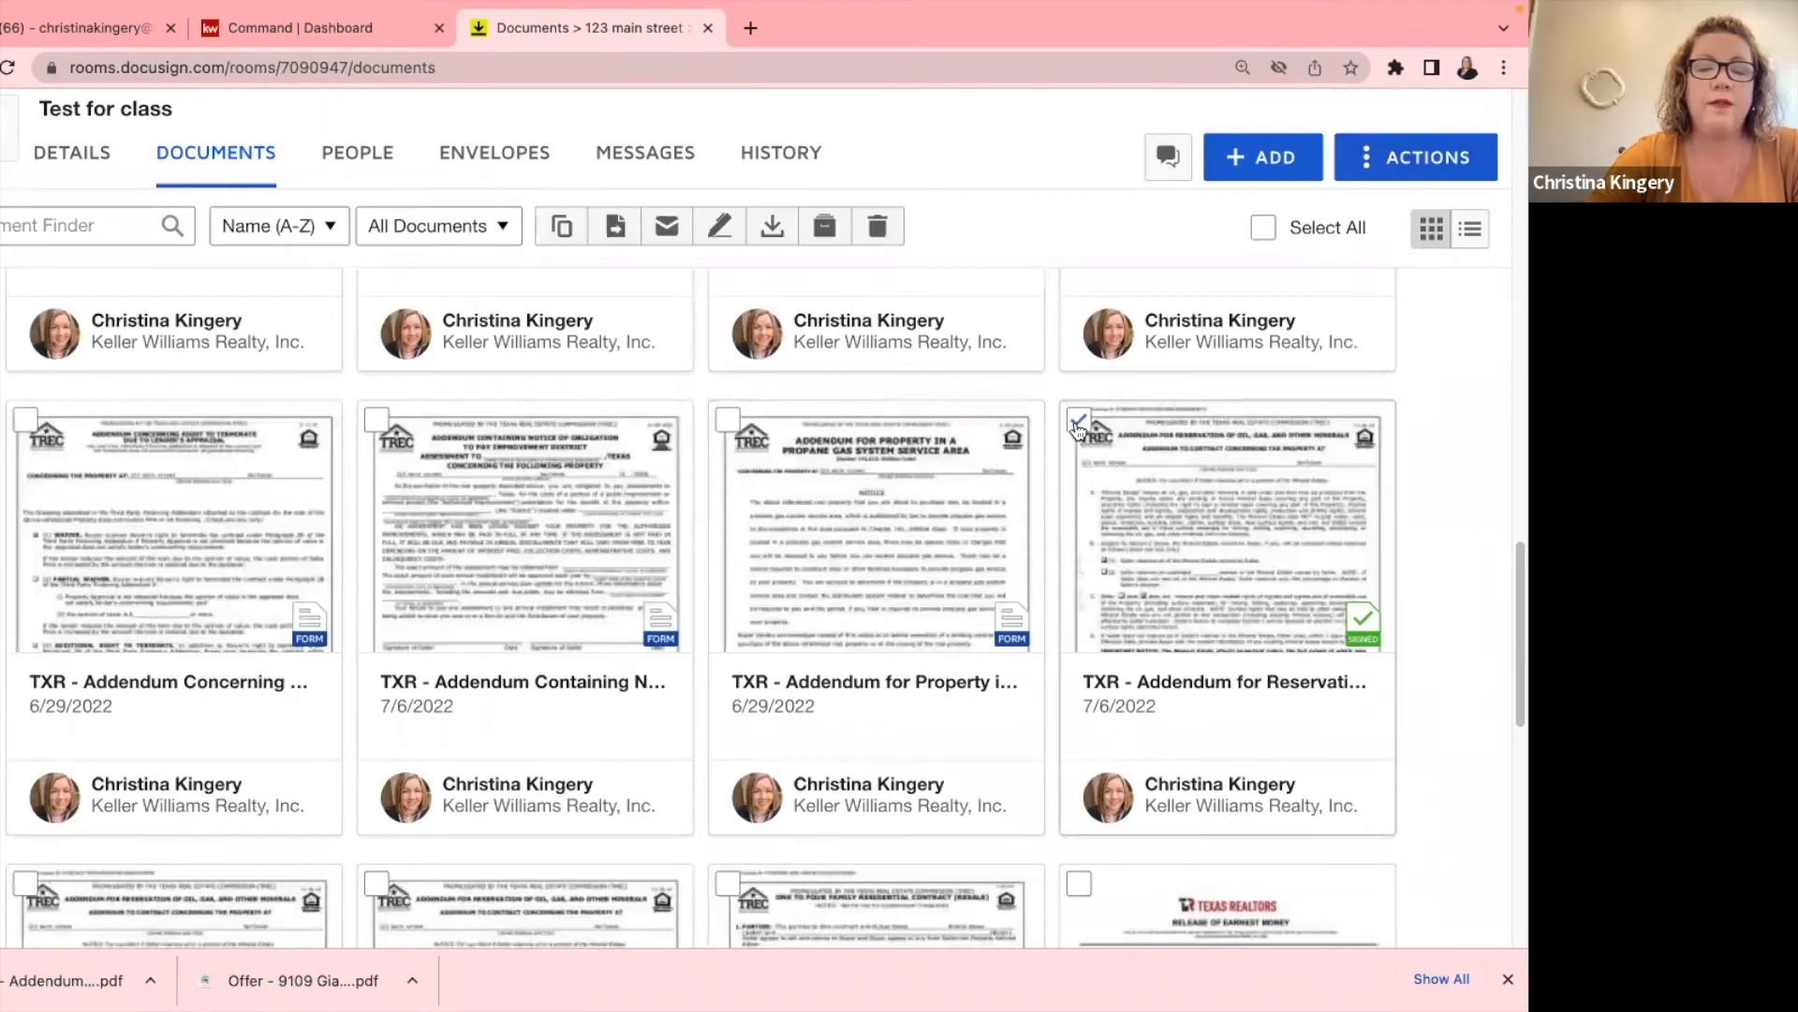
{"action": "left_click", "coordinate": [773, 227]}
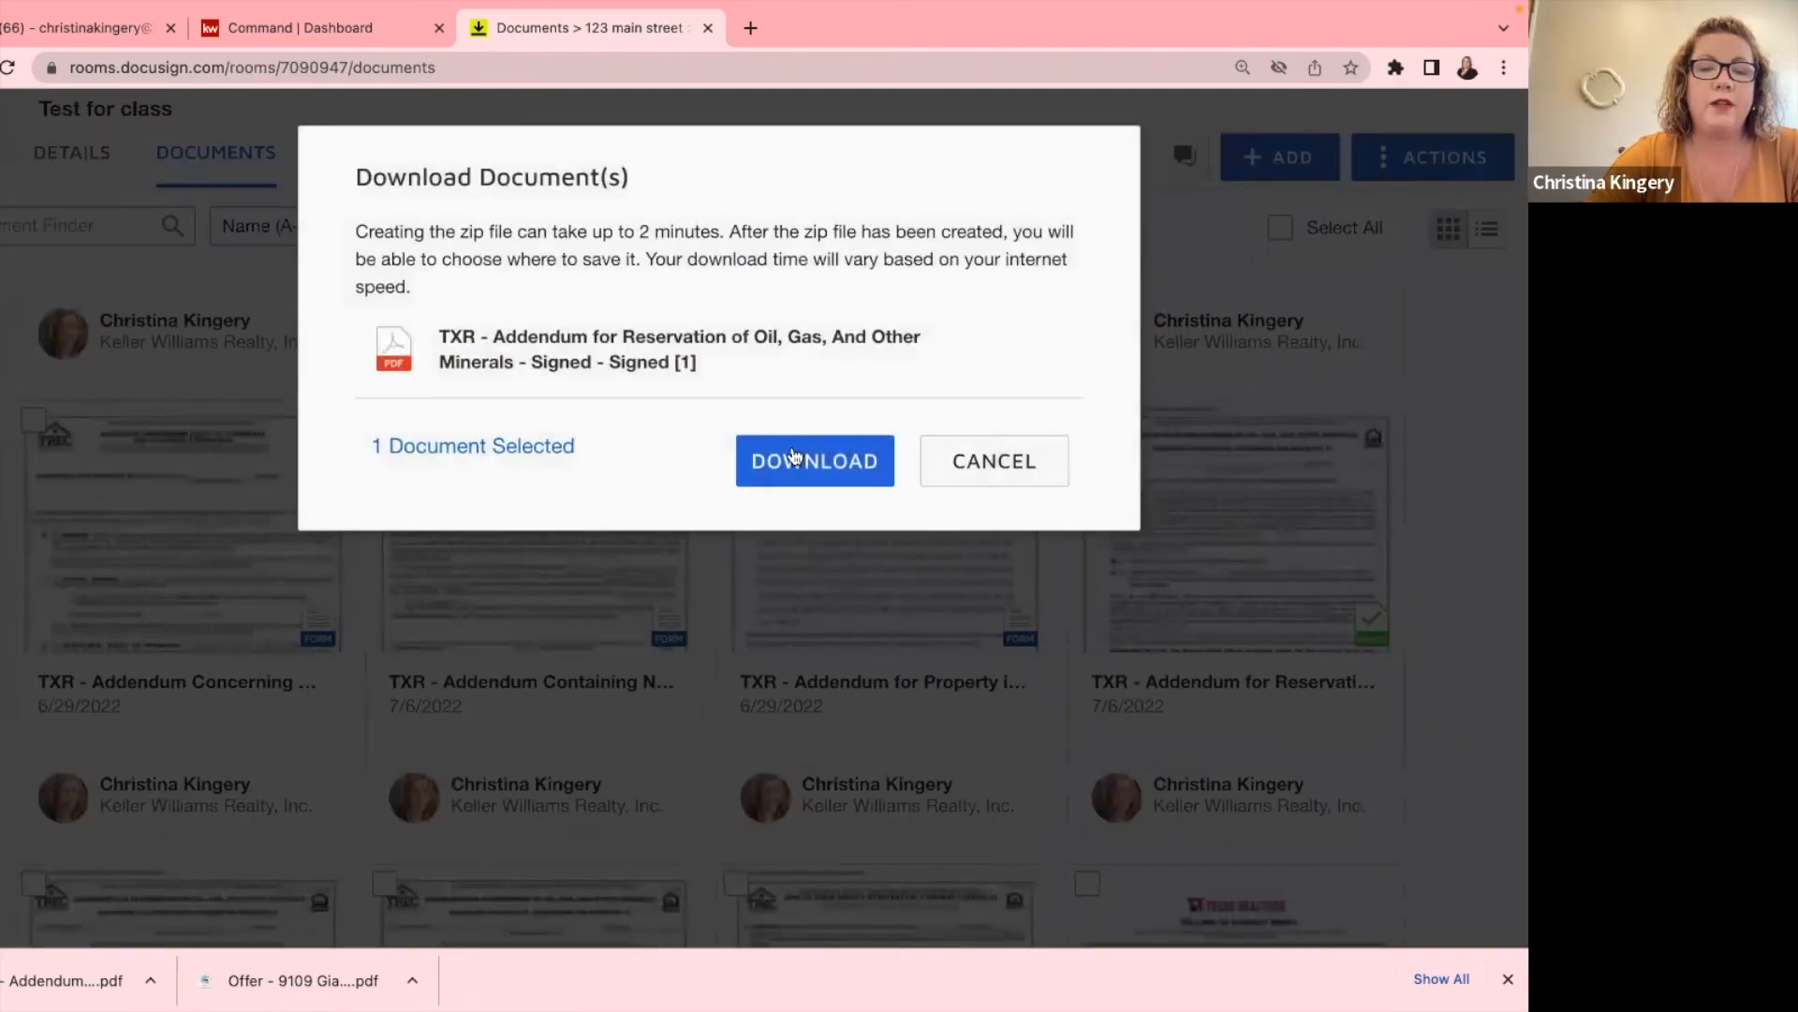
{"action": "left_click", "coordinate": [796, 464]}
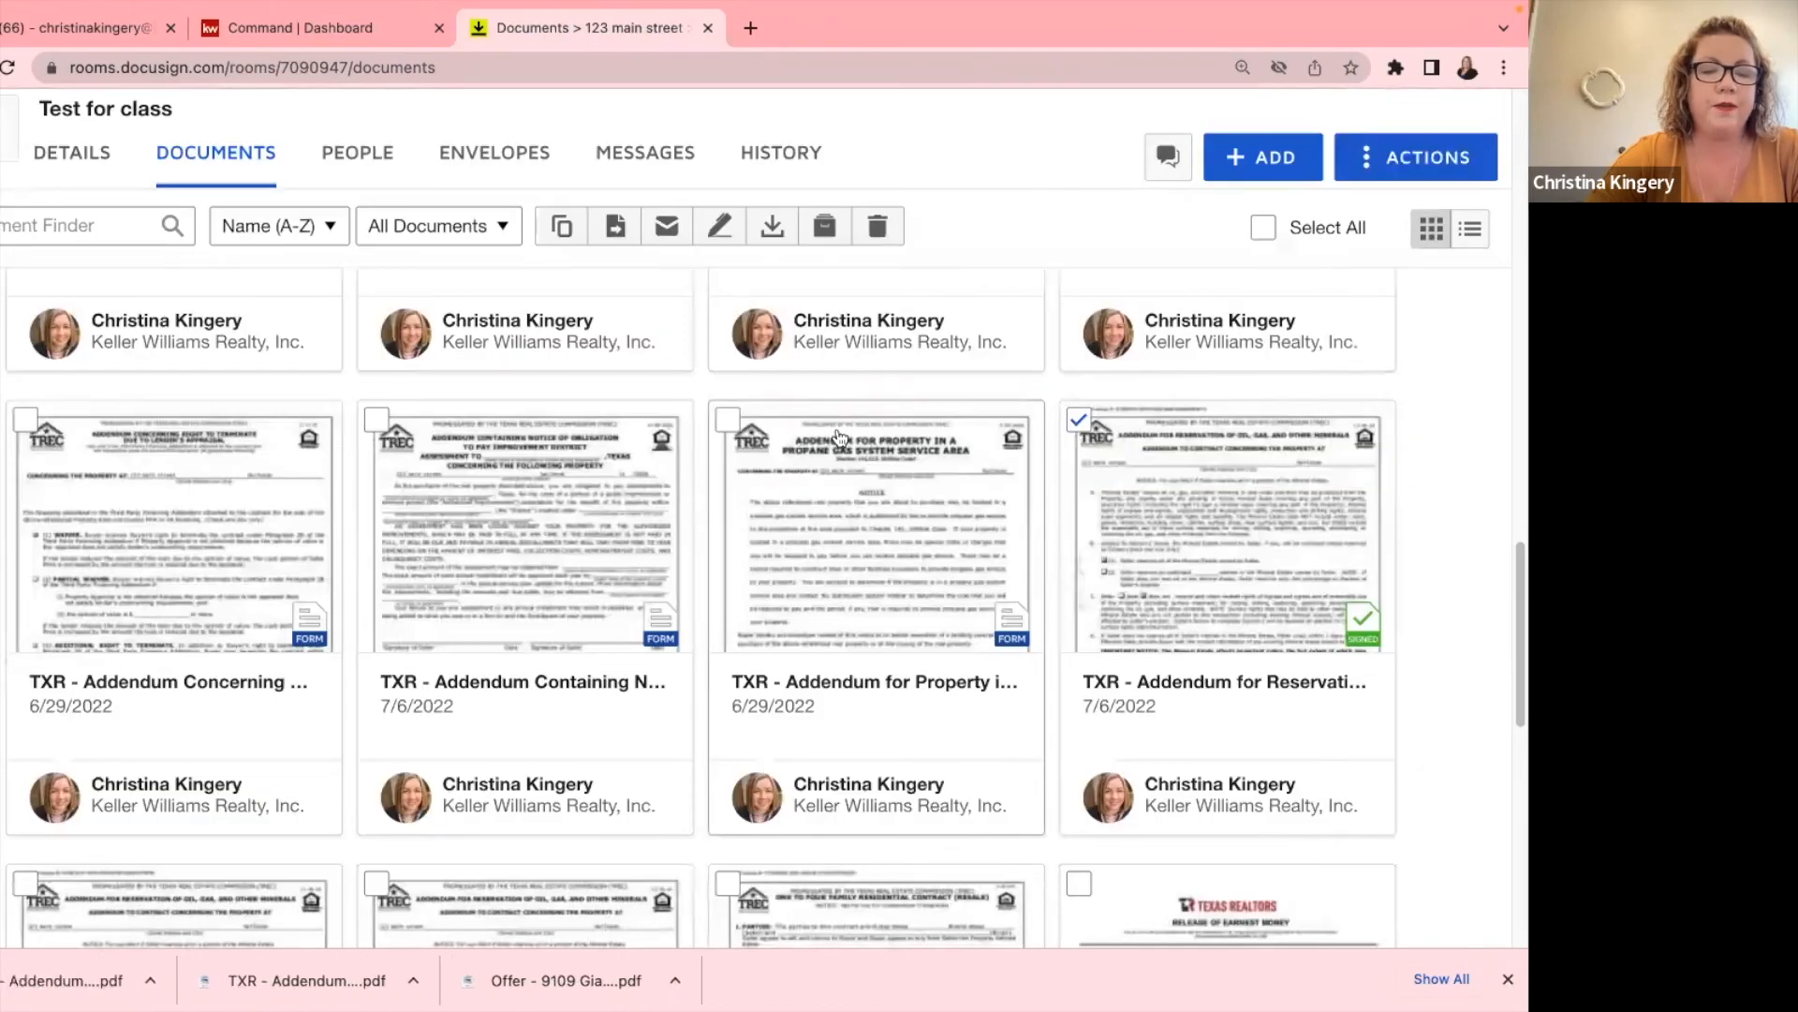
{"action": "scroll", "coordinate": [44, 554], "scroll_direction": "up", "scroll_amount": 10}
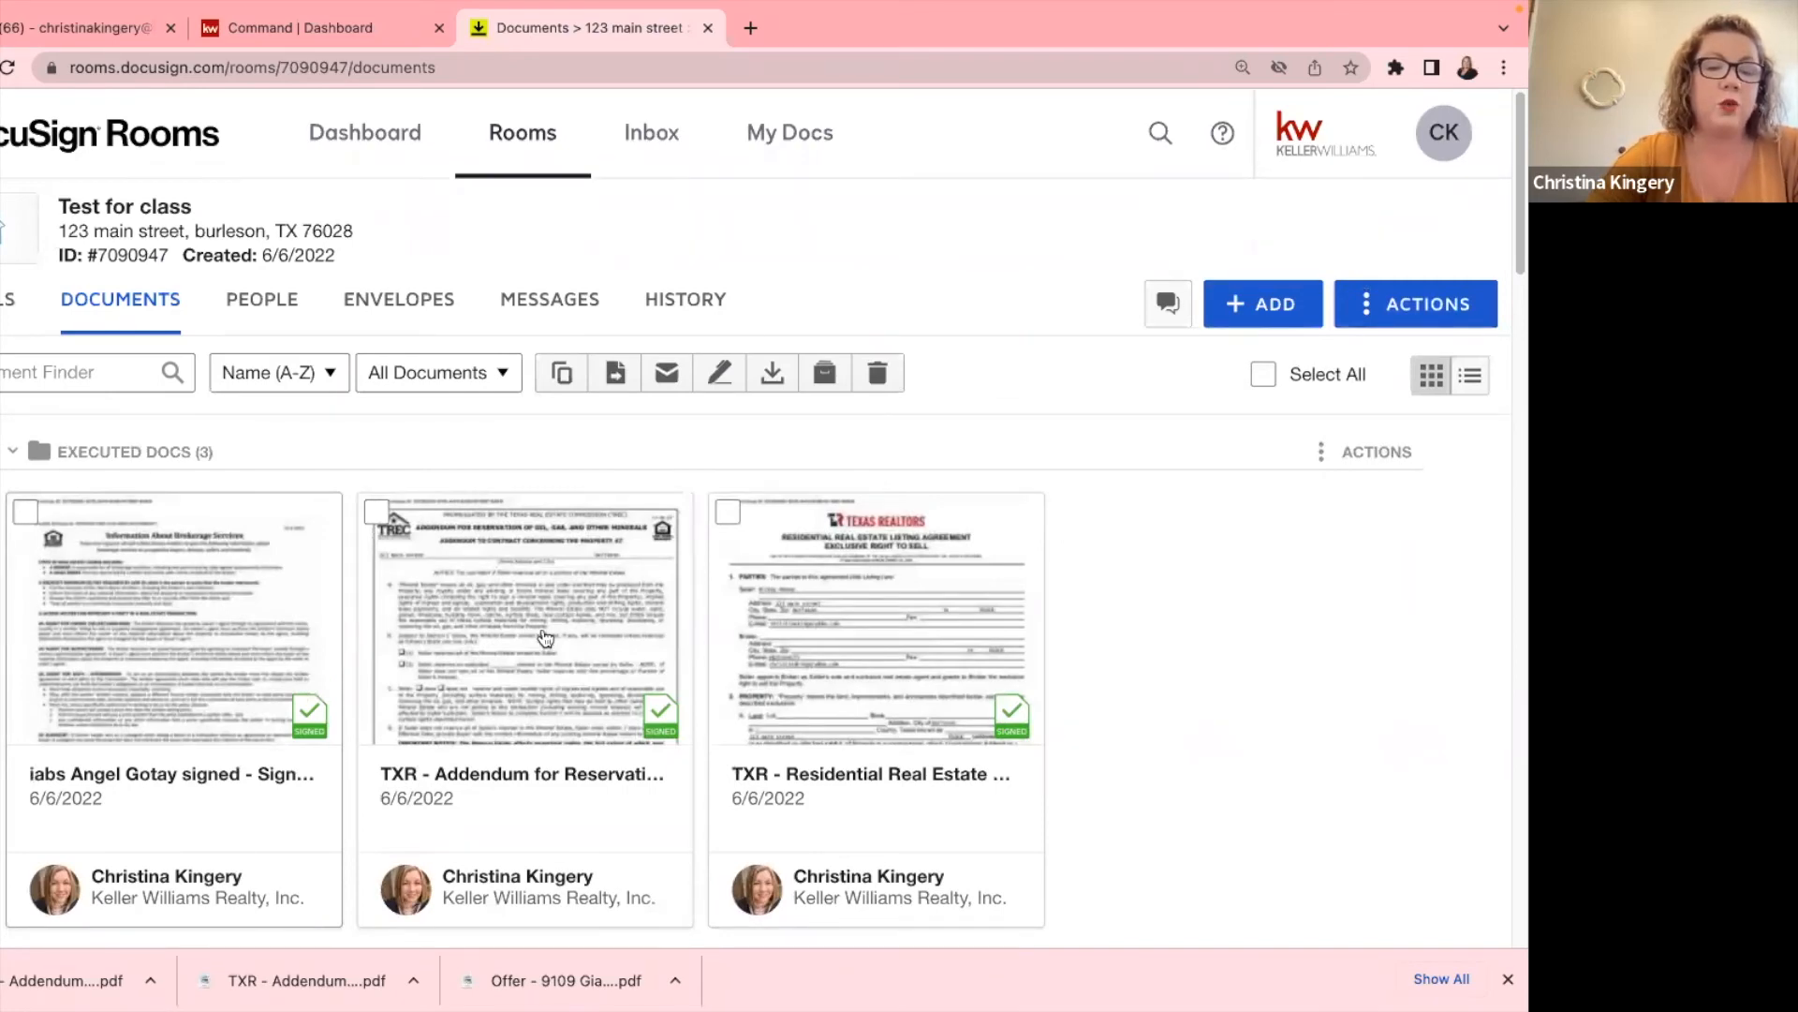
{"action": "mouse_move", "coordinate": [997, 9]}
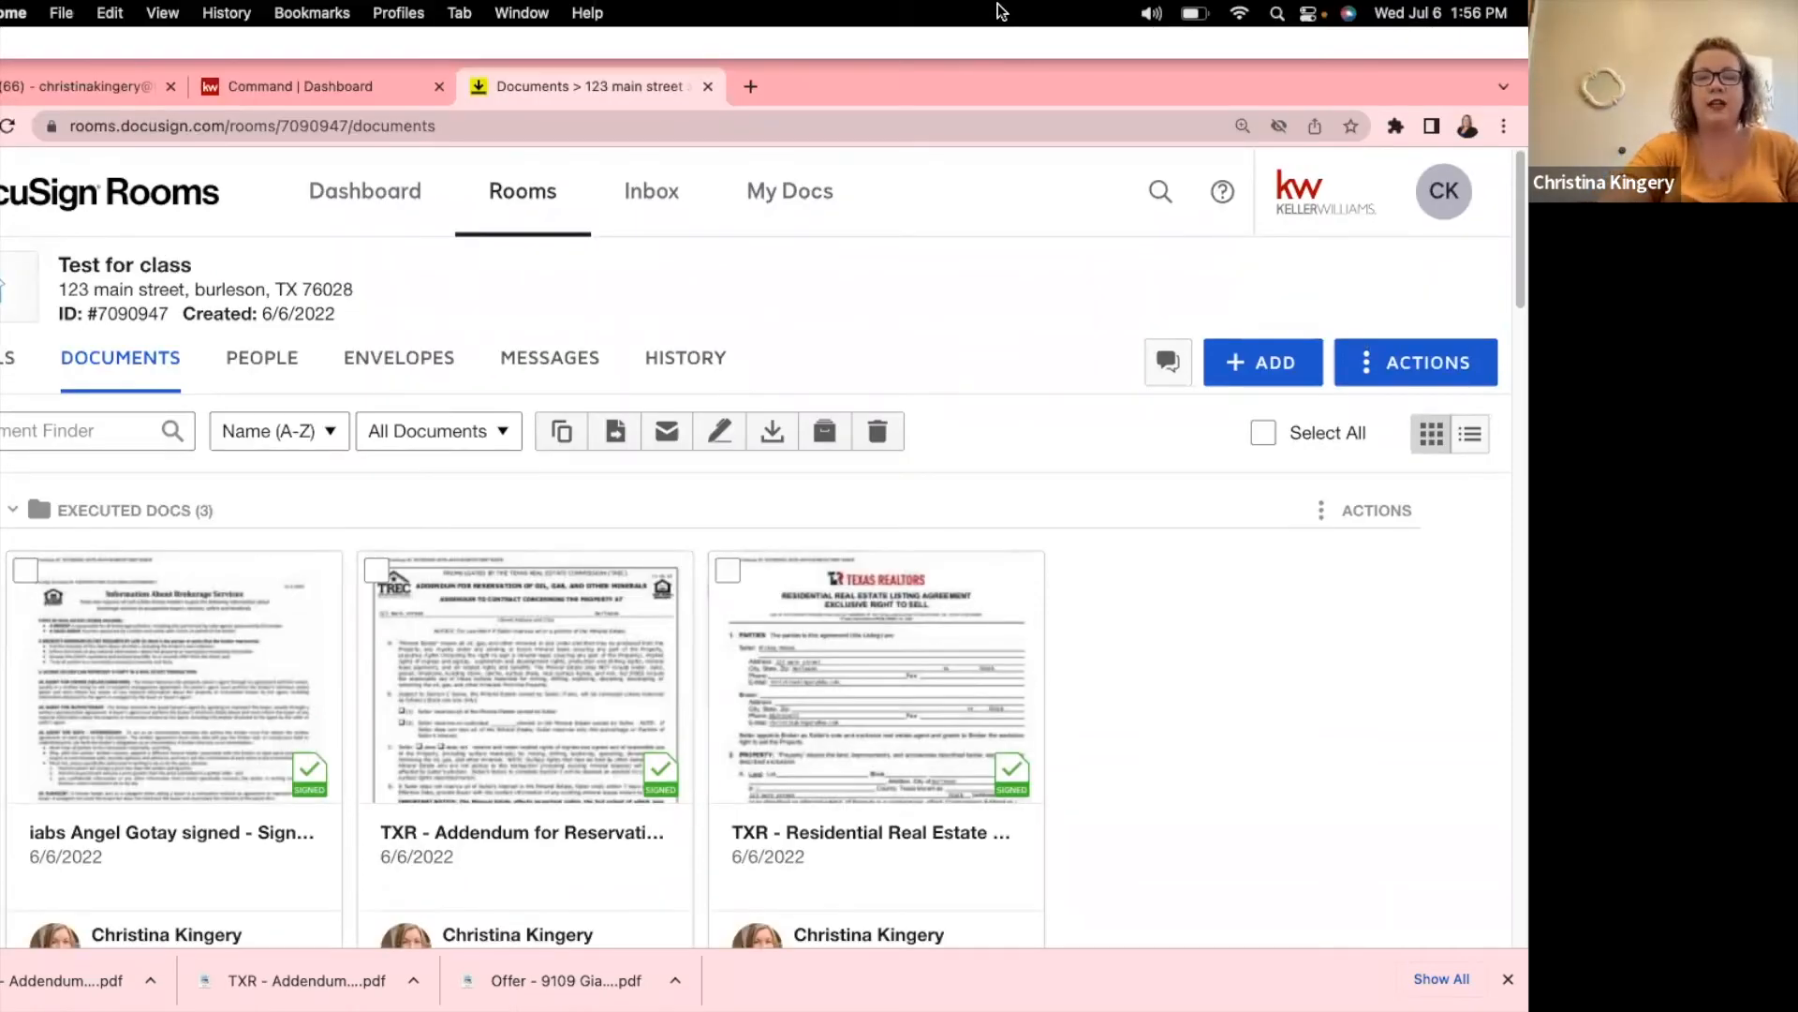
{"action": "scroll", "coordinate": [892, 546], "scroll_direction": "down", "scroll_amount": 15}
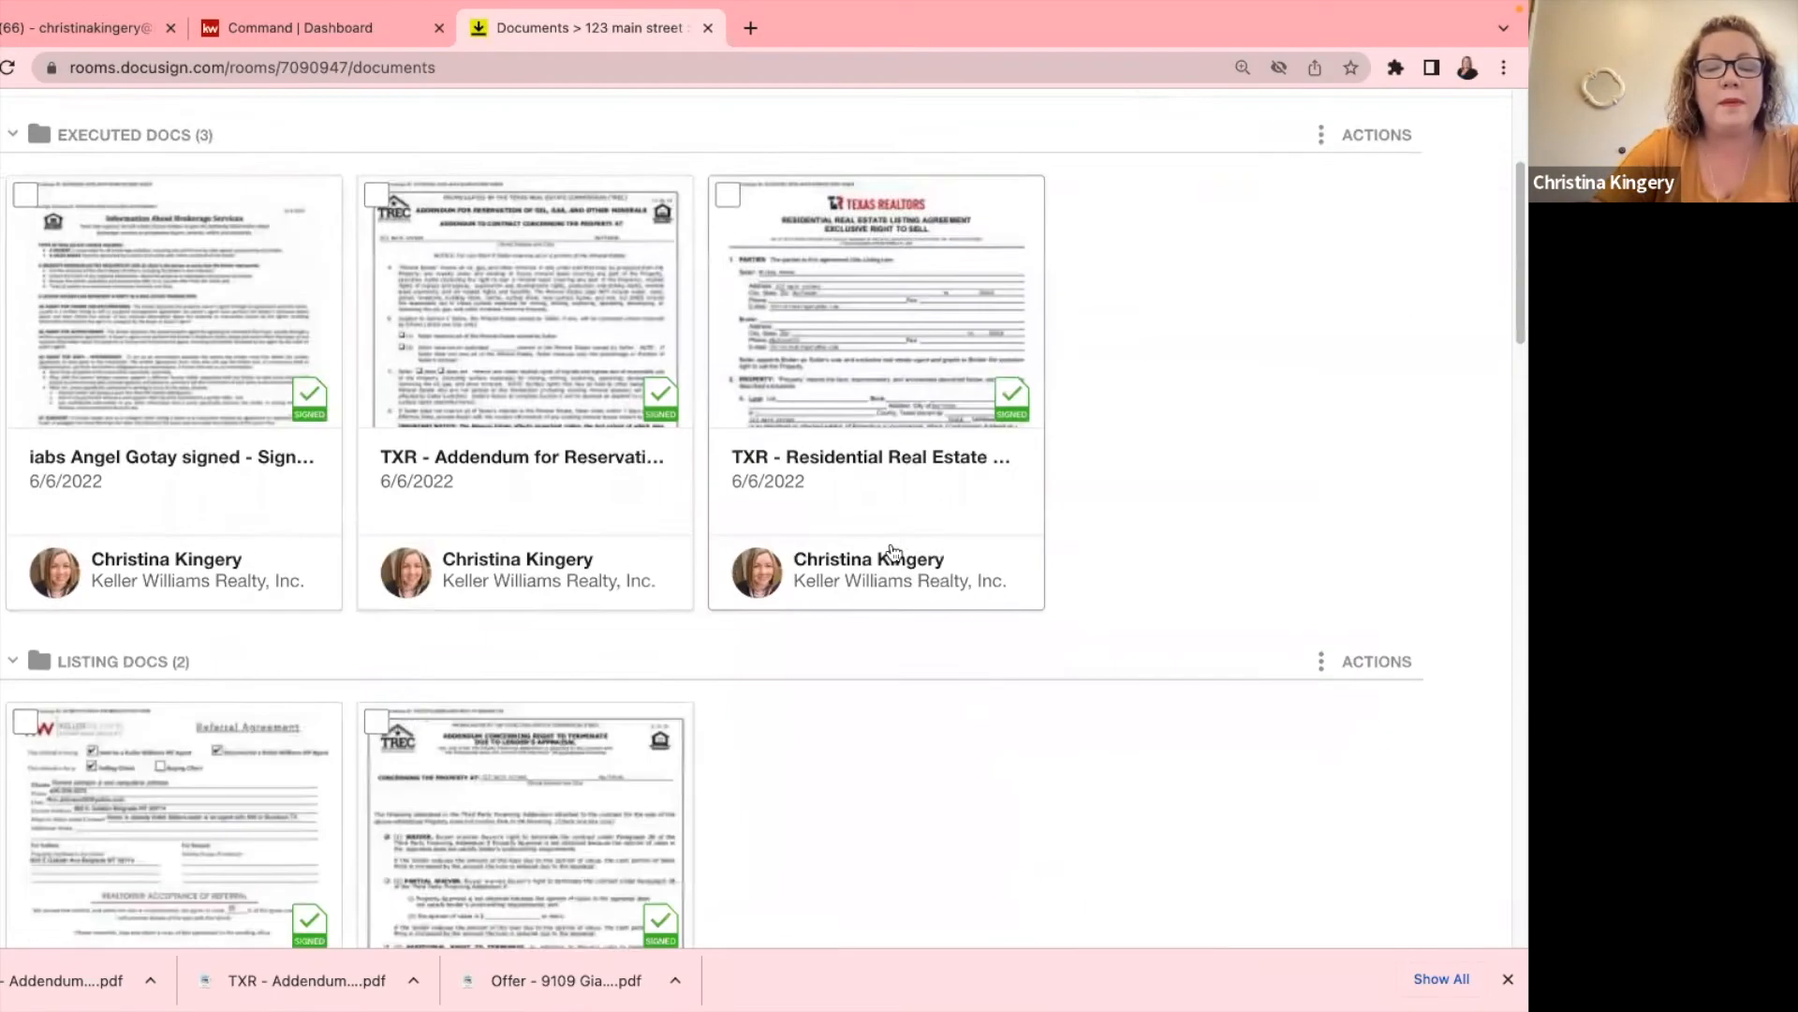
{"action": "scroll", "coordinate": [891, 553], "scroll_direction": "down", "scroll_amount": 9}
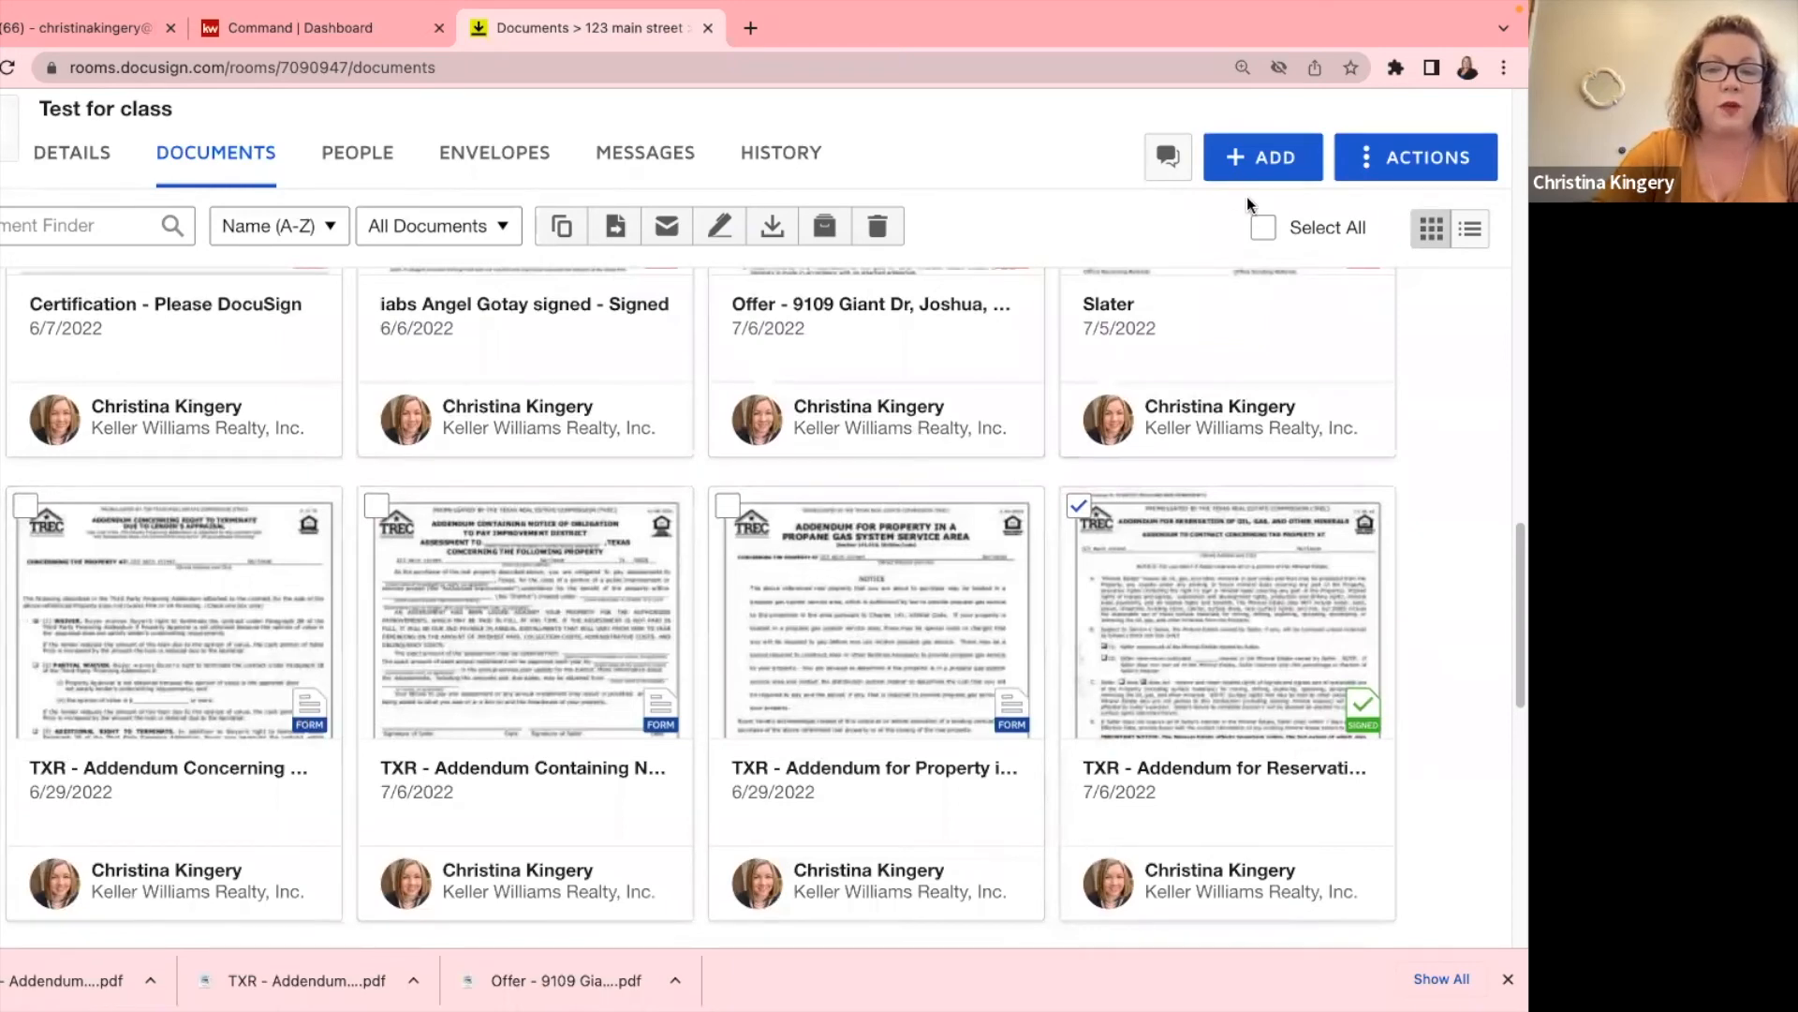
{"action": "left_click", "coordinate": [1262, 156]}
{"action": "left_click", "coordinate": [1290, 275]}
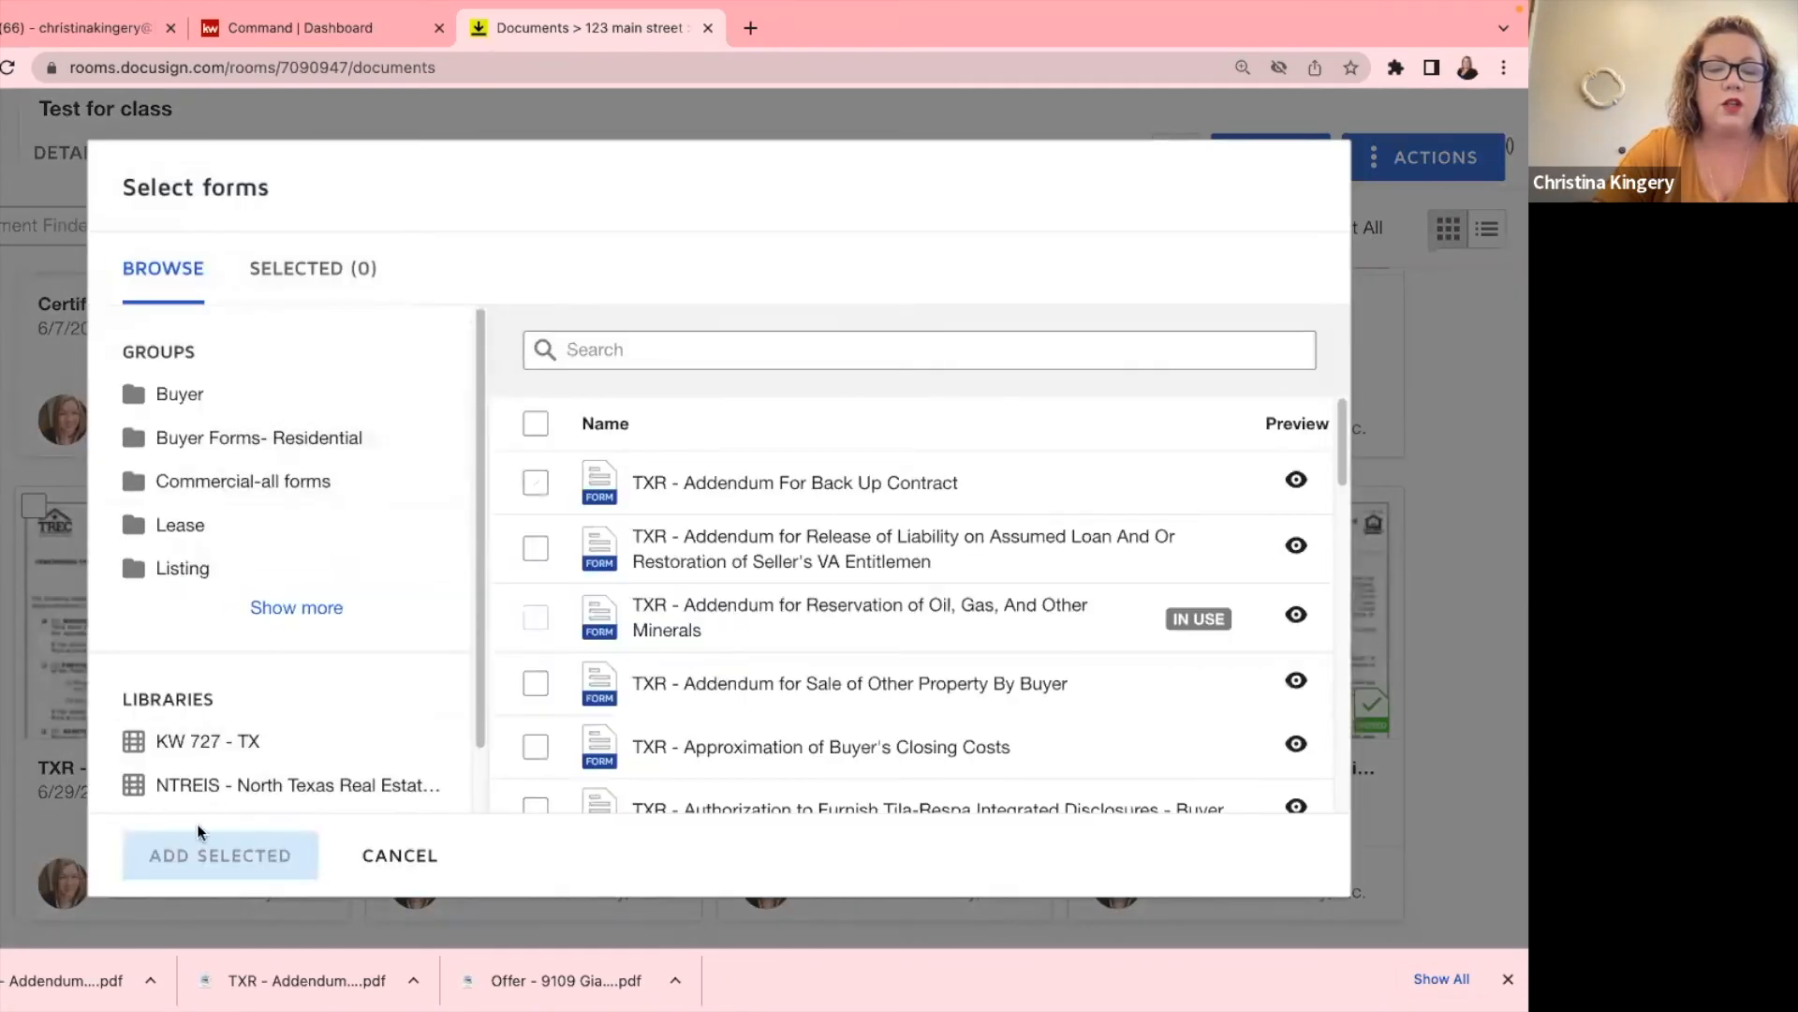
{"action": "scroll", "coordinate": [204, 703], "scroll_direction": "down", "scroll_amount": 1}
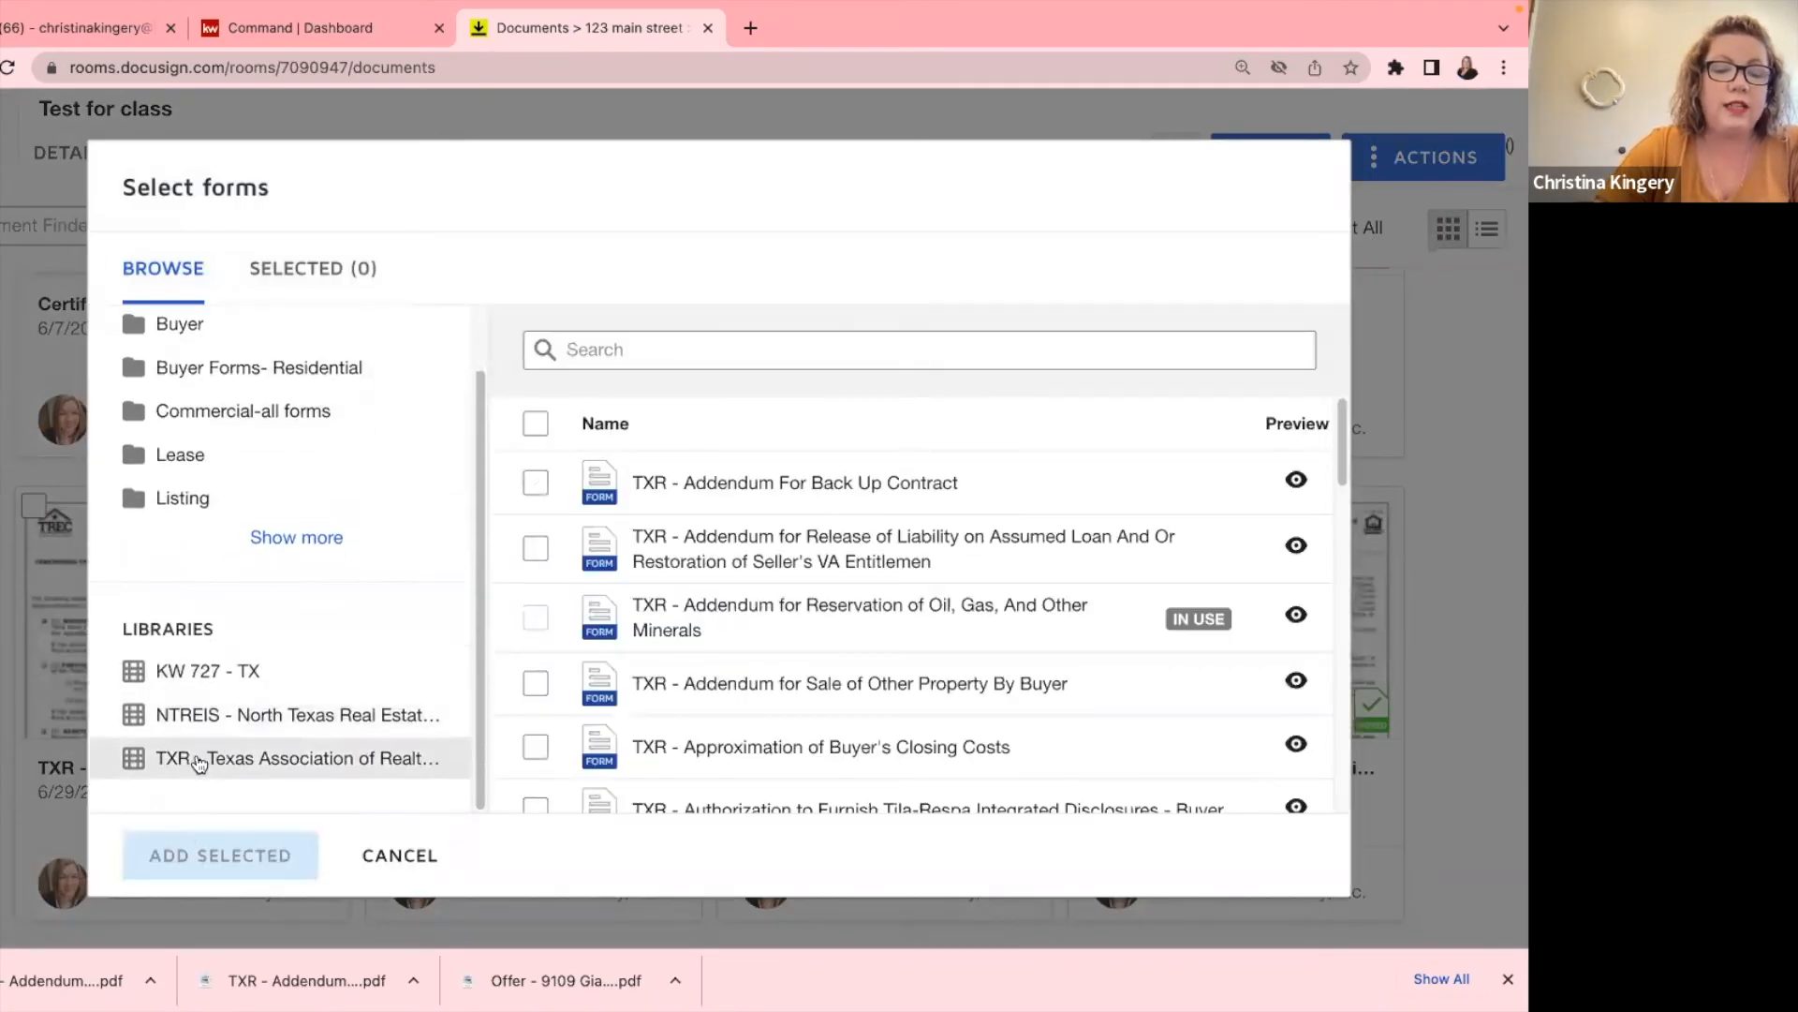
{"action": "left_click", "coordinate": [200, 757]}
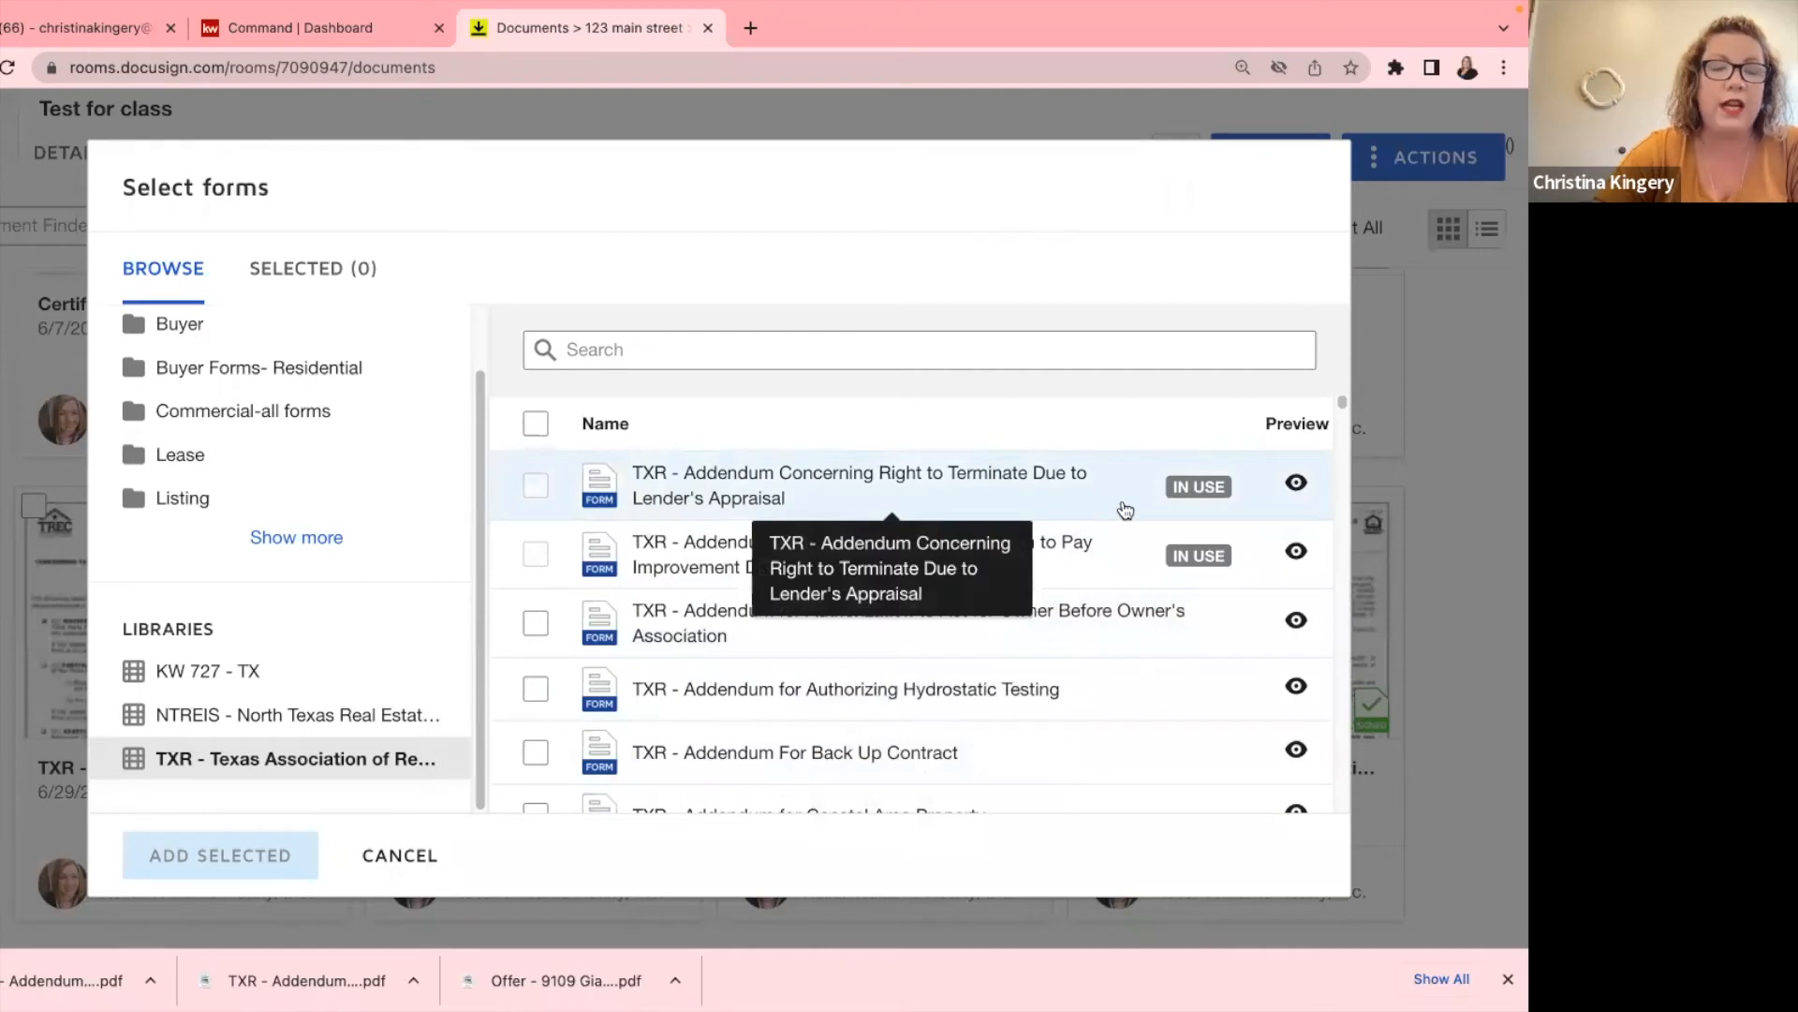
{"action": "left_click", "coordinate": [399, 856]}
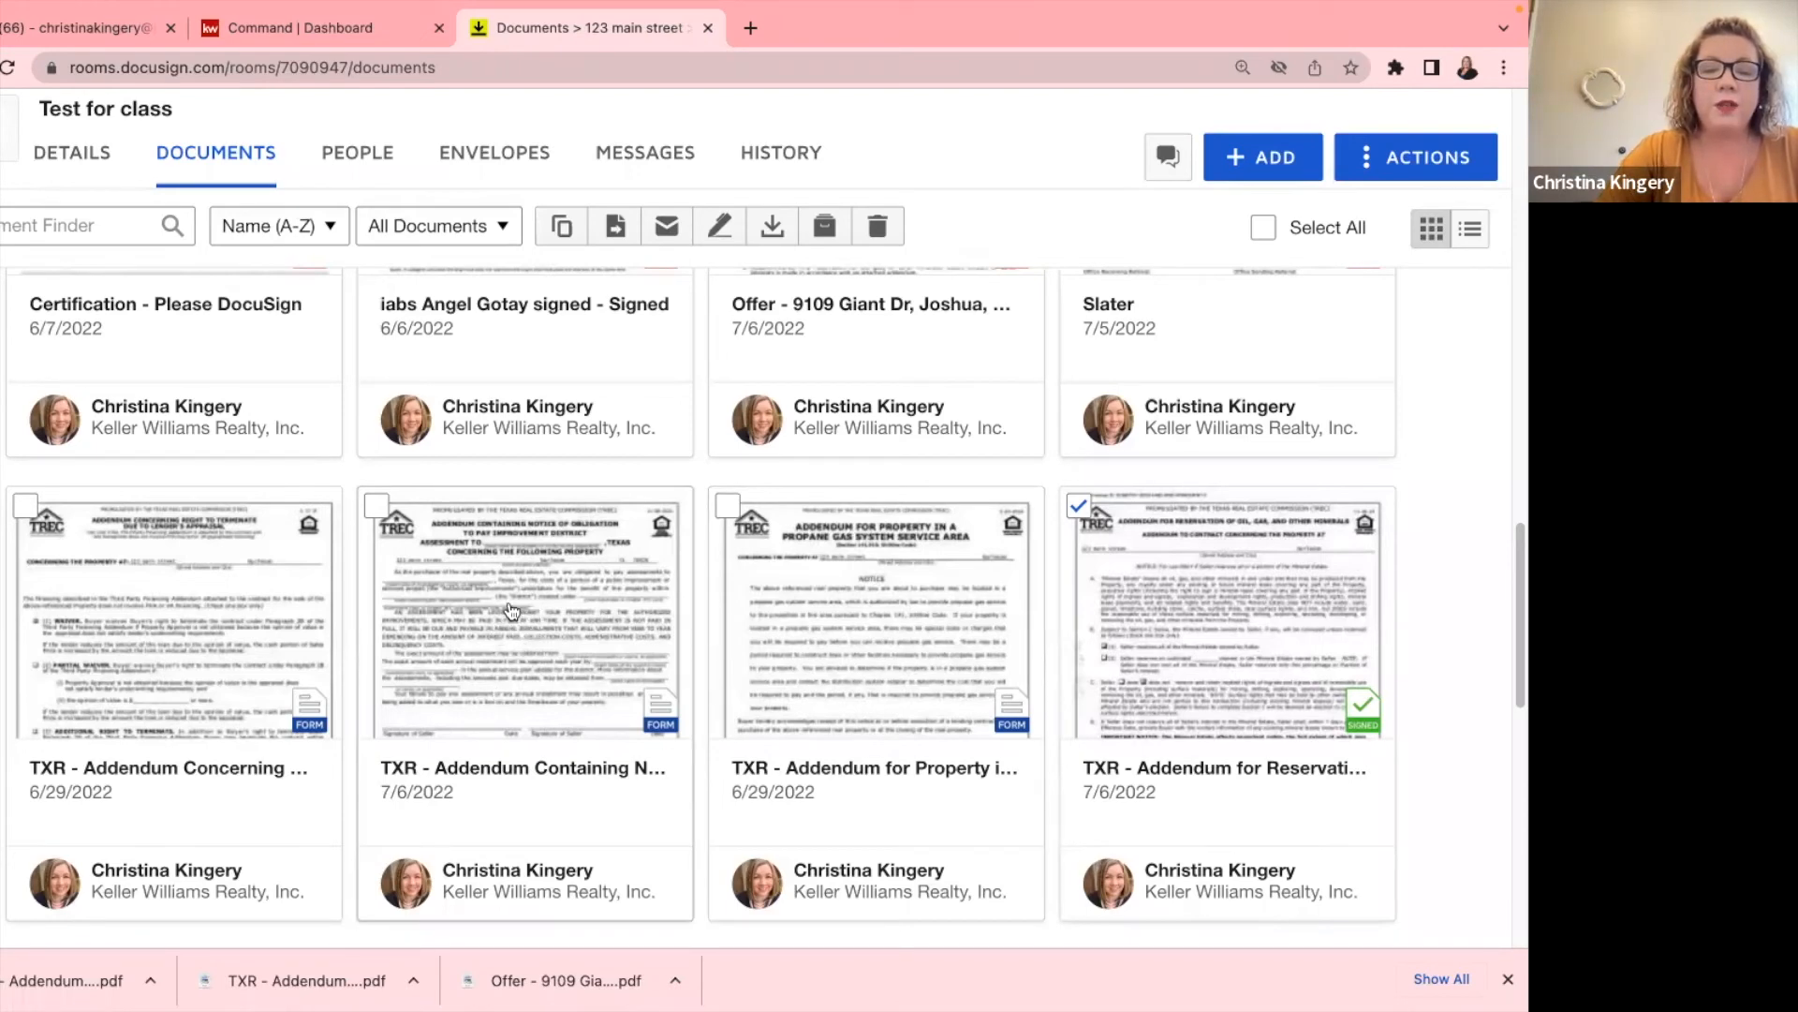
Search the room's documents for 'offer' and open the TXR One to Four Family Residential Contract.
{"action": "scroll", "coordinate": [515, 611], "scroll_direction": "up", "scroll_amount": 8}
{"action": "left_click", "coordinate": [98, 225]}
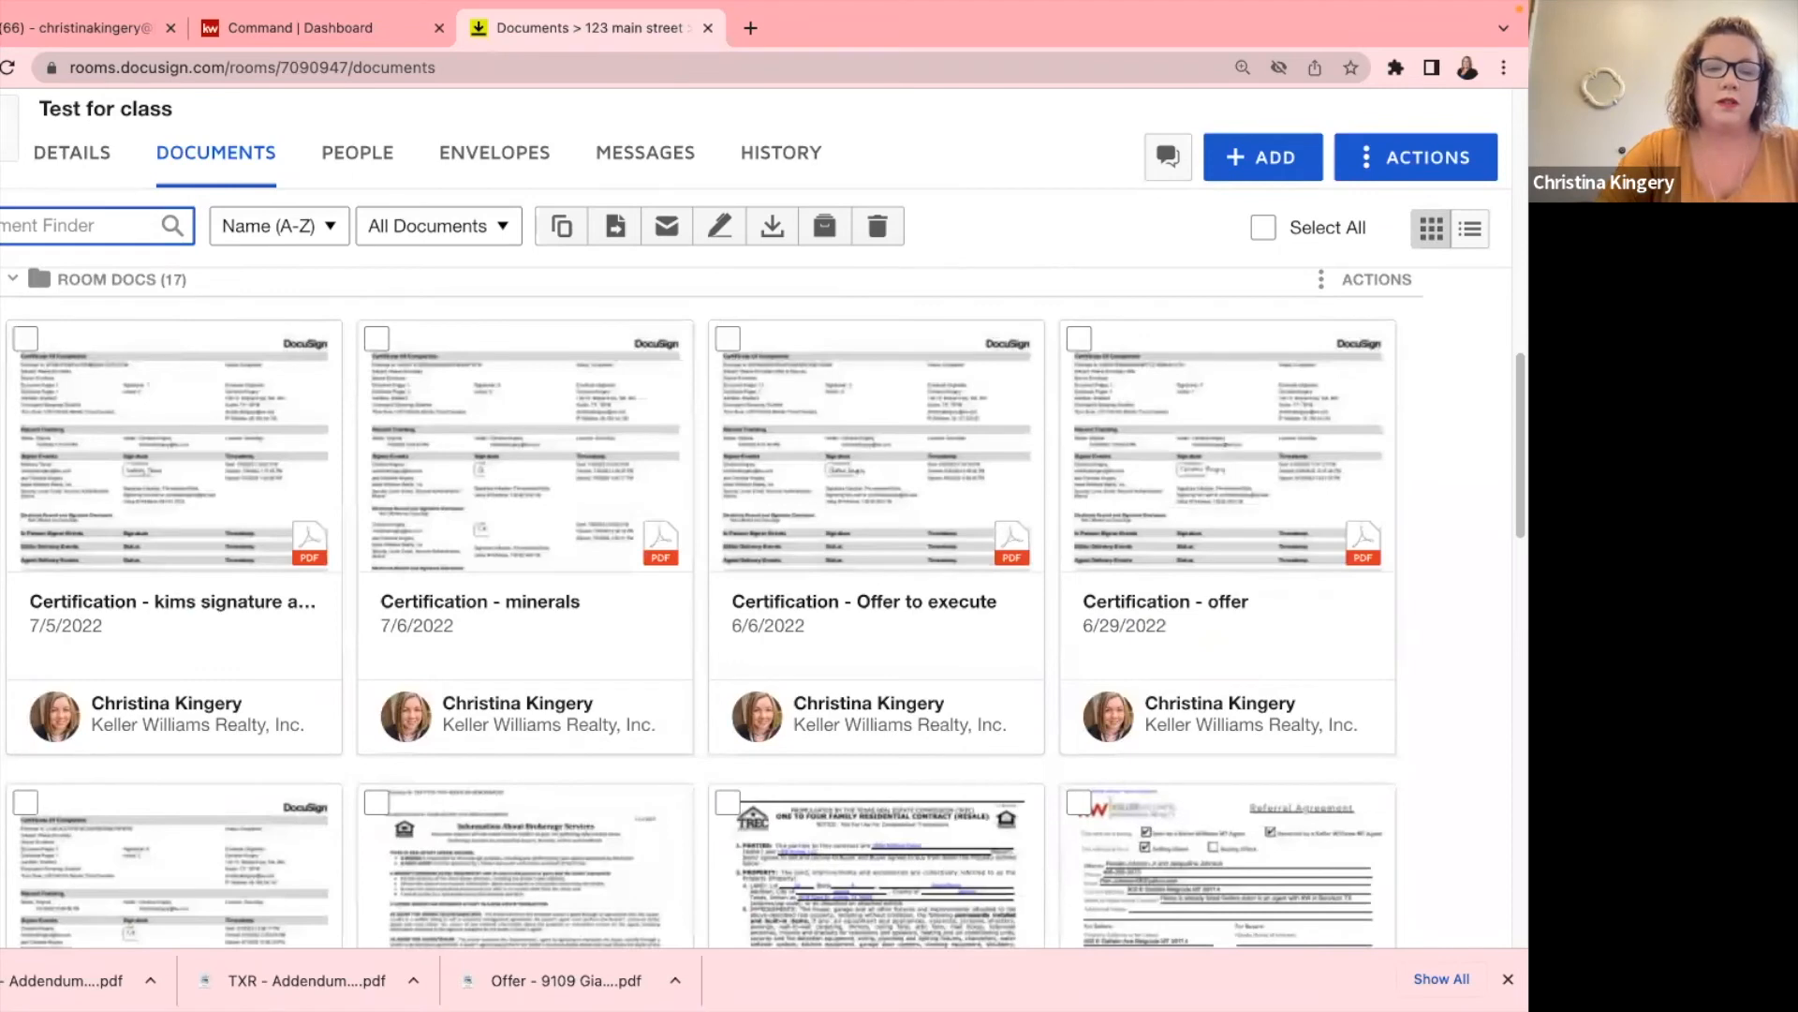
{"action": "type", "text": "offer"}
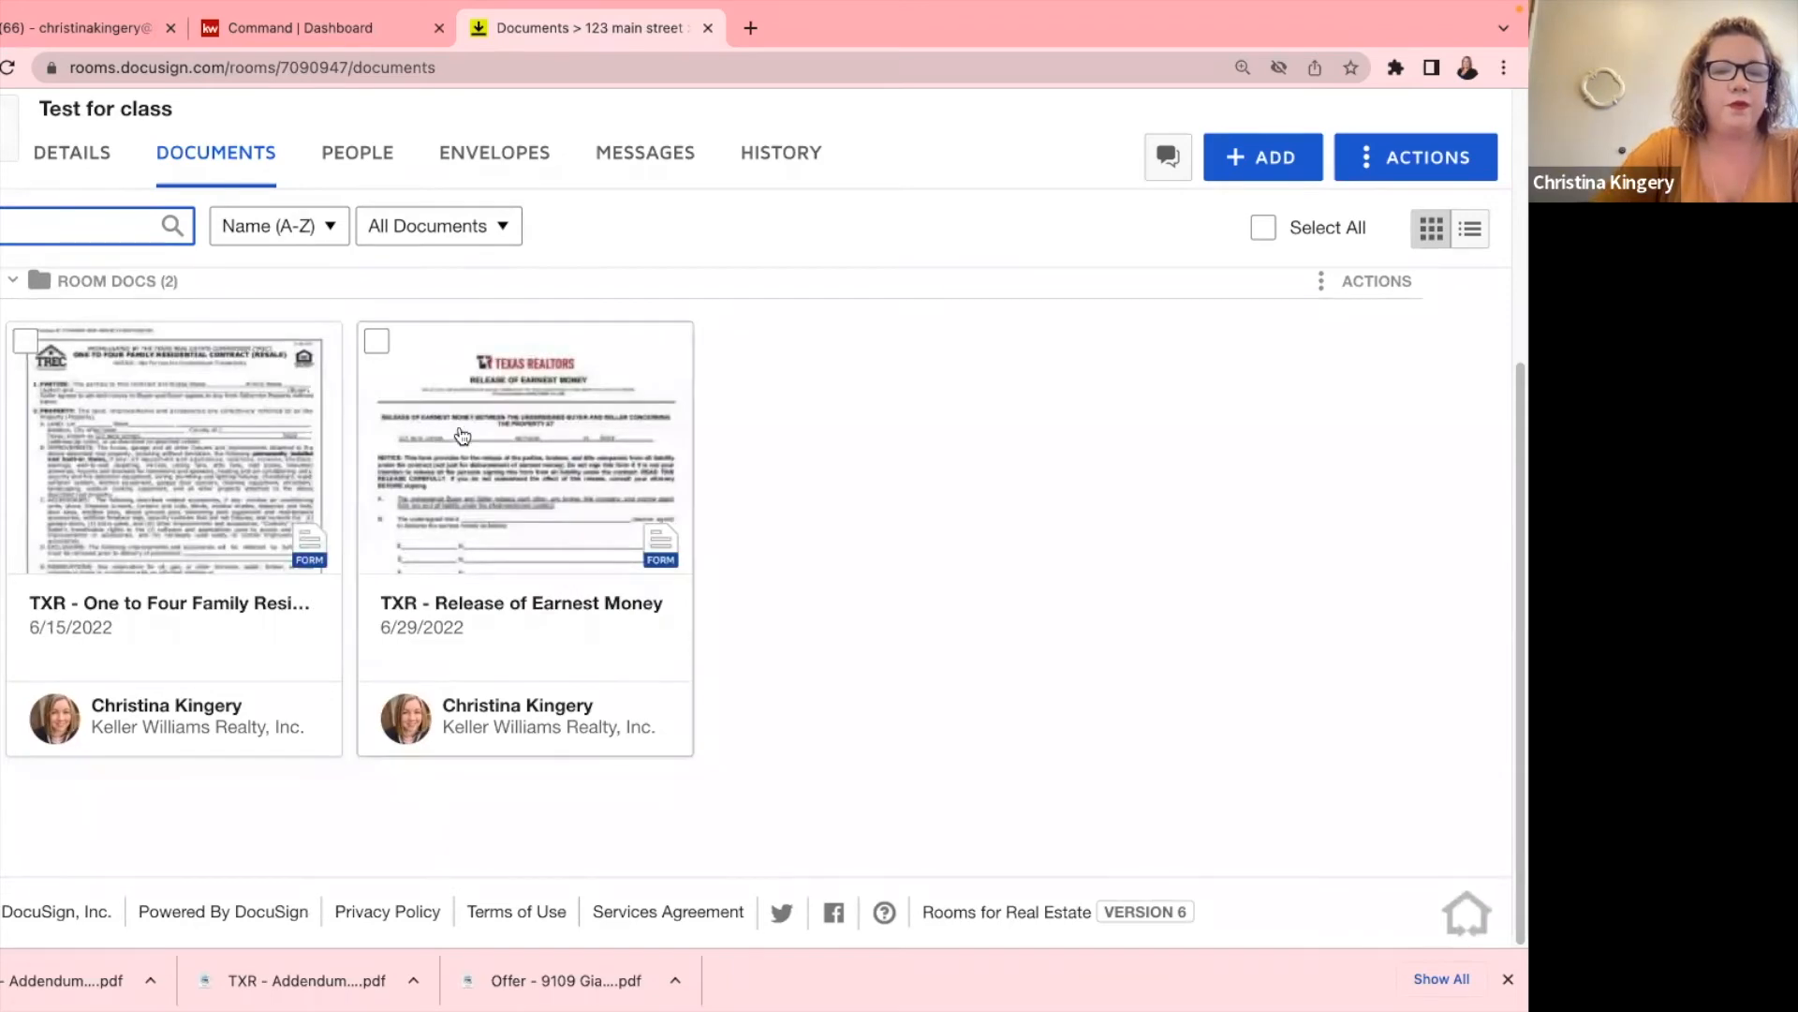
{"action": "left_click", "coordinate": [136, 457]}
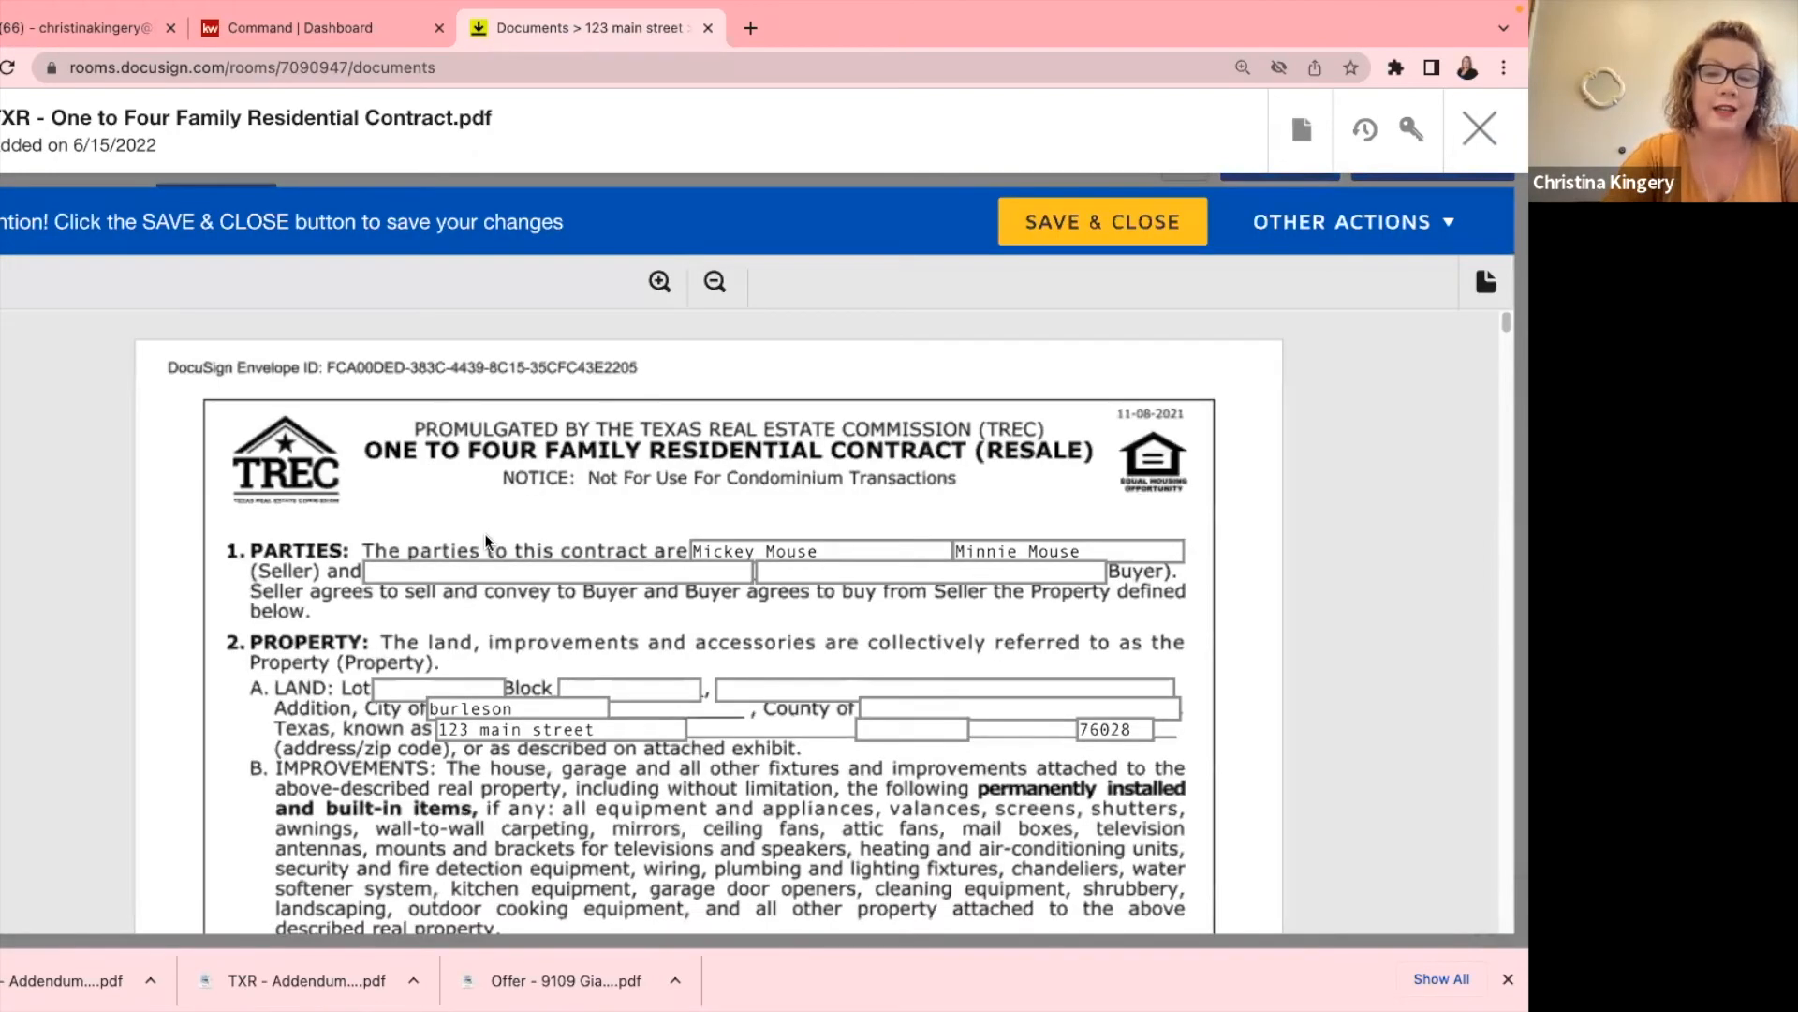
Tick checkbox A Residential Leases under section 4 Leases and save and close the contract.
{"action": "scroll", "coordinate": [498, 541], "scroll_direction": "down", "scroll_amount": 10}
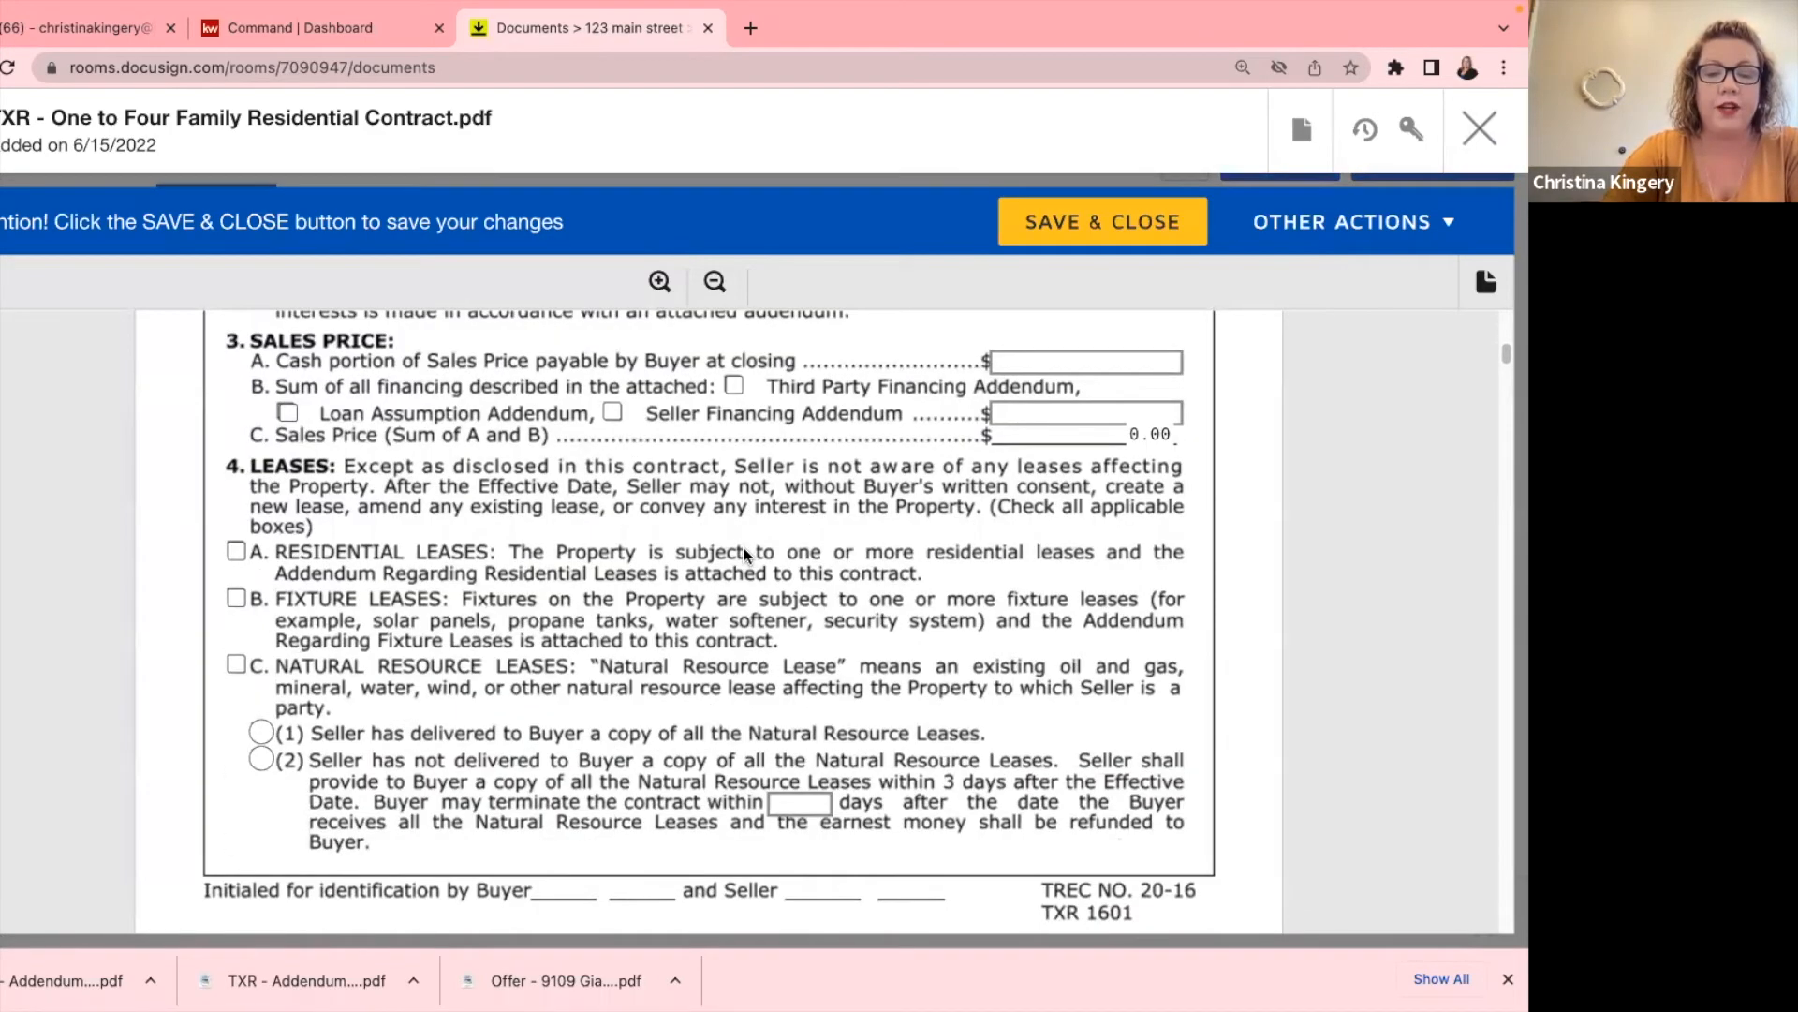
{"action": "scroll", "coordinate": [743, 547], "scroll_direction": "up", "scroll_amount": 4}
{"action": "left_click", "coordinate": [234, 869]}
{"action": "scroll", "coordinate": [678, 732], "scroll_direction": "down", "scroll_amount": 2}
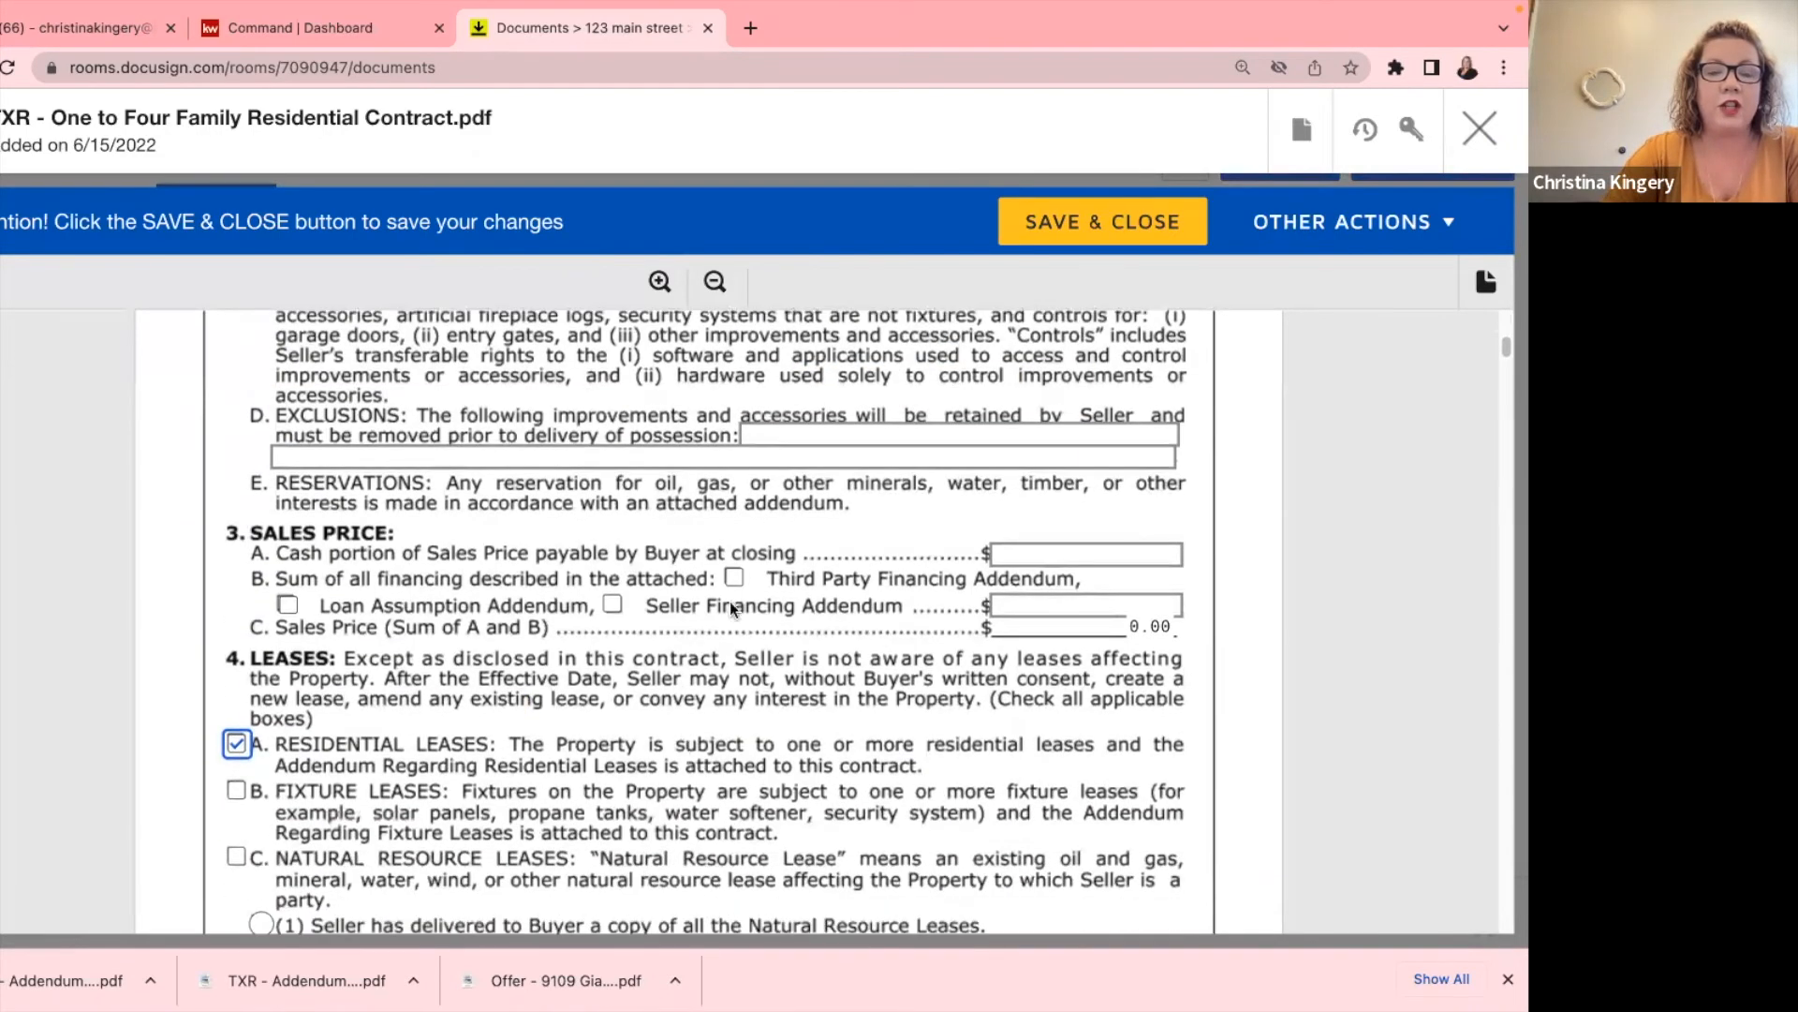
{"action": "left_click", "coordinate": [1137, 218]}
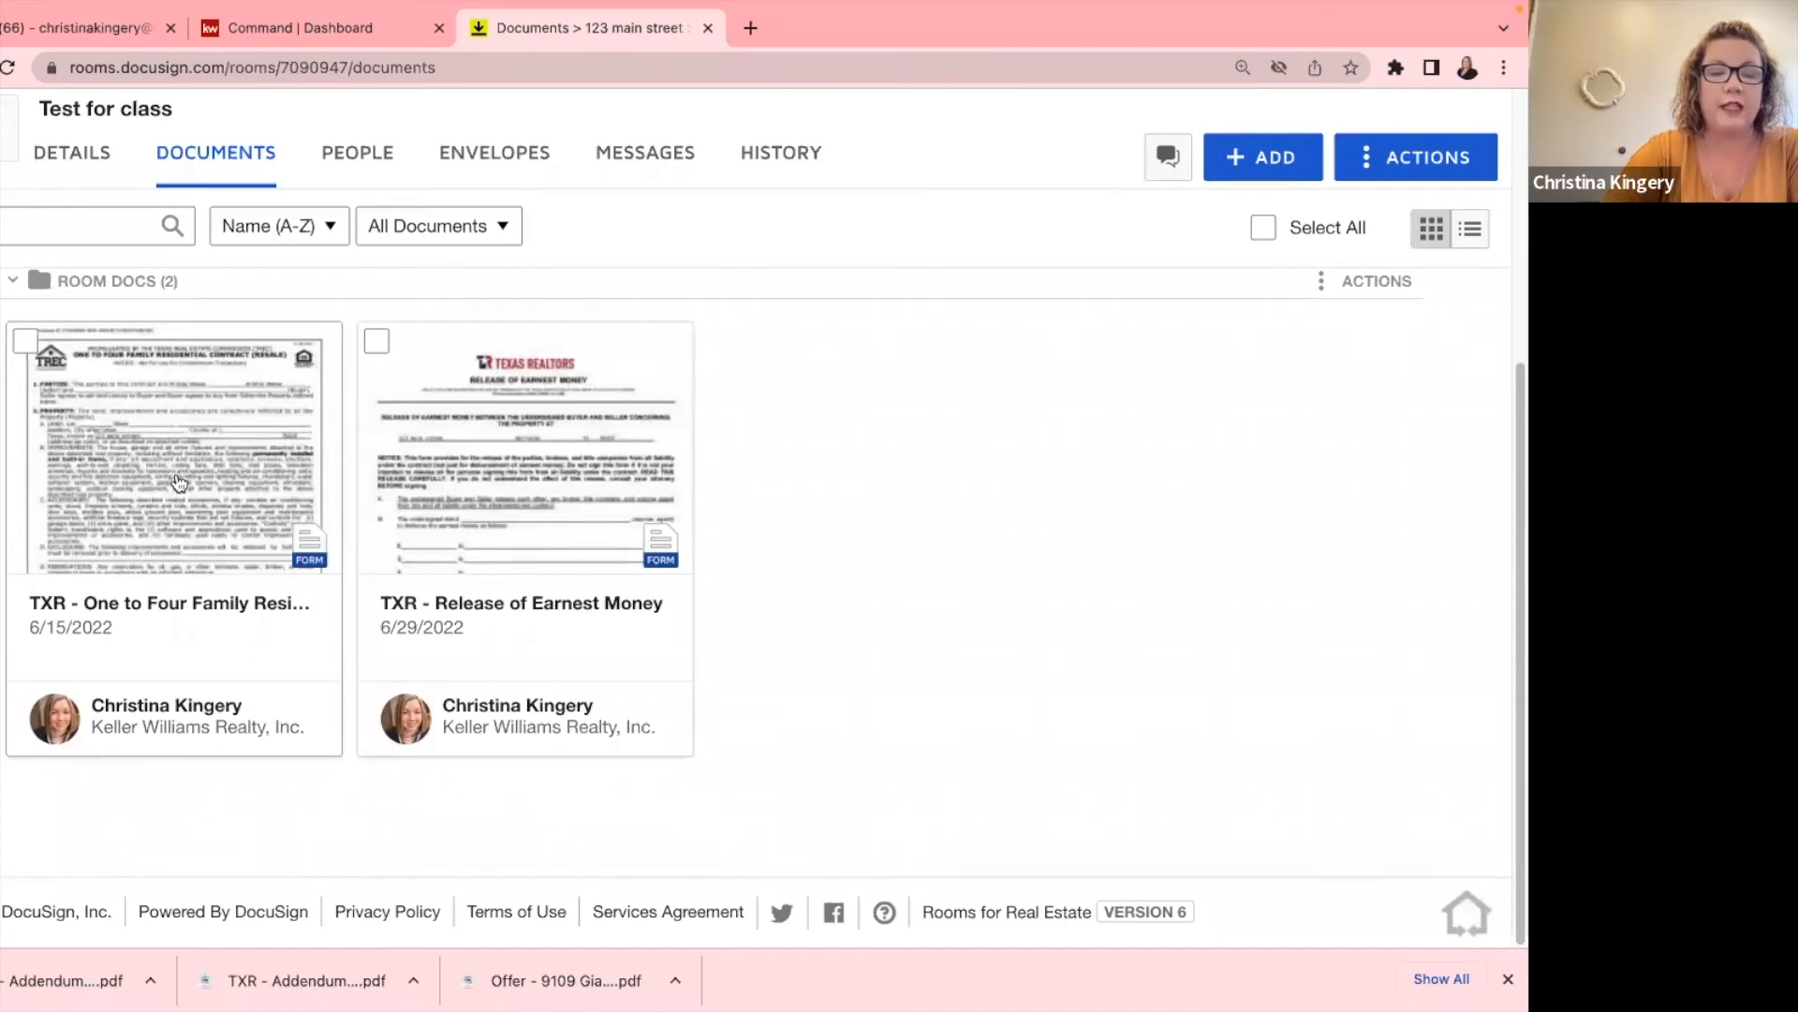
Select the One to Four Family Residential Contract and create an envelope from it.
{"action": "left_click", "coordinate": [26, 346]}
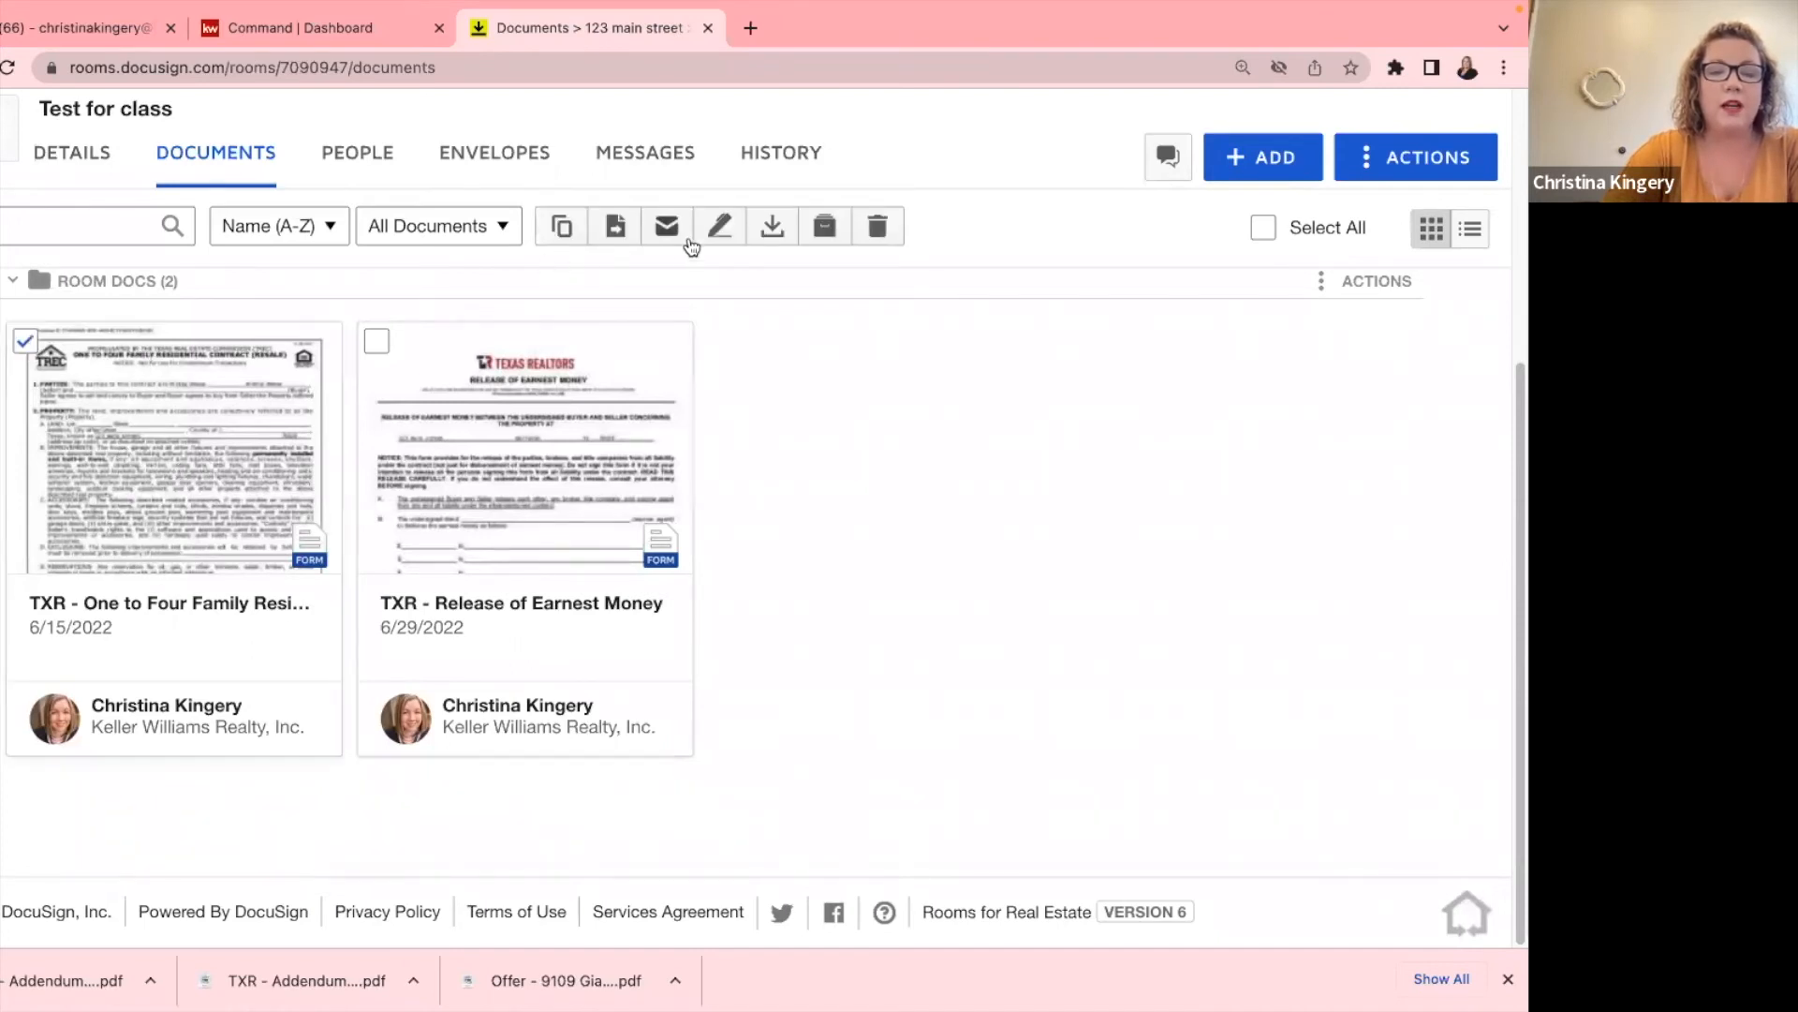
{"action": "left_click", "coordinate": [719, 230]}
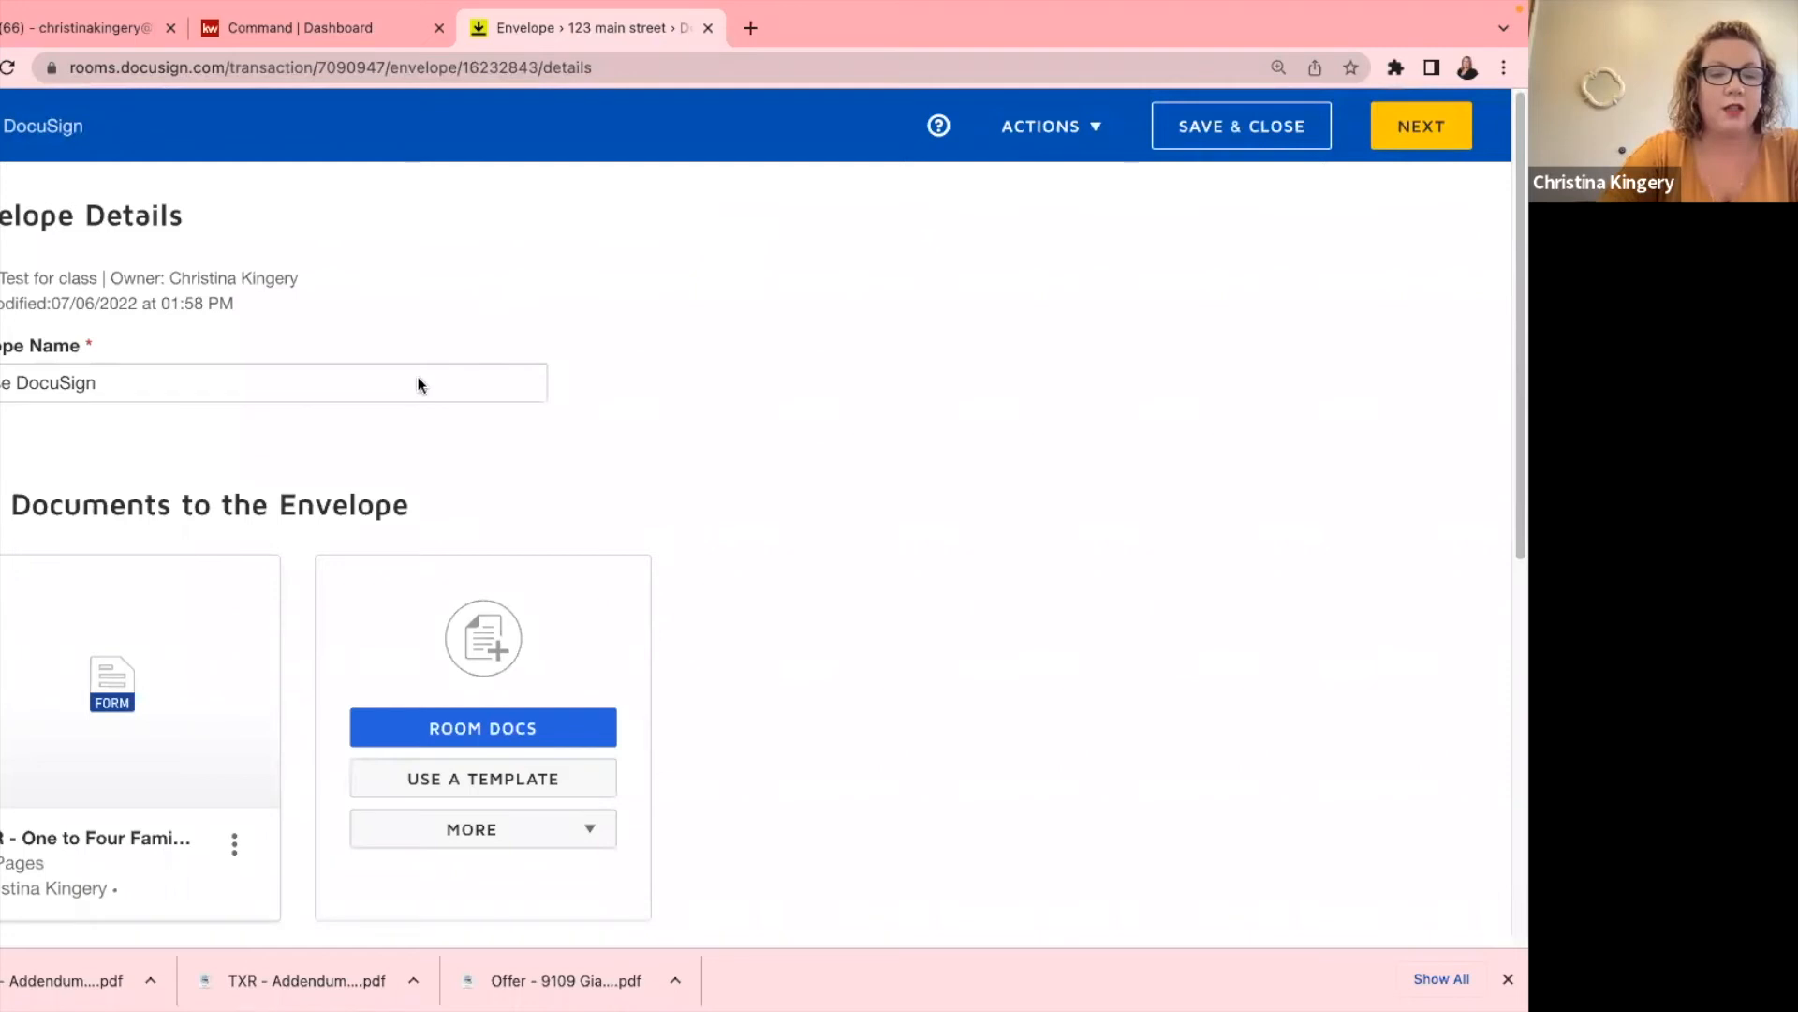
Rename the envelope to 'Corrected box'.
{"action": "scroll", "coordinate": [312, 423], "scroll_direction": "down", "scroll_amount": 3}
{"action": "scroll", "coordinate": [310, 424], "scroll_direction": "up", "scroll_amount": 3}
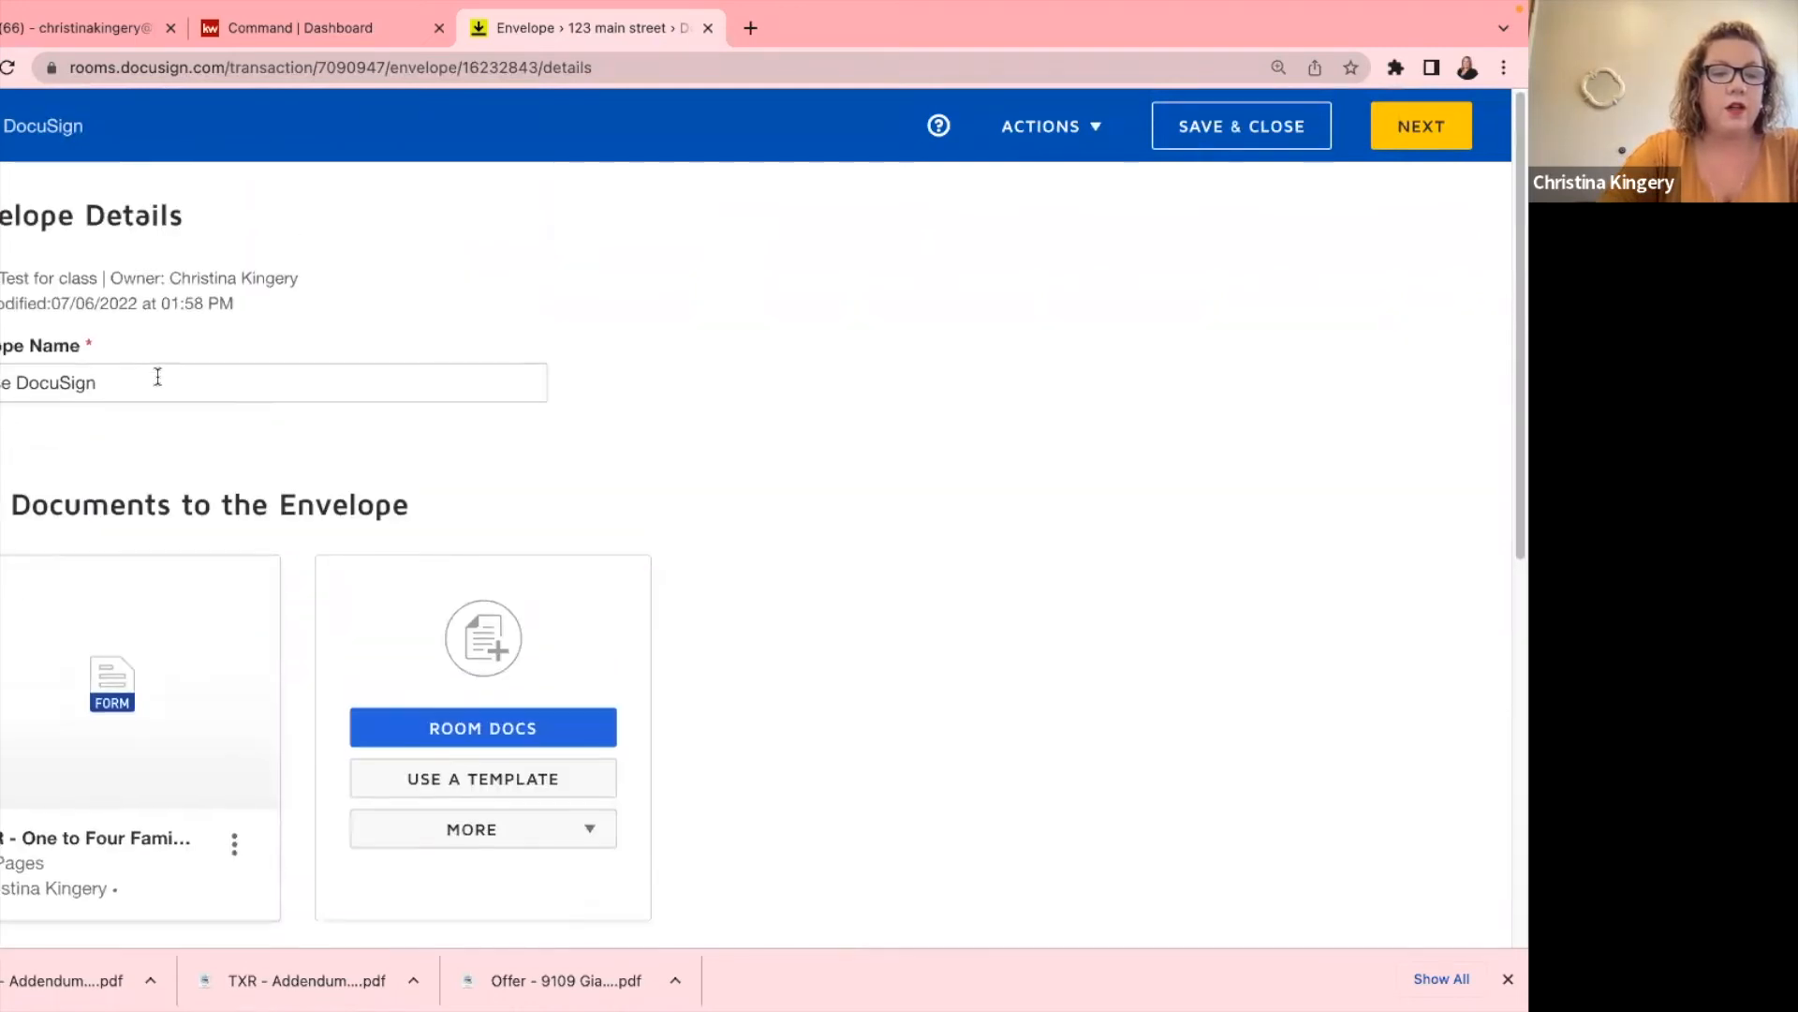
{"action": "triple_click", "coordinate": [157, 377]}
{"action": "type", "text": "Correcte"}
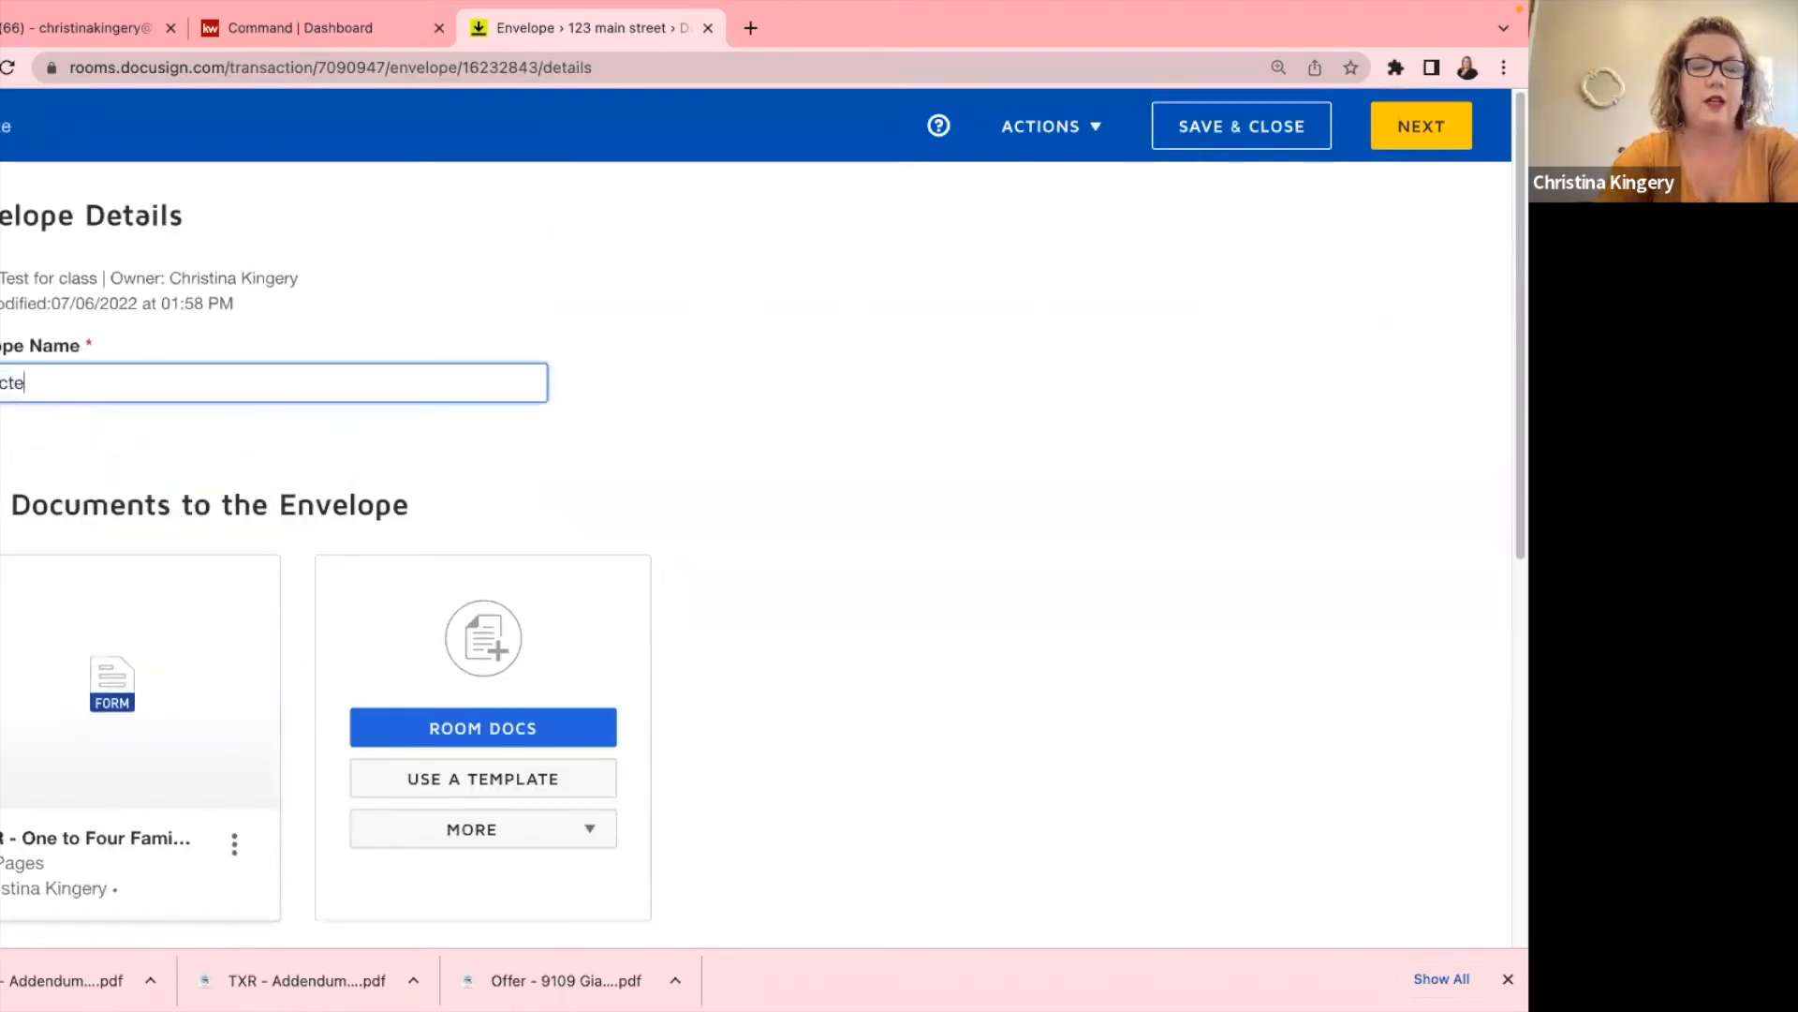
{"action": "type", "text": "d box"}
Add the pre-tagged Buyer One role assigned to the buyer contact, then continue to field placement.
{"action": "scroll", "coordinate": [756, 641], "scroll_direction": "down", "scroll_amount": 5}
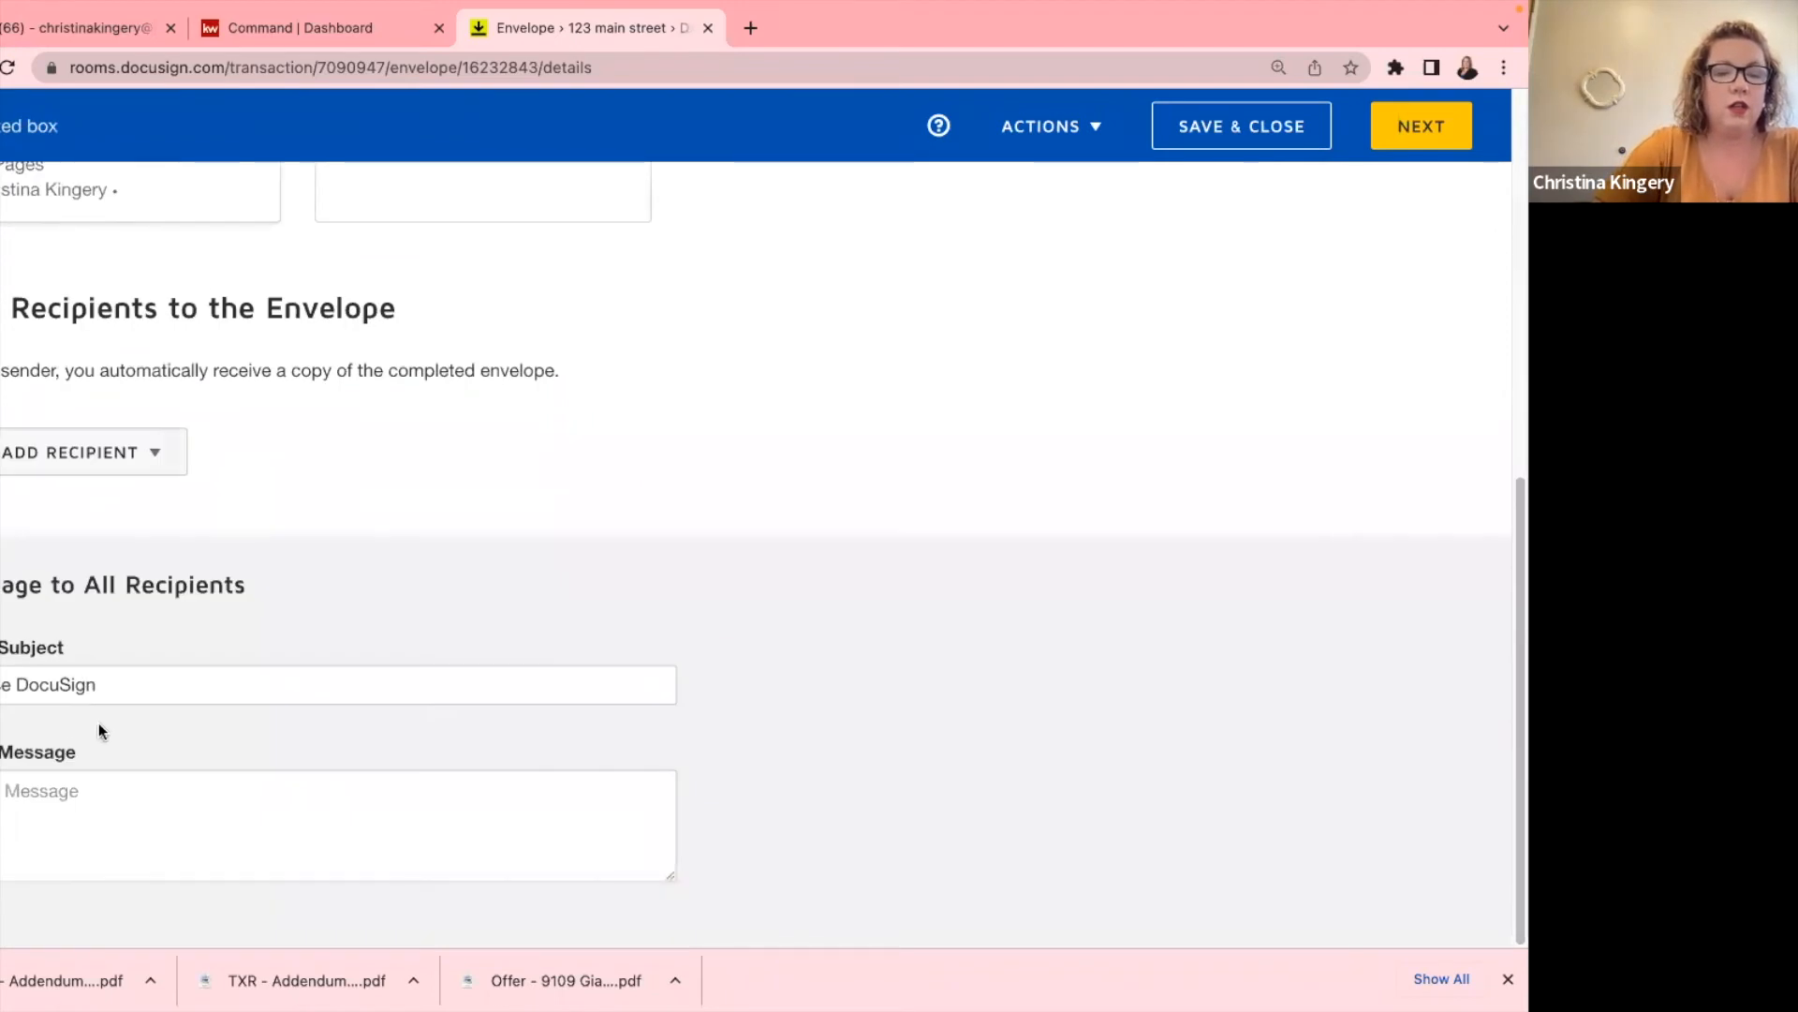
{"action": "left_click", "coordinate": [114, 456]}
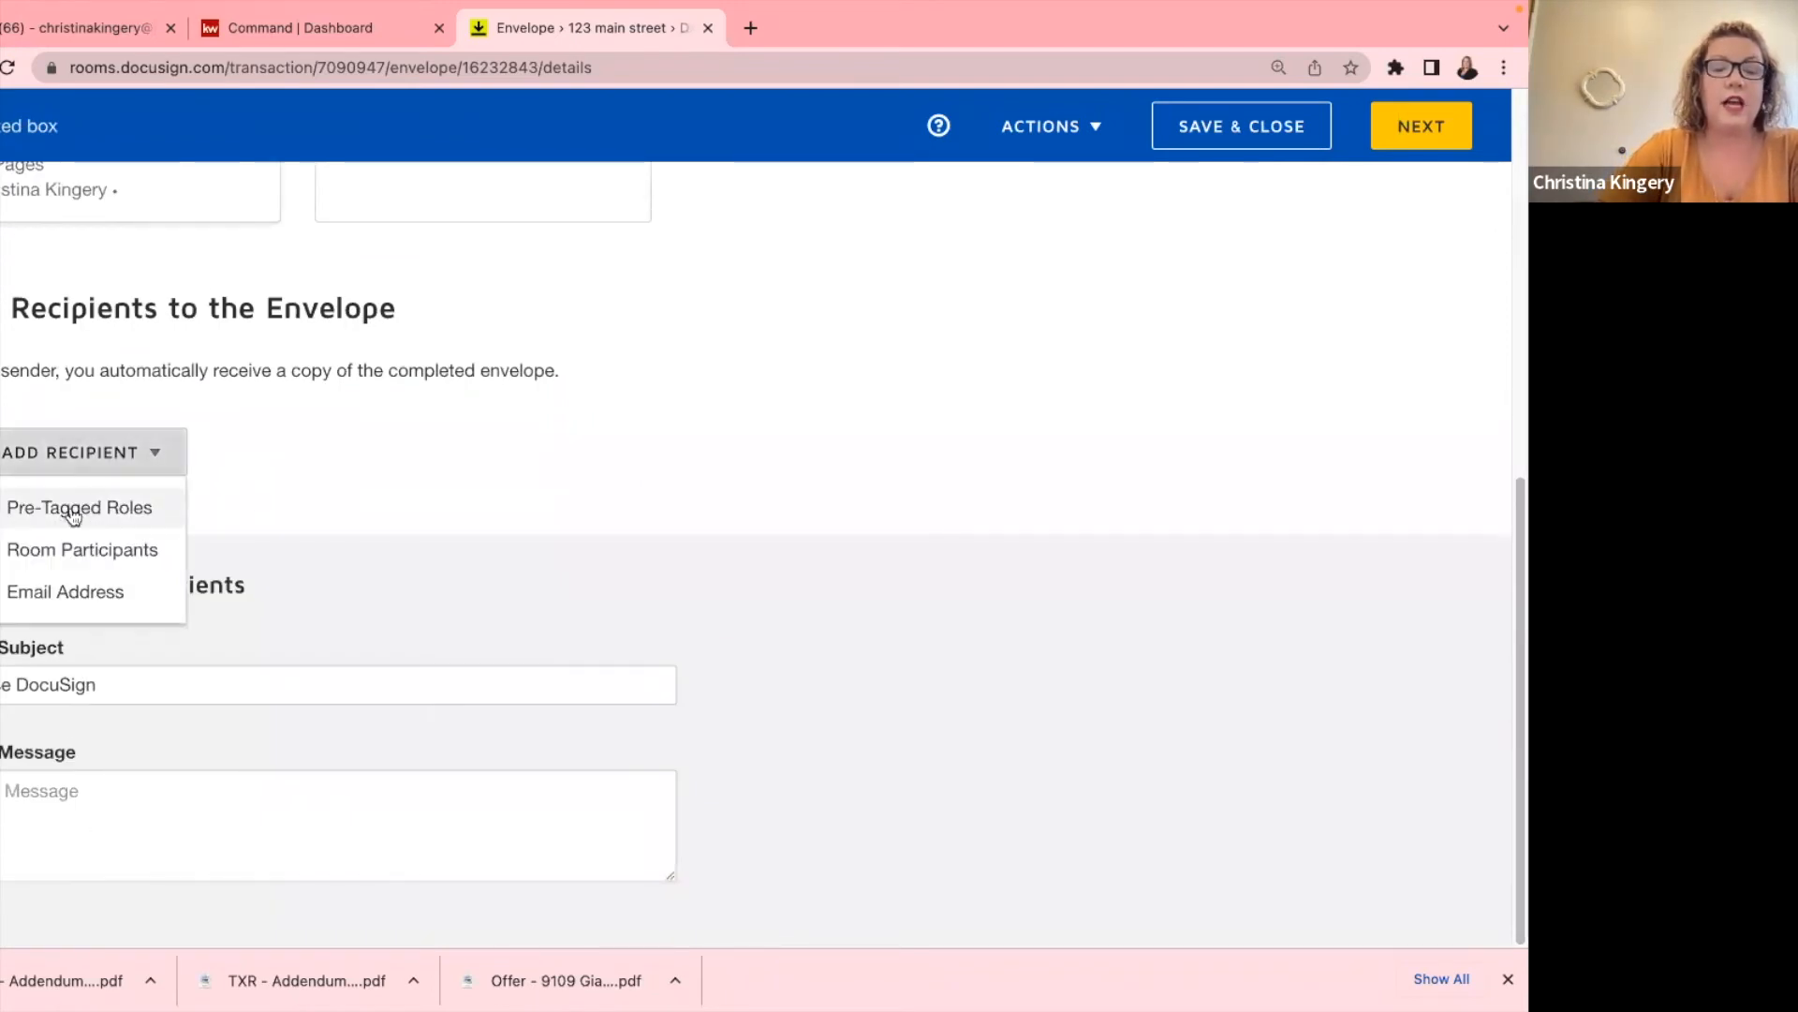
{"action": "left_click", "coordinate": [64, 511]}
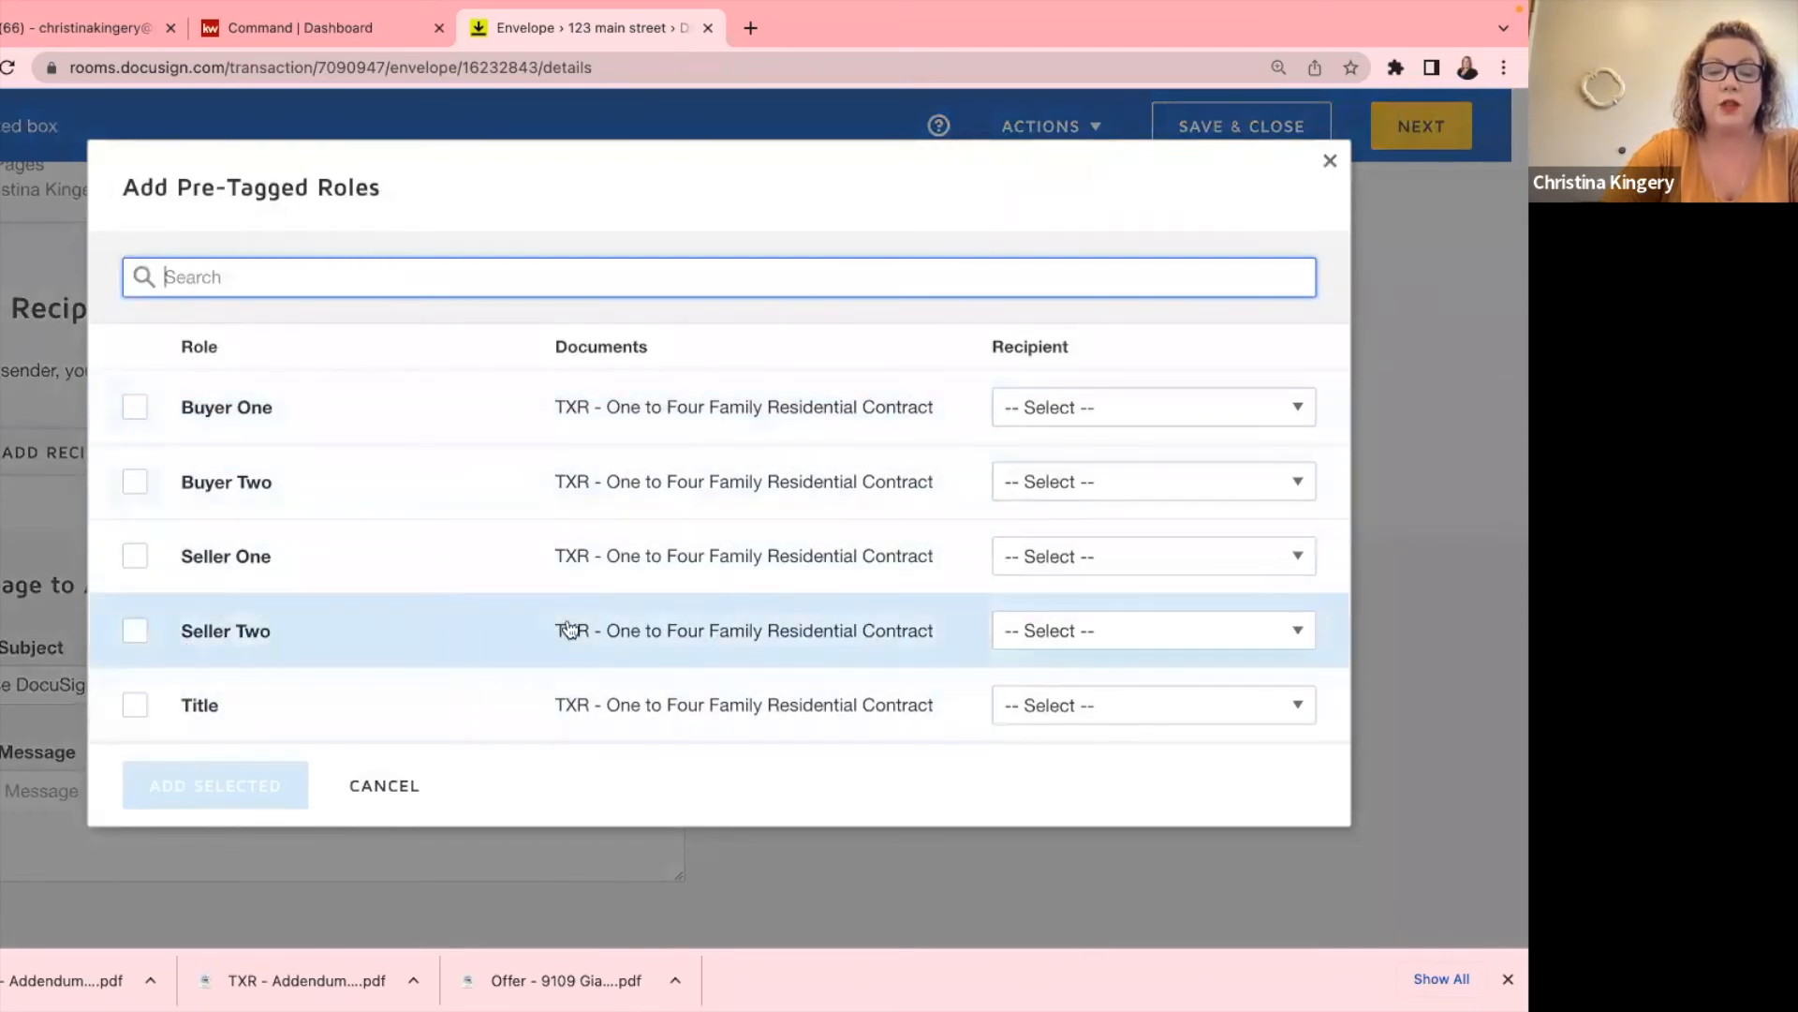
{"action": "left_click", "coordinate": [145, 416]}
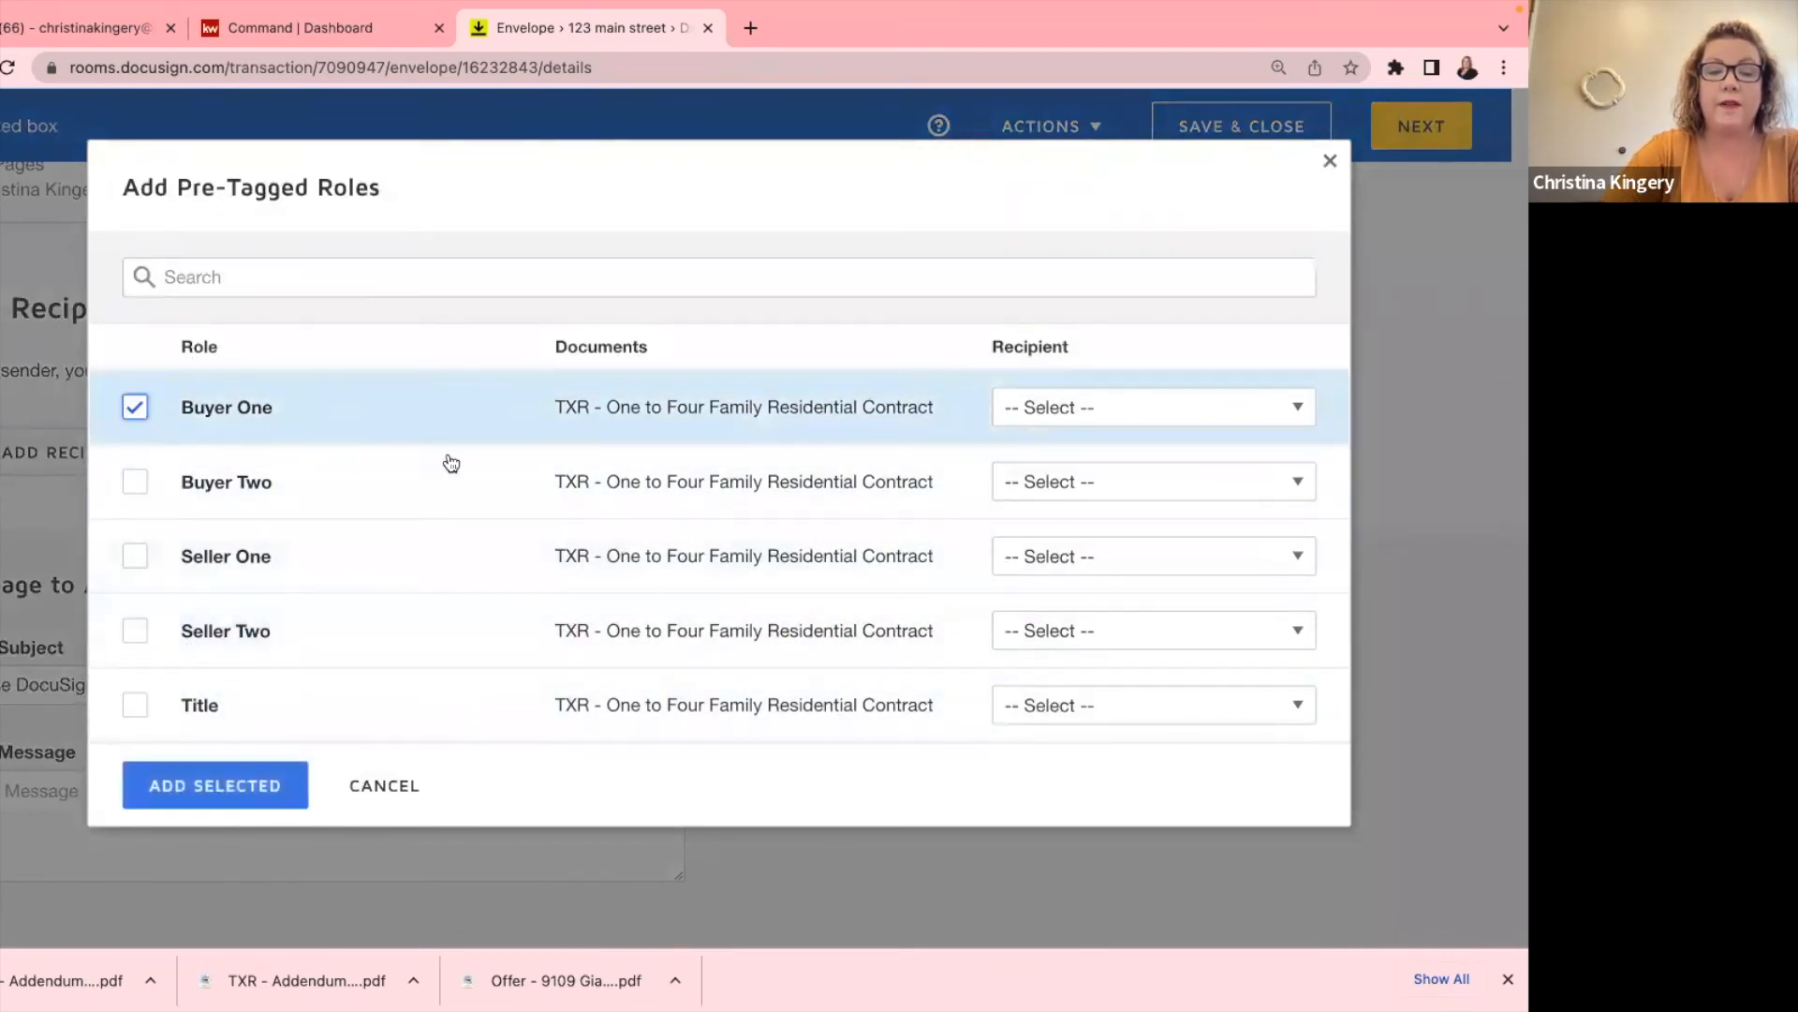
{"action": "left_click", "coordinate": [1030, 405]}
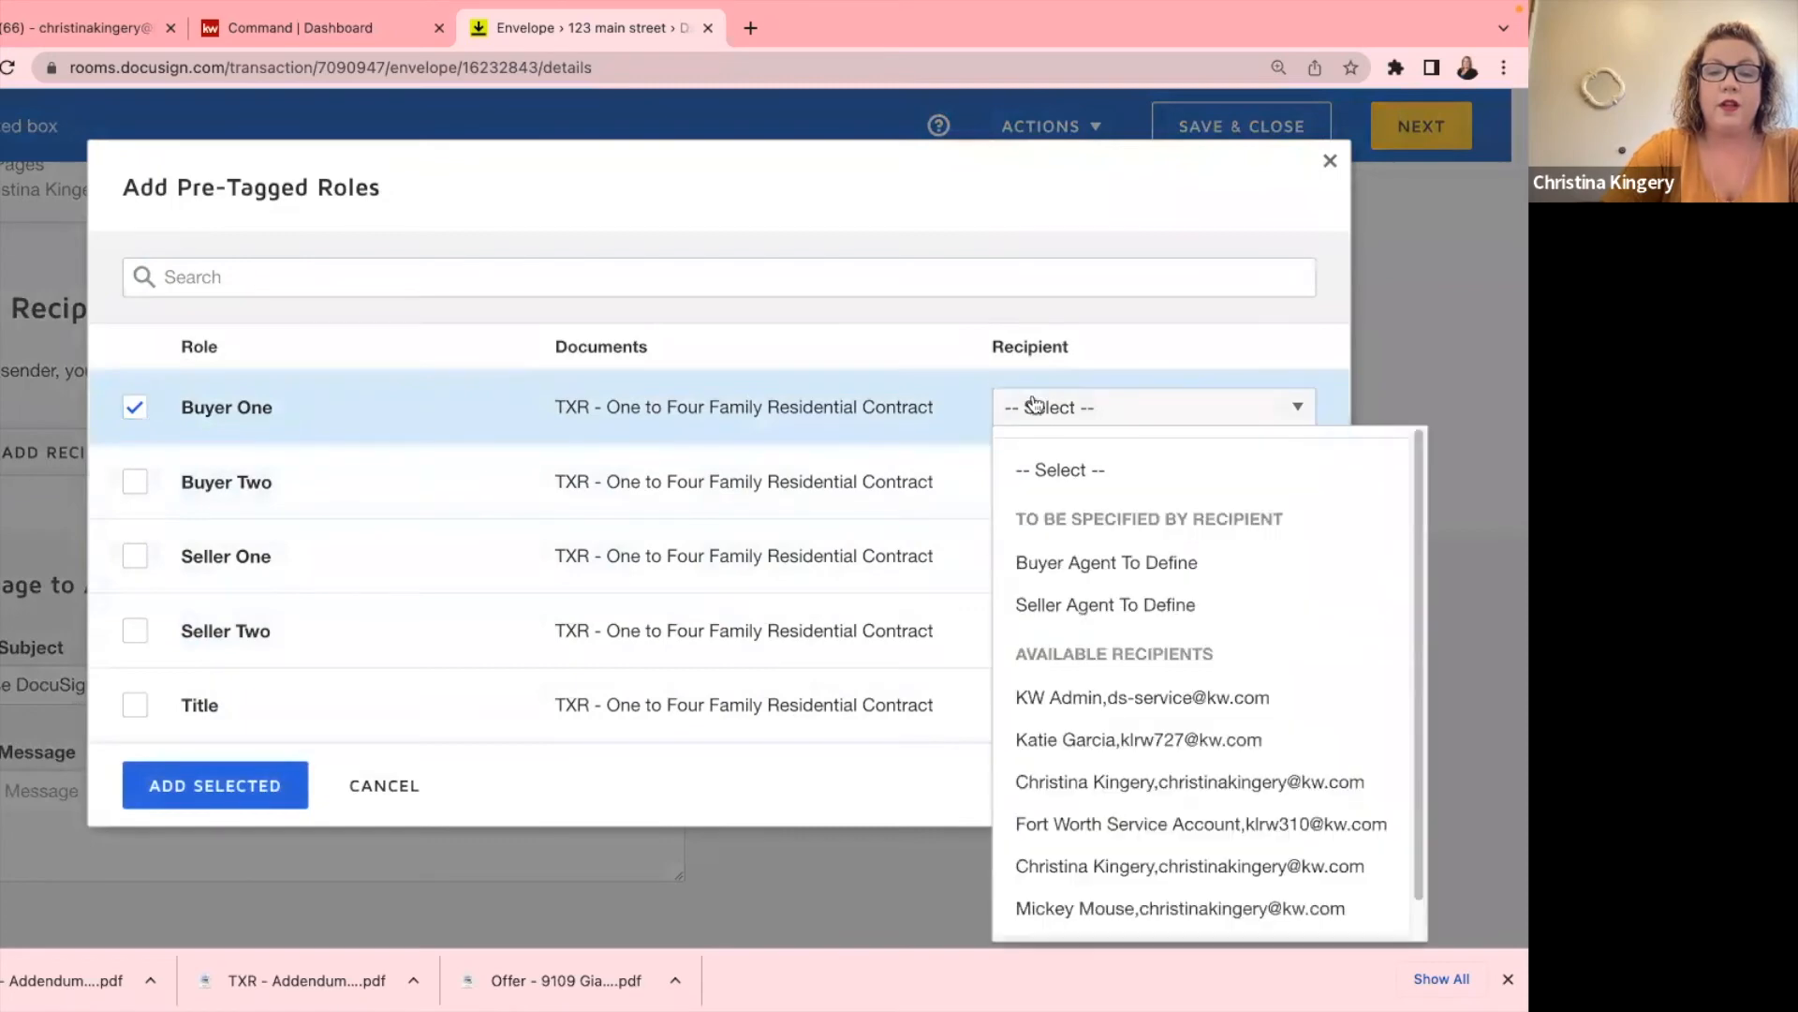
{"action": "left_click", "coordinate": [1136, 908]}
{"action": "left_click", "coordinate": [206, 787]}
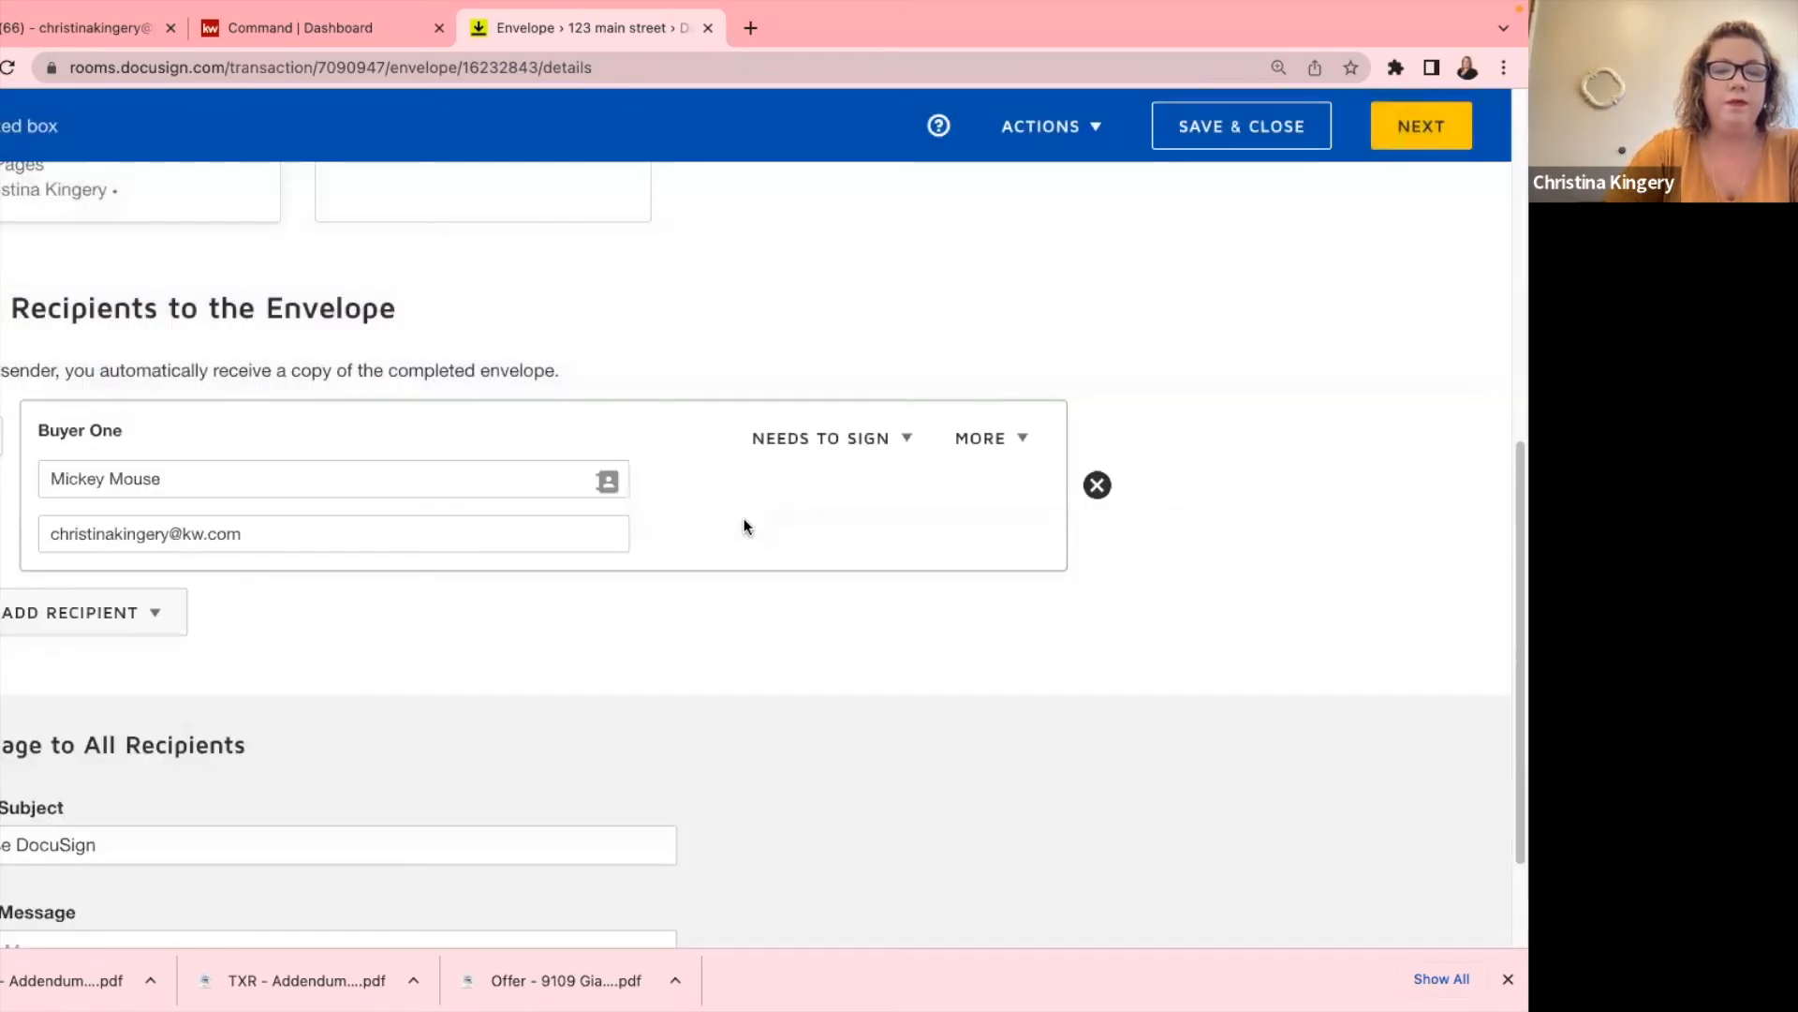
{"action": "left_click", "coordinate": [1410, 129]}
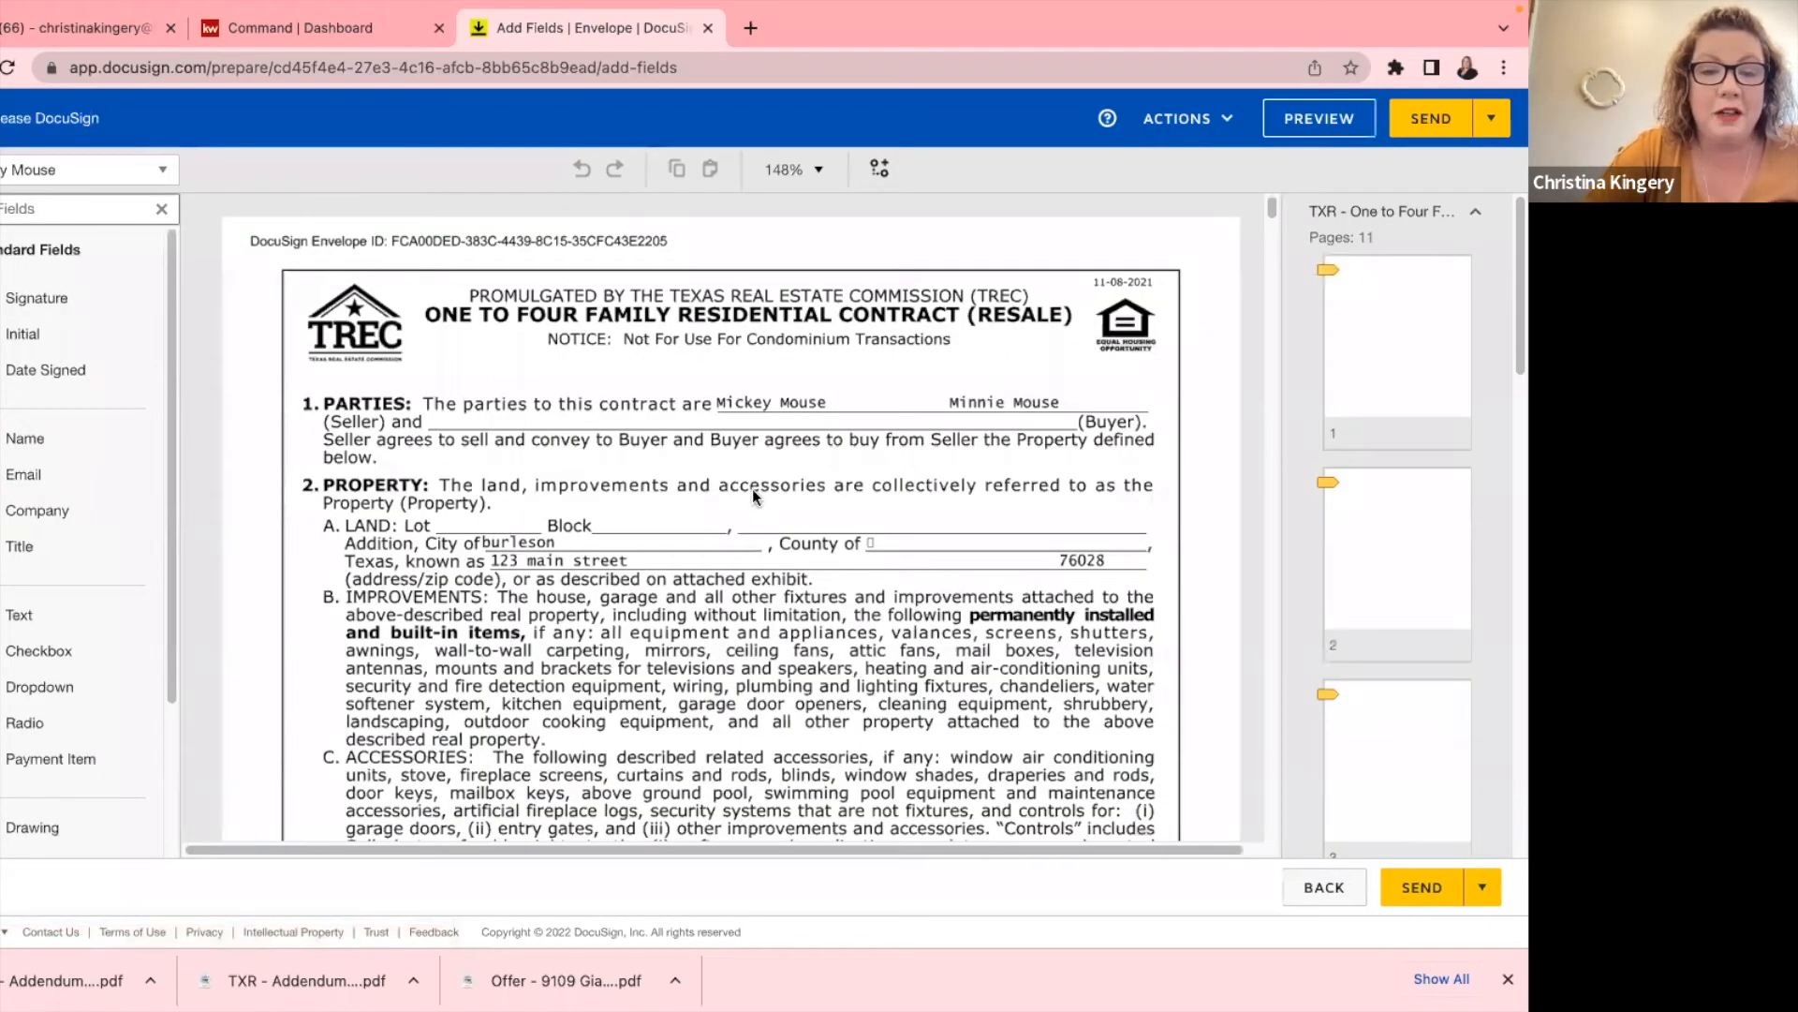
{"action": "scroll", "coordinate": [753, 496], "scroll_direction": "down", "scroll_amount": 6}
{"action": "scroll", "coordinate": [751, 506], "scroll_direction": "down", "scroll_amount": 1}
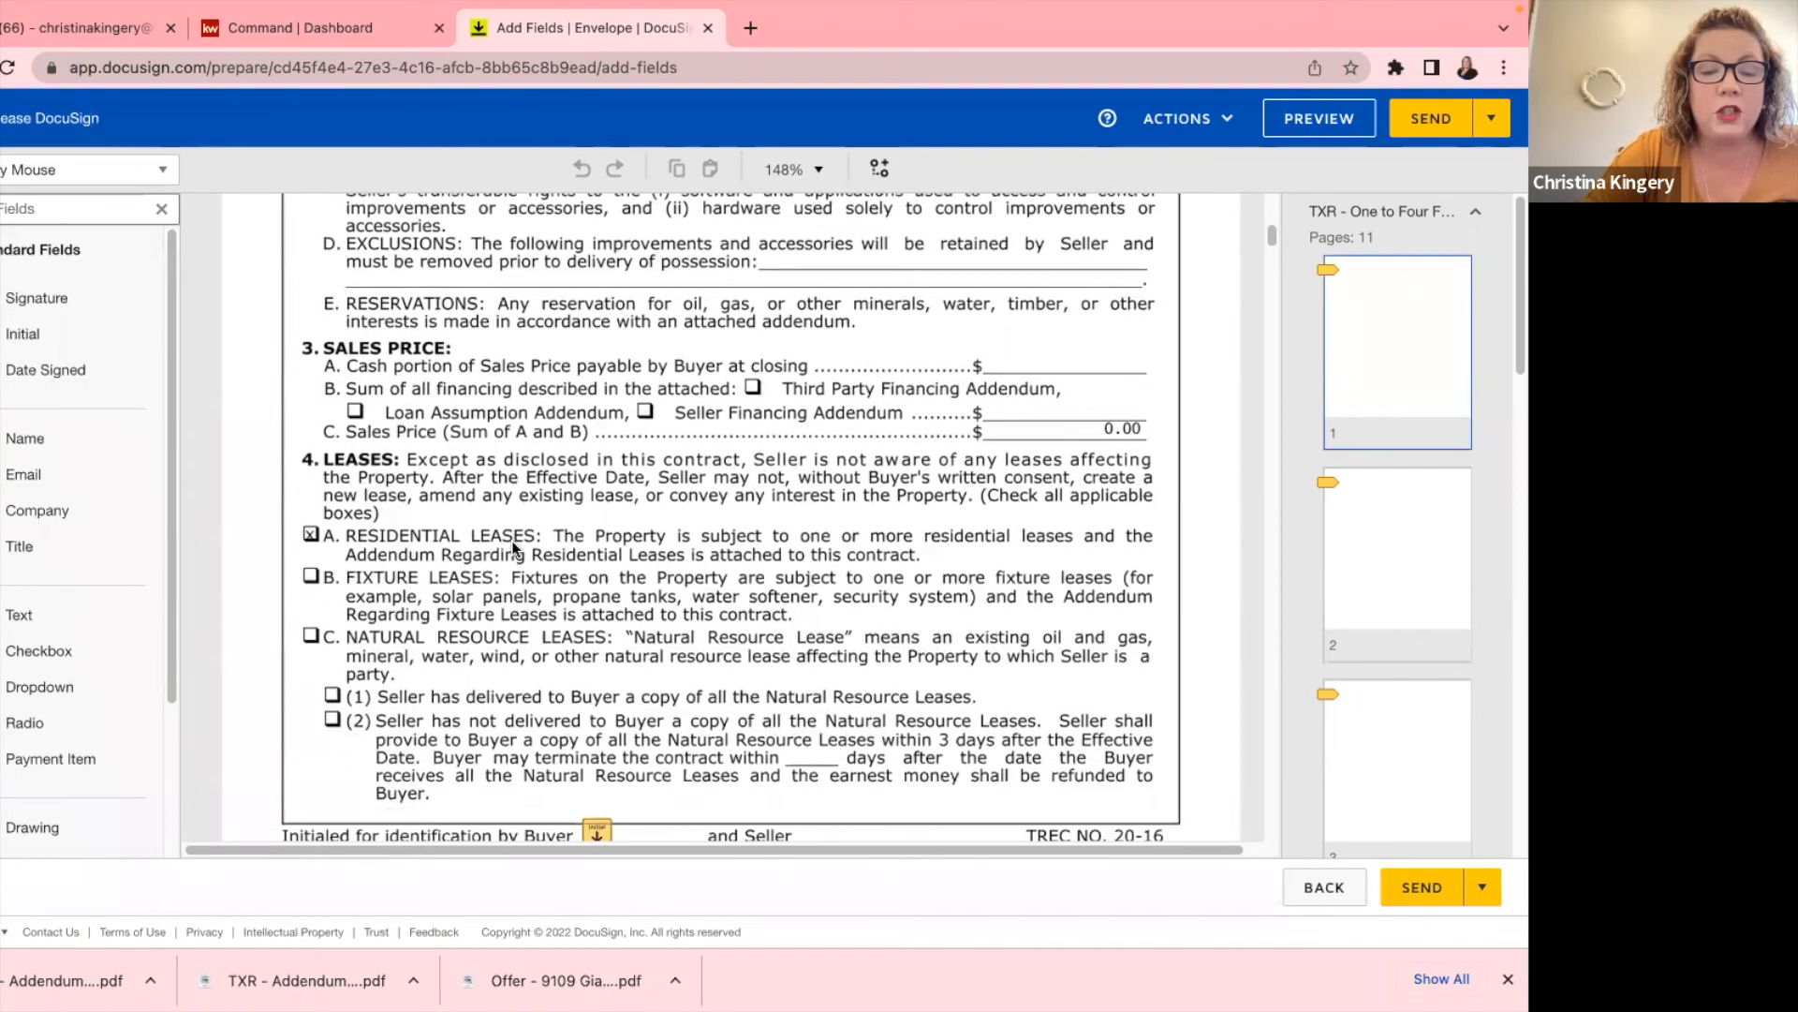
{"action": "scroll", "coordinate": [513, 548], "scroll_direction": "down", "scroll_amount": 1}
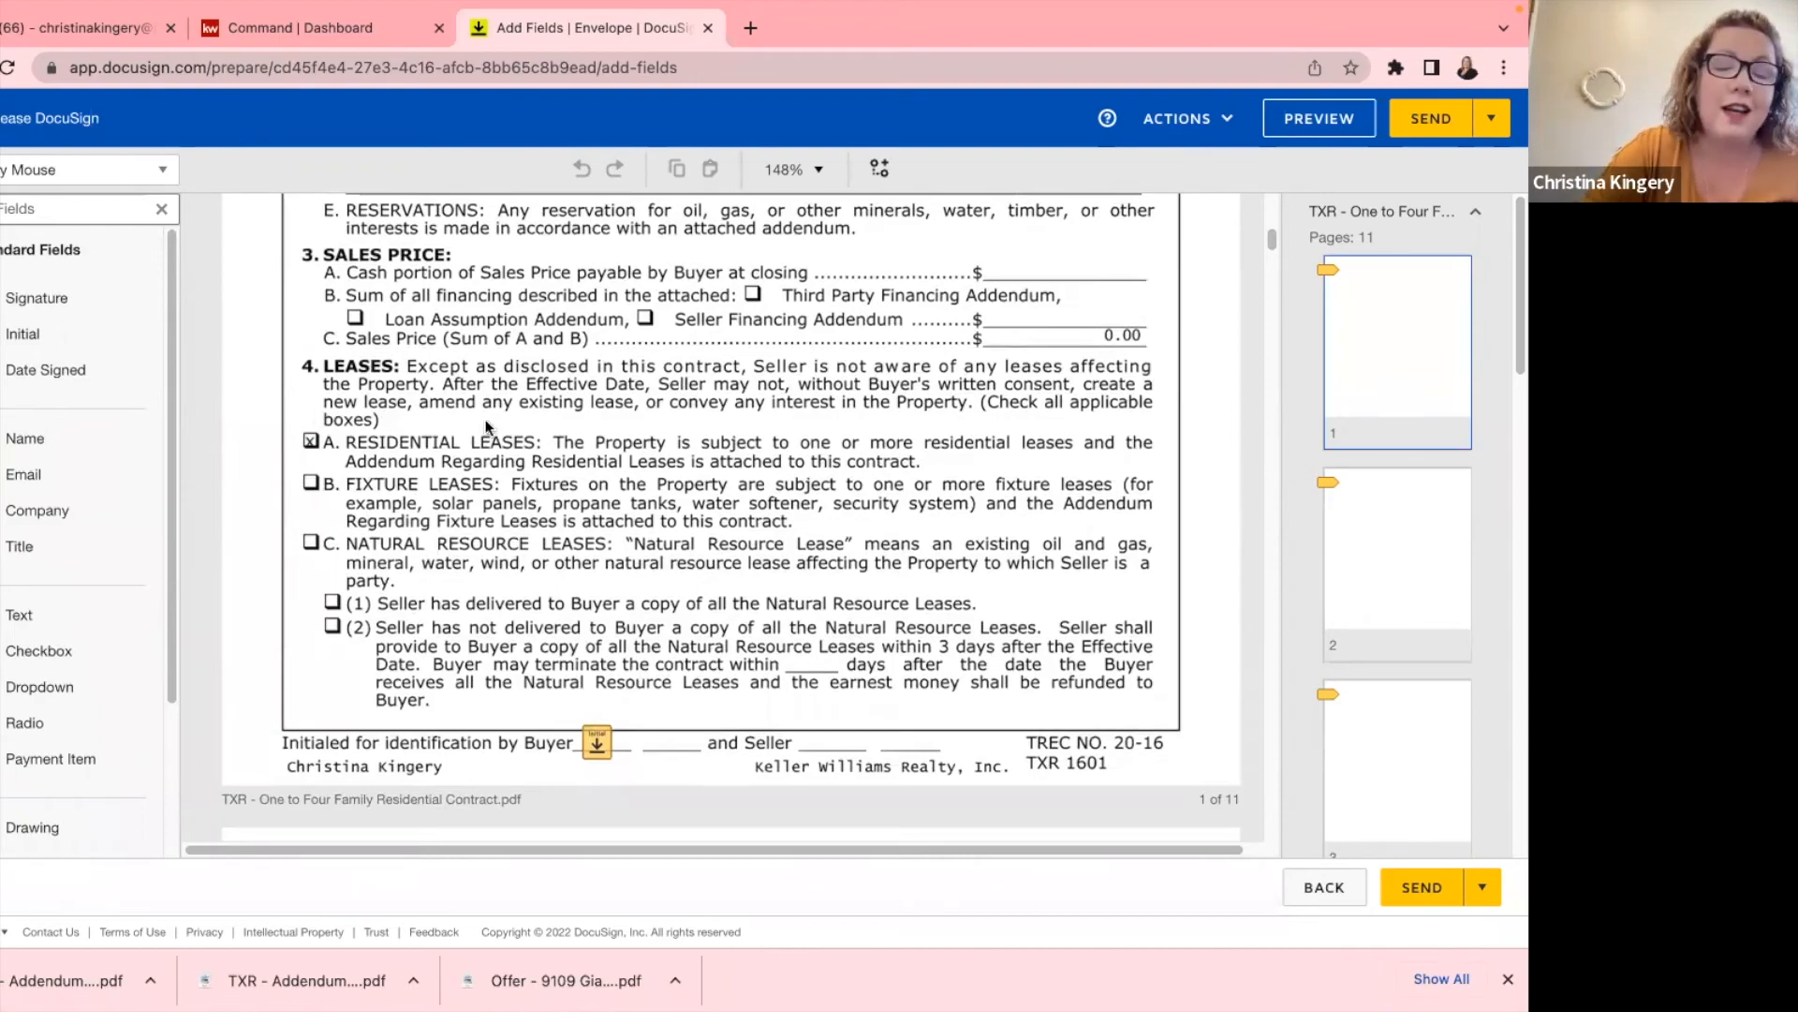
{"action": "scroll", "coordinate": [567, 735], "scroll_direction": "down", "scroll_amount": 20}
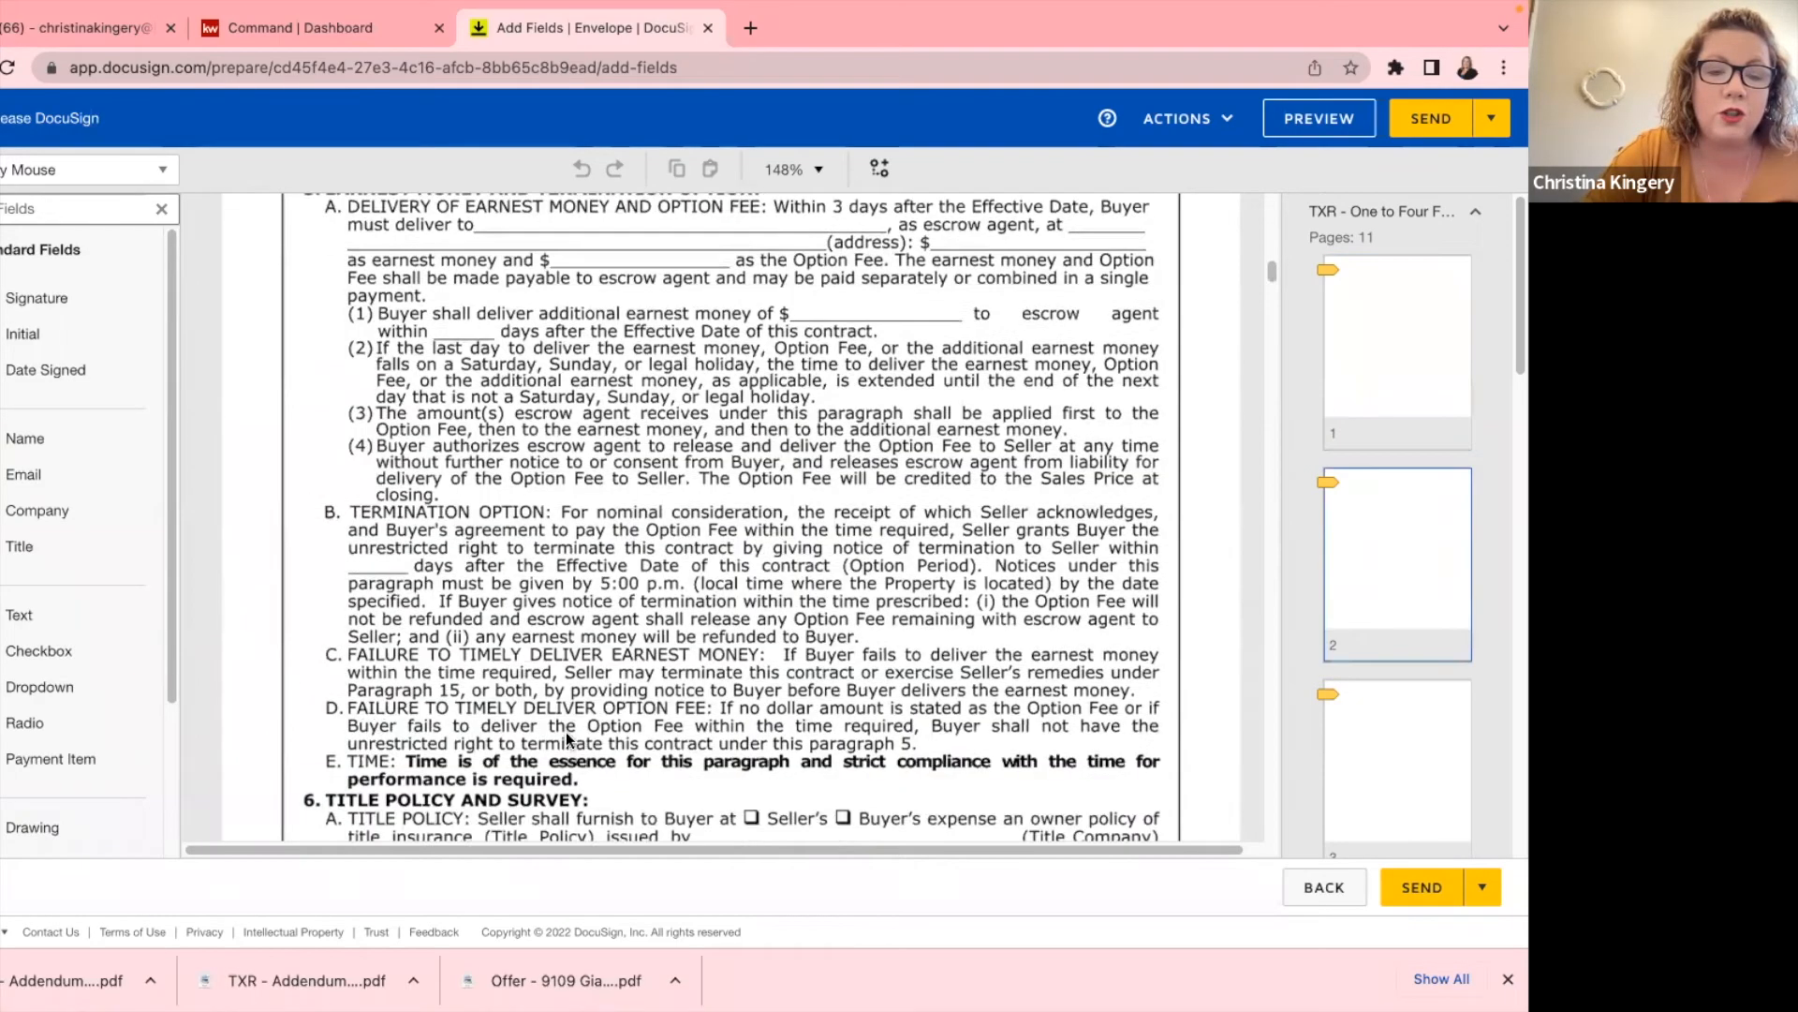
{"action": "scroll", "coordinate": [556, 724], "scroll_direction": "down", "scroll_amount": 20}
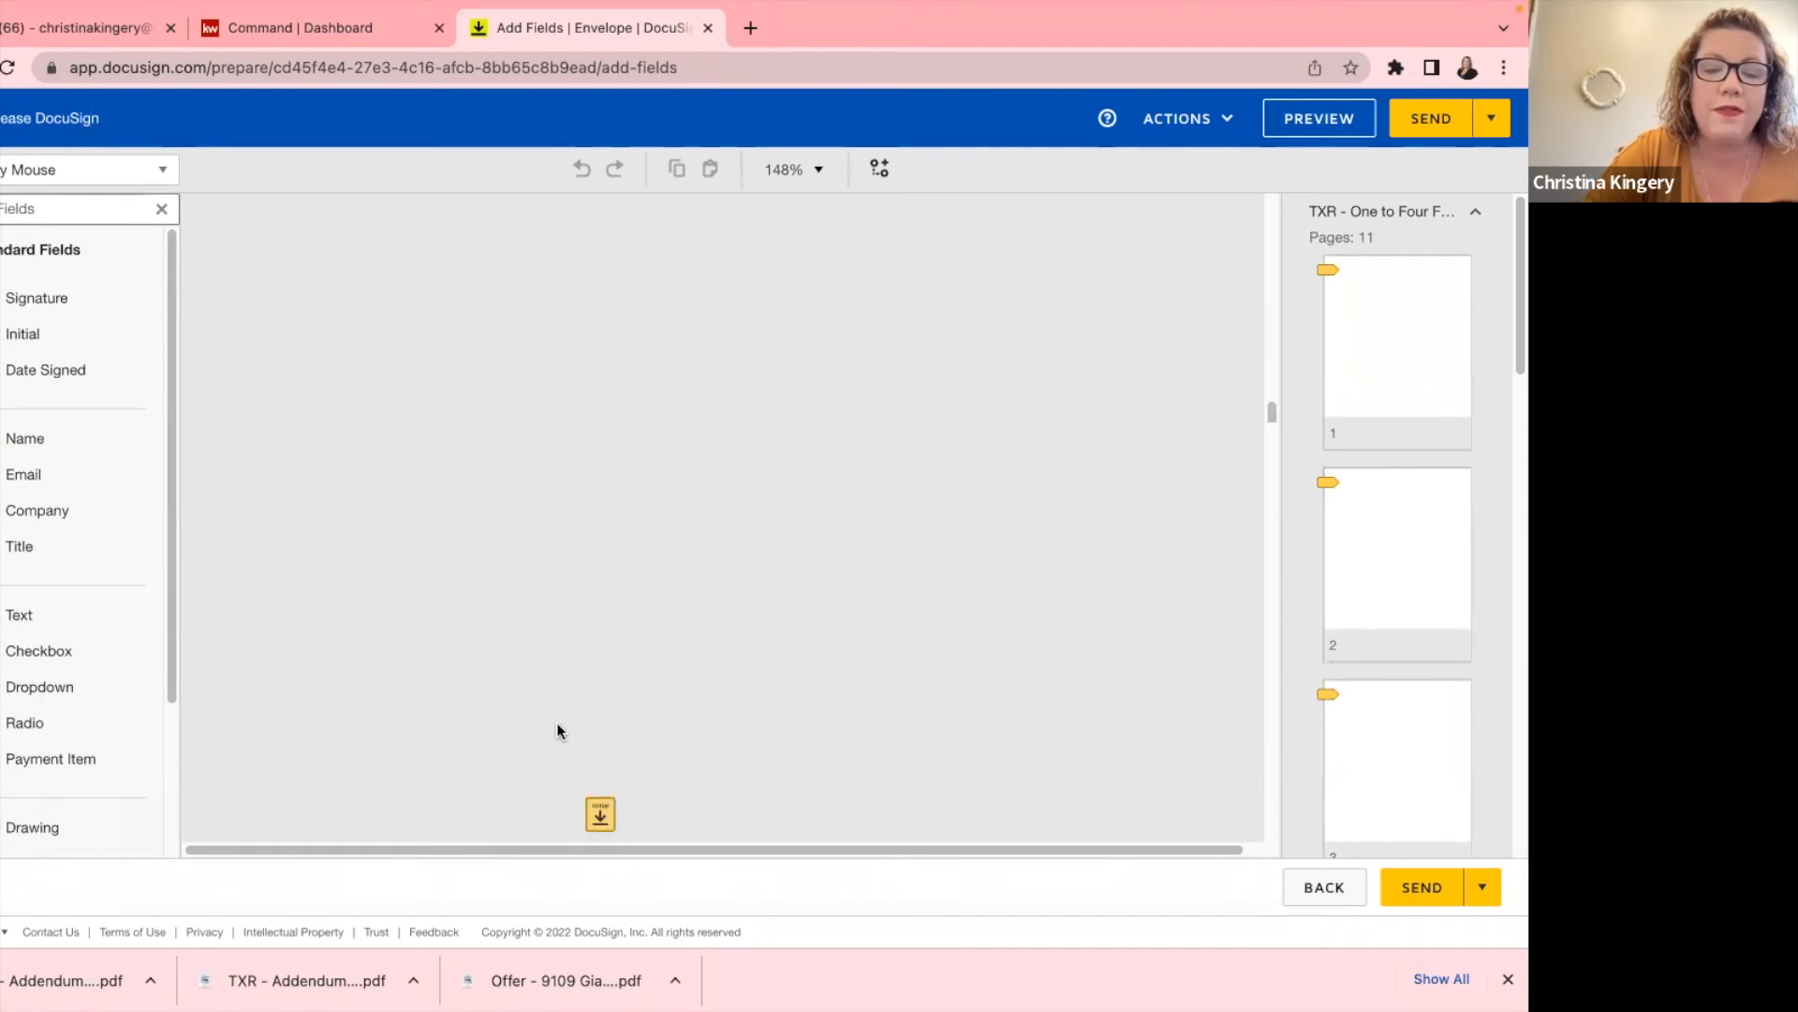
{"action": "scroll", "coordinate": [556, 722], "scroll_direction": "down", "scroll_amount": 9}
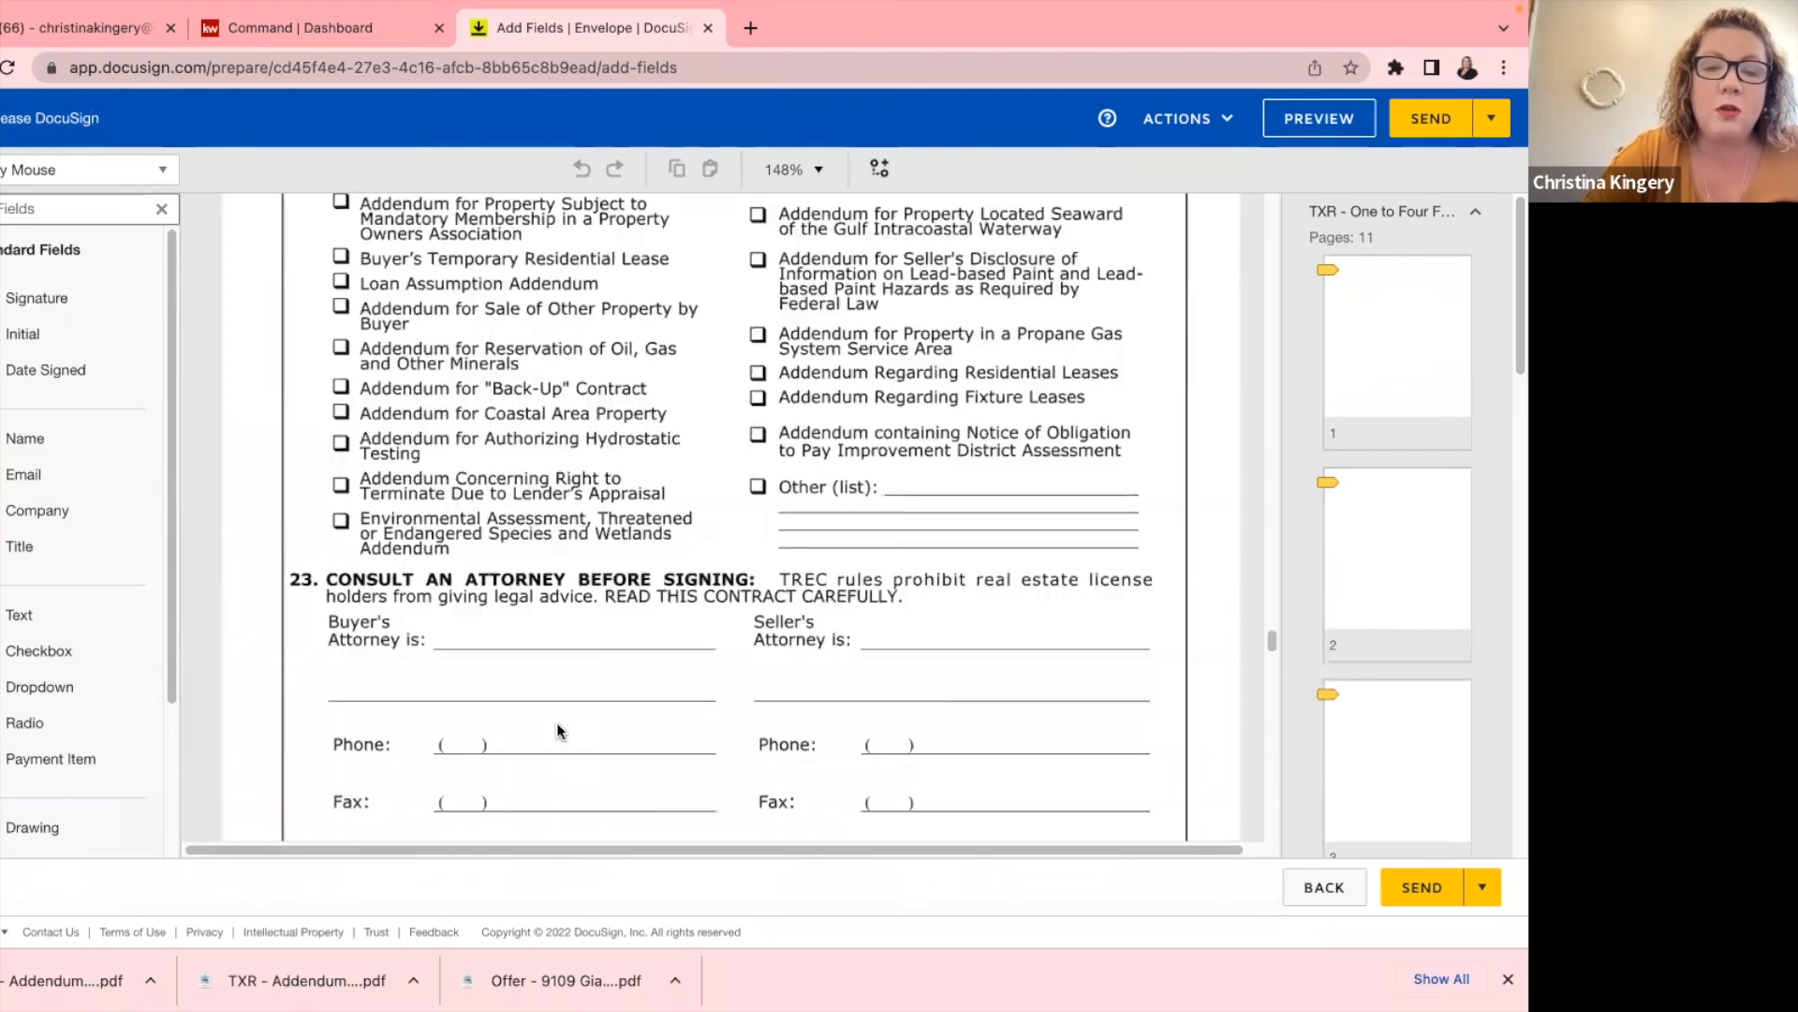
{"action": "scroll", "coordinate": [557, 731], "scroll_direction": "down", "scroll_amount": 6}
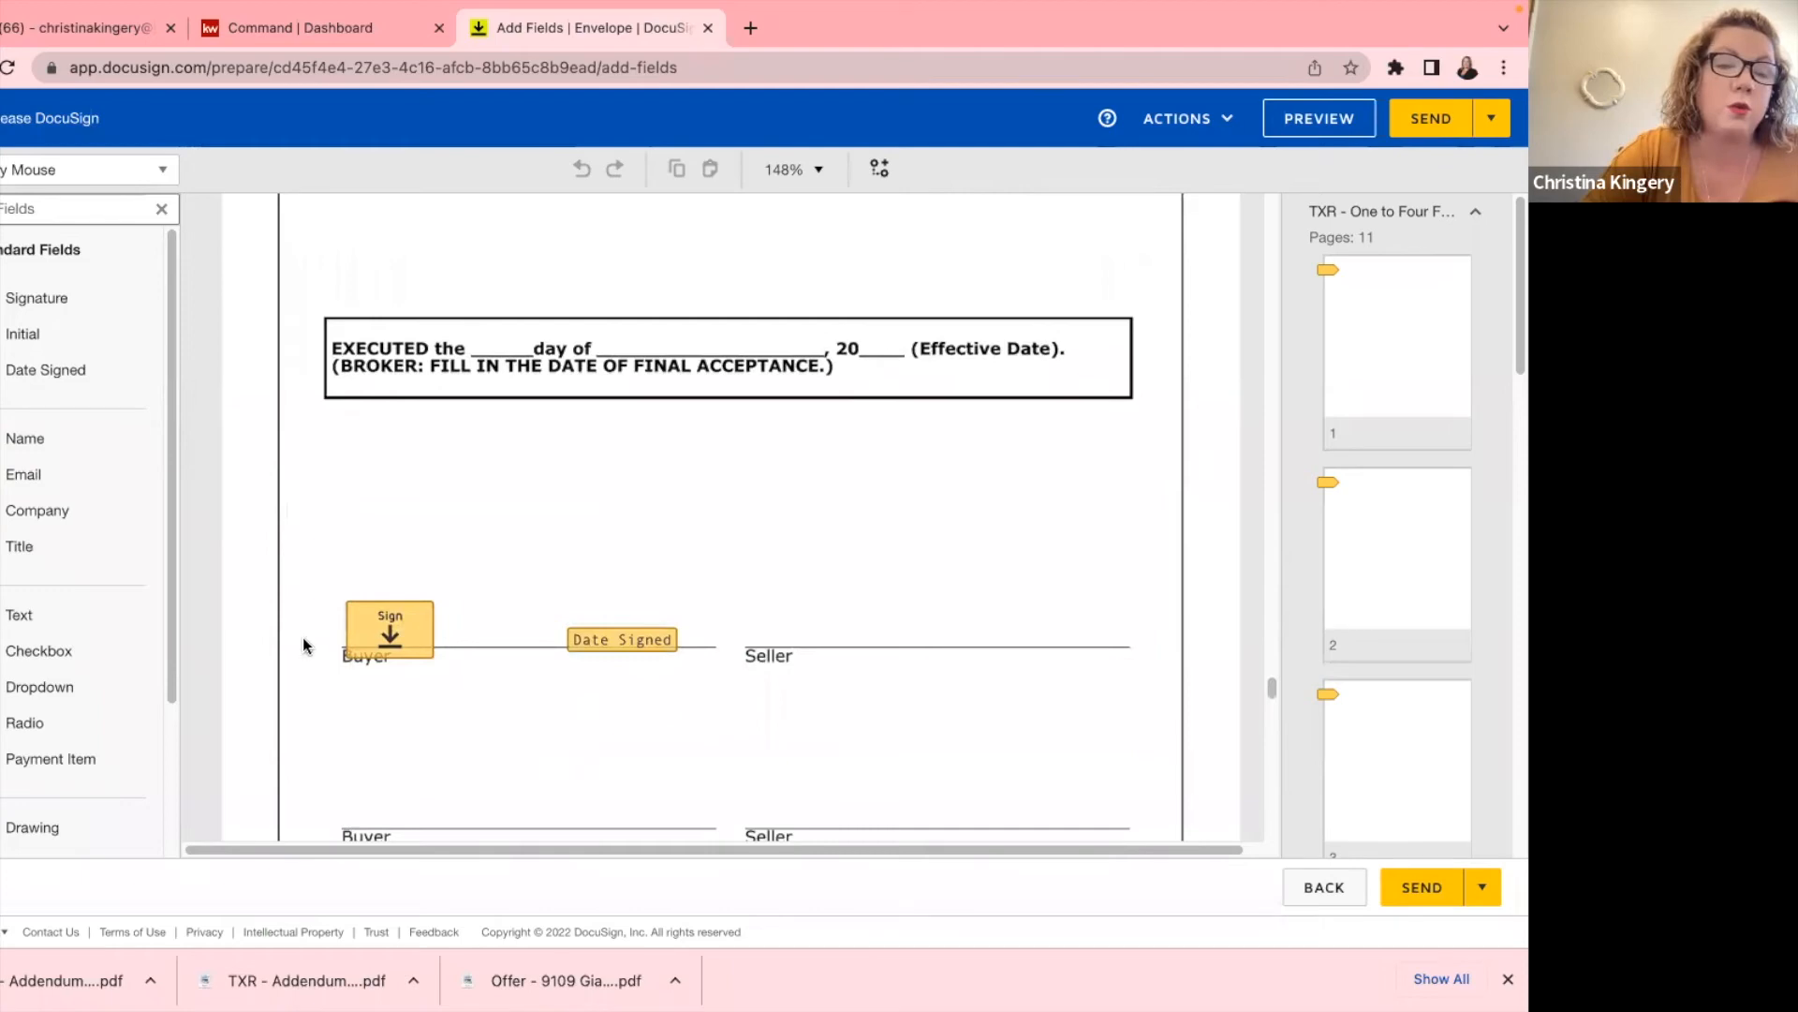
{"action": "scroll", "coordinate": [591, 651], "scroll_direction": "down", "scroll_amount": 7}
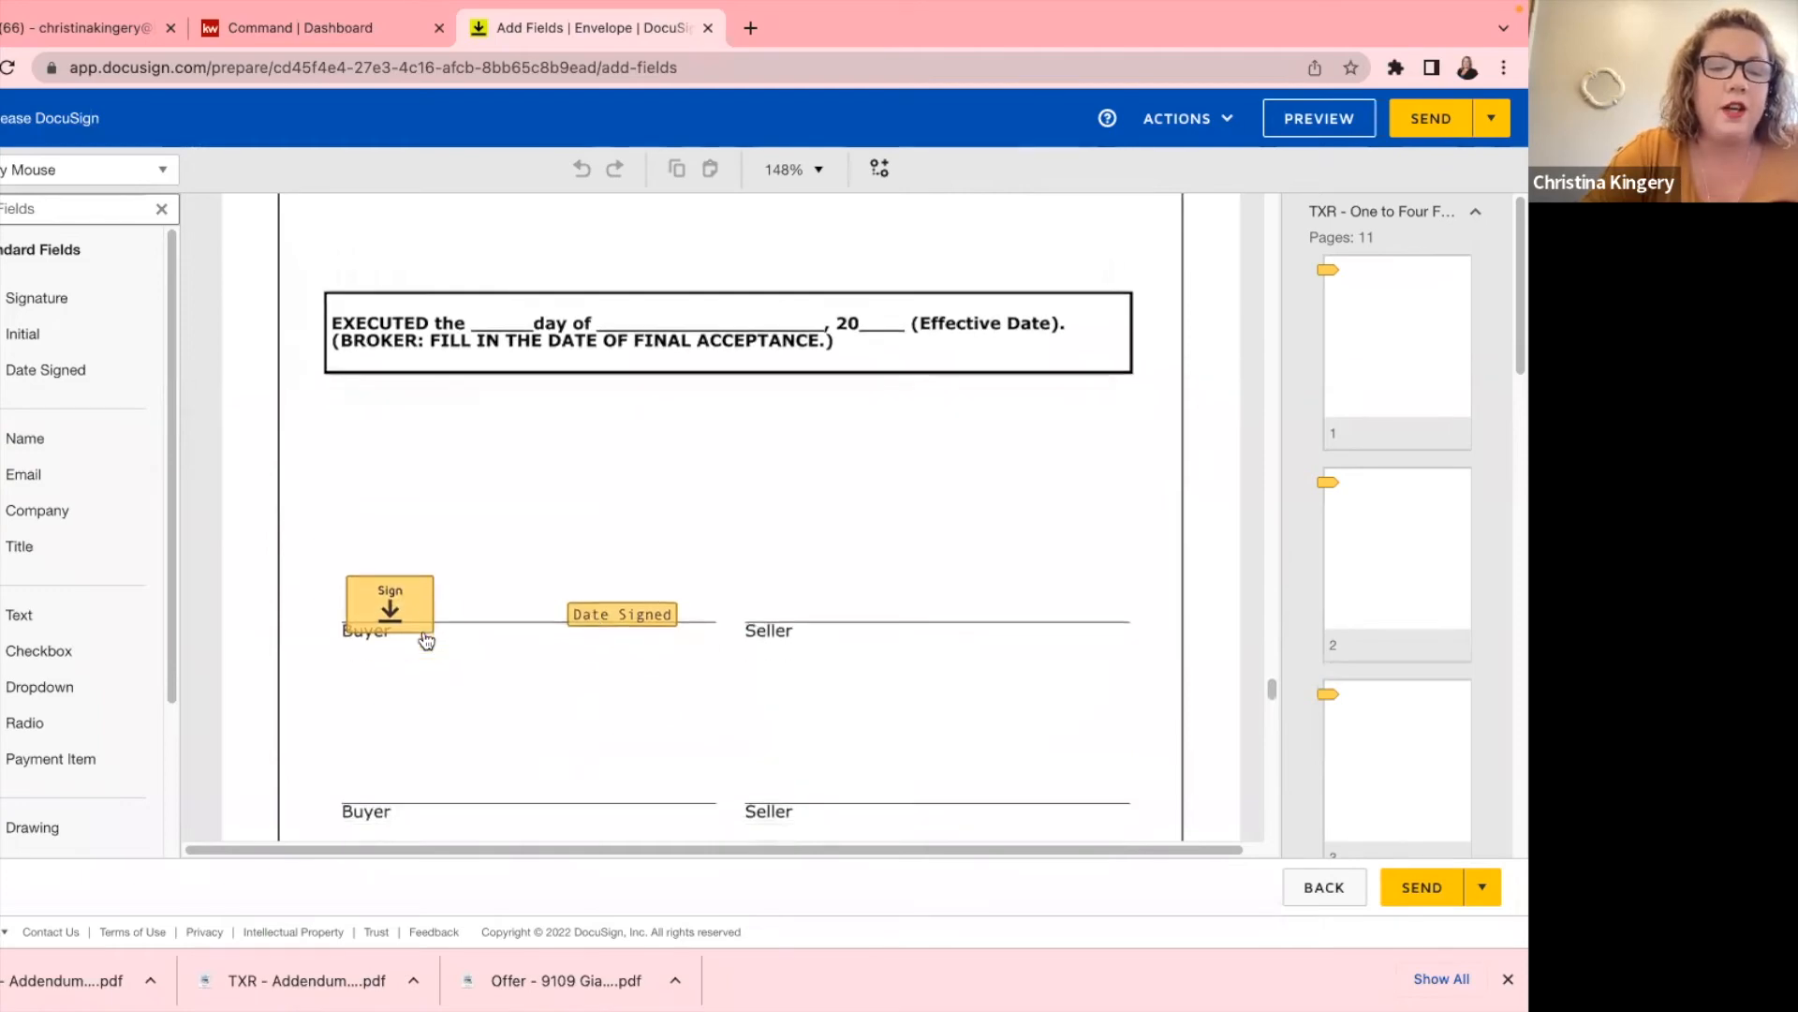
{"action": "scroll", "coordinate": [522, 468], "scroll_direction": "down", "scroll_amount": 8}
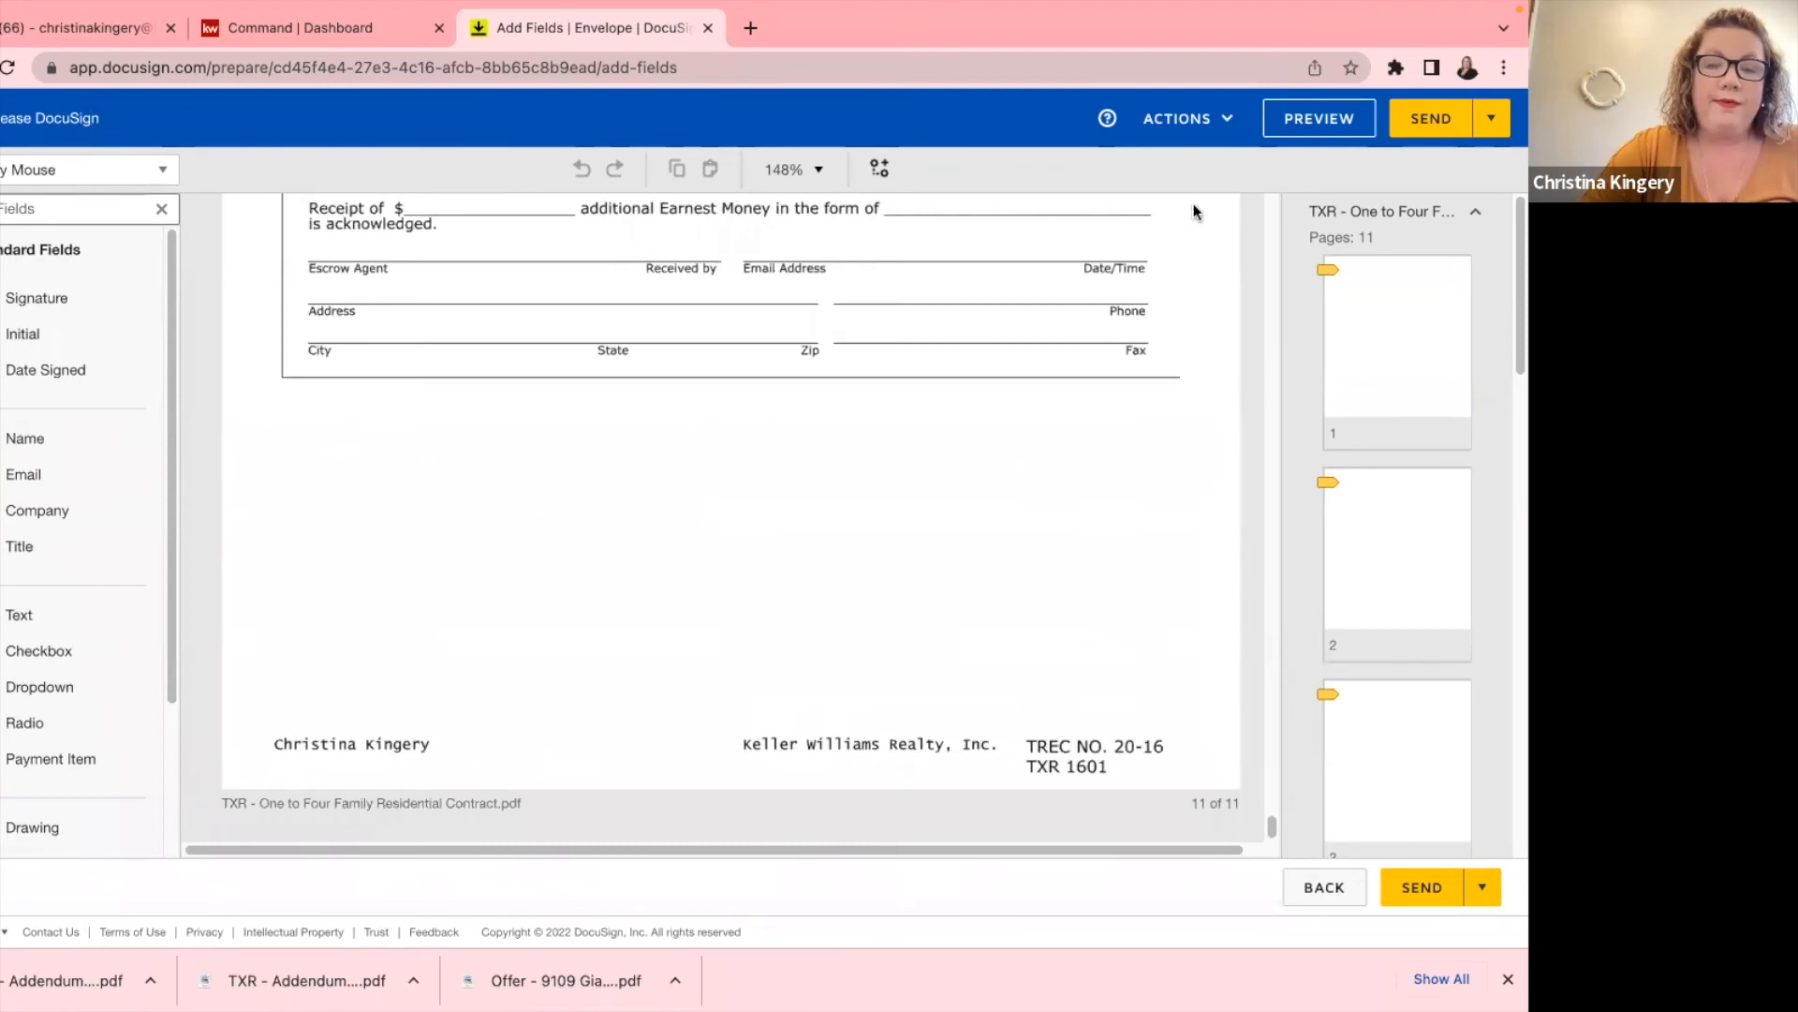
Send the contract envelope, then open its Please DocuSign email in Gmail and review the document.
{"action": "left_click", "coordinate": [1431, 115]}
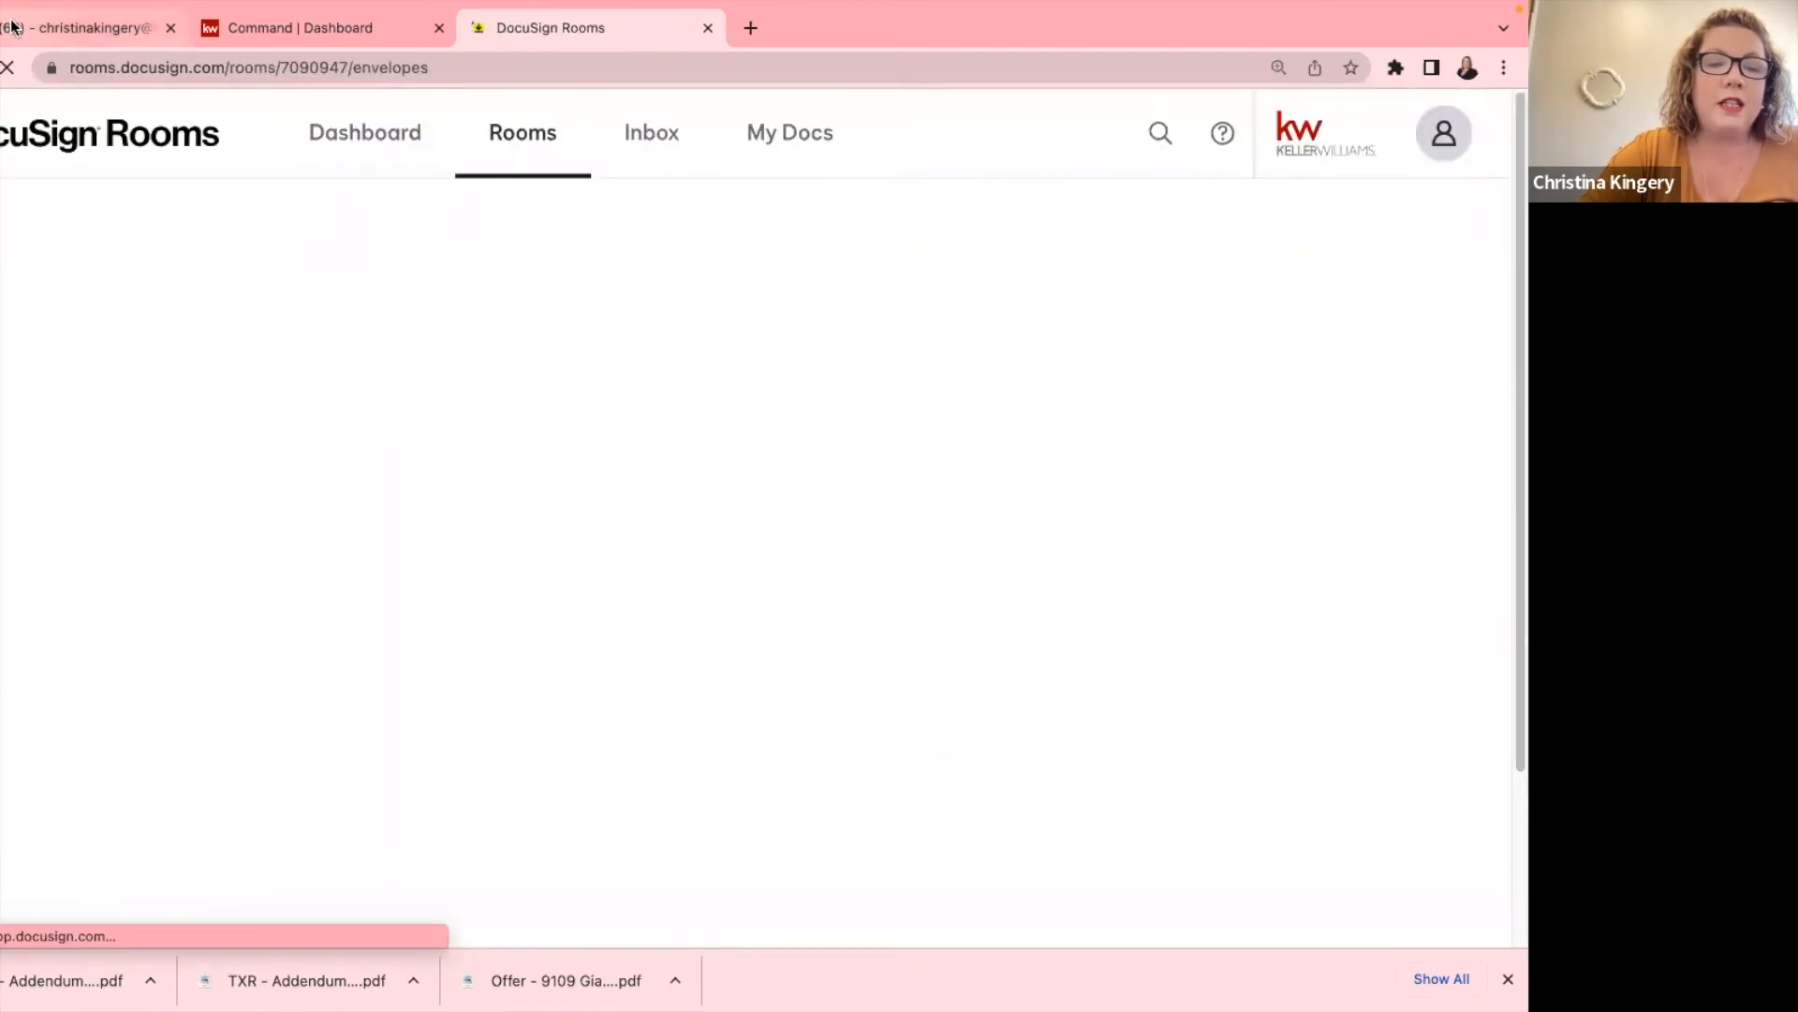
{"action": "left_click", "coordinate": [15, 21]}
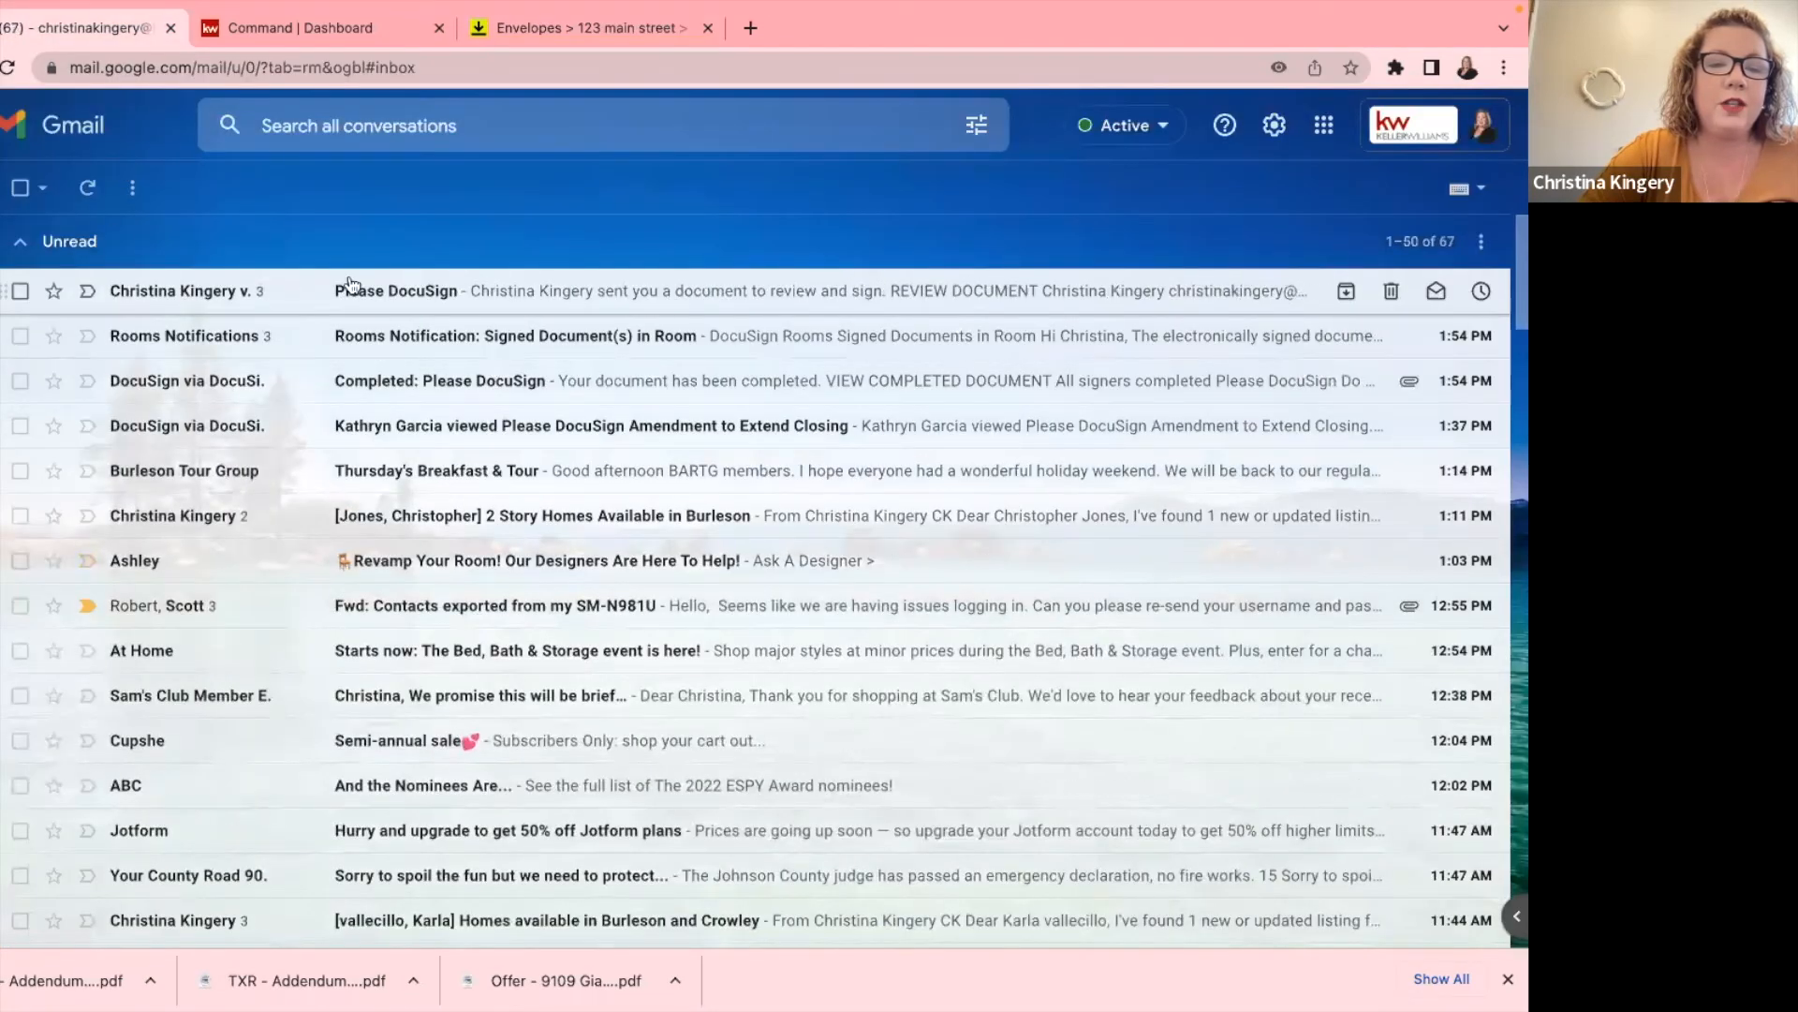
{"action": "left_click", "coordinate": [465, 290]}
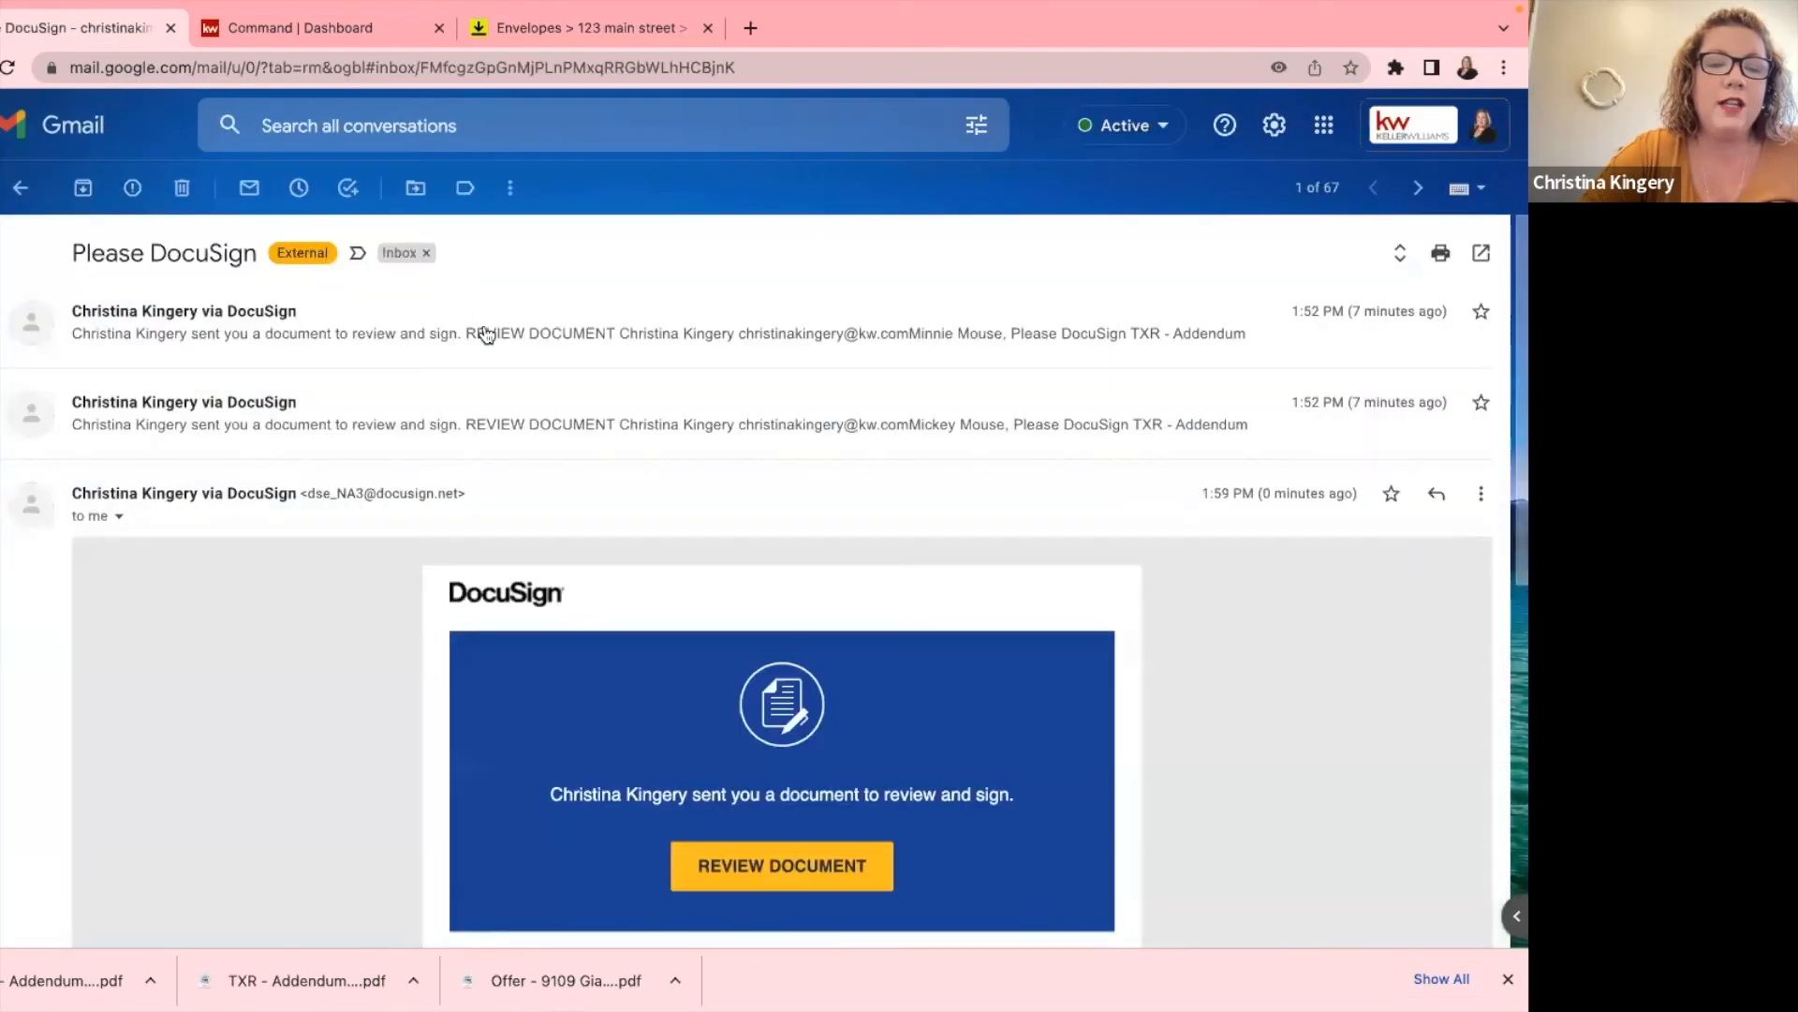
{"action": "left_click", "coordinate": [751, 866]}
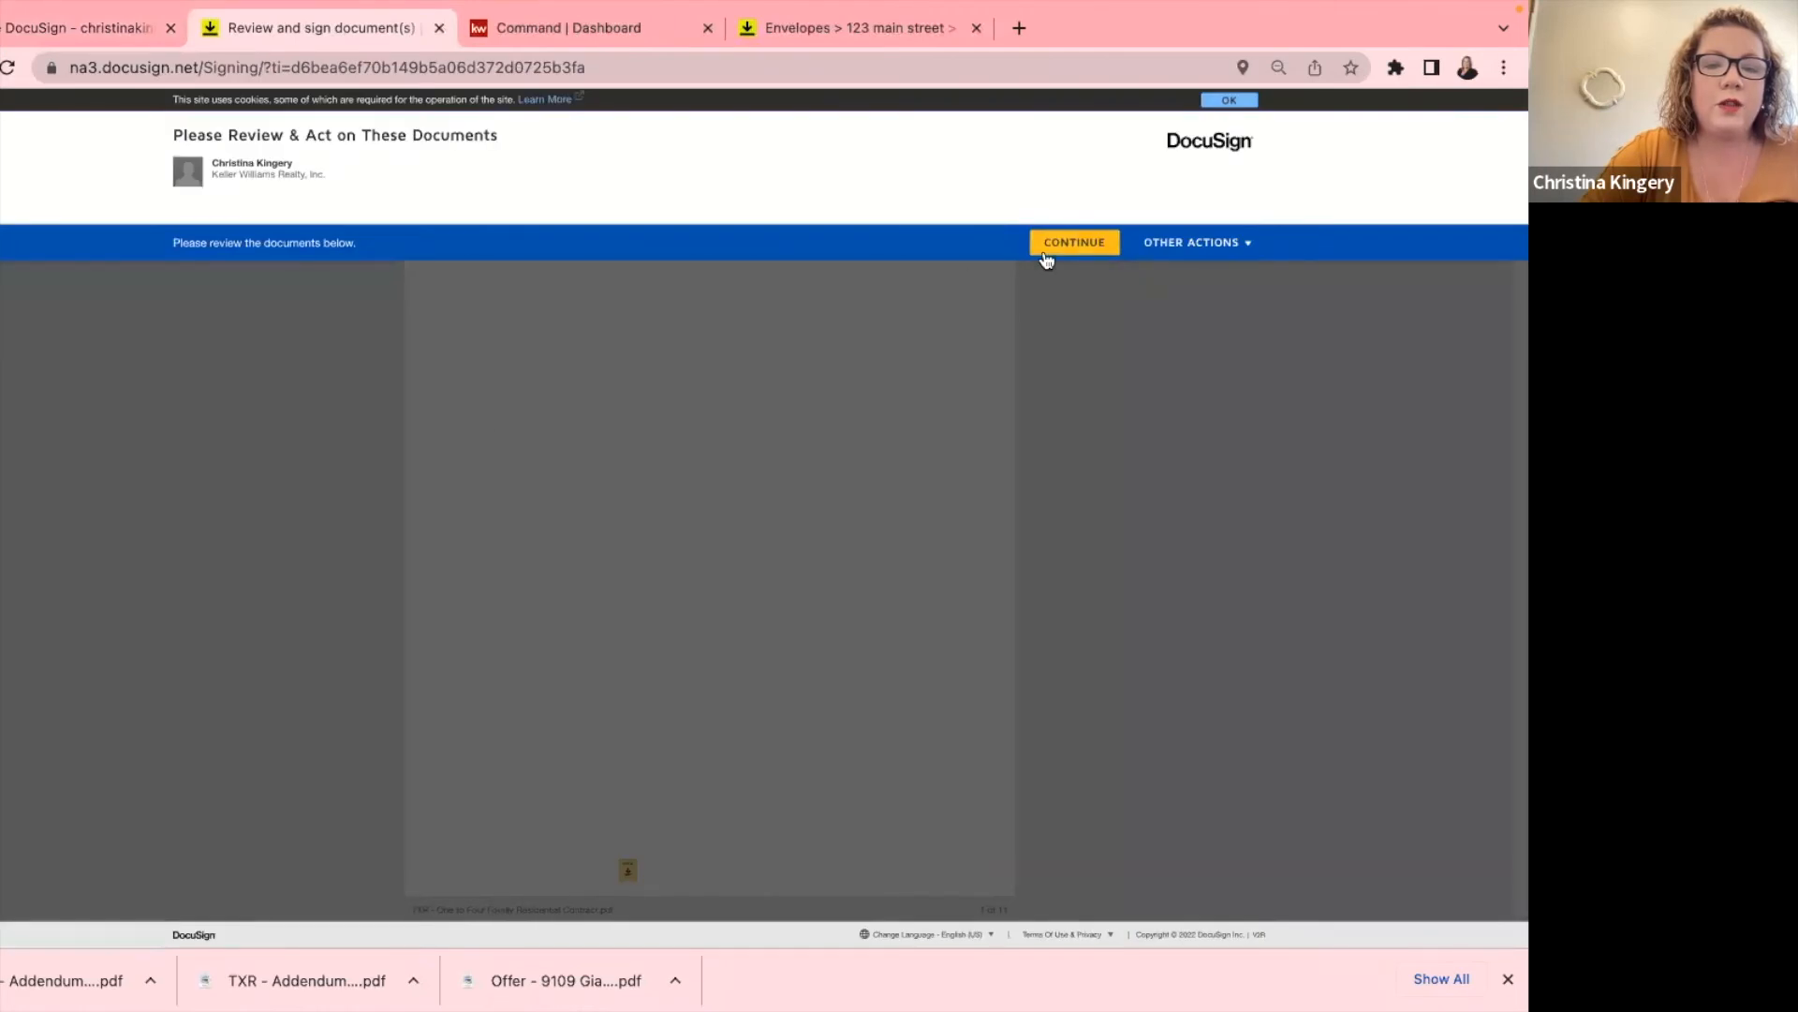
Start signing and bring up the saved signatures and initials for the first required Initial field.
{"action": "left_click", "coordinate": [1048, 253]}
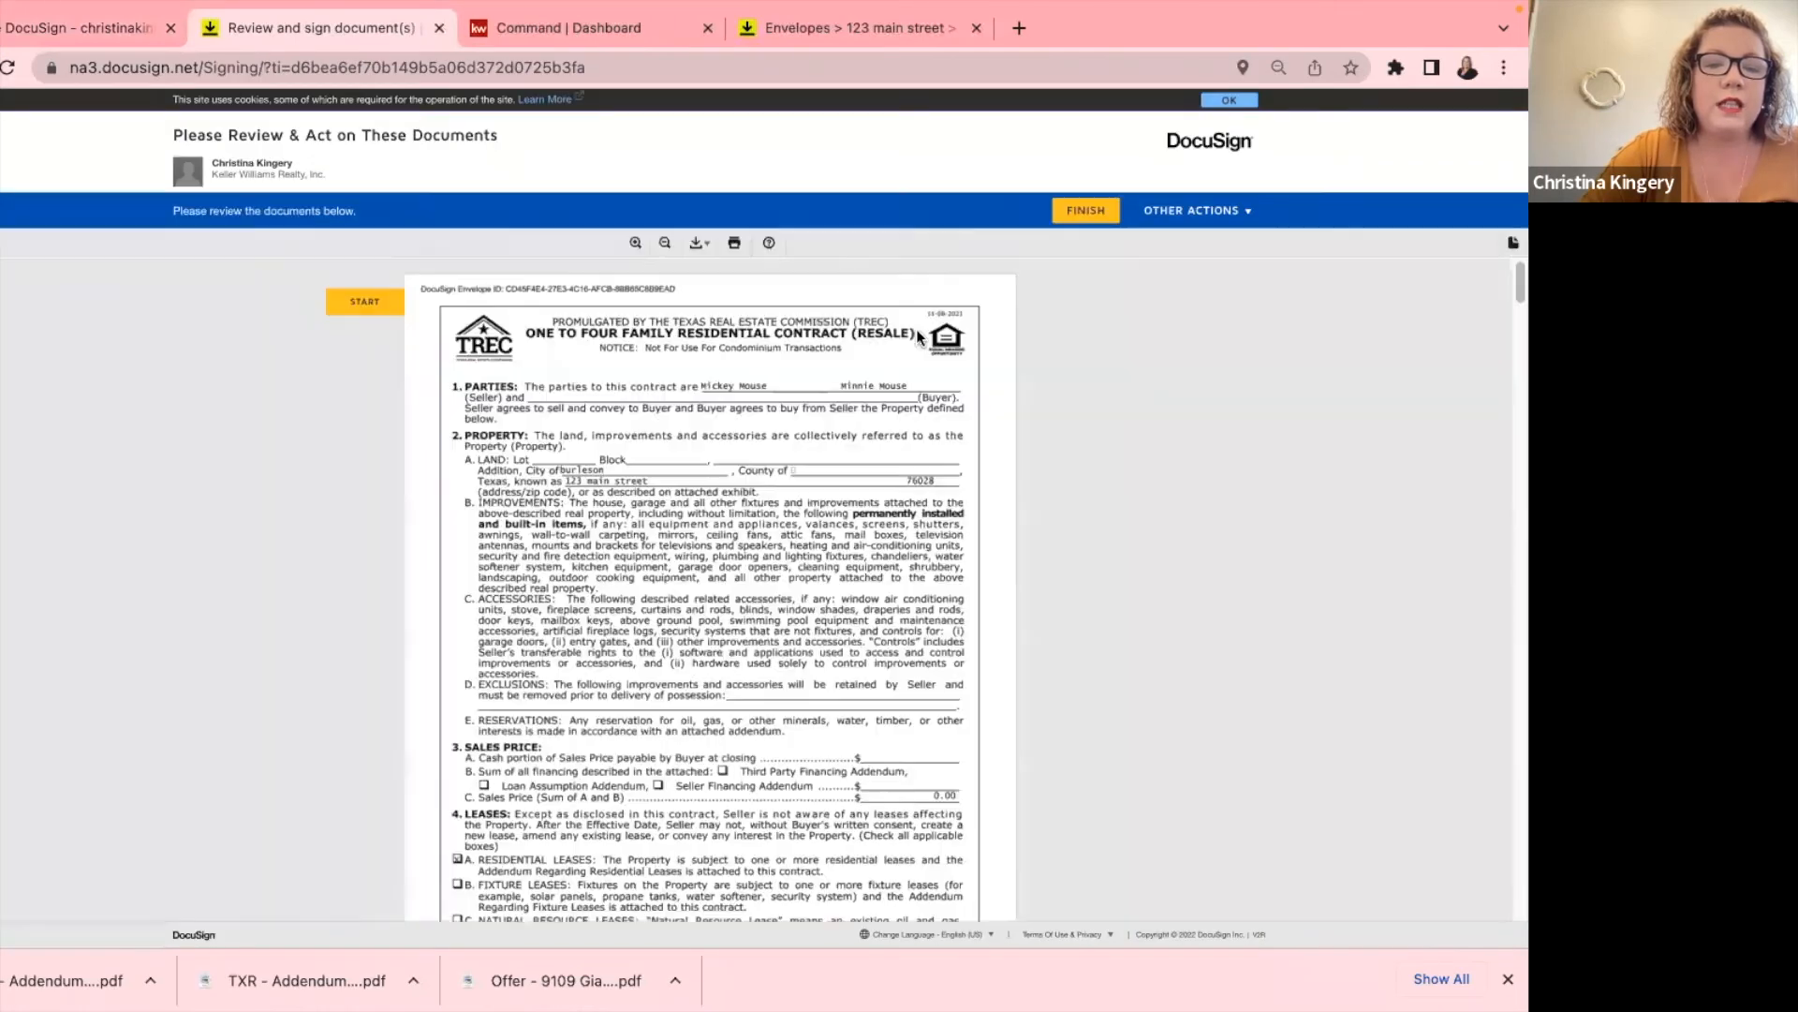
{"action": "left_click", "coordinate": [373, 230]}
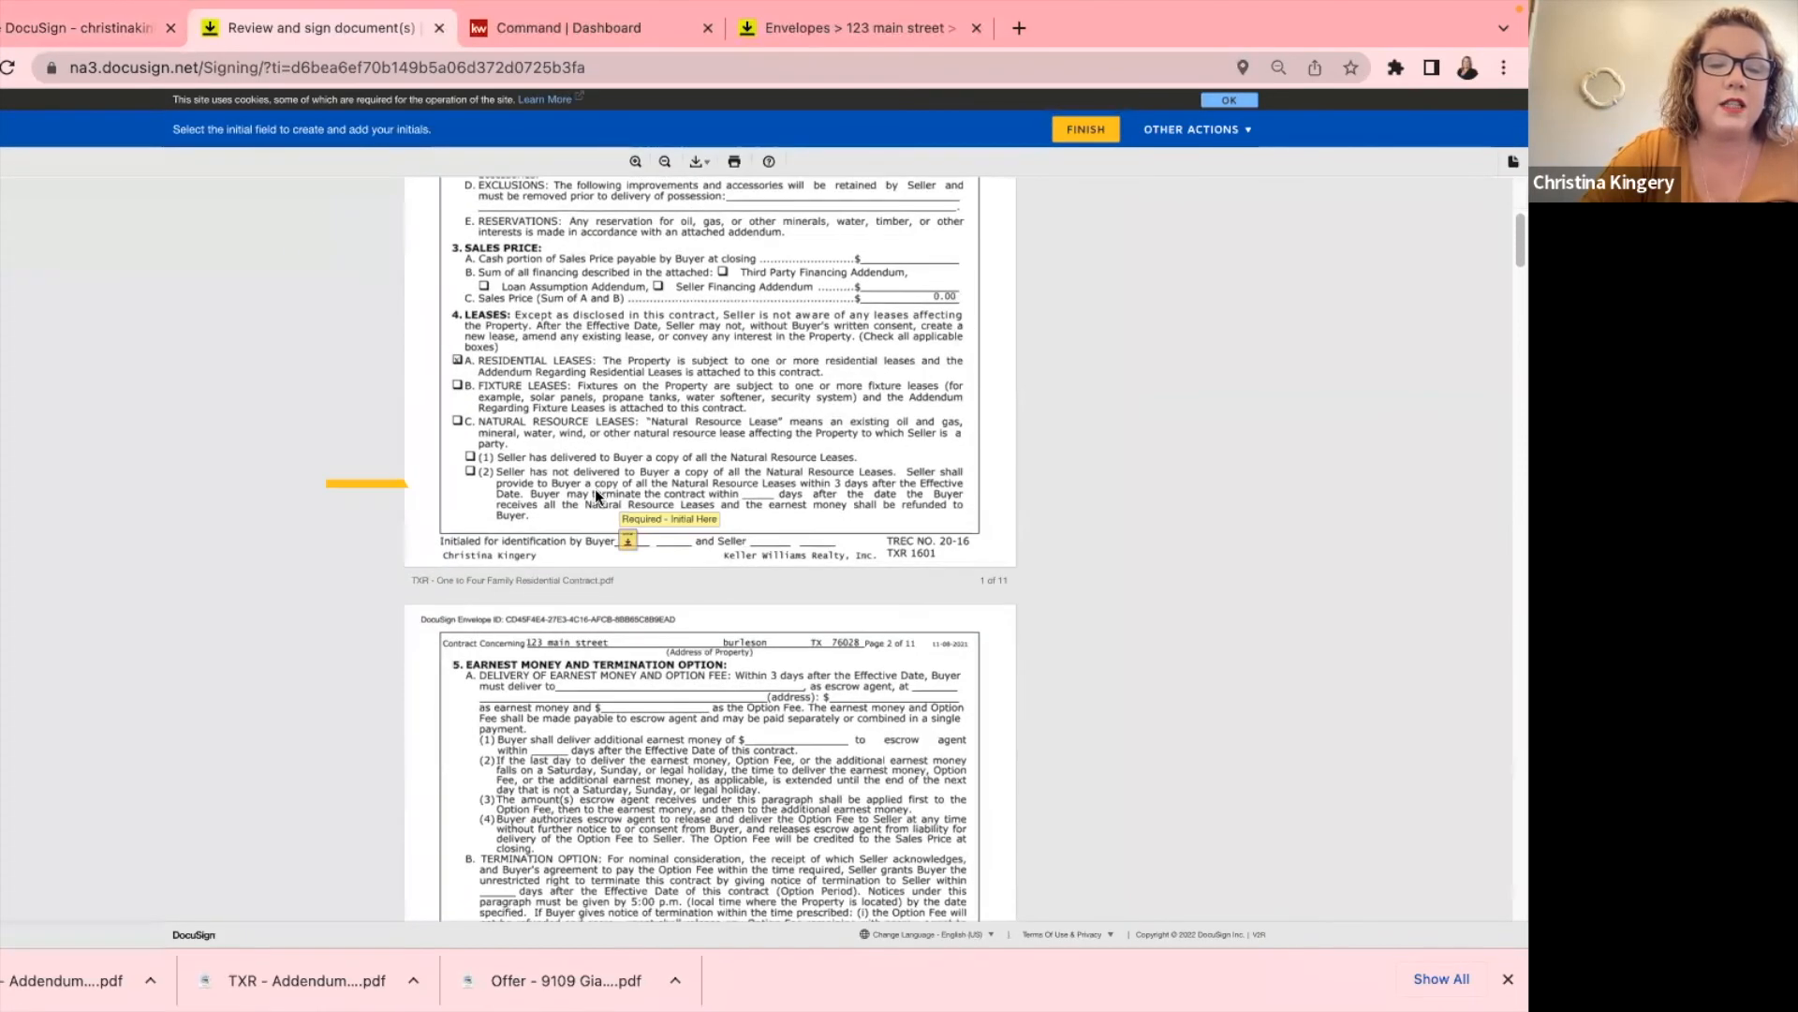
{"action": "left_click", "coordinate": [618, 526]}
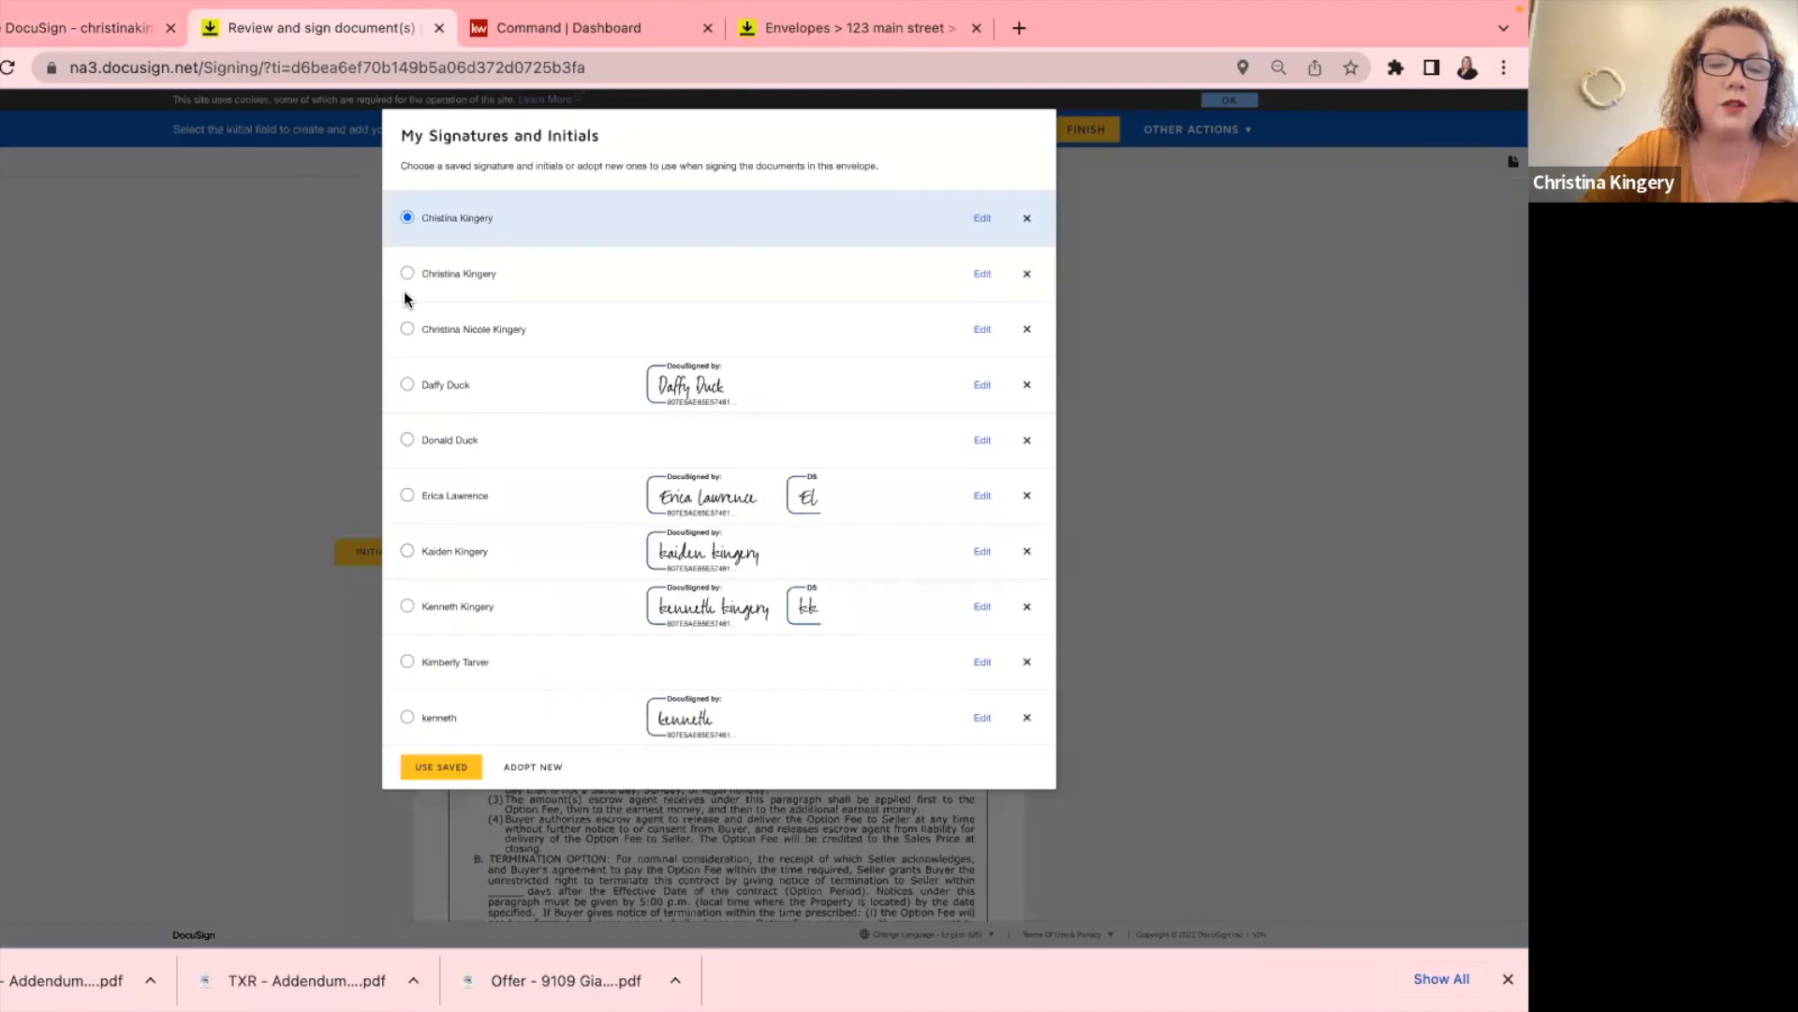
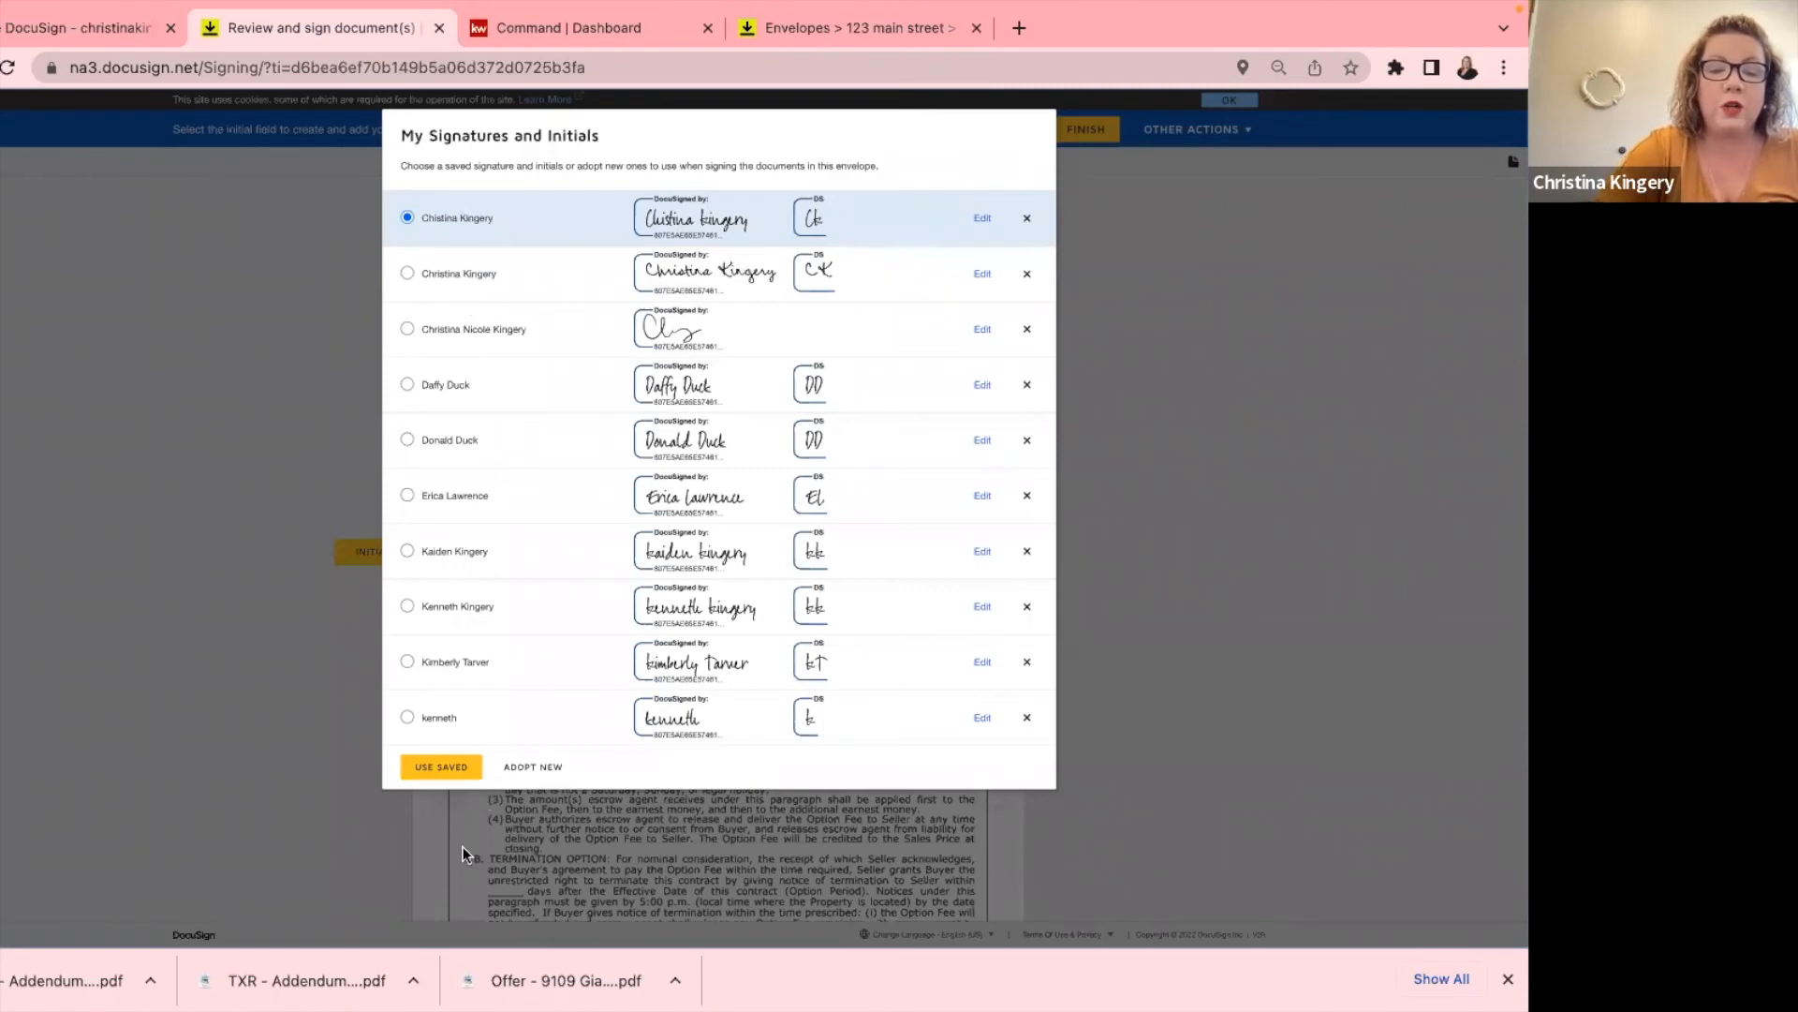
Adopt a new set of initials in the signer's name.
{"action": "left_click", "coordinate": [533, 767]}
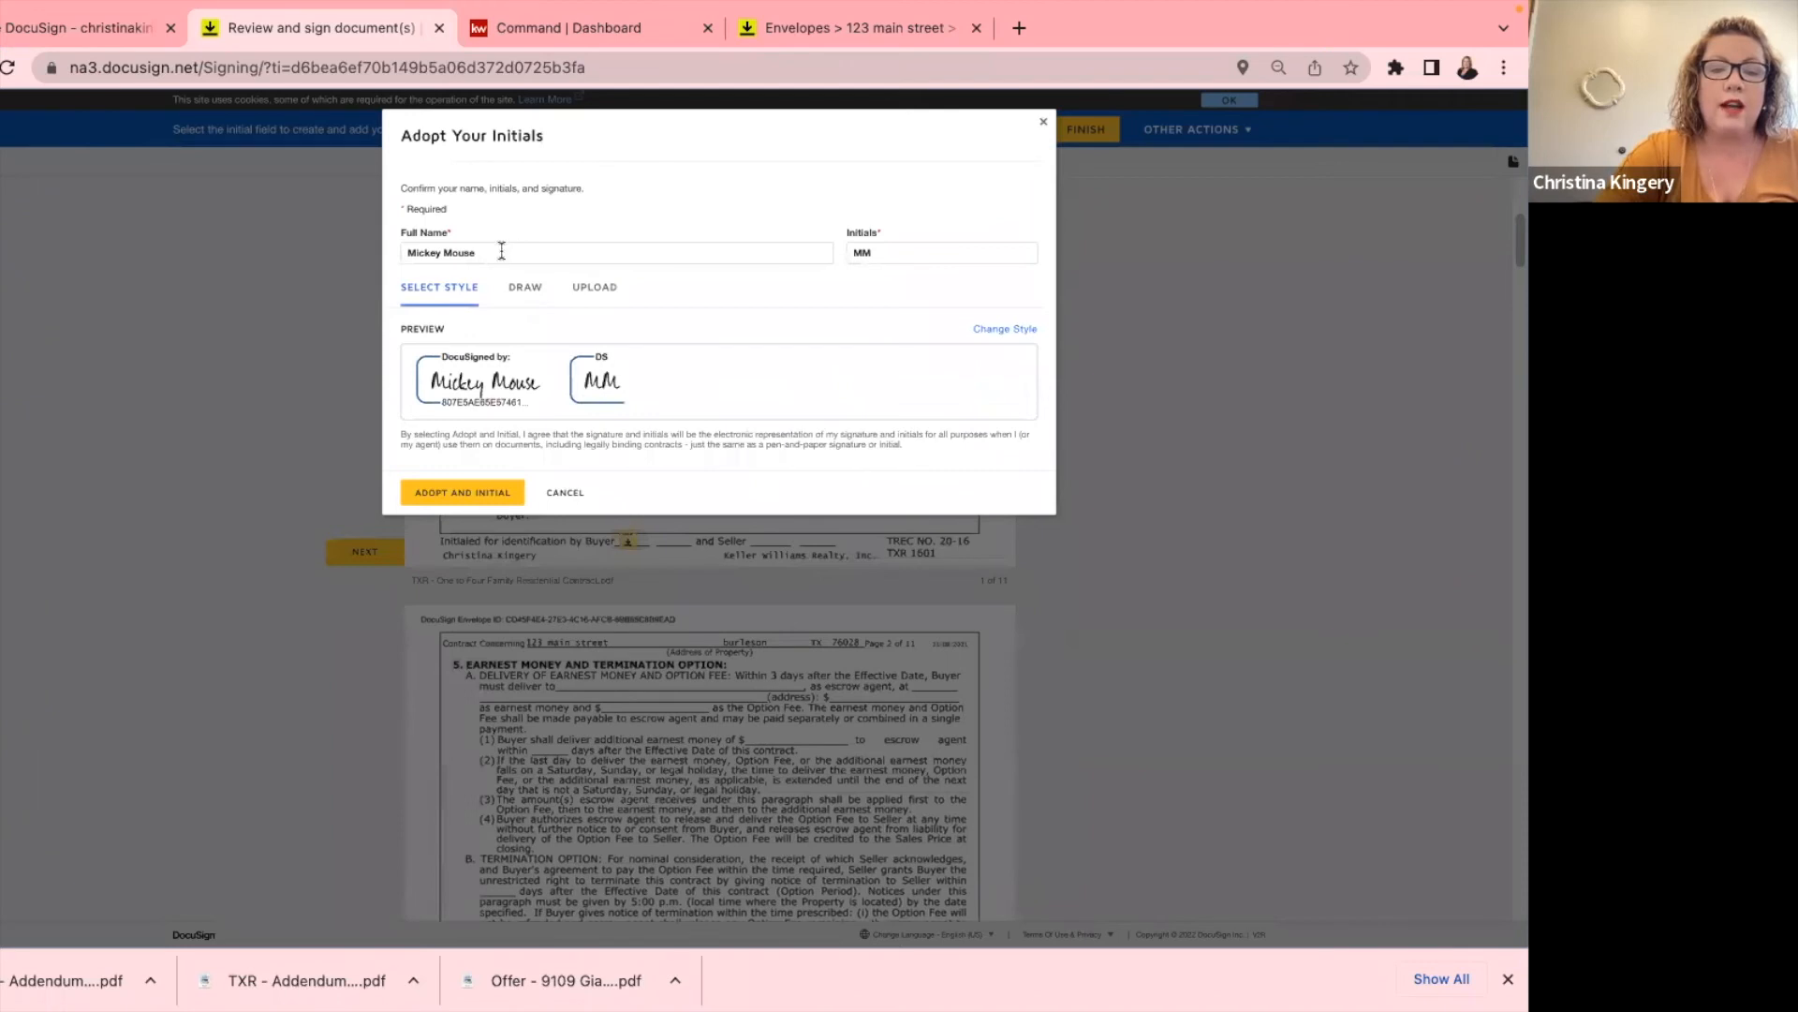
{"action": "left_click_drag", "start_coordinate": [501, 252], "coordinate": [380, 255]}
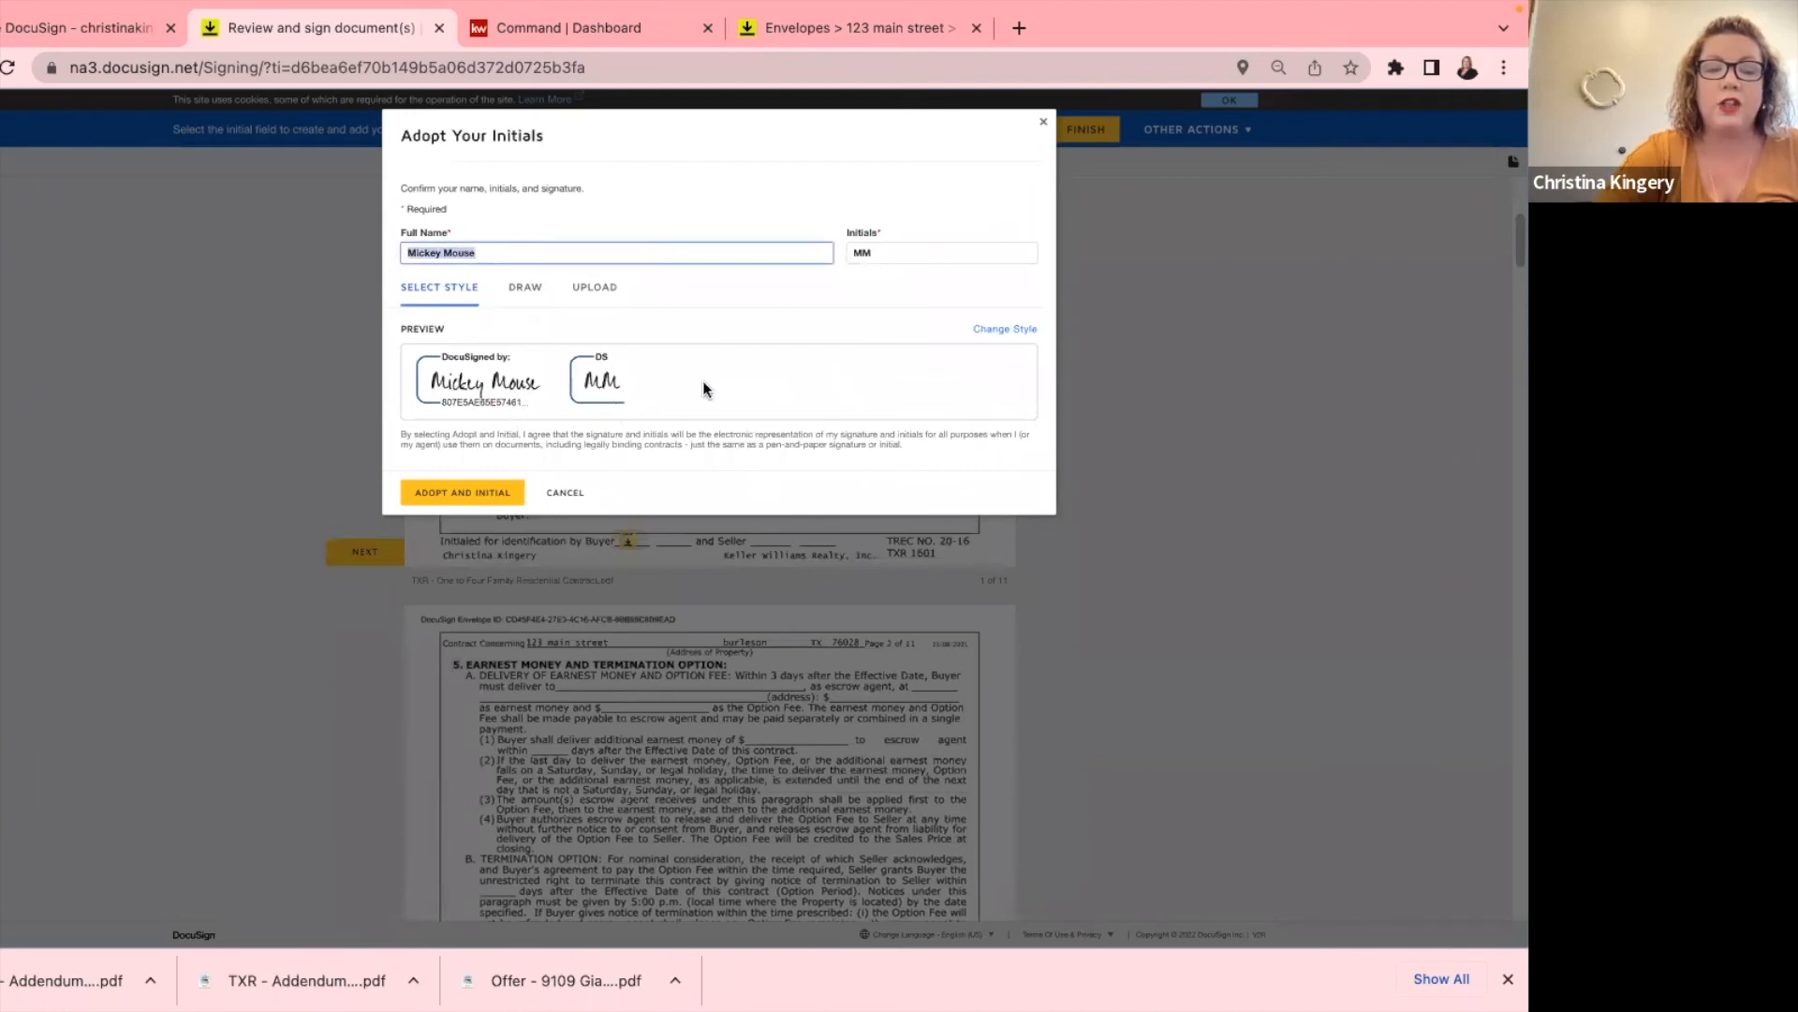
{"action": "left_click", "coordinate": [452, 490]}
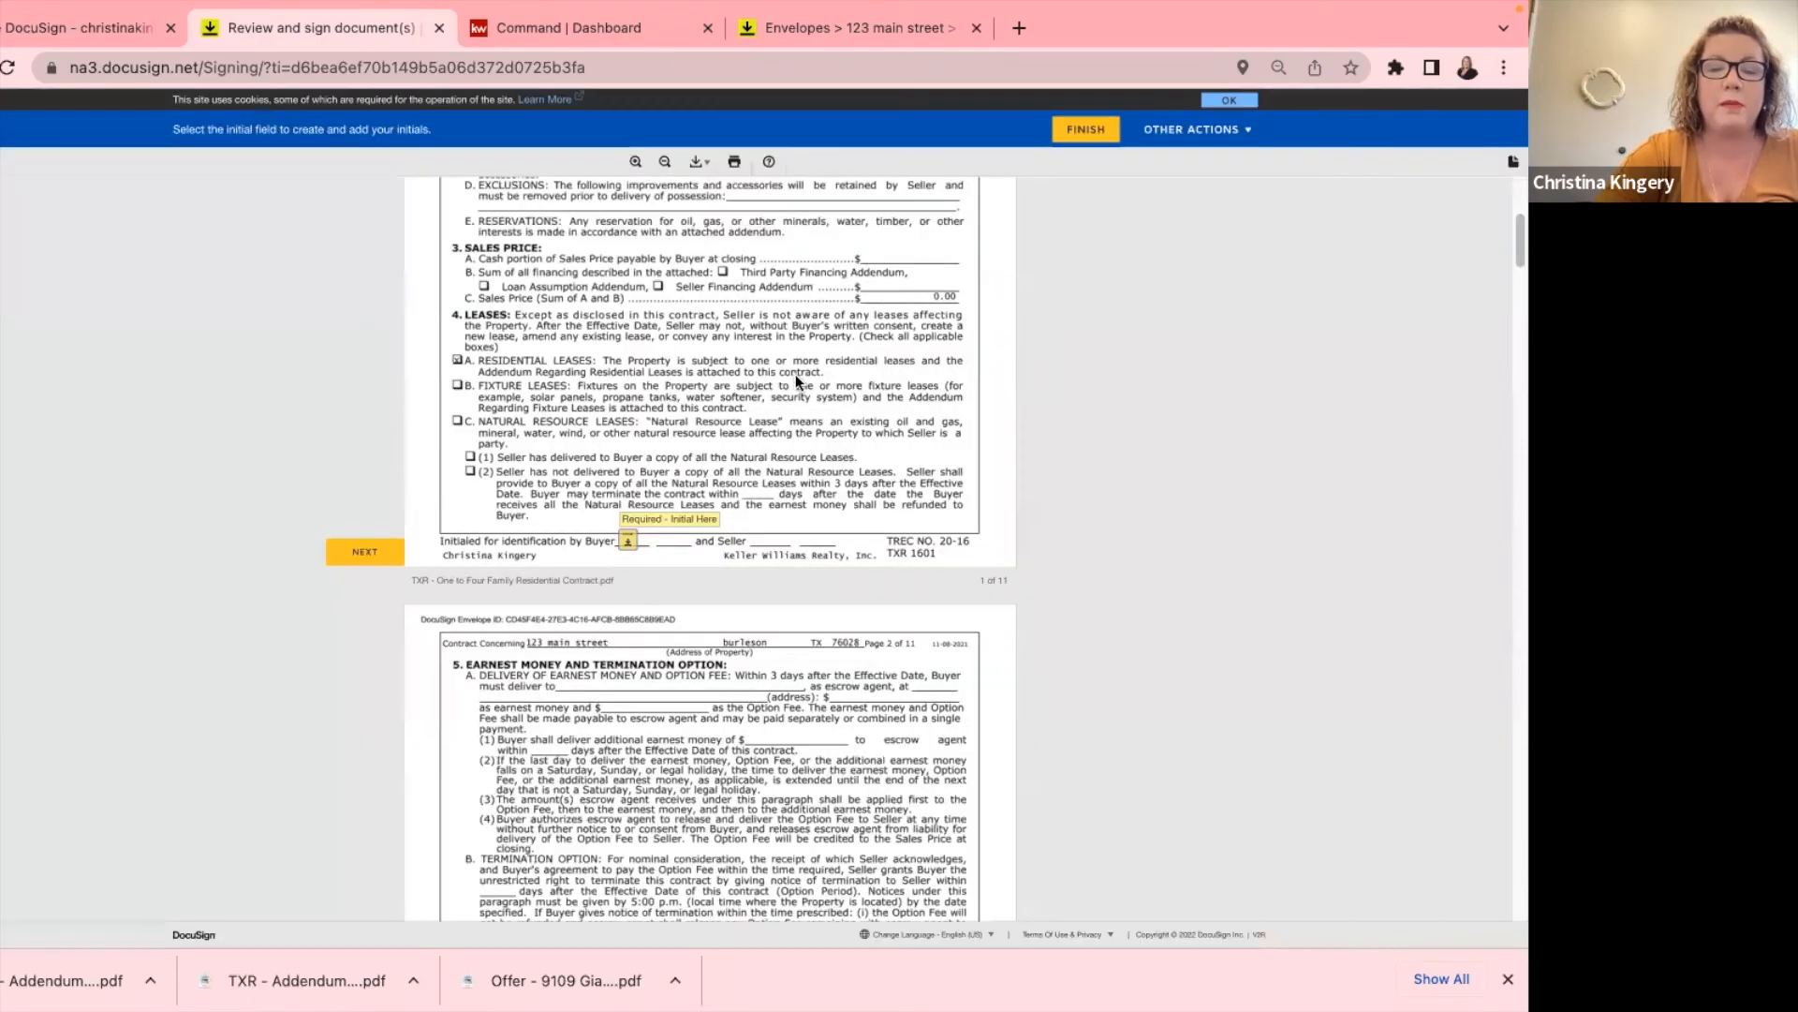
Initial pages 2 and 4–8, sign the buyer line on page 9, and finish signing.
{"action": "left_click", "coordinate": [625, 541]}
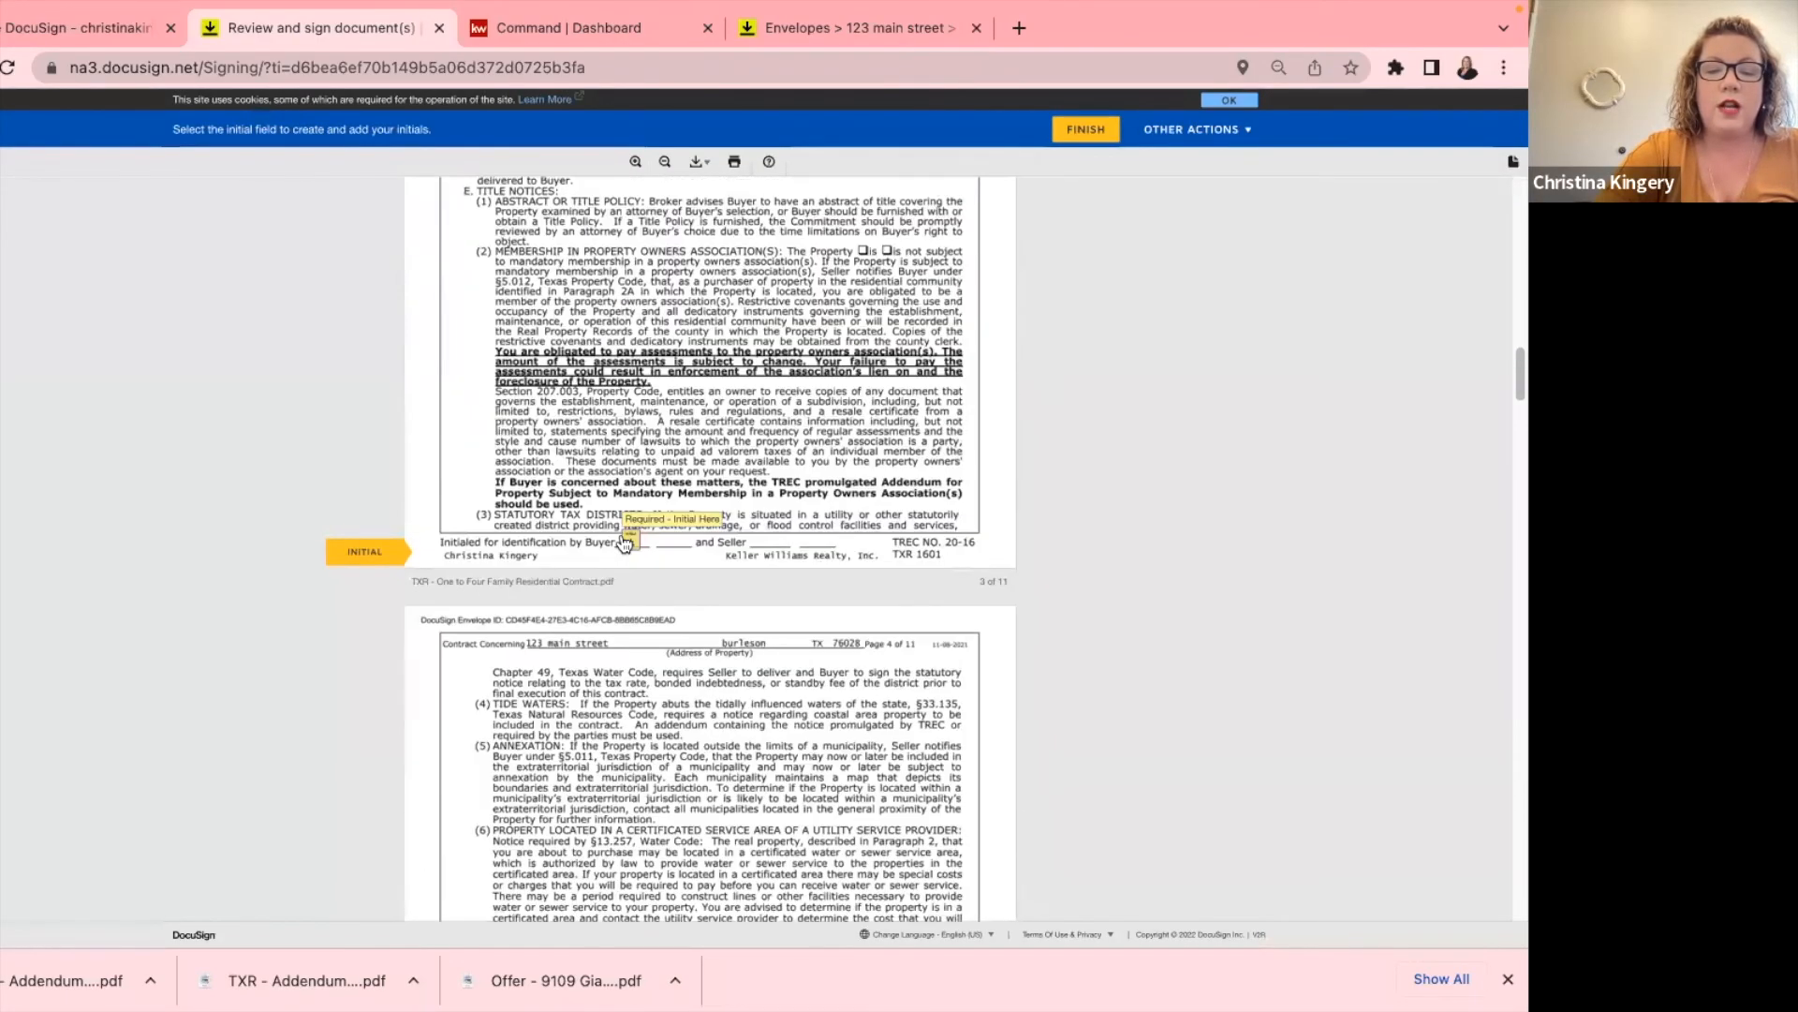
{"action": "left_click", "coordinate": [629, 543]}
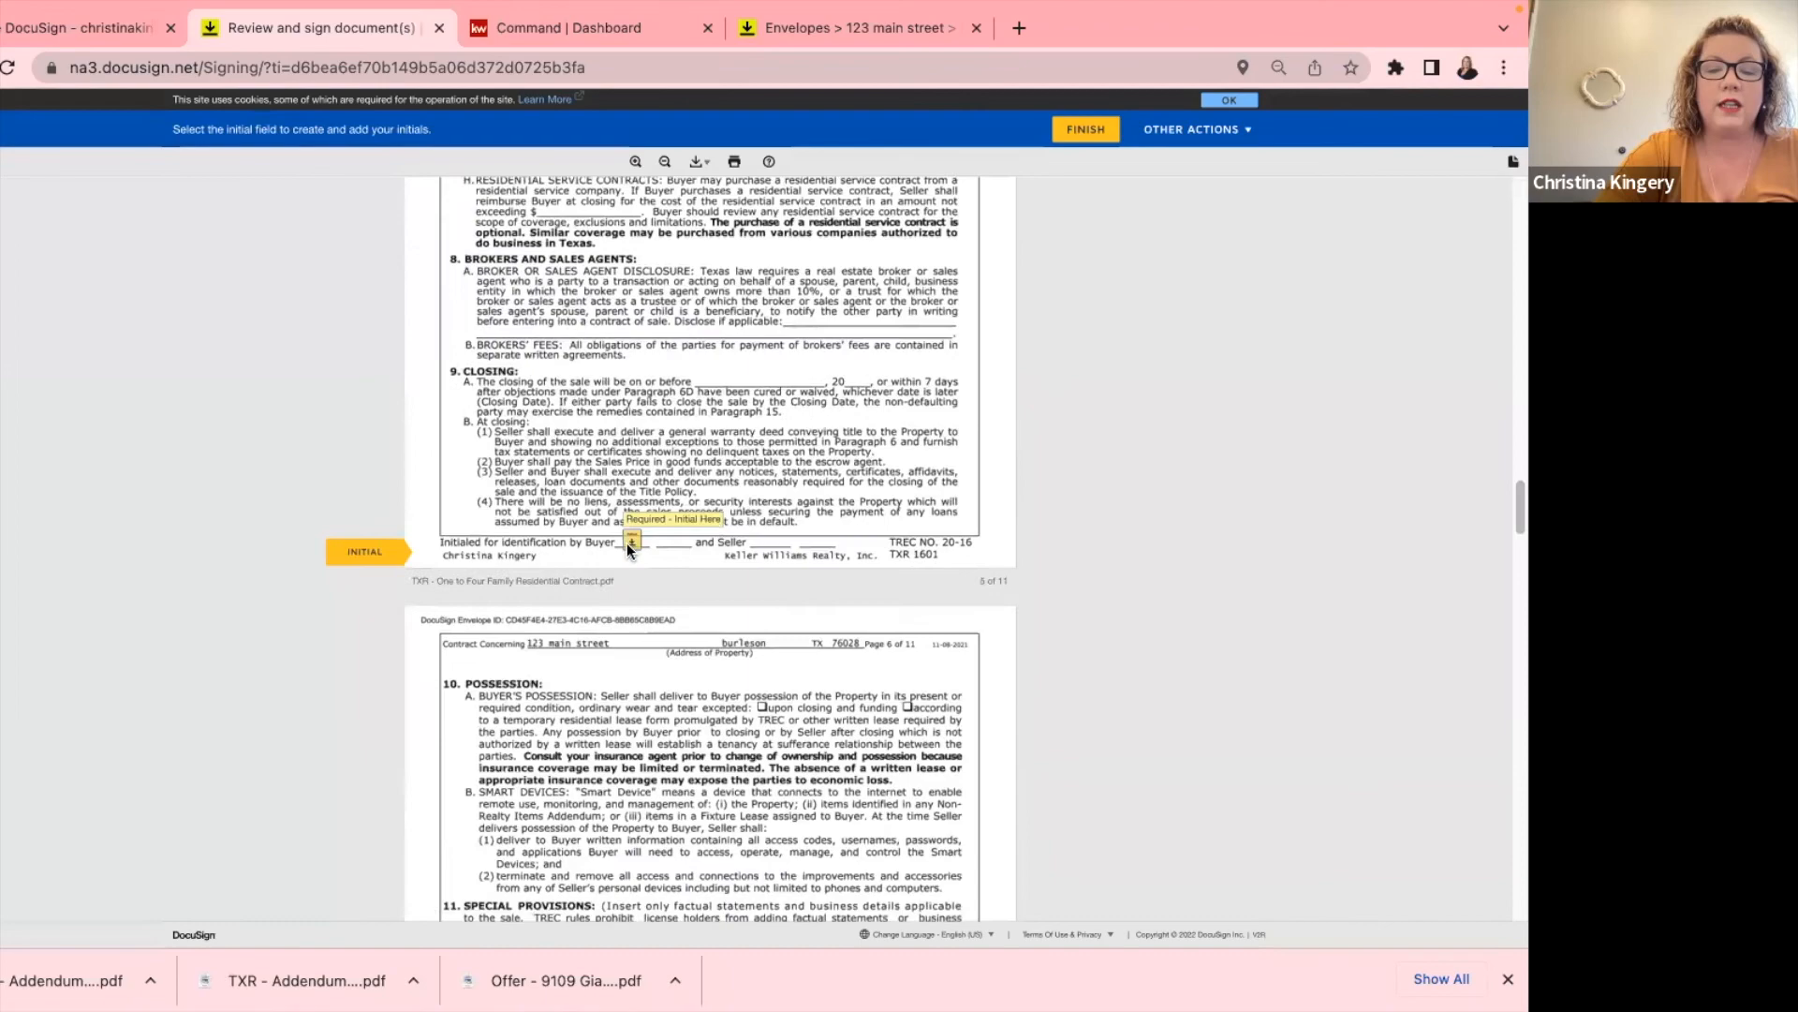
{"action": "left_click", "coordinate": [630, 548]}
{"action": "left_click", "coordinate": [632, 542]}
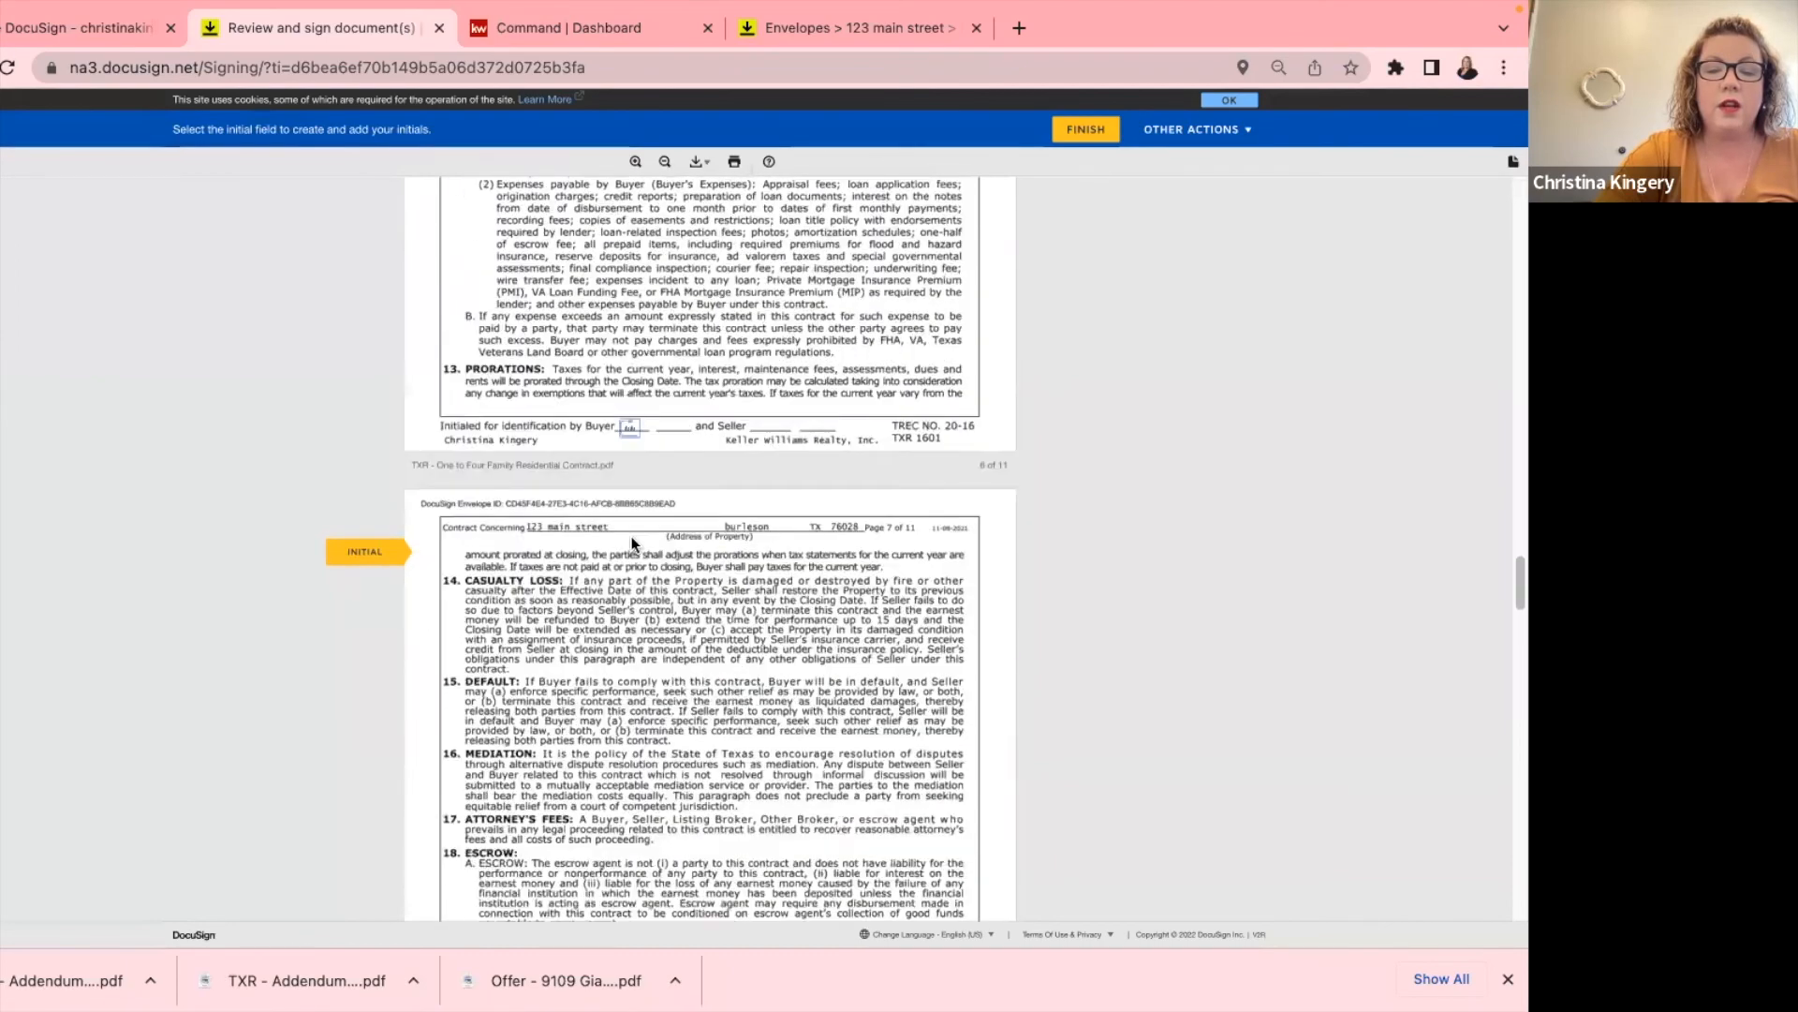
{"action": "left_click", "coordinate": [633, 543]}
{"action": "left_click", "coordinate": [631, 537]}
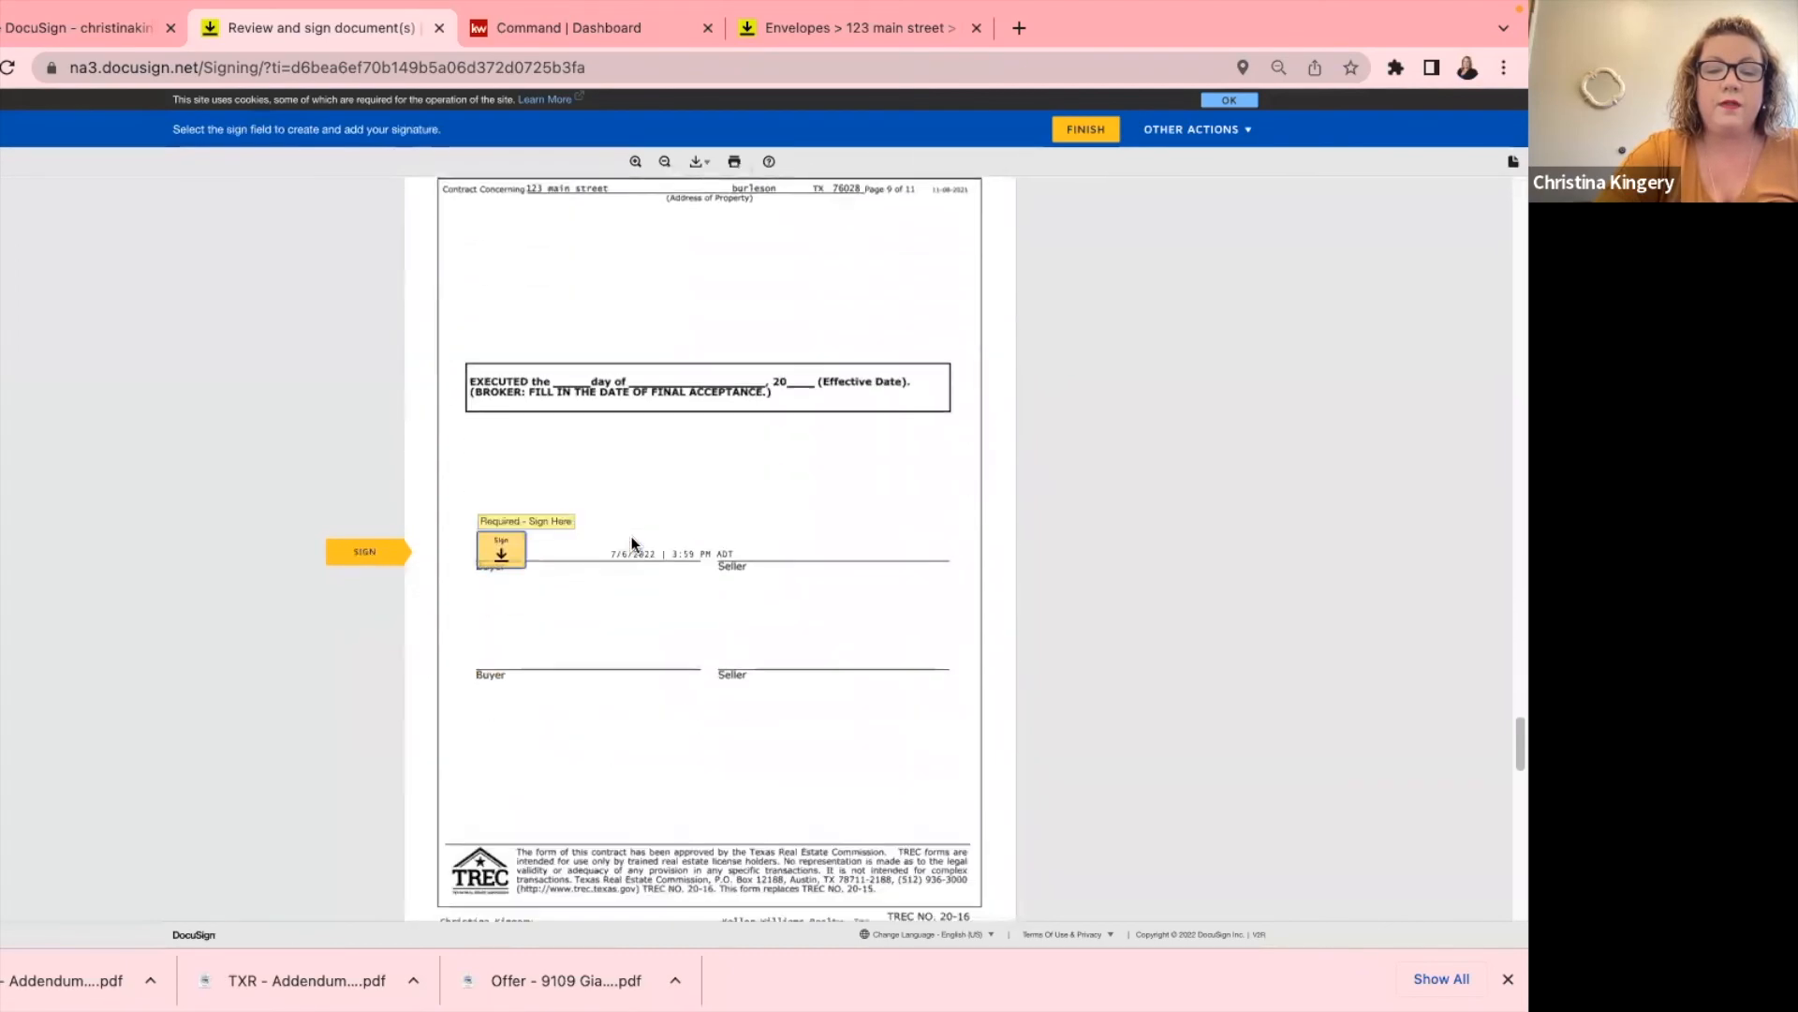
{"action": "left_click", "coordinate": [529, 557]}
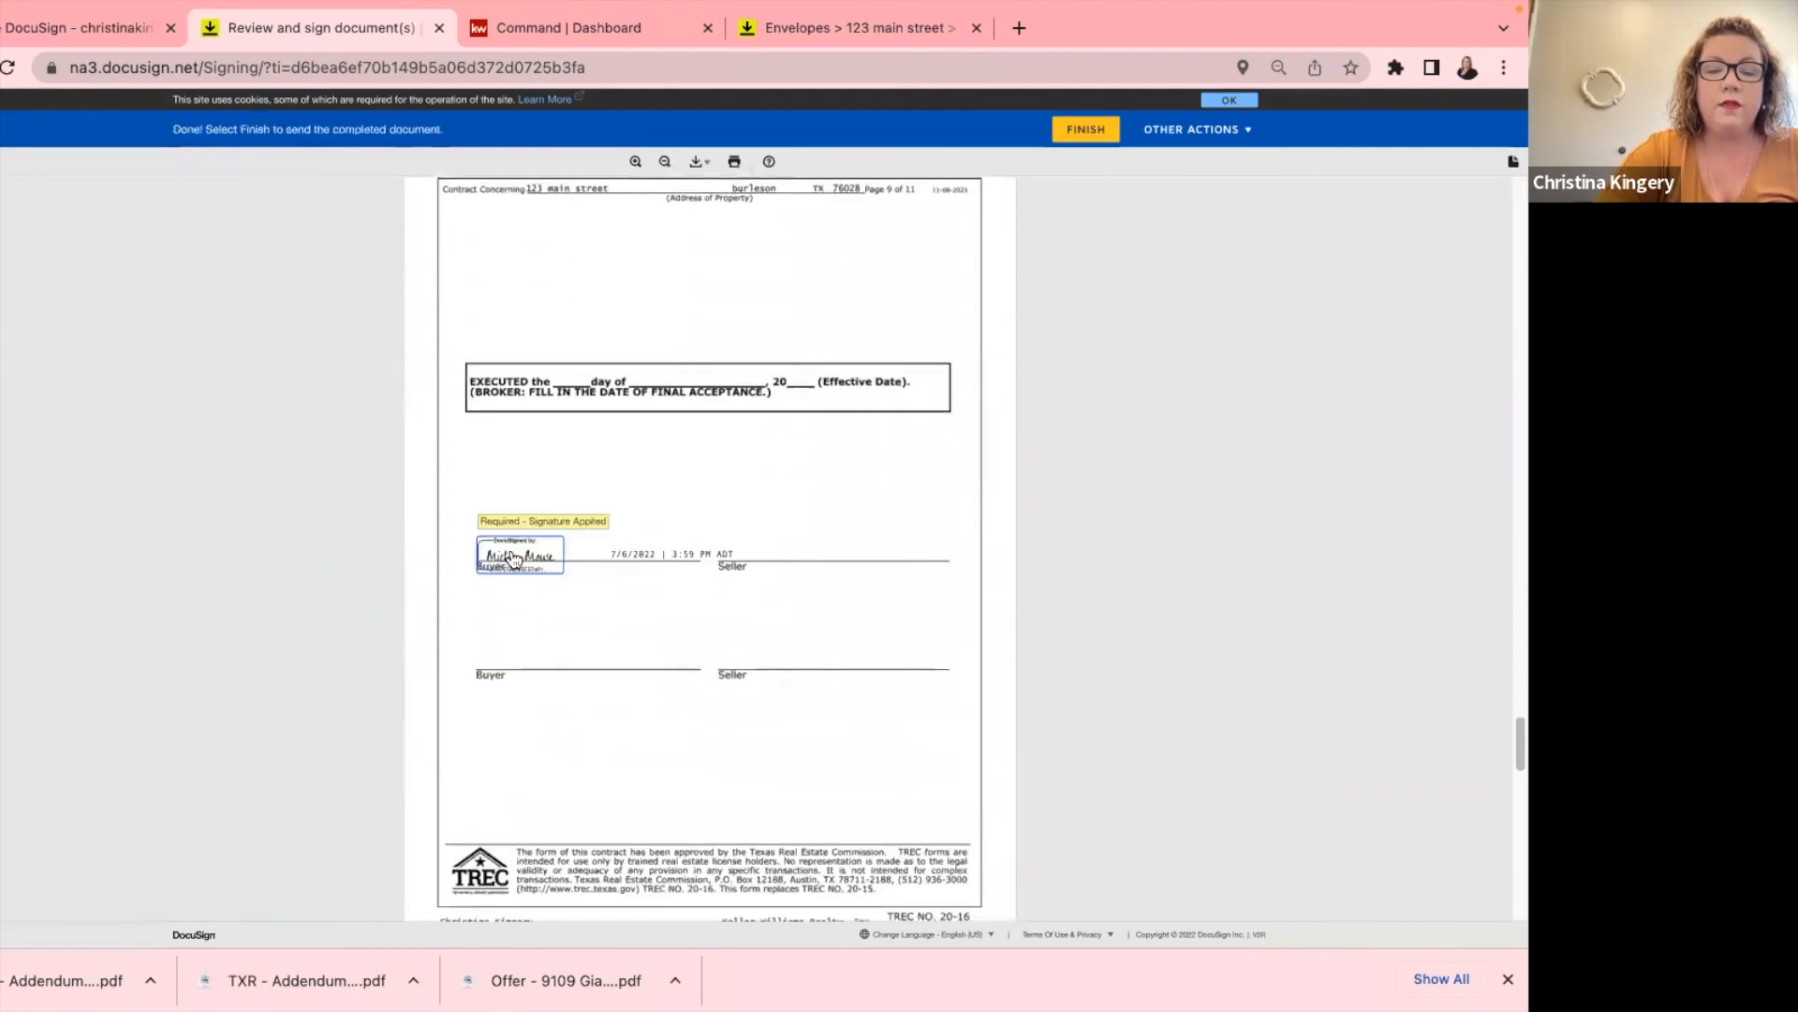
{"action": "left_click", "coordinate": [1085, 131]}
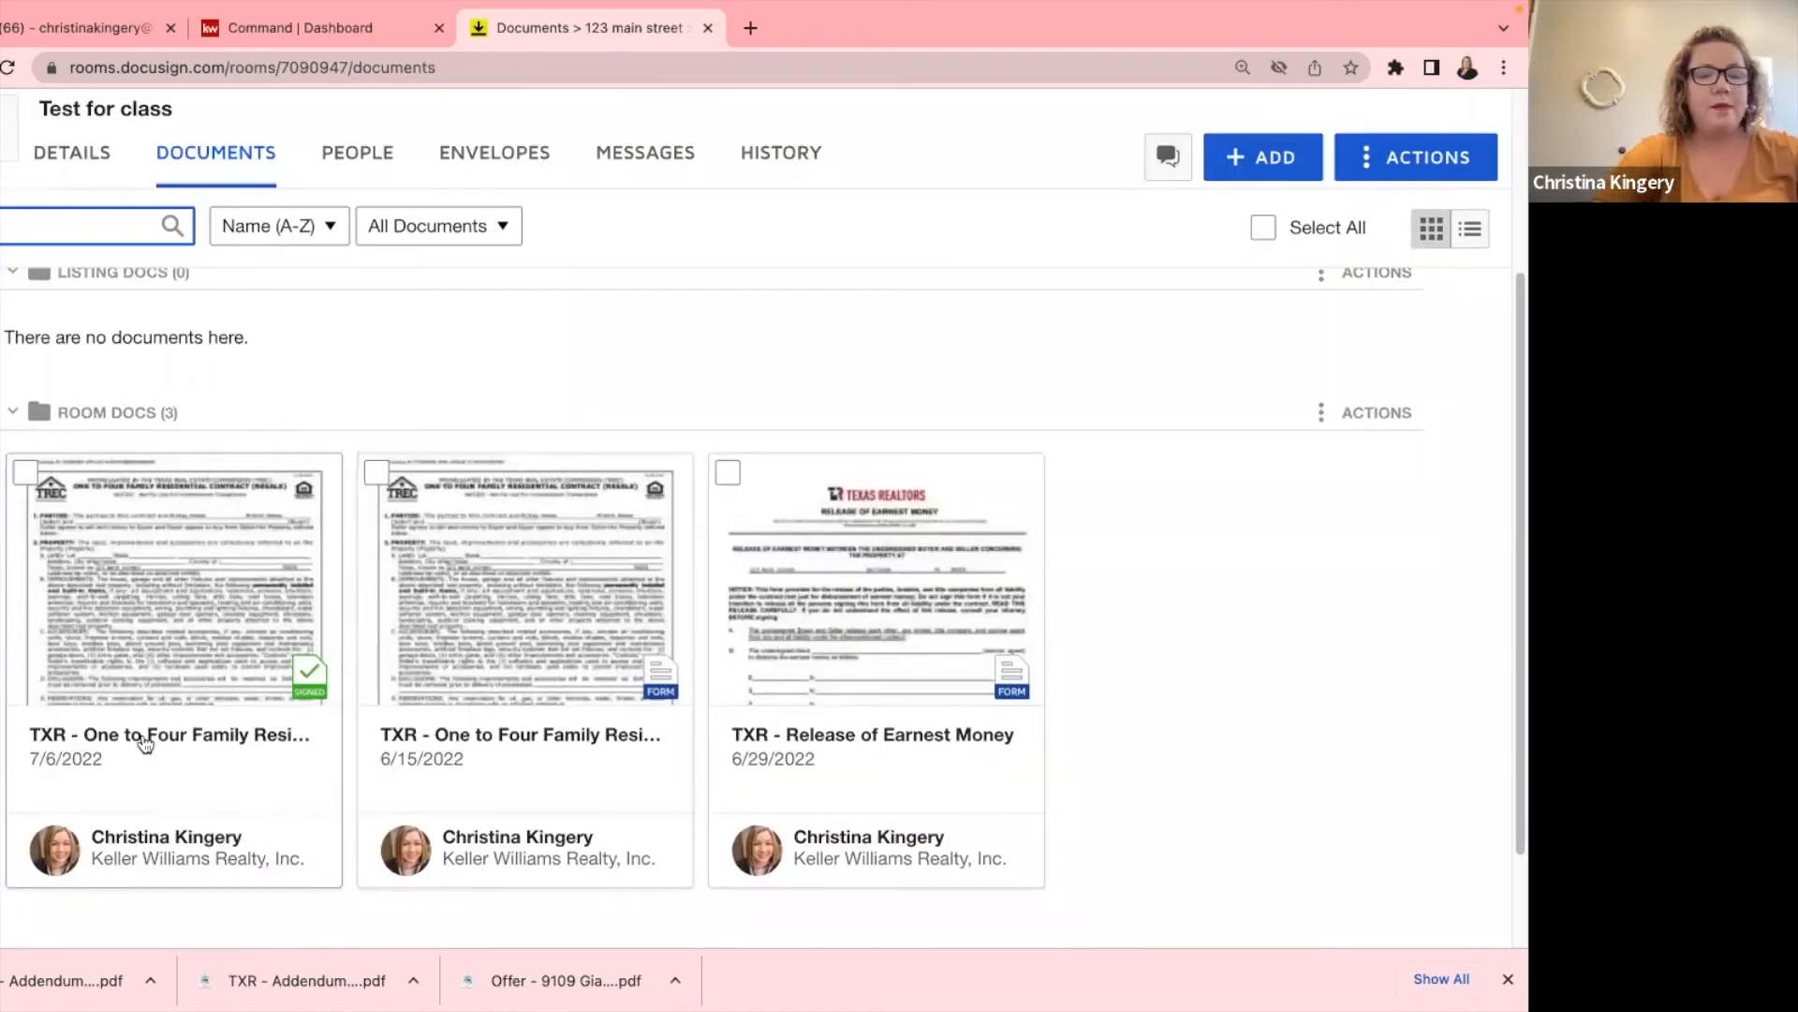
Check the initials throughout the signed TXR One to Four Family contract, then close it.
{"action": "left_click", "coordinate": [145, 604]}
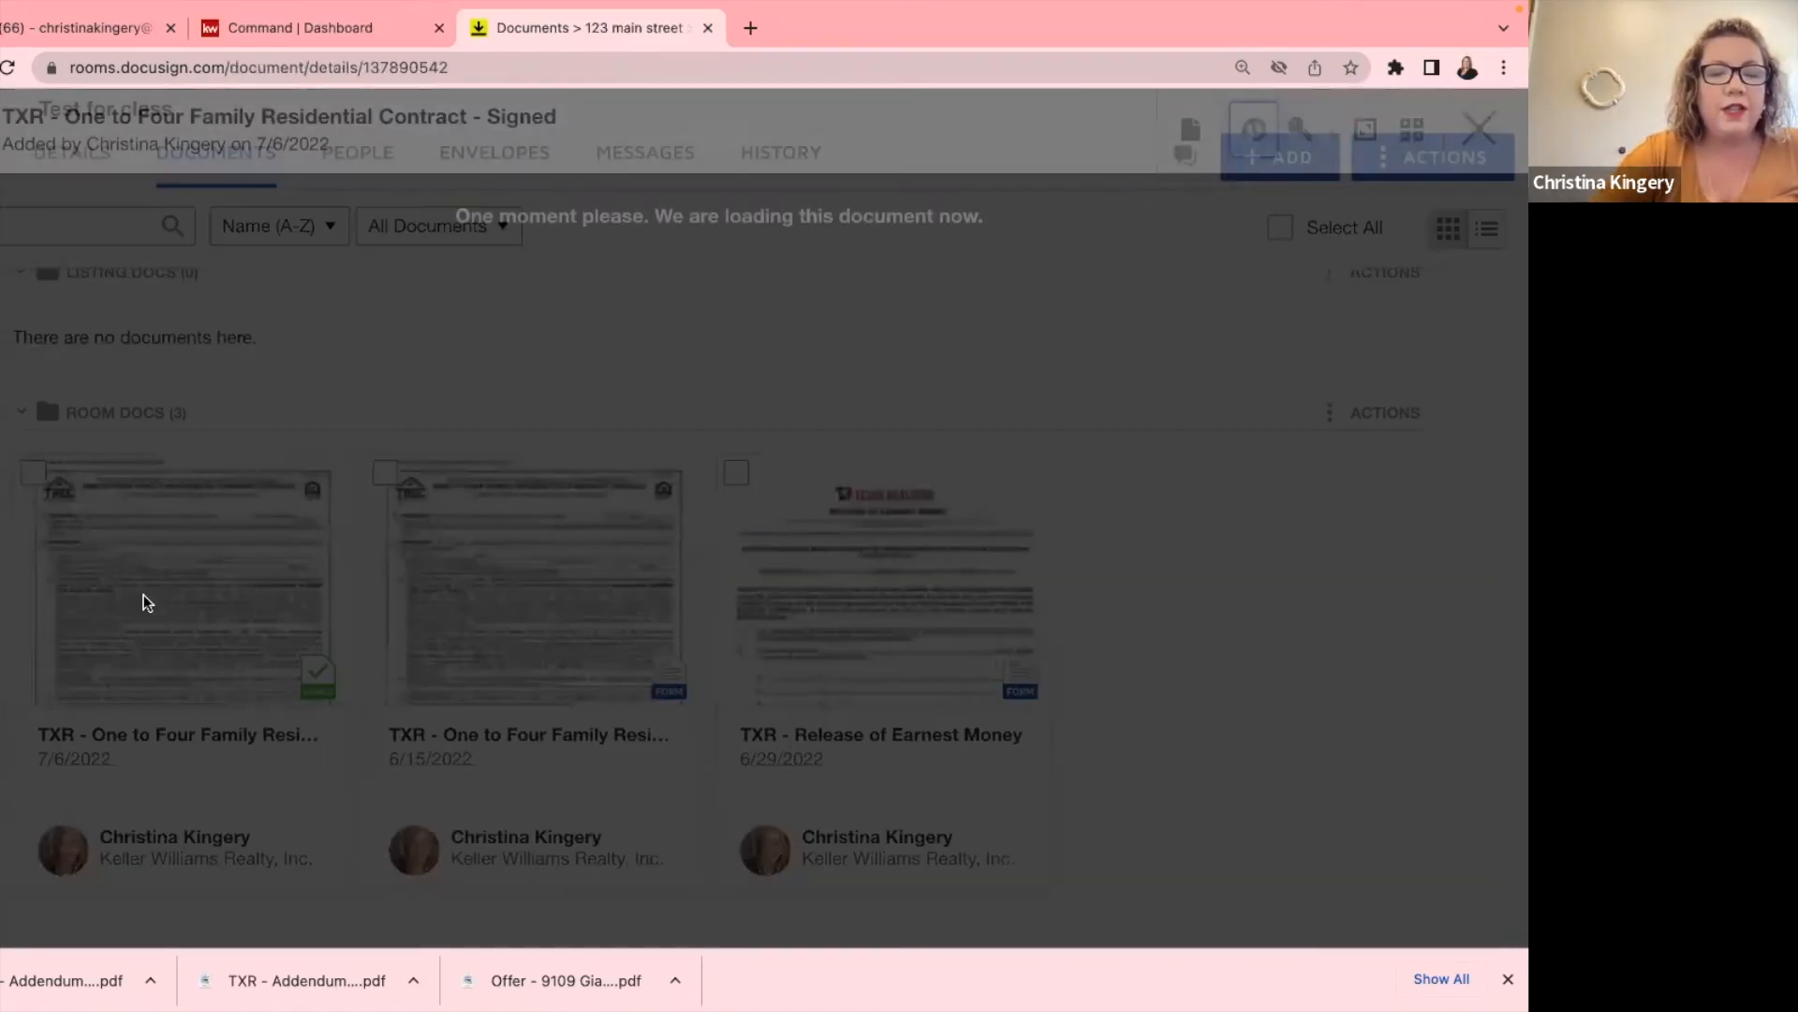
{"action": "scroll", "coordinate": [661, 509], "scroll_direction": "down", "scroll_amount": 15}
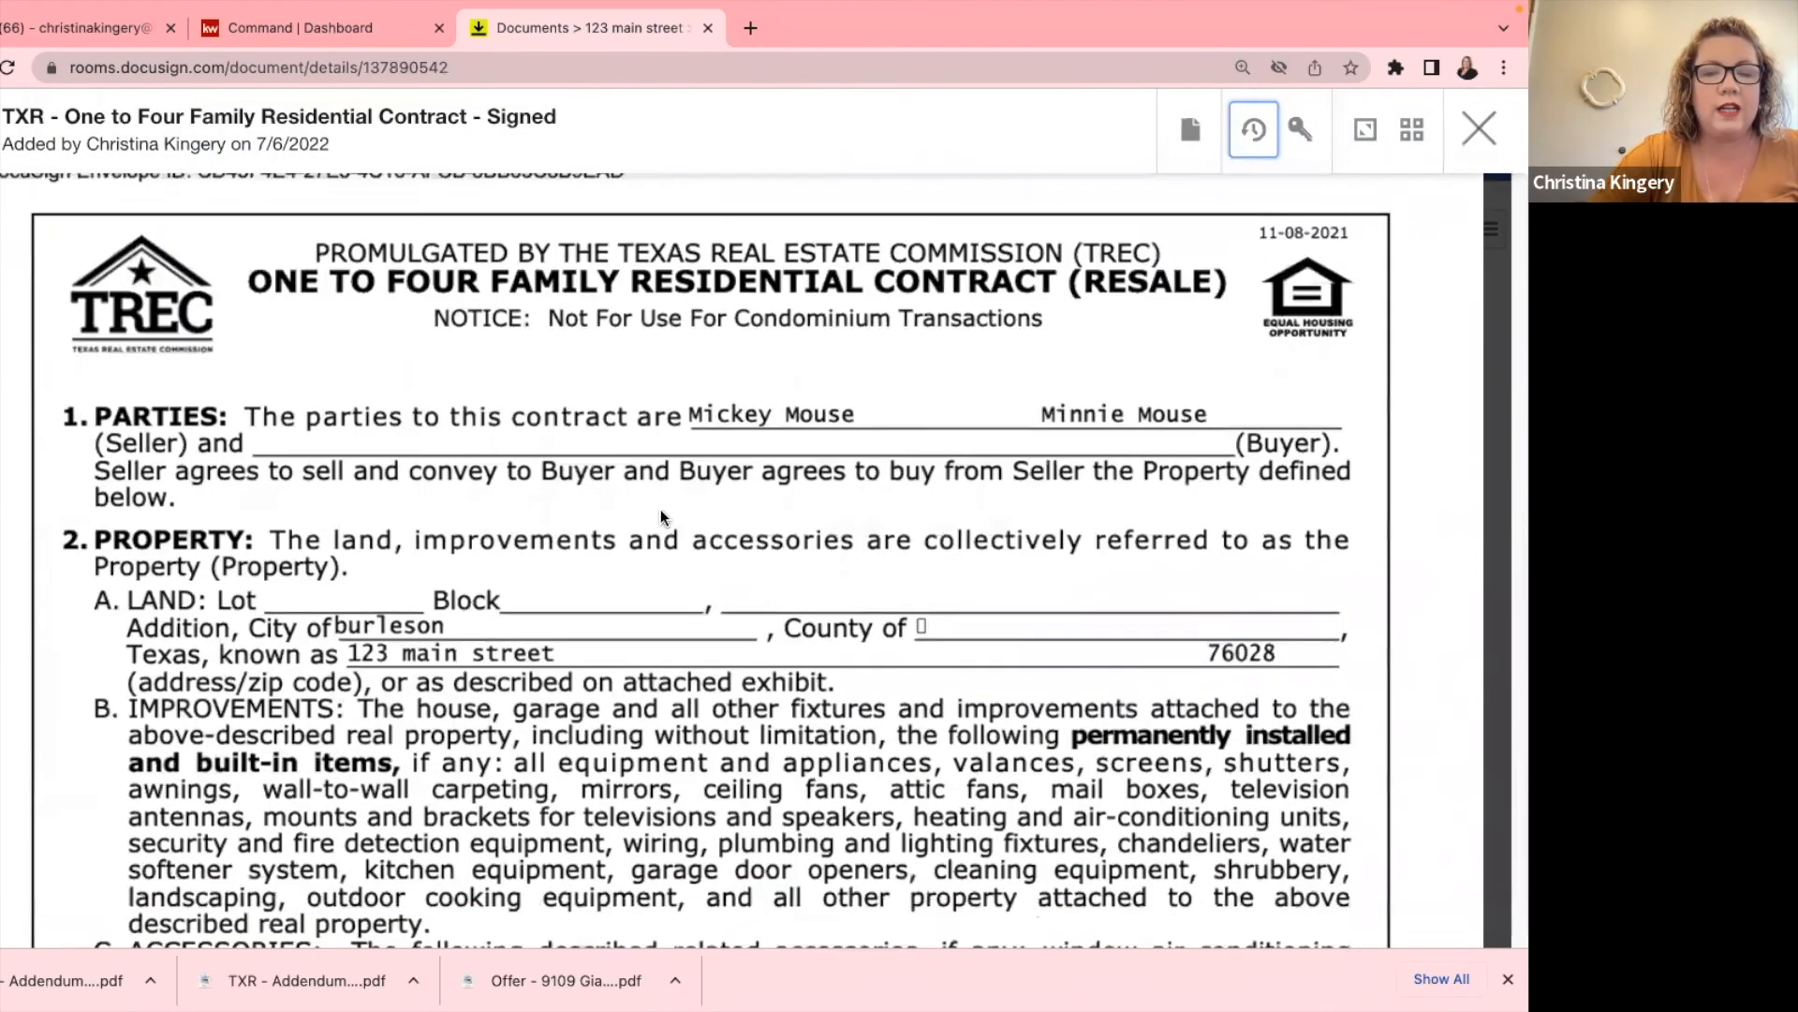
{"action": "scroll", "coordinate": [668, 530], "scroll_direction": "down", "scroll_amount": 4}
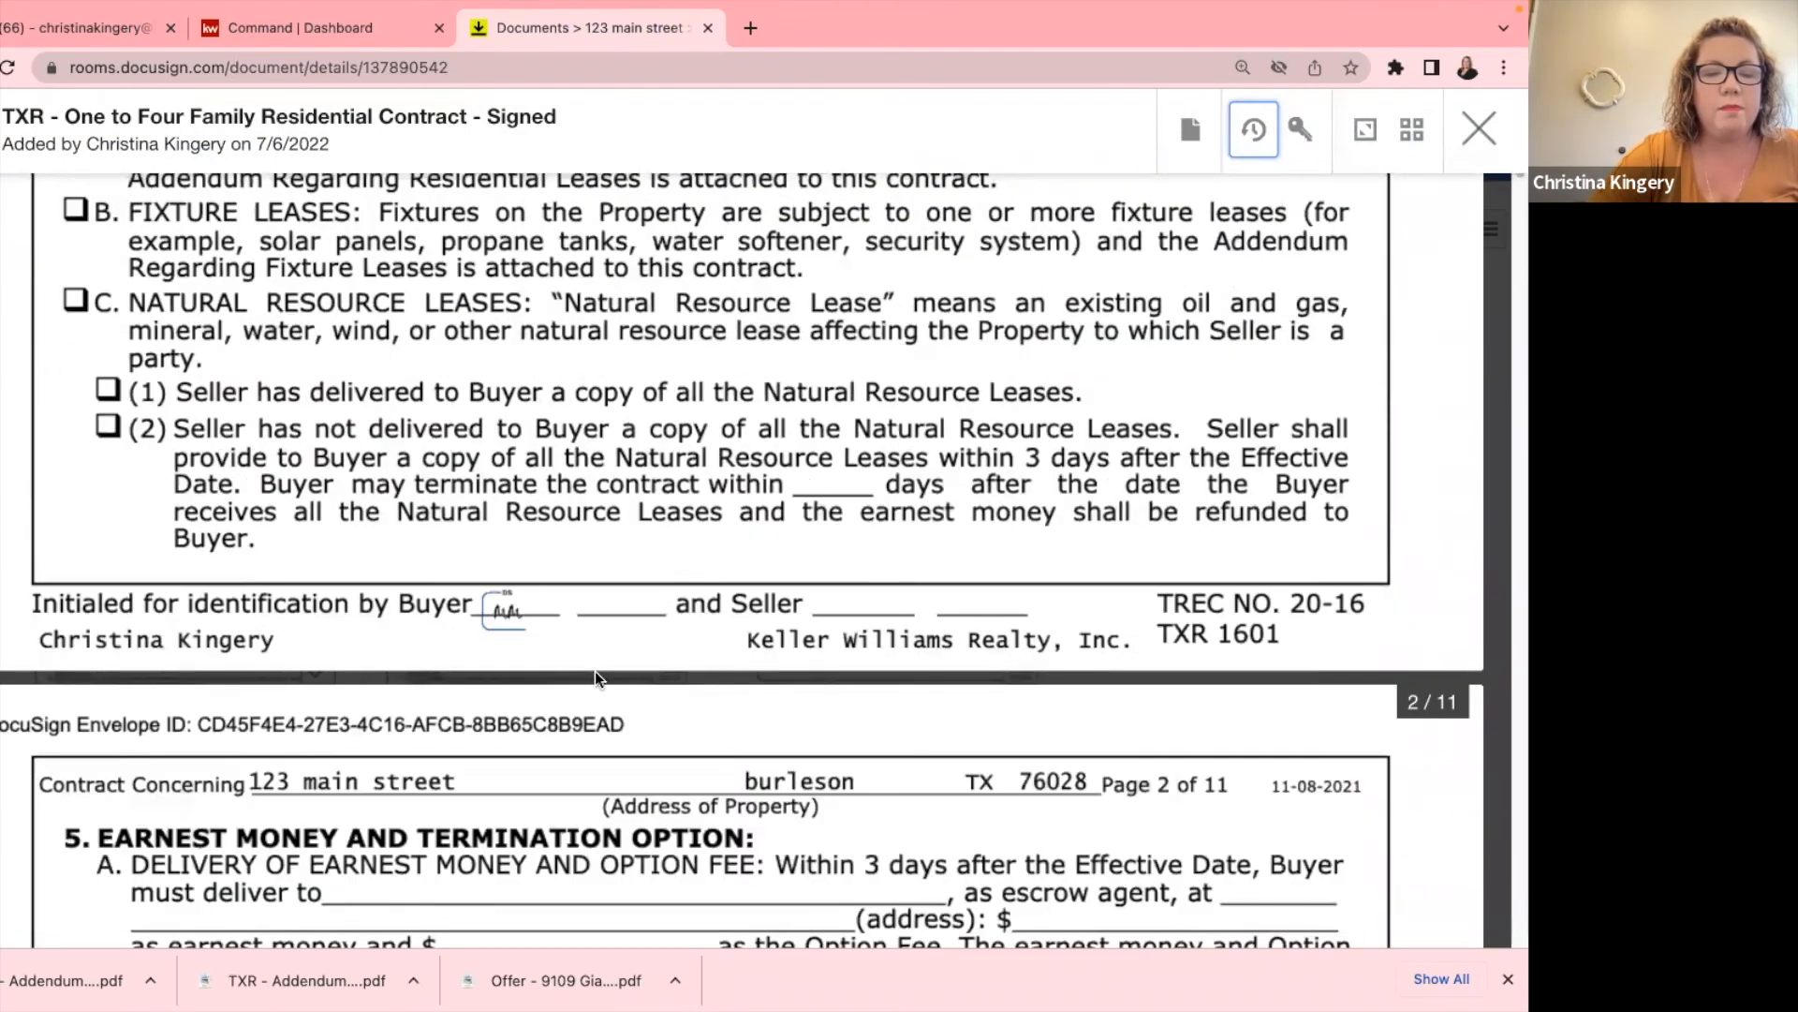
{"action": "scroll", "coordinate": [512, 613], "scroll_direction": "down", "scroll_amount": 1}
{"action": "scroll", "coordinate": [506, 633], "scroll_direction": "up", "scroll_amount": 9}
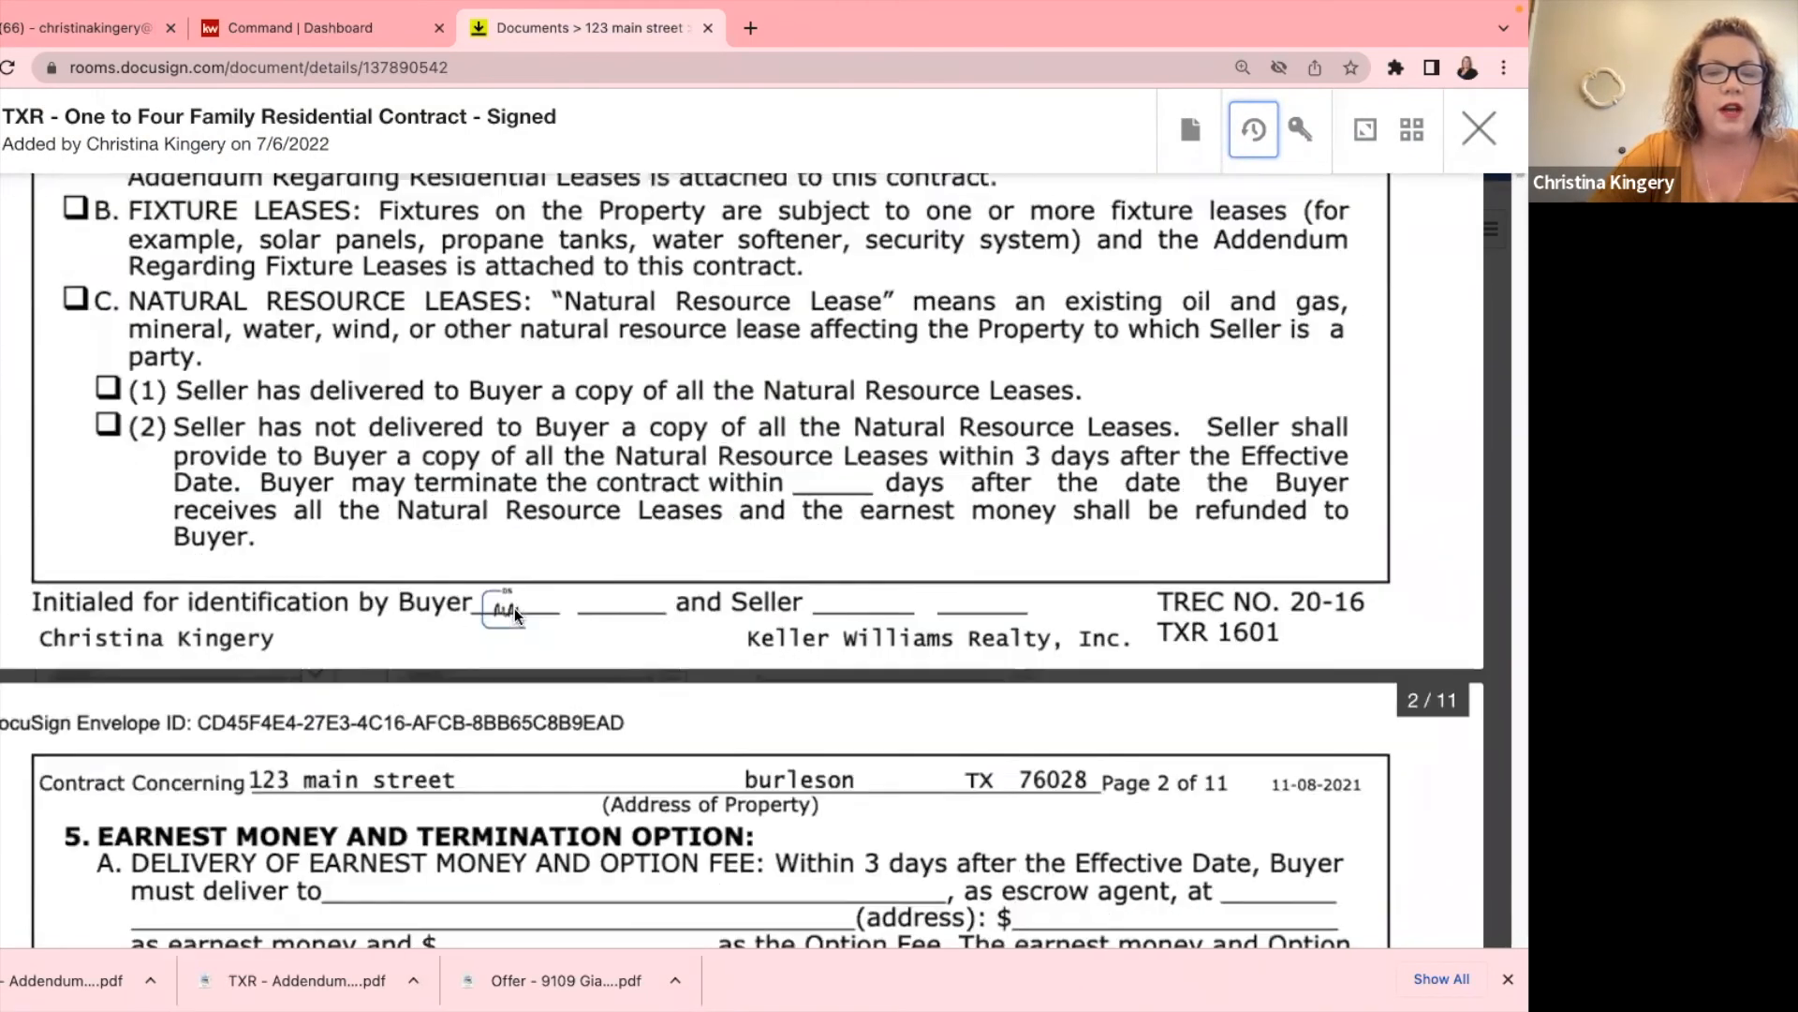
{"action": "scroll", "coordinate": [483, 661], "scroll_direction": "down", "scroll_amount": 4}
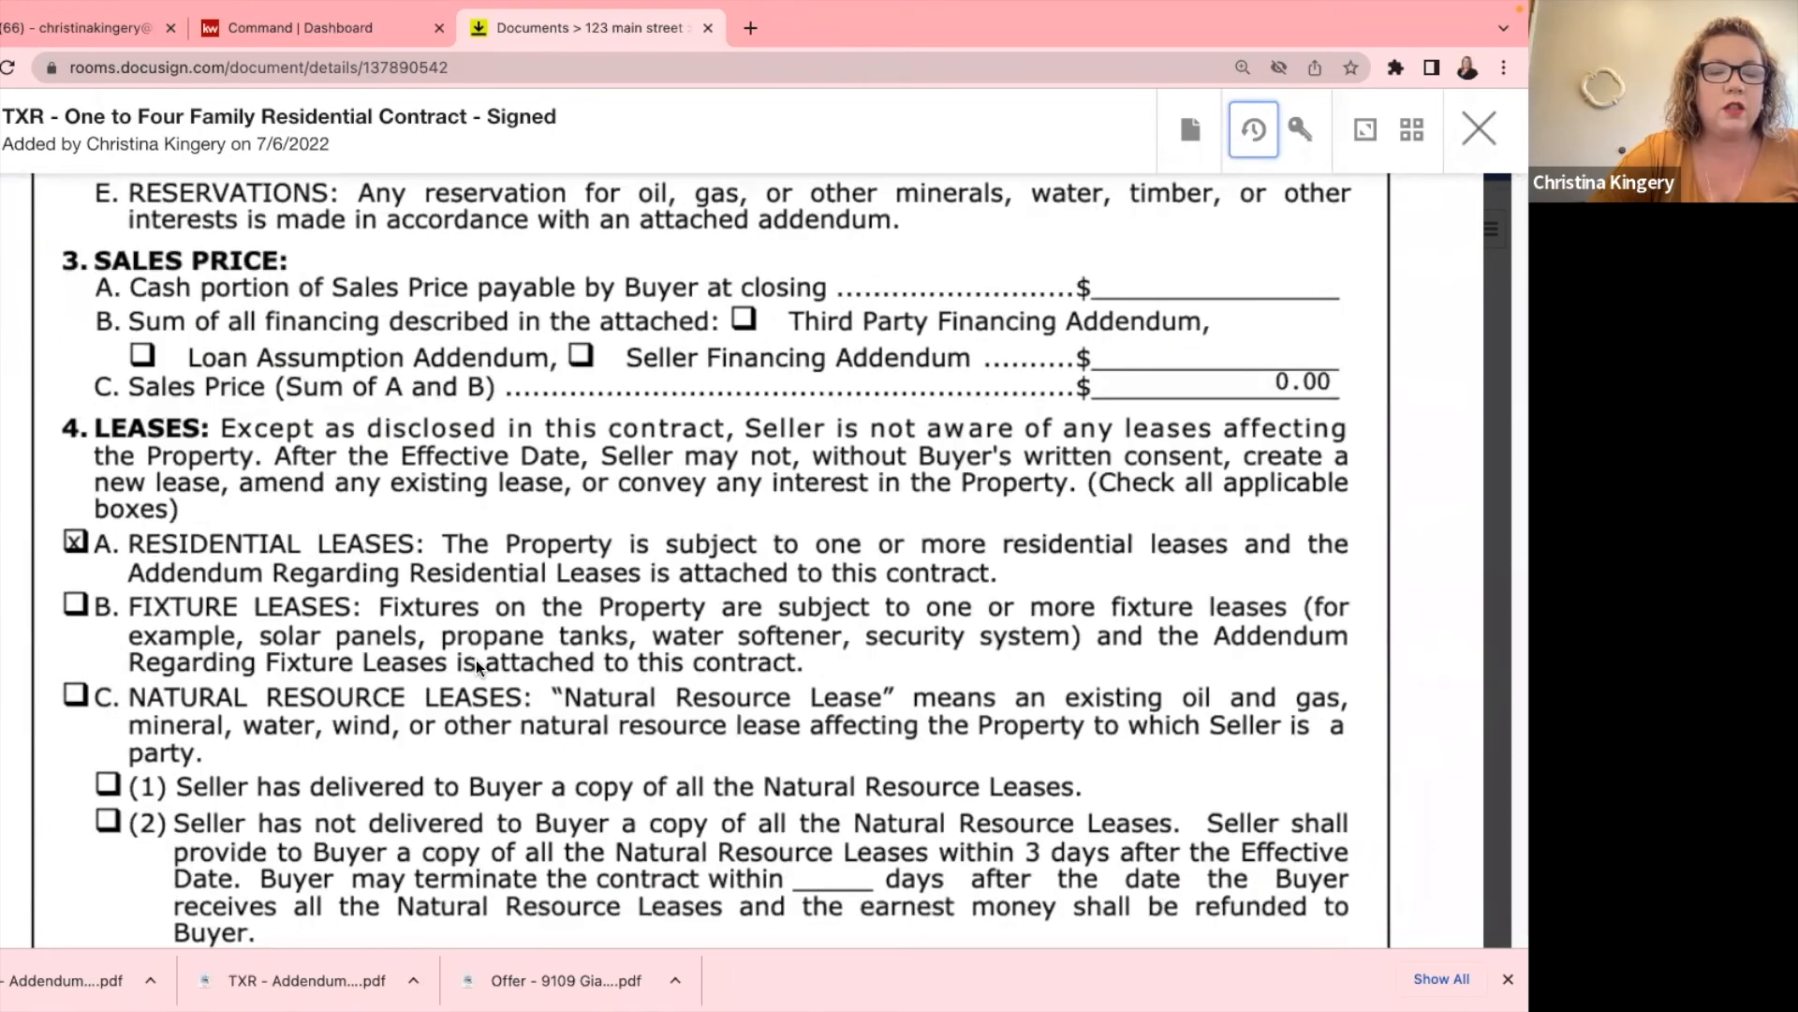
{"action": "left_click", "coordinate": [1468, 147]}
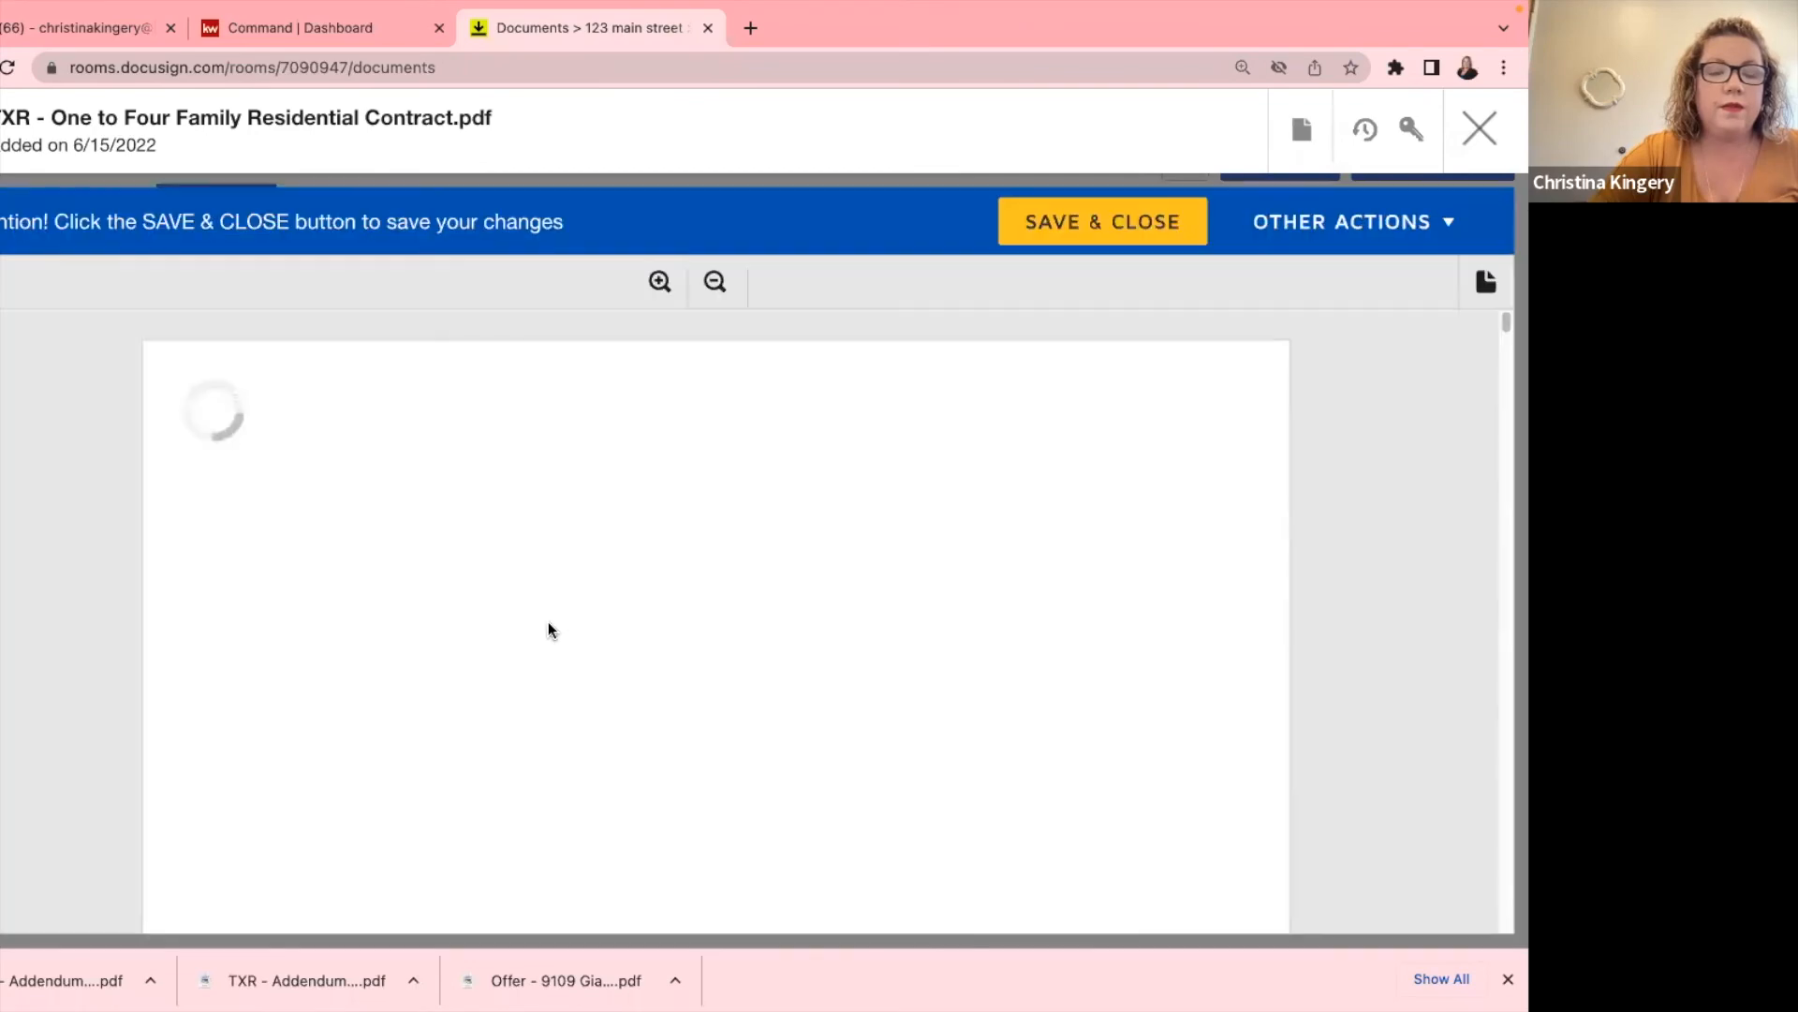
Close the unsigned 6/15/2022 contract form and look over the Executed, Listing and Room Docs lists.
{"action": "scroll", "coordinate": [548, 621], "scroll_direction": "down", "scroll_amount": 10}
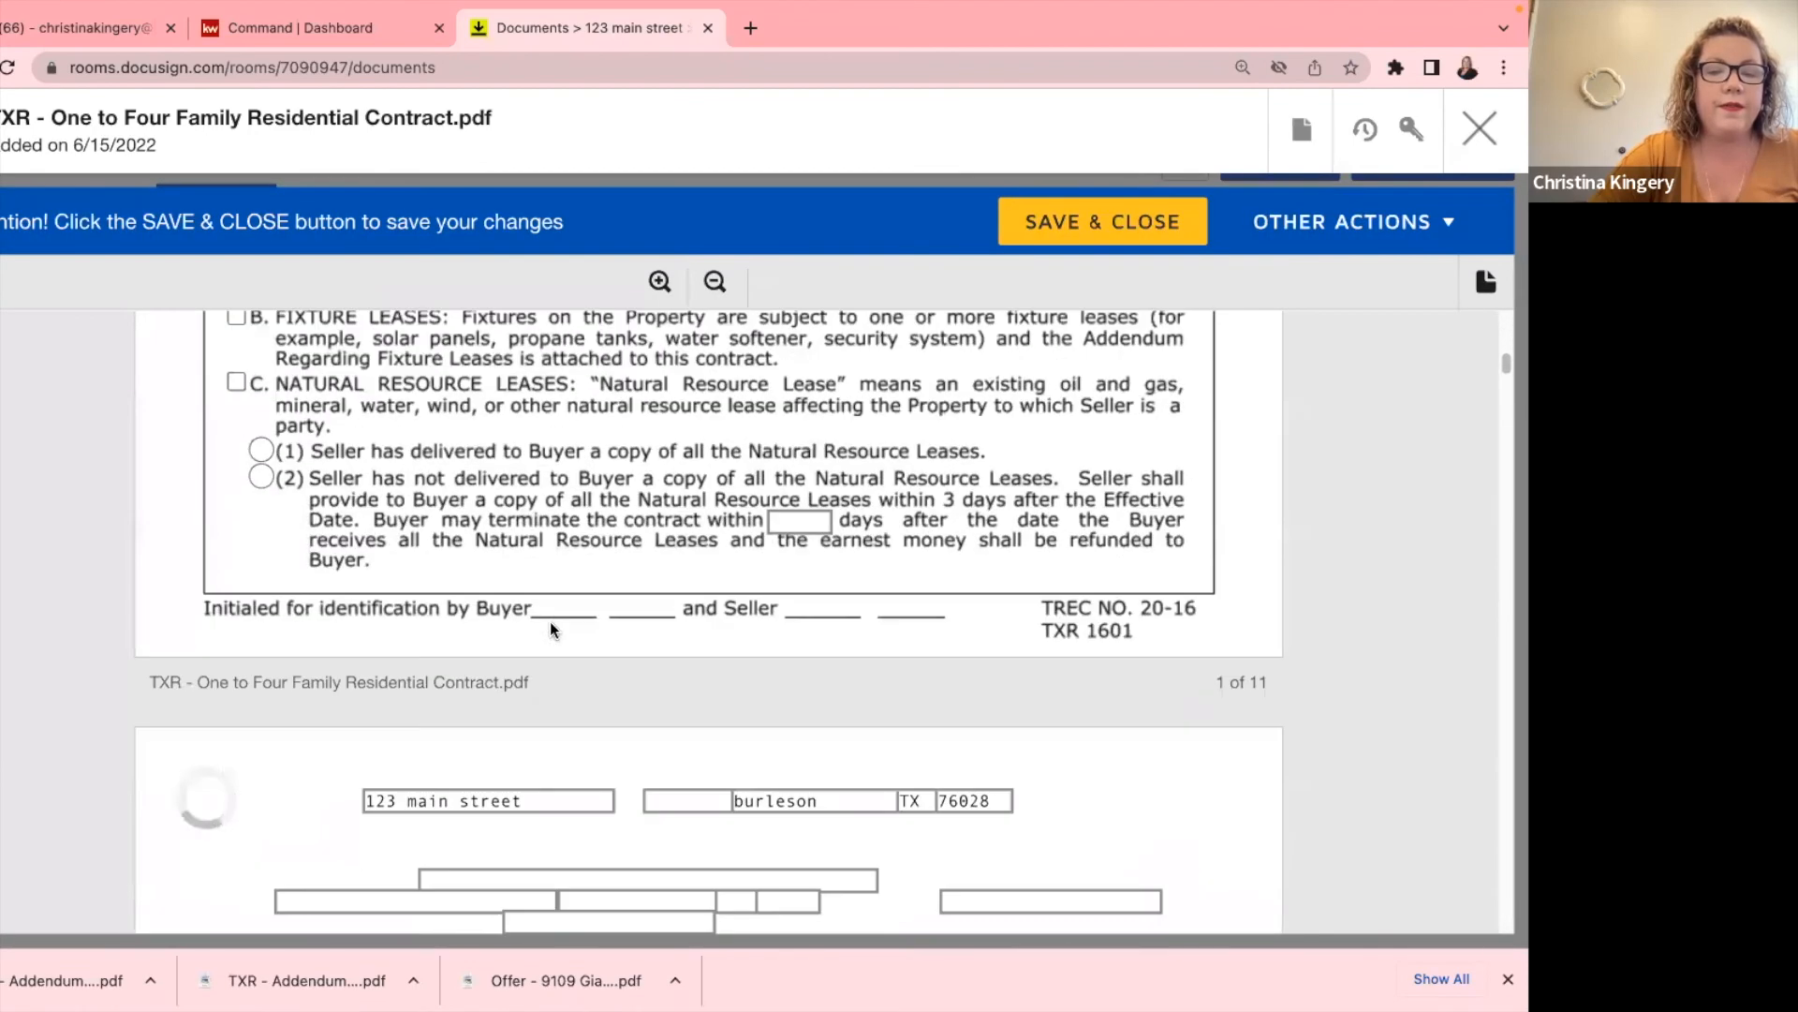
{"action": "left_click", "coordinate": [1478, 130]}
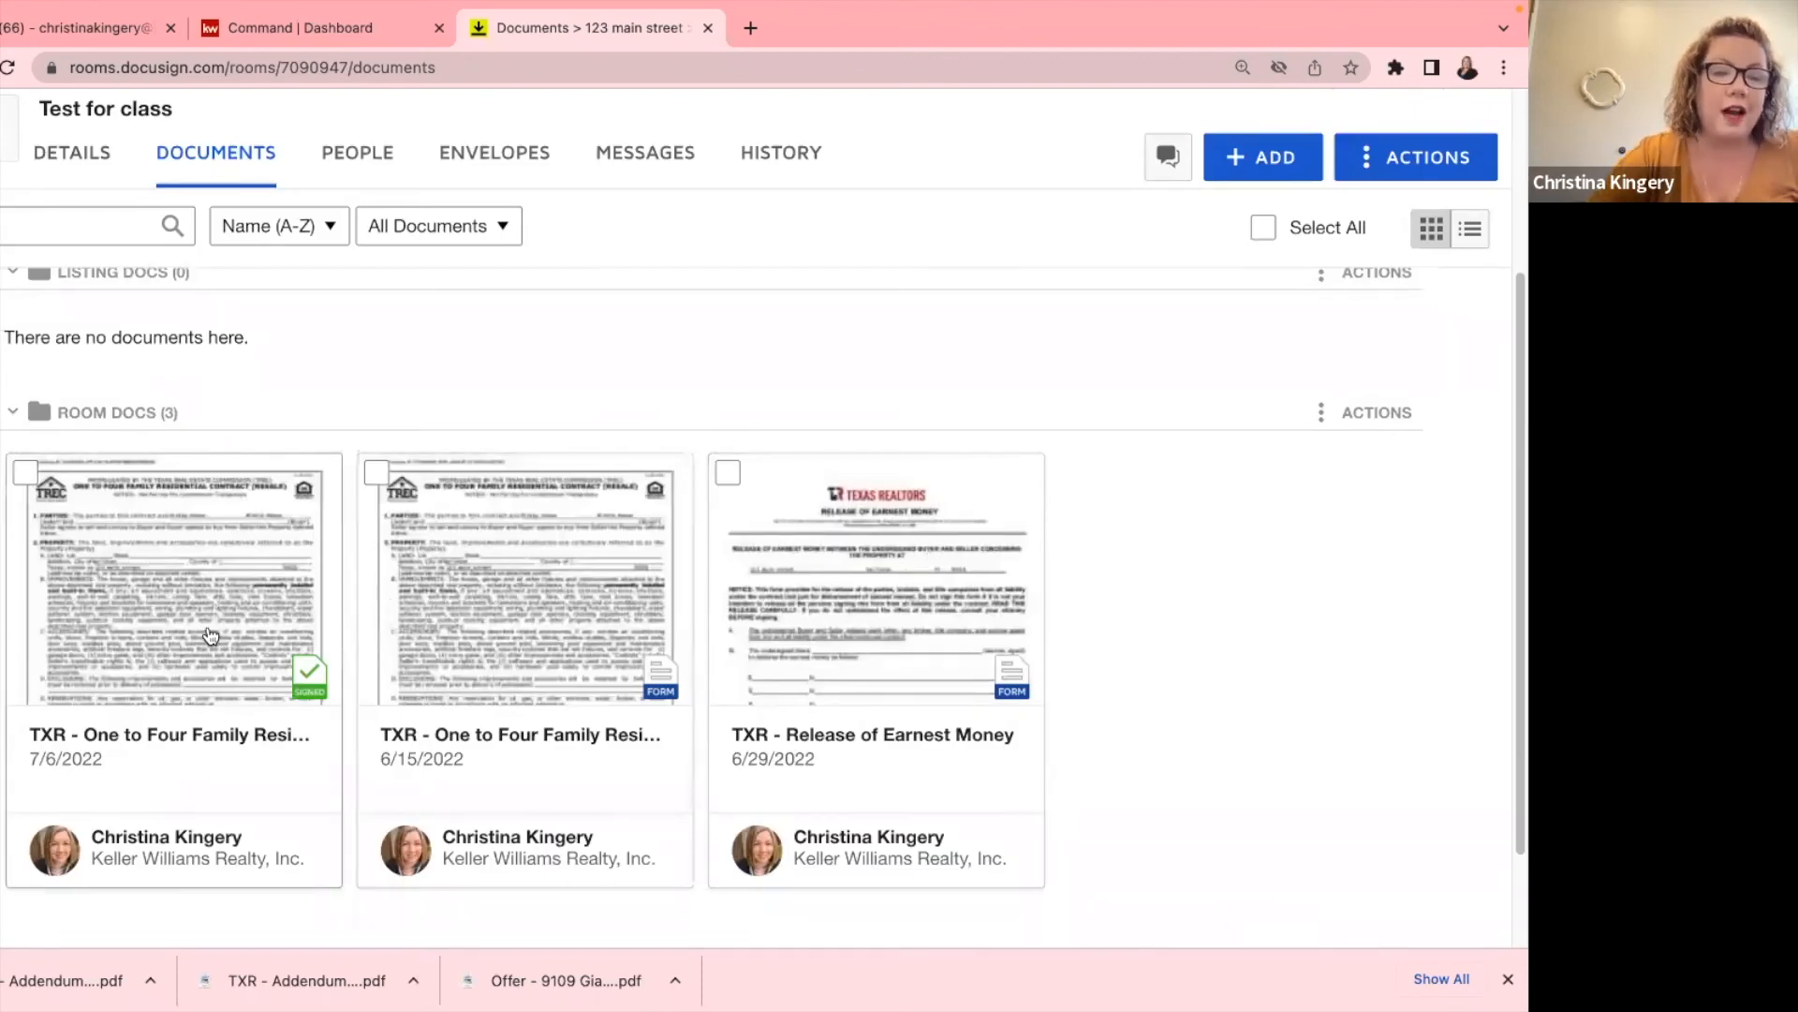
{"action": "scroll", "coordinate": [225, 646], "scroll_direction": "down", "scroll_amount": 2}
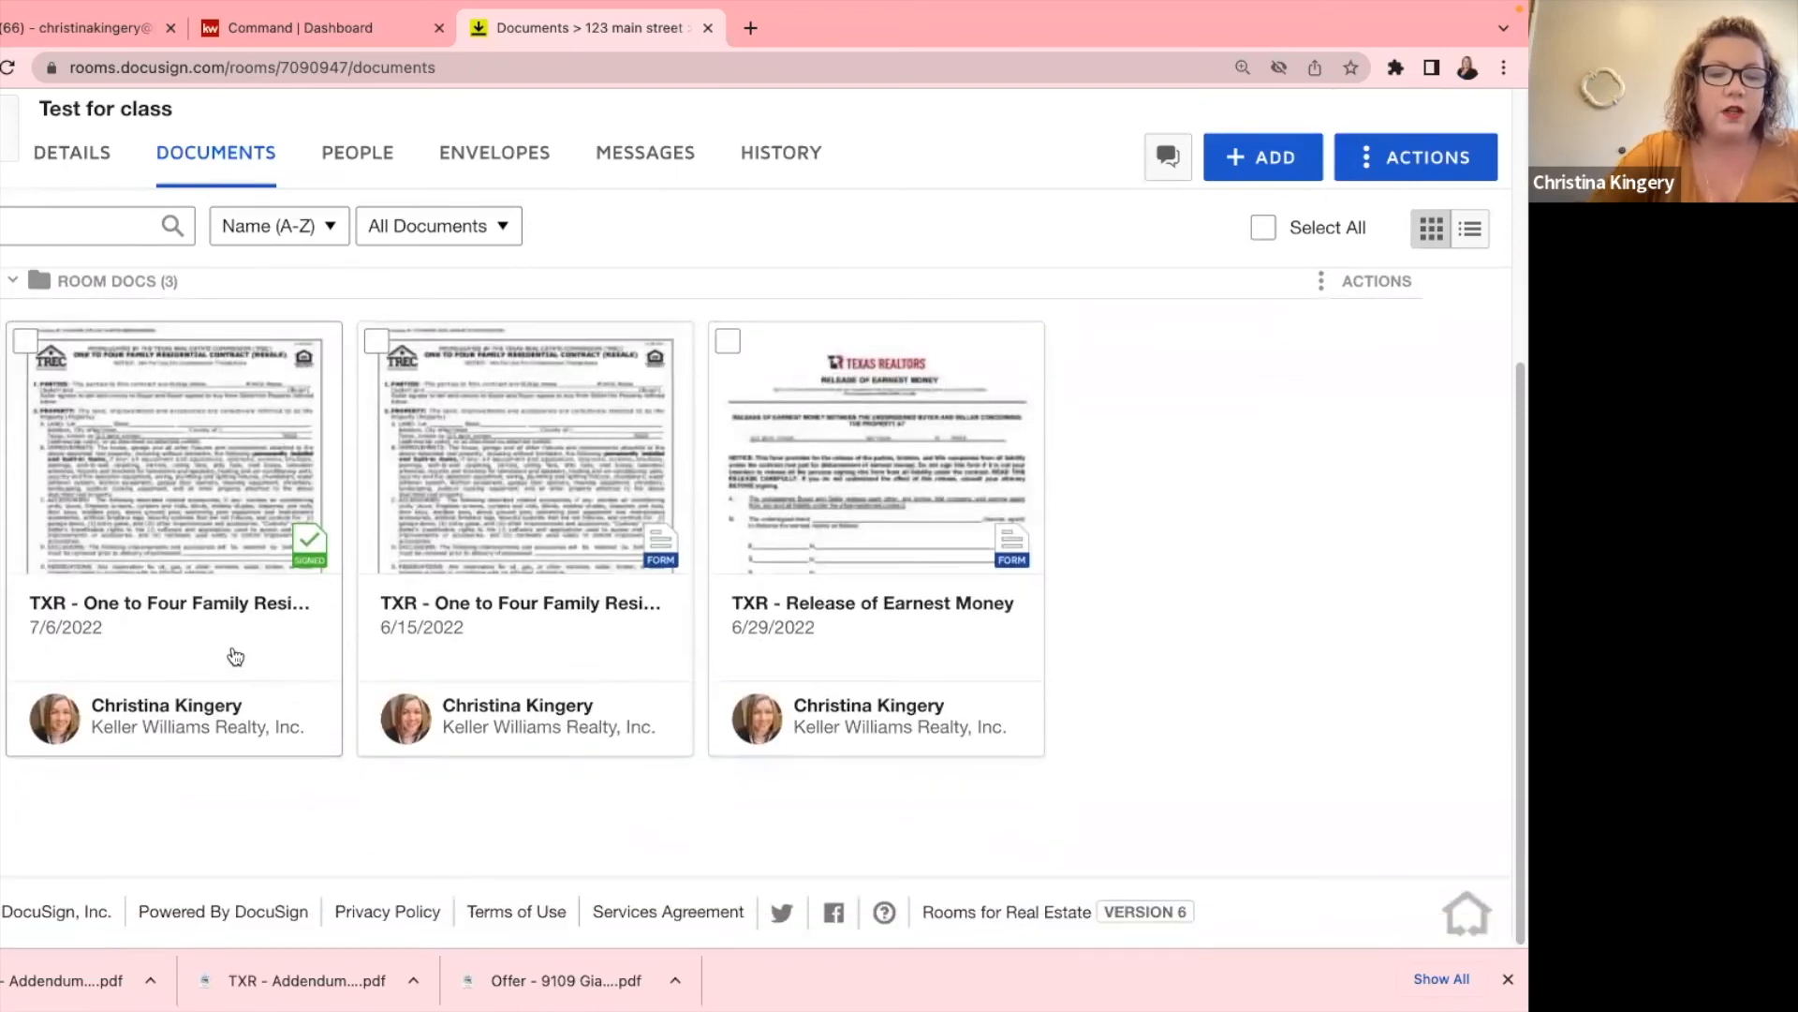
{"action": "scroll", "coordinate": [253, 669], "scroll_direction": "up", "scroll_amount": 5}
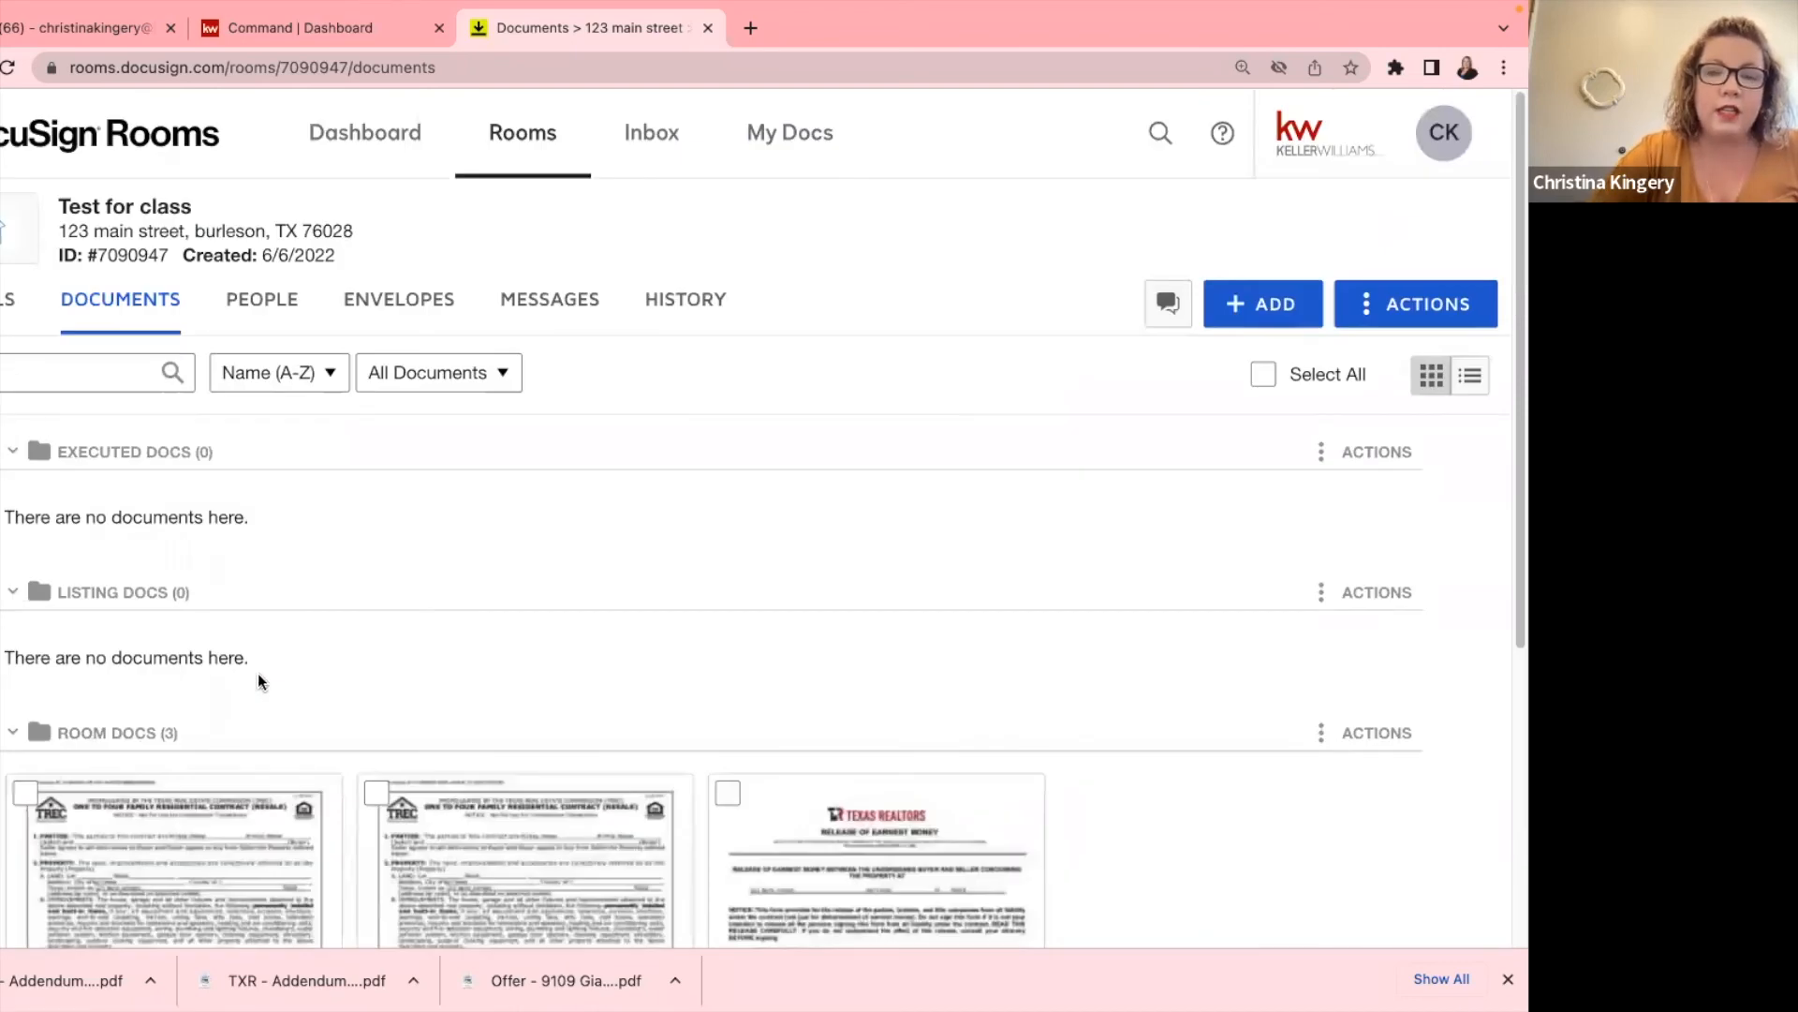
{"action": "scroll", "coordinate": [257, 672], "scroll_direction": "down", "scroll_amount": 1}
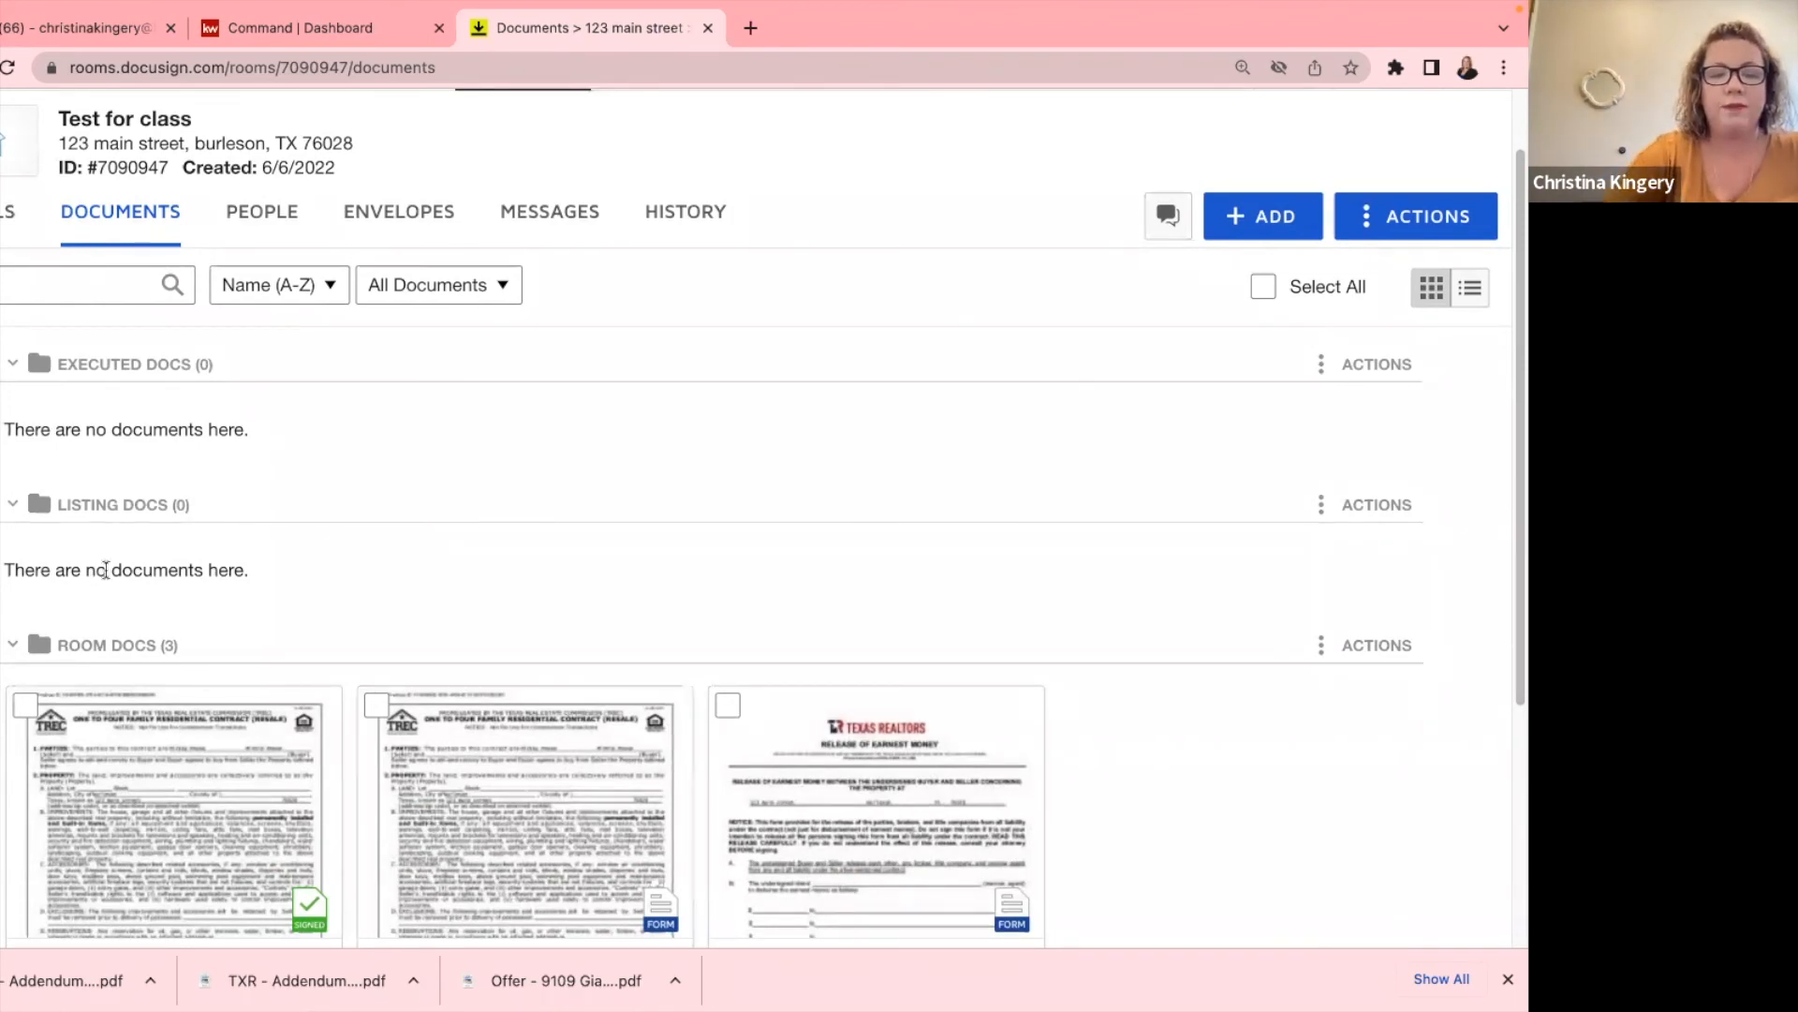
{"action": "left_click", "coordinate": [1262, 216]}
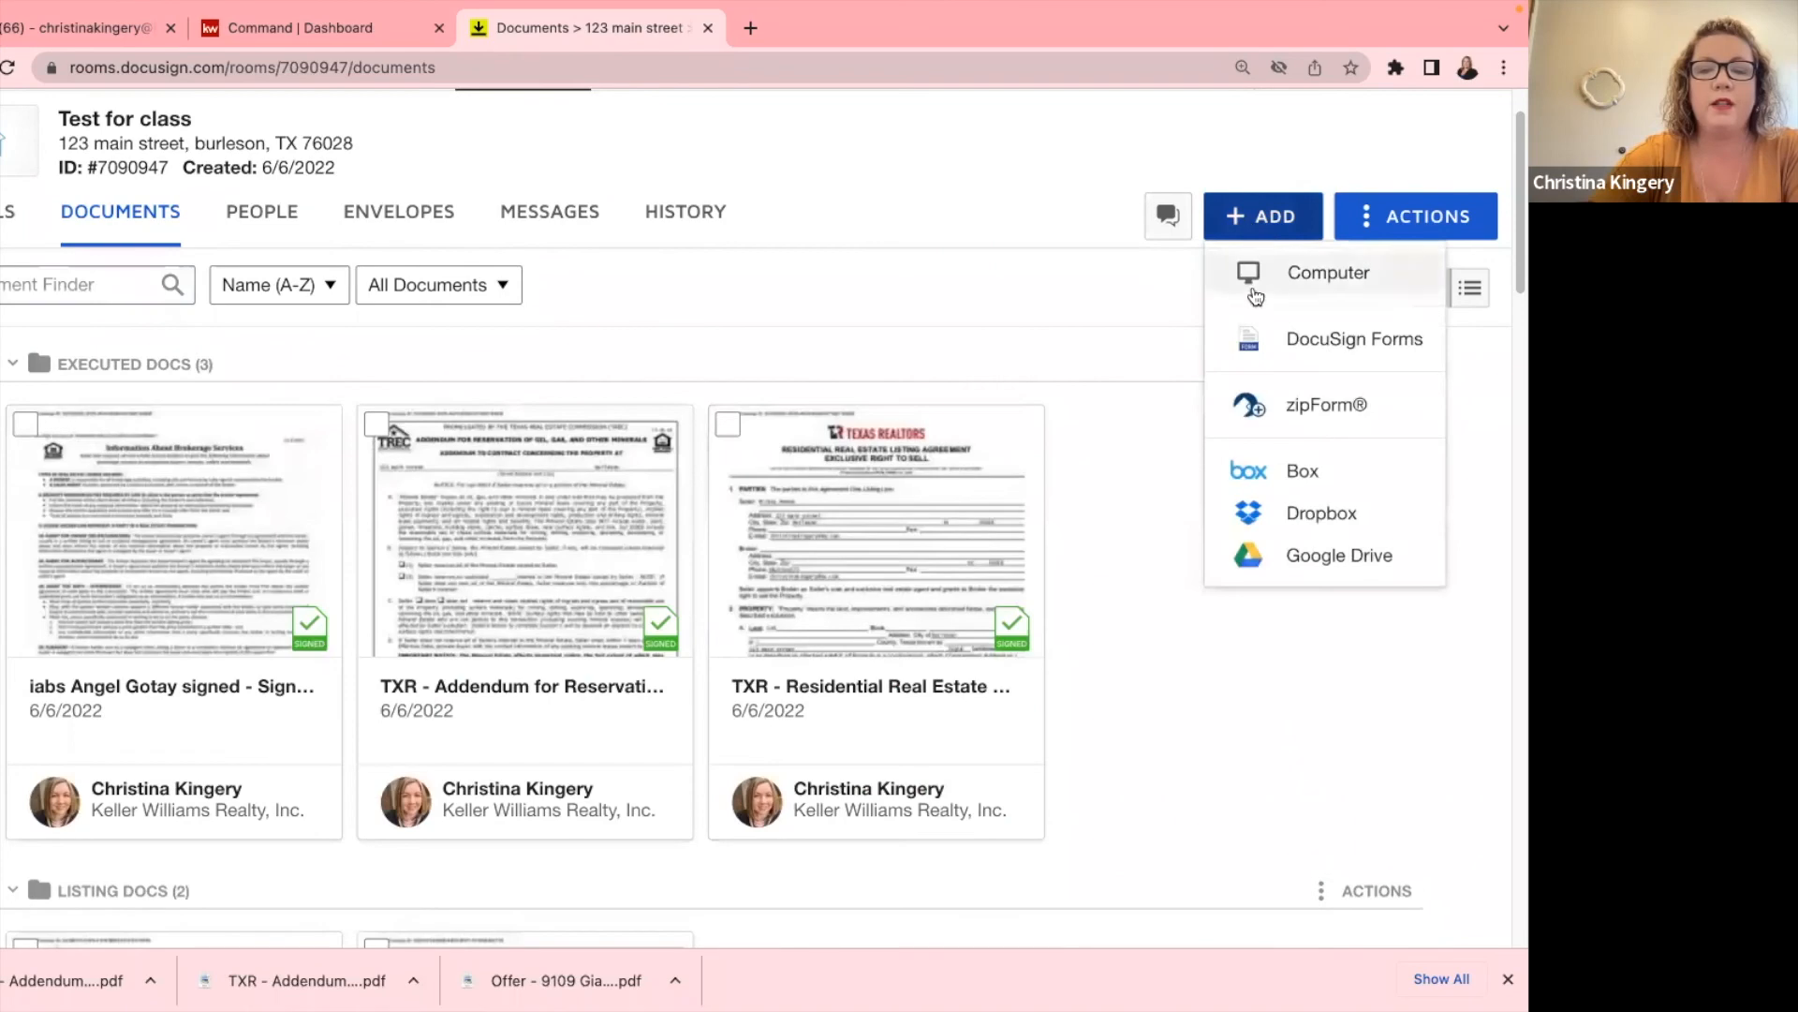
Find 'TXR - Amendment' in the TXR forms library by searching 'amendm' and add it to the room.
{"action": "left_click", "coordinate": [1332, 343]}
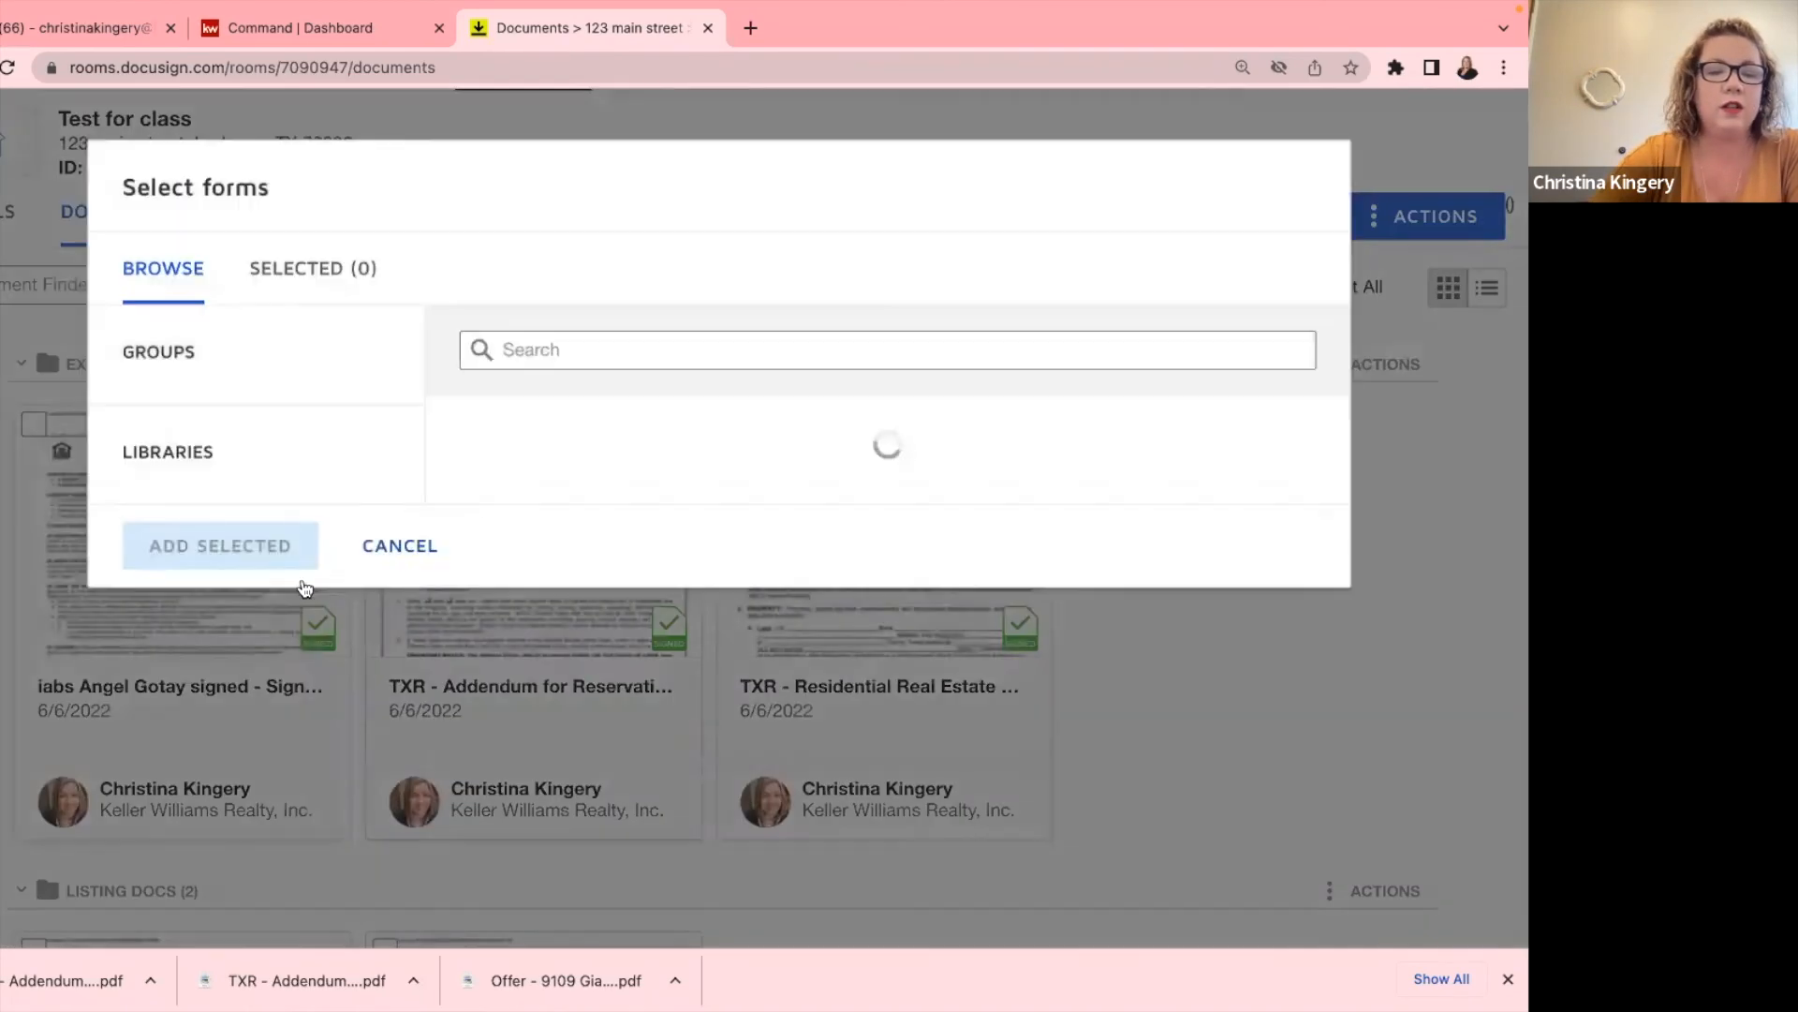
{"action": "scroll", "coordinate": [202, 766], "scroll_direction": "down", "scroll_amount": 1}
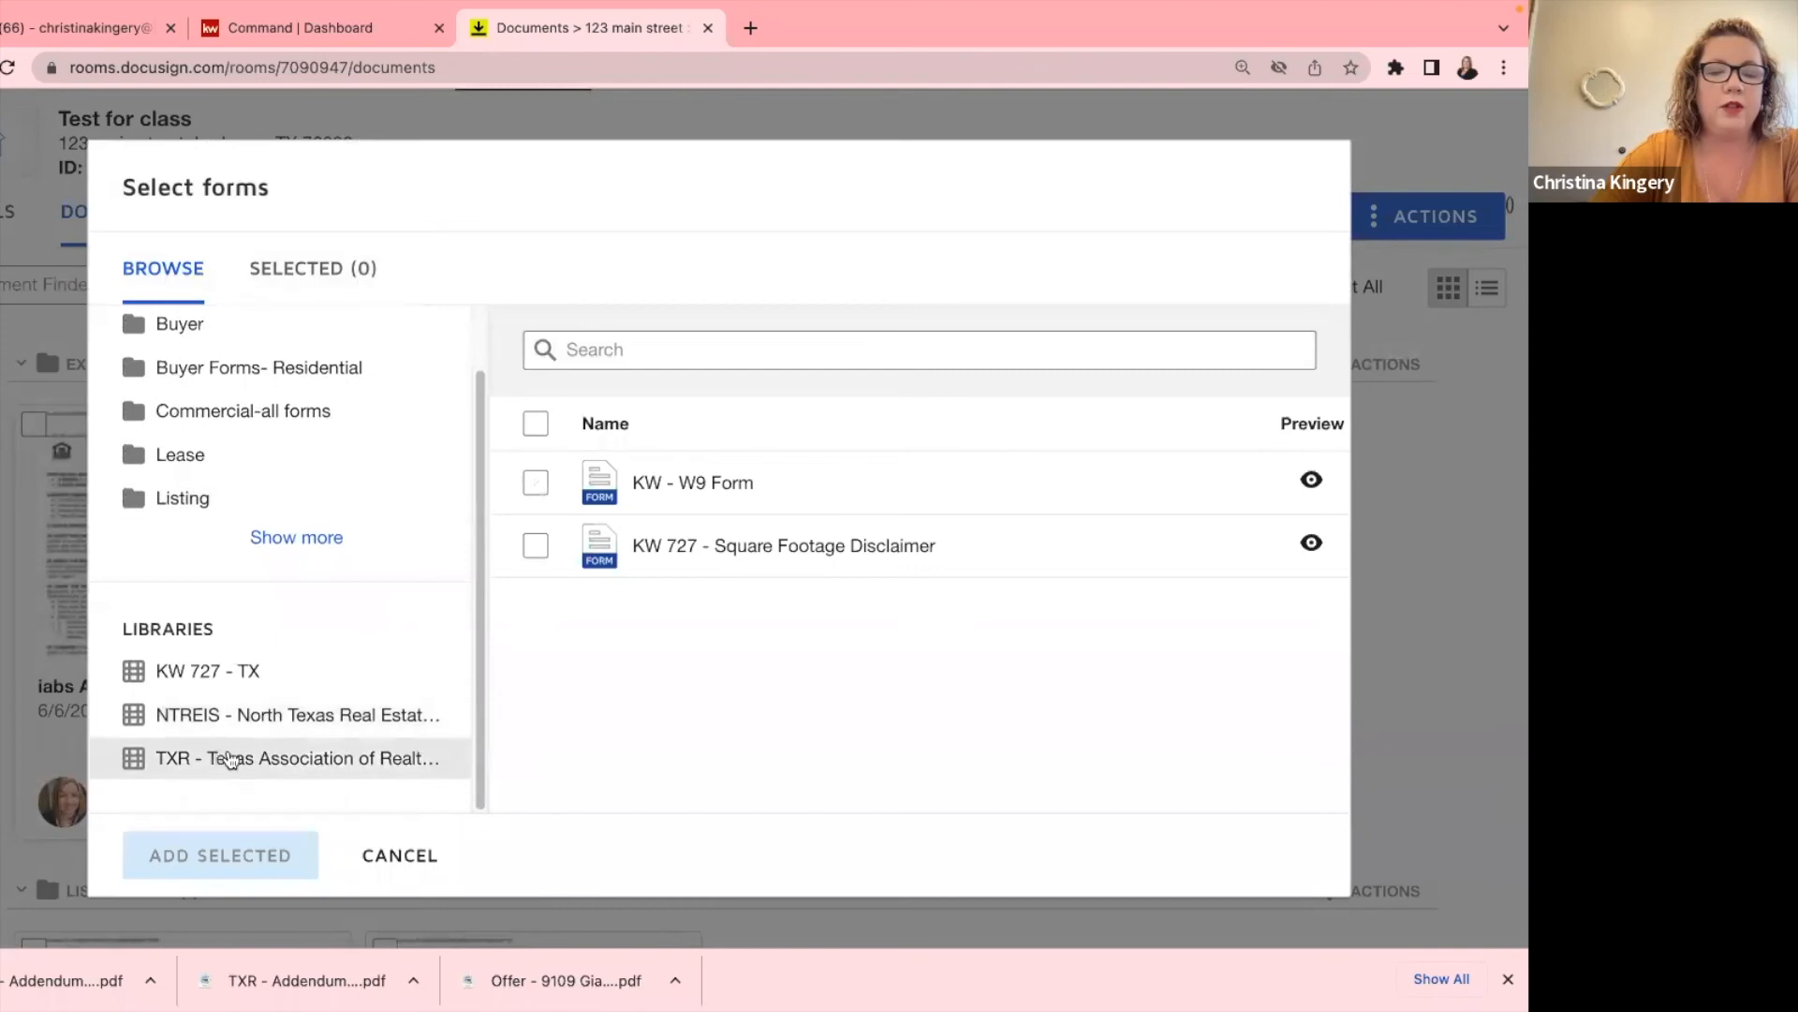
{"action": "left_click", "coordinate": [221, 752]}
{"action": "left_click", "coordinate": [624, 346]}
{"action": "type", "text": "amendm"}
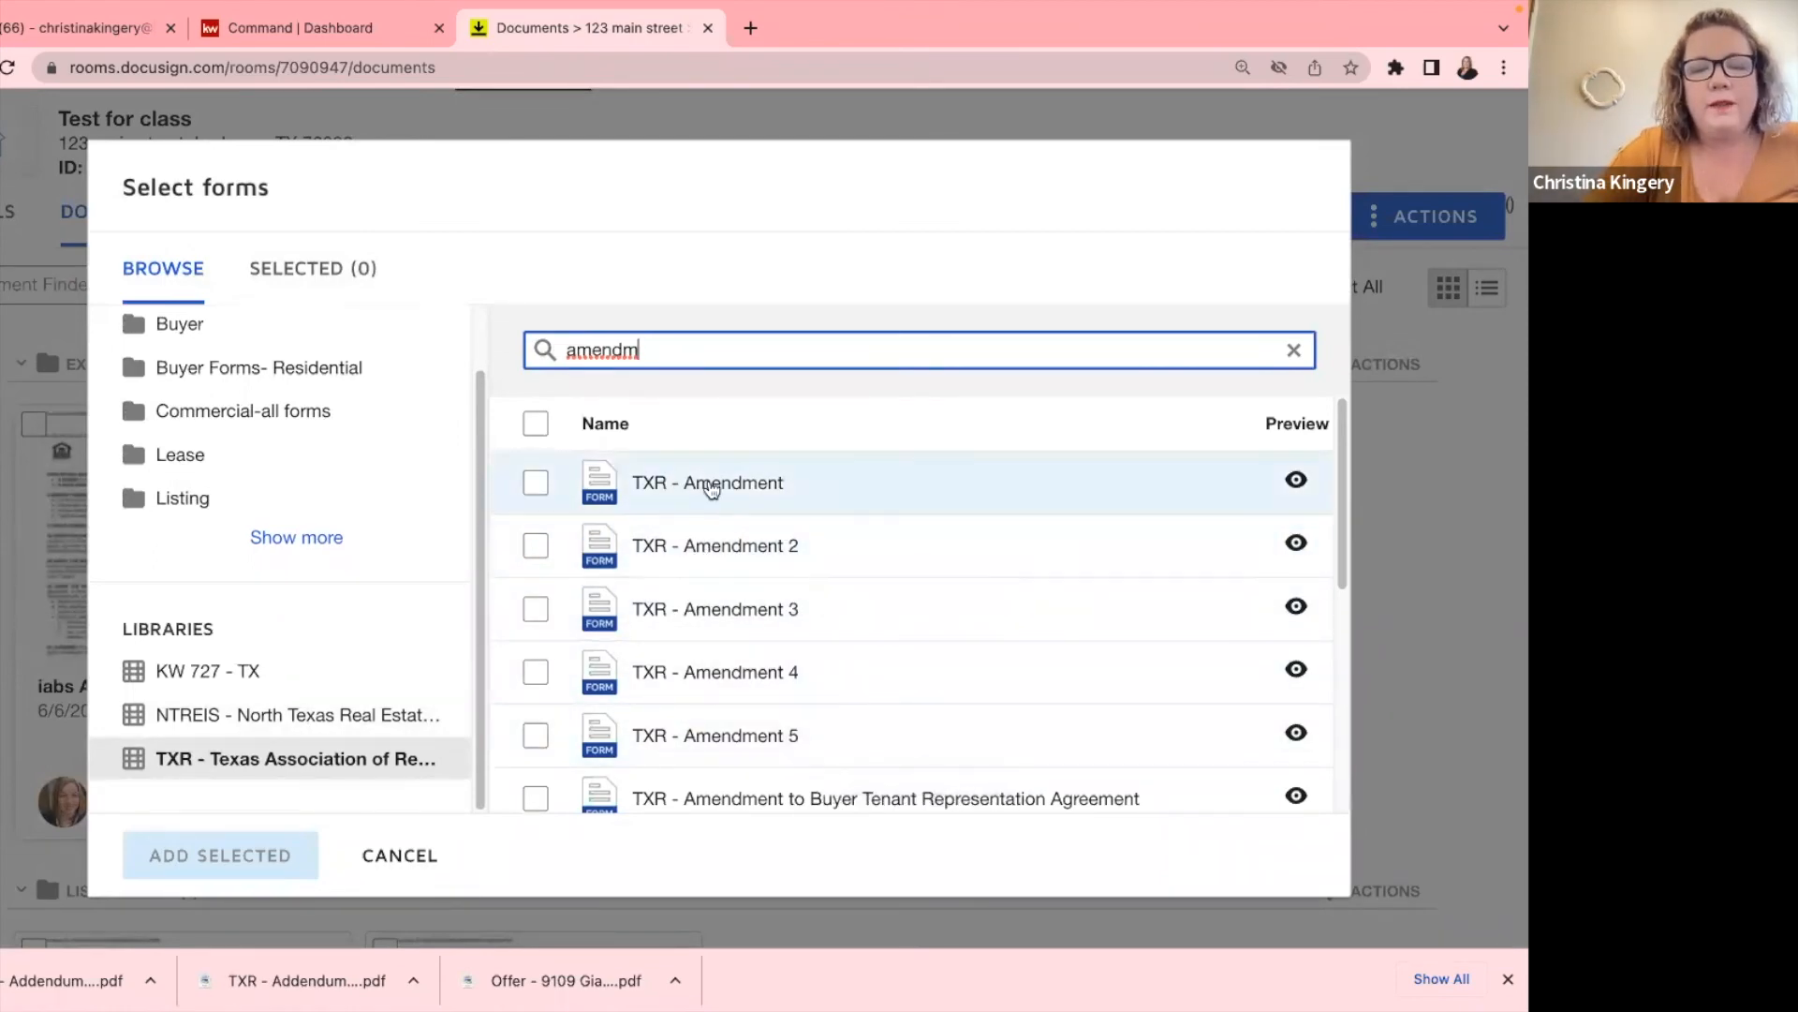
{"action": "left_click", "coordinate": [535, 486]}
{"action": "left_click", "coordinate": [219, 854]}
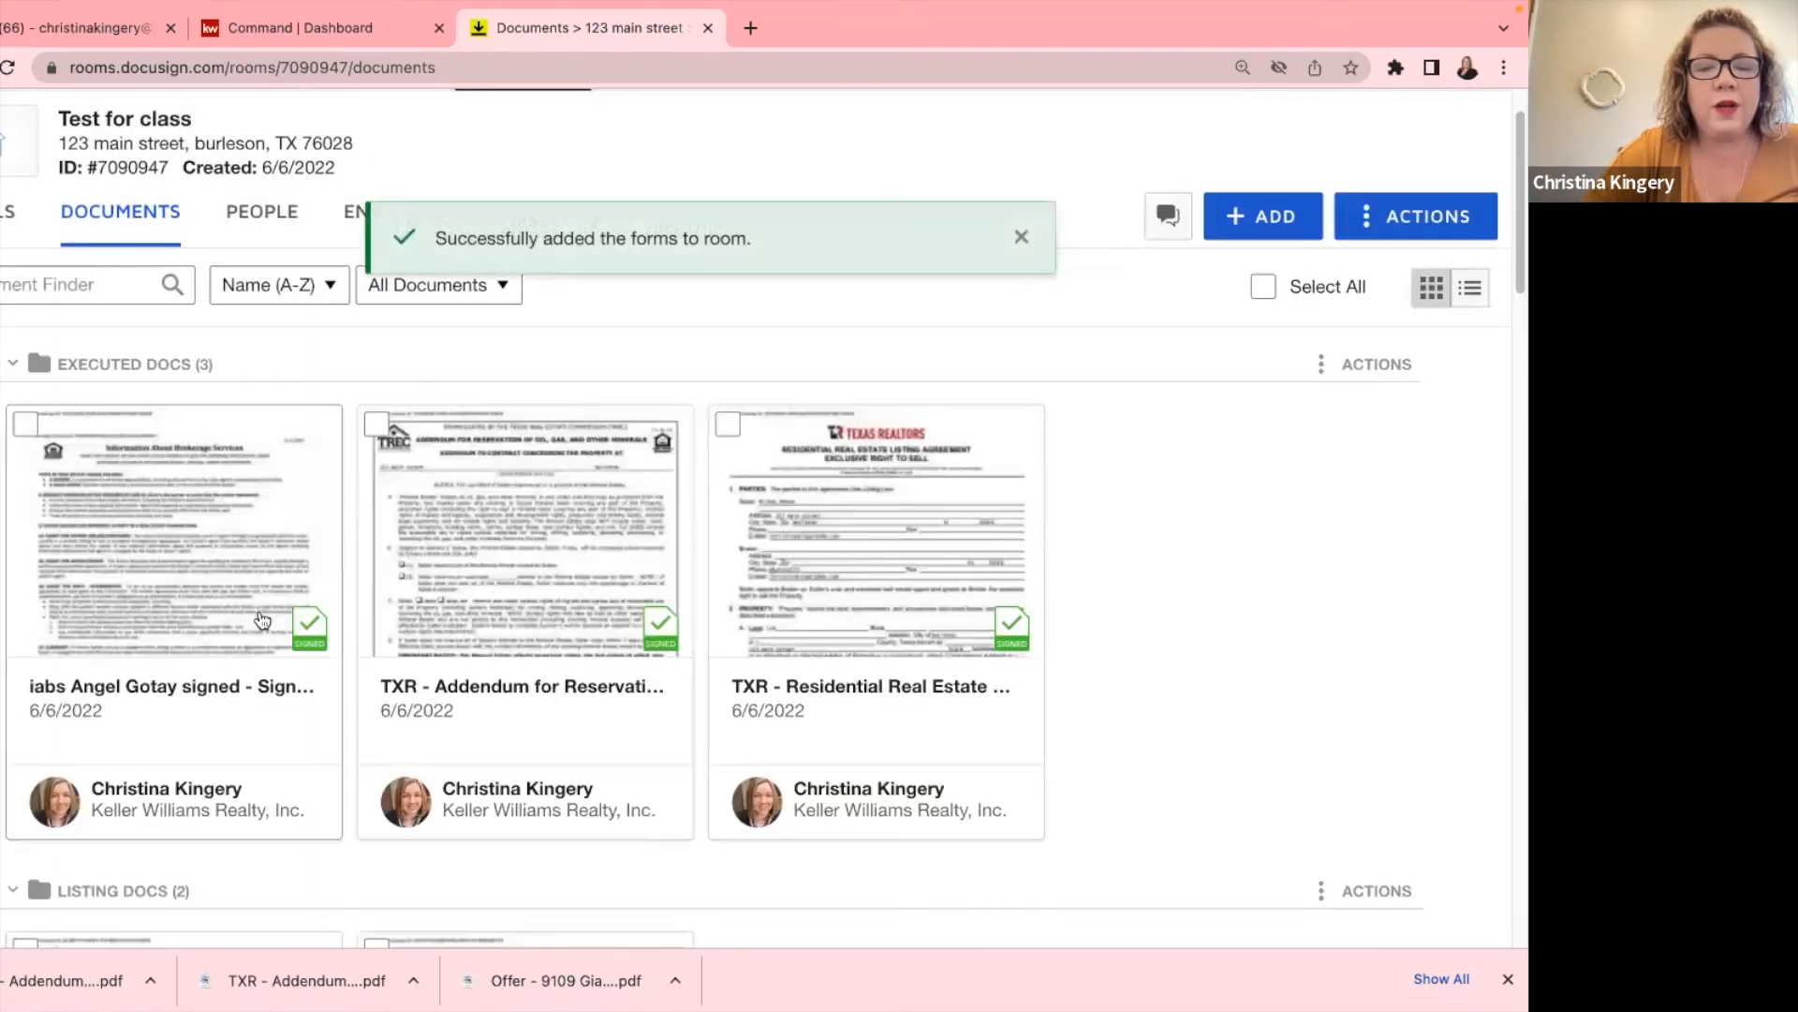
{"action": "scroll", "coordinate": [688, 618], "scroll_direction": "down", "scroll_amount": 10}
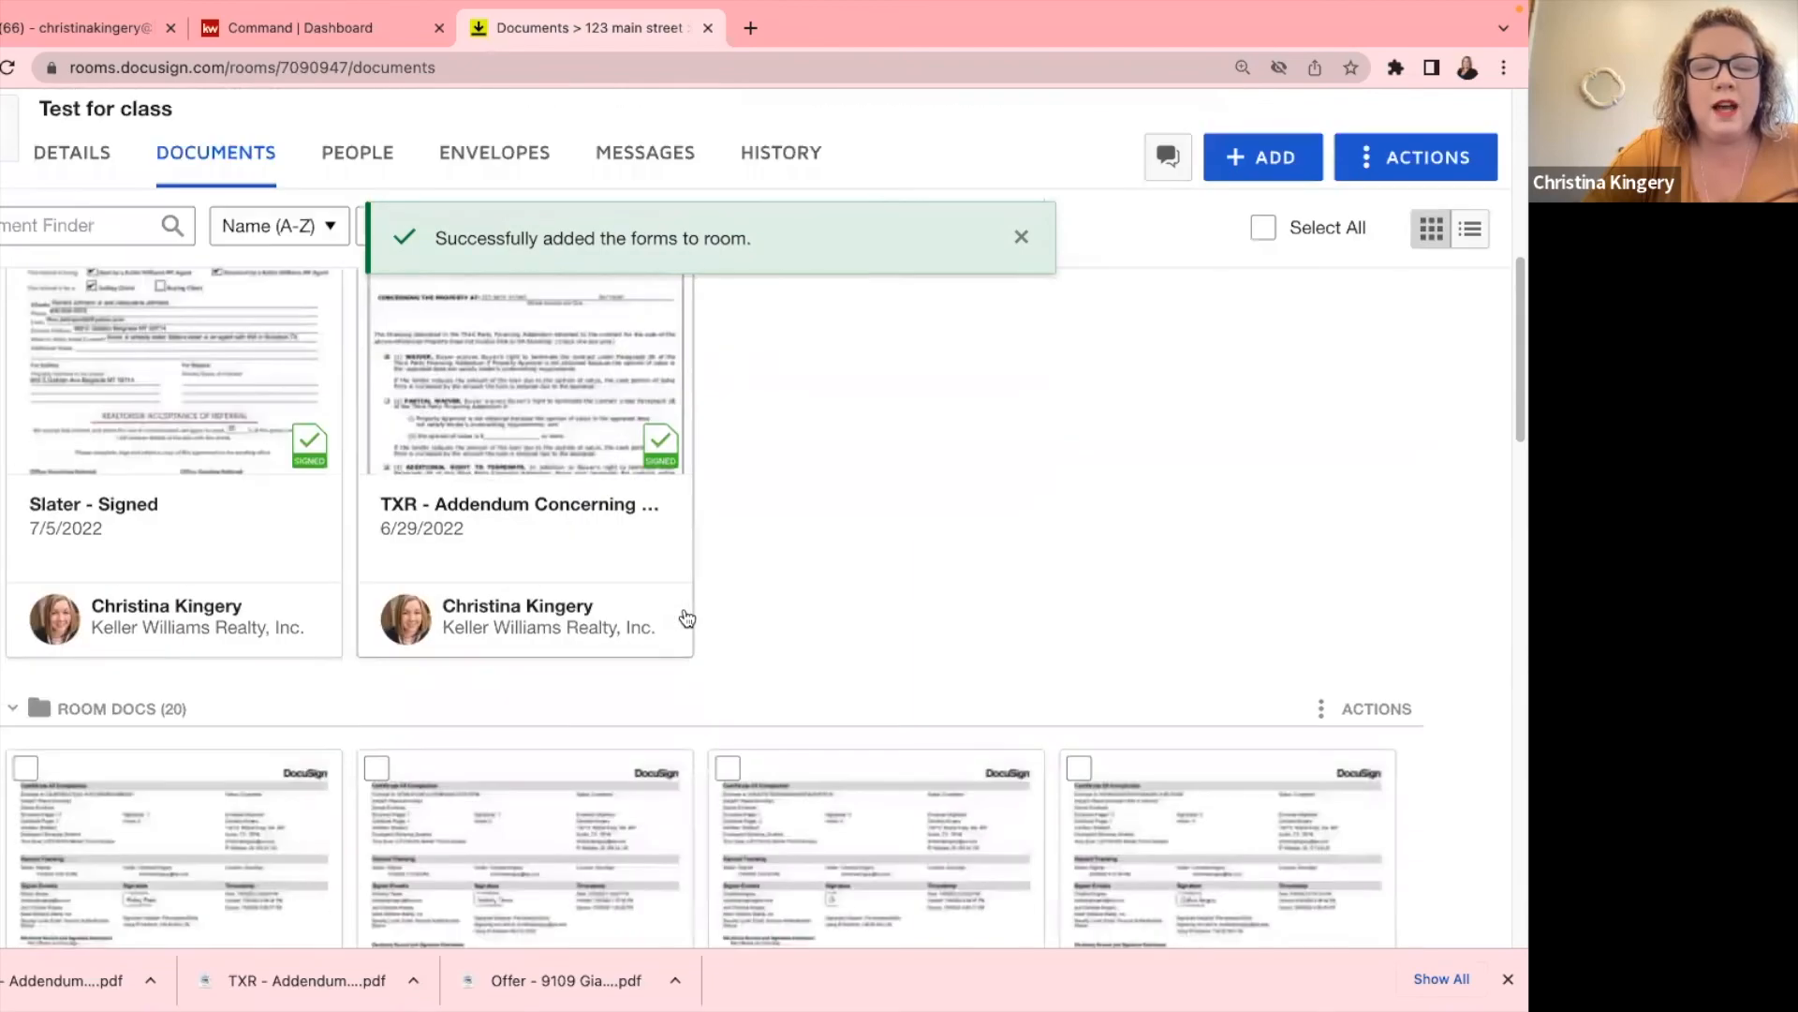
Open the TXR - Amendment, tick item (1) Sales Price, and enter 200000 for cash portion and Sales Price.
{"action": "scroll", "coordinate": [689, 618], "scroll_direction": "up", "scroll_amount": 5}
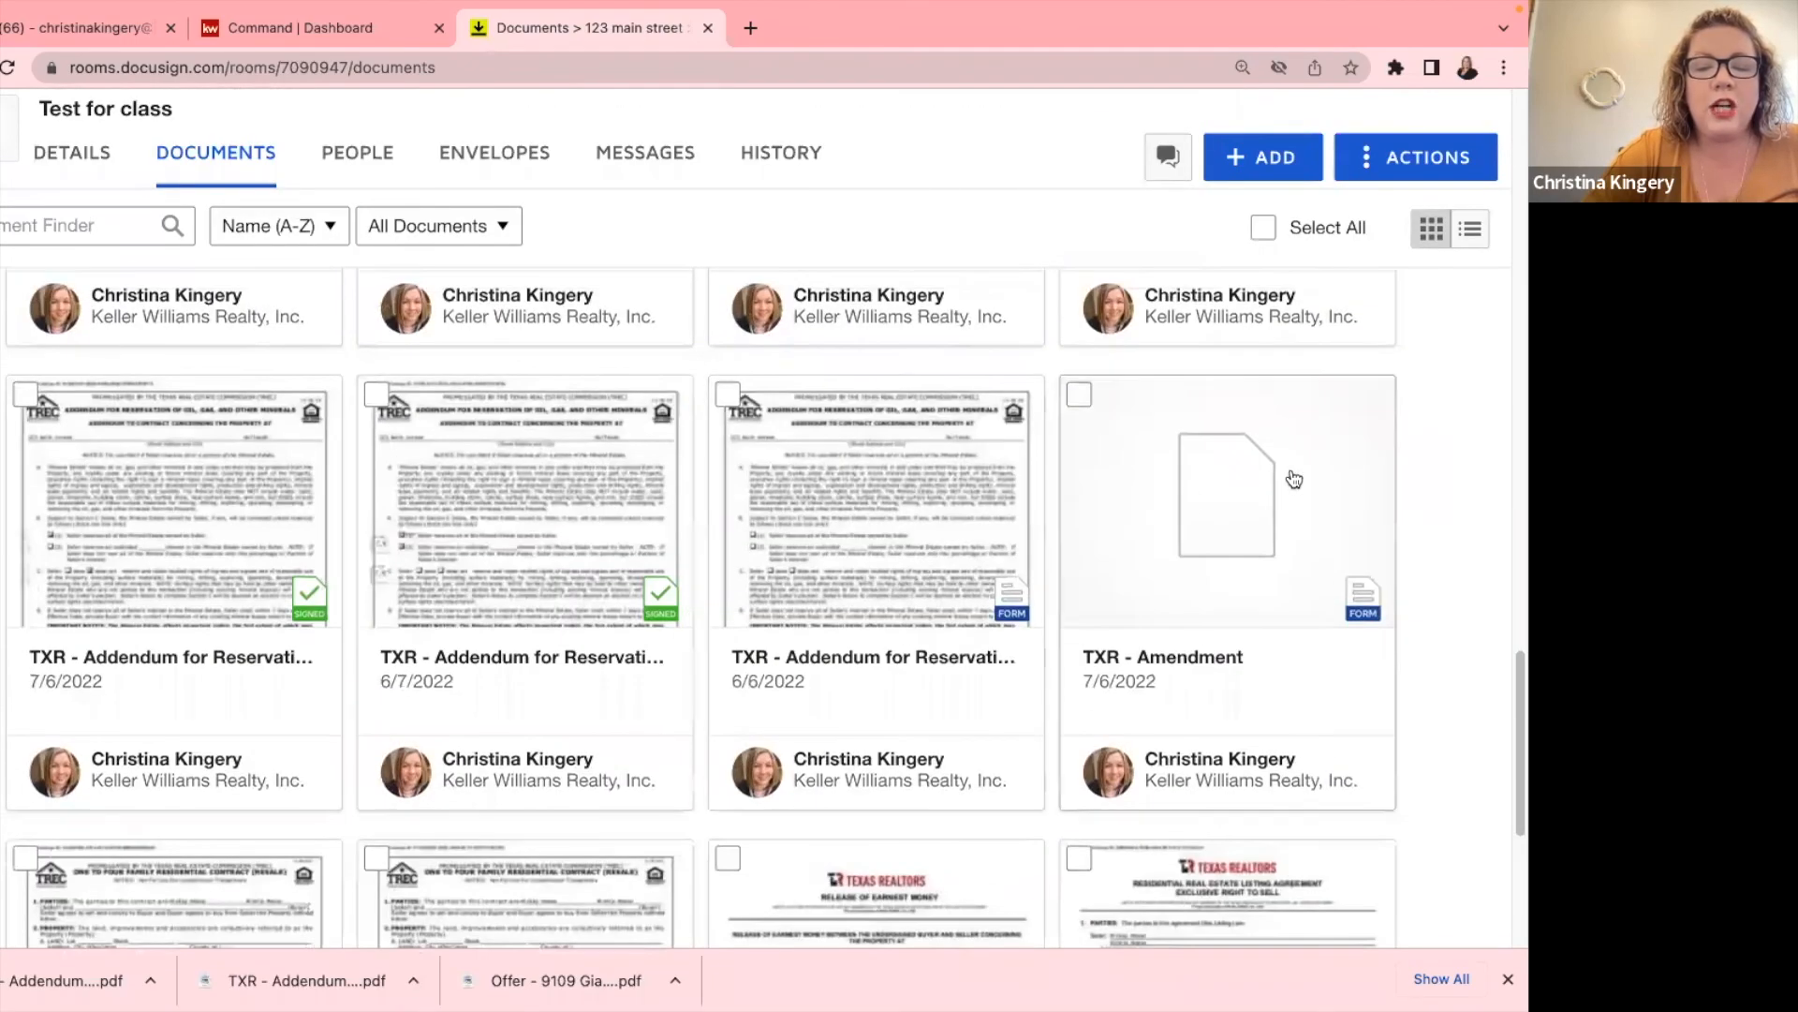
{"action": "left_click", "coordinate": [1224, 525]}
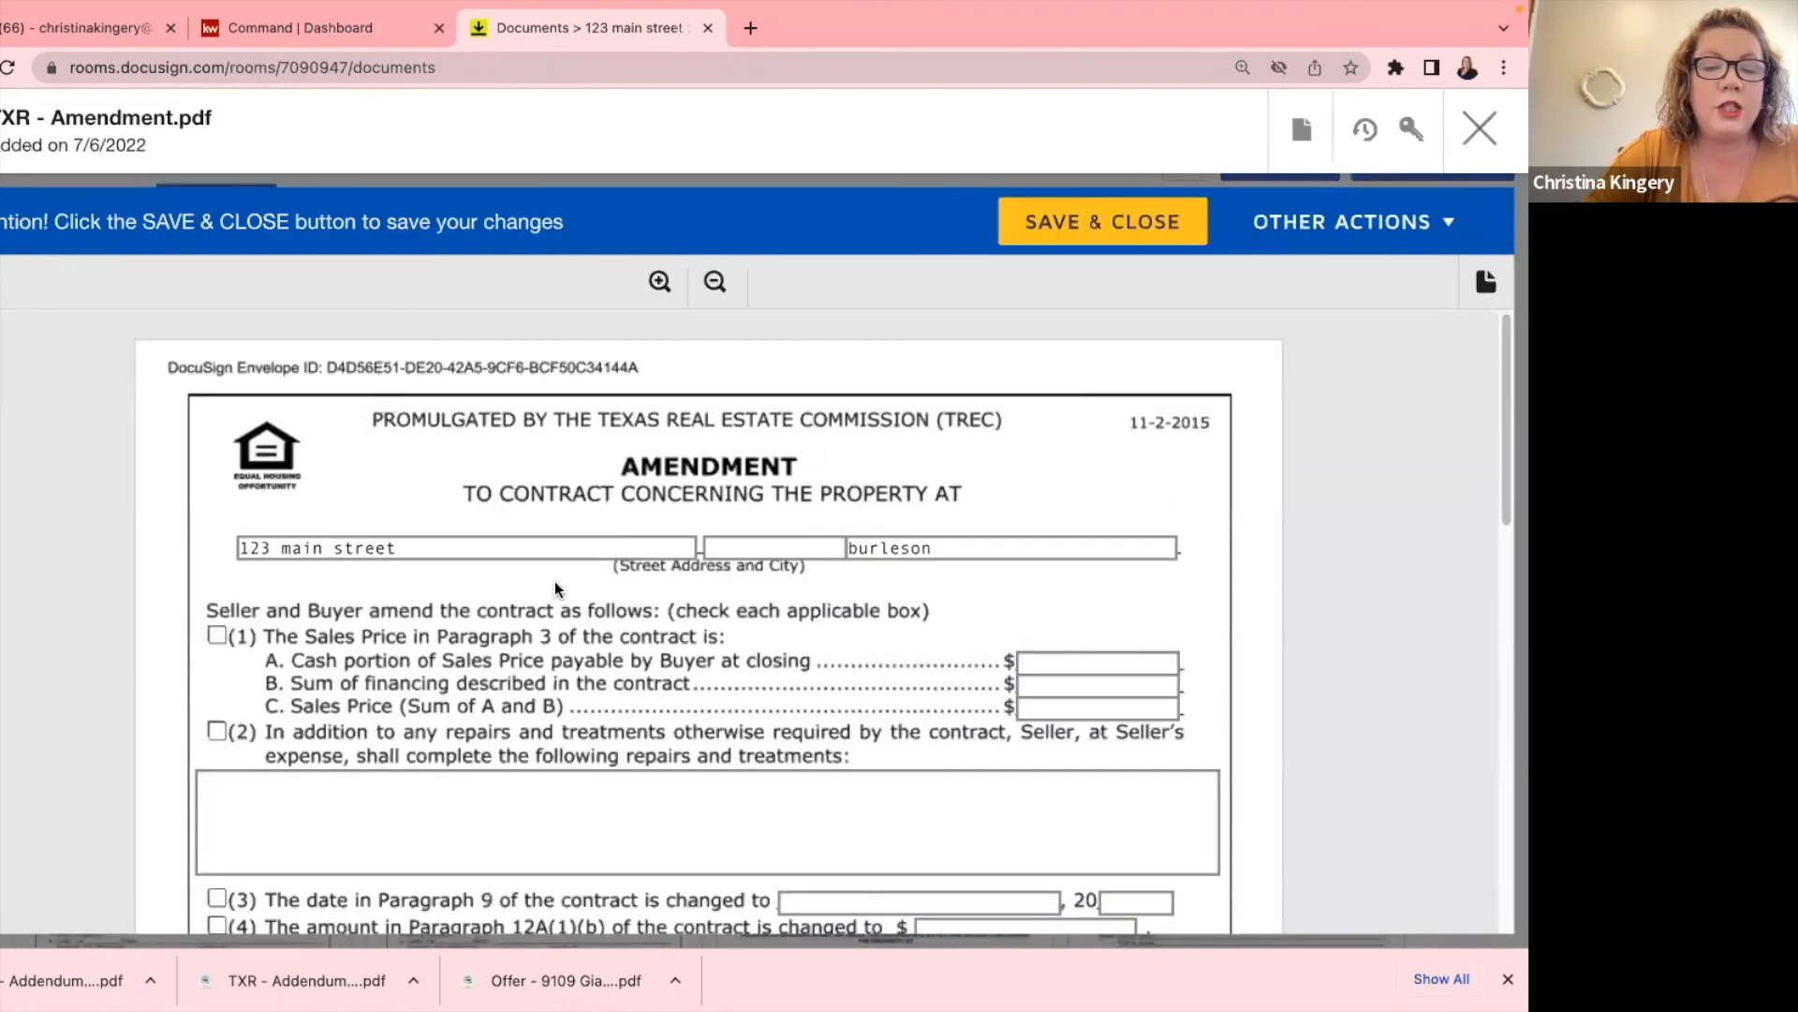
{"action": "scroll", "coordinate": [554, 581], "scroll_direction": "down", "scroll_amount": 2}
{"action": "left_click", "coordinate": [217, 455]}
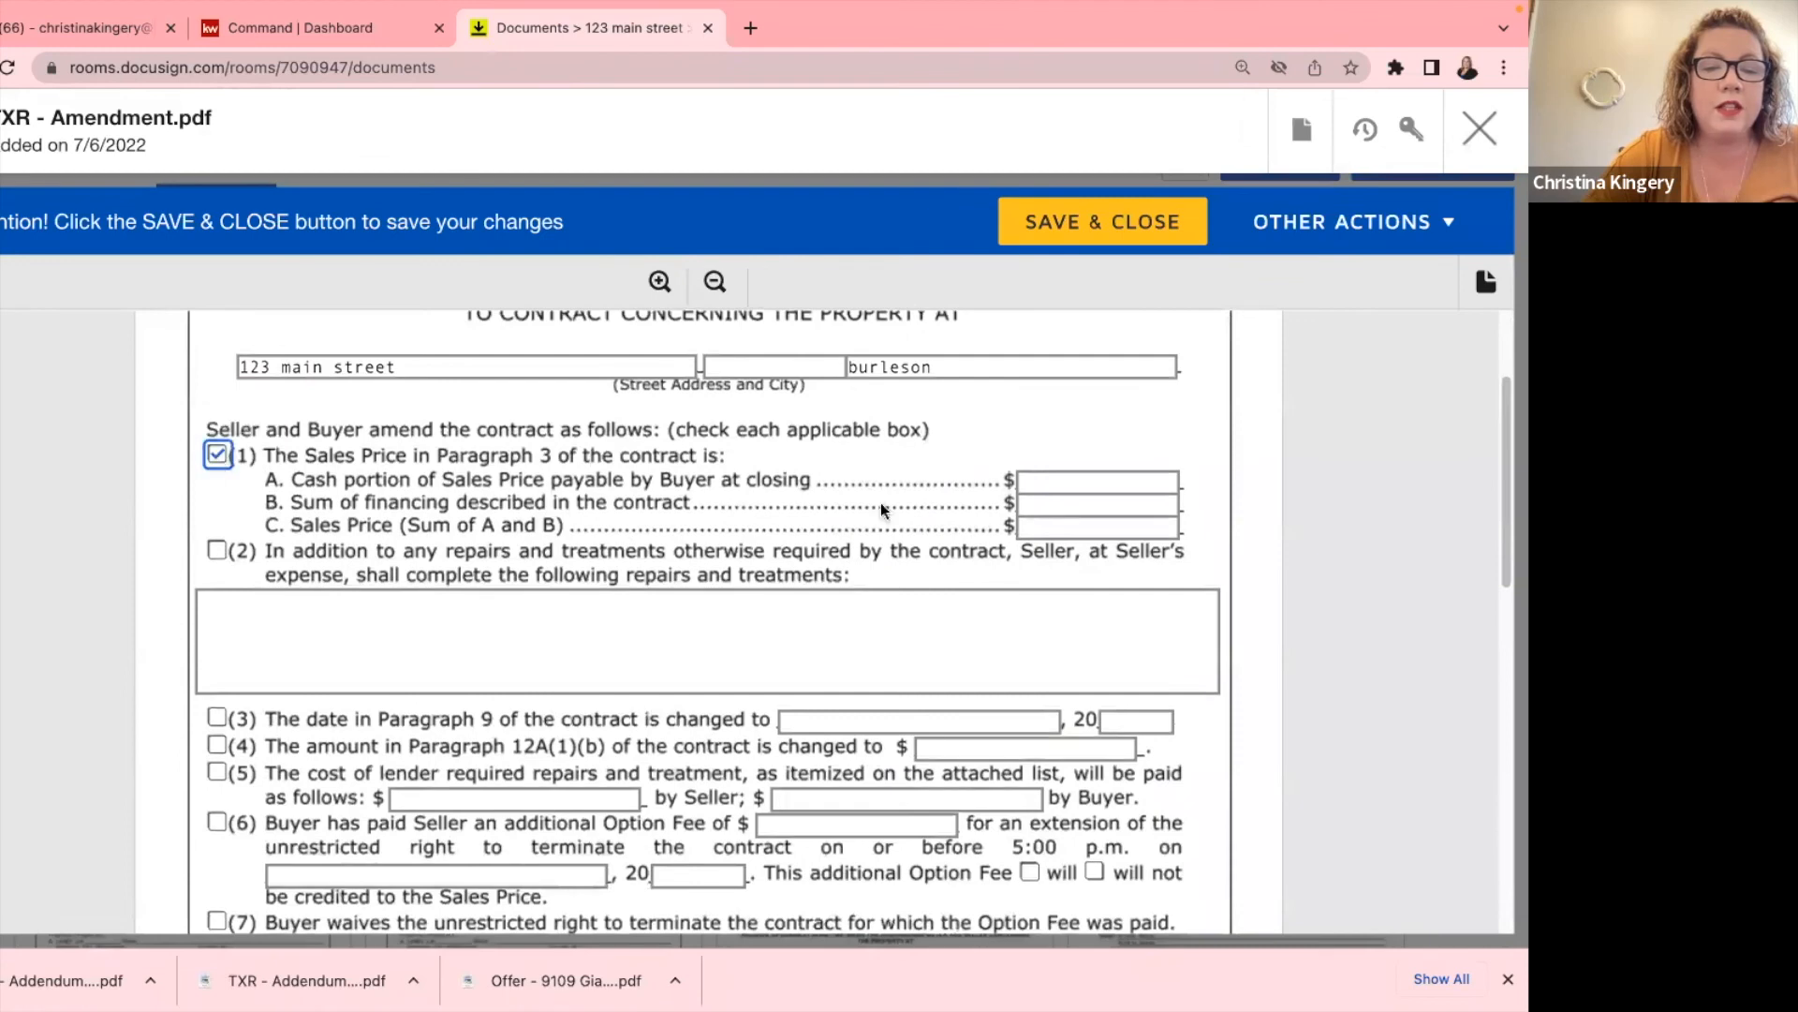
{"action": "left_click", "coordinate": [1048, 529]}
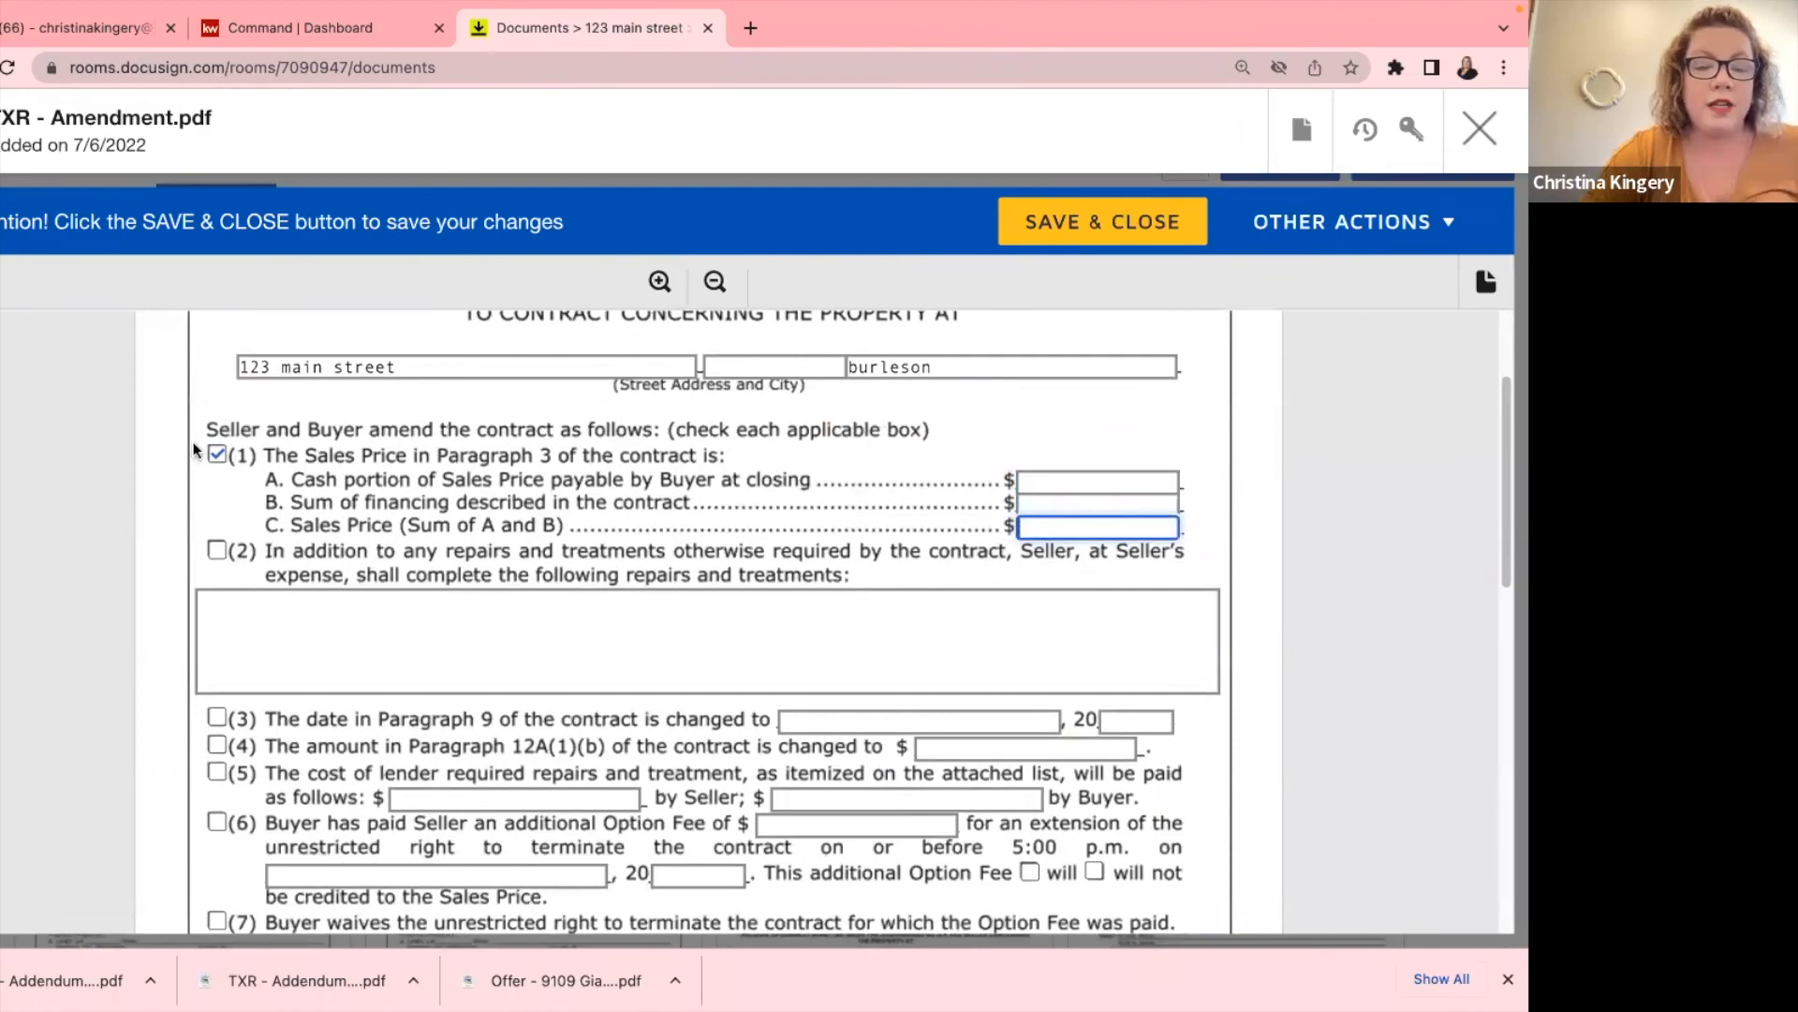
{"action": "type", "text": "200000"}
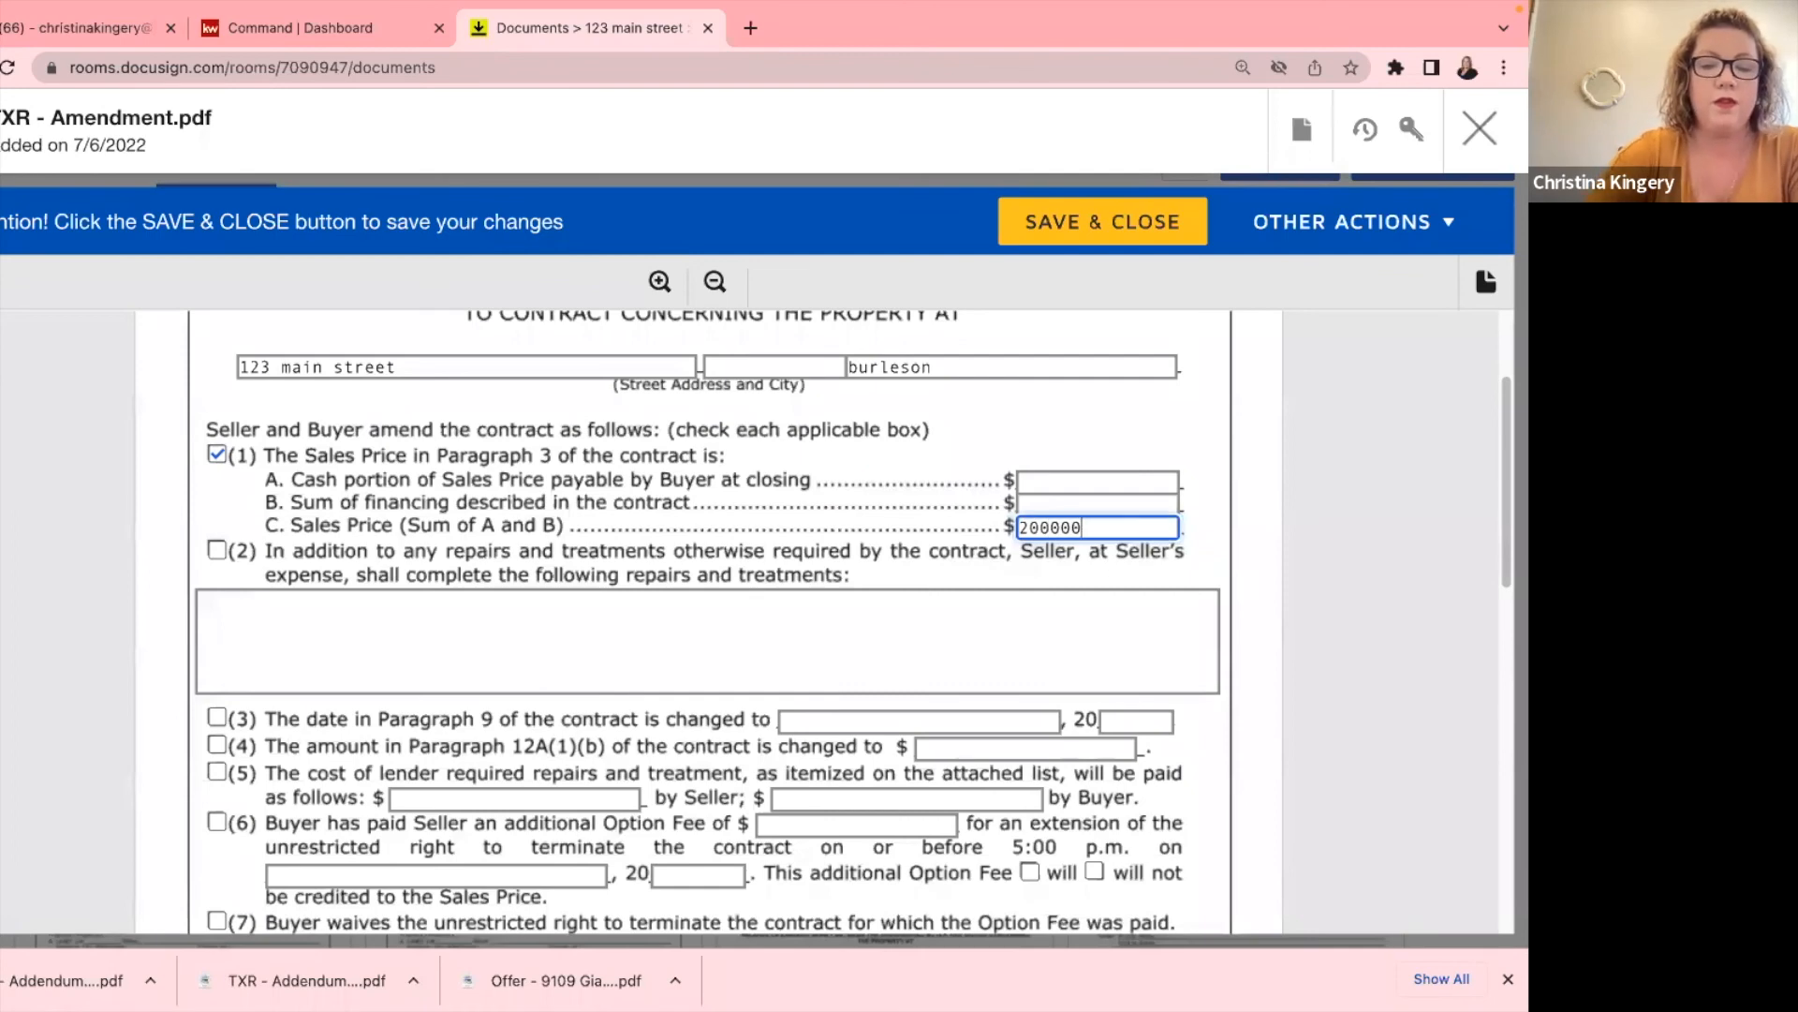
{"action": "left_click", "coordinate": [1042, 484]}
{"action": "type", "text": "200000"}
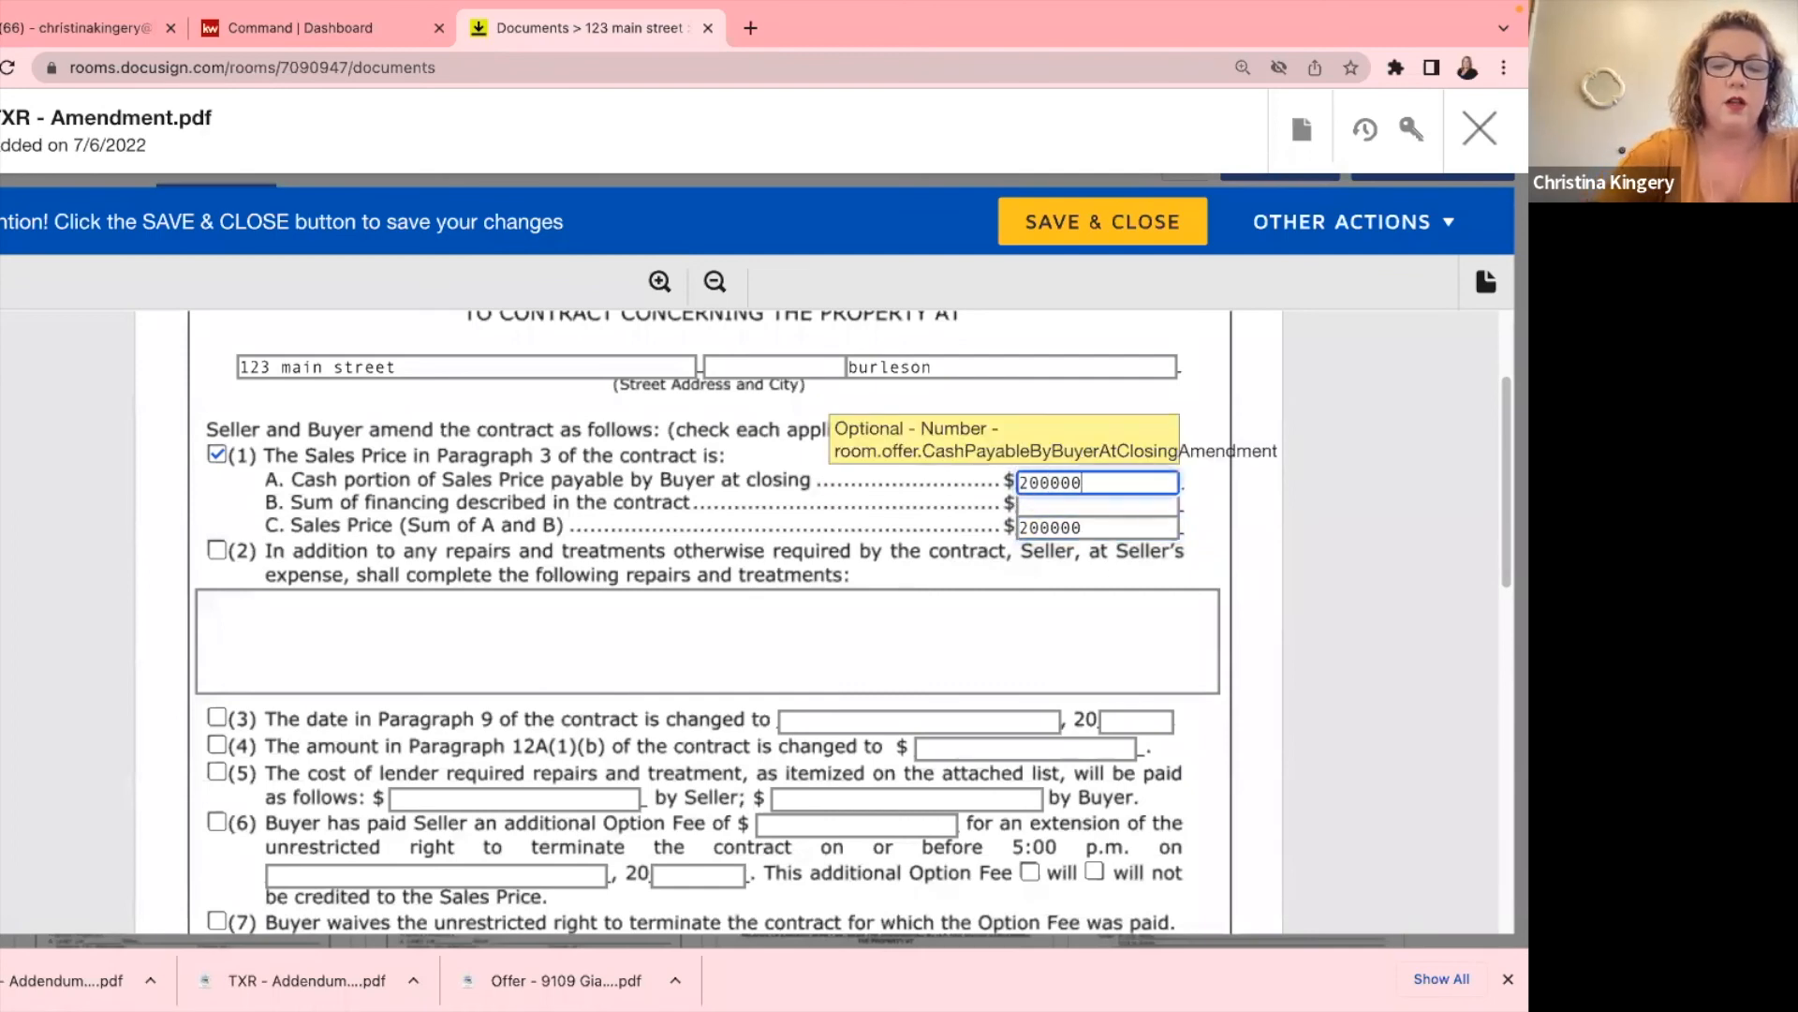
{"action": "left_click", "coordinate": [630, 637]}
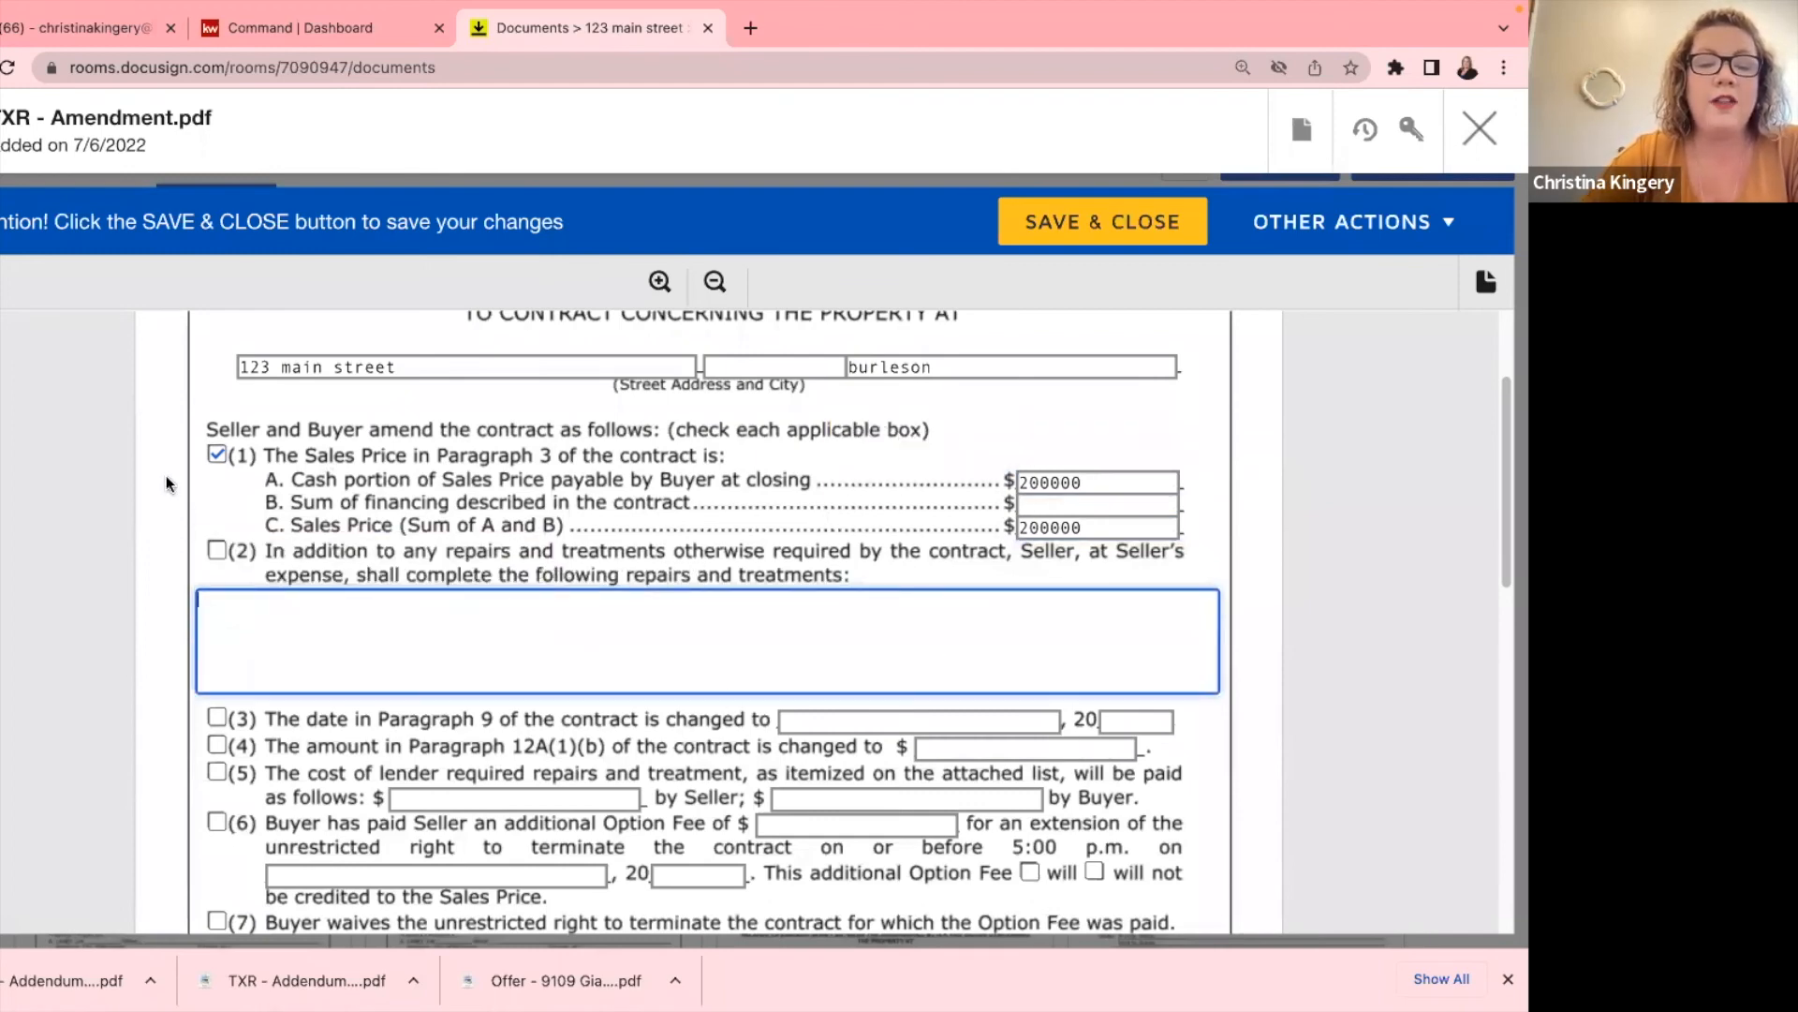
Uncheck item (1) and clear the cash portion and Sales Price amounts.
{"action": "left_click", "coordinate": [216, 455]}
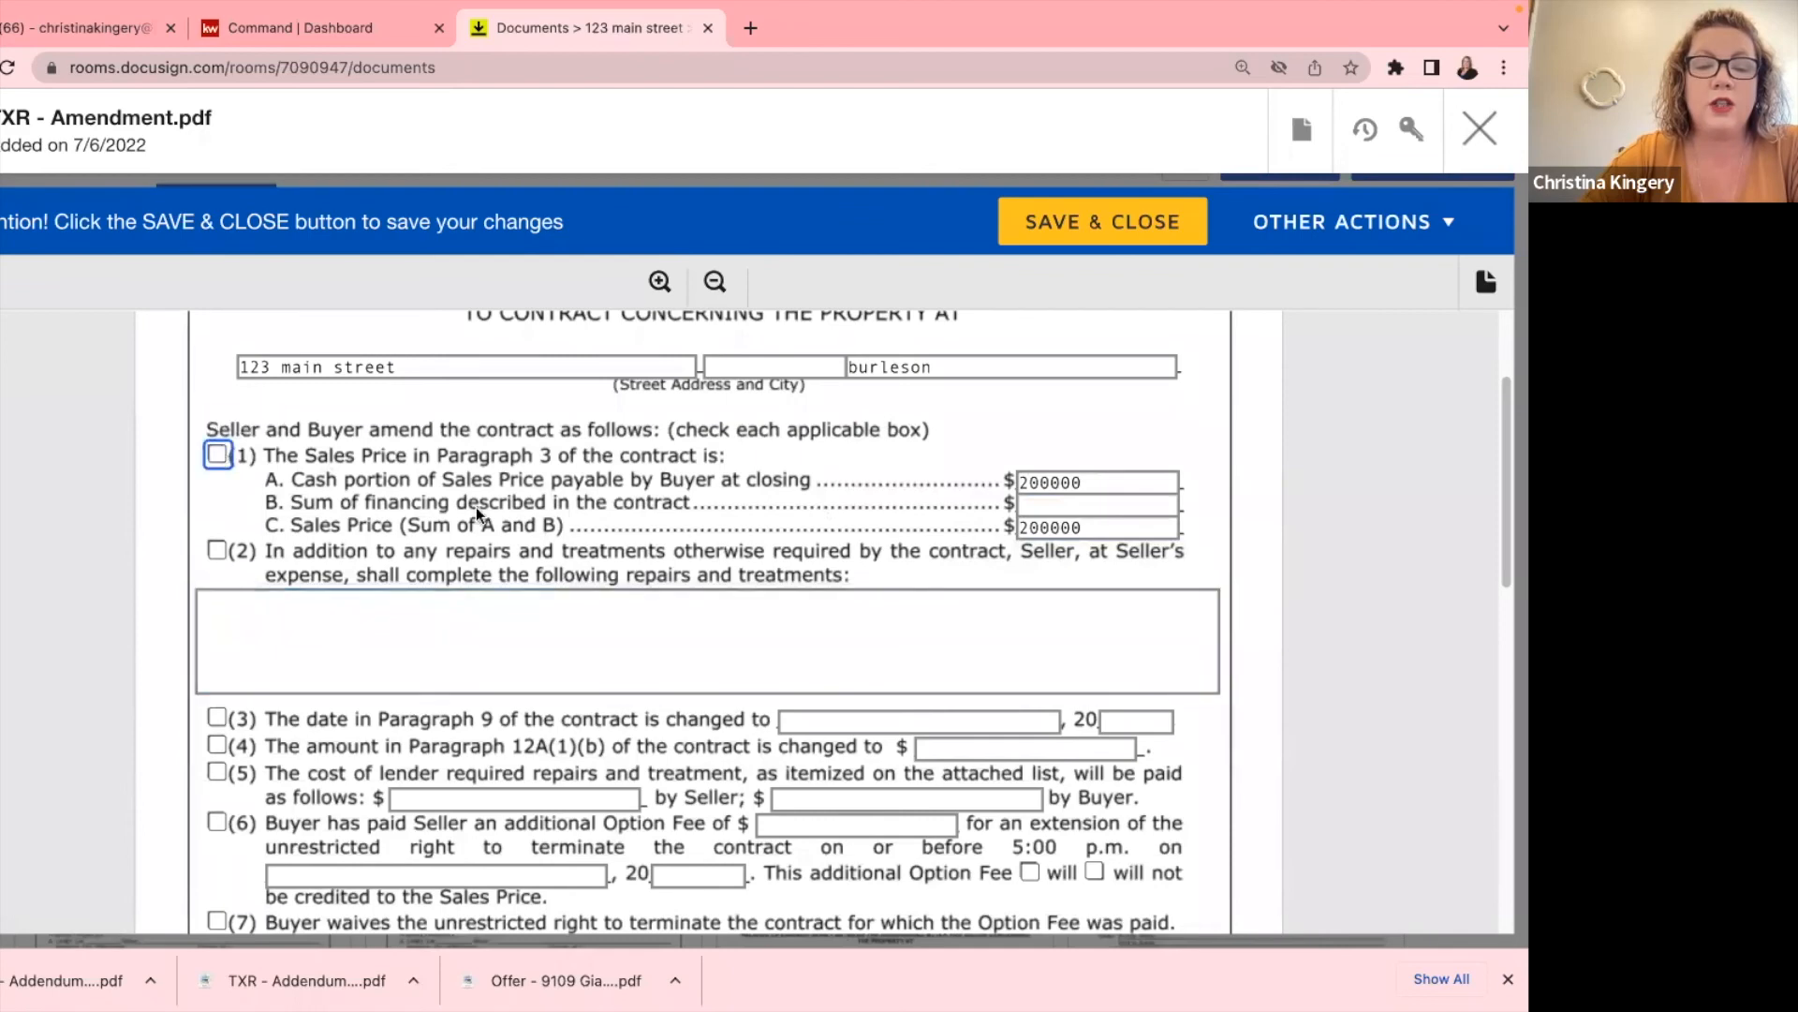
{"action": "double_click", "coordinate": [1057, 473]}
{"action": "key", "text": "BackSpace"}
{"action": "double_click", "coordinate": [1058, 527]}
{"action": "key", "text": "BackSpace"}
Tick item (2), enter 'Master bathroom sink' as the seller repair, and close the amendment.
{"action": "left_click", "coordinate": [218, 551]}
{"action": "left_click", "coordinate": [261, 634]}
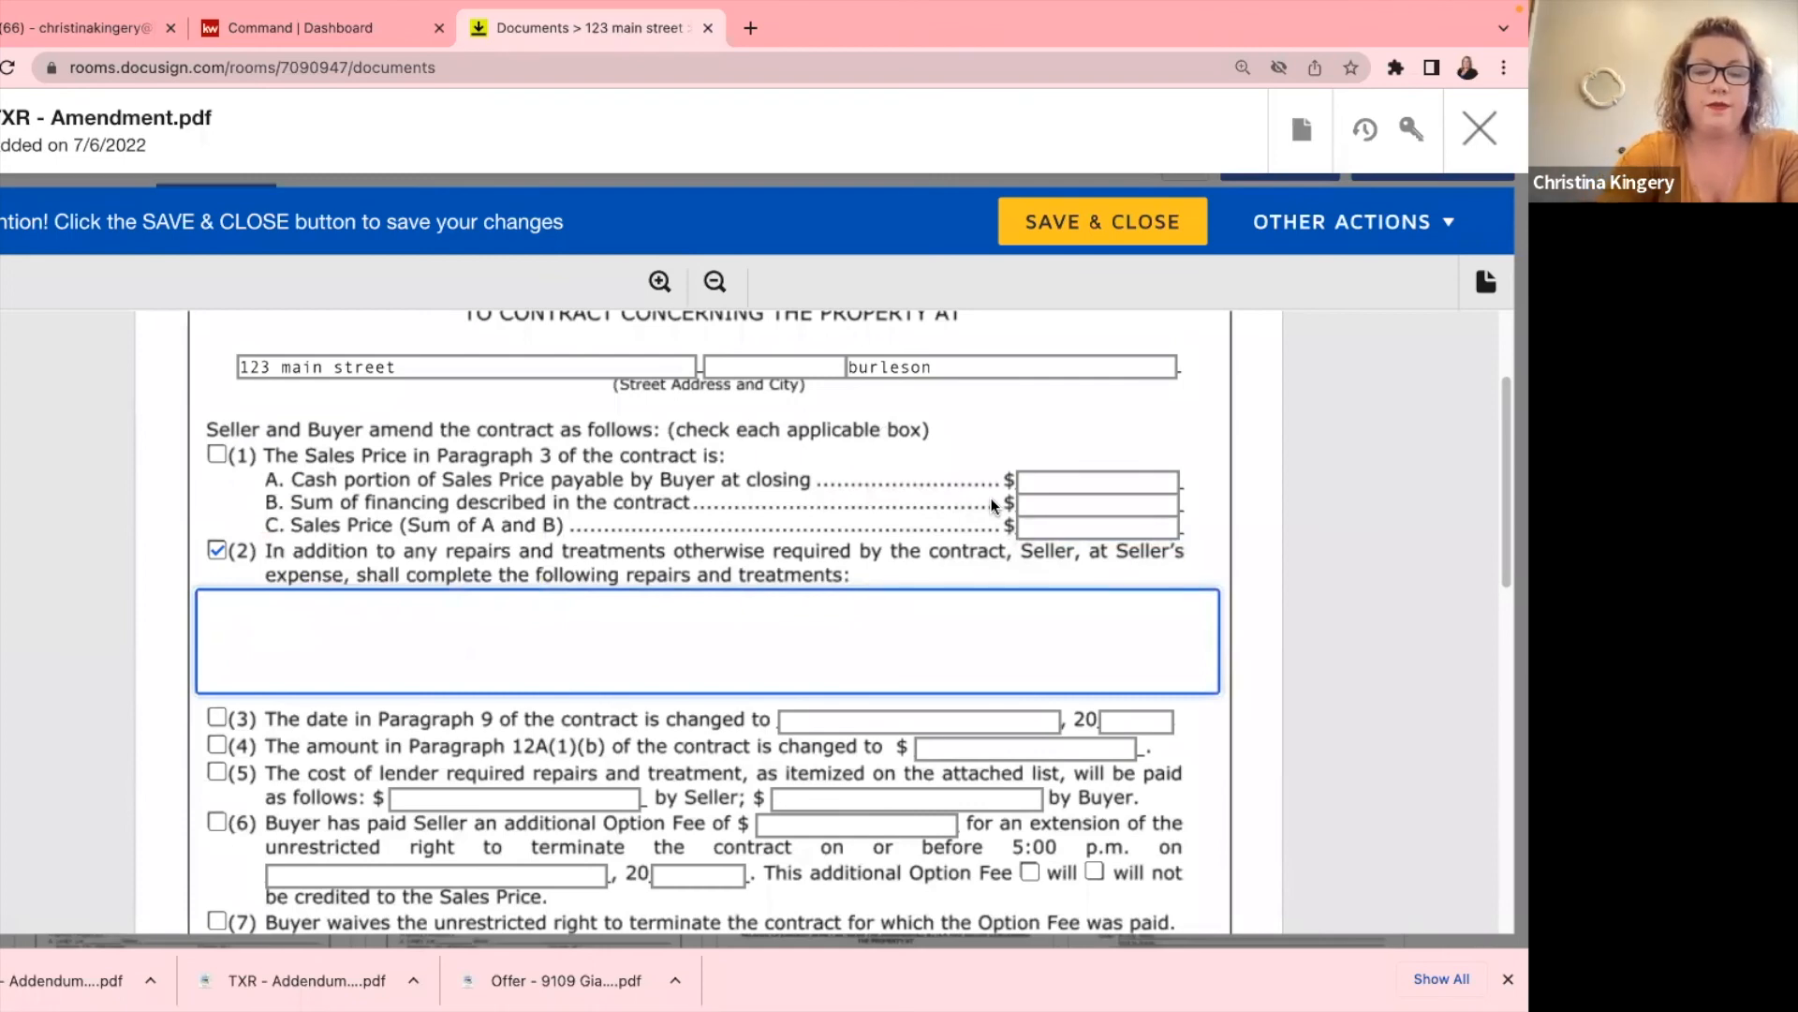
{"action": "type", "text": "Master bathroom sink"}
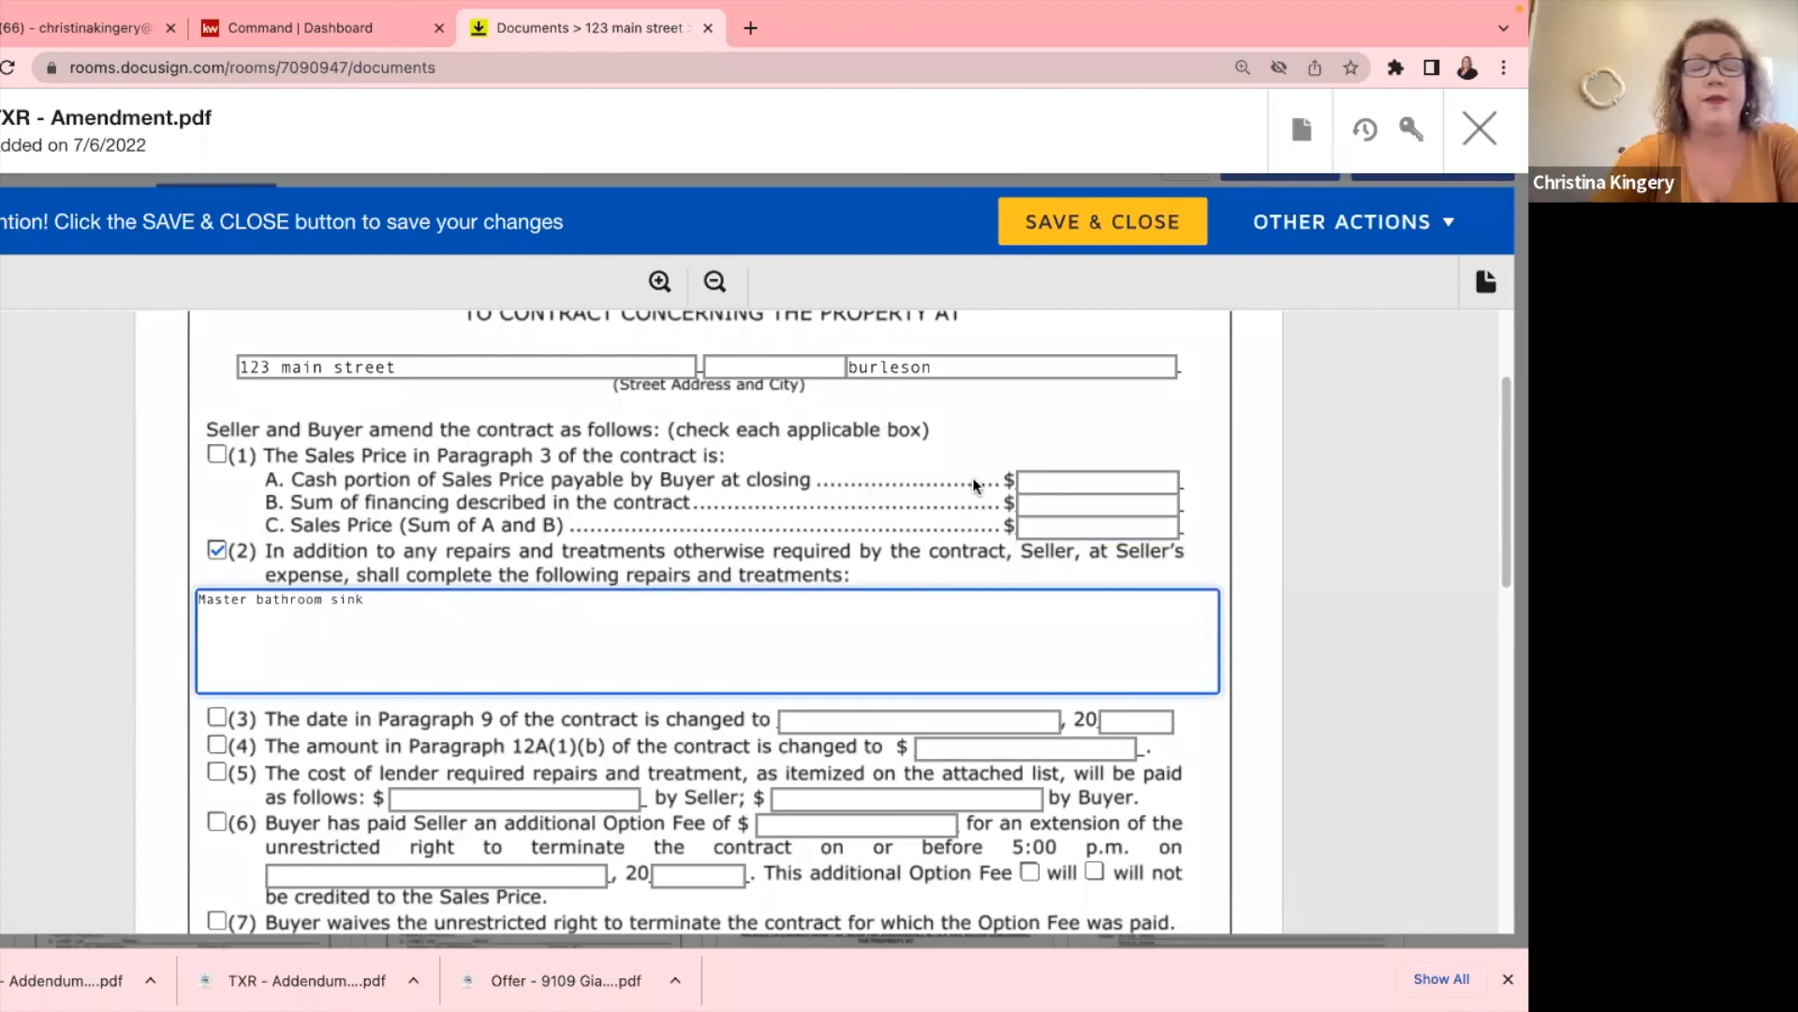
{"action": "scroll", "coordinate": [483, 648], "scroll_direction": "down", "scroll_amount": 10}
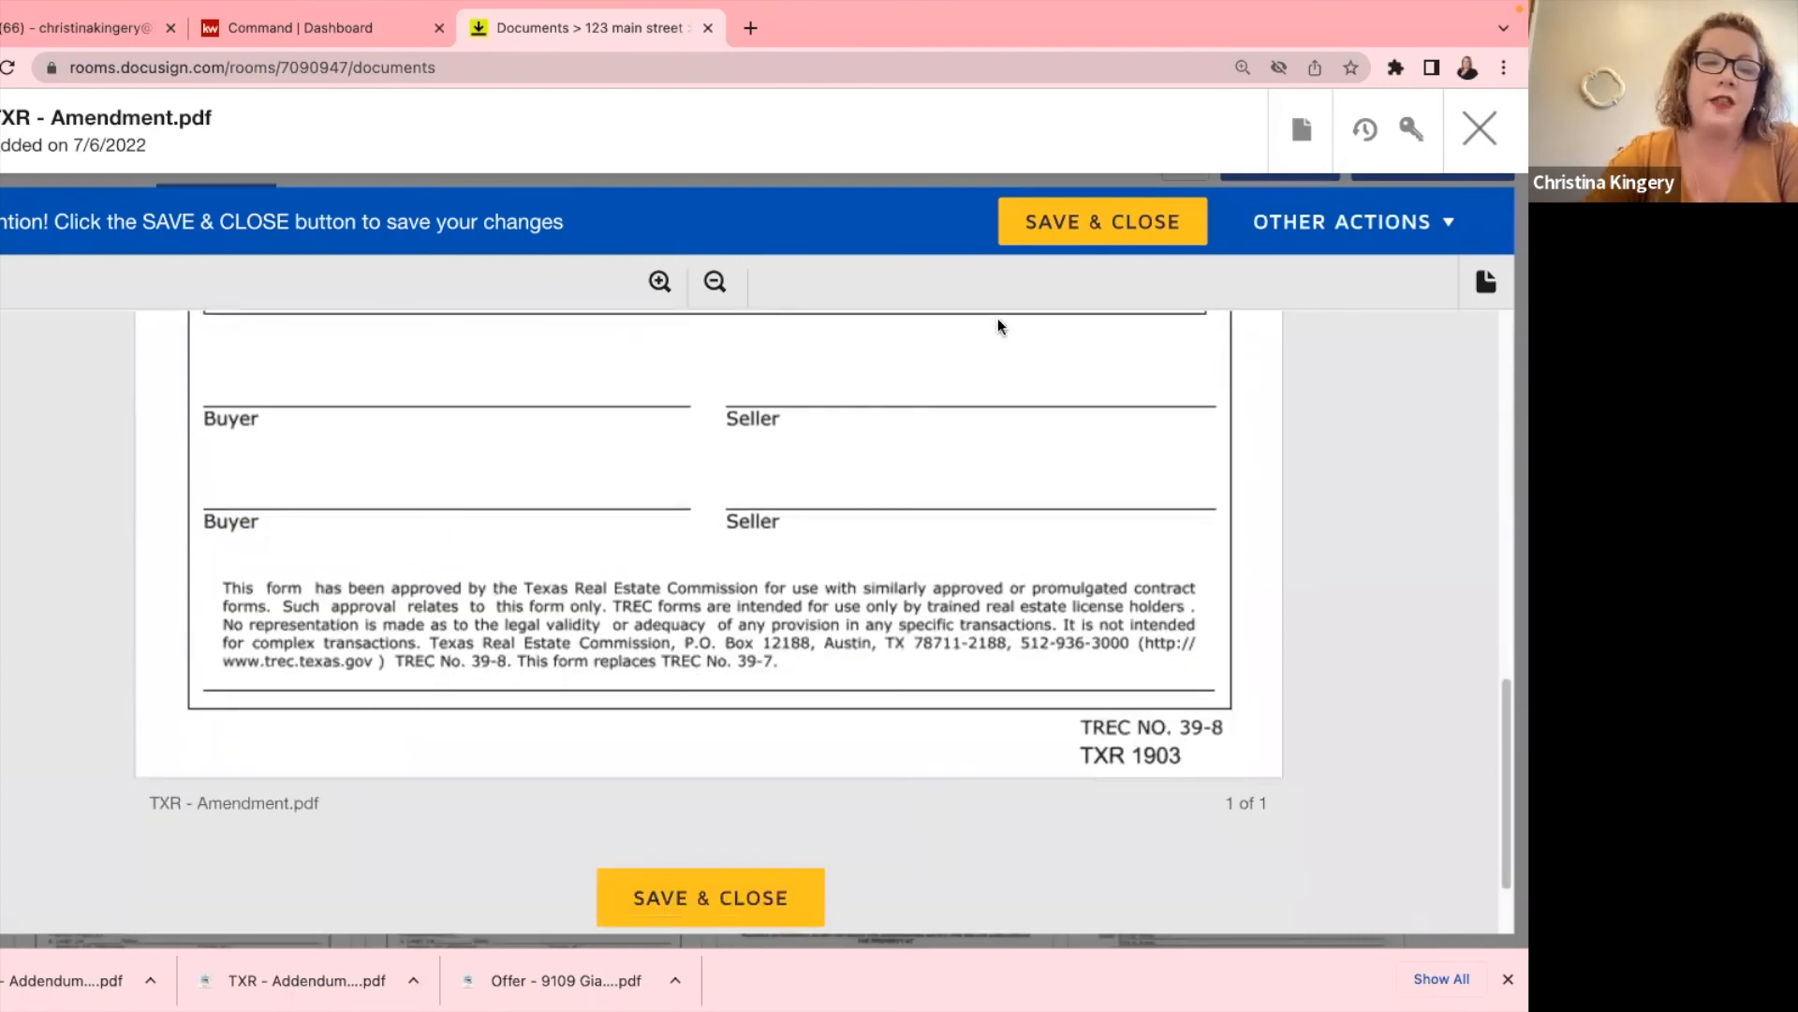
{"action": "scroll", "coordinate": [964, 365], "scroll_direction": "up", "scroll_amount": 10}
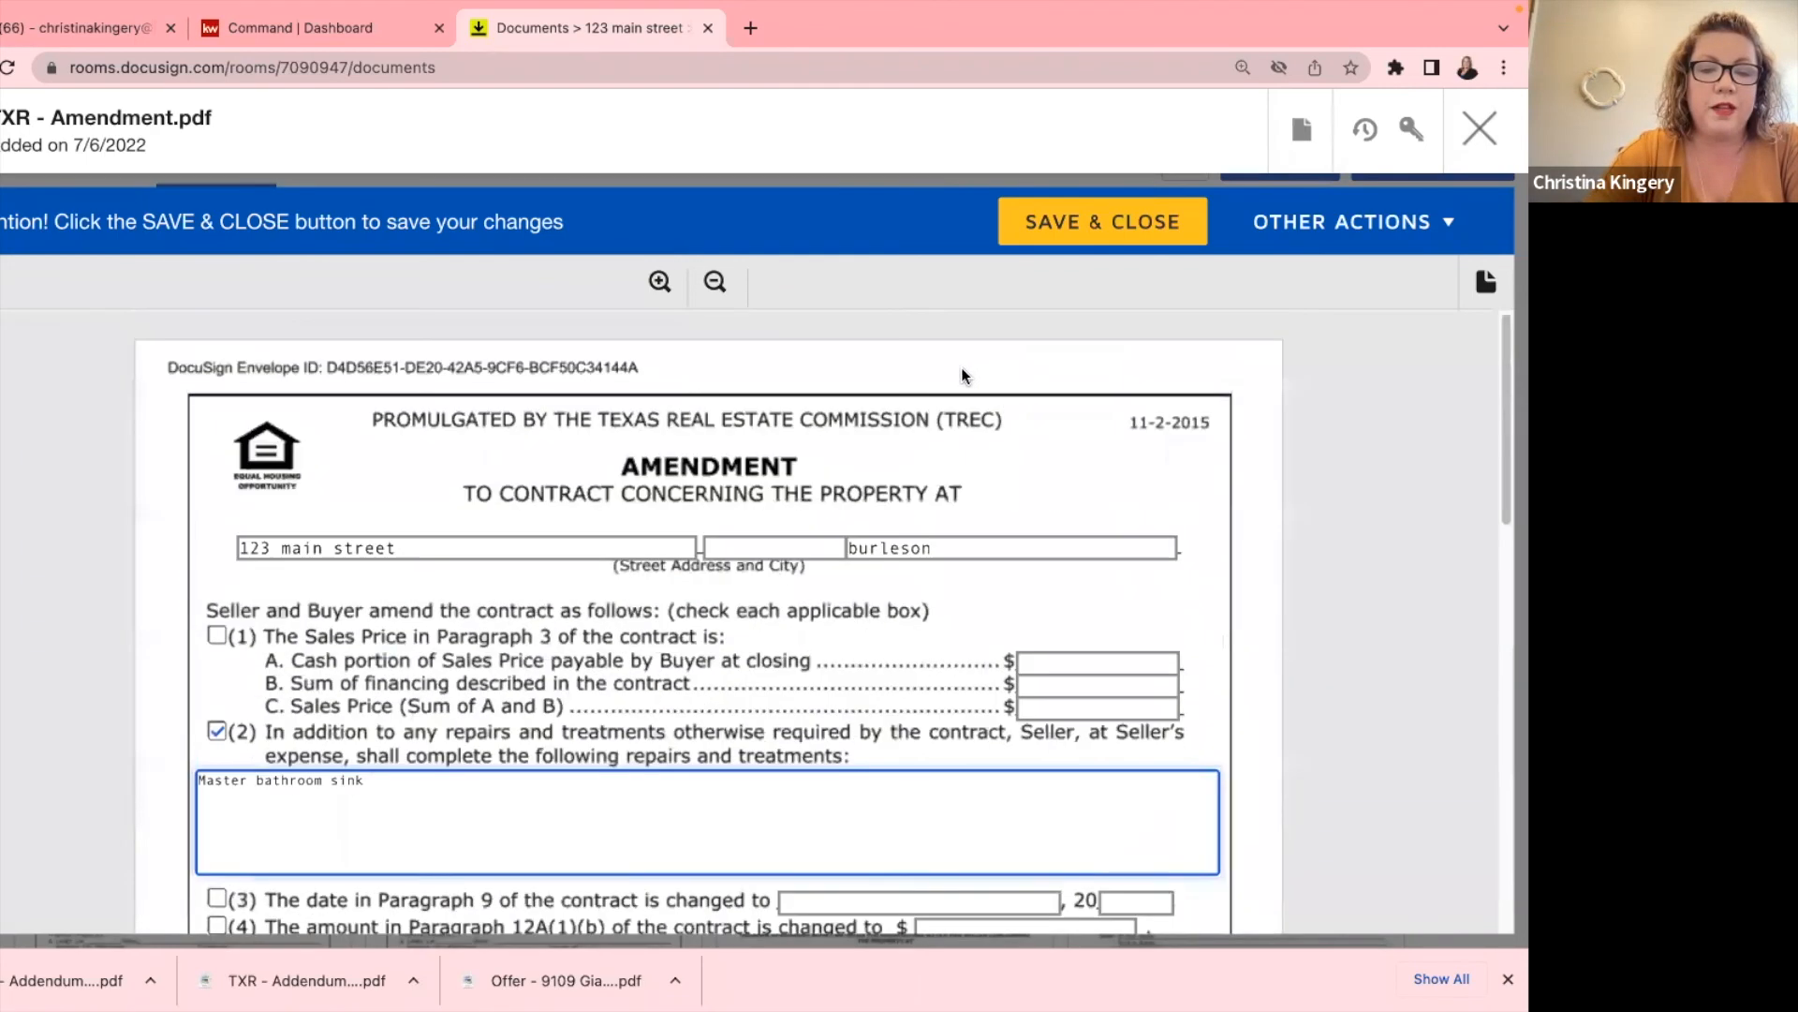
{"action": "left_click", "coordinate": [1480, 129]}
Show the room's Envelopes list and scan the completed 'corrected box' envelope and drafts.
{"action": "scroll", "coordinate": [469, 548], "scroll_direction": "up", "scroll_amount": 5}
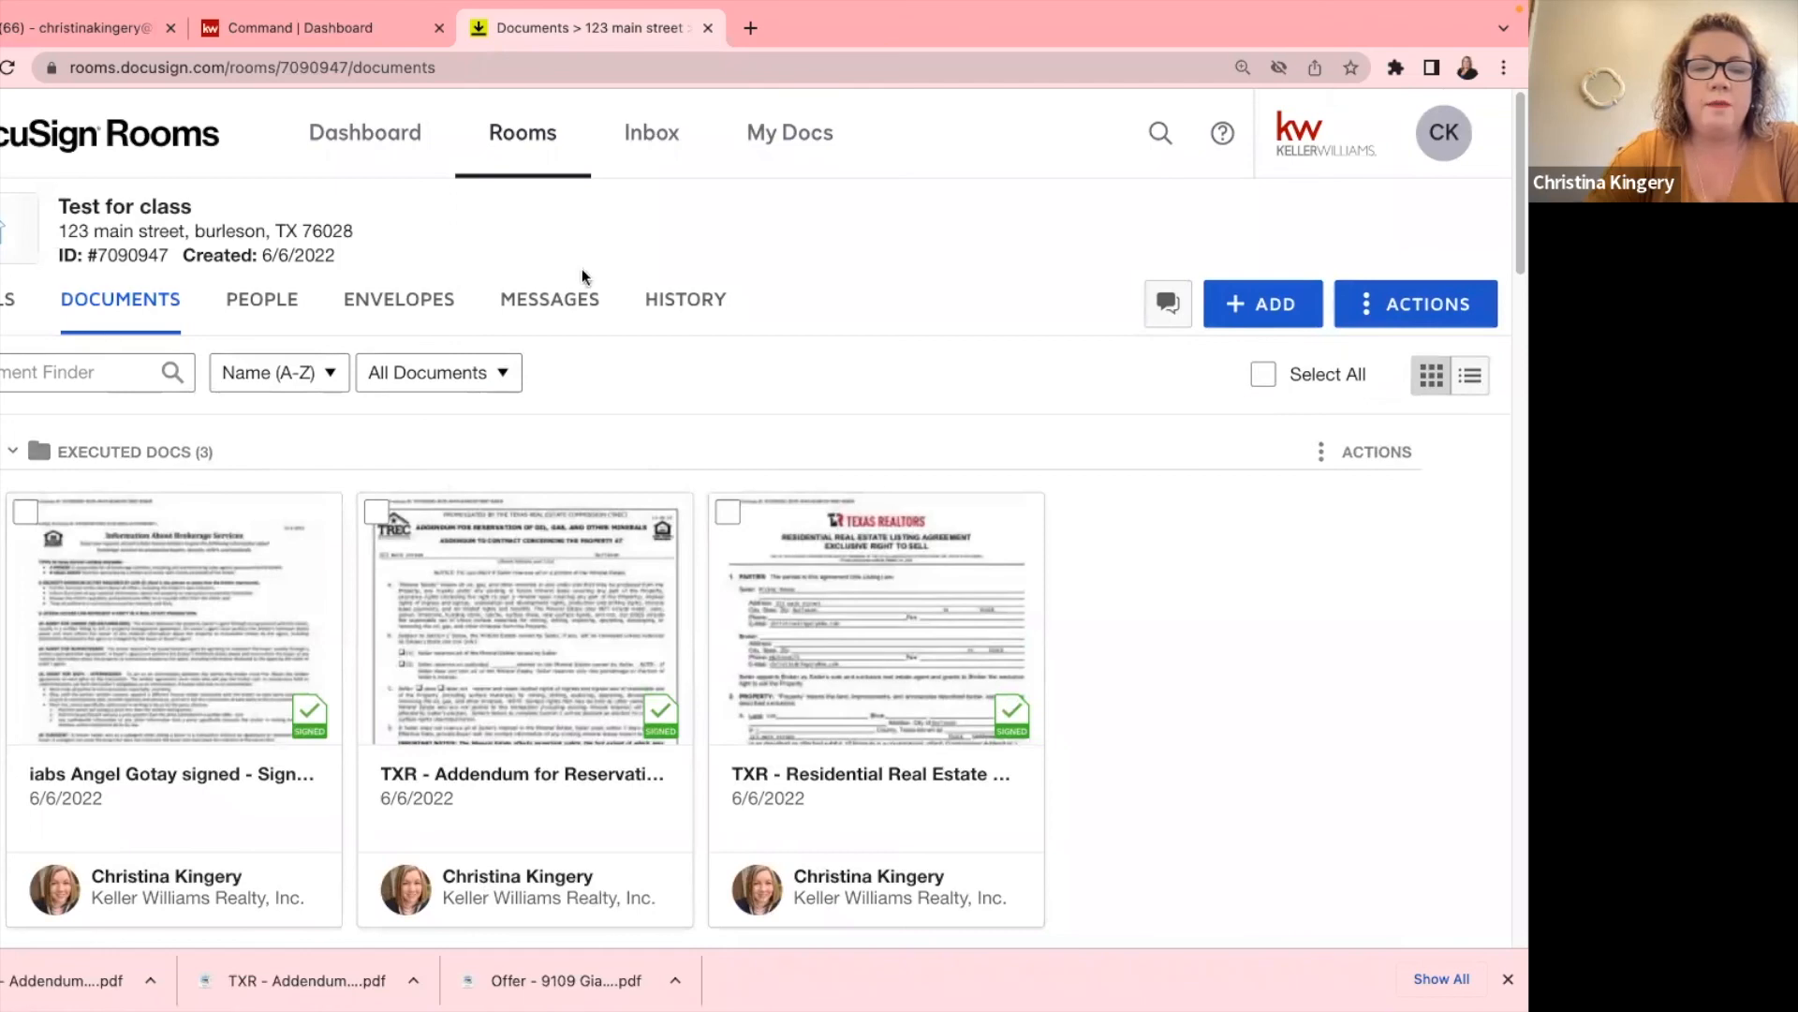
{"action": "left_click", "coordinate": [364, 304]}
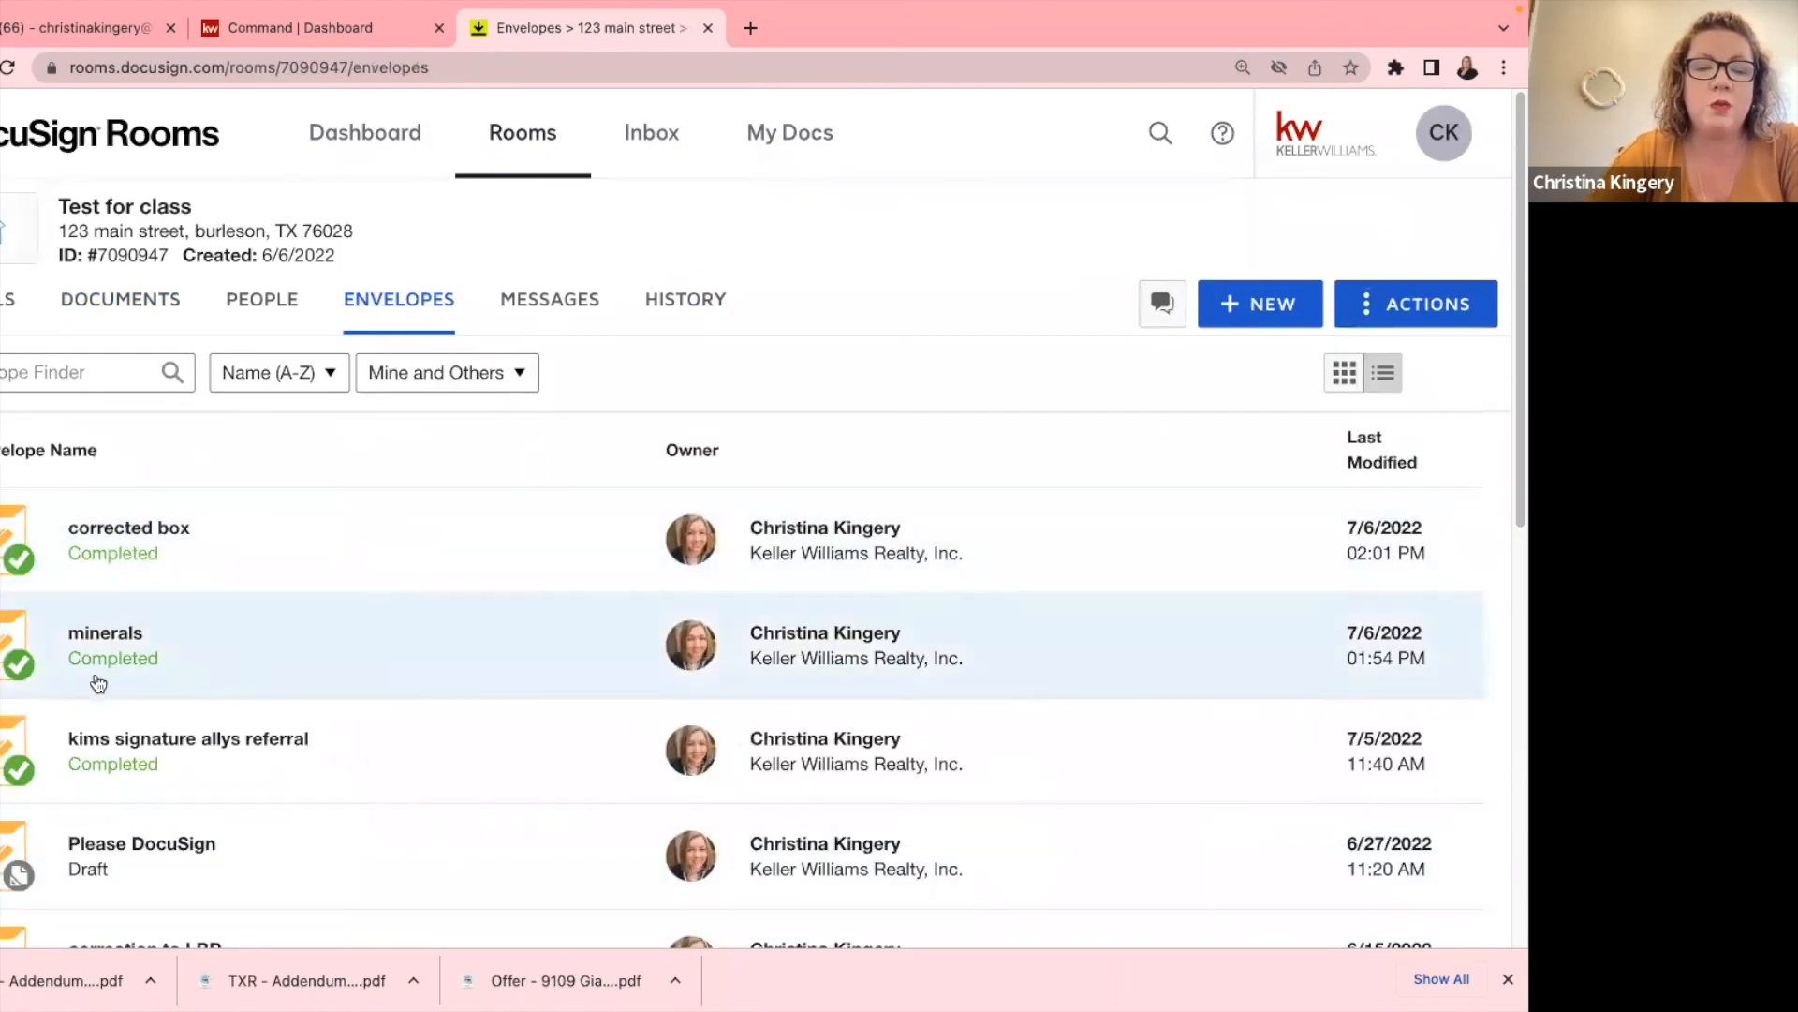
{"action": "scroll", "coordinate": [463, 469], "scroll_direction": "down", "scroll_amount": 6}
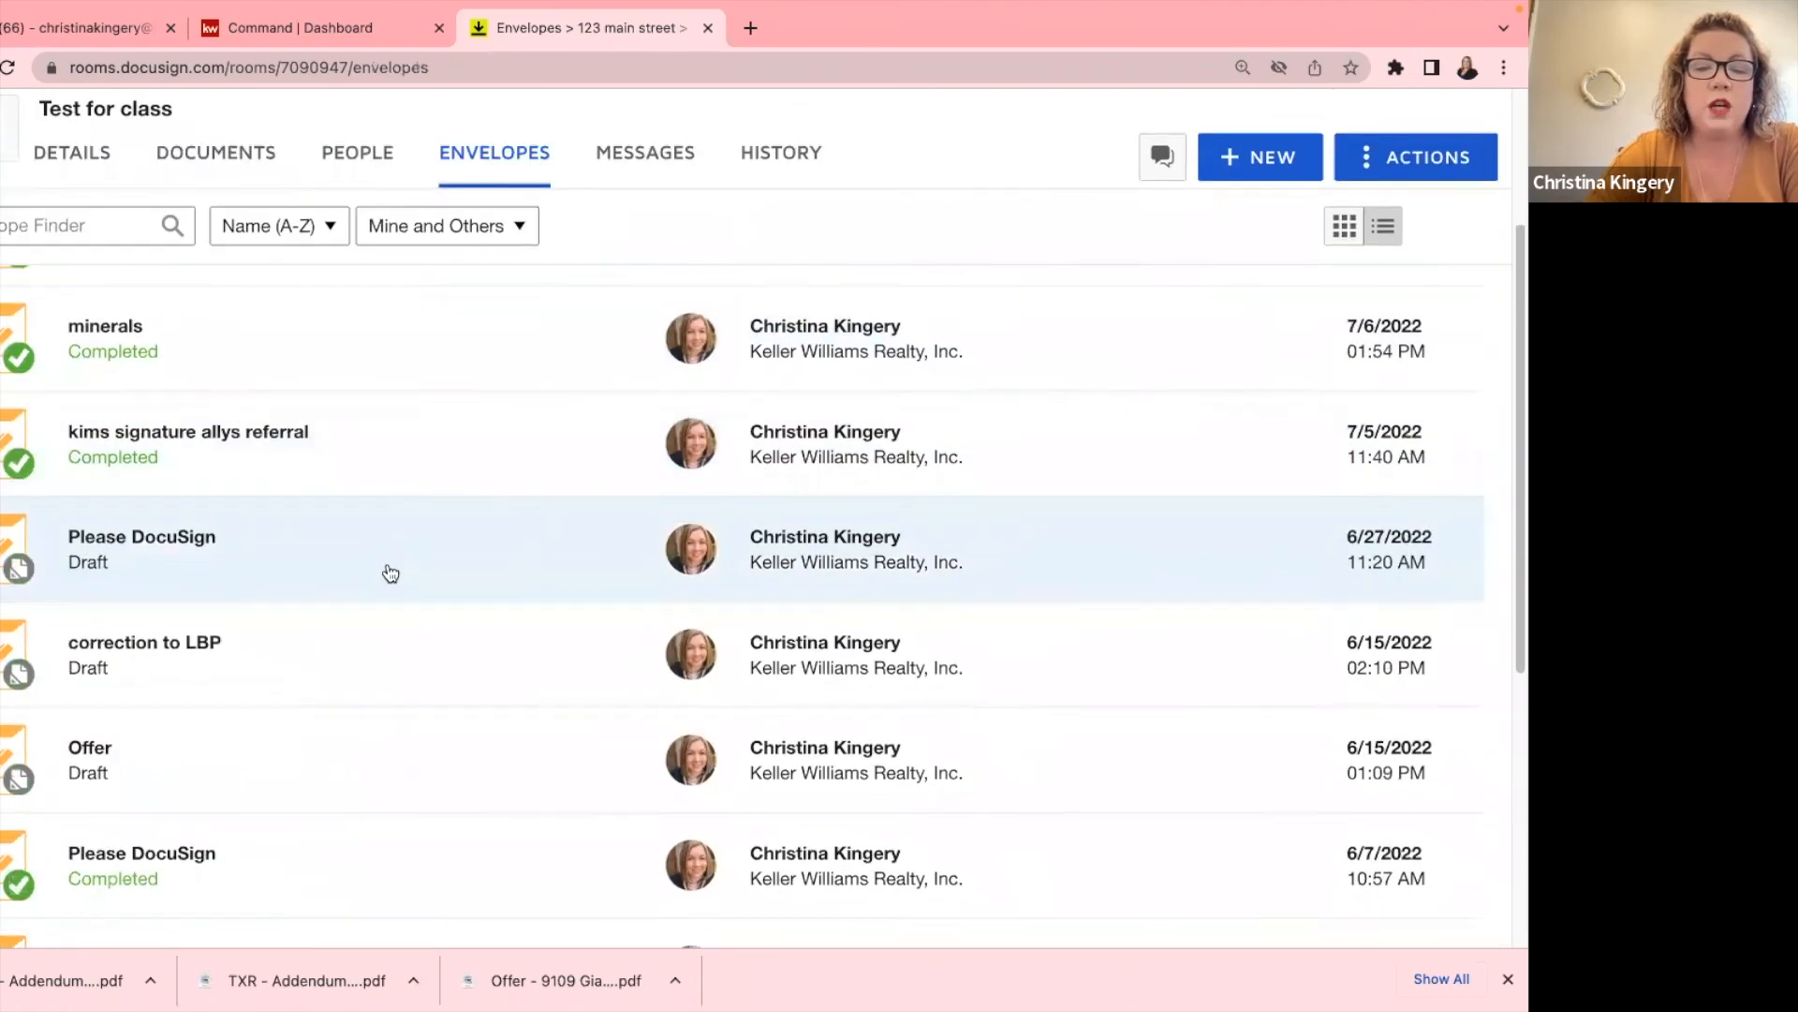
{"action": "scroll", "coordinate": [262, 659], "scroll_direction": "up", "scroll_amount": 3}
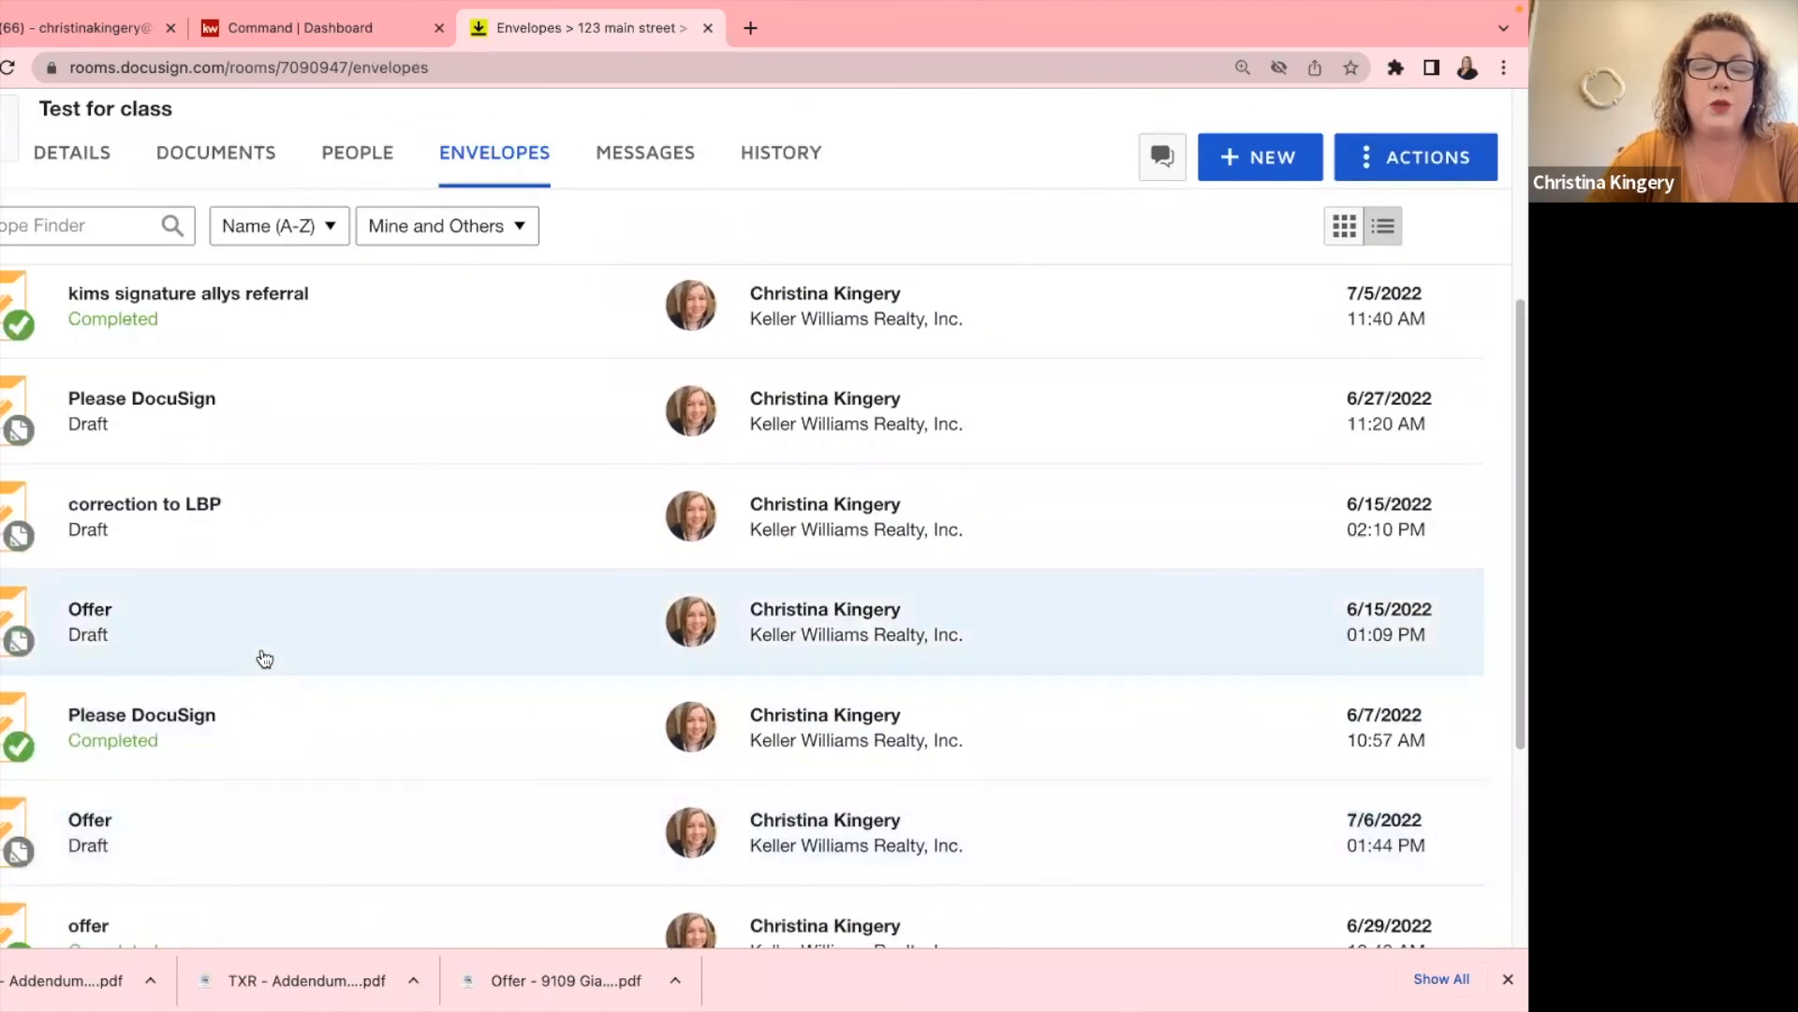
{"action": "scroll", "coordinate": [262, 659], "scroll_direction": "down", "scroll_amount": 4}
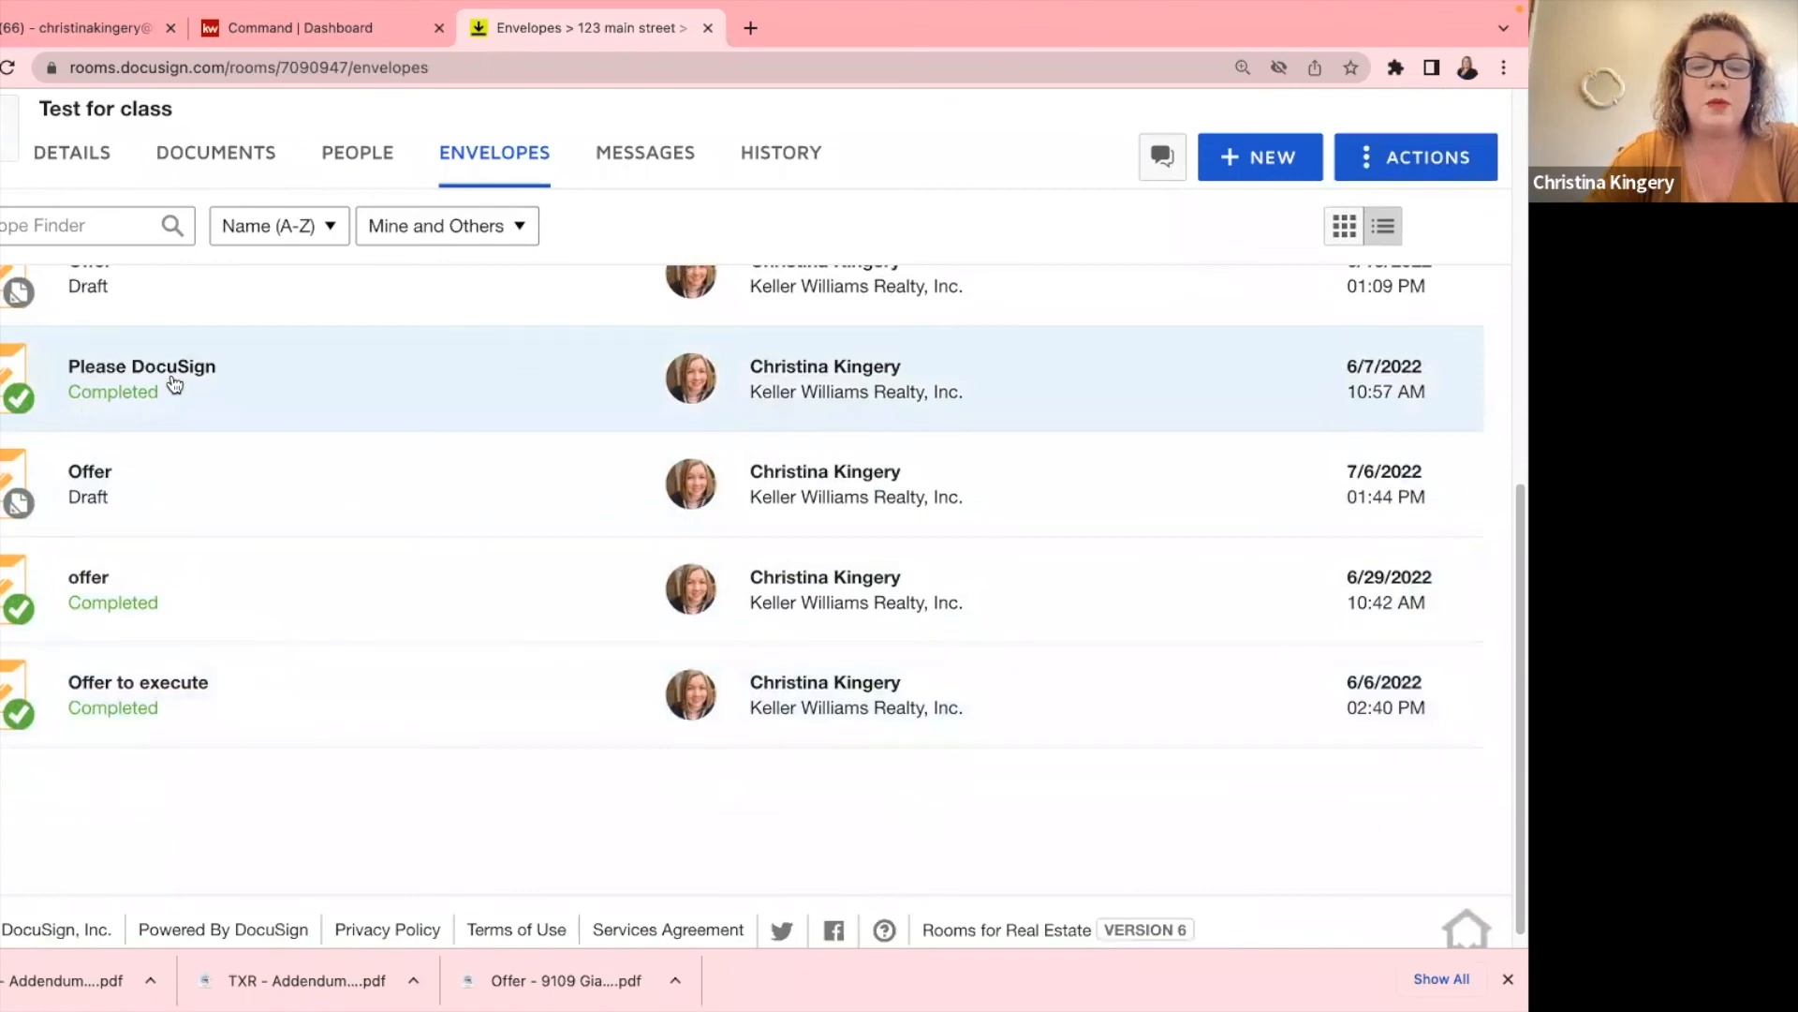
{"action": "scroll", "coordinate": [160, 394], "scroll_direction": "up", "scroll_amount": 4}
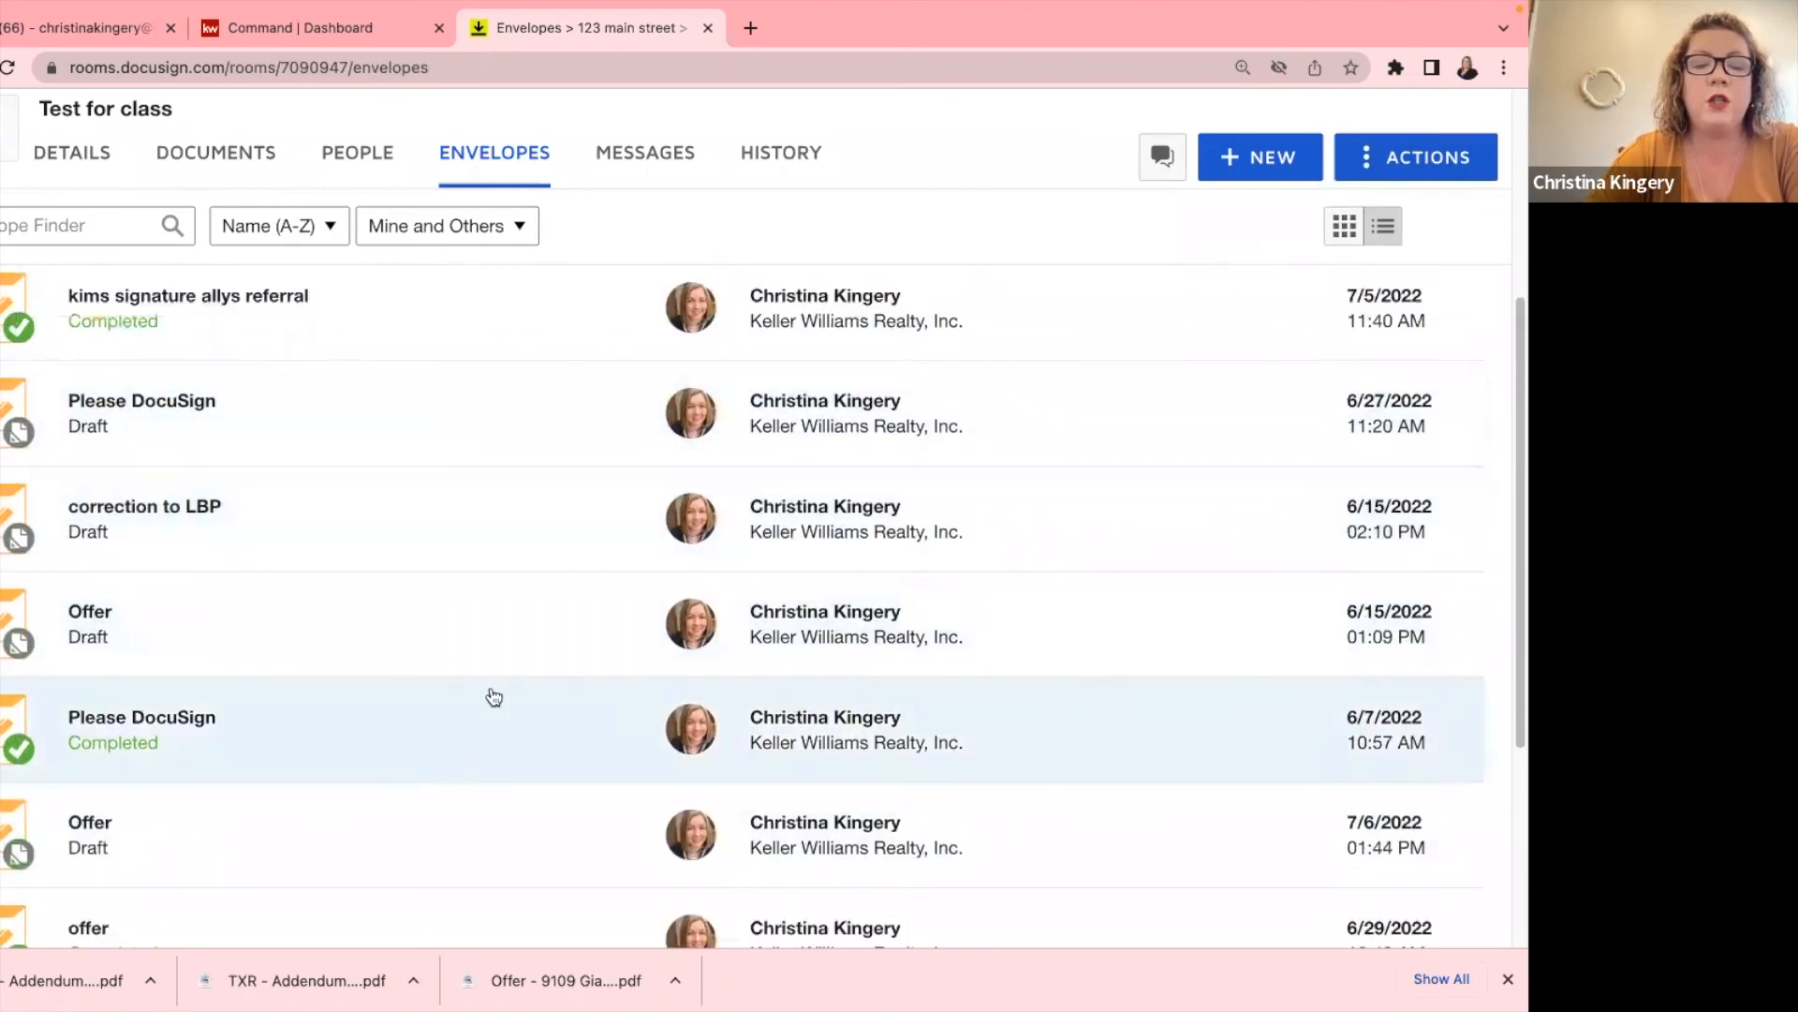
{"action": "scroll", "coordinate": [493, 697], "scroll_direction": "up", "scroll_amount": 4}
{"action": "scroll", "coordinate": [491, 693], "scroll_direction": "down", "scroll_amount": 3}
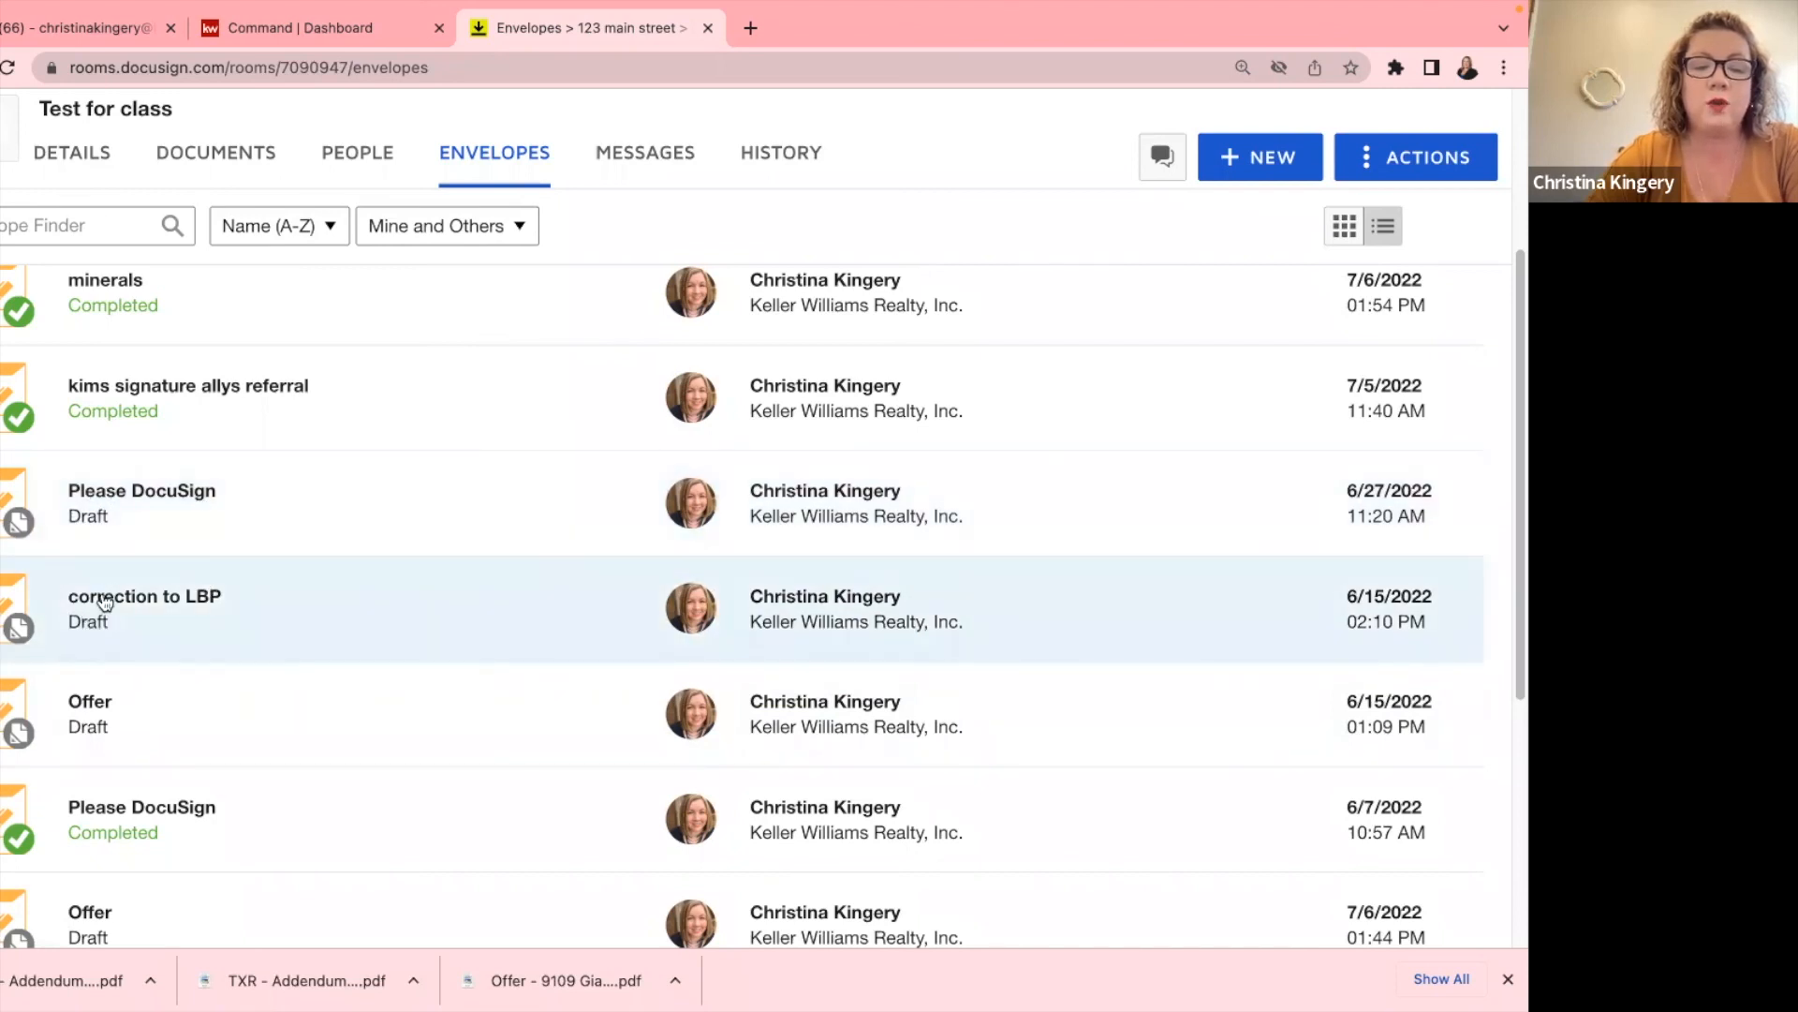
{"action": "scroll", "coordinate": [145, 754], "scroll_direction": "down", "scroll_amount": 4}
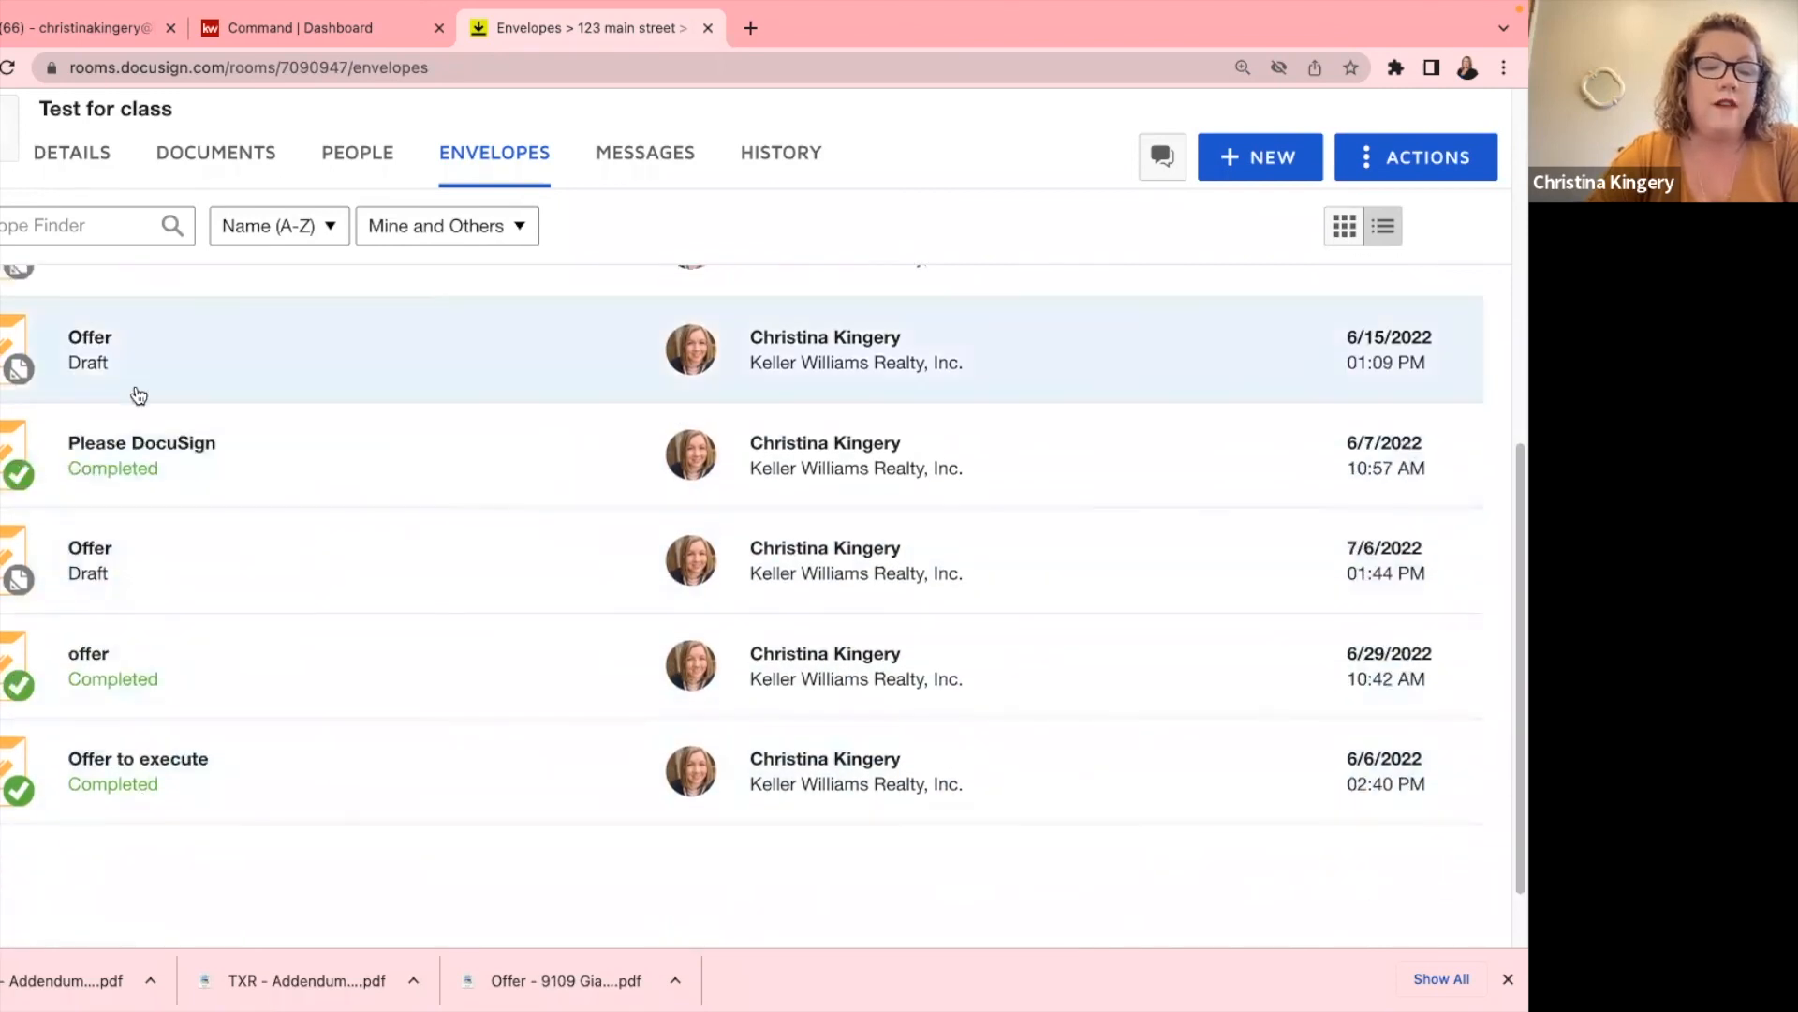
{"action": "scroll", "coordinate": [132, 710], "scroll_direction": "up", "scroll_amount": 5}
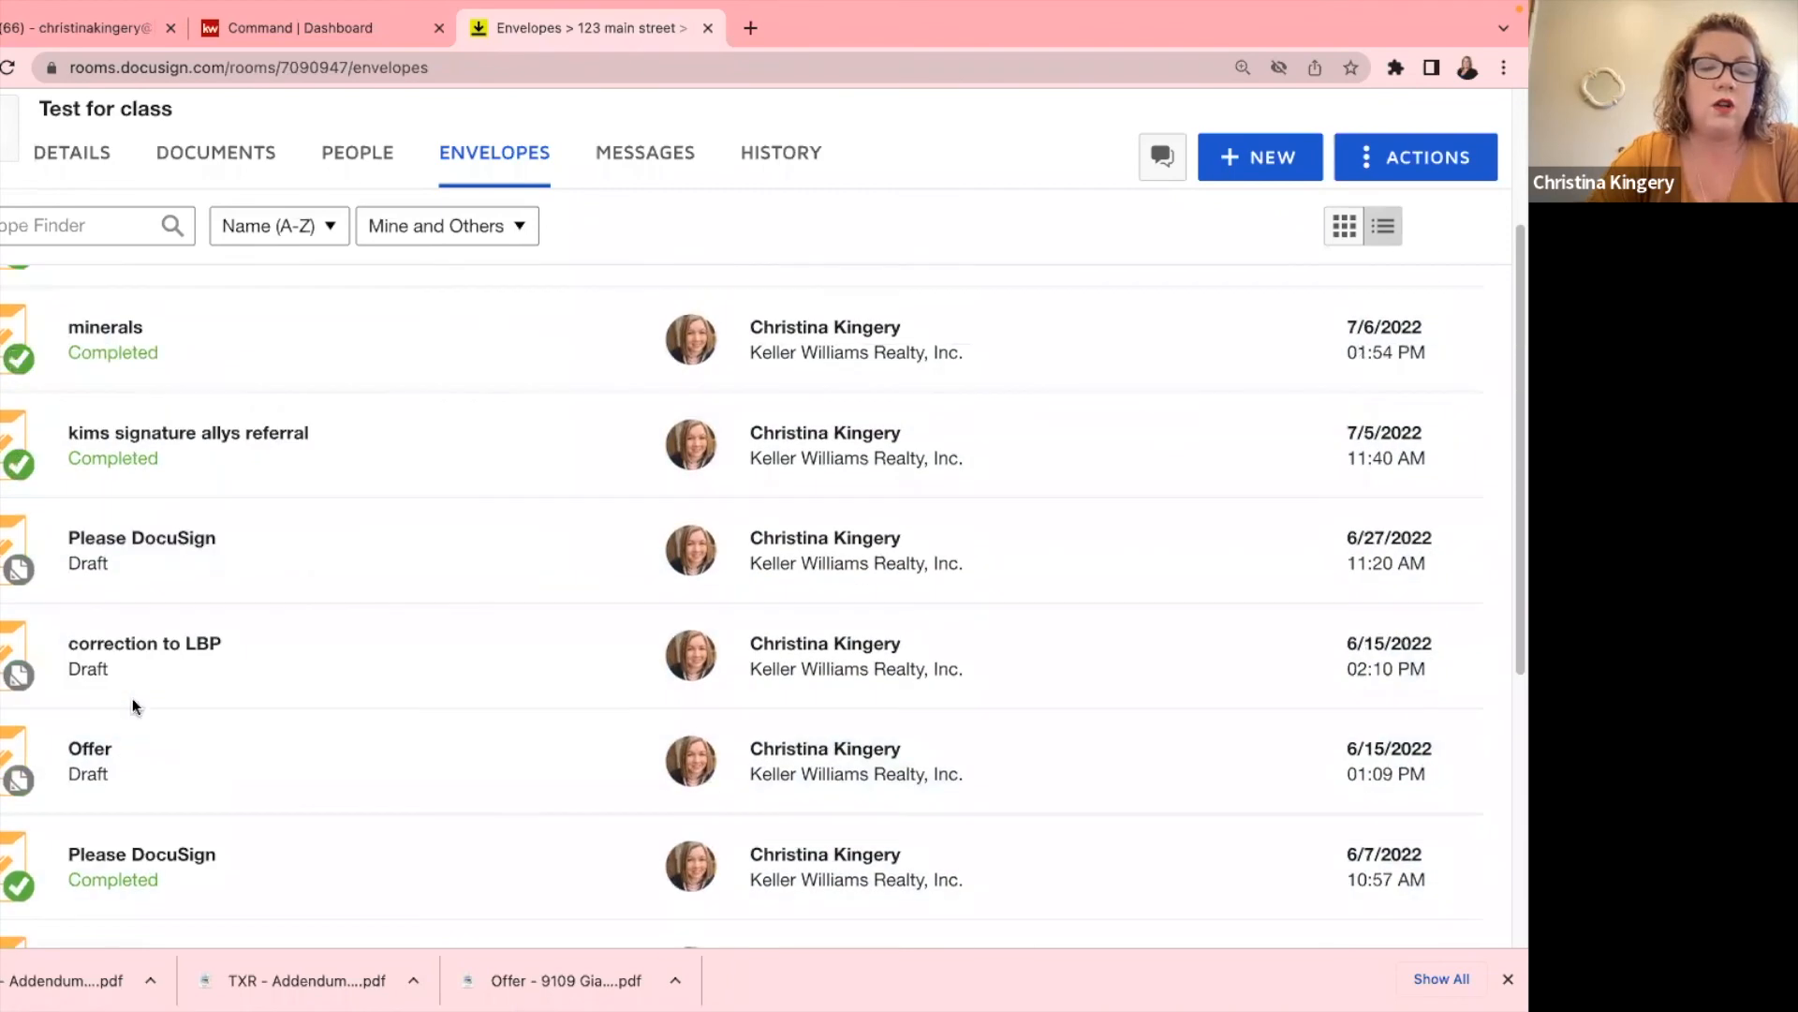
{"action": "scroll", "coordinate": [153, 430], "scroll_direction": "up", "scroll_amount": 2}
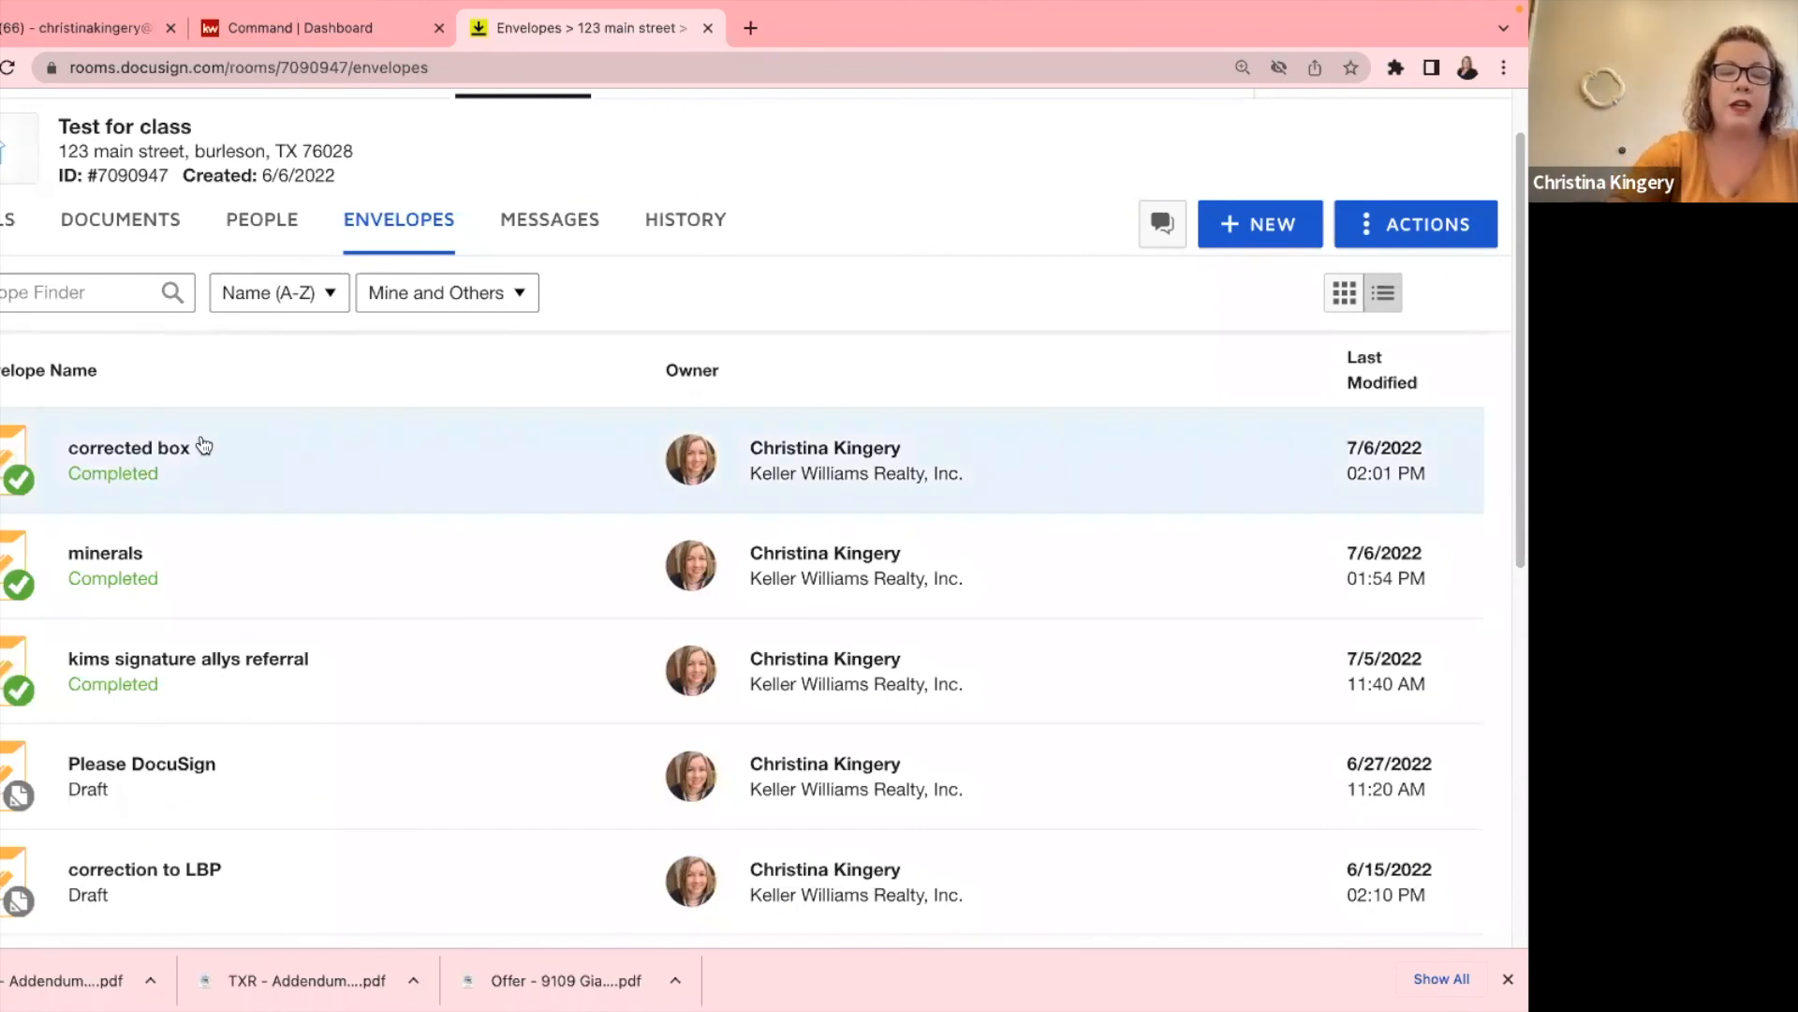
{"action": "left_click", "coordinate": [44, 489]}
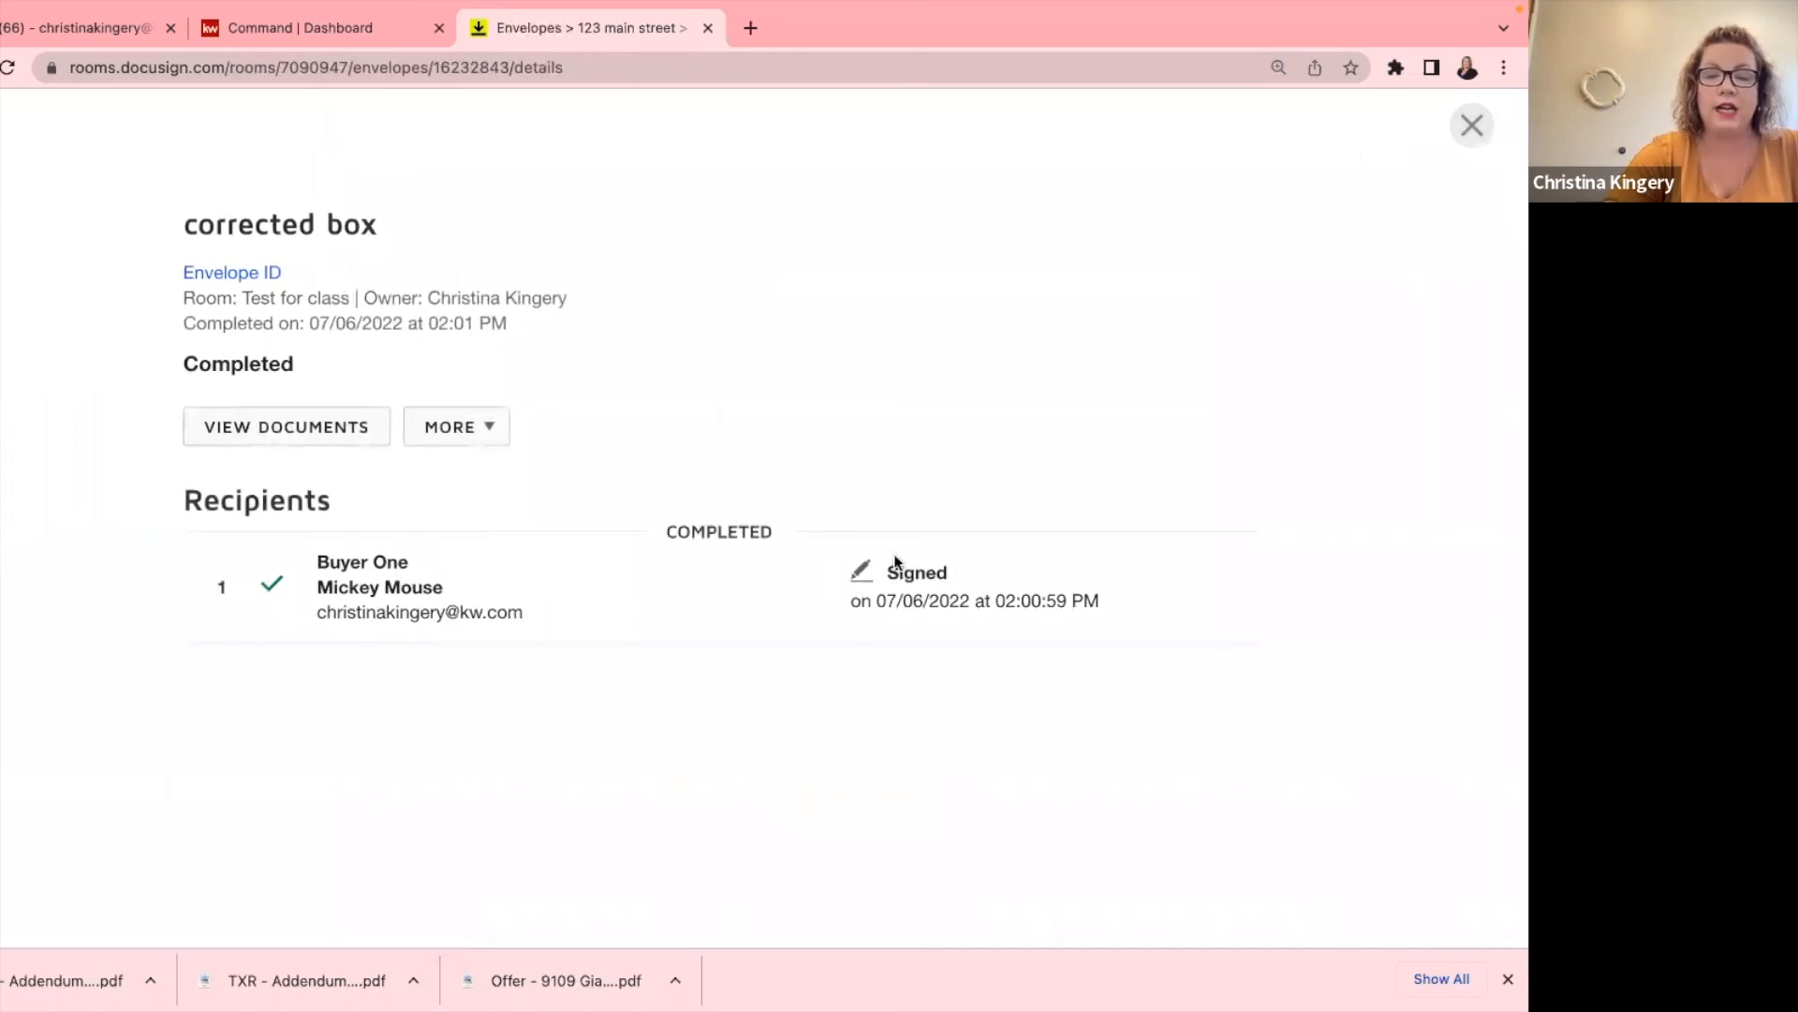
{"action": "left_click_drag", "start_coordinate": [883, 597], "coordinate": [1122, 599]}
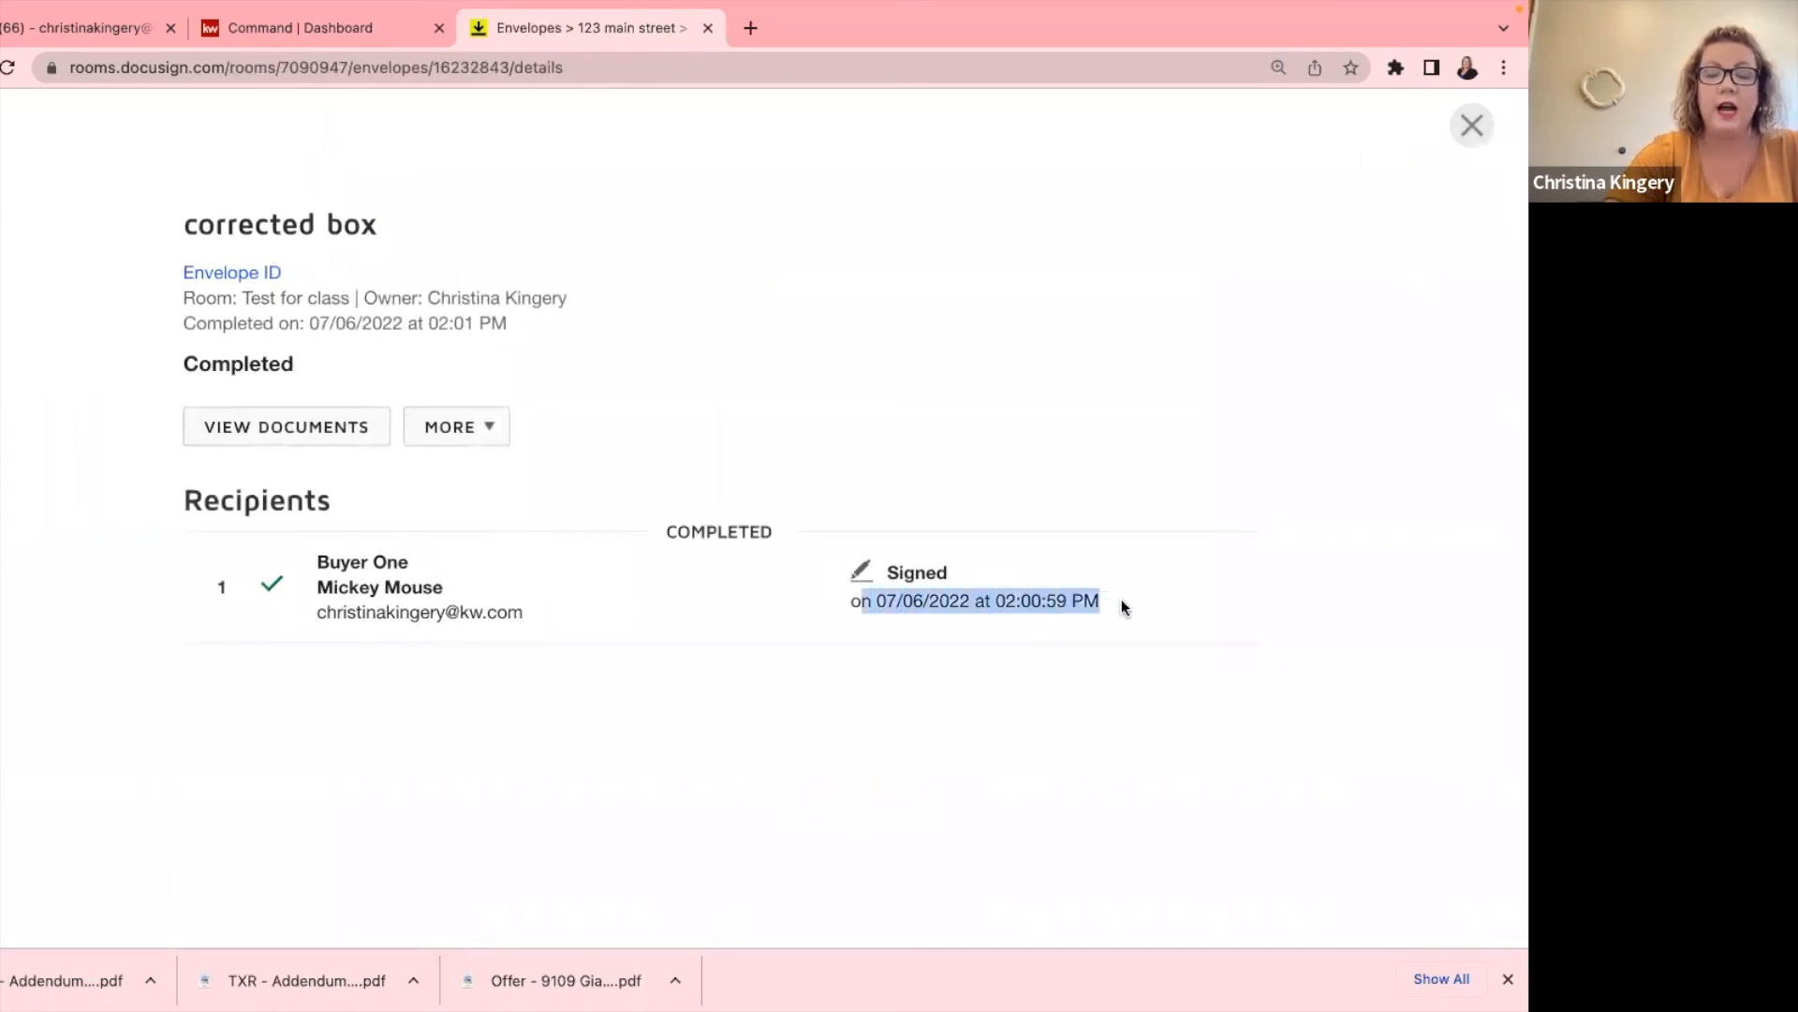
{"action": "left_click", "coordinate": [1121, 599]}
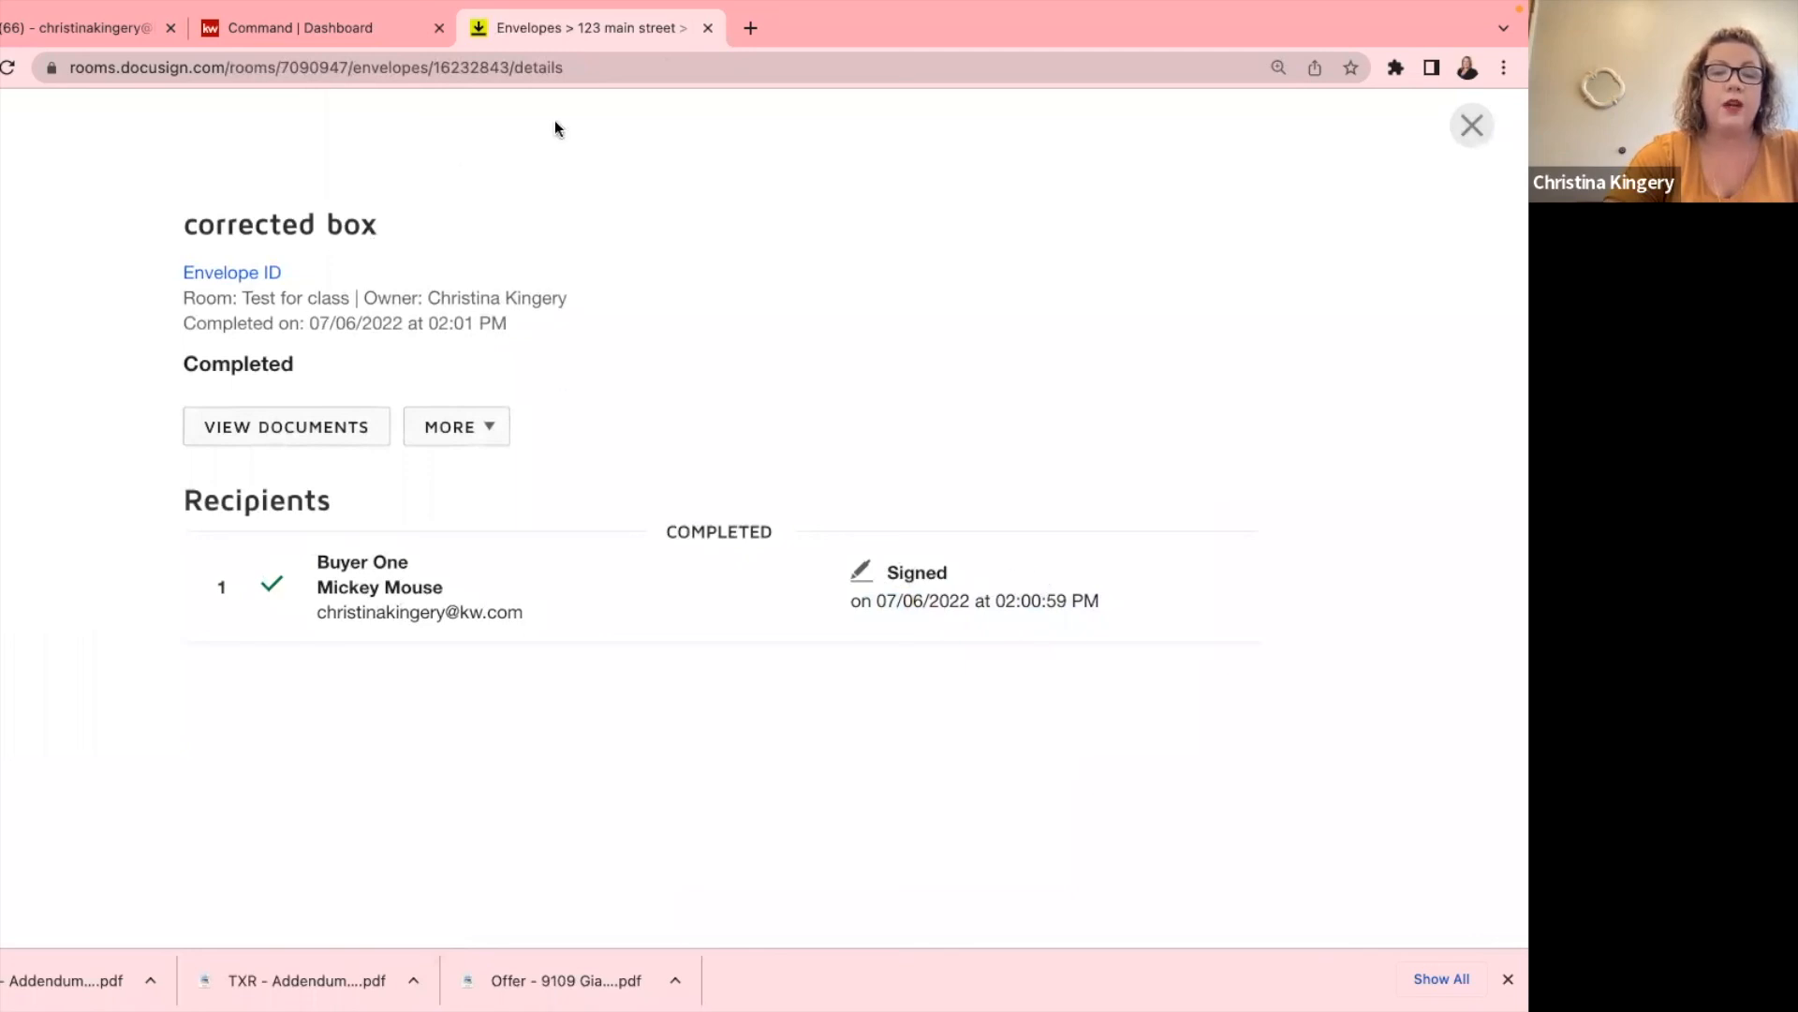
{"action": "left_click", "coordinate": [1483, 114]}
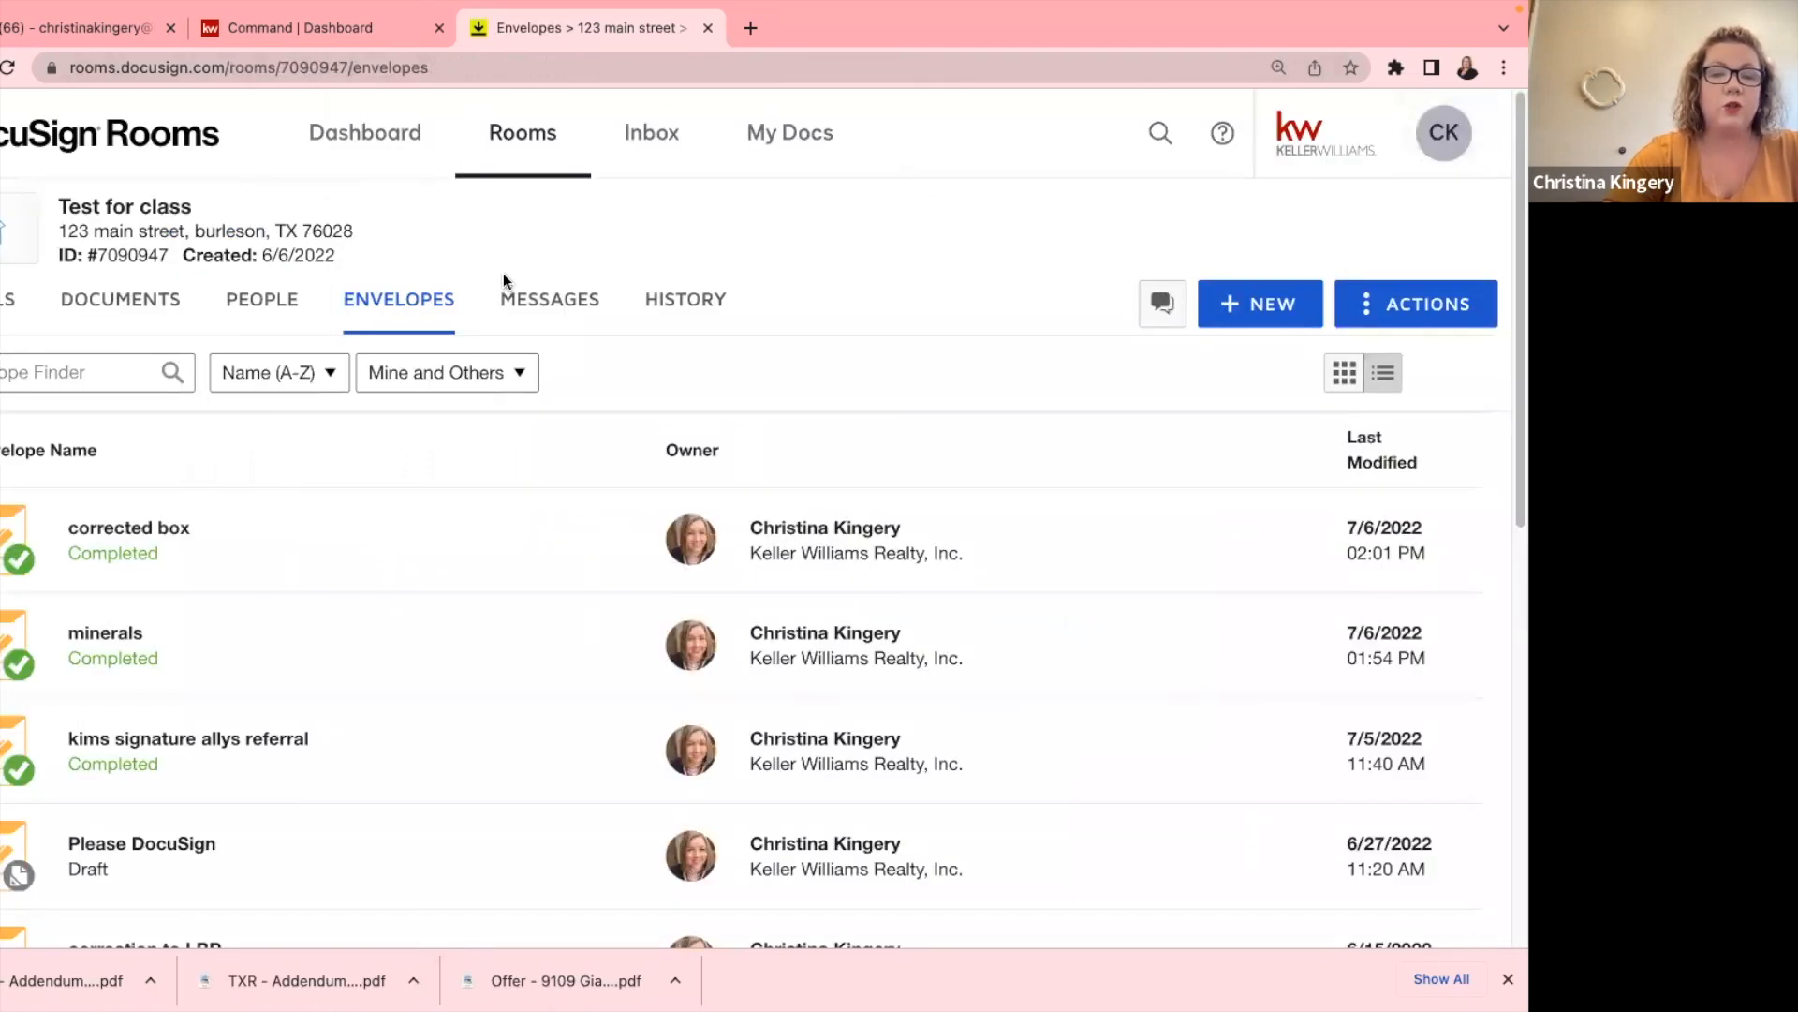